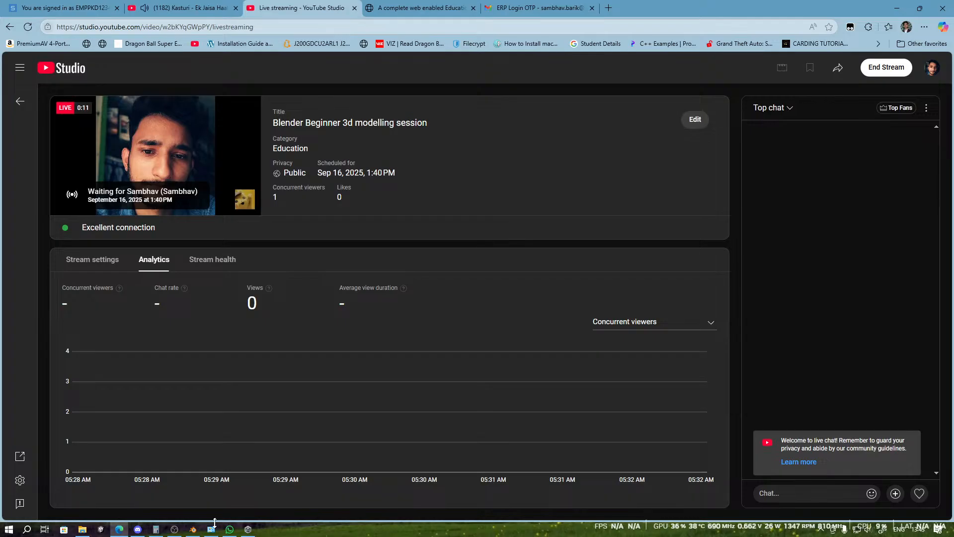
Step: Pause the music video playing in the other browser tab and return to the live stream dashboard
mouse_move(192, 529)
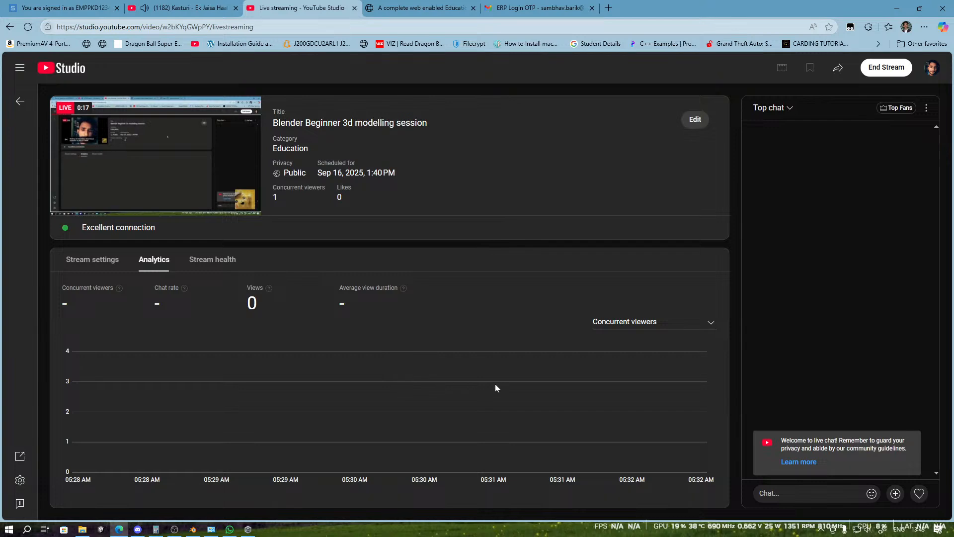
click(189, 8)
click(298, 8)
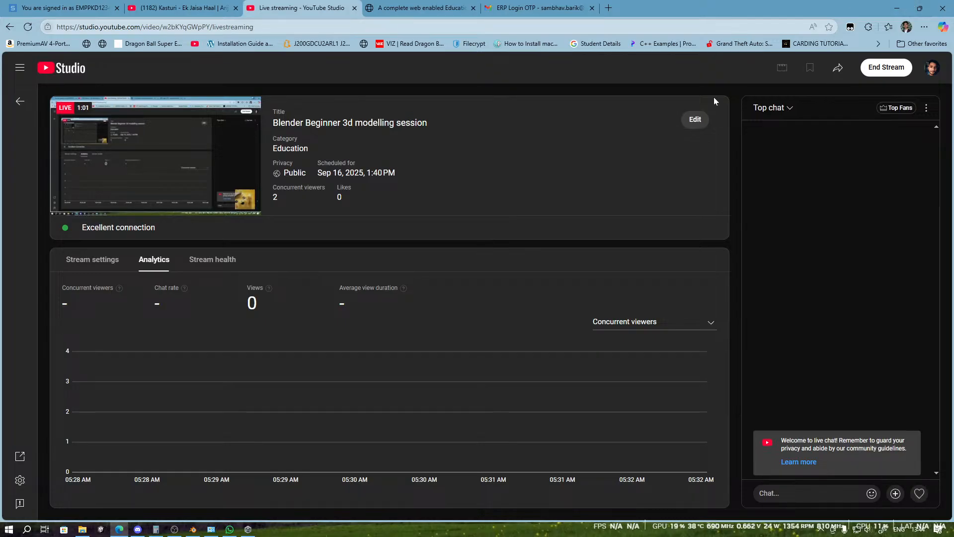
Step: Check the streaming status in OBS Studio and return to the live stream dashboard
click(174, 529)
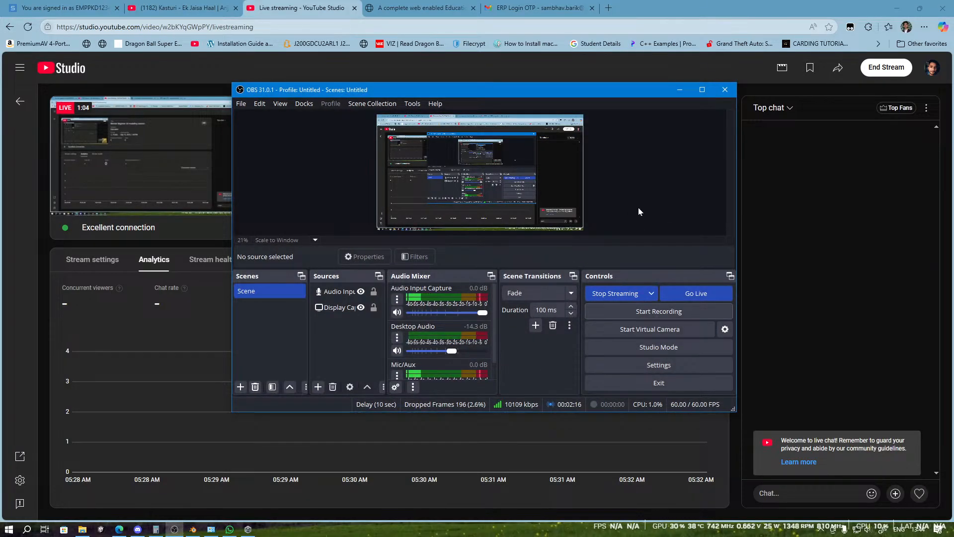
click(678, 90)
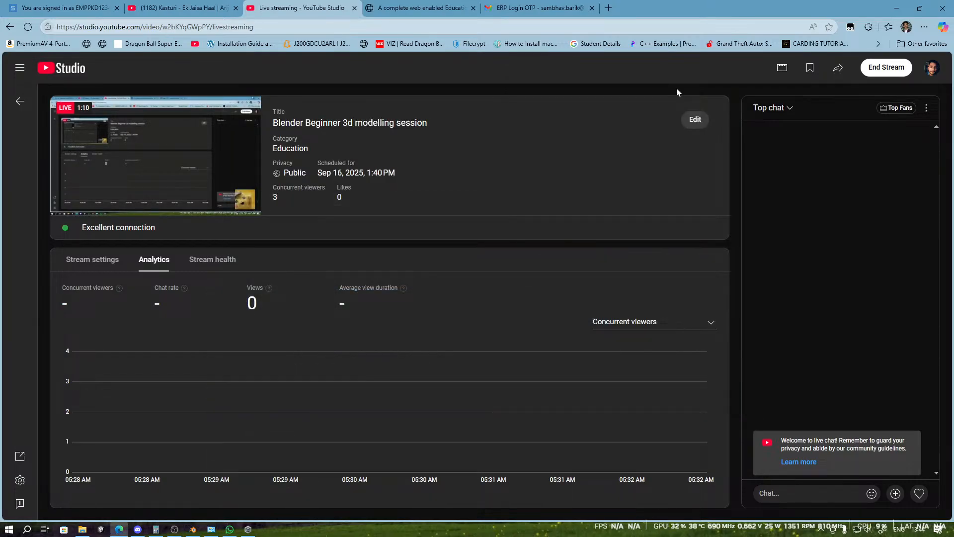
Step: Restore the browser from full size, minimize it and refresh the desktop
double_click(768, 5)
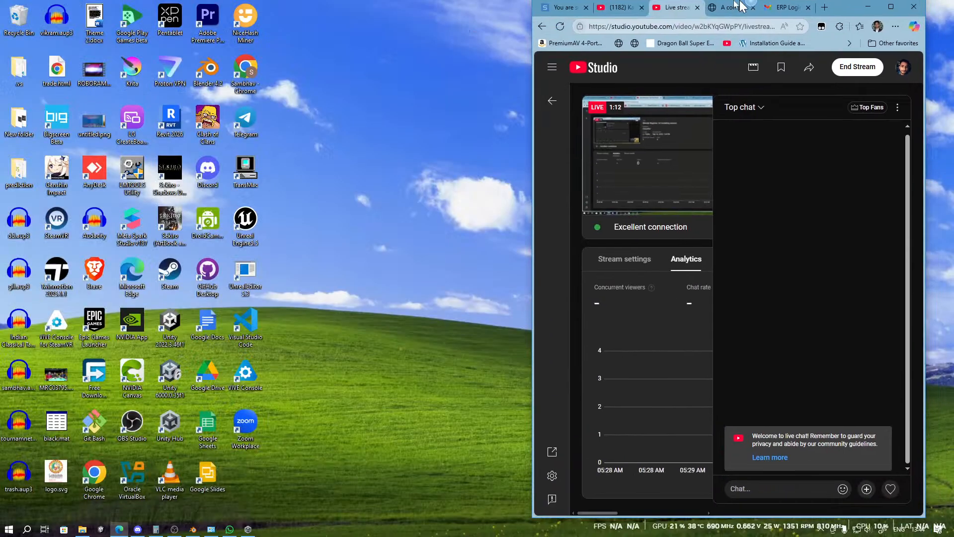
drag(740, 5, 740, 43)
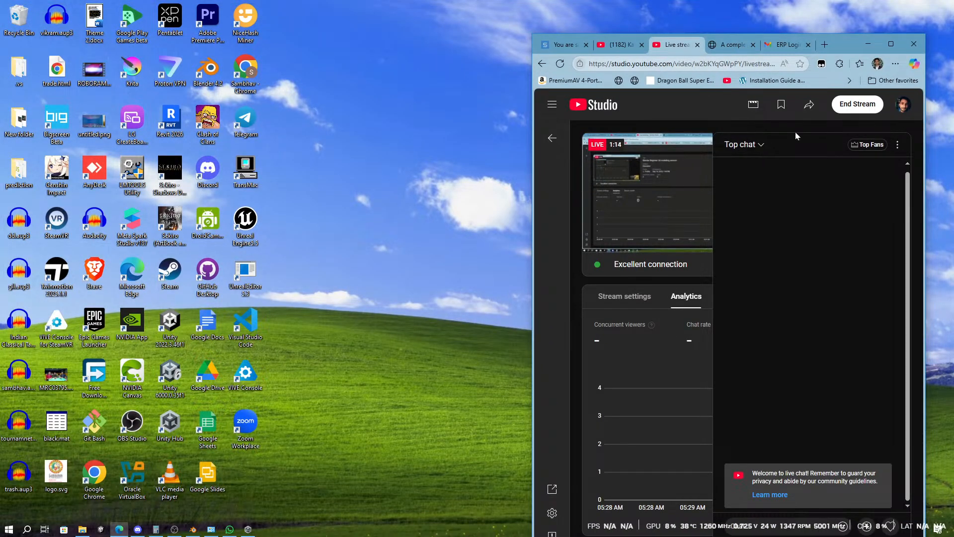
click(763, 144)
click(790, 237)
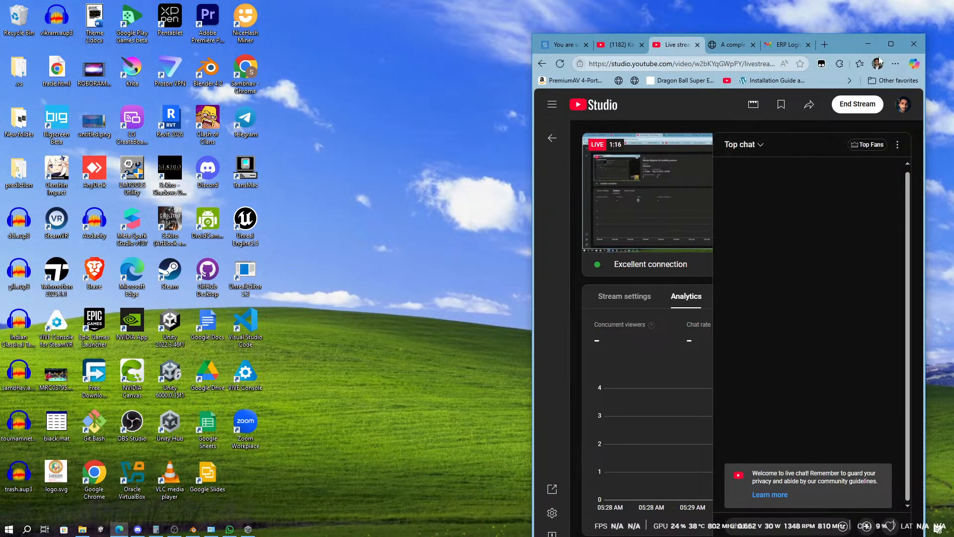
click(868, 43)
right_click(490, 85)
click(547, 112)
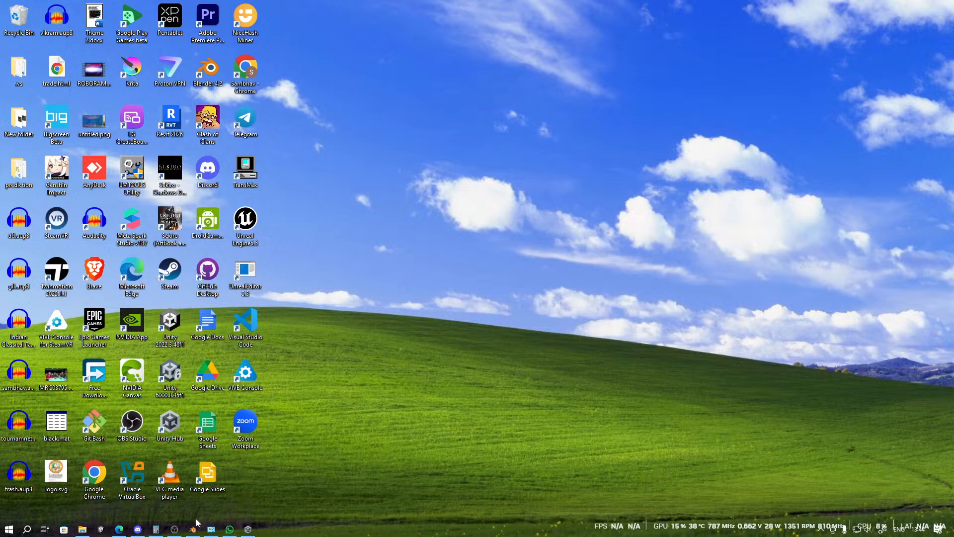
Step: Switch to the open Blender session and quit it without saving the changes
click(195, 524)
key(ctrl+q)
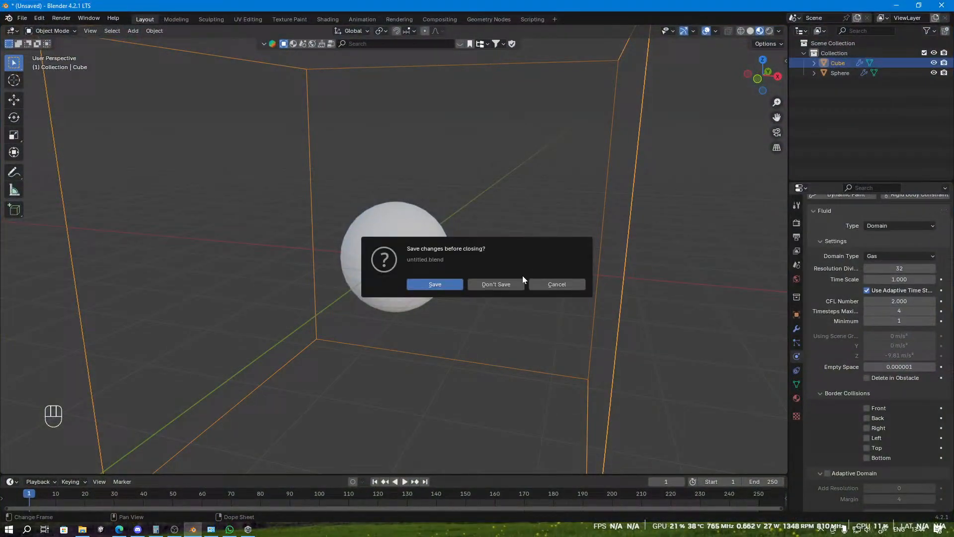
click(496, 284)
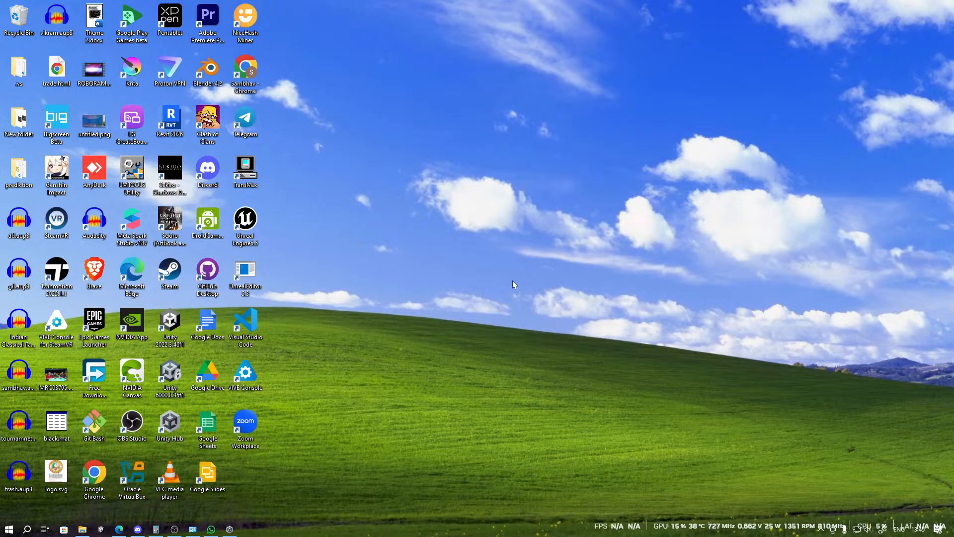
Step: Bring the live stream dashboard back up and maximize the browser window
click(119, 529)
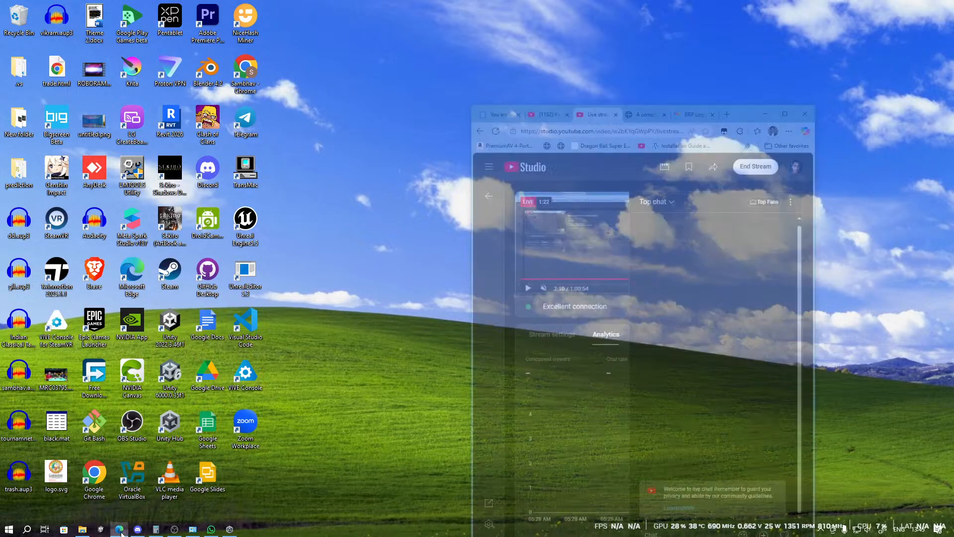
click(891, 44)
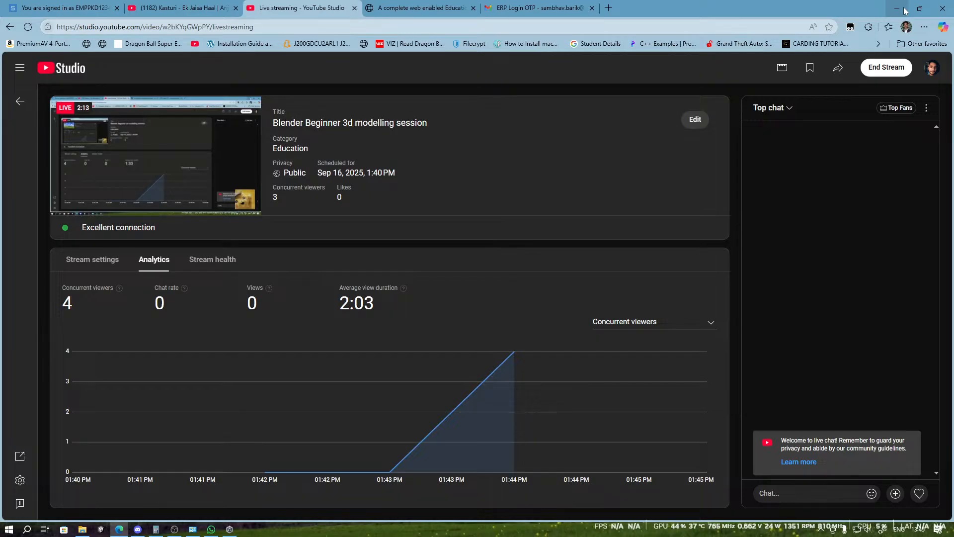
Step: Open the LENOVO_USB_HDD (F:) drive in File Explorer and look through its folders
click(83, 529)
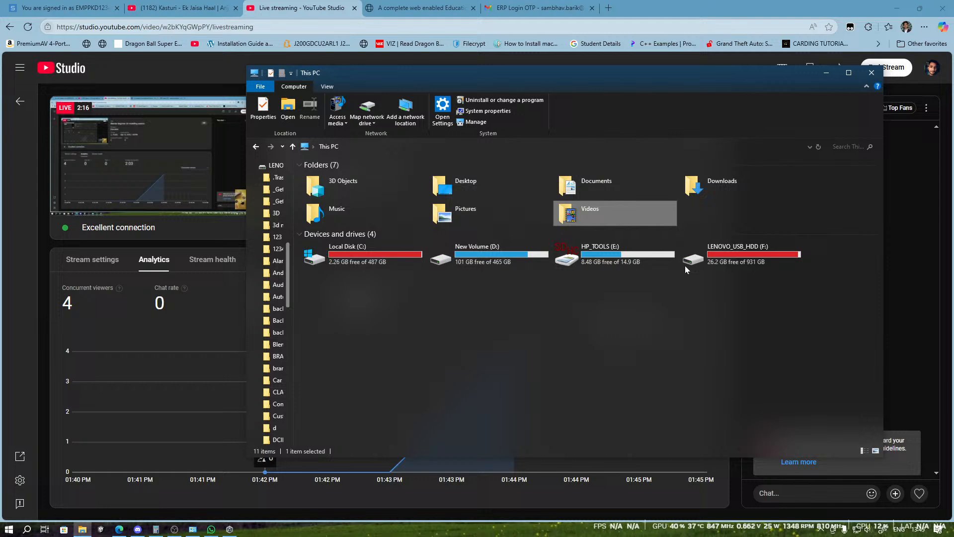
double_click(727, 263)
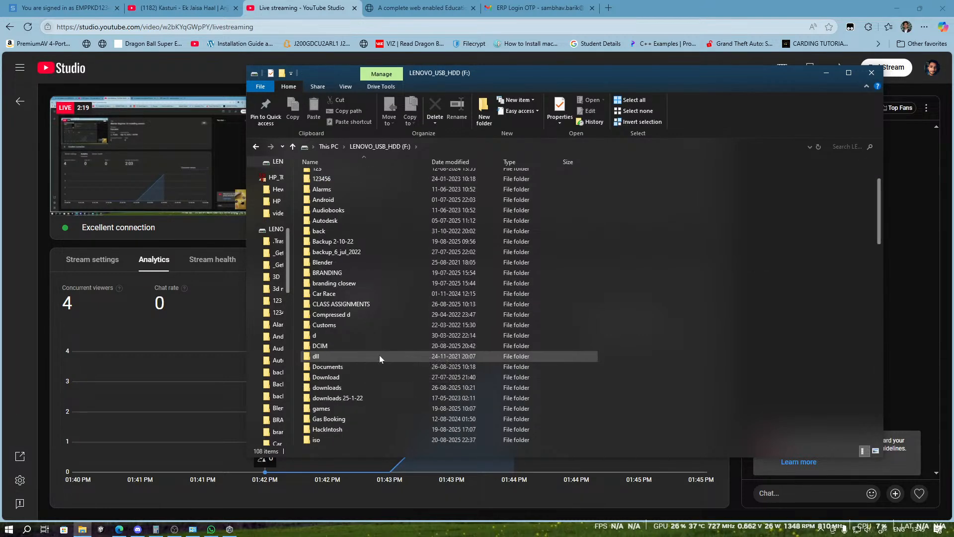
scroll(379, 373, down, 1)
scroll(380, 390, down, 2)
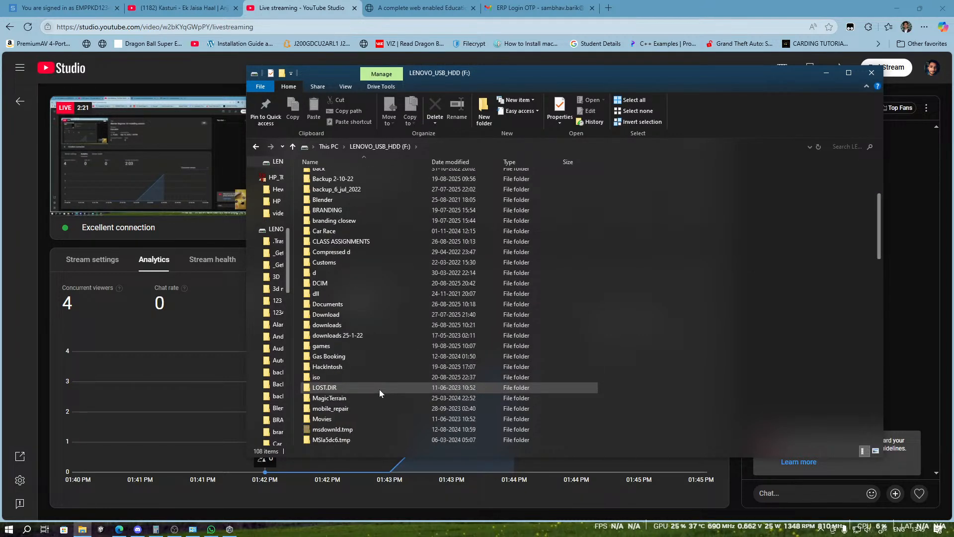
scroll(358, 348, up, 5)
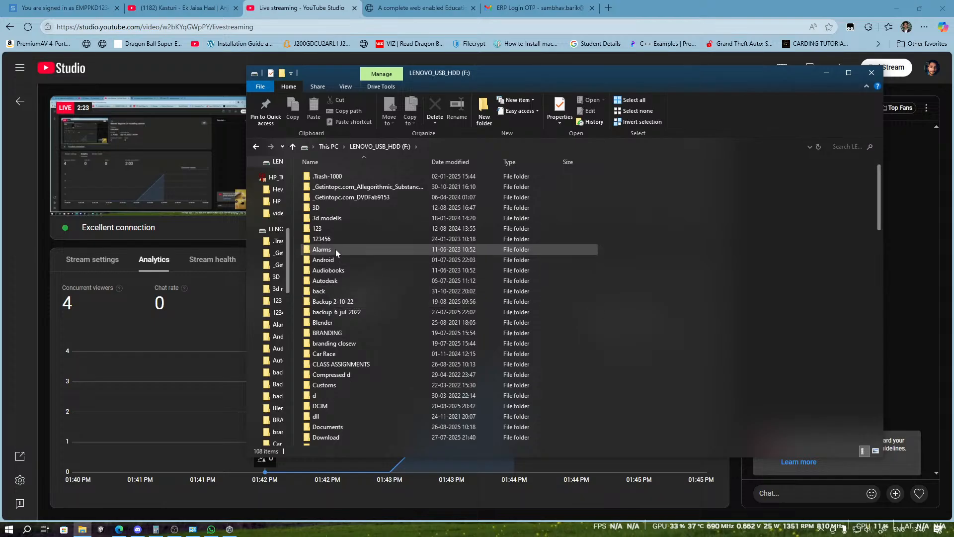
Step: Look through the Downloads folder in a second File Explorer window and close that window
middle_click(83, 529)
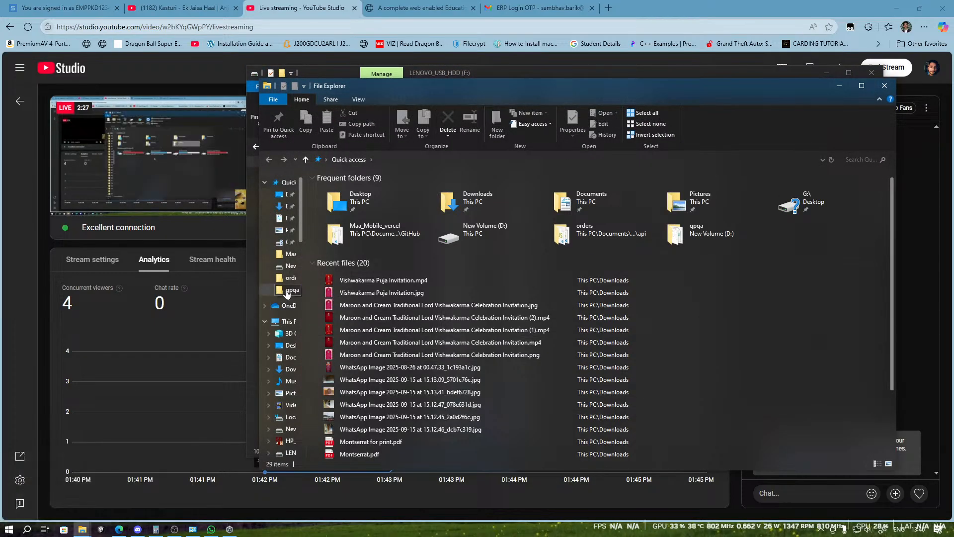
click(284, 205)
scroll(460, 286, down, 15)
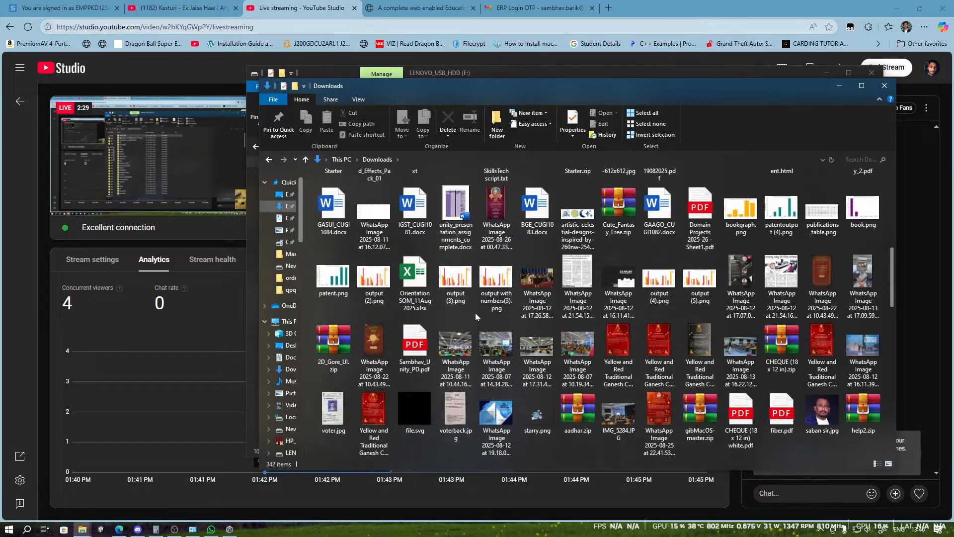
scroll(503, 312, down, 5)
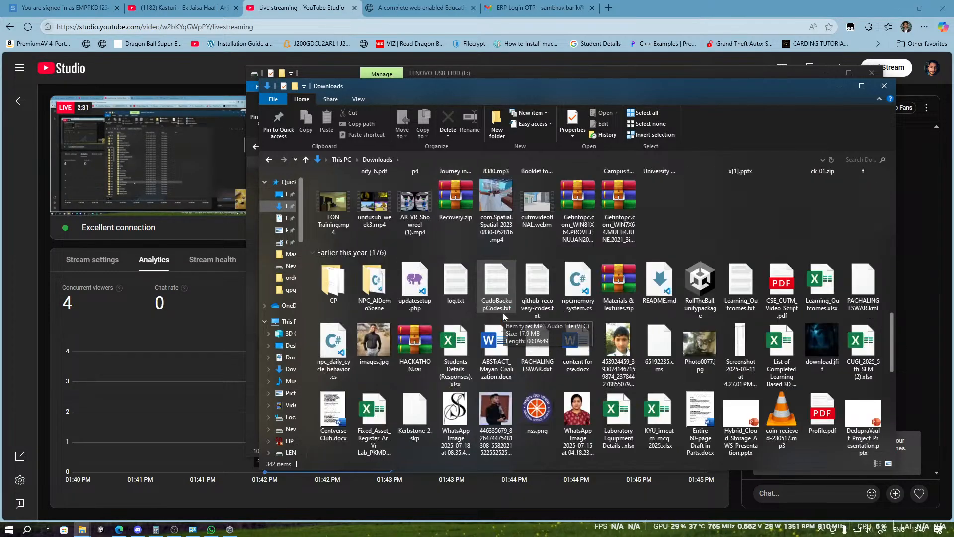
scroll(503, 312, down, 5)
scroll(644, 343, down, 4)
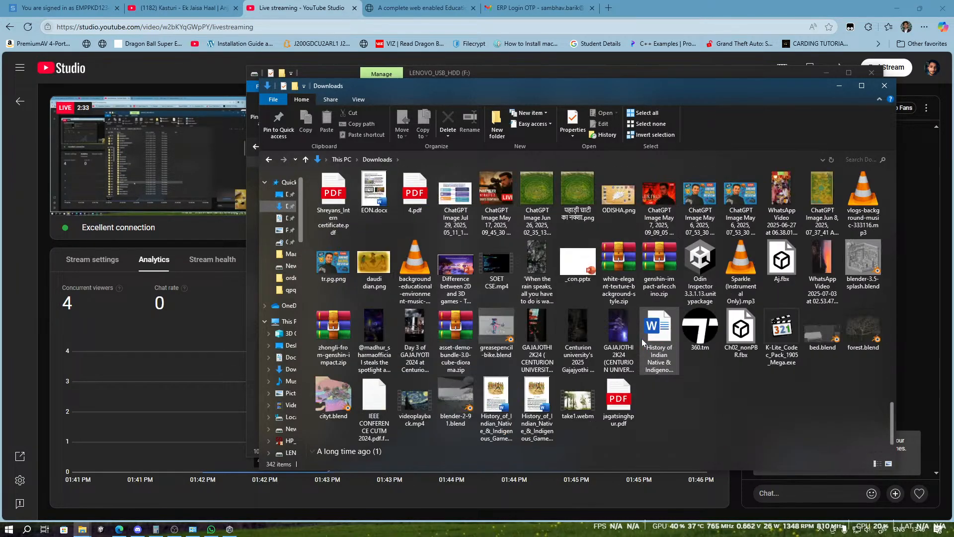
scroll(651, 338, up, 6)
scroll(654, 358, down, 6)
scroll(729, 336, up, 3)
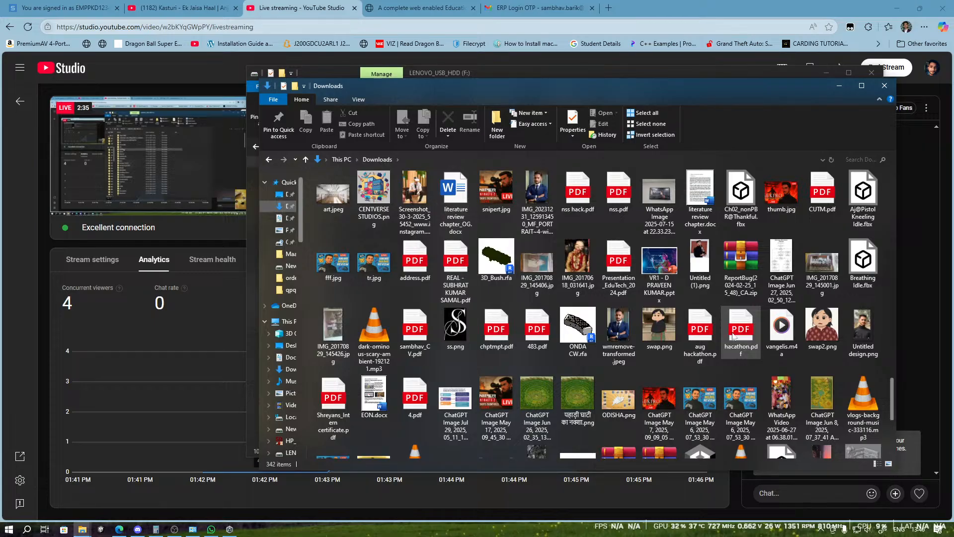
scroll(730, 336, down, 3)
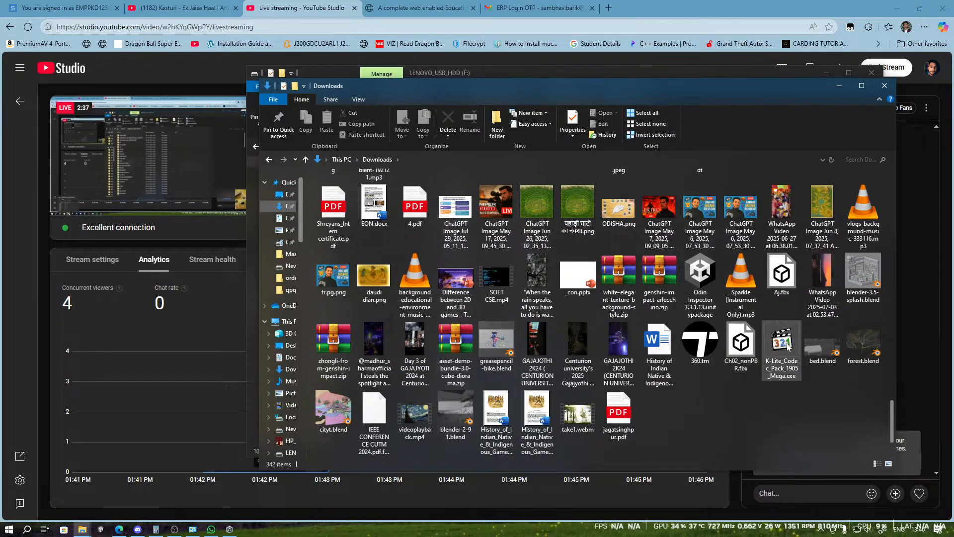
scroll(736, 339, up, 3)
scroll(790, 343, up, 2)
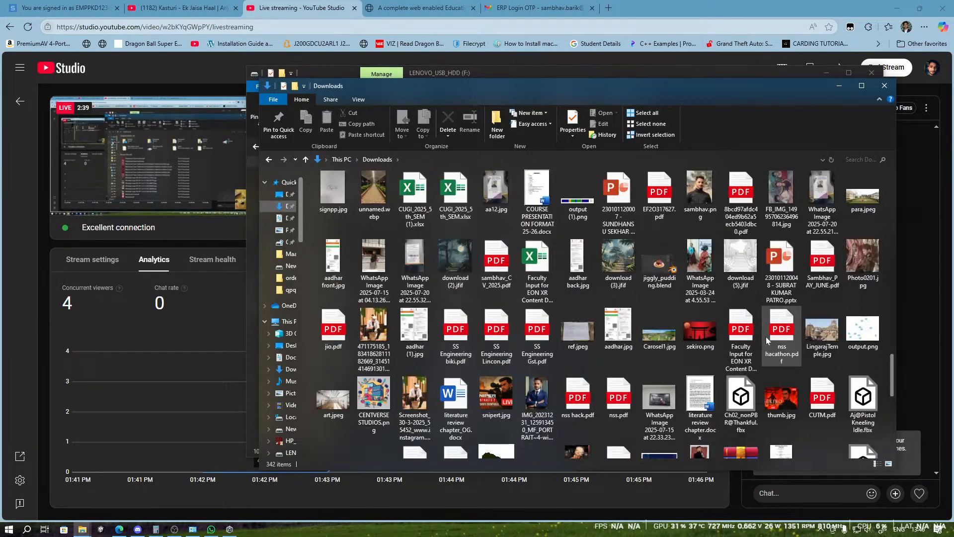
scroll(767, 340, up, 1)
scroll(766, 340, up, 5)
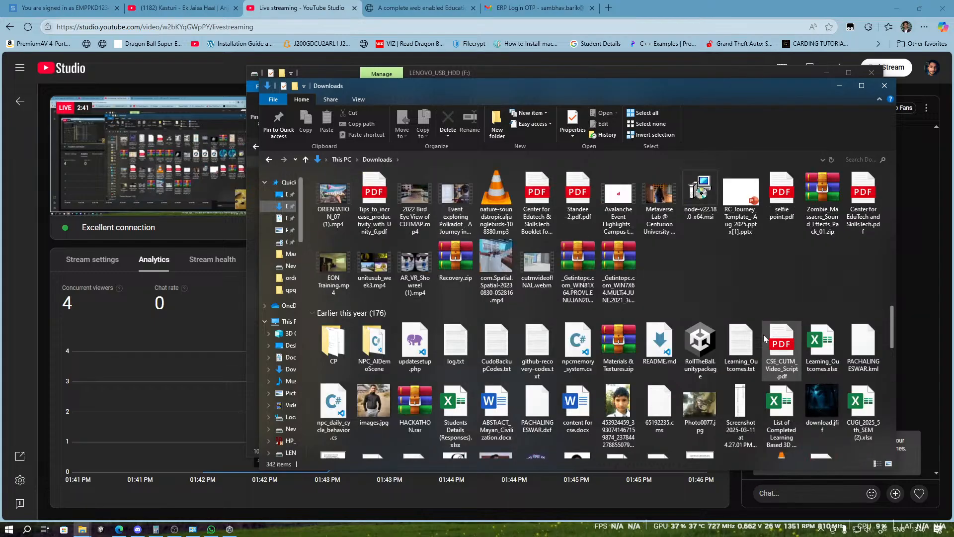
scroll(763, 335, up, 6)
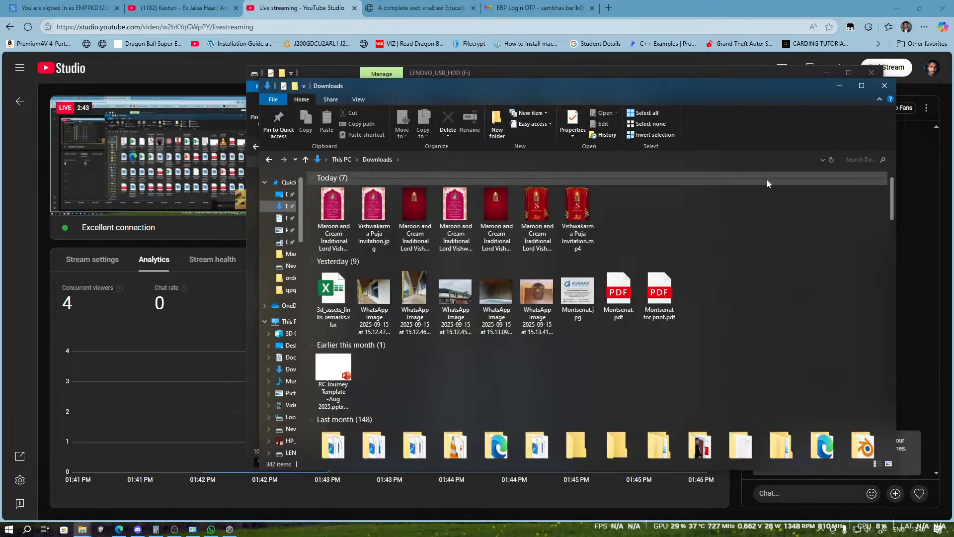
click(884, 85)
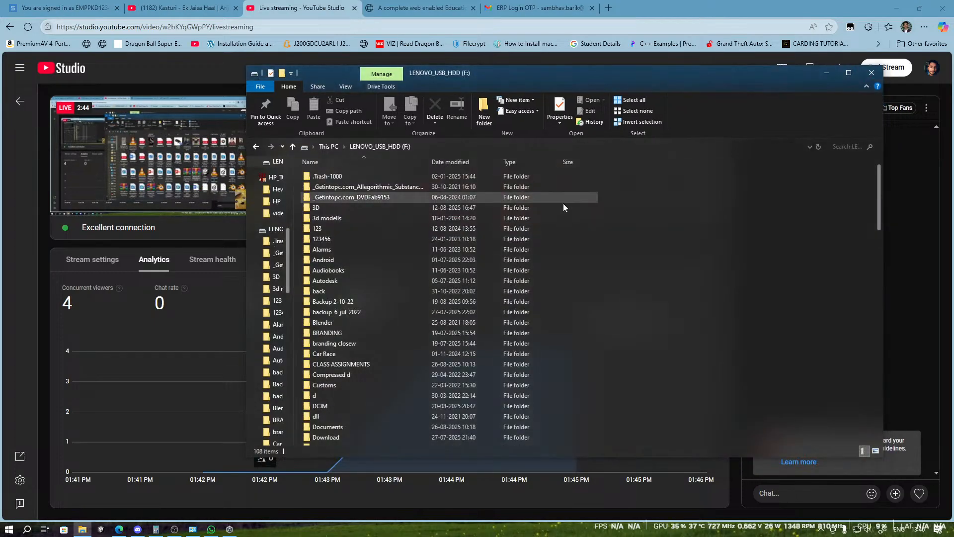
Step: Look through the Blender folder and the remaining folders and files on the F: drive, and minimize File Explorer
double_click(343, 321)
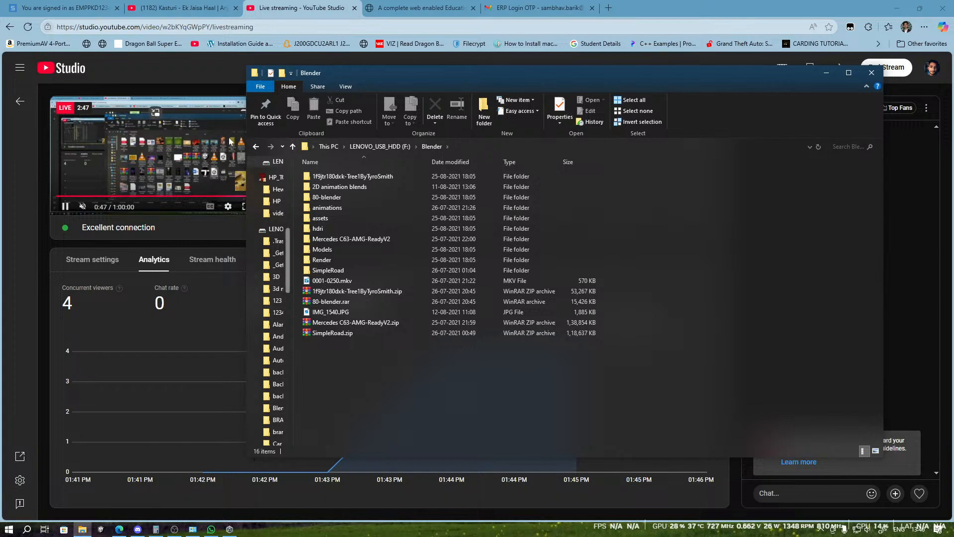
click(279, 163)
scroll(493, 287, down, 6)
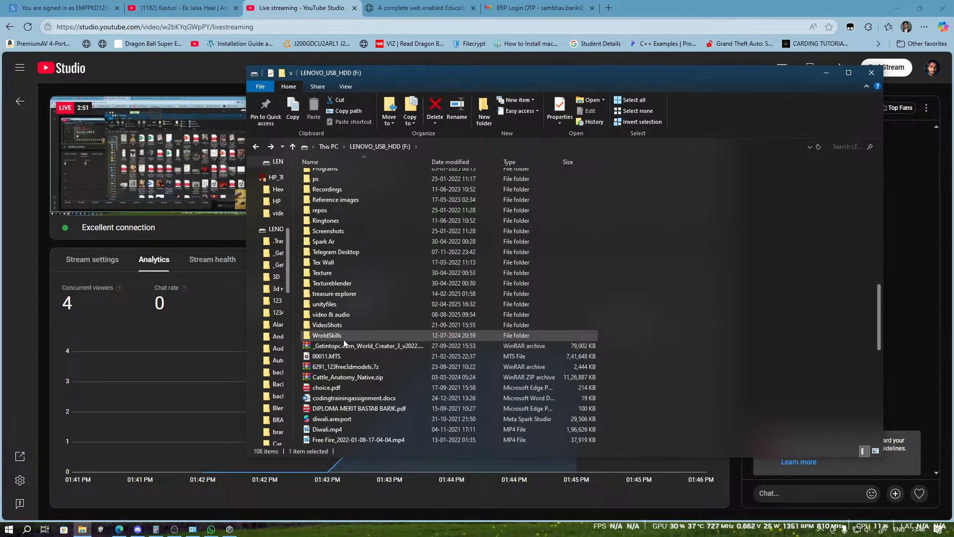
scroll(350, 339, down, 9)
scroll(350, 337, down, 4)
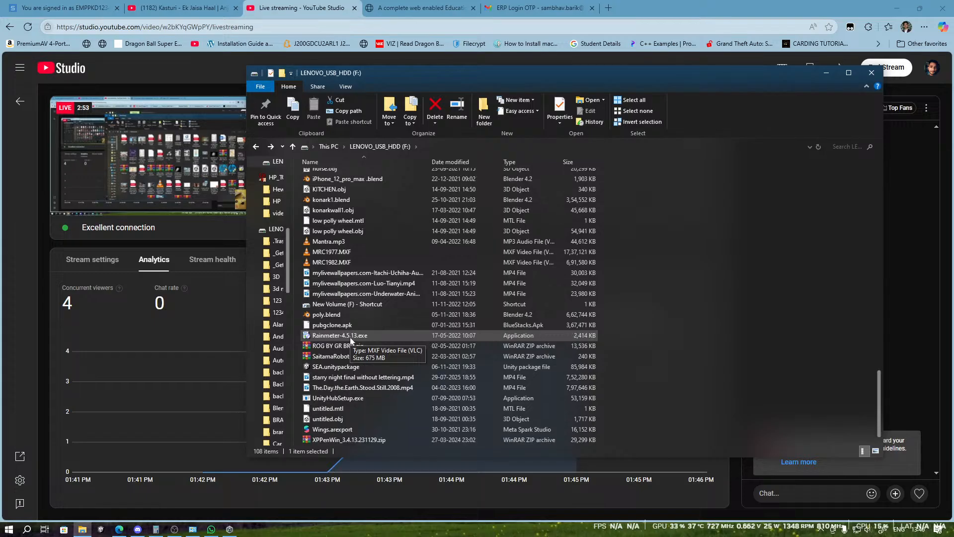
scroll(375, 394, up, 4)
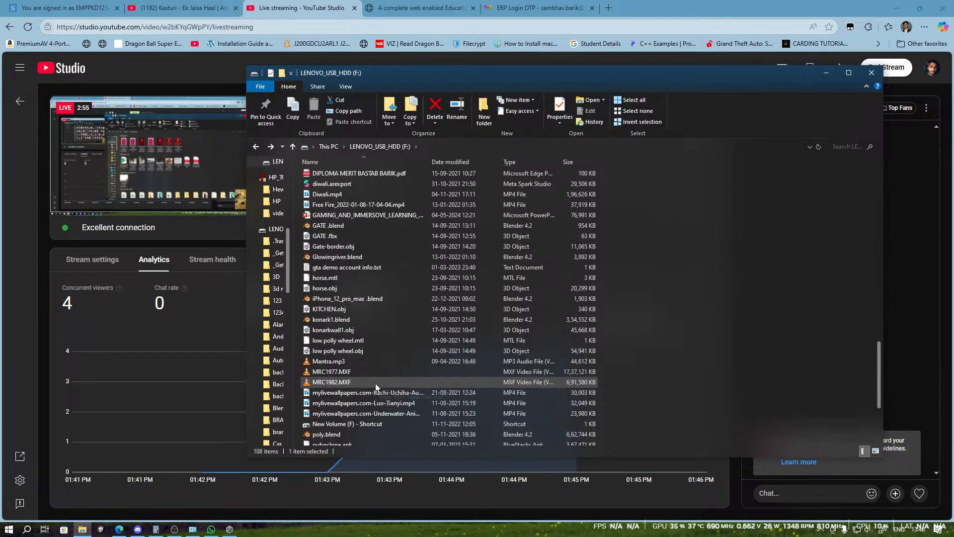
scroll(372, 382, up, 7)
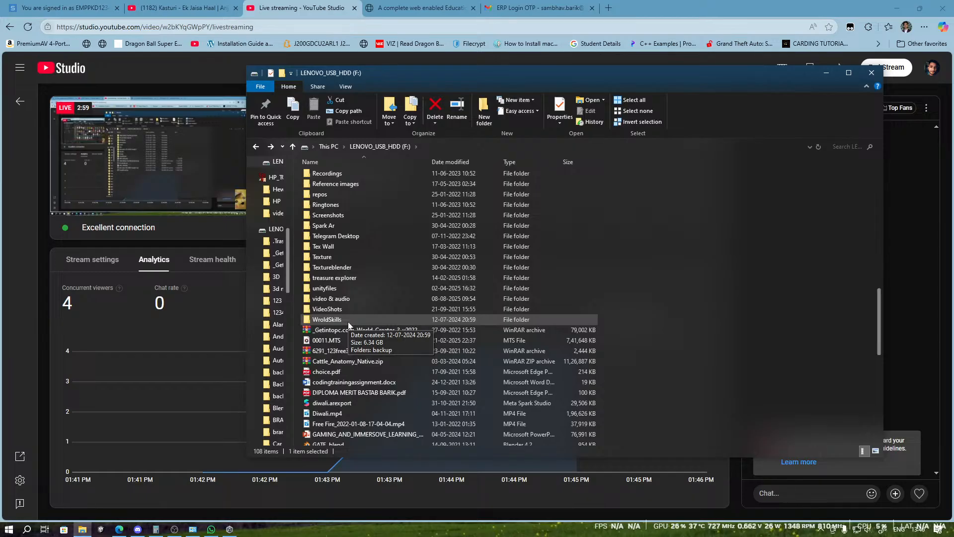
click(818, 76)
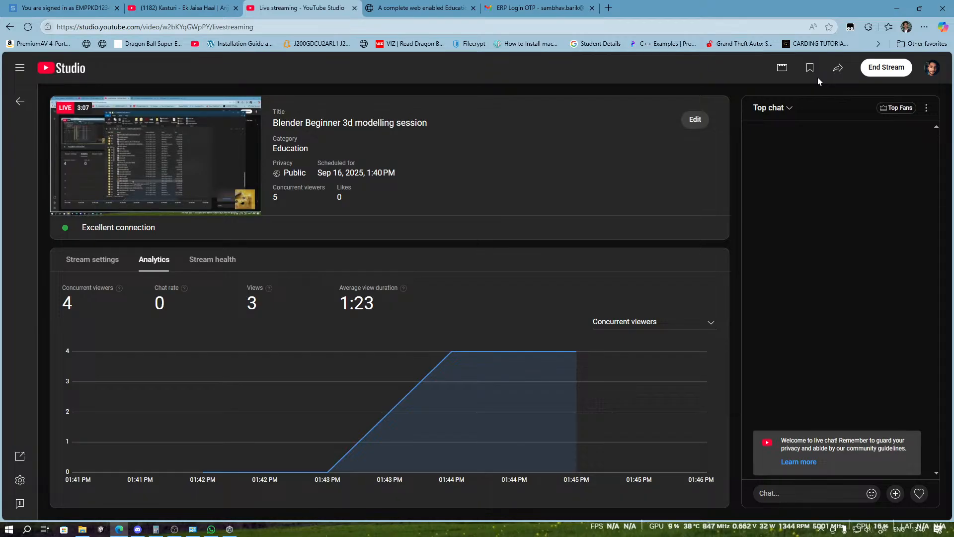
Step: Minimize the browser, launch Blender 4.2 from the desktop and cancel the BlenderKit add-on update
click(902, 10)
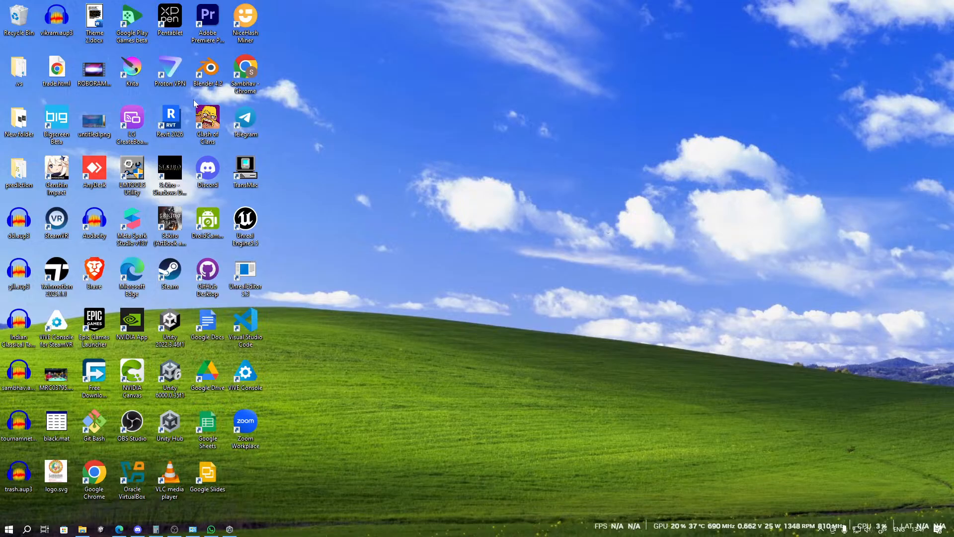
click(207, 70)
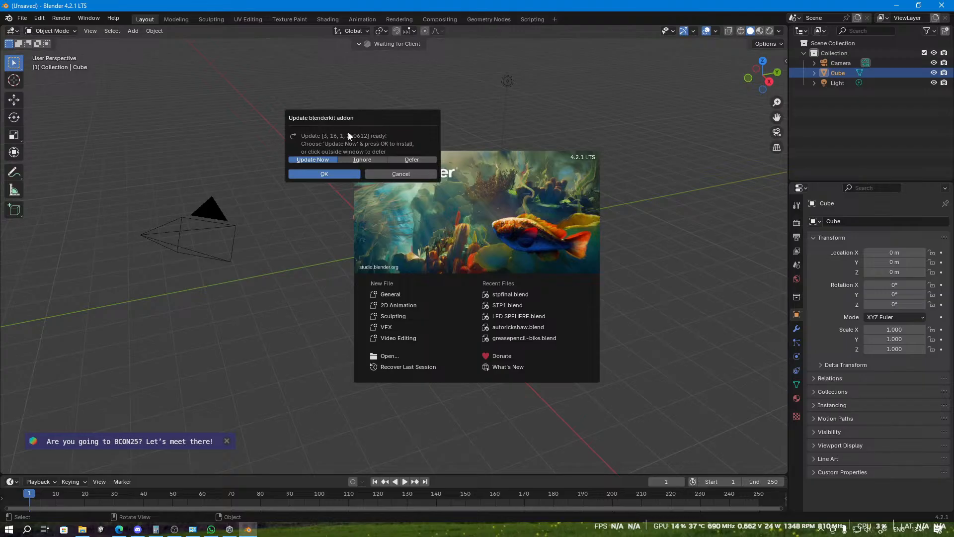
click(401, 174)
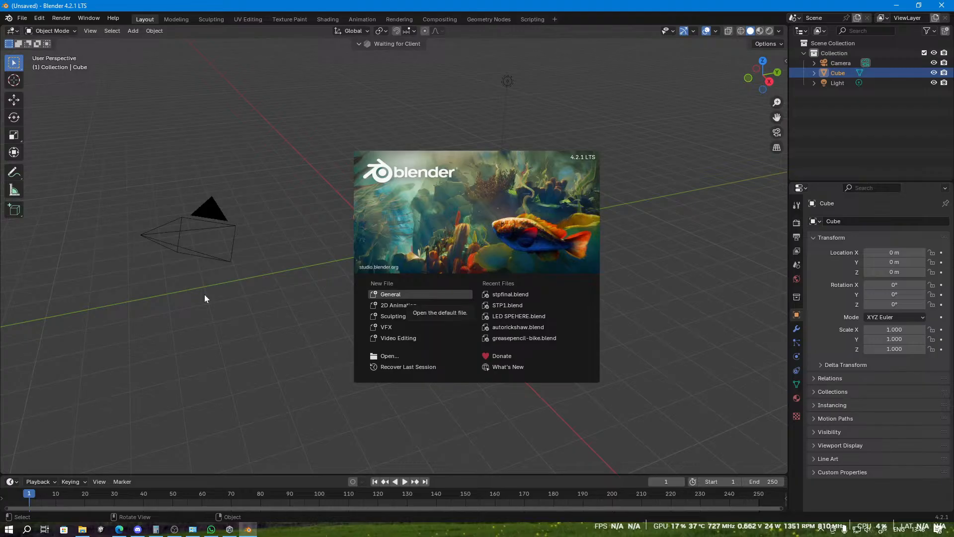
Step: Start a General file from the splash screen and enable the Screencast Keys display in the 3D viewport
click(388, 294)
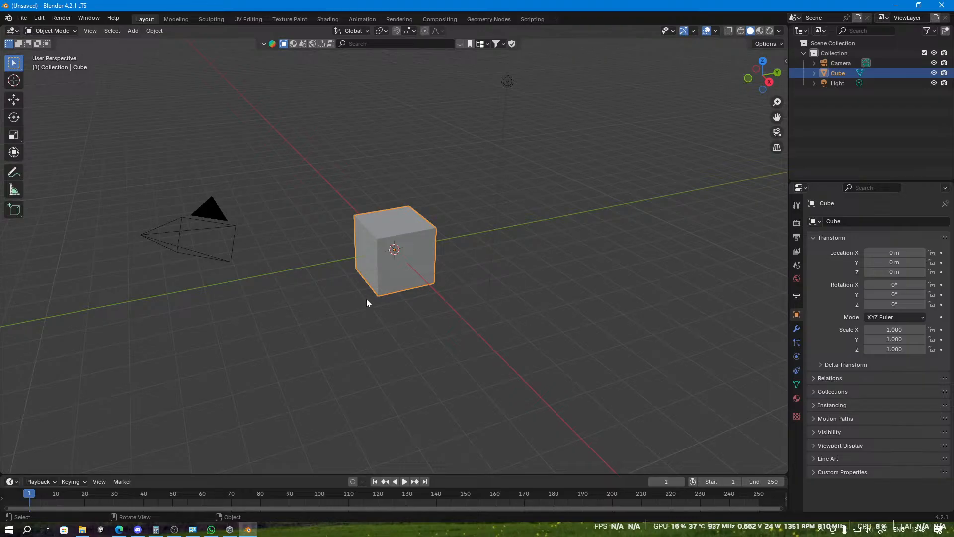
scroll(425, 257, up, 3)
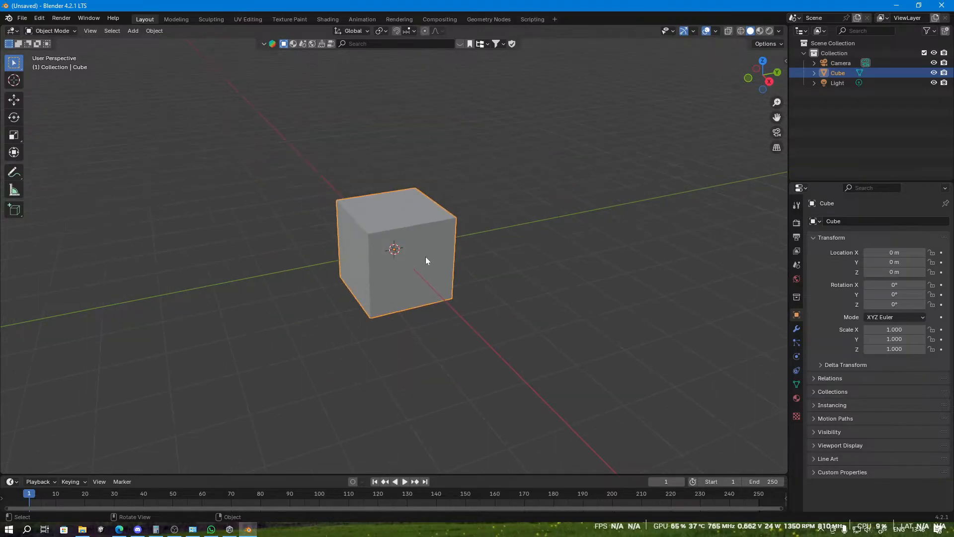
scroll(426, 257, down, 7)
scroll(431, 243, up, 1)
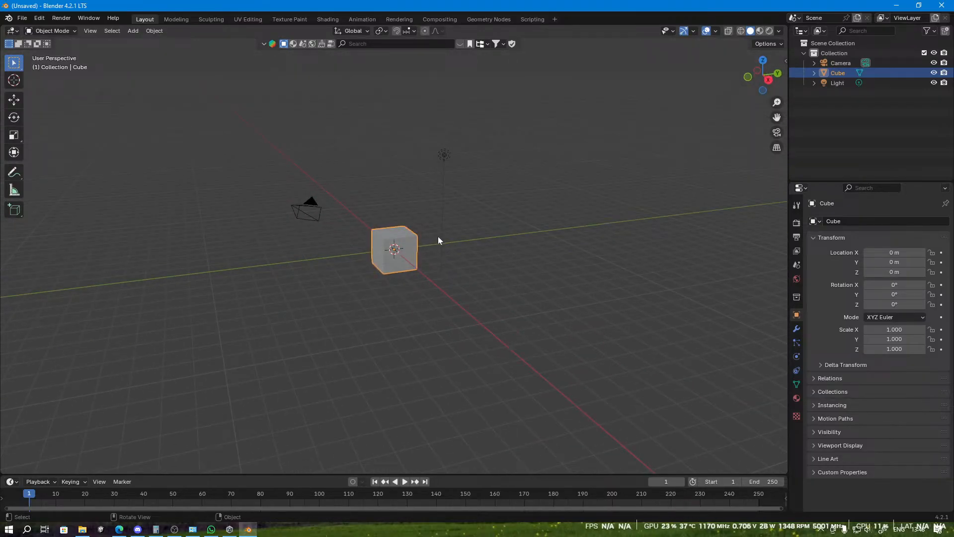
scroll(437, 239, up, 1)
scroll(436, 239, down, 1)
key(n)
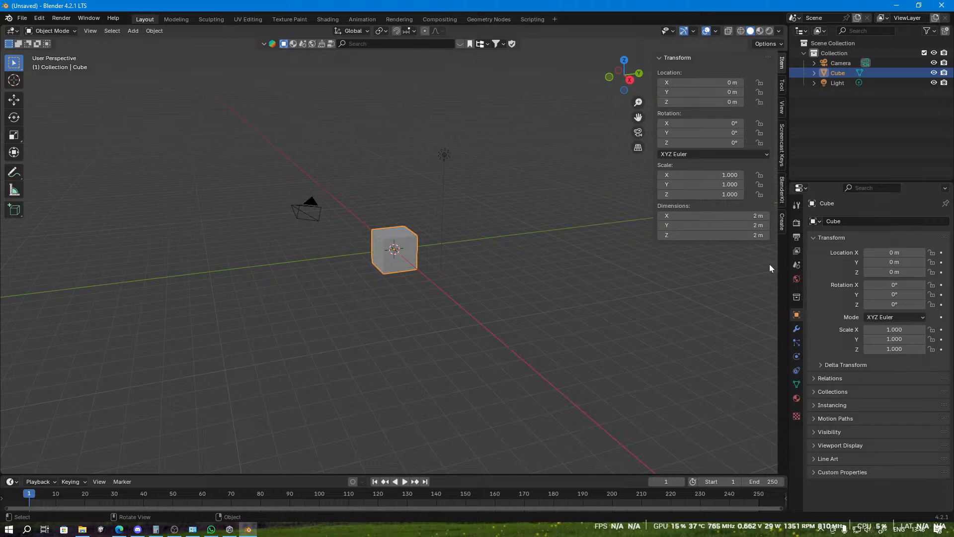
click(783, 142)
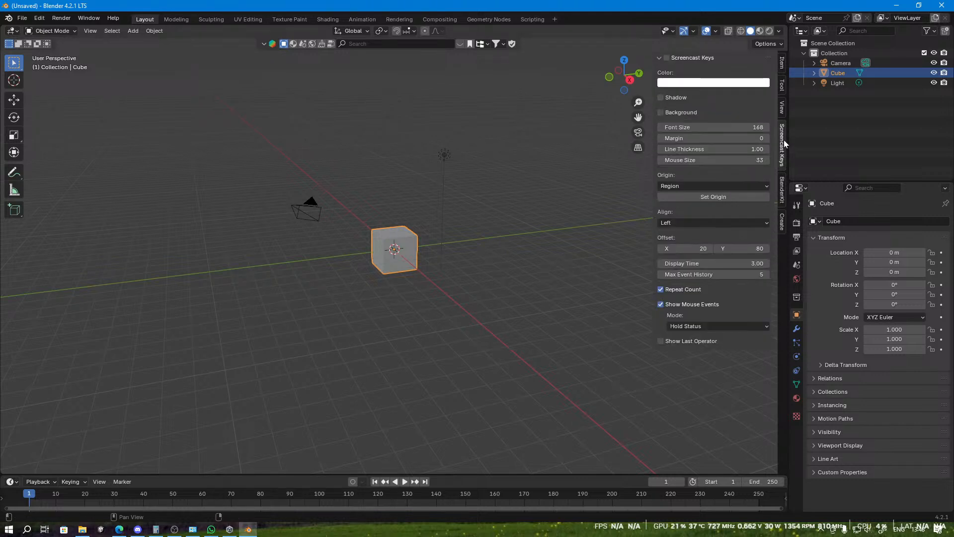
click(672, 58)
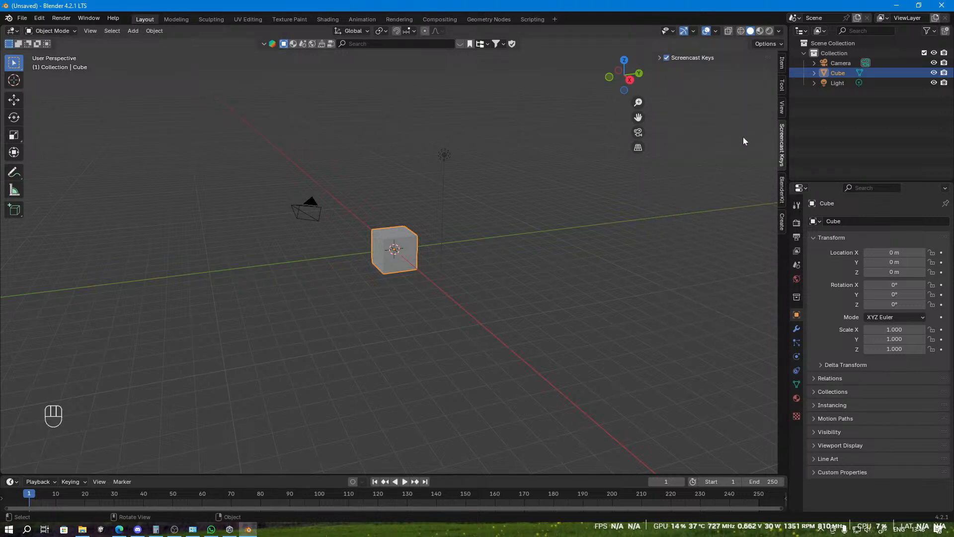
key(n)
Step: Inspect the default light and camera by selecting each one, and view the scene with the cube from several angles
scroll(419, 216, up, 3)
mouse_move(420, 216)
middle_down()
mouse_move(422, 252)
mouse_move(419, 205)
middle_up()
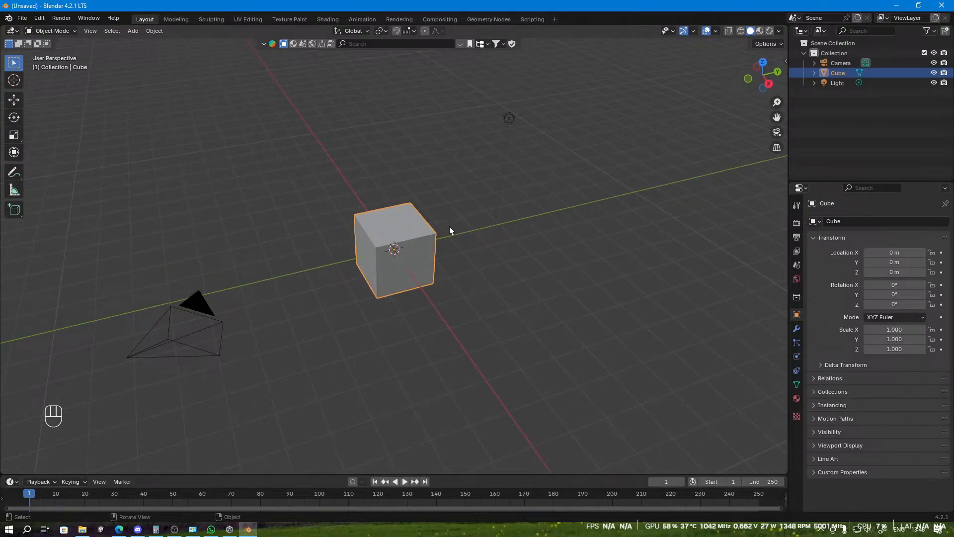
click(511, 120)
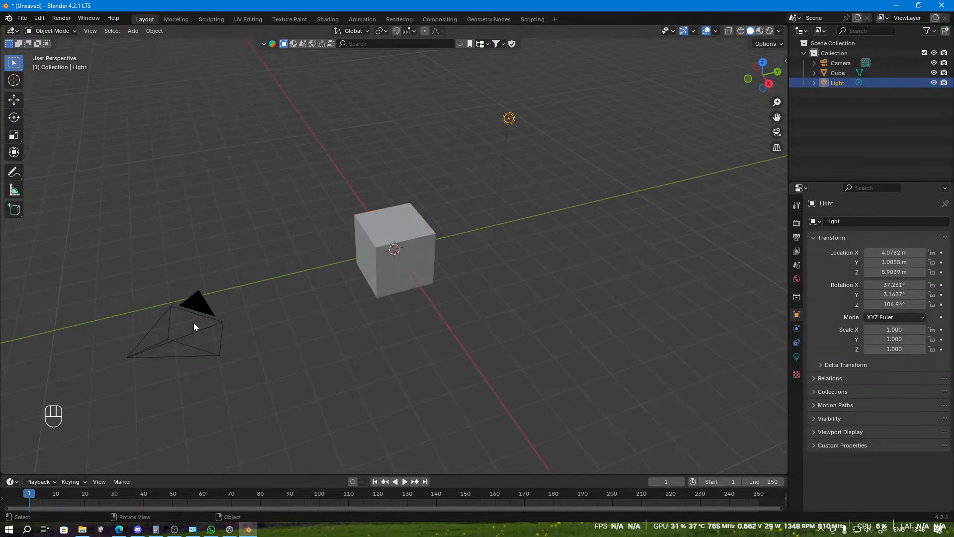
click(194, 308)
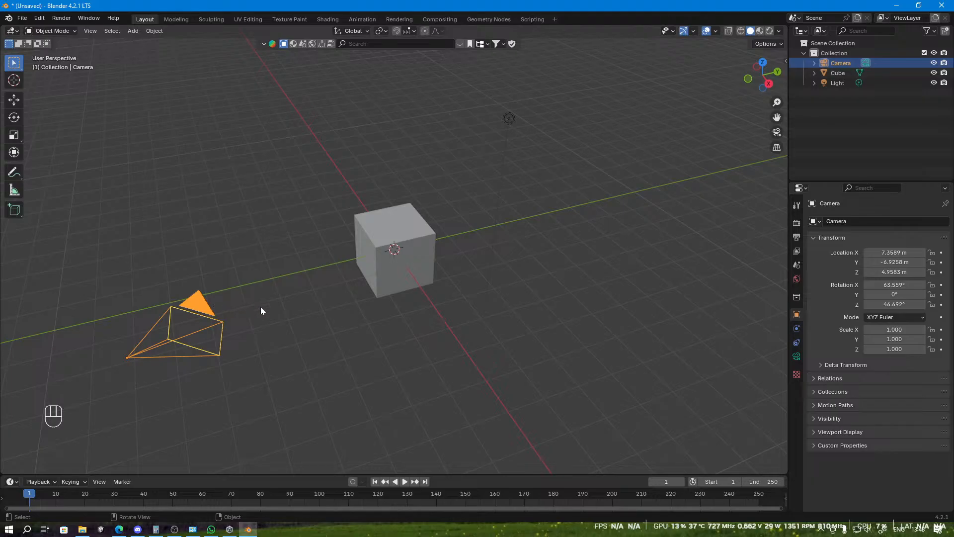
mouse_move(262, 311)
middle_down()
mouse_move(251, 288)
mouse_move(251, 308)
middle_up()
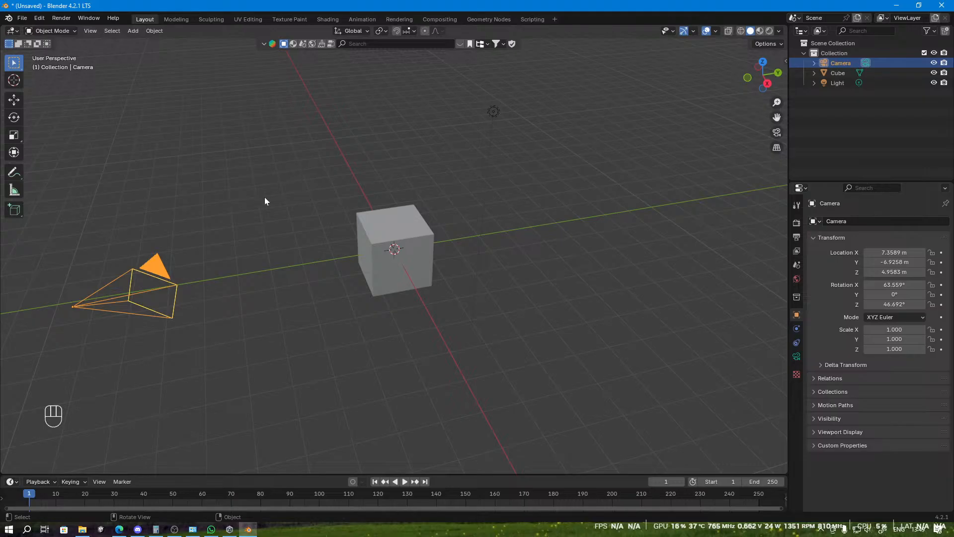
middle_drag(421, 197, 333, 253)
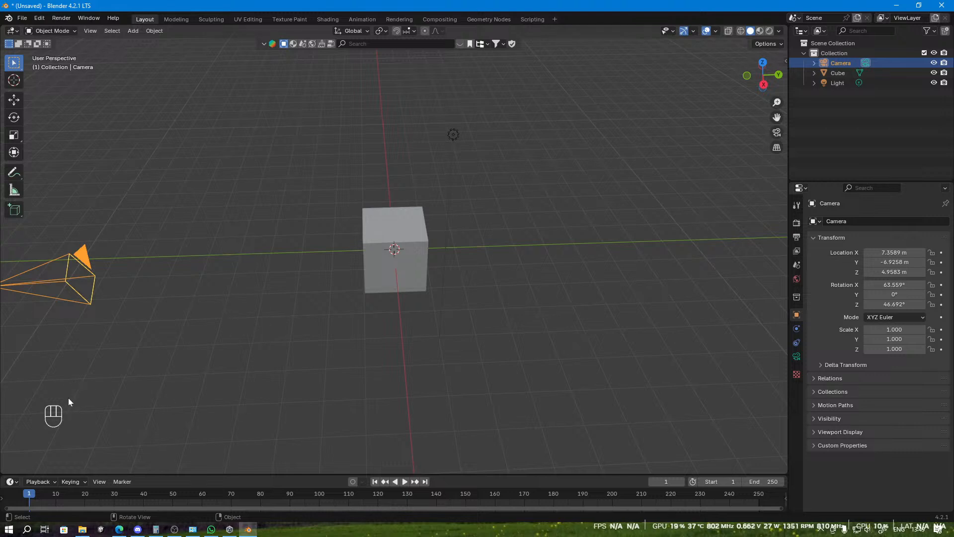
middle_drag(146, 398, 184, 355)
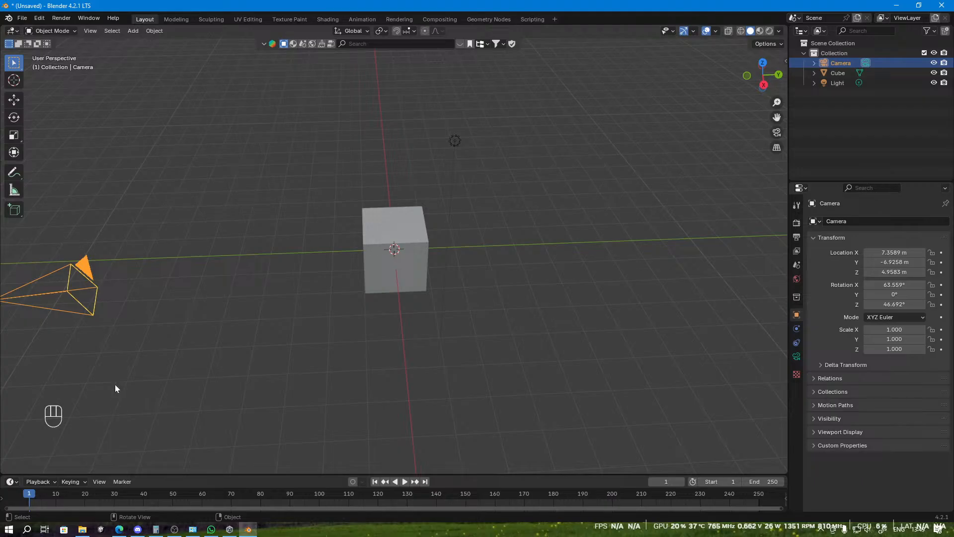
middle_drag(66, 397, 180, 377)
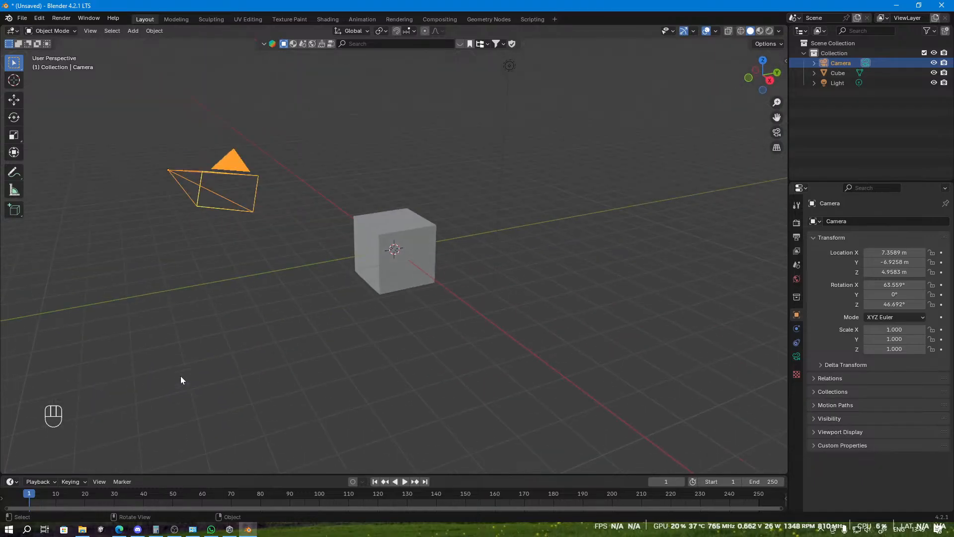
drag(242, 373, 88, 463)
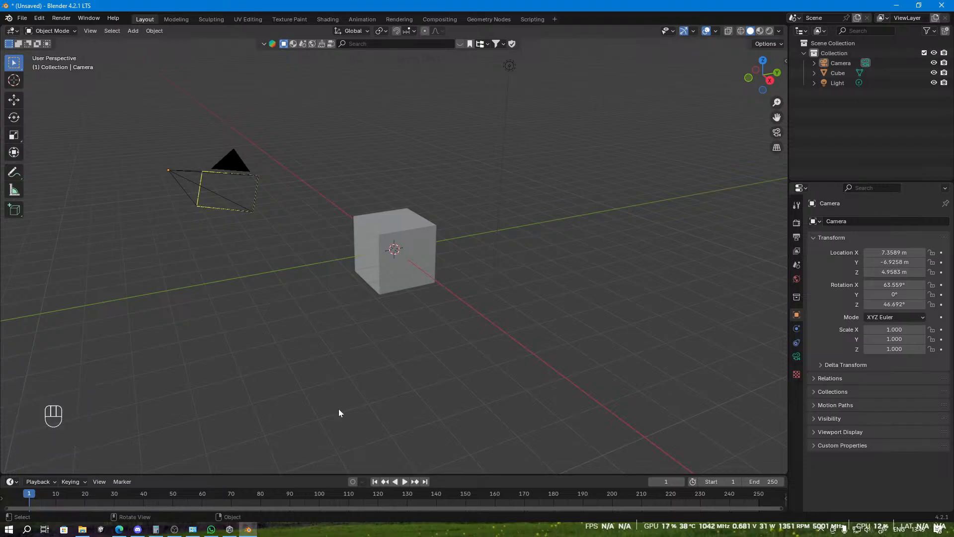
middle_drag(338, 411, 219, 387)
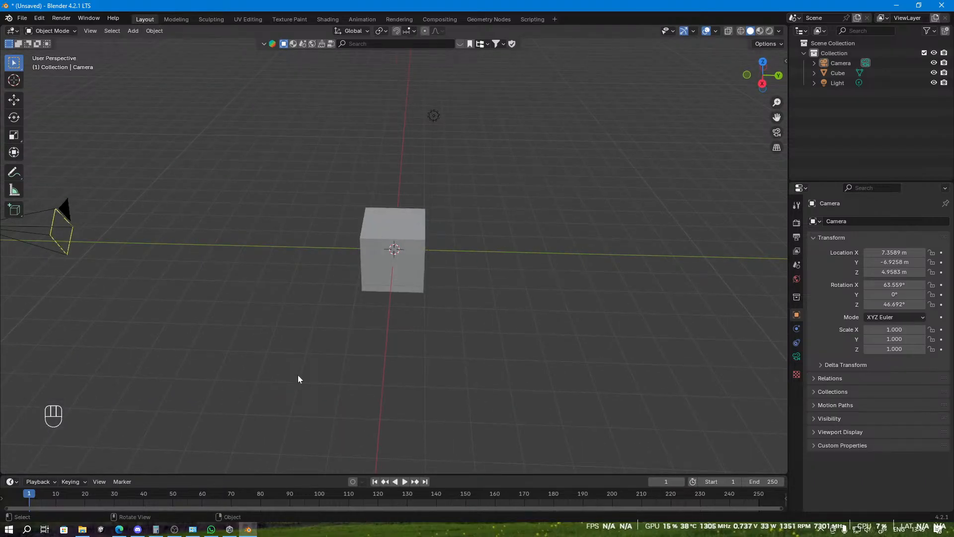
key(f)
key(f)
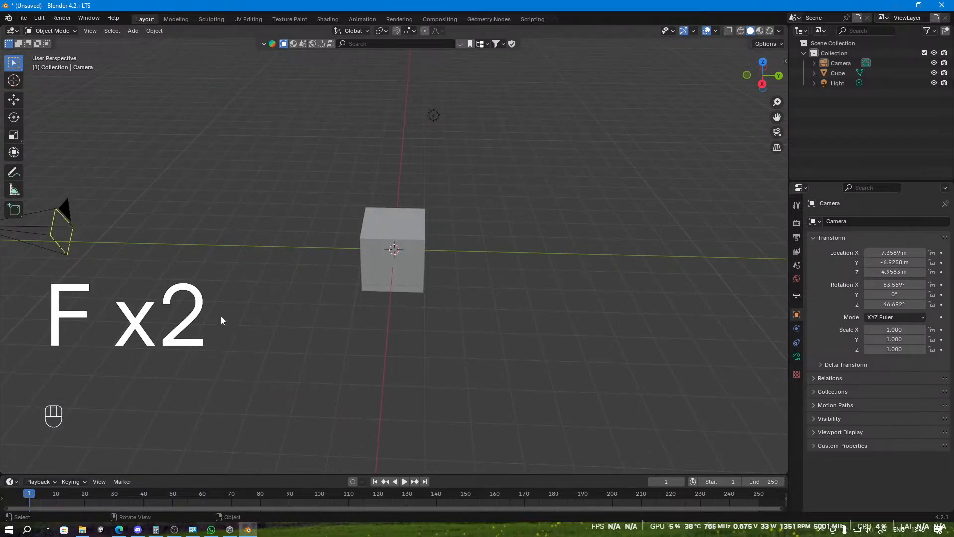
key(f)
key(f)
key(f)
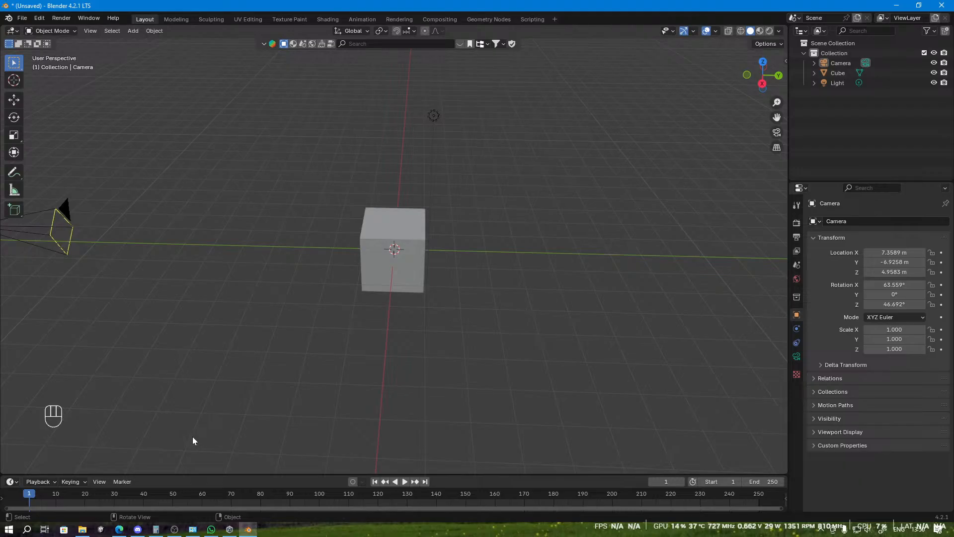
Step: Select all objects in the default scene and delete the camera, cube and light
middle_drag(467, 326, 420, 343)
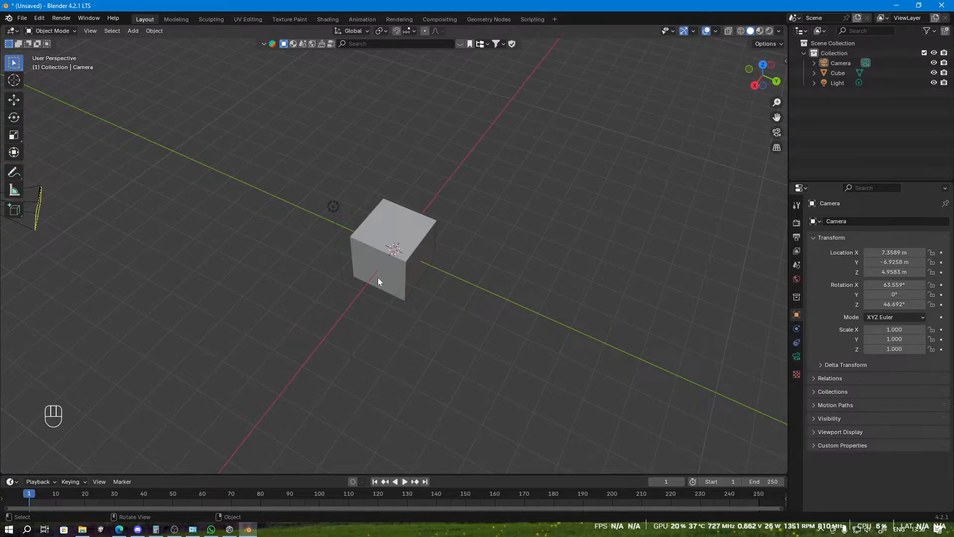
scroll(373, 277, down, 3)
scroll(352, 291, up, 3)
middle_drag(352, 291, 396, 279)
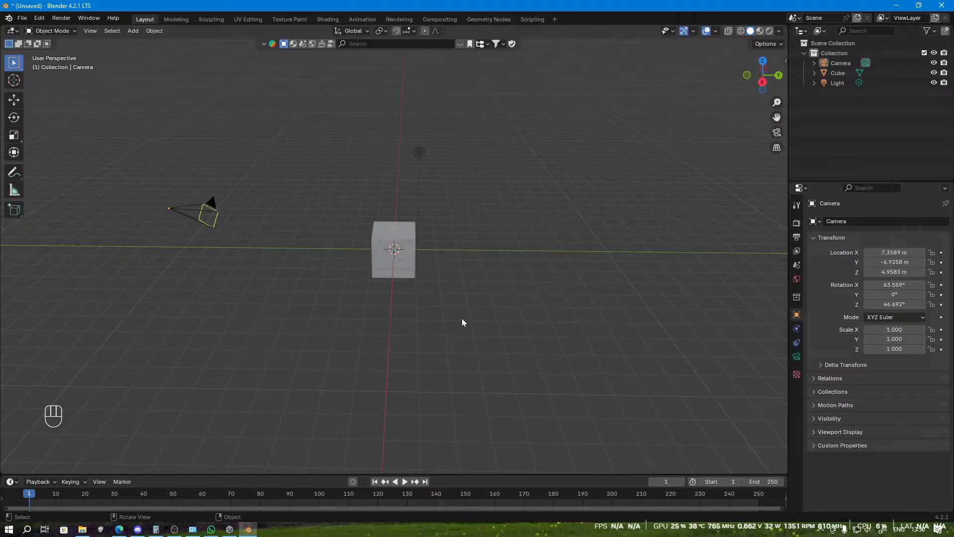
key(a)
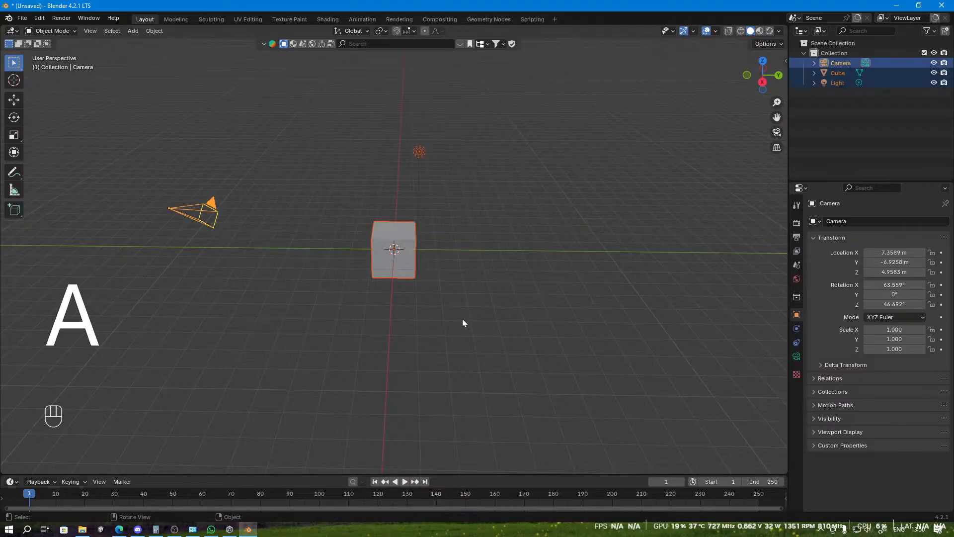
middle_drag(468, 349, 387, 239)
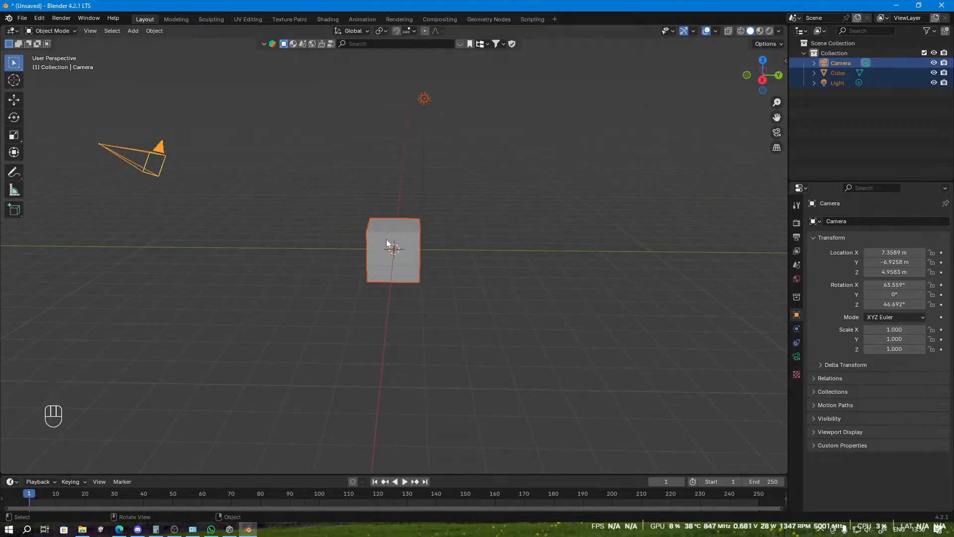
key(x)
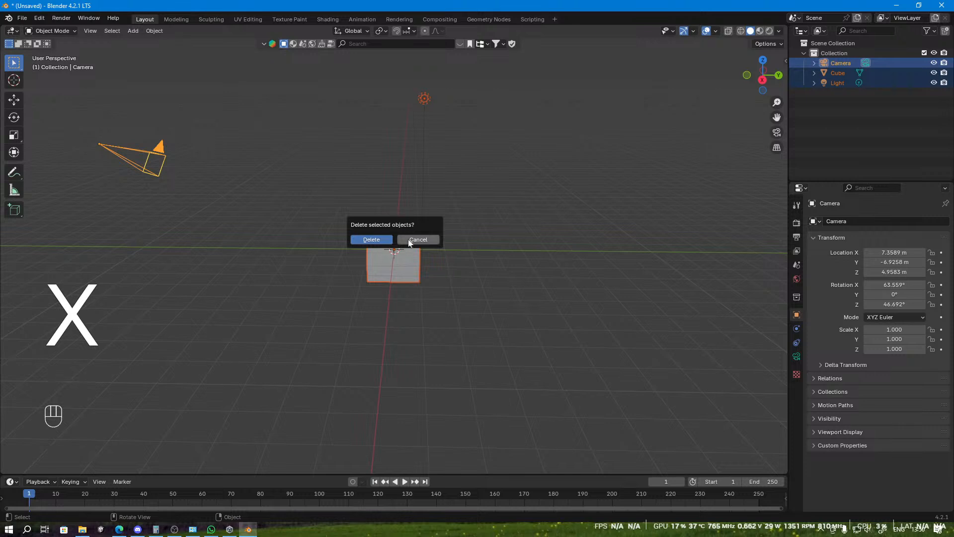
click(369, 241)
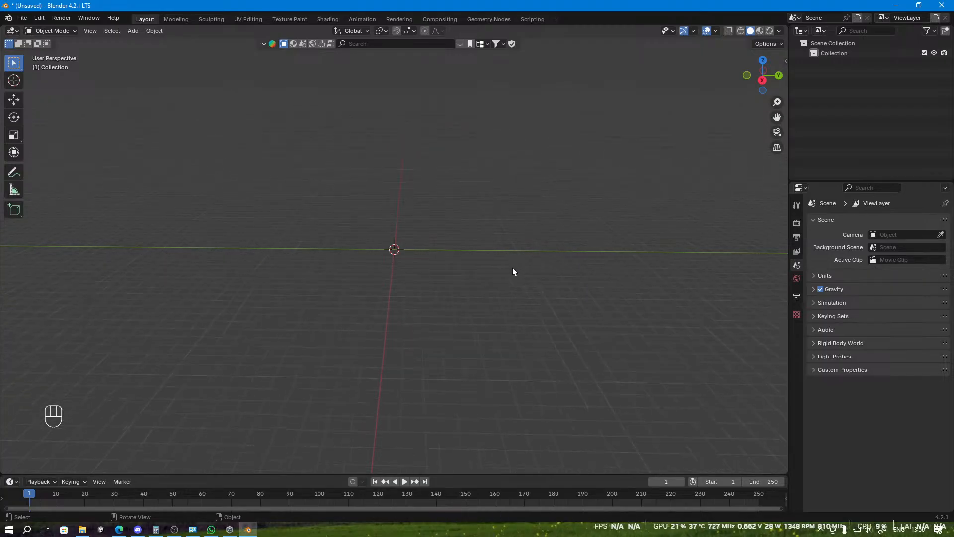
Step: Explore the empty scene around the world origin by zooming, panning and orbiting the view
scroll(502, 260, up, 2)
scroll(495, 263, up, 5)
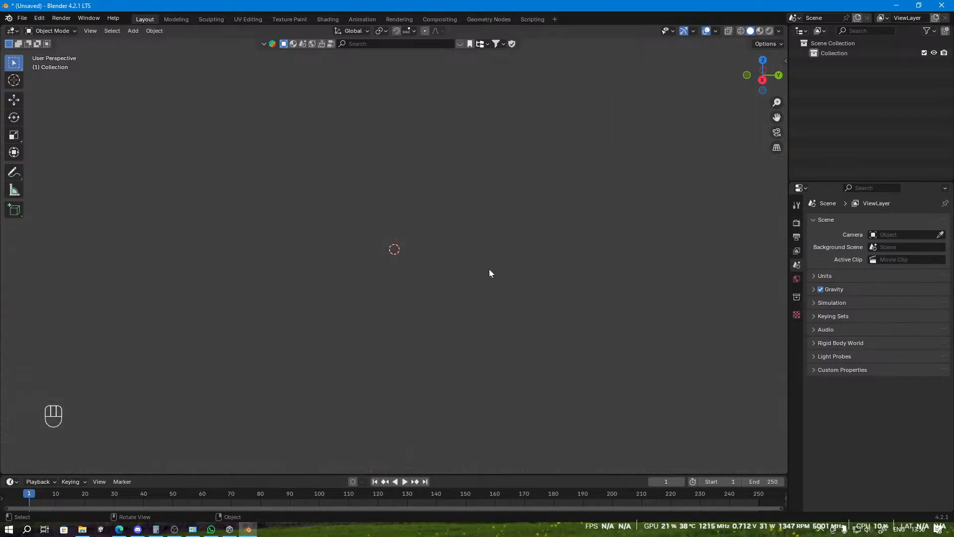
scroll(462, 256, down, 3)
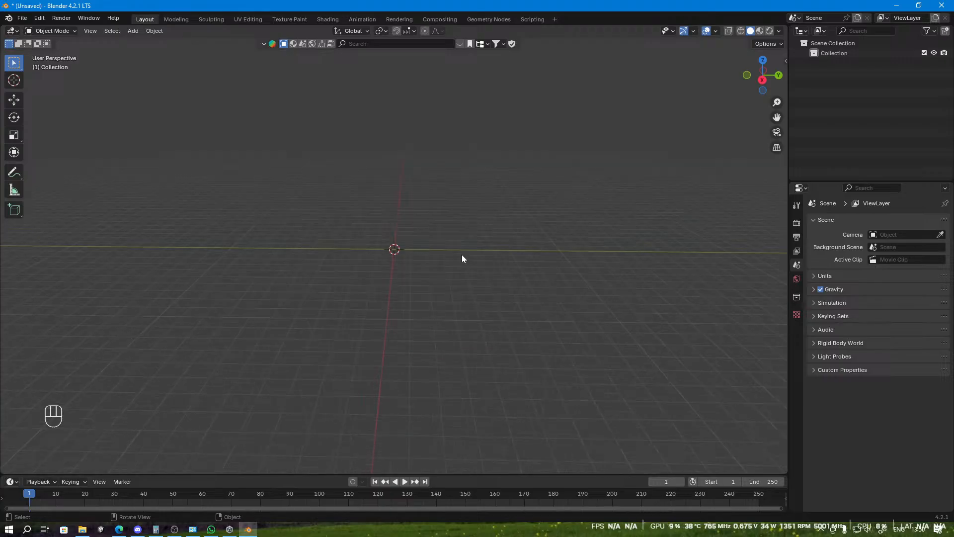
scroll(464, 267, up, 10)
middle_drag(431, 274, 431, 272)
middle_click(431, 271)
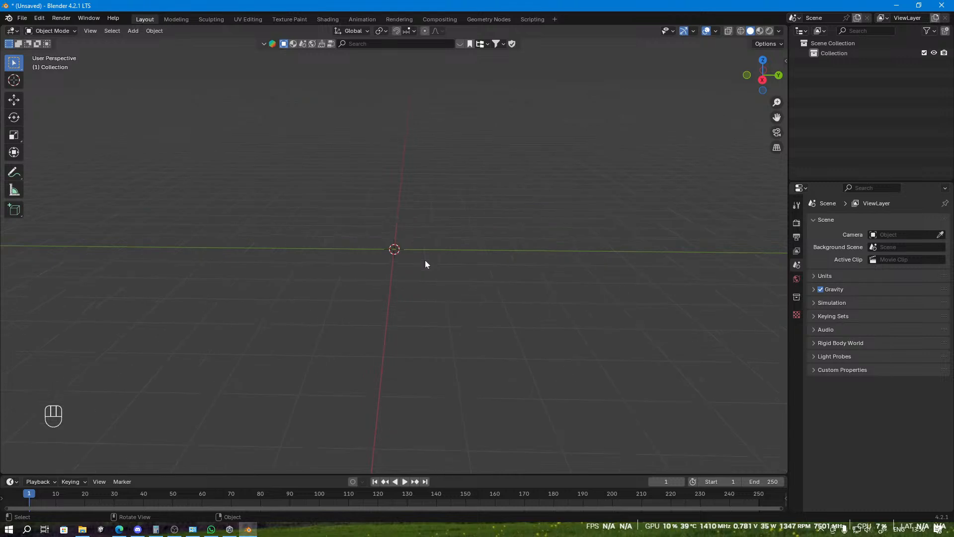
key(shift)
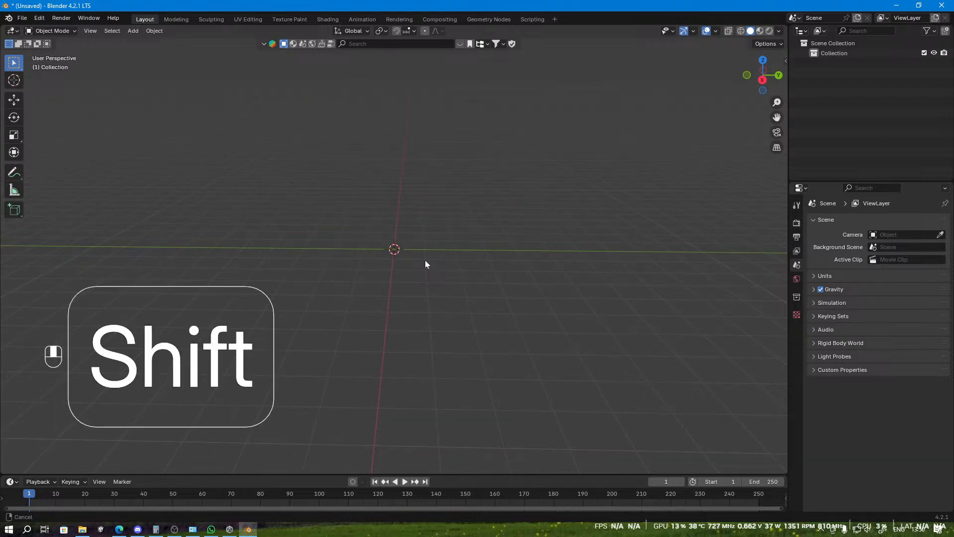
shift+middle_drag(426, 263, 437, 284)
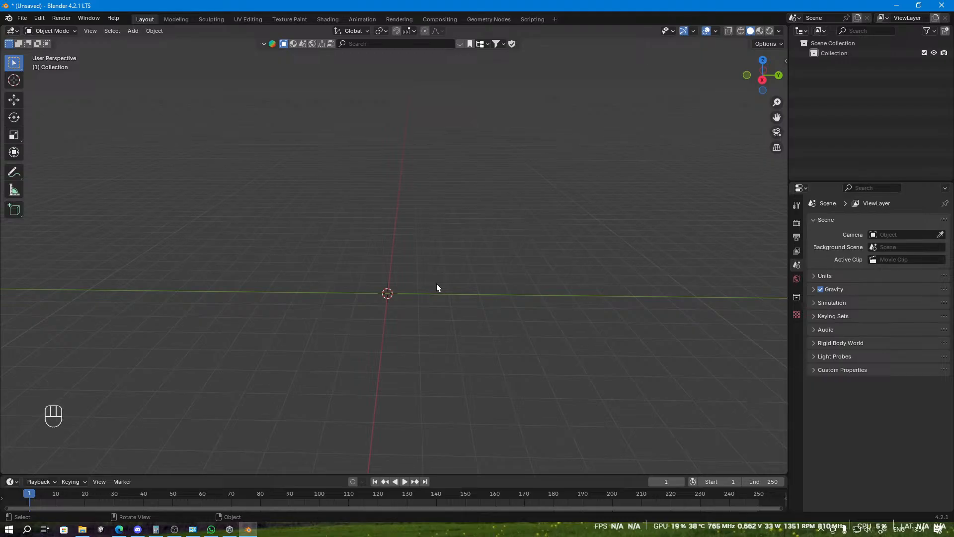
key(shift)
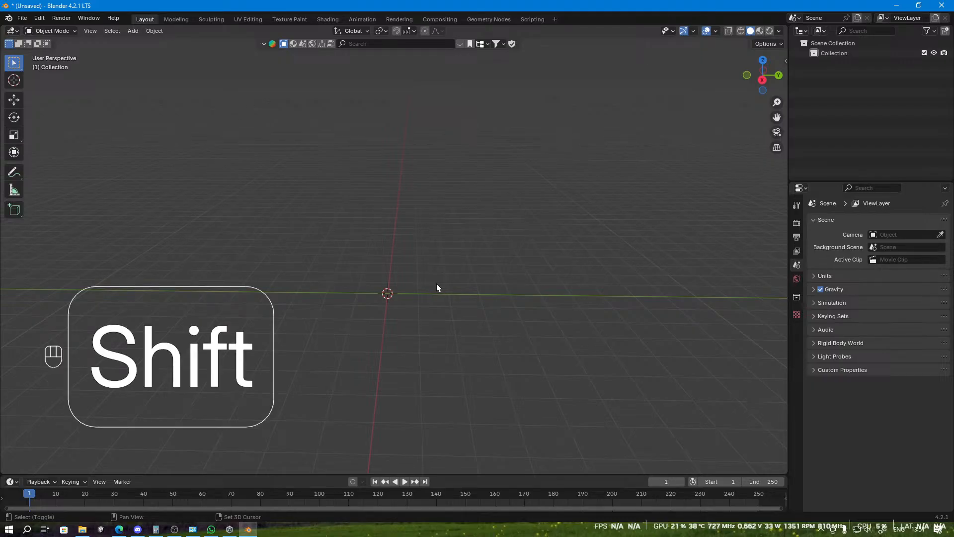
key(shift+a)
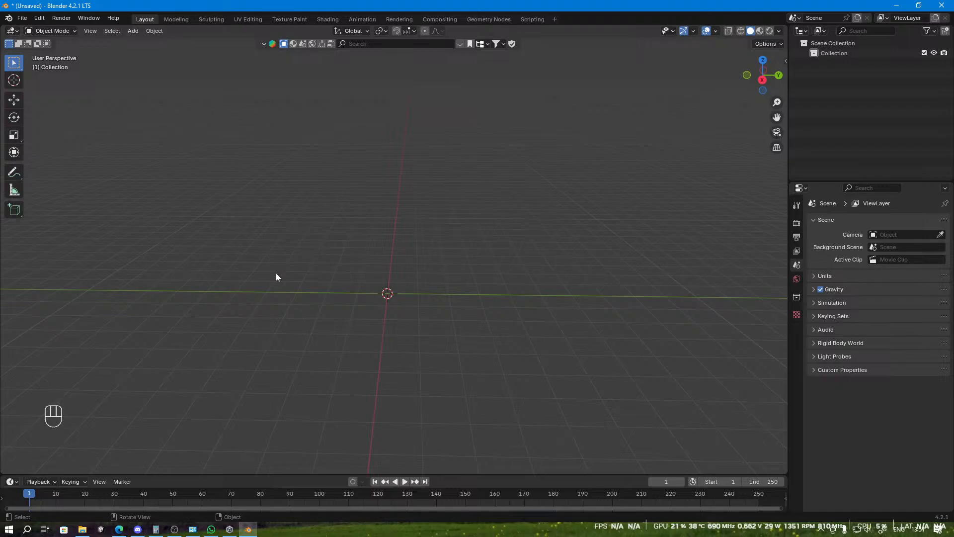
middle_drag(390, 276, 323, 238)
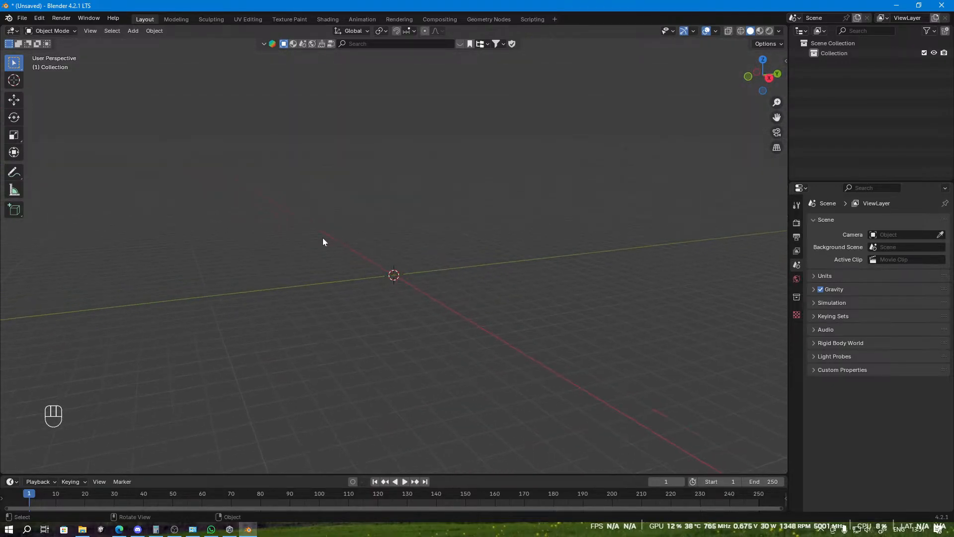
Step: Start a new General file, discarding the current unsaved scene
click(22, 18)
mouse_move(56, 30)
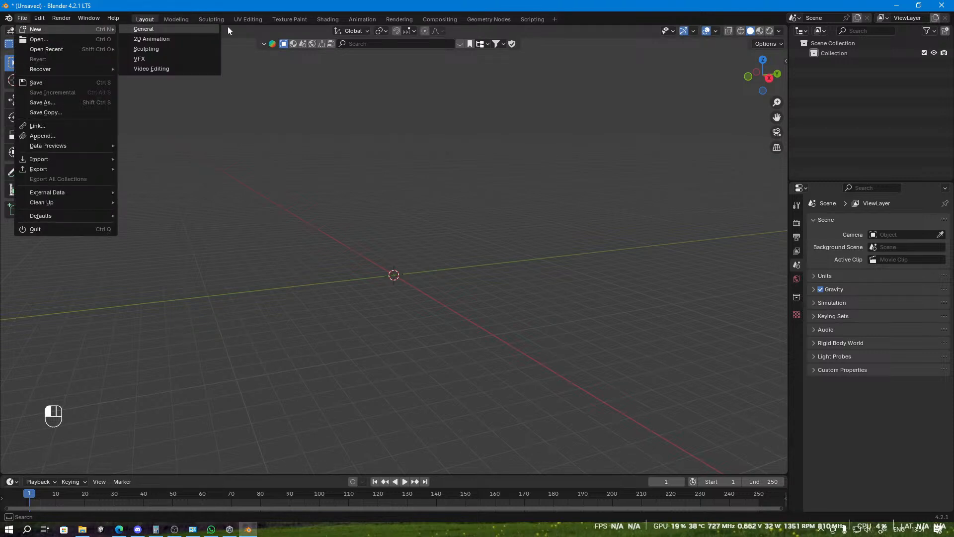
click(208, 28)
click(506, 283)
Step: Delete the default camera, cube and light from the new file to leave an empty scene
middle_drag(505, 282, 429, 273)
key(a)
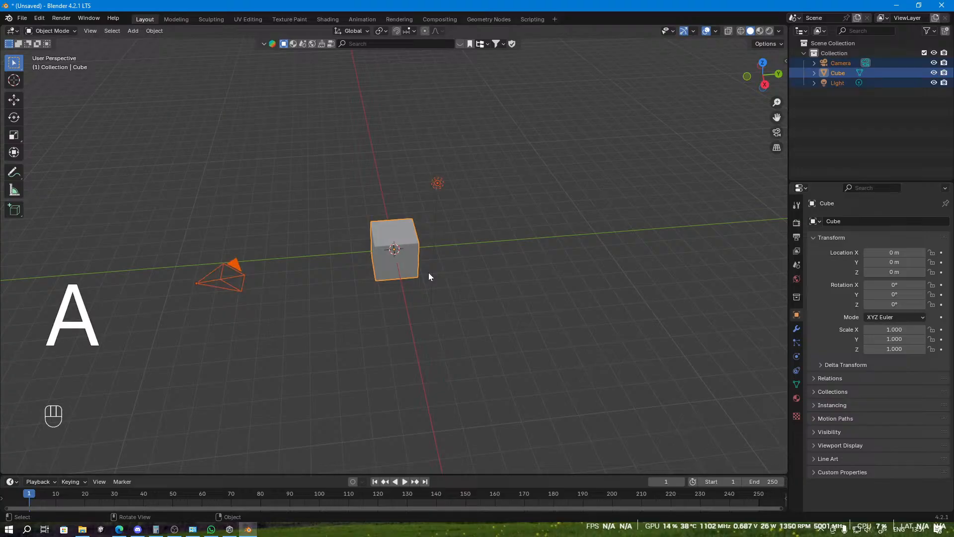
key(x)
click(414, 273)
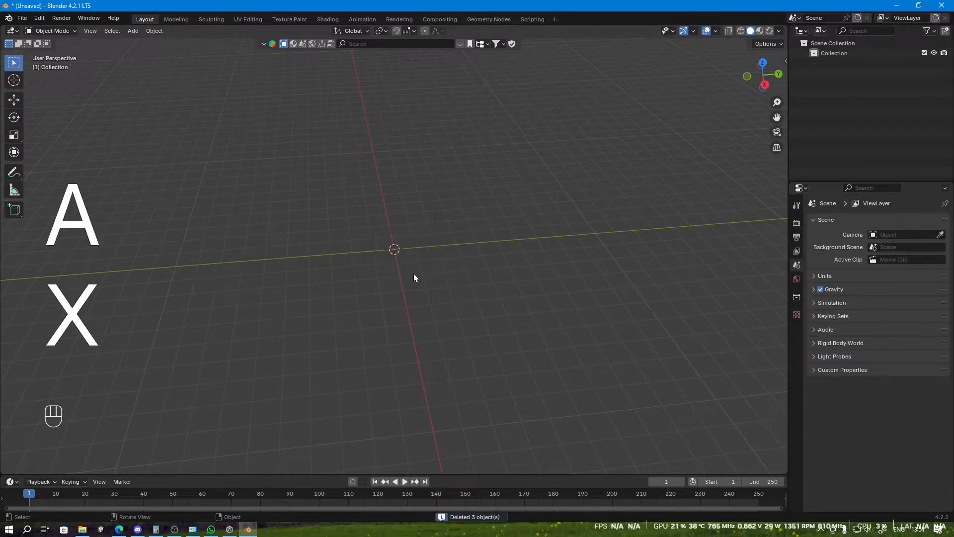
middle_drag(414, 274, 427, 248)
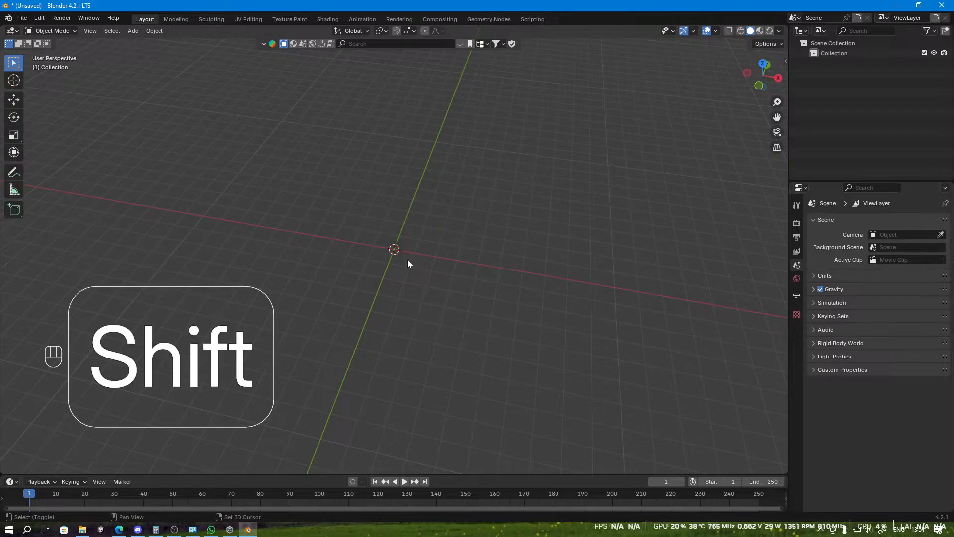
Step: Add a plane mesh at the world origin of the empty scene
key(shift+a)
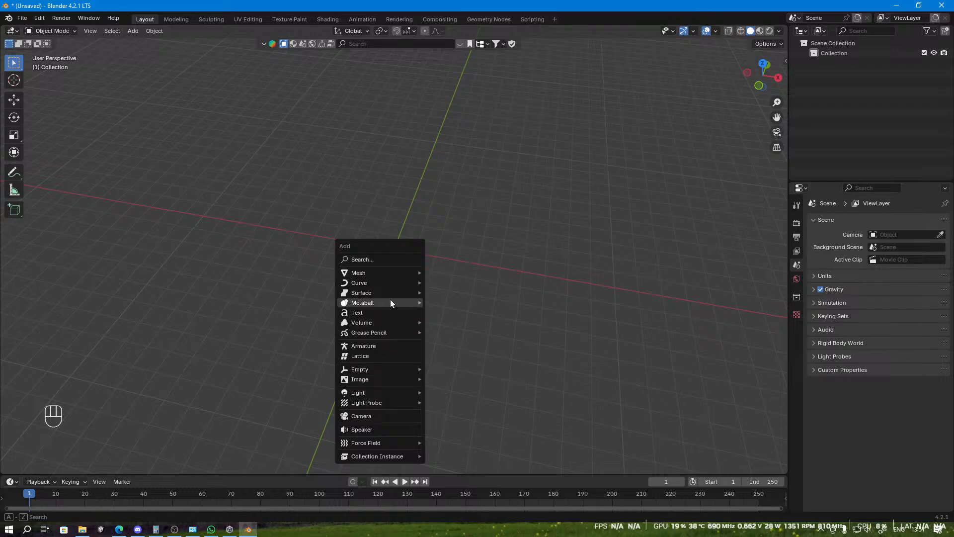
mouse_move(404, 294)
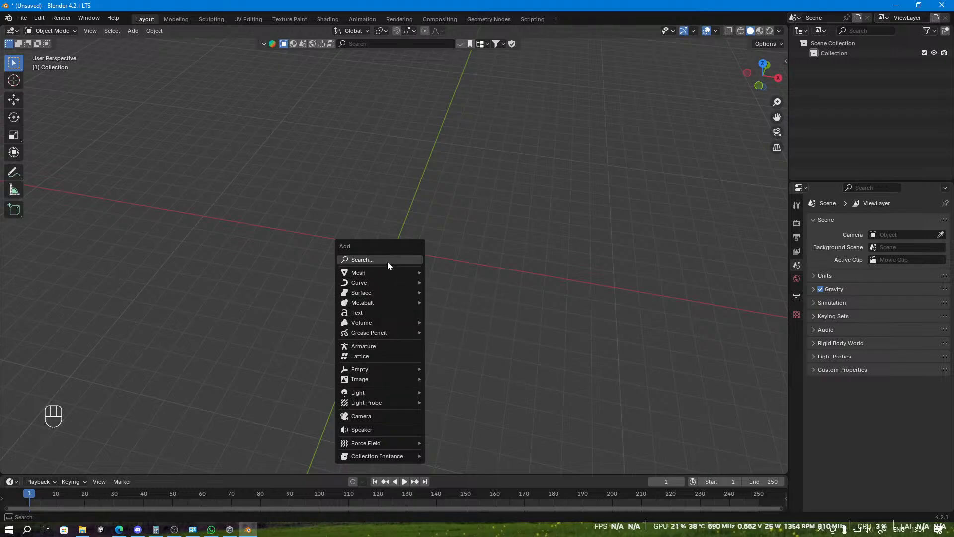
mouse_move(369, 270)
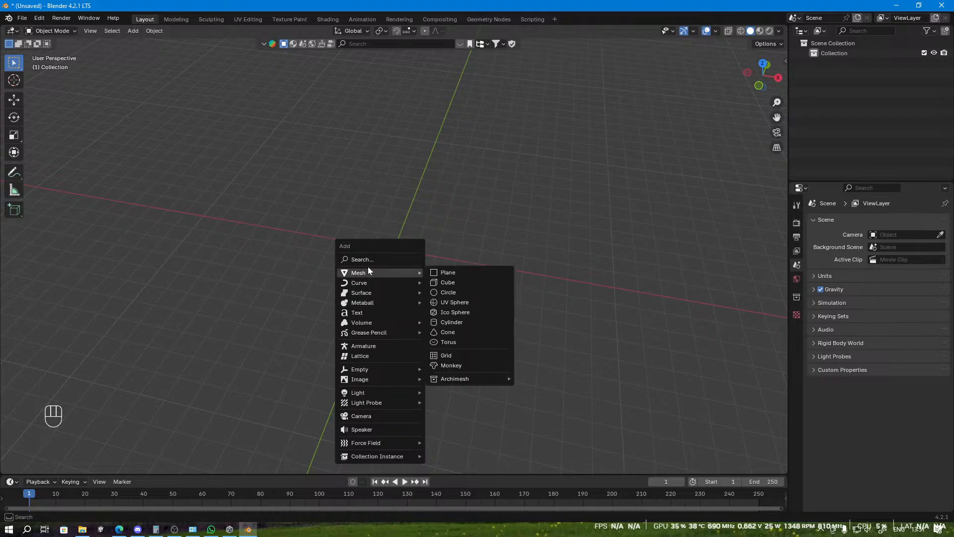
click(447, 273)
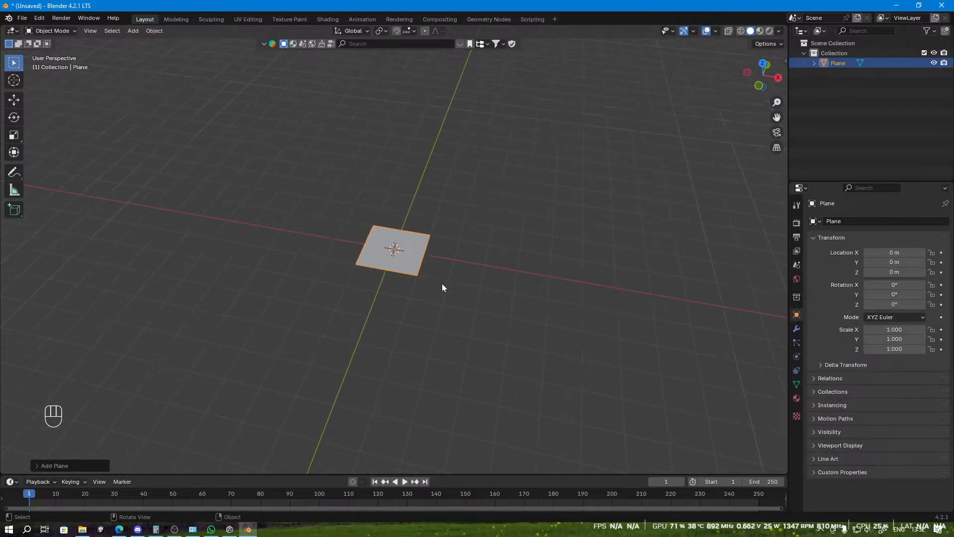
Step: Add a cube mesh and move it along the X axis to about -2.4 m, beside the plane
key(shift+a)
click(495, 292)
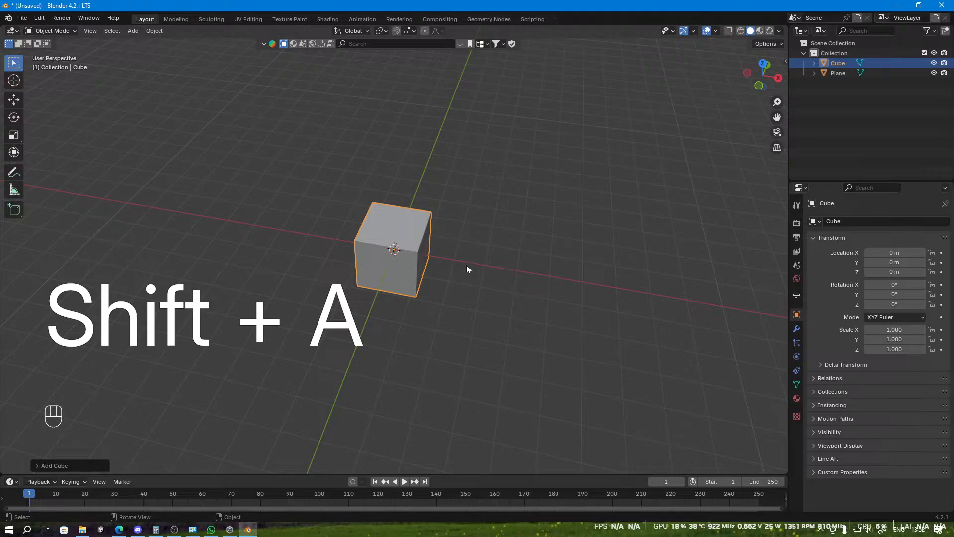
key(g)
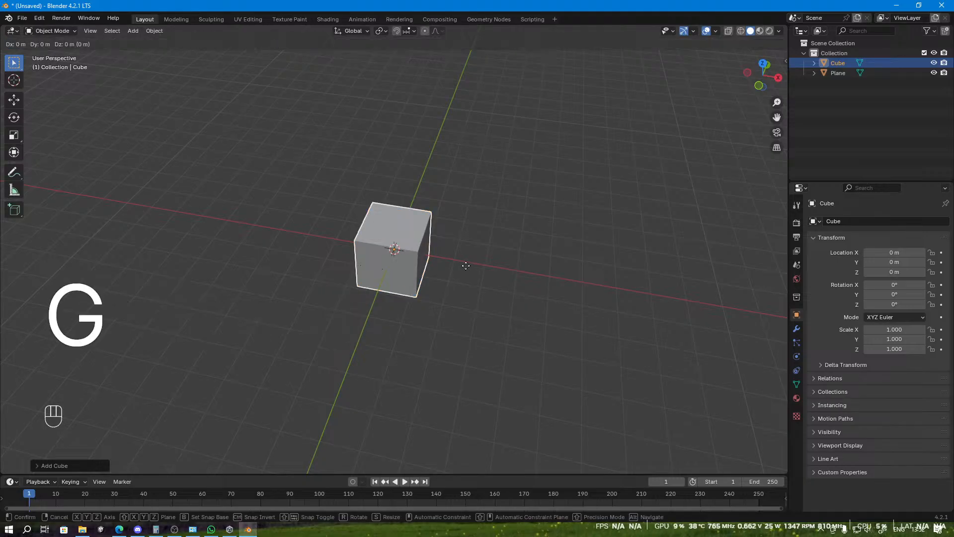
key(x)
click(396, 261)
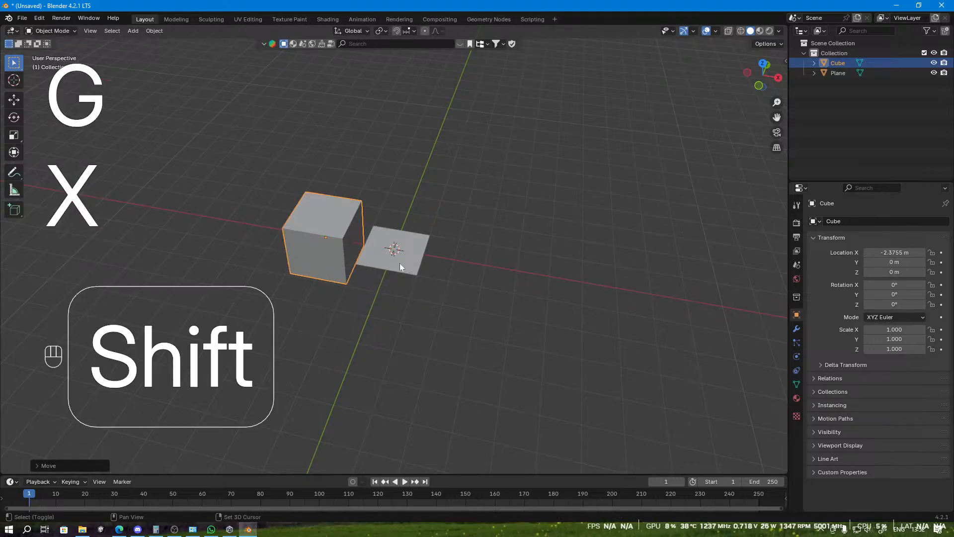
Step: Add a circle mesh and move it along the X axis to about 2.5 m
key(shift+a)
click(455, 283)
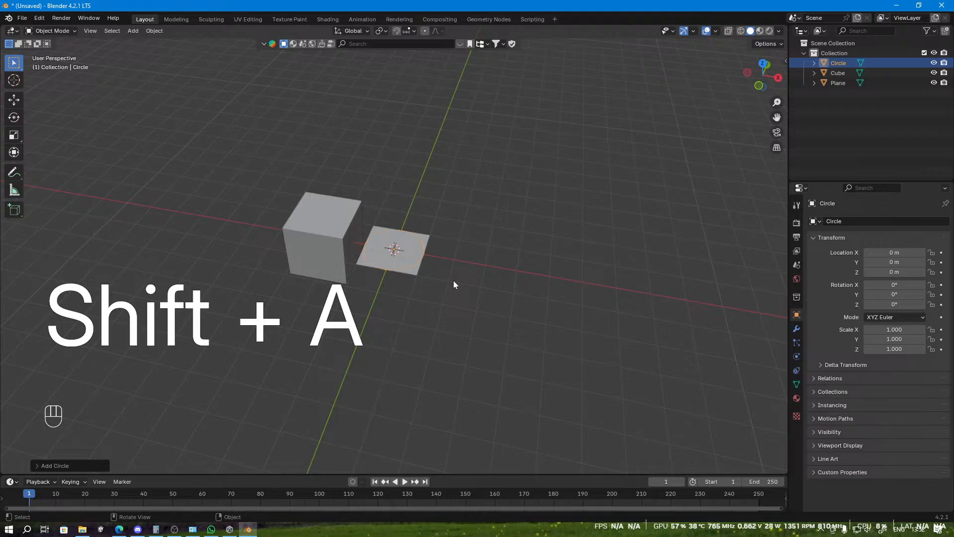
key(g)
key(x)
click(526, 304)
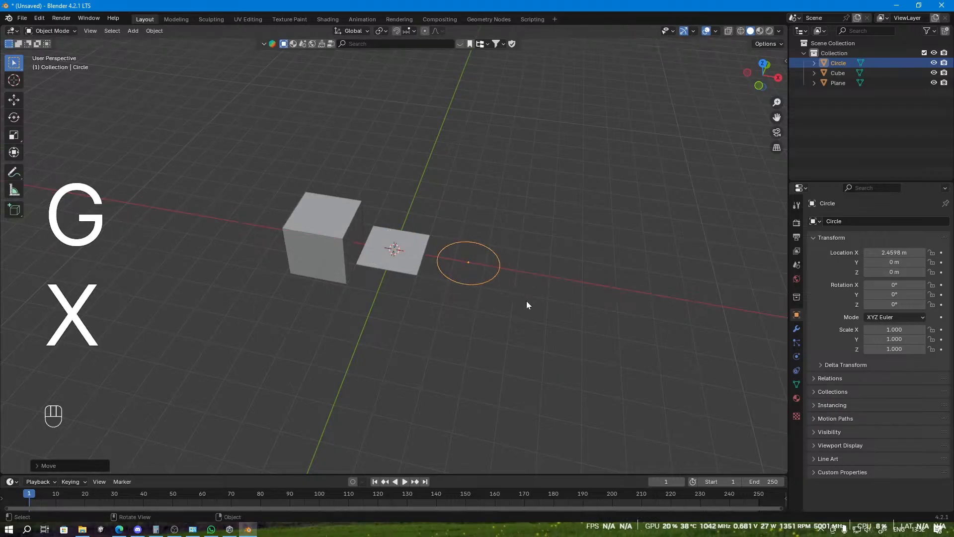
Step: Add a UV sphere and move it along the Y axis to about 3 m, behind the plane
key(shift+a)
mouse_move(484, 294)
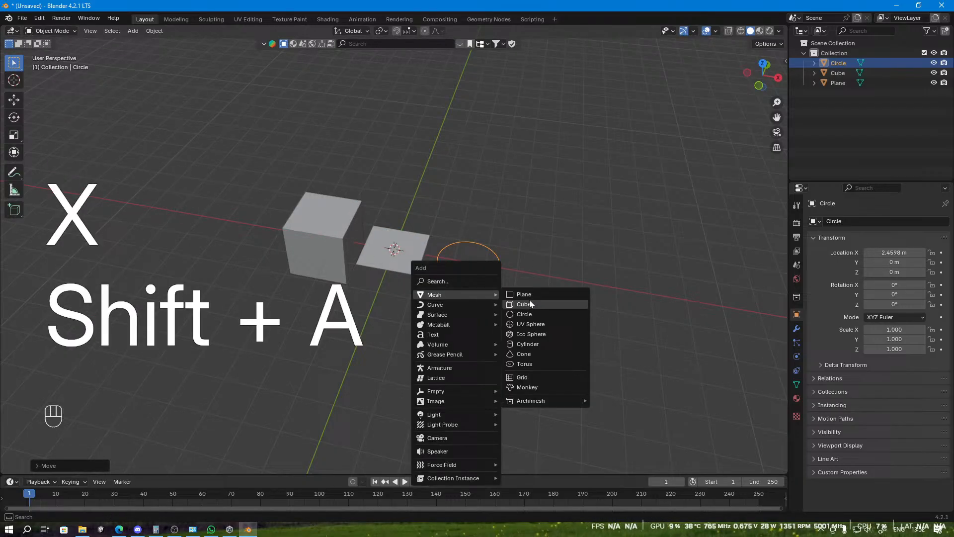
click(537, 328)
key(g)
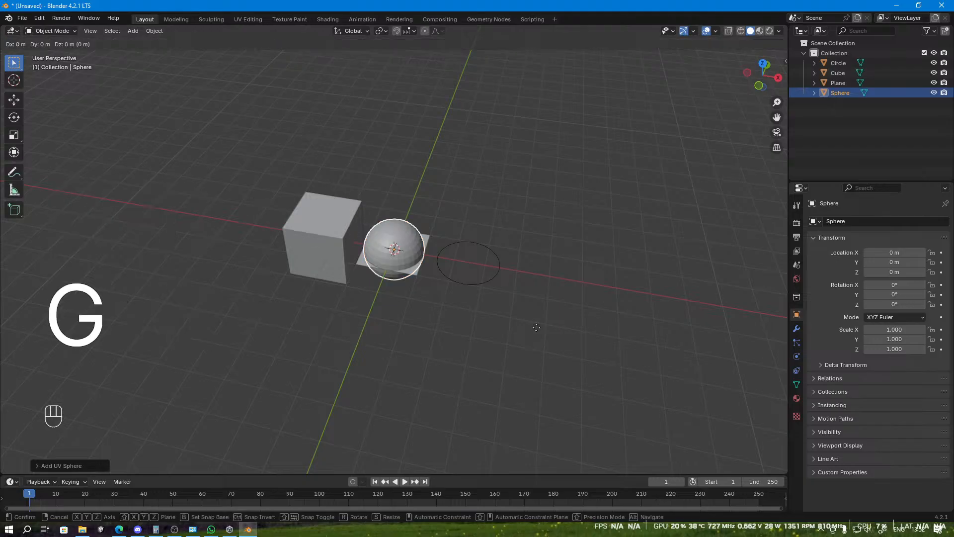
key(y)
click(549, 274)
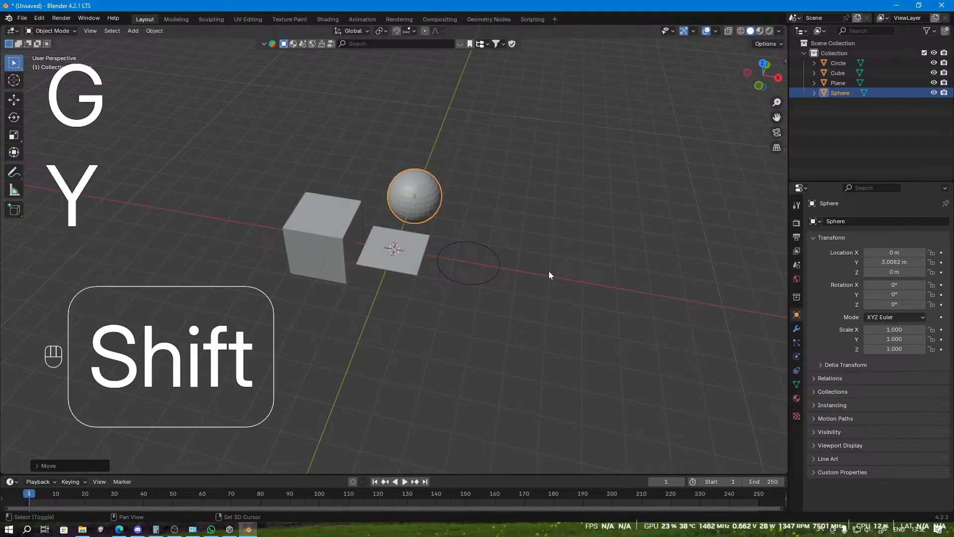
Step: Add an ico sphere and move it along the Y axis to about -2.5 m, in front of the plane
key(shift+a)
mouse_move(549, 271)
click(580, 311)
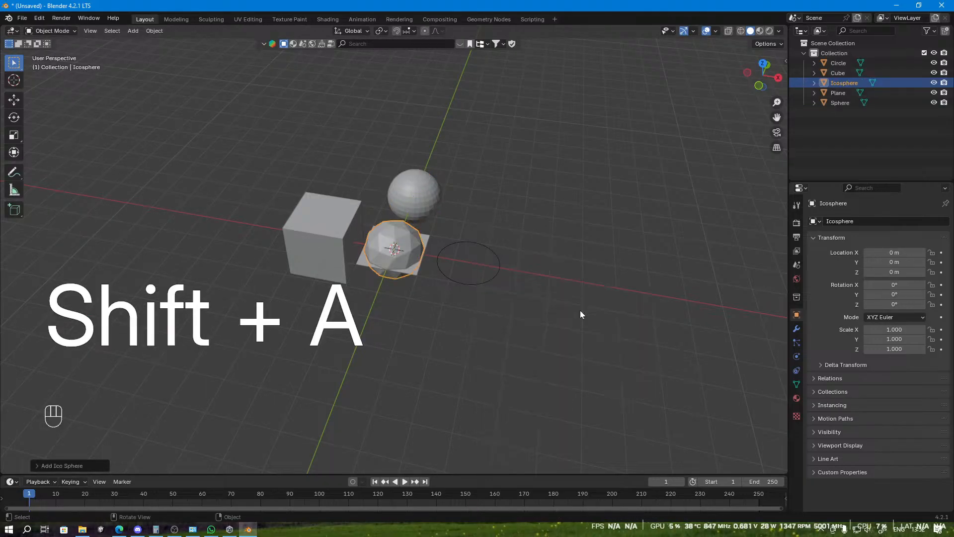
key(g)
key(y)
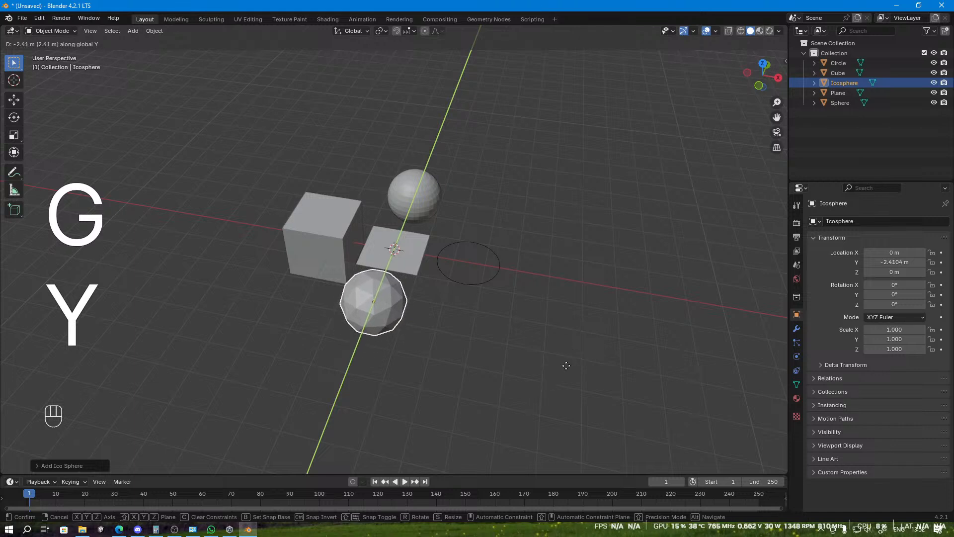
click(567, 367)
Step: Add a cylinder mesh and move it along the X axis to about 5.1 m, beyond the circle
key(shift+a)
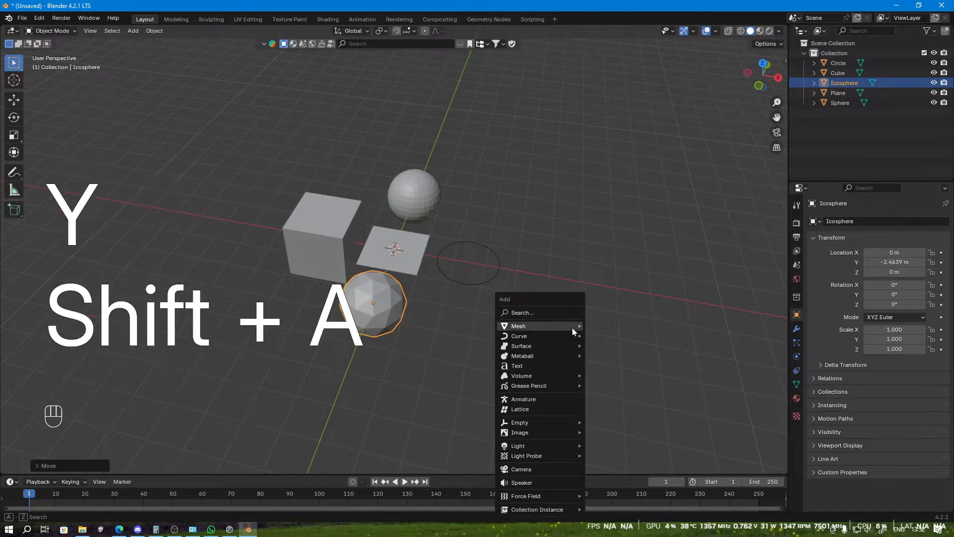
mouse_move(572, 327)
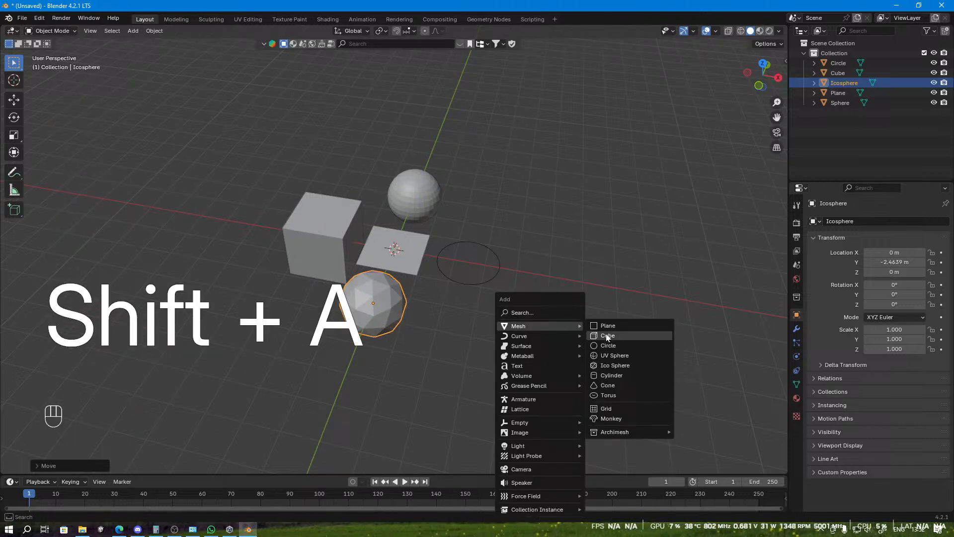
click(634, 376)
key(g)
key(x)
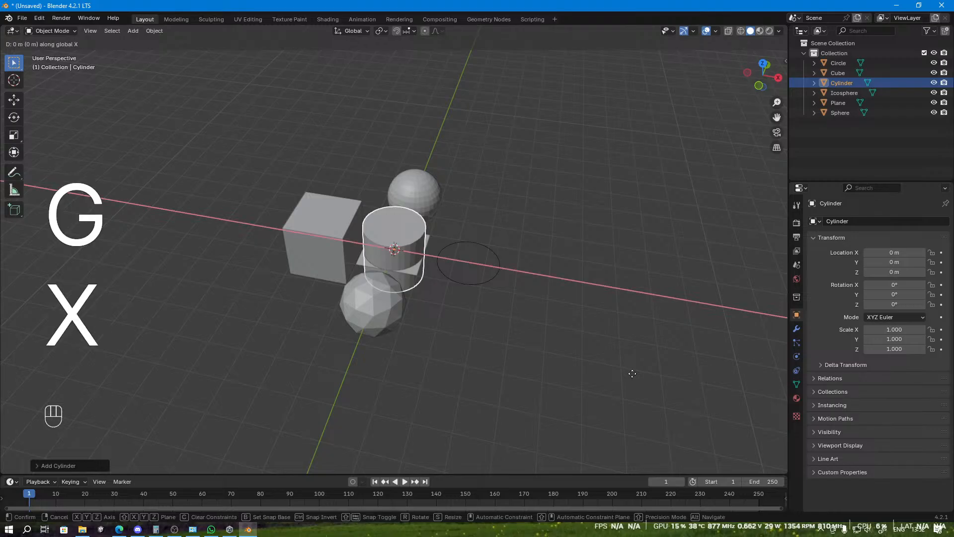
click(4, 392)
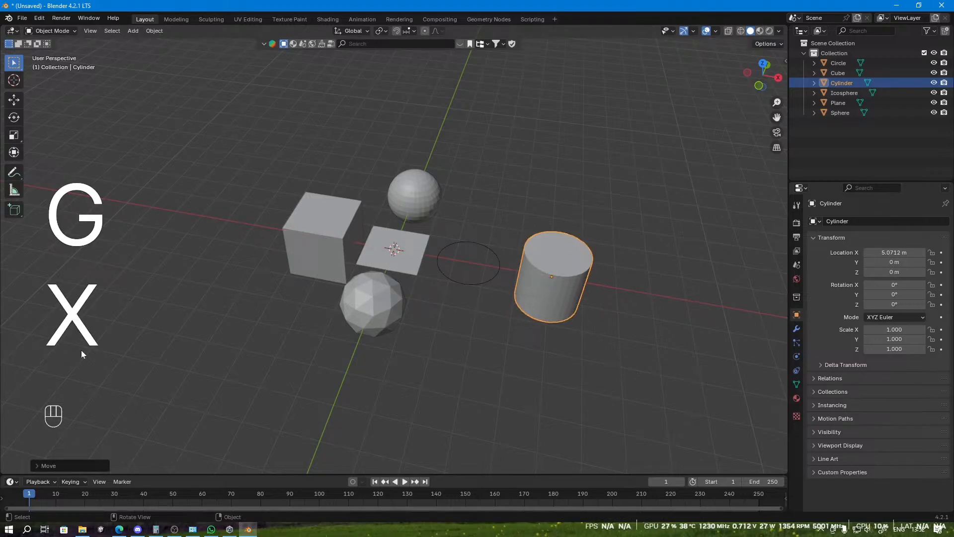
Step: Add a cone mesh at the world origin
key(shift+a)
mouse_move(189, 328)
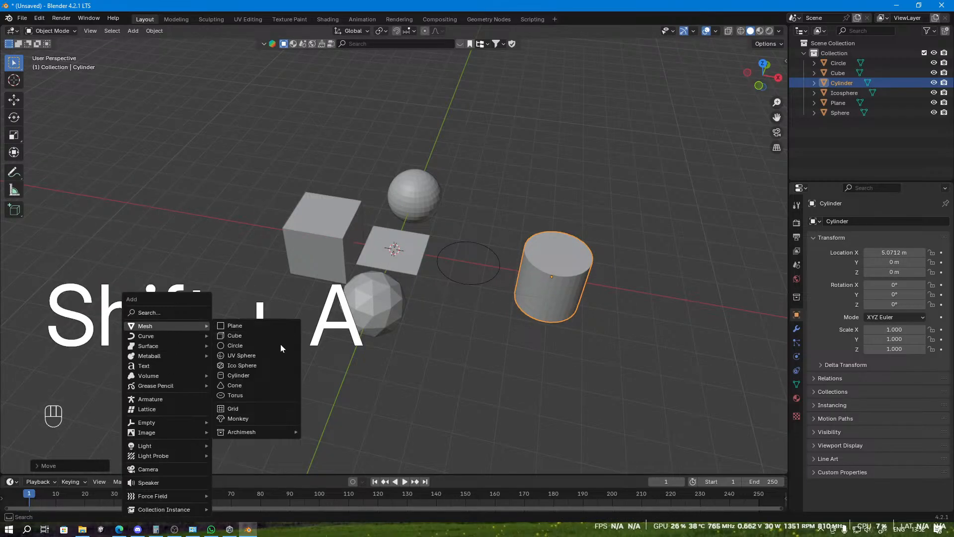
click(272, 386)
key(h)
key(g)
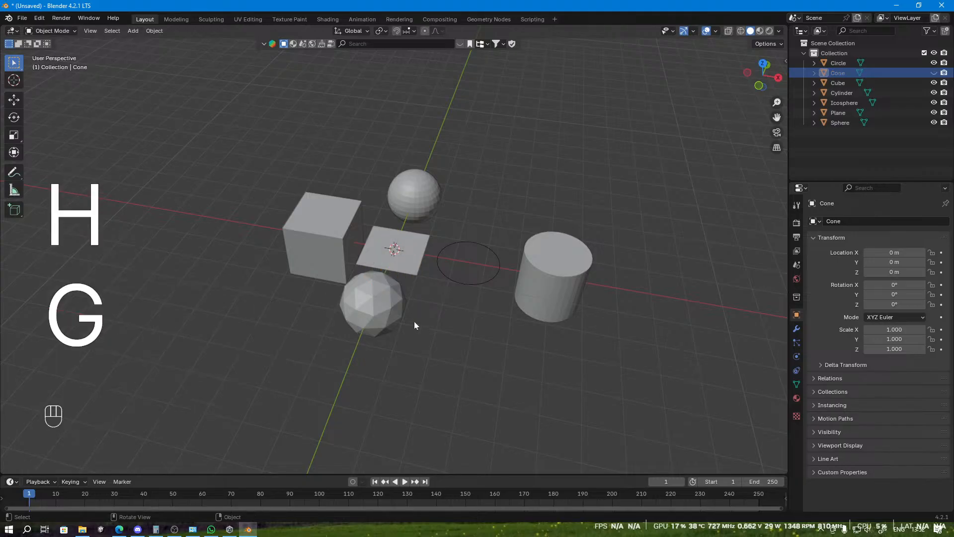
mouse_move(416, 323)
middle_down()
mouse_move(434, 297)
mouse_move(415, 315)
middle_up()
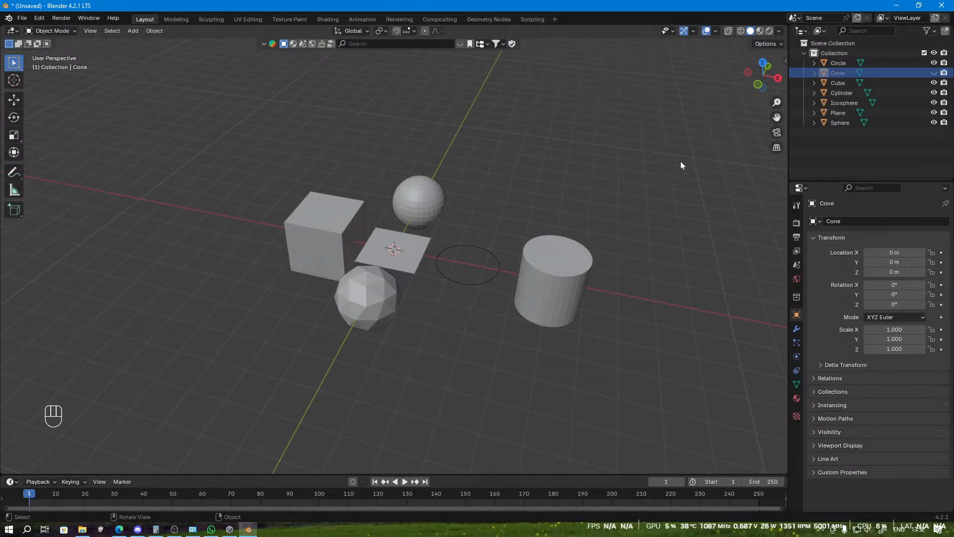
key(h)
click(934, 73)
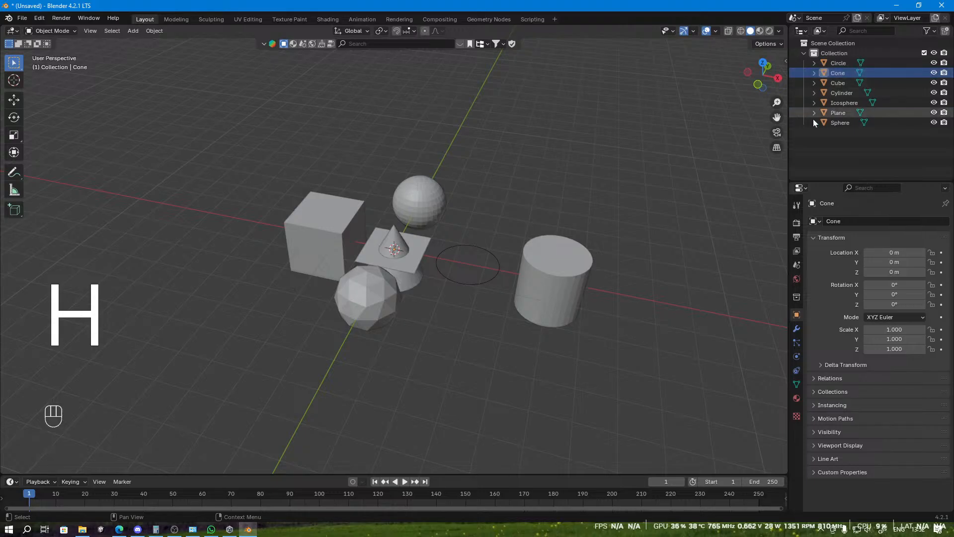
Step: Move the cone along the X axis to about -5.6 m, past the cube
click(392, 241)
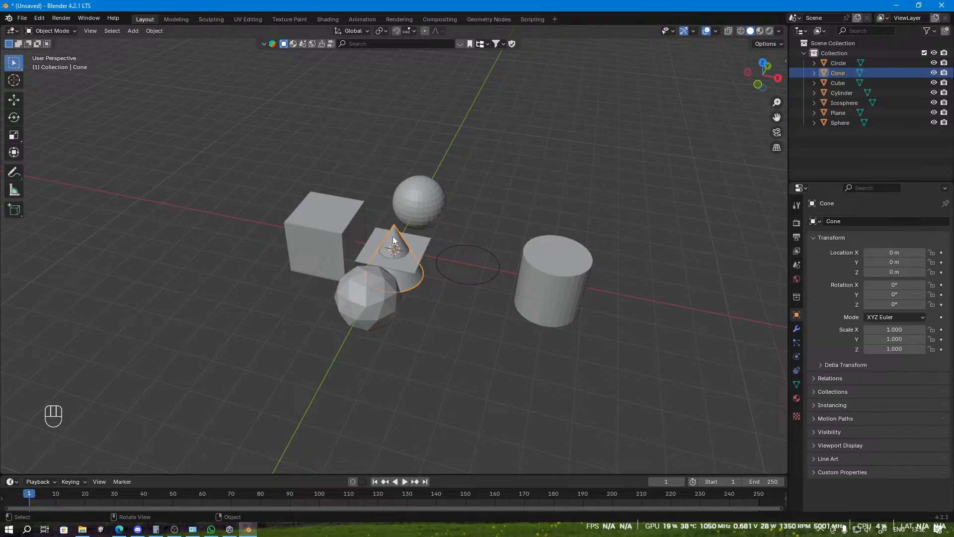
key(g)
key(x)
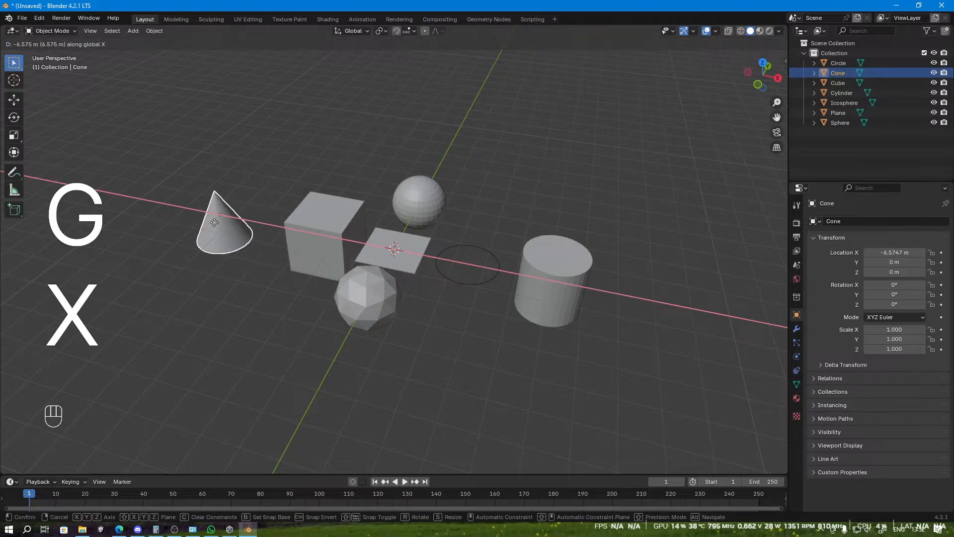
click(240, 222)
Step: Add a torus mesh at the world origin
key(shift+a)
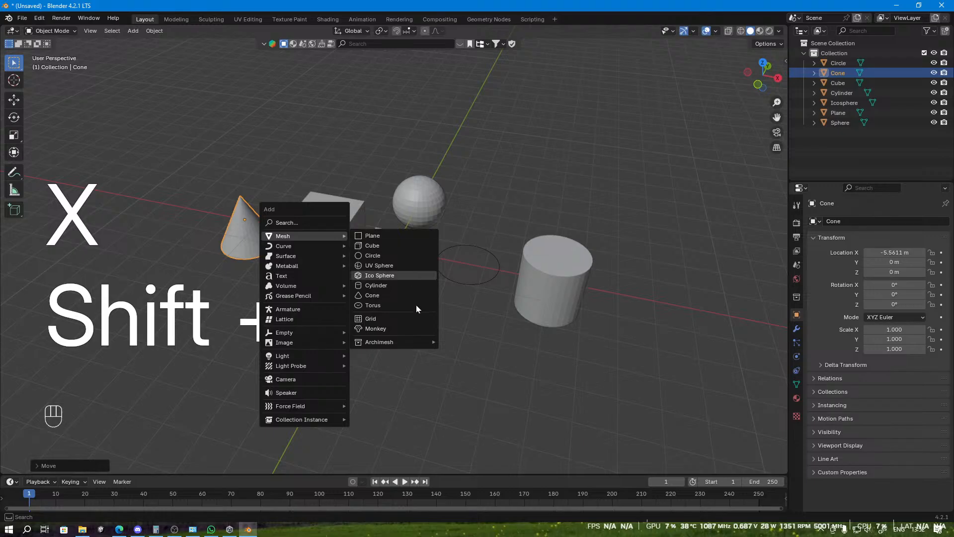
click(399, 305)
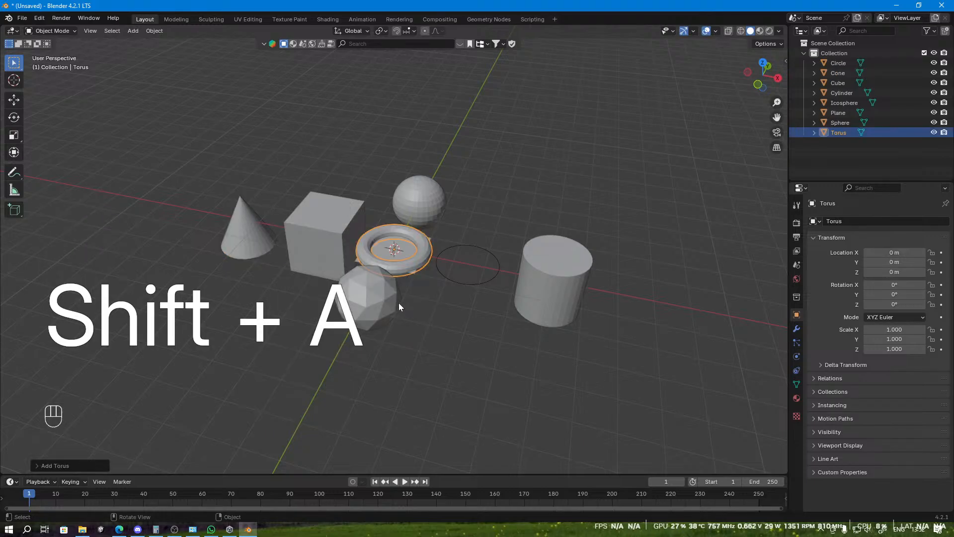
key(g)
key(x)
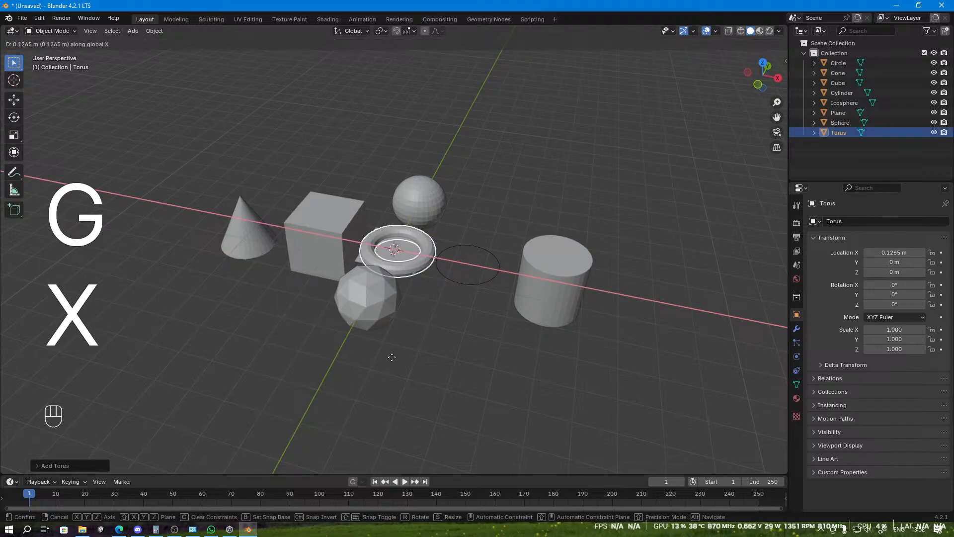
right_click(392, 357)
Step: Move the torus along the Y axis to about -5 m, in front of the ico sphere
key(g)
key(y)
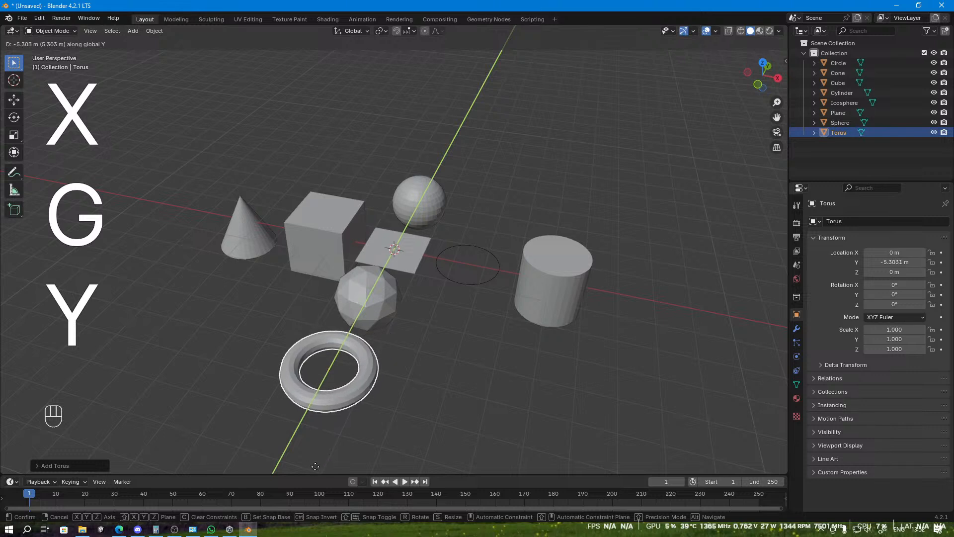
click(317, 461)
Step: Add a monkey mesh and move it along the Y axis to about 7.1 m, behind the UV sphere
key(shift+a)
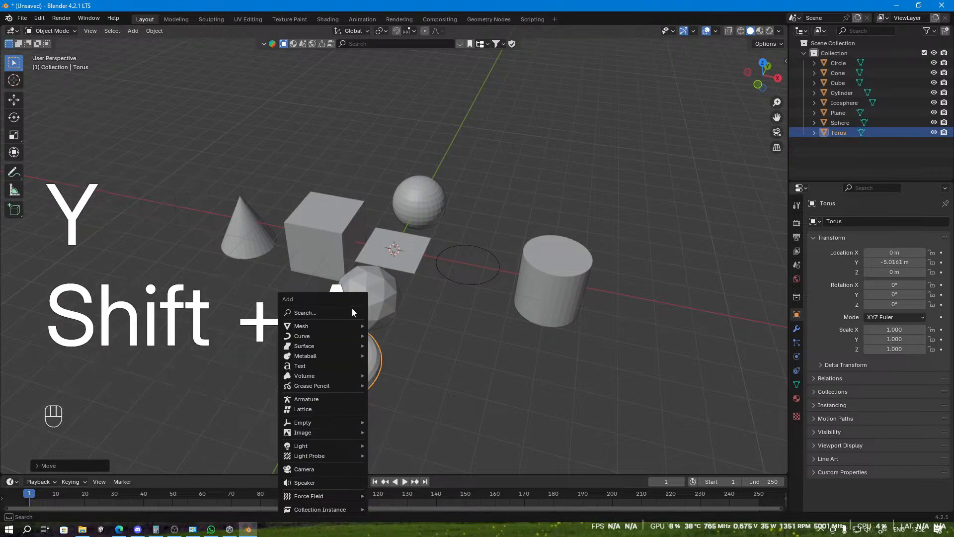
mouse_move(356, 326)
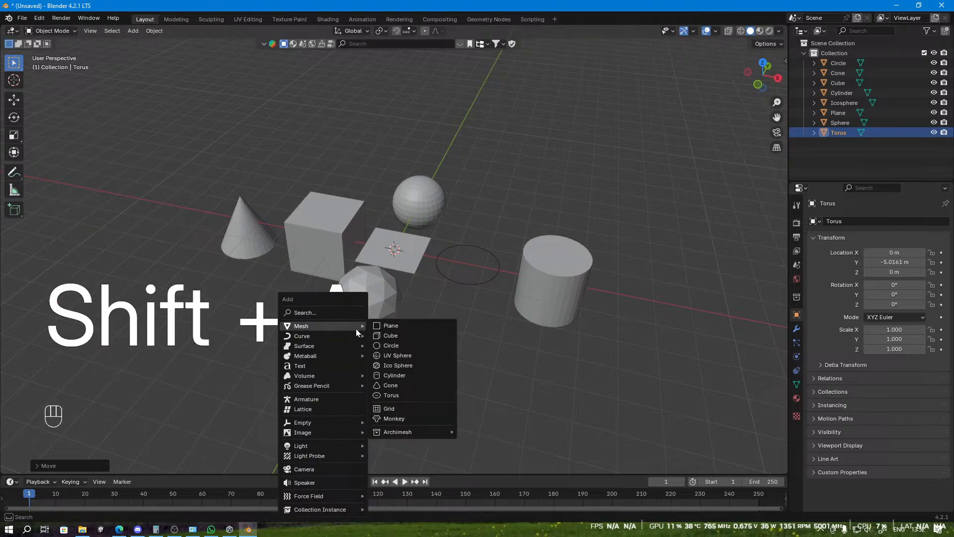
click(408, 417)
key(g)
key(x)
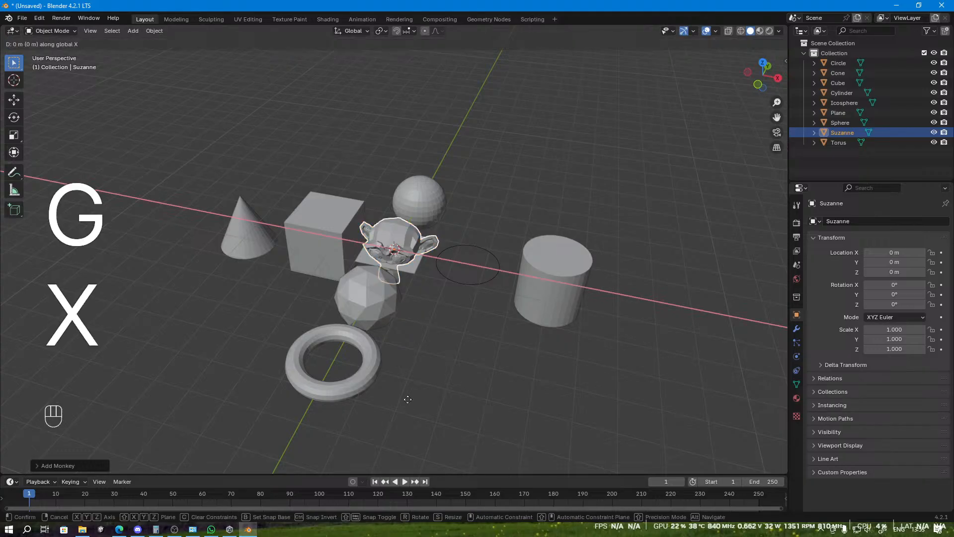
key(g)
key(y)
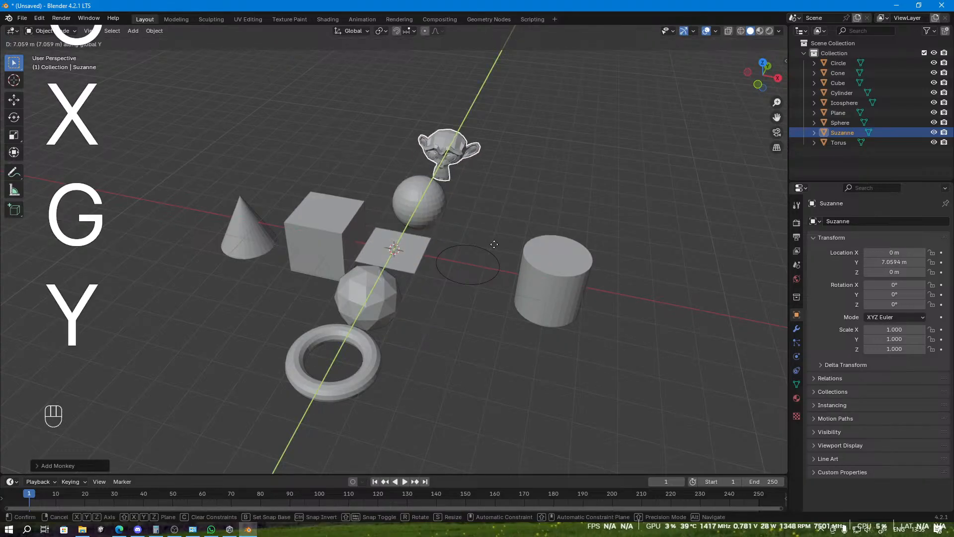
click(494, 244)
Step: Deselect the monkey head and look over the arranged mesh primitives from different angles and distances
middle_drag(575, 257, 499, 234)
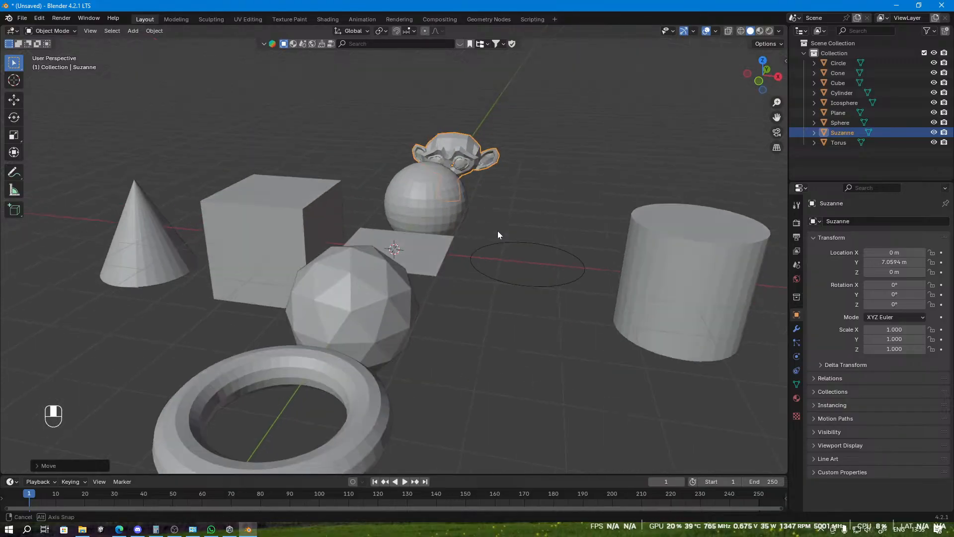
scroll(499, 234, down, 3)
click(617, 187)
middle_drag(617, 186, 570, 205)
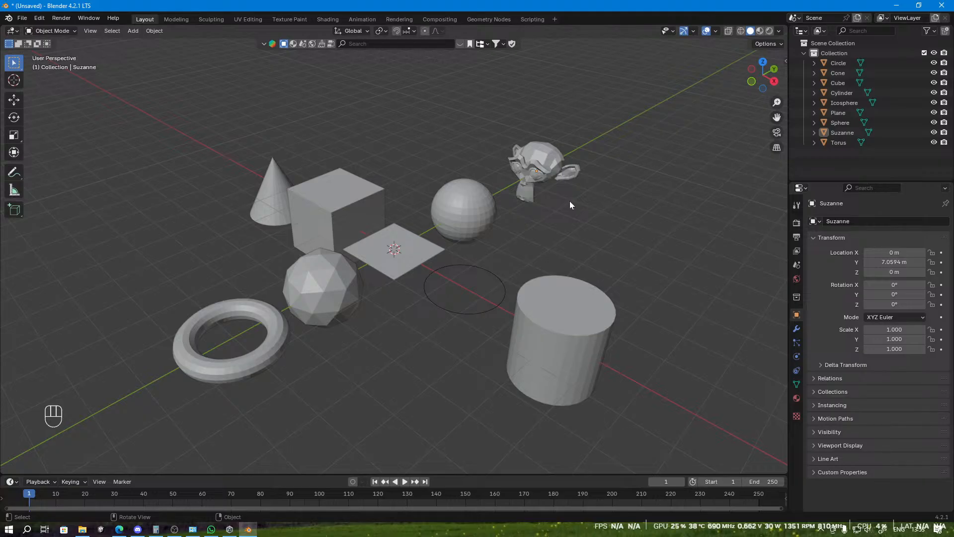
scroll(547, 194, down, 1)
scroll(530, 186, up, 4)
scroll(526, 188, down, 2)
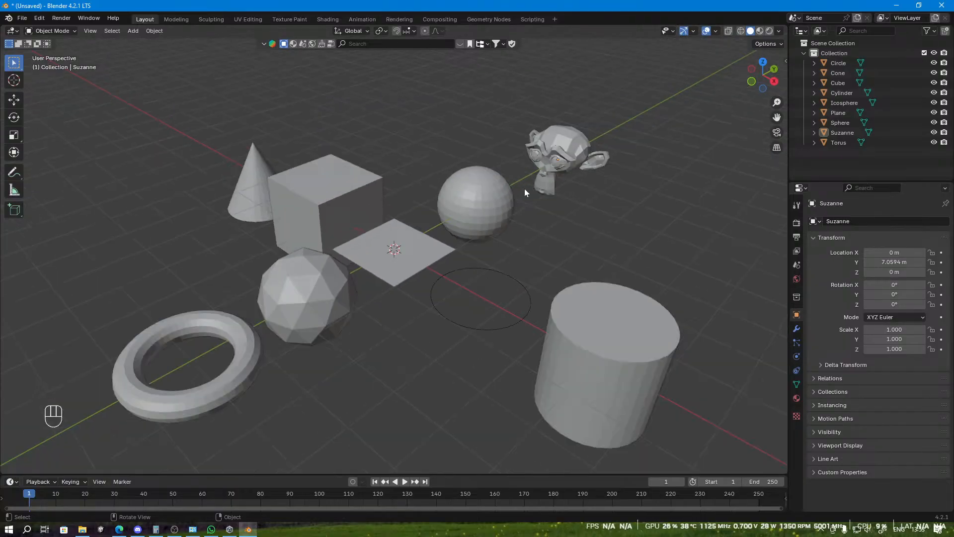
Step: Select all the mesh primitives in the scene and delete them
middle_drag(524, 189, 503, 192)
scroll(414, 211, down, 3)
scroll(385, 208, up, 4)
scroll(356, 208, down, 2)
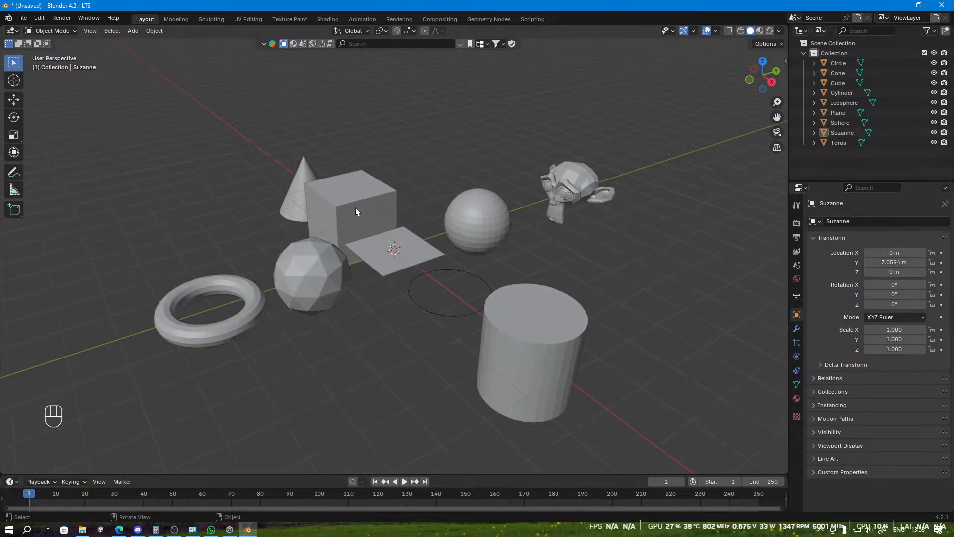
scroll(357, 211, down, 3)
scroll(365, 210, up, 6)
scroll(168, 118, down, 6)
drag(178, 109, 594, 332)
key(x)
click(539, 324)
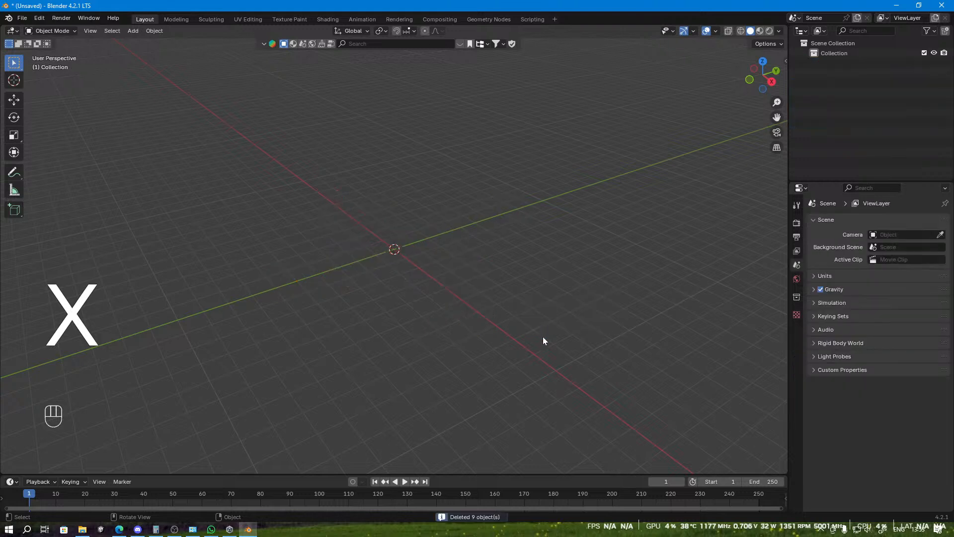
Step: Add a cube mesh at the world origin
middle_drag(544, 340, 442, 287)
key(shift+a)
mouse_move(442, 286)
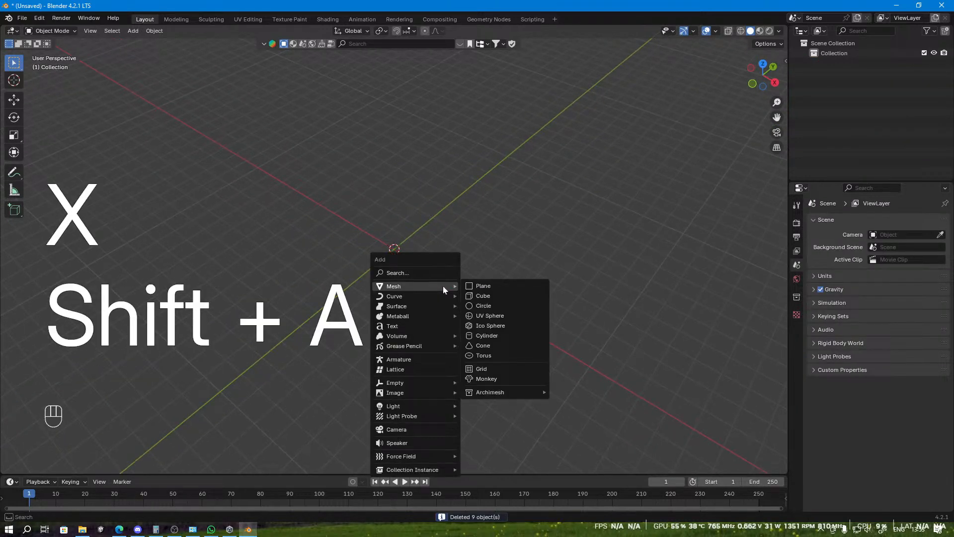
click(503, 295)
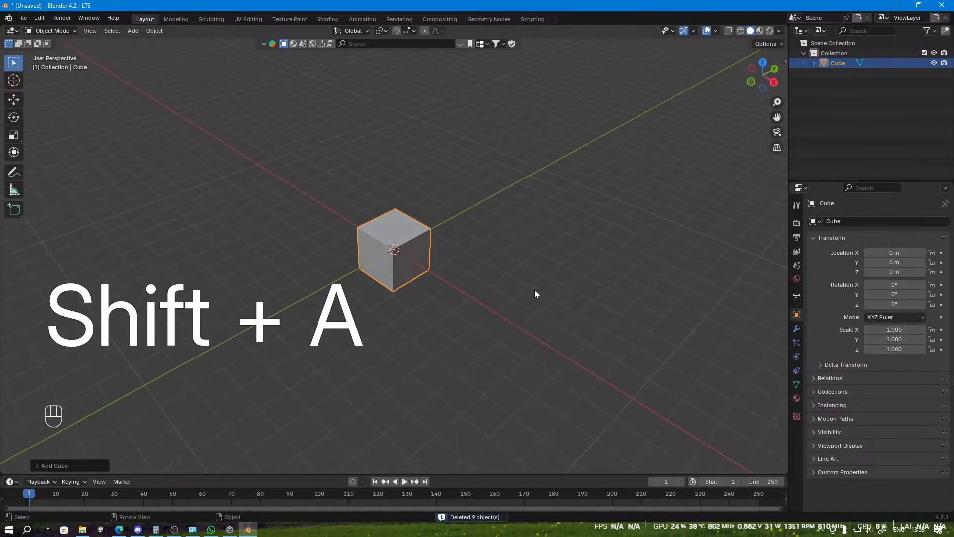
Step: Examine the new cube from different angles and distances
middle_drag(525, 306, 428, 281)
scroll(429, 281, down, 3)
scroll(429, 281, up, 4)
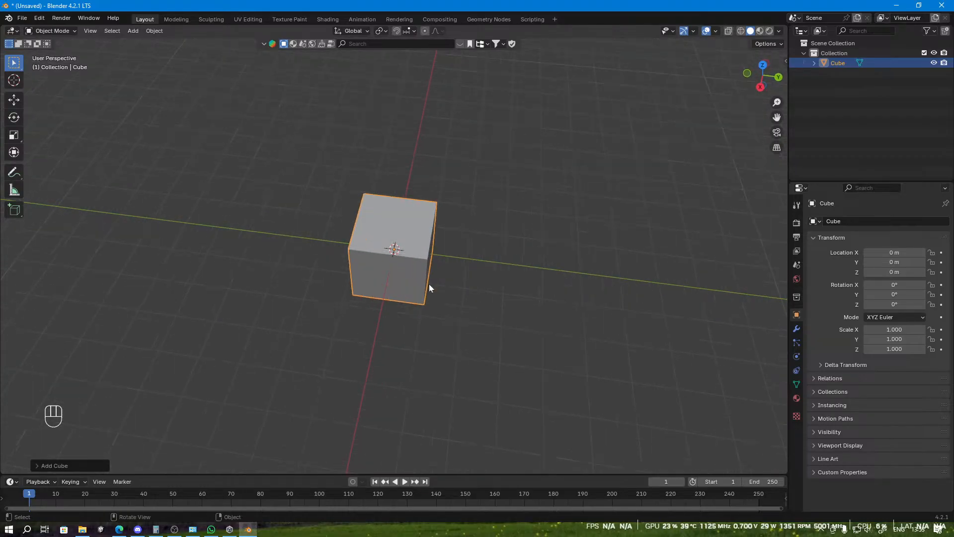
scroll(429, 286, up, 2)
middle_drag(505, 234, 526, 289)
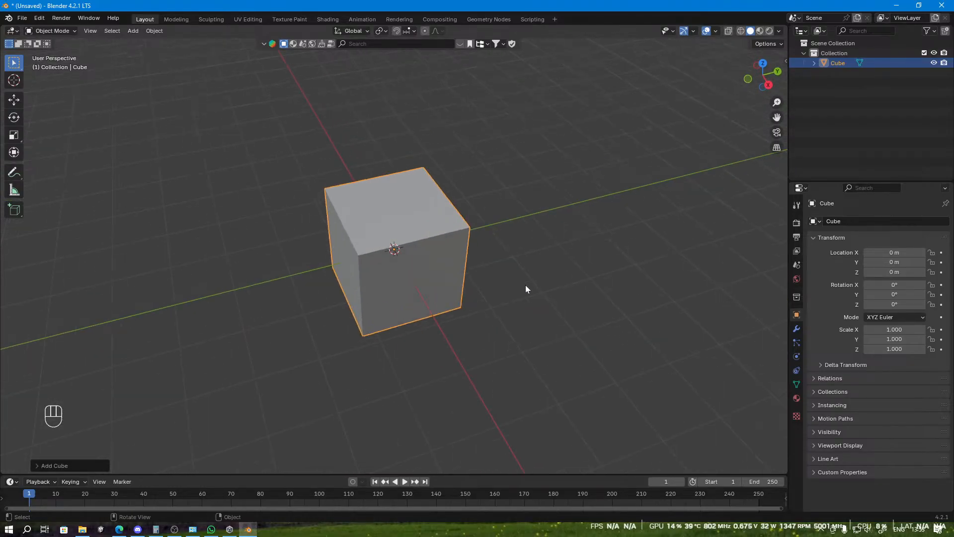
scroll(429, 237, down, 3)
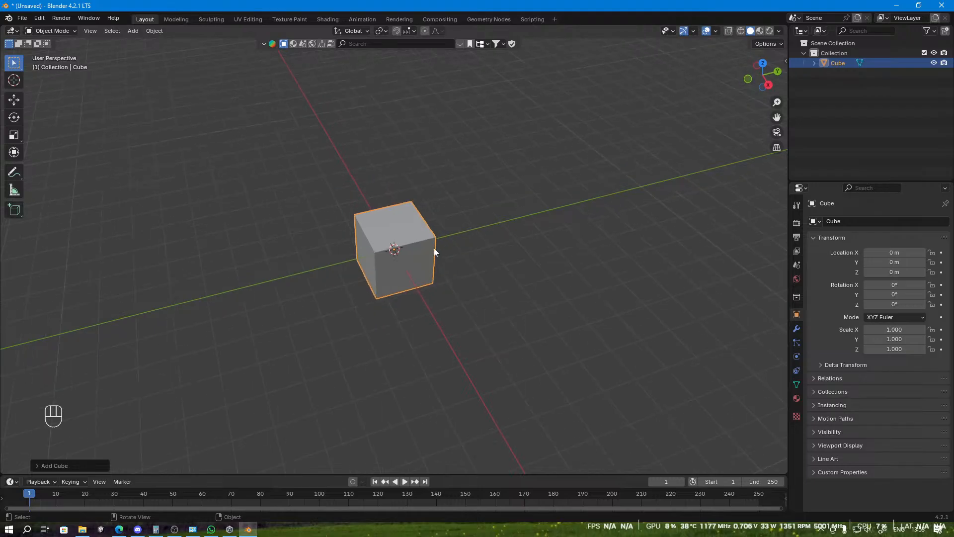
scroll(434, 249, up, 6)
scroll(417, 232, down, 4)
middle_drag(414, 231, 440, 258)
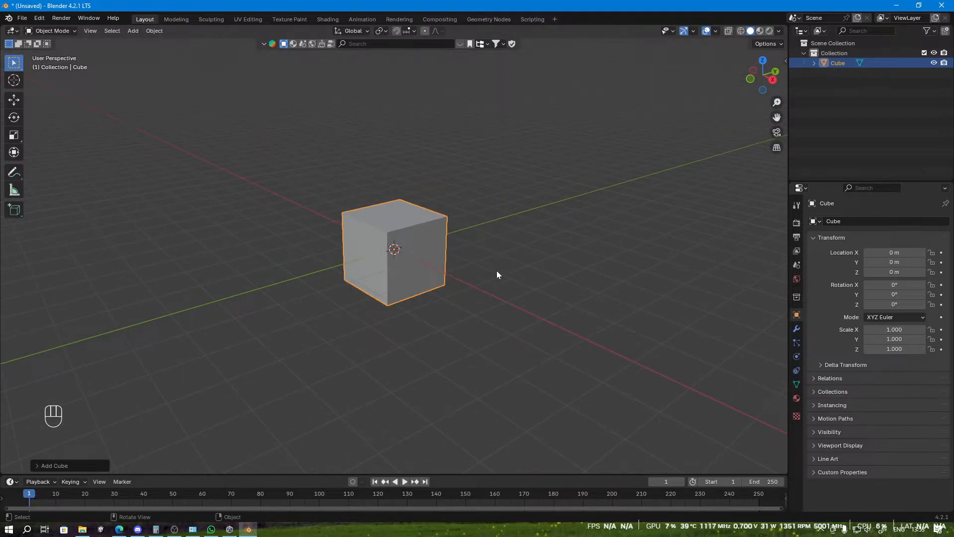
middle_drag(497, 270, 431, 252)
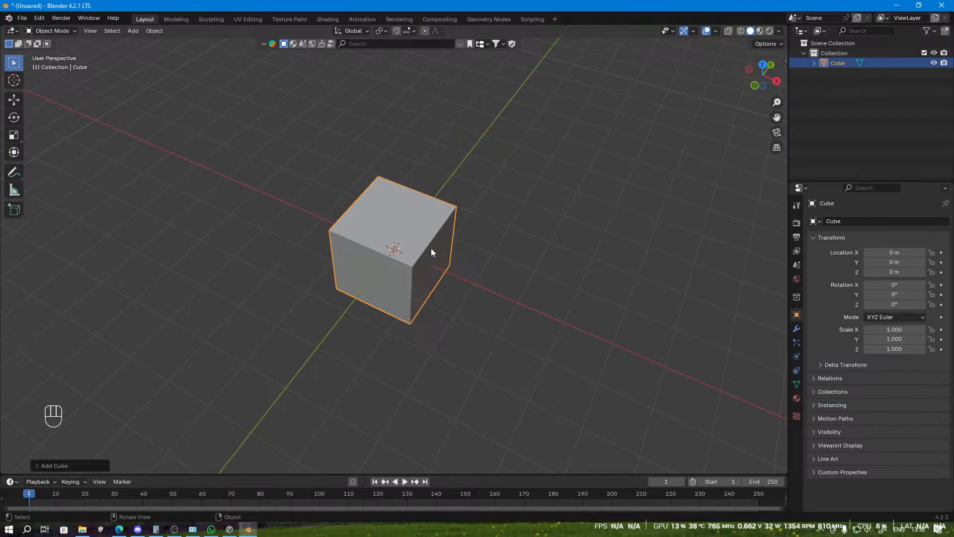
Step: Try scaling the cube uniformly to about 2.76
key(s)
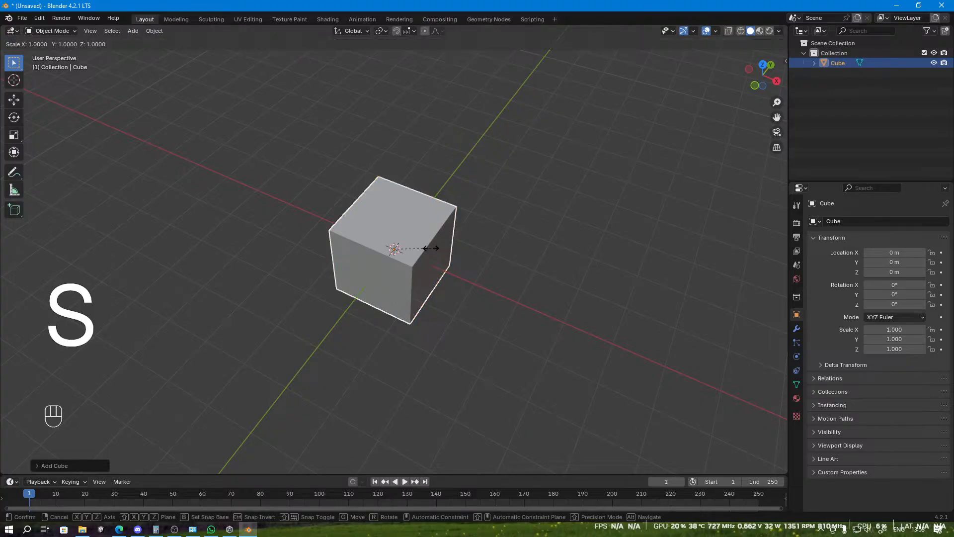
right_click(431, 248)
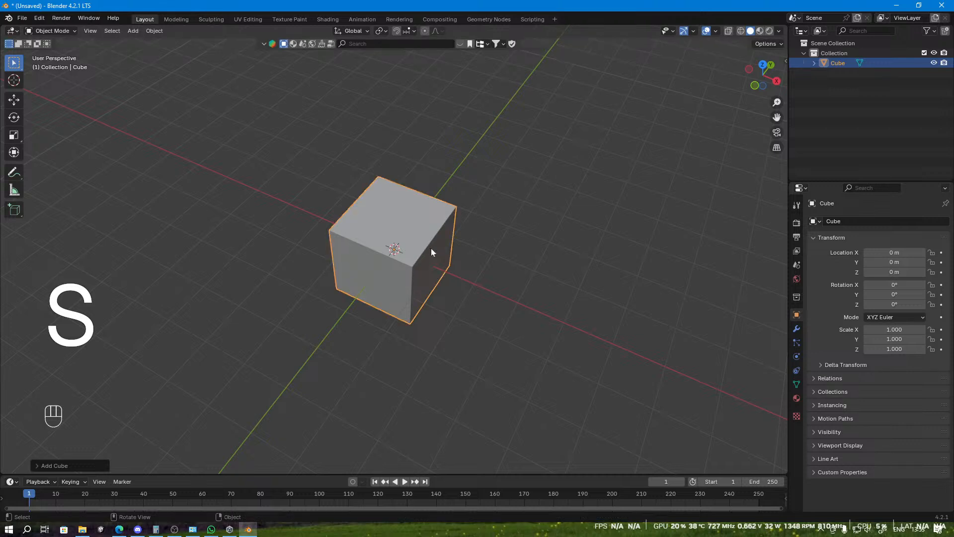
key(s)
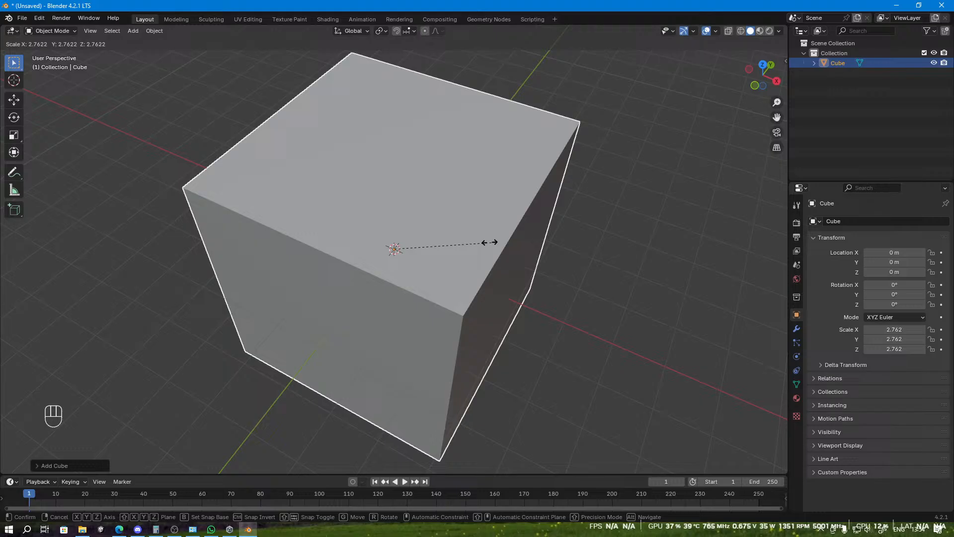
right_click(484, 245)
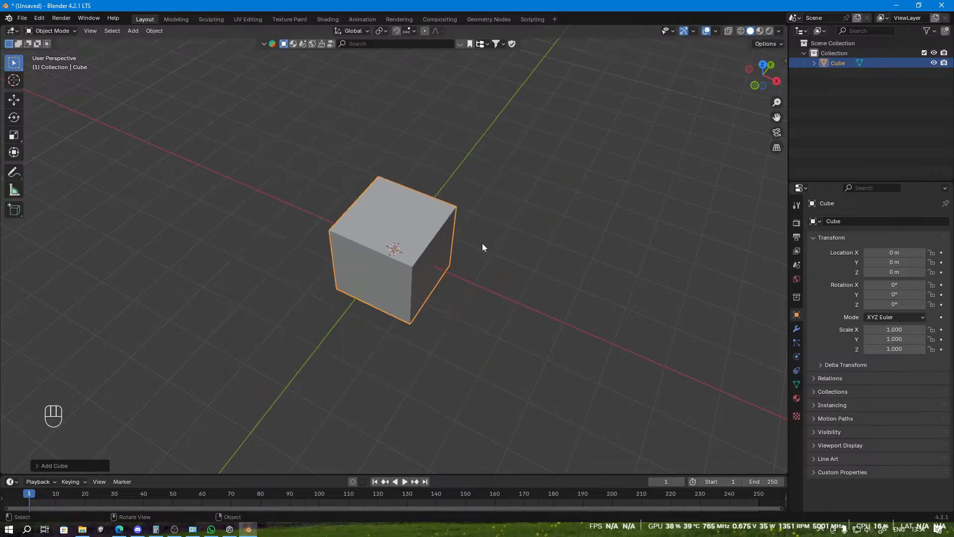
key(s)
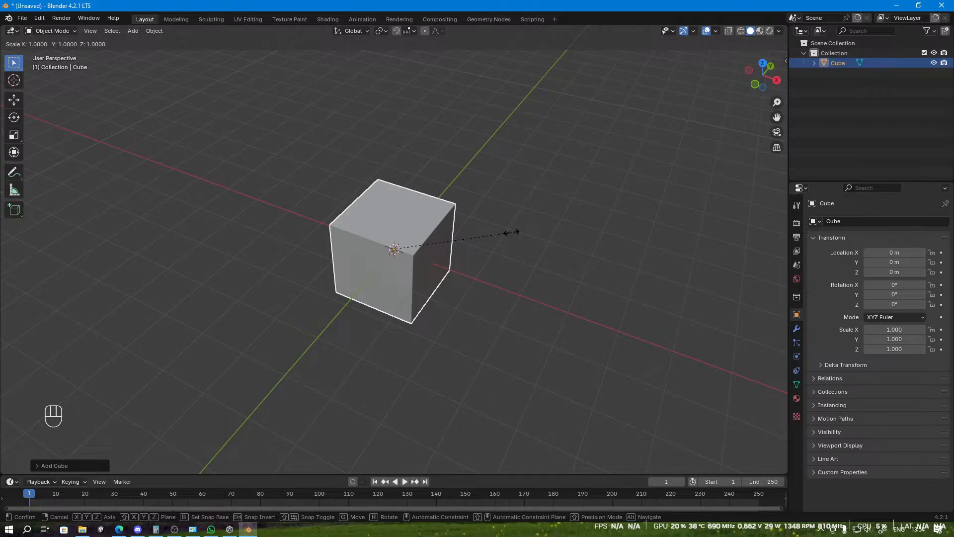
key(y)
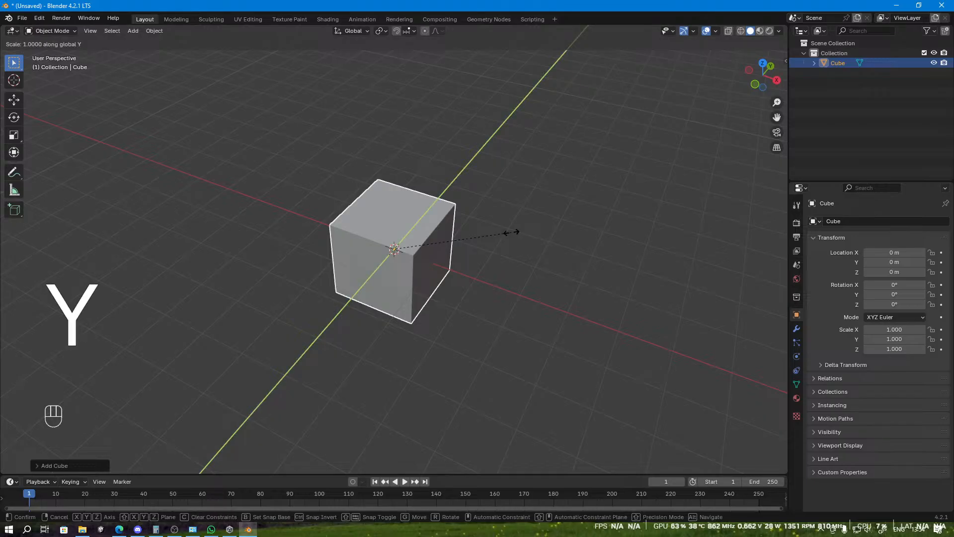
key(Escape)
Step: Stretch the cube along the Y axis to a scale of about 1.39
key(s)
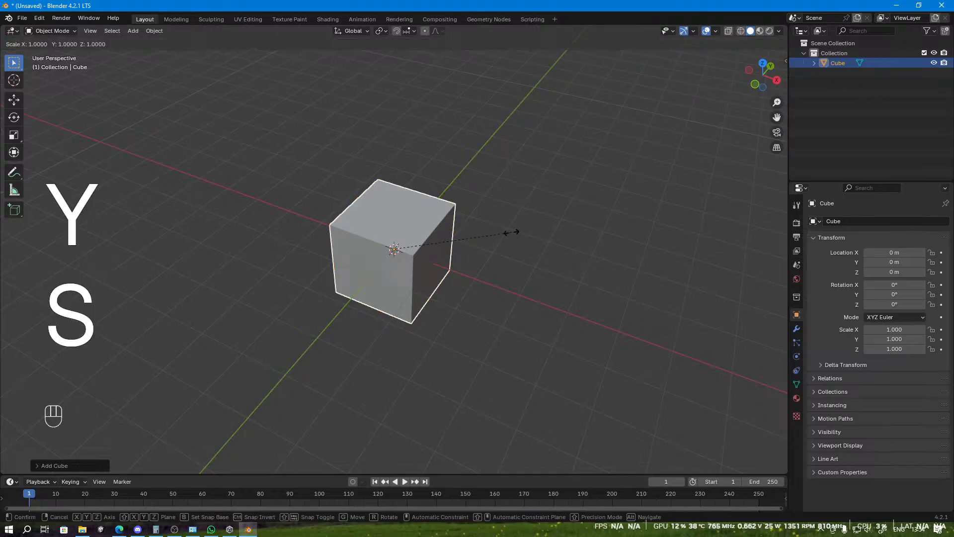
key(y)
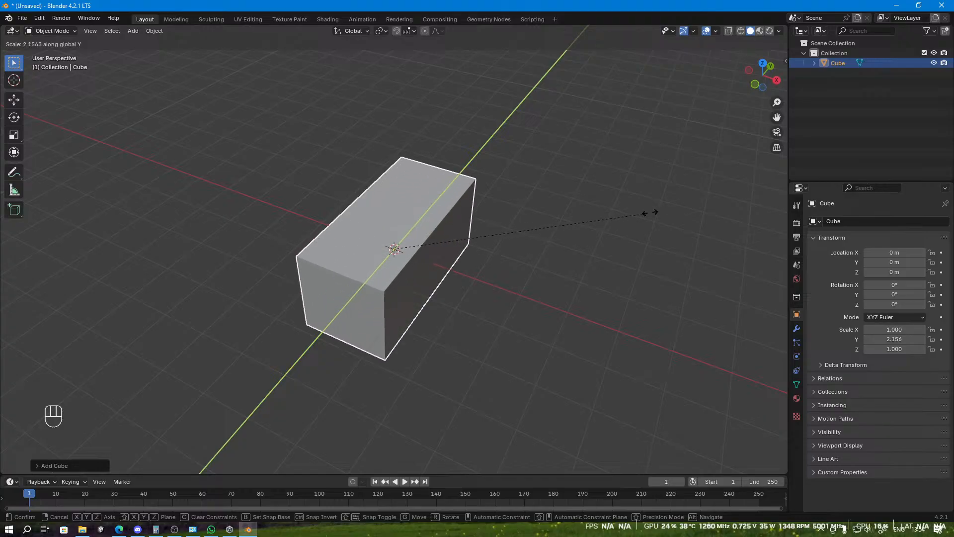
click(557, 231)
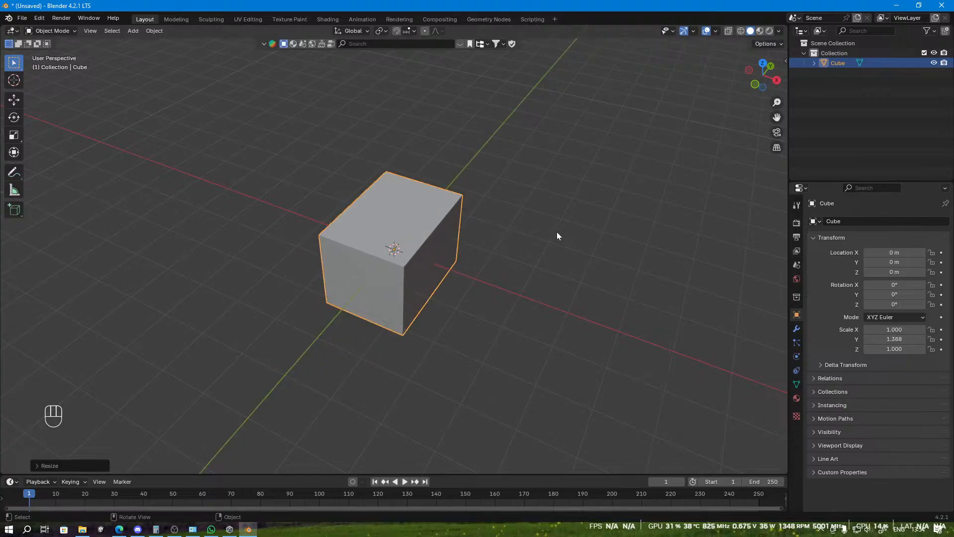
Step: Stretch the cube along the X axis to a scale of about 1.32 and deselect it
middle_drag(557, 232, 541, 258)
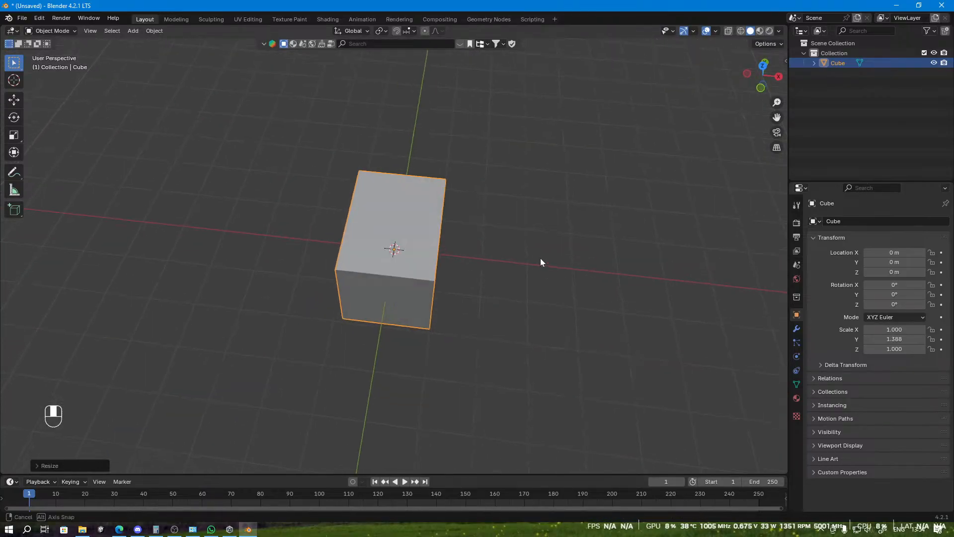
key(s)
key(x)
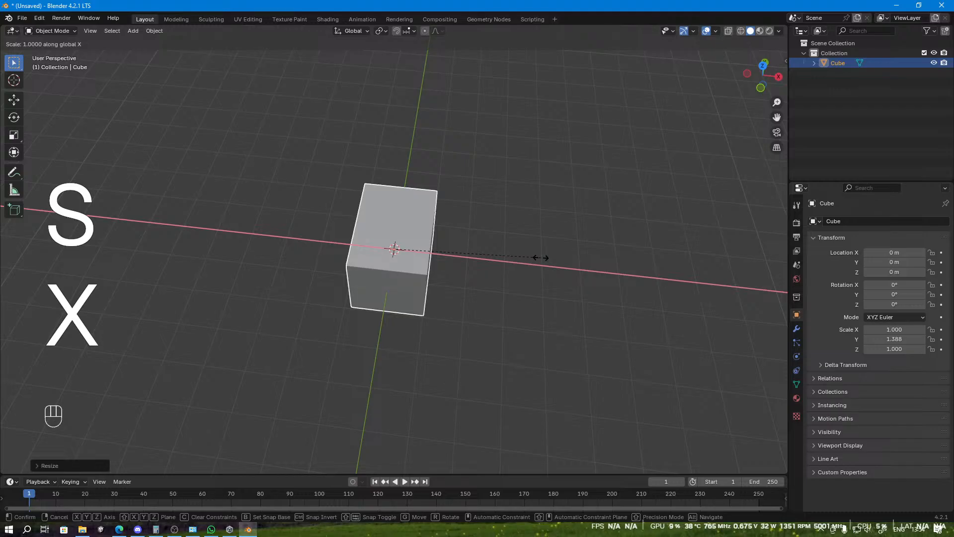
click(589, 259)
middle_drag(590, 262, 458, 237)
scroll(452, 221, up, 4)
click(581, 244)
middle_drag(581, 245, 522, 244)
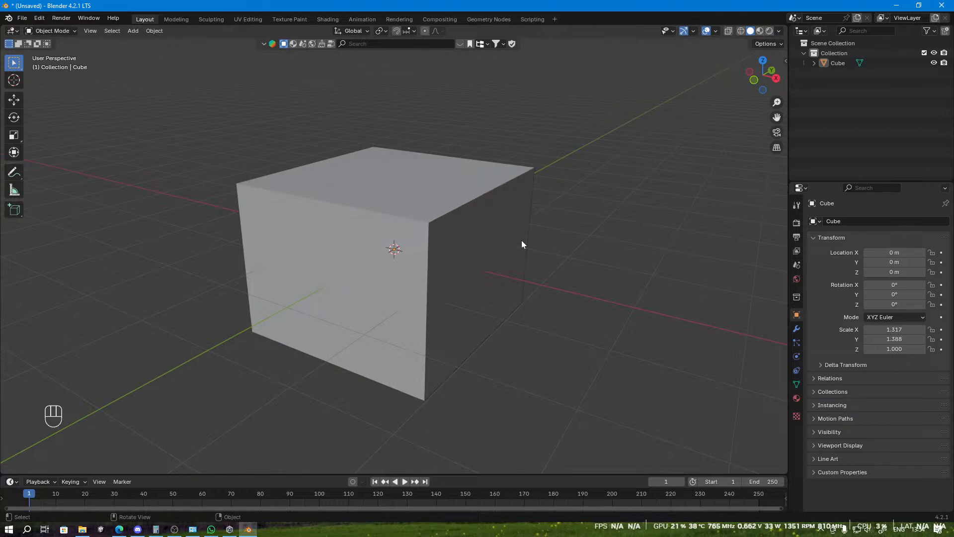
Step: Select the stretched cube again and enter Edit Mode
middle_drag(521, 243, 553, 249)
click(473, 275)
scroll(490, 263, down, 1)
scroll(490, 264, up, 2)
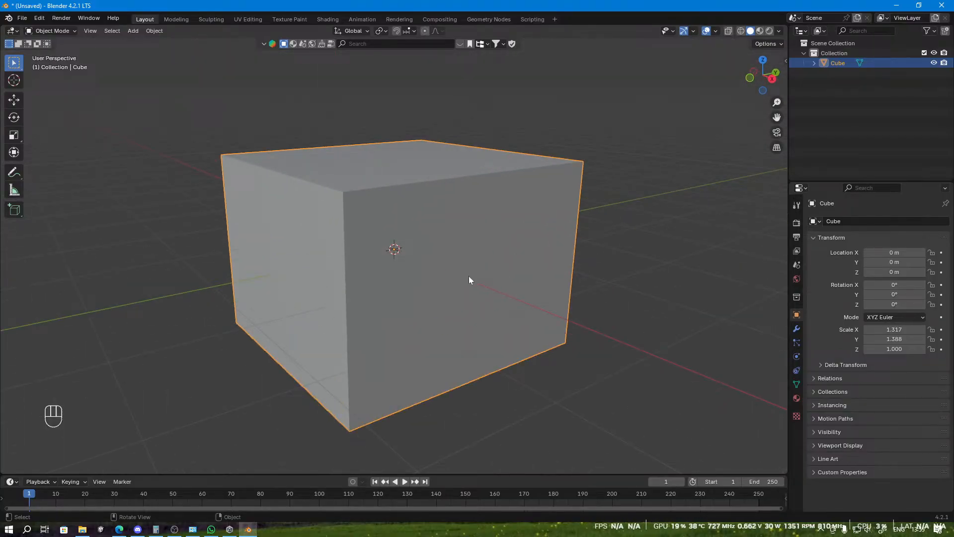
key(Tab)
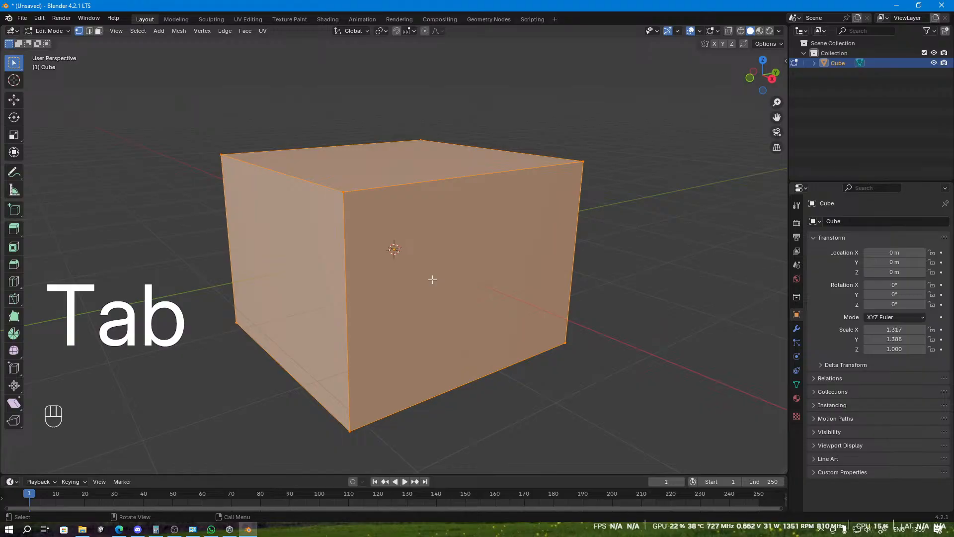
Step: Look over the cube's mesh from several angles in Edit Mode and clear the mesh selection
middle_drag(457, 200, 367, 236)
scroll(378, 240, up, 3)
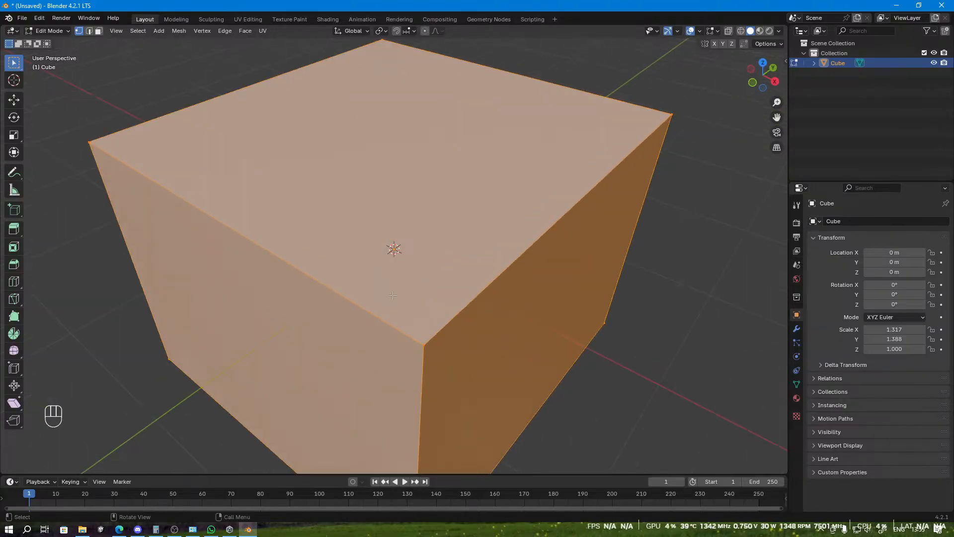
scroll(393, 247, down, 4)
scroll(387, 288, up, 3)
scroll(386, 289, down, 4)
middle_drag(386, 287, 403, 267)
middle_drag(469, 304, 471, 327)
scroll(527, 261, down, 3)
middle_drag(527, 261, 579, 305)
click(580, 305)
middle_drag(470, 332, 441, 328)
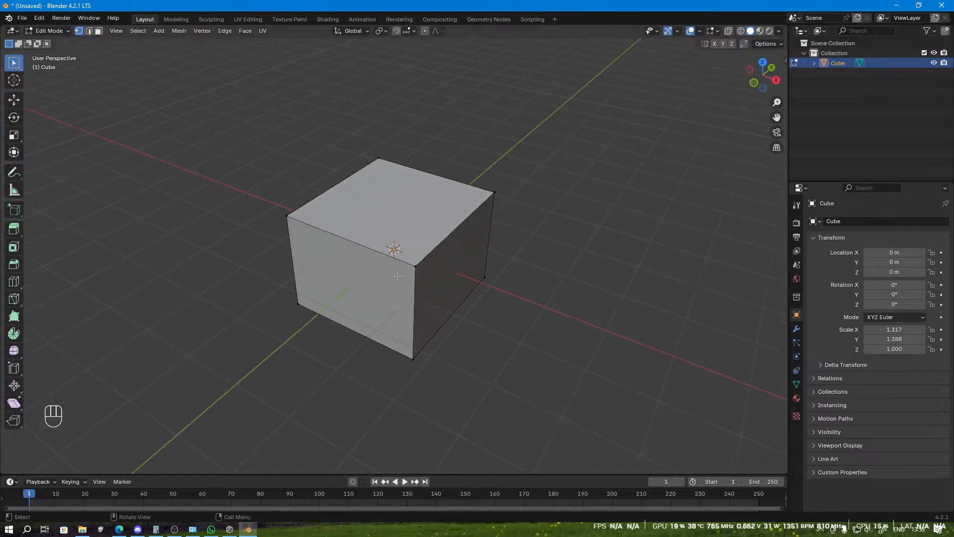
Step: Select the nearest top corner vertex of the cube and try moving it freely
scroll(485, 270, up, 6)
middle_drag(510, 283, 500, 221)
scroll(521, 266, up, 2)
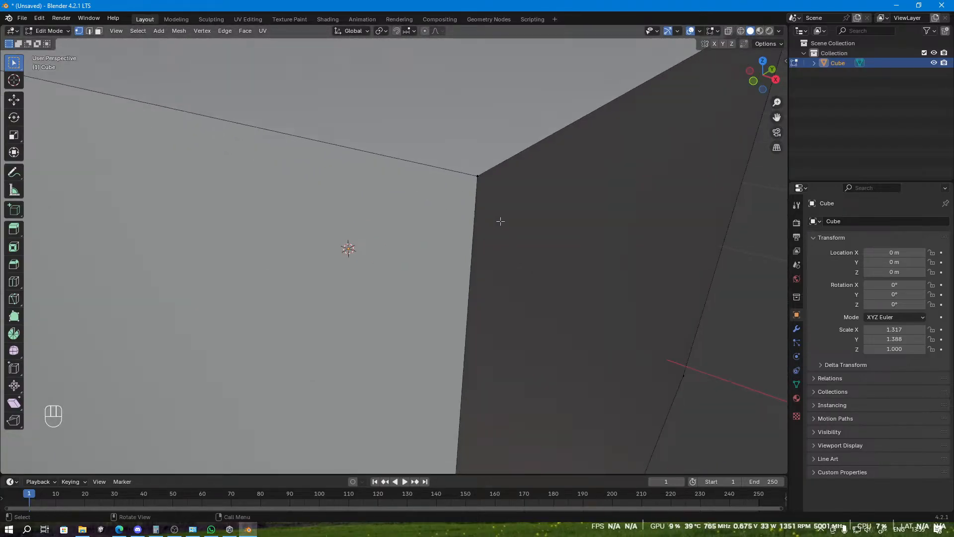
click(479, 177)
scroll(504, 221, down, 10)
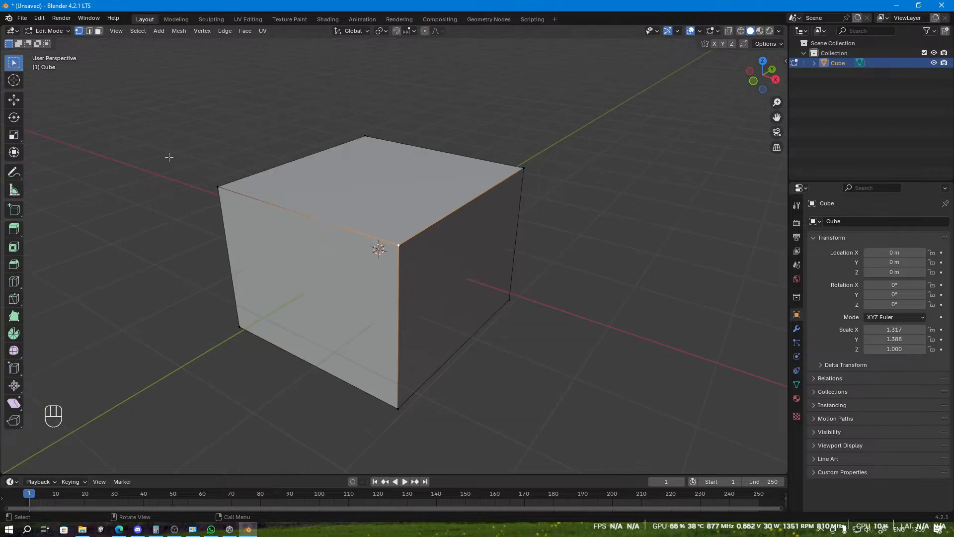
key(g)
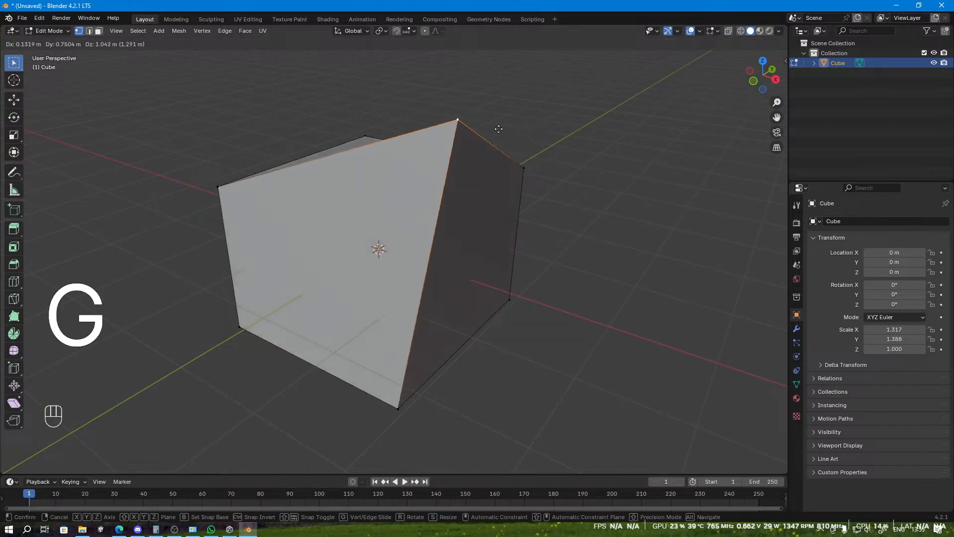
right_click(513, 226)
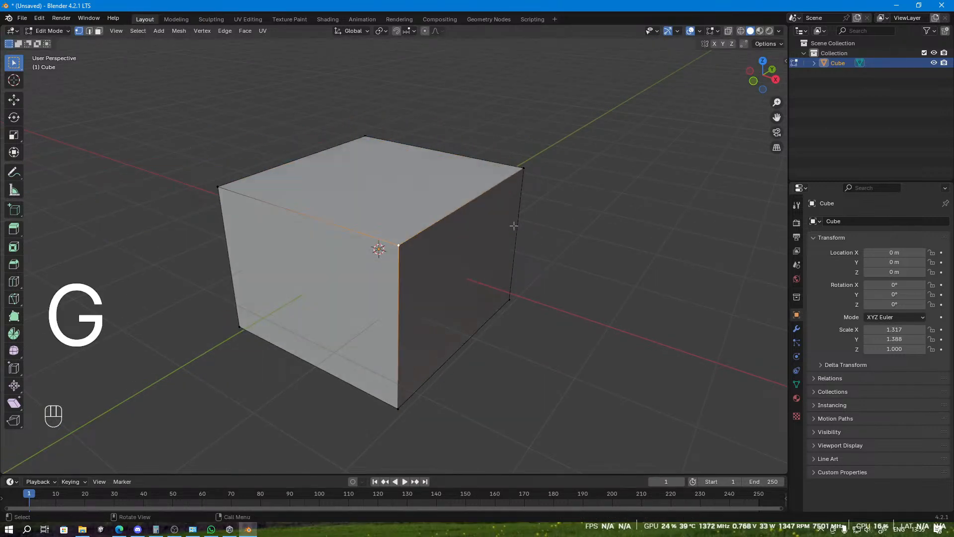
Step: Select a corner vertex on the cube's underside and try moving it freely
middle_drag(556, 230, 533, 239)
scroll(323, 249, up, 2)
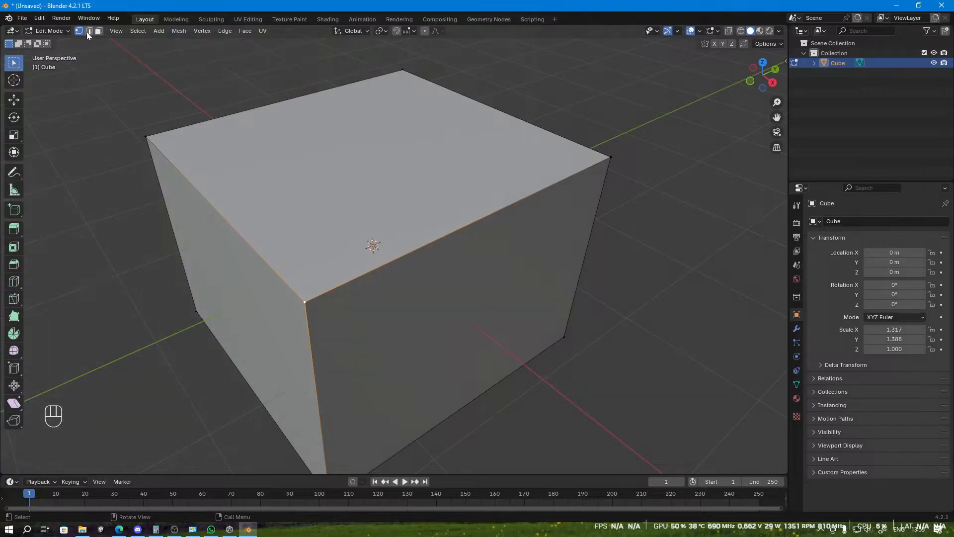
middle_drag(326, 301, 480, 275)
drag(508, 223, 543, 251)
middle_drag(543, 251, 401, 284)
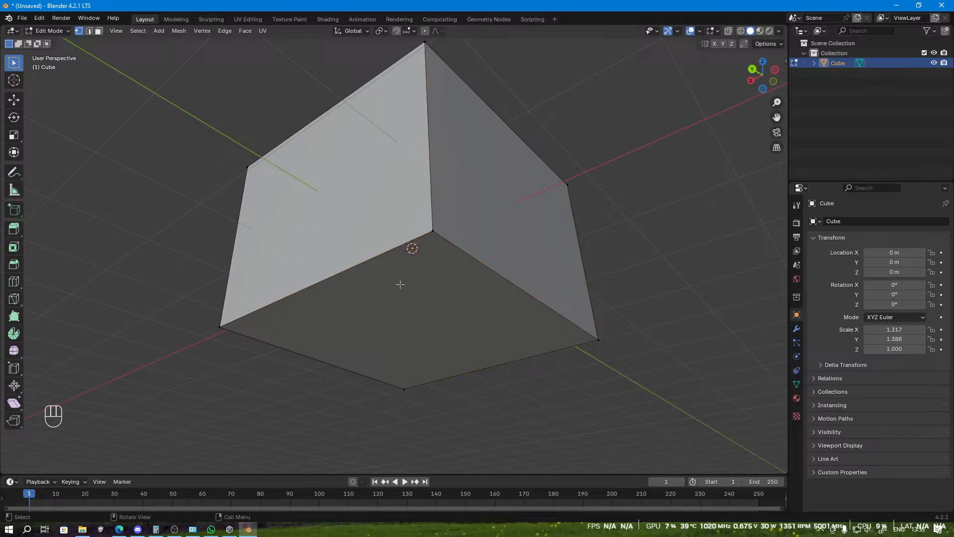
key(g)
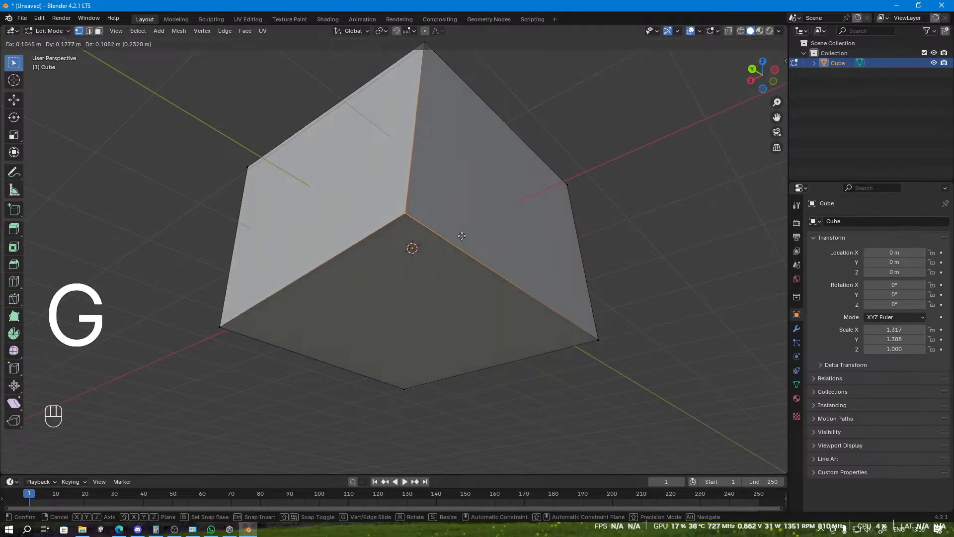
right_click(373, 201)
Step: Switch to edge selection and pull the cube's top edge on the +X side outward along X with the Move tool
middle_drag(373, 200, 192, 238)
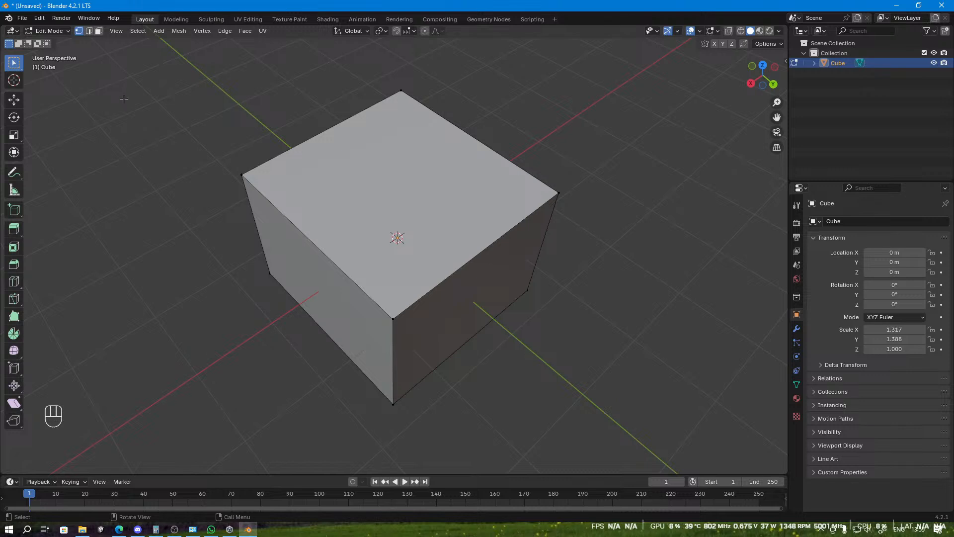
key(2)
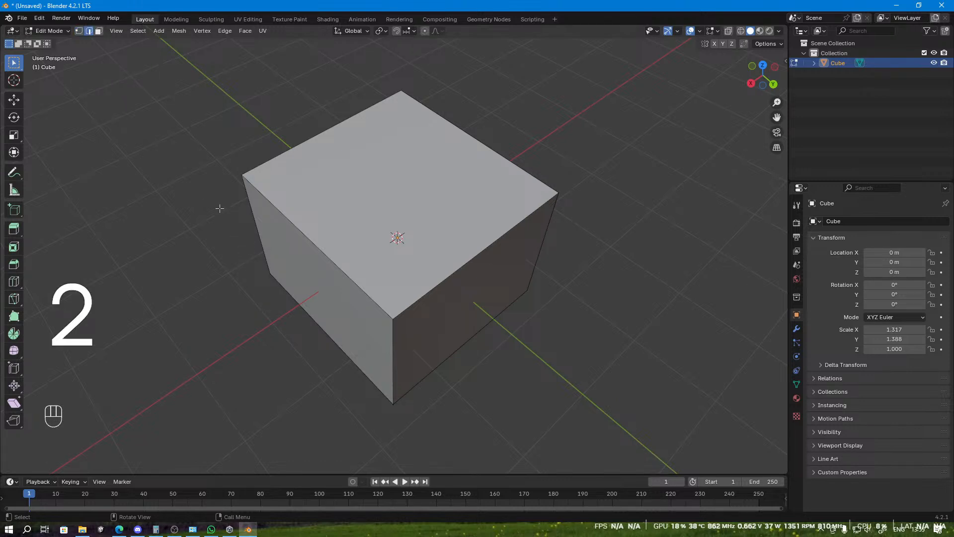
middle_drag(219, 209, 448, 266)
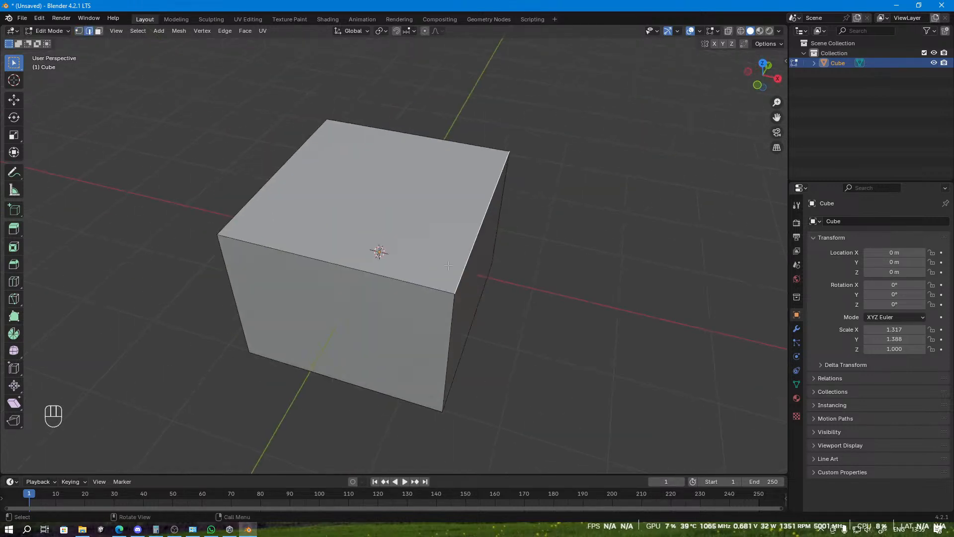
click(13, 102)
drag(522, 223, 670, 258)
middle_drag(668, 266, 632, 185)
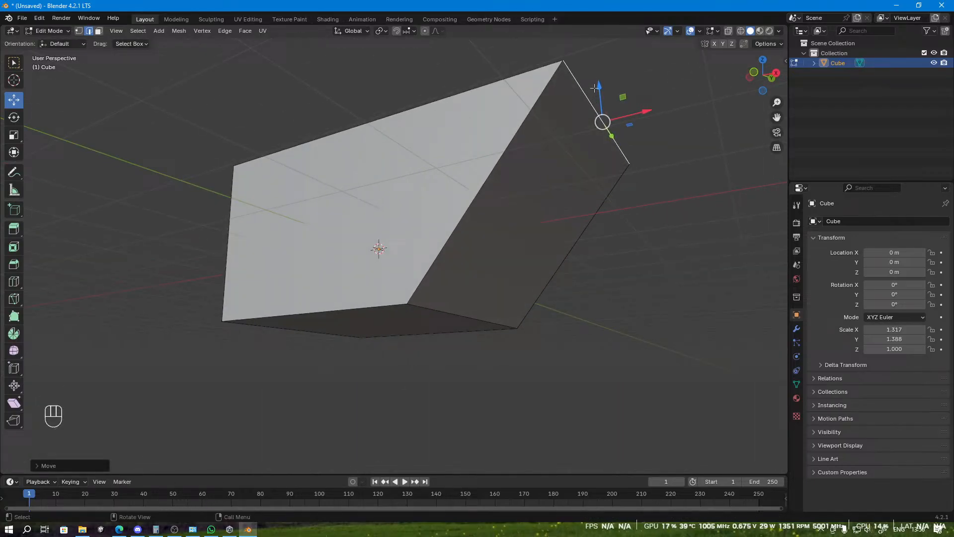
Step: Select the vertical edge at the cube's back corner opposite the slanted side and slide it inward along Y
middle_drag(594, 88, 418, 313)
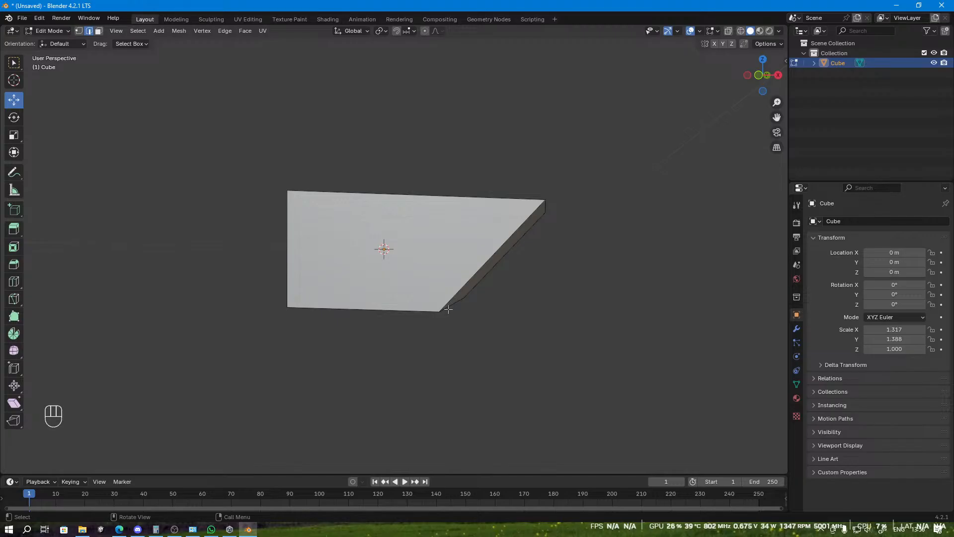
mouse_move(496, 307)
mouse_down()
mouse_move(469, 312)
mouse_move(490, 312)
mouse_up()
click(474, 271)
drag(525, 255, 476, 255)
middle_drag(586, 262, 479, 254)
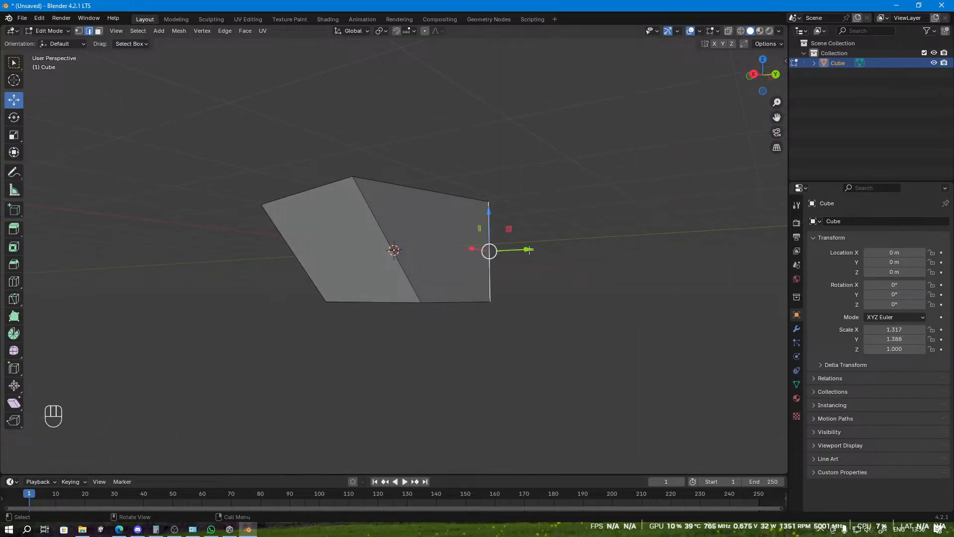
drag(530, 250, 509, 254)
drag(450, 251, 418, 250)
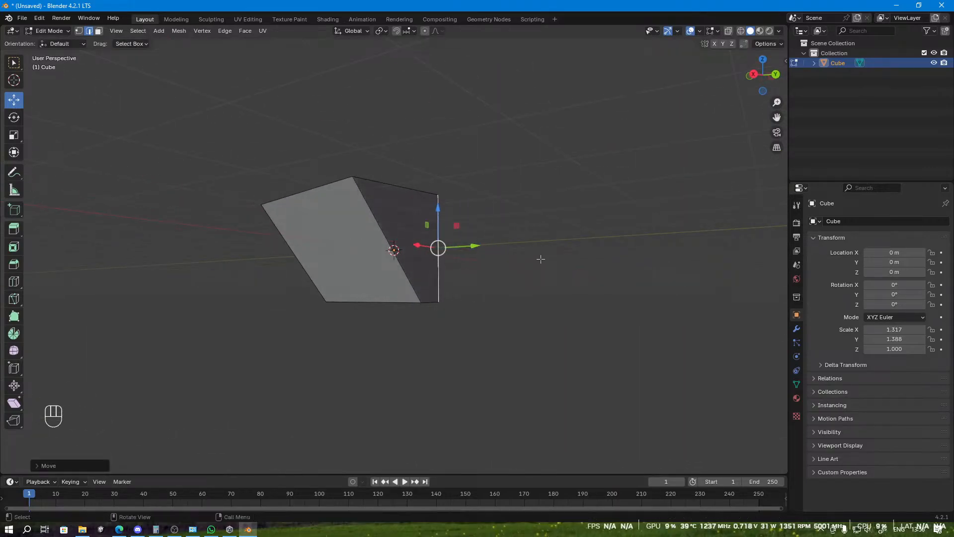
middle_drag(540, 258, 445, 259)
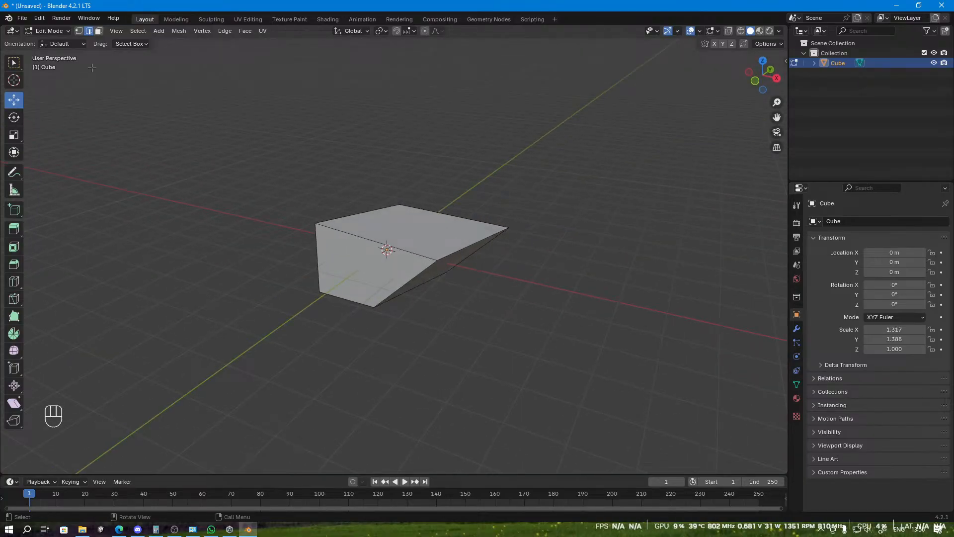
Step: Switch to face selection and pull the front face outward along the Y axis to lengthen the block
key(3)
middle_drag(368, 264, 396, 265)
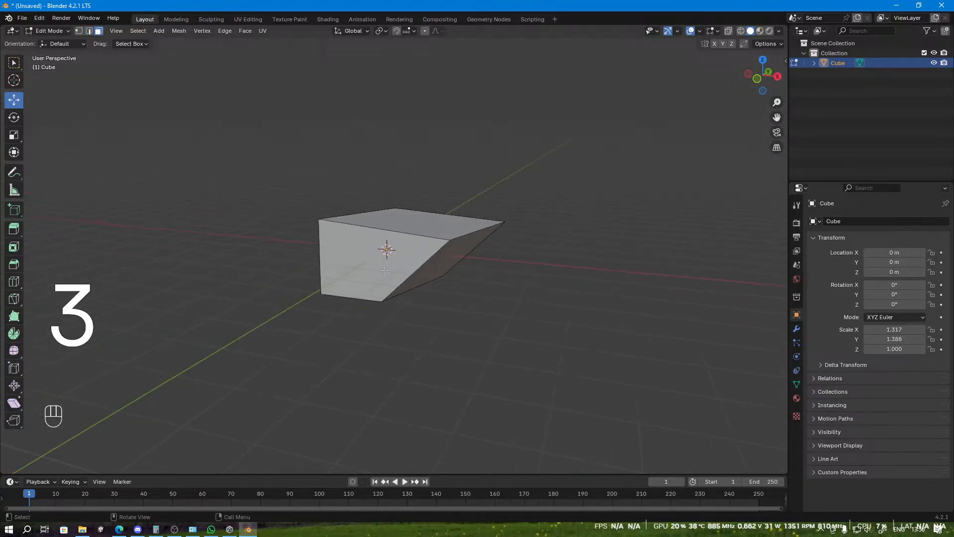
click(396, 265)
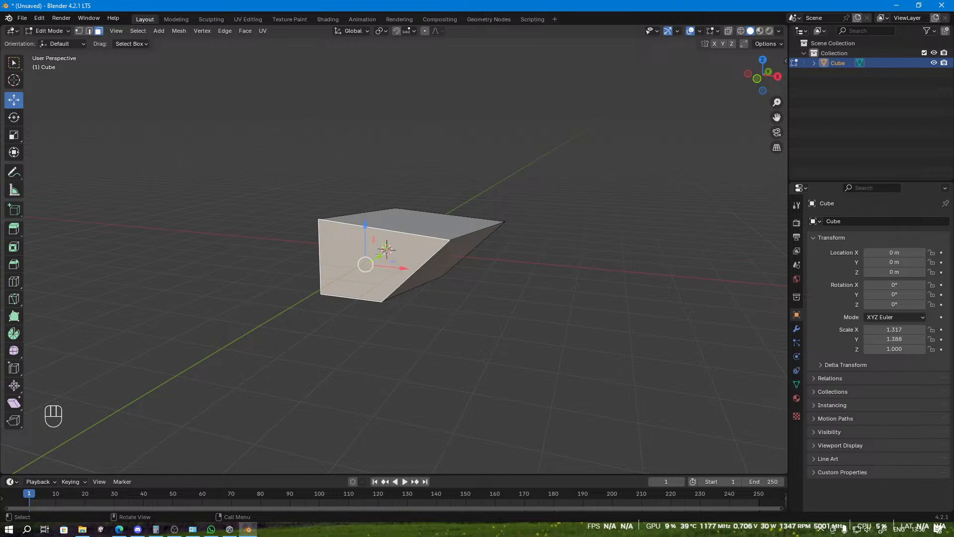
drag(379, 255, 318, 294)
middle_drag(515, 279, 404, 271)
Step: Move another face of the block, shift the top face along the Z axis, and clear the selection
click(402, 266)
drag(437, 275, 490, 293)
middle_drag(490, 292, 385, 268)
click(385, 268)
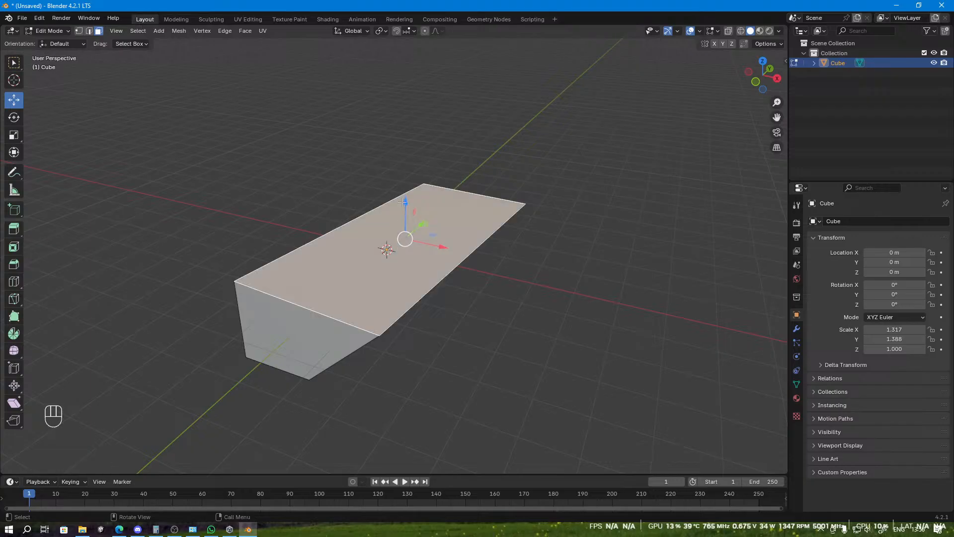
drag(405, 205, 527, 283)
click(527, 283)
middle_drag(528, 283, 368, 317)
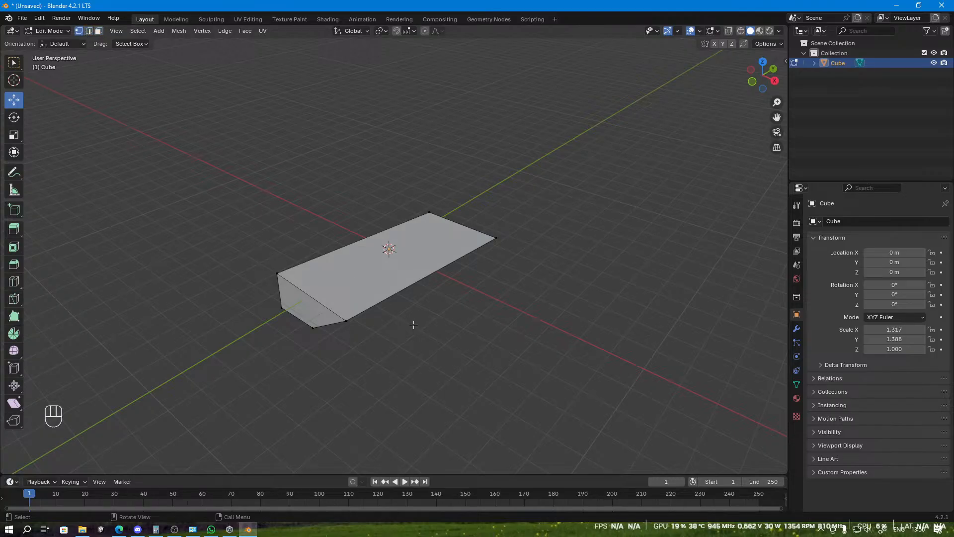
Step: Switch back to face selection, select the top face, and extrude it slightly upward along its normal
scroll(405, 323, up, 3)
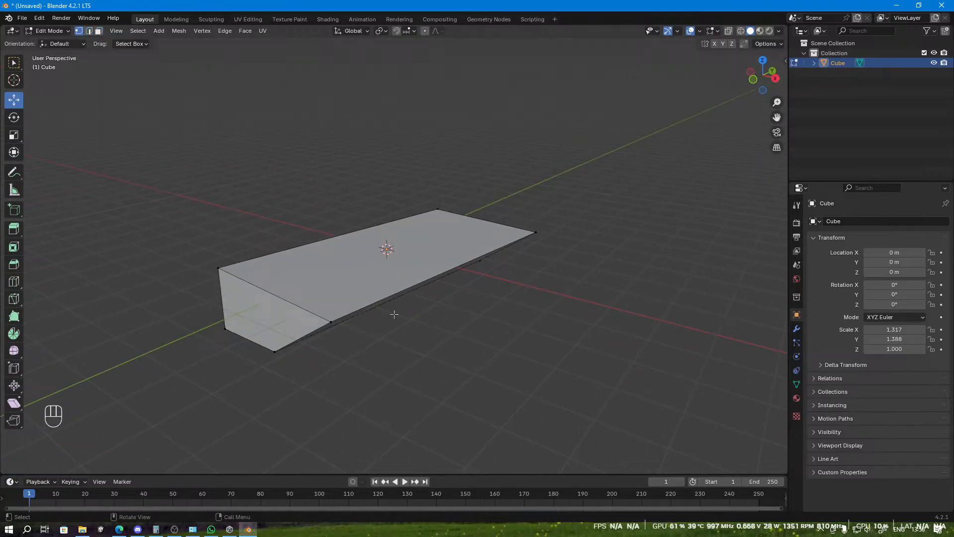
middle_drag(390, 325, 348, 318)
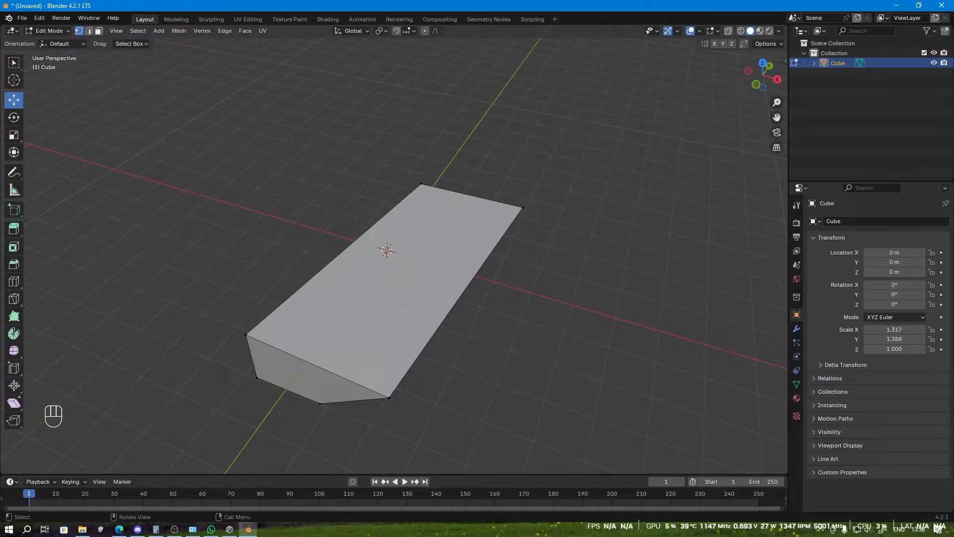
click(99, 32)
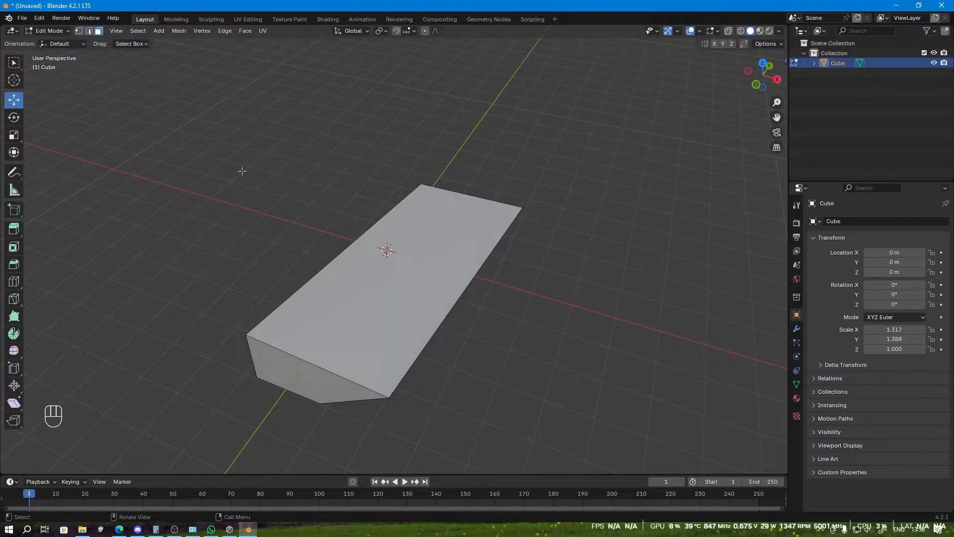
click(423, 272)
middle_drag(476, 288, 476, 243)
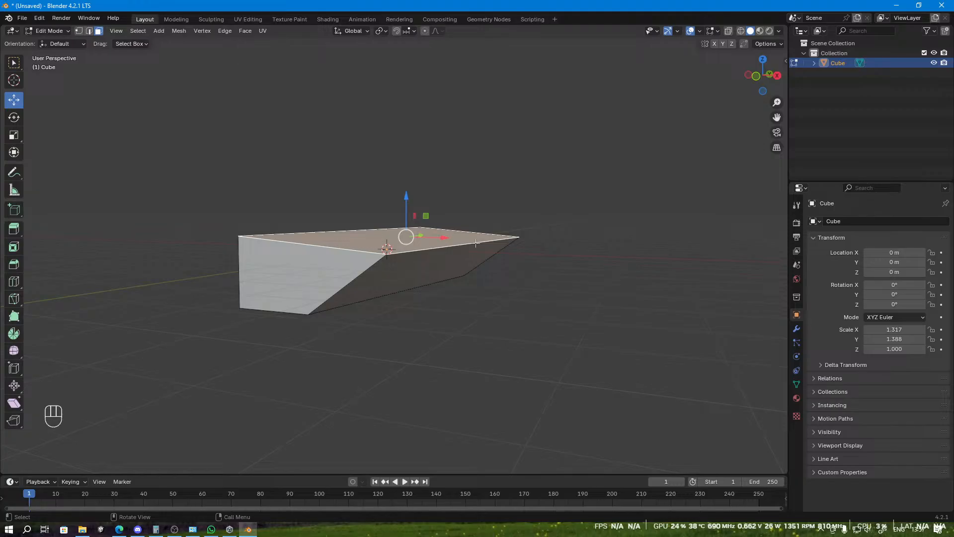
key(e)
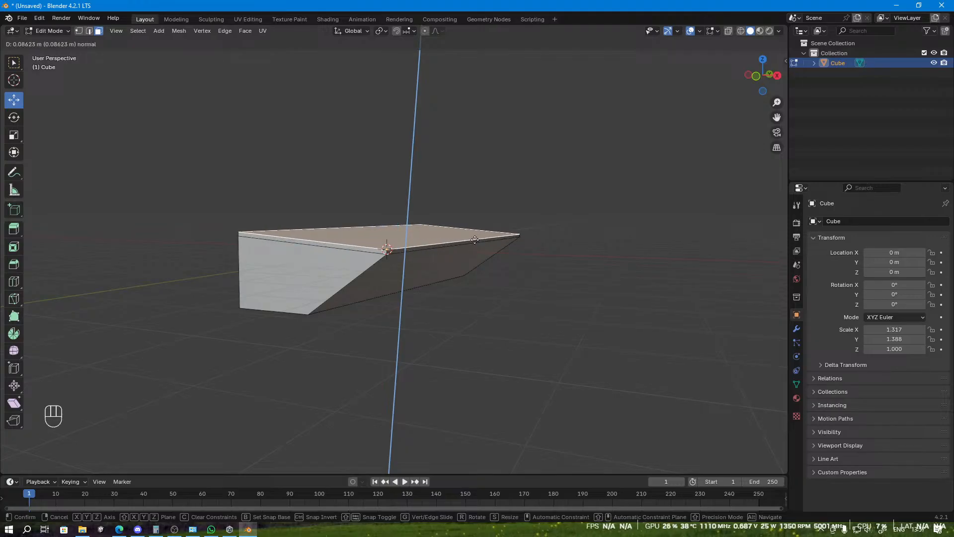
click(475, 238)
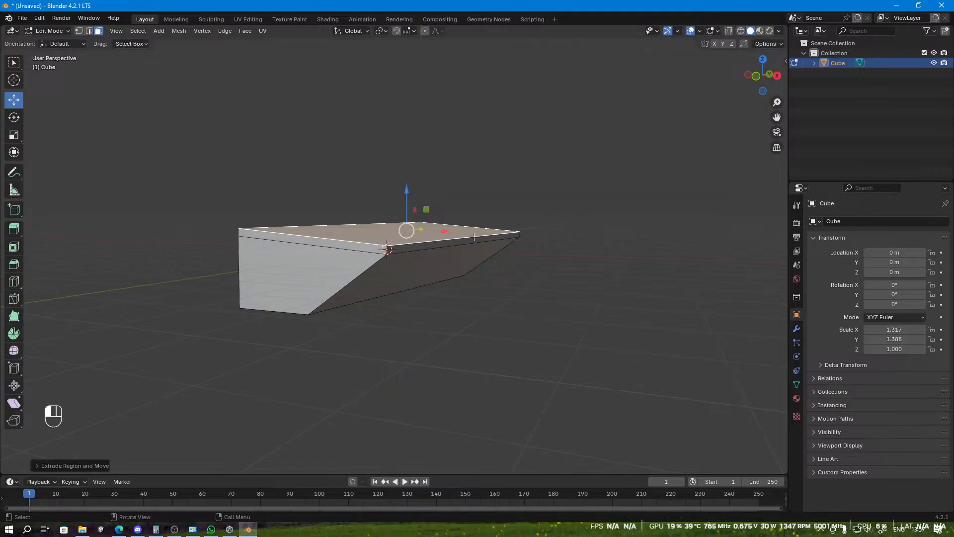
Step: Extrude the top face again without an axis constraint, sinking it inside the rim, and deselect it
key(e)
key(z)
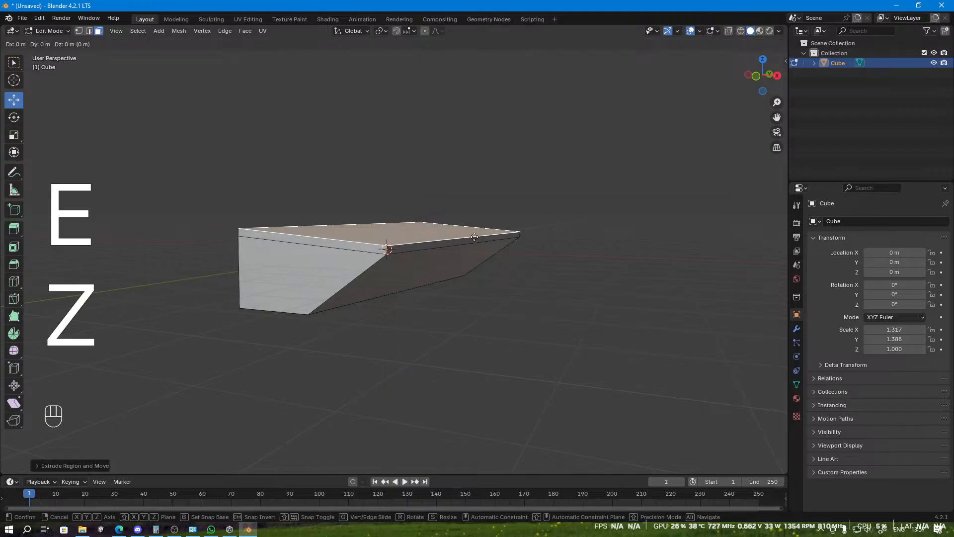
click(475, 242)
scroll(555, 232, up, 1)
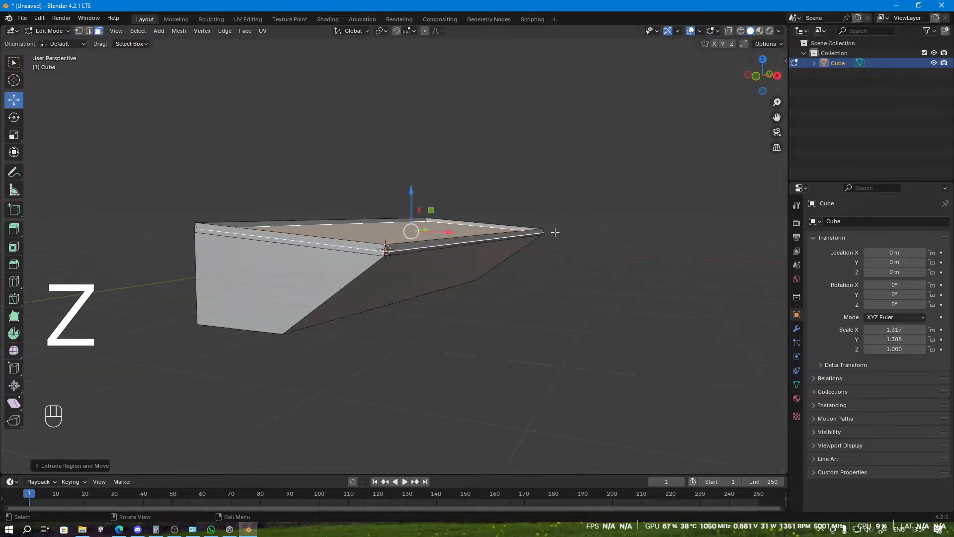
click(561, 239)
middle_drag(562, 239, 545, 294)
Step: Select the recessed top face and extrude it upward until it stands above the surrounding rim
scroll(545, 293, up, 3)
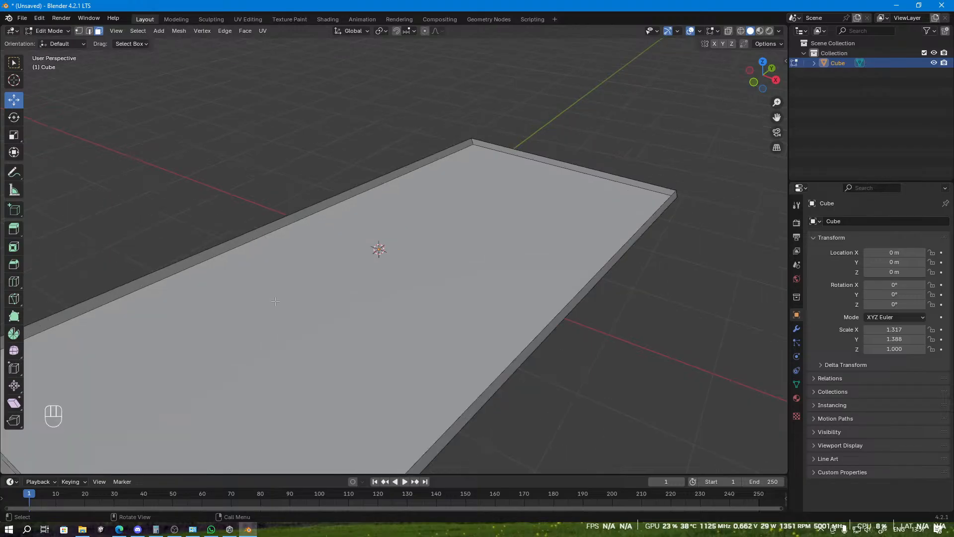
middle_drag(276, 308, 312, 260)
scroll(379, 254, up, 3)
middle_drag(387, 241, 404, 254)
click(404, 255)
key(e)
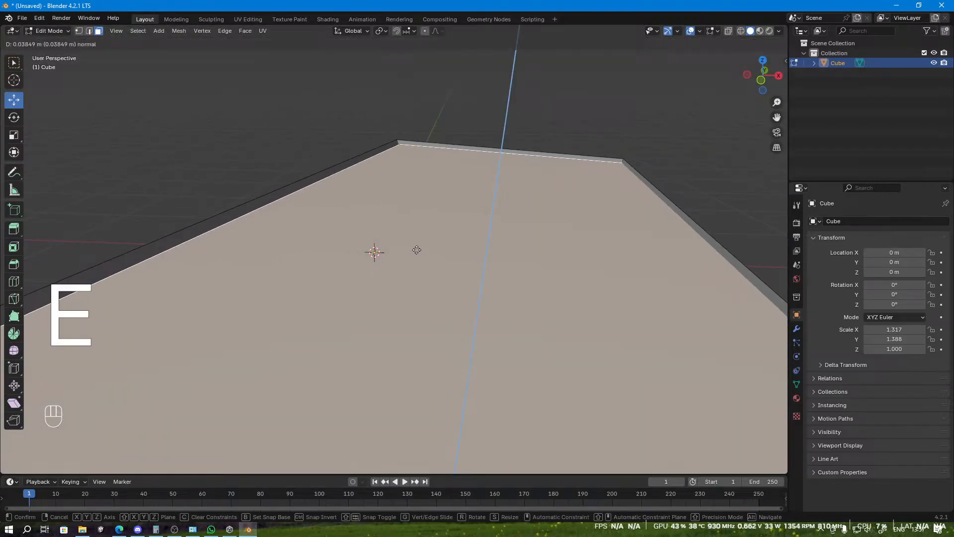
click(433, 210)
mouse_move(432, 211)
middle_down()
mouse_move(447, 215)
mouse_move(447, 206)
middle_up()
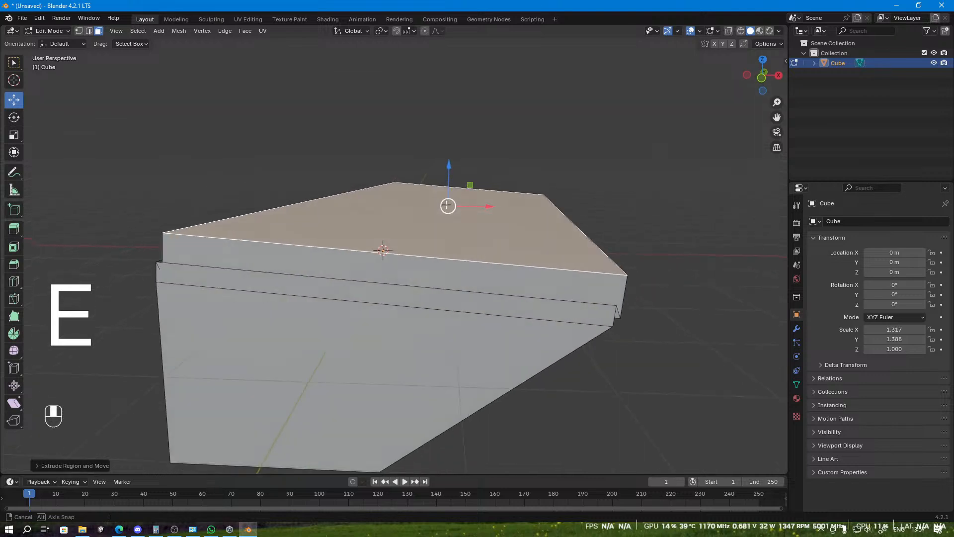
Step: Extrude the top face repeatedly in thin steps to build up several stacked layers, then clear the selection
key(e)
click(449, 204)
key(e)
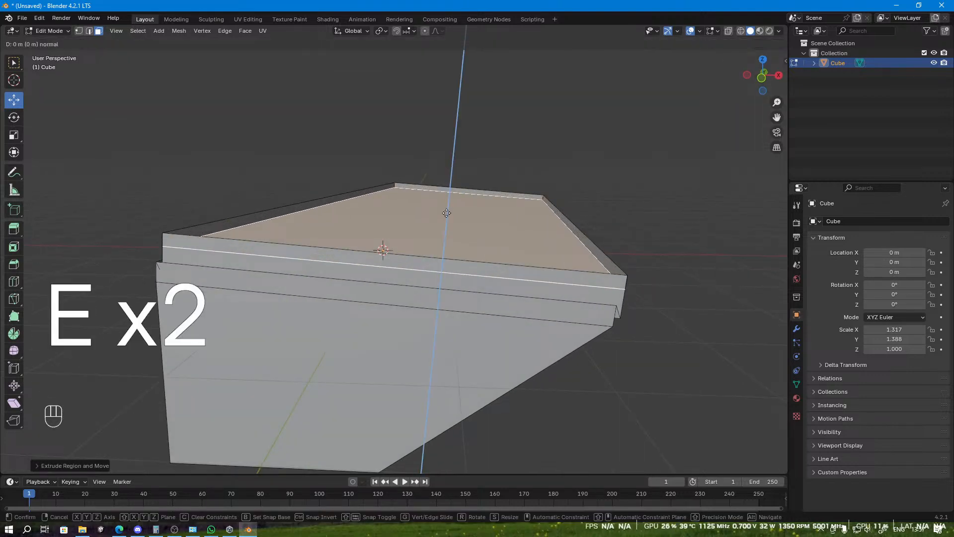
click(449, 202)
key(e)
click(450, 203)
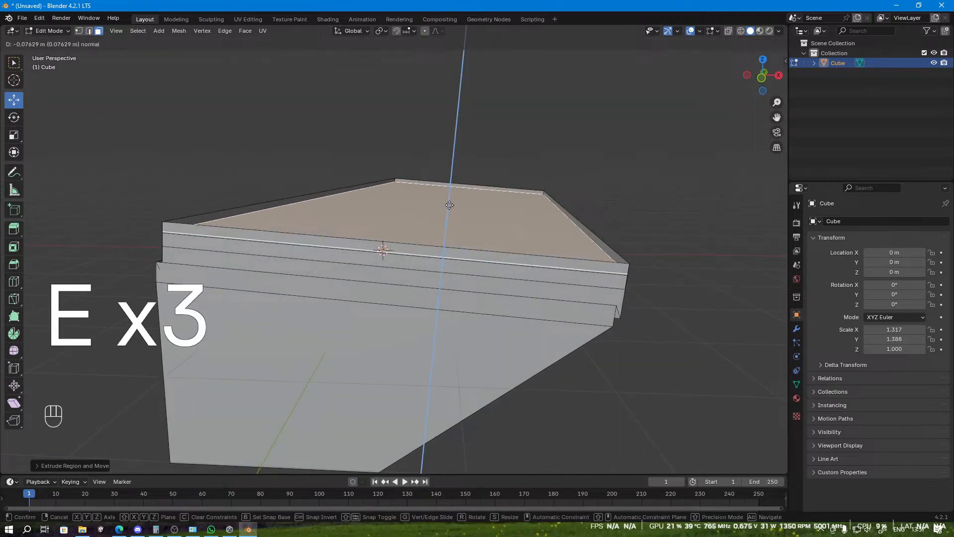
key(e)
click(450, 204)
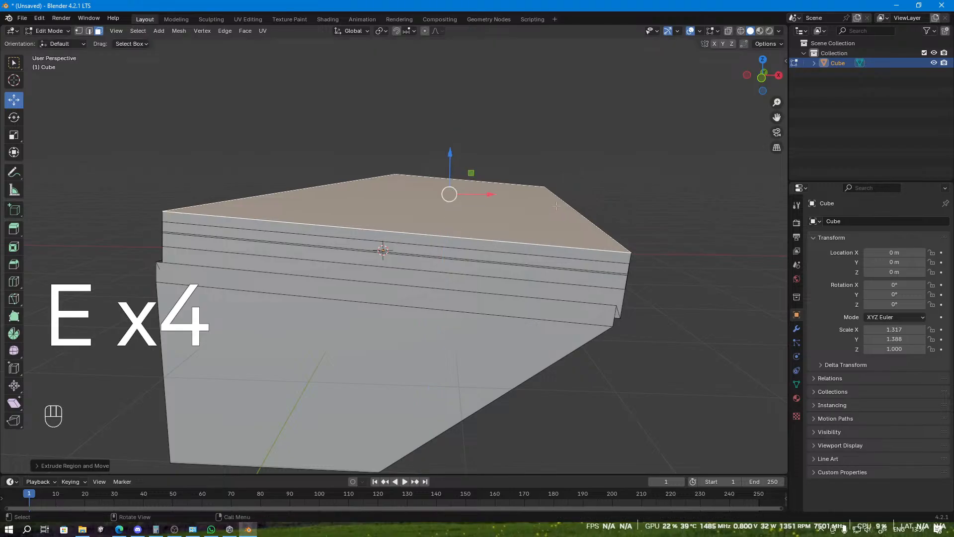
click(719, 231)
Step: Reselect the top face, extrude it and scale it slightly smaller, and extrude it upward as a narrower tier
middle_drag(719, 231, 695, 229)
scroll(687, 254, down, 3)
click(432, 262)
key(e)
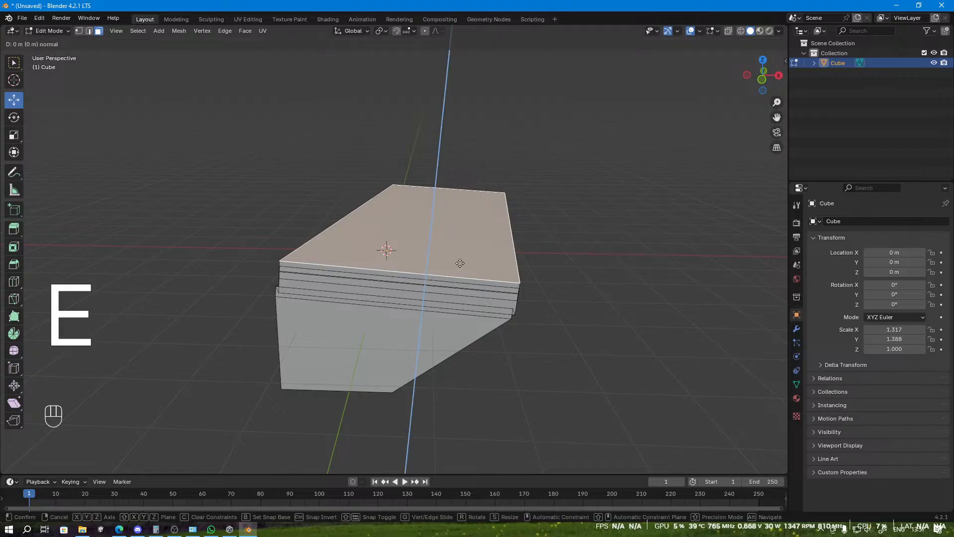
key(s)
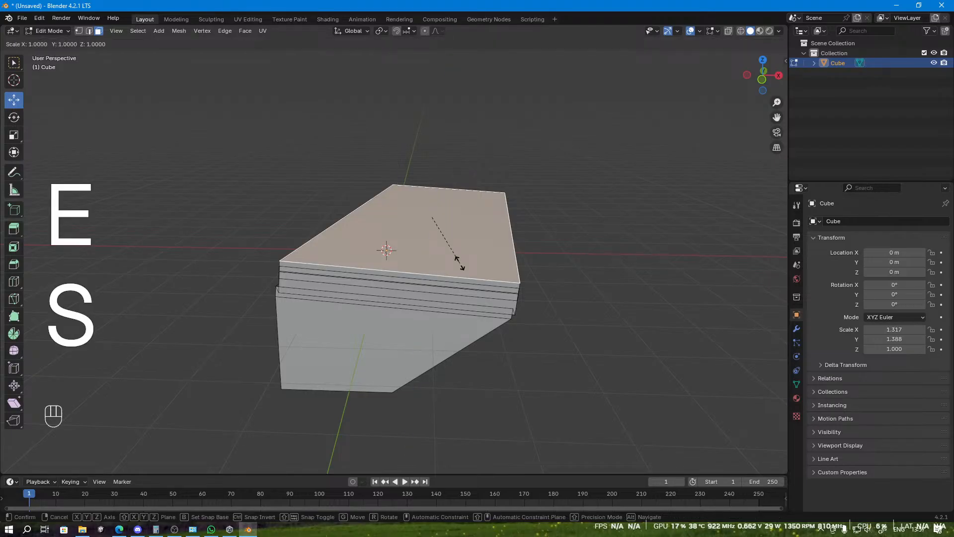
click(458, 261)
middle_drag(458, 261, 470, 274)
scroll(470, 273, up, 3)
scroll(470, 273, down, 2)
key(e)
click(475, 267)
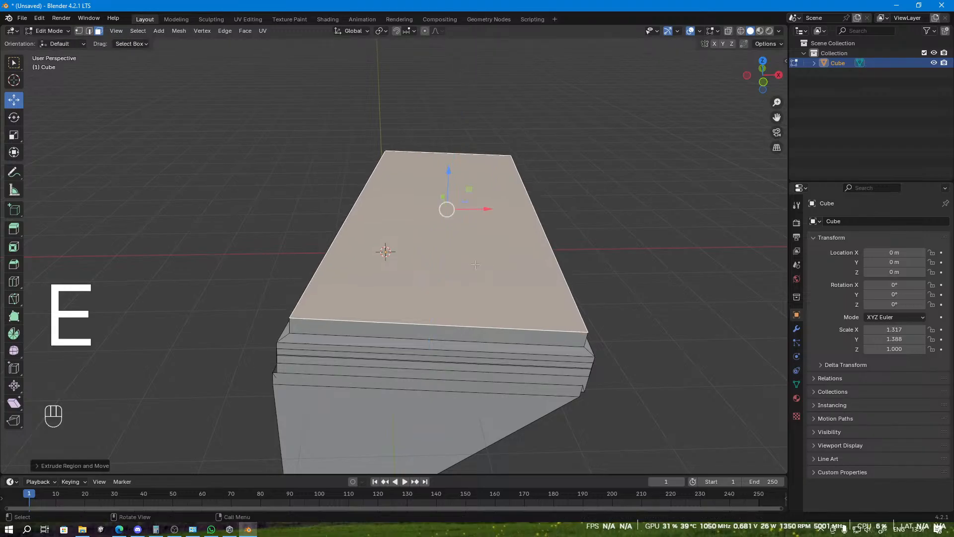
Step: Add another narrower tier by extruding the top face, scaling it in slightly, and extruding it upward
key(e)
key(s)
click(471, 258)
key(e)
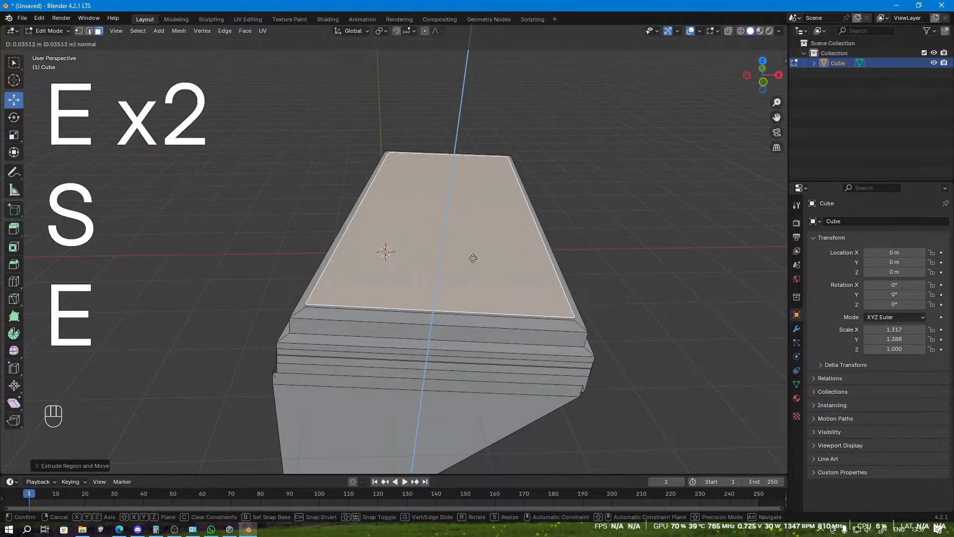
click(474, 249)
Step: Extrude the top face in place and scale it inward twice, the second time to about 0.63
key(e)
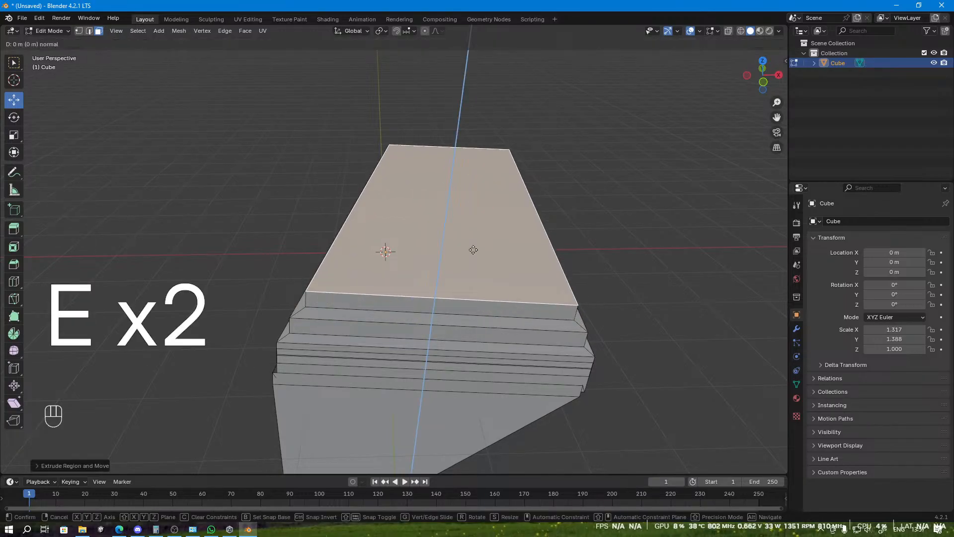
key(s)
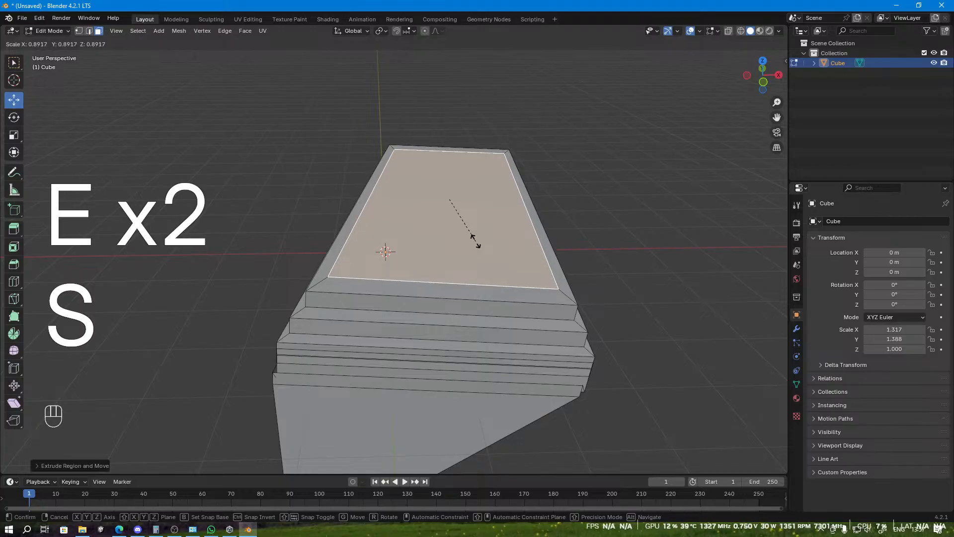
click(473, 237)
key(e)
key(s)
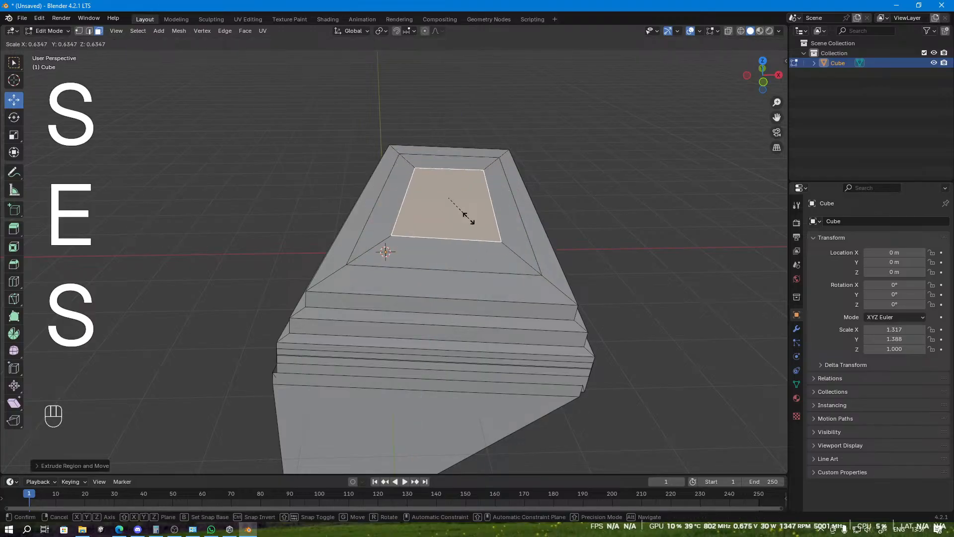
click(469, 218)
Step: Extrude the small inner face, scale it slightly smaller, and extrude it upward as a raised block
key(e)
key(s)
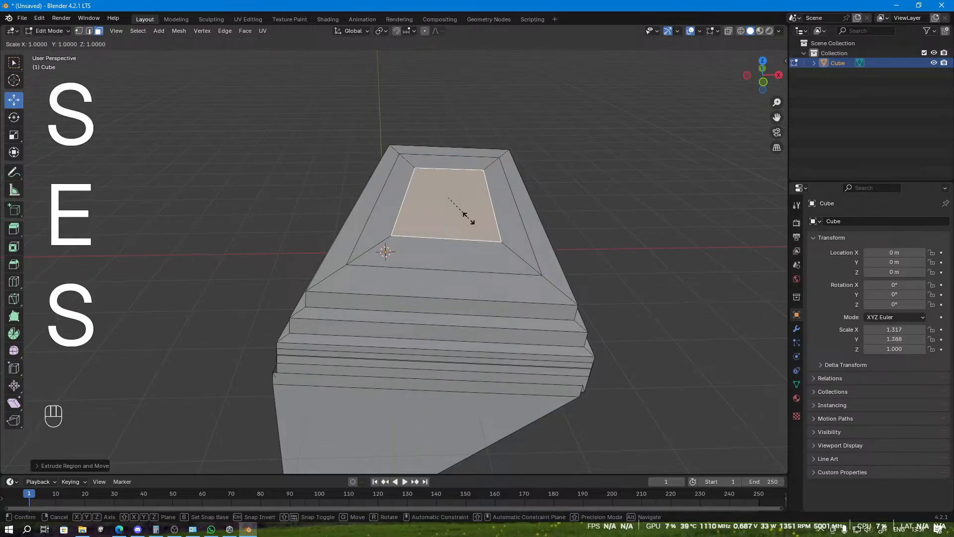
click(464, 215)
key(e)
click(467, 205)
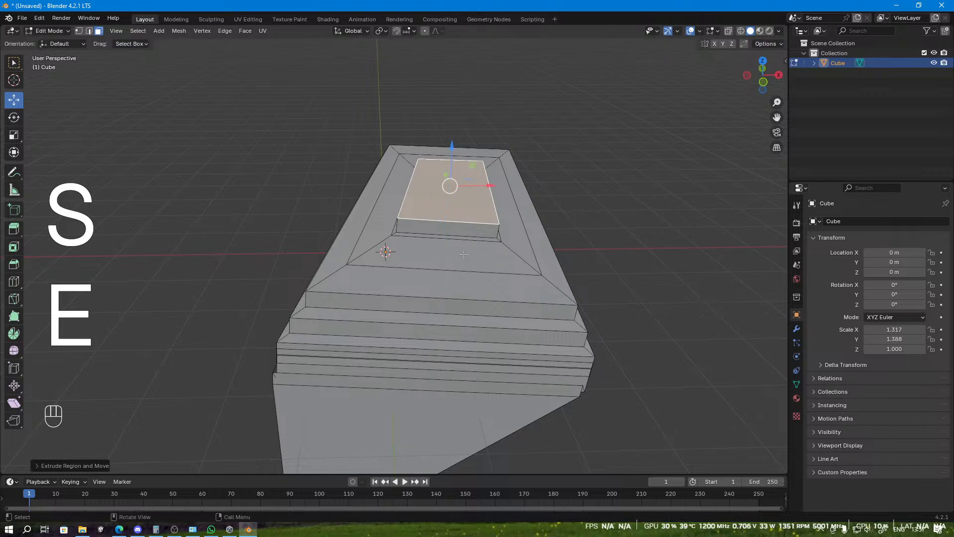
Step: Extrude each of the four sloped faces around the raised block slightly outward, one face at a time
click(464, 254)
key(e)
click(465, 249)
click(506, 234)
key(e)
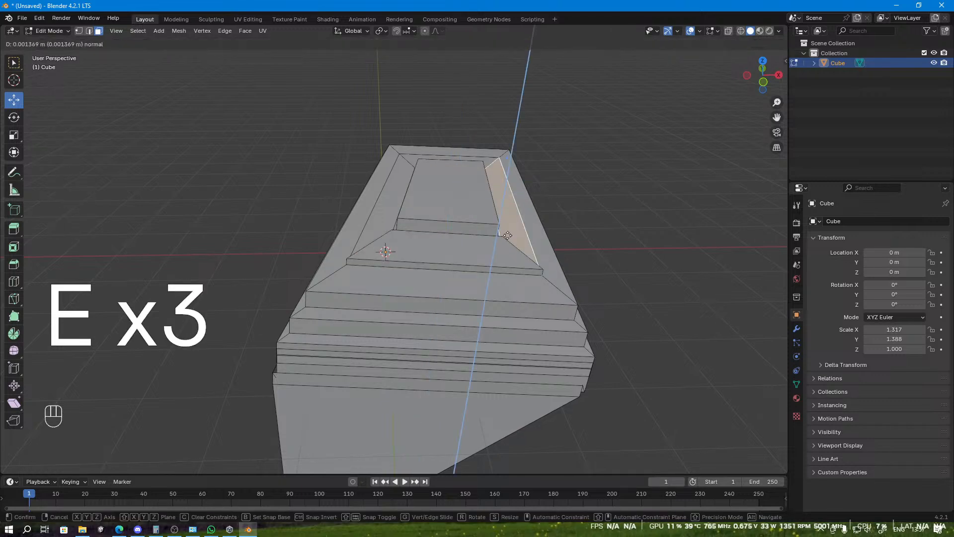
click(507, 230)
click(384, 228)
key(e)
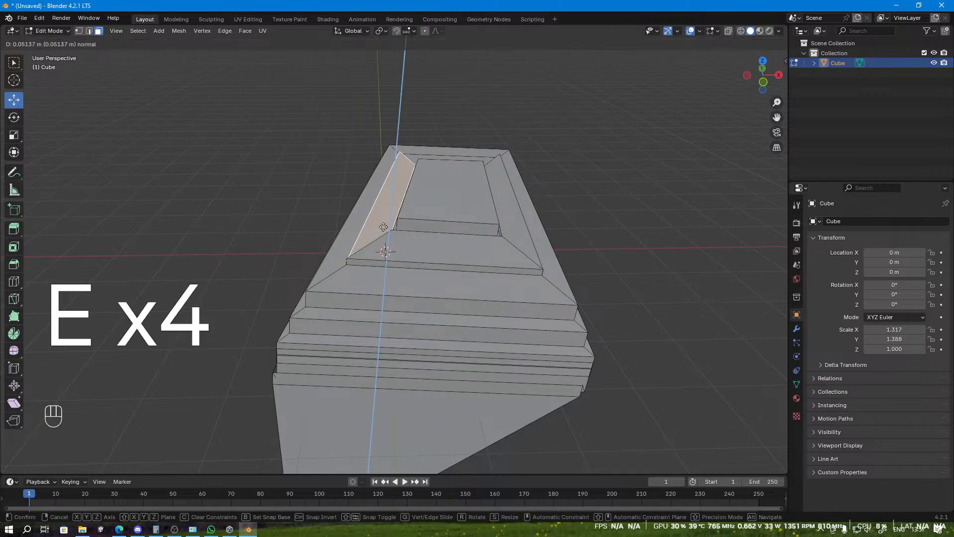
click(384, 224)
middle_drag(384, 223, 438, 251)
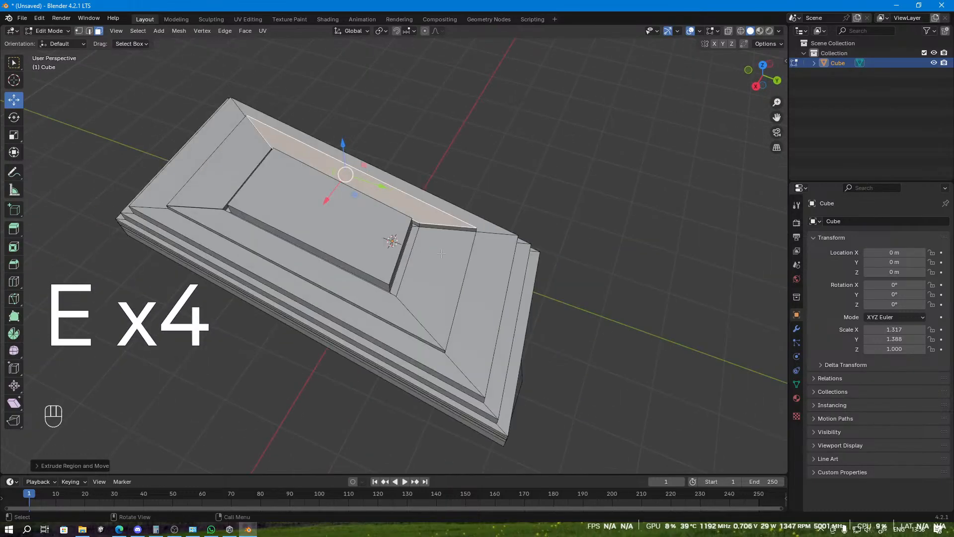
click(442, 253)
key(e)
click(441, 249)
click(592, 221)
Step: Extrude the raised block's top face in place, scale it inward to about 0.89, and extrude it upward as a smaller tier
middle_drag(498, 288, 490, 334)
click(421, 298)
middle_drag(422, 298, 451, 289)
key(e)
key(s)
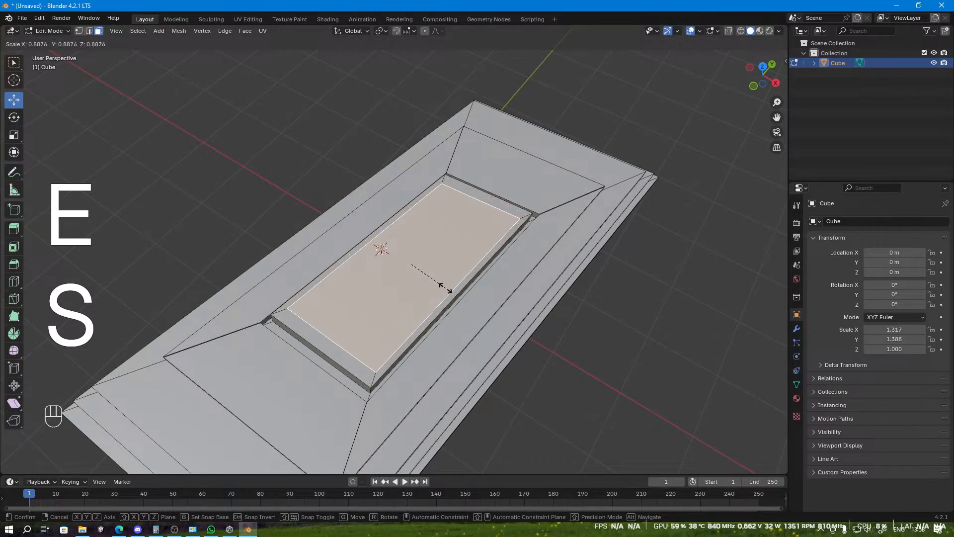
click(443, 287)
key(e)
Step: Add a second smaller tier on the block by extruding its top face, scaling it in, and extruding it up about 0.22 m
key(e)
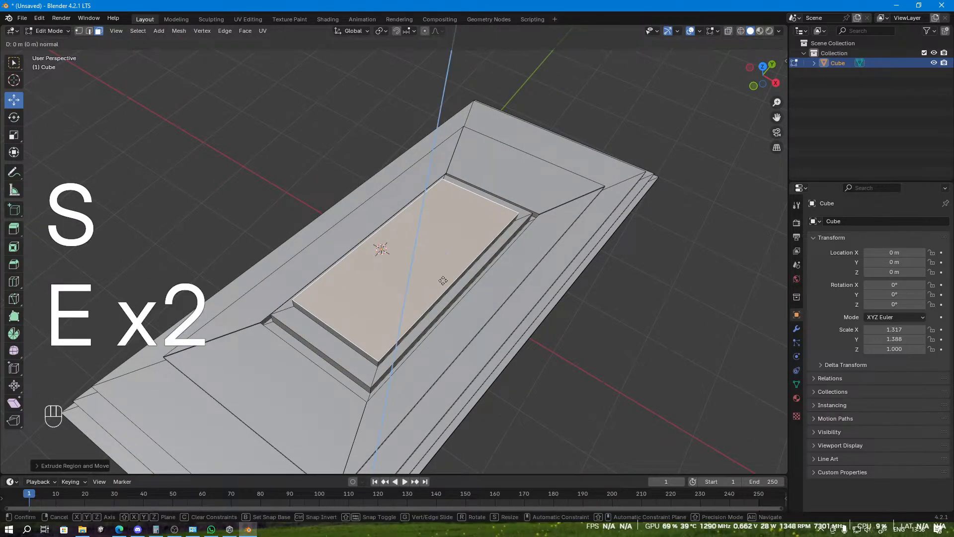
key(s)
click(436, 279)
key(e)
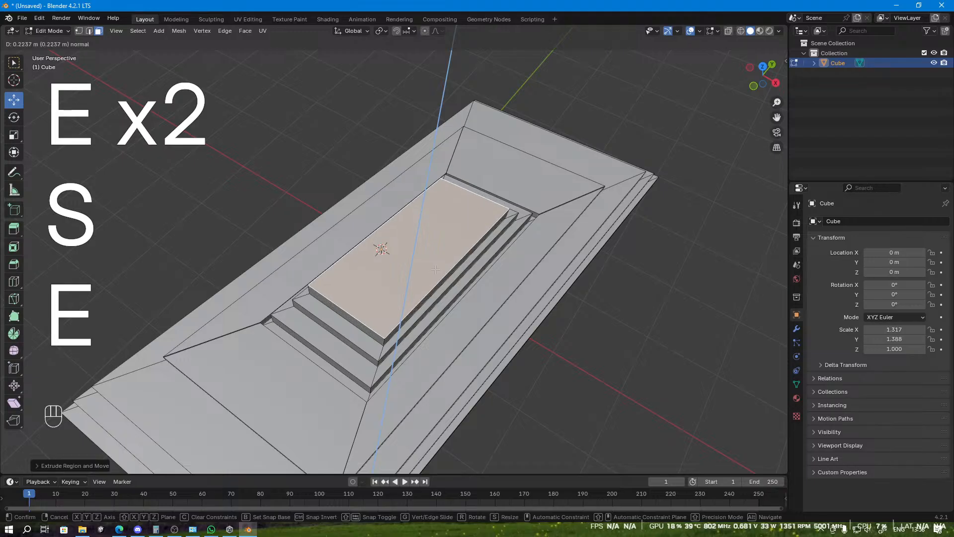
click(435, 269)
Step: Stack a third stepped tier by extruding the top face, scaling it inward, and extruding it upward
key(e)
key(s)
click(429, 266)
key(e)
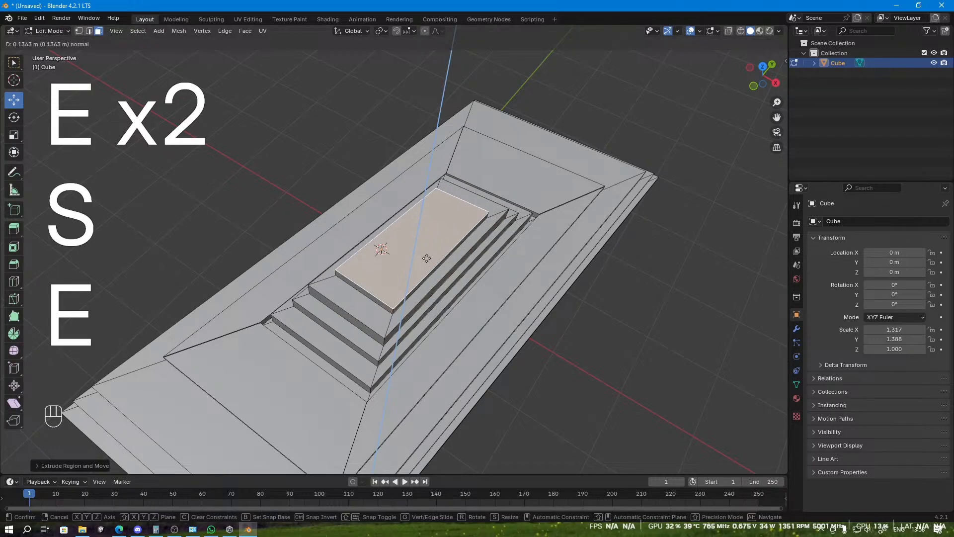
click(425, 254)
Step: Cap the stepped pyramid with one more narrow tier, extruding the top face, scaling it in, and raising it
key(e)
click(423, 251)
key(s)
click(420, 249)
key(e)
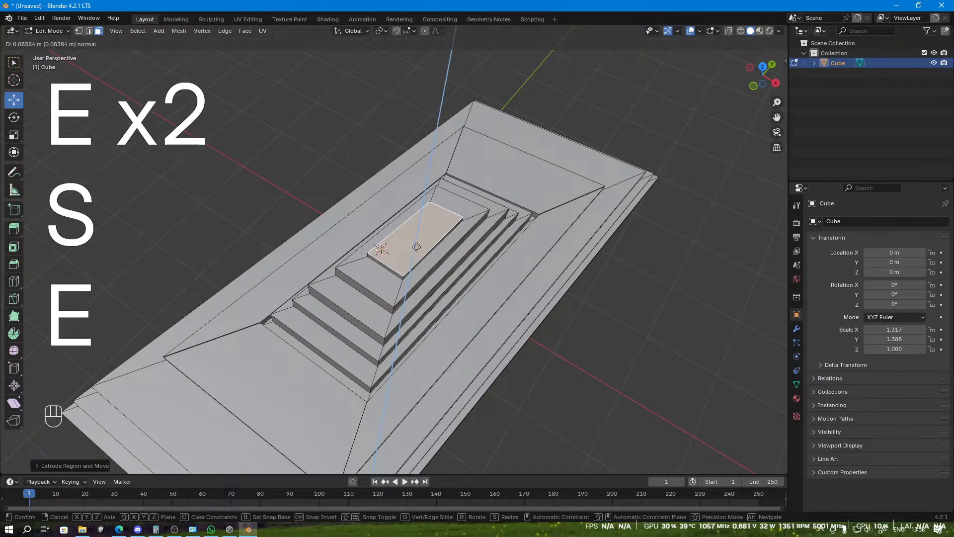
click(416, 239)
Step: Switch to vertex selection, add a crosswise loop cut around the whole mesh, and slide it close to one end
middle_drag(605, 390, 360, 242)
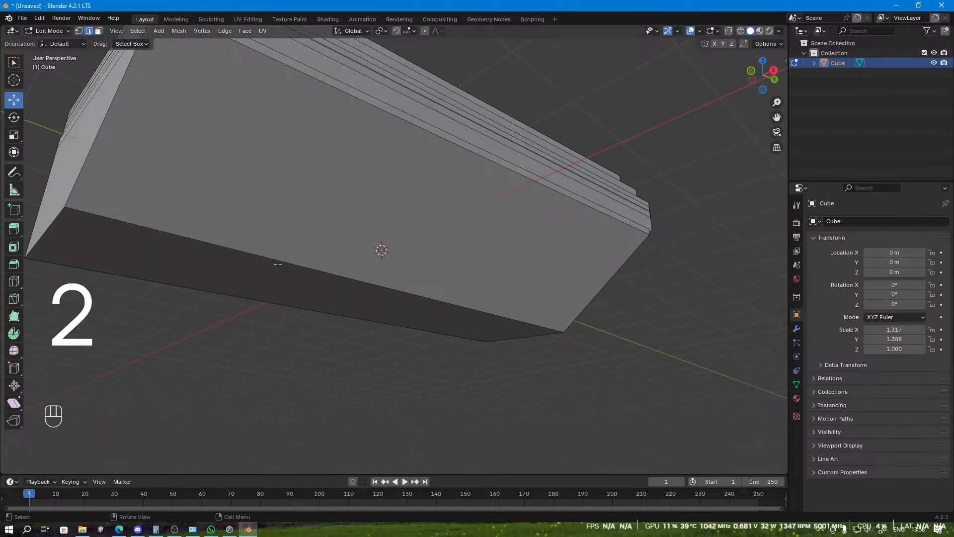
key(1)
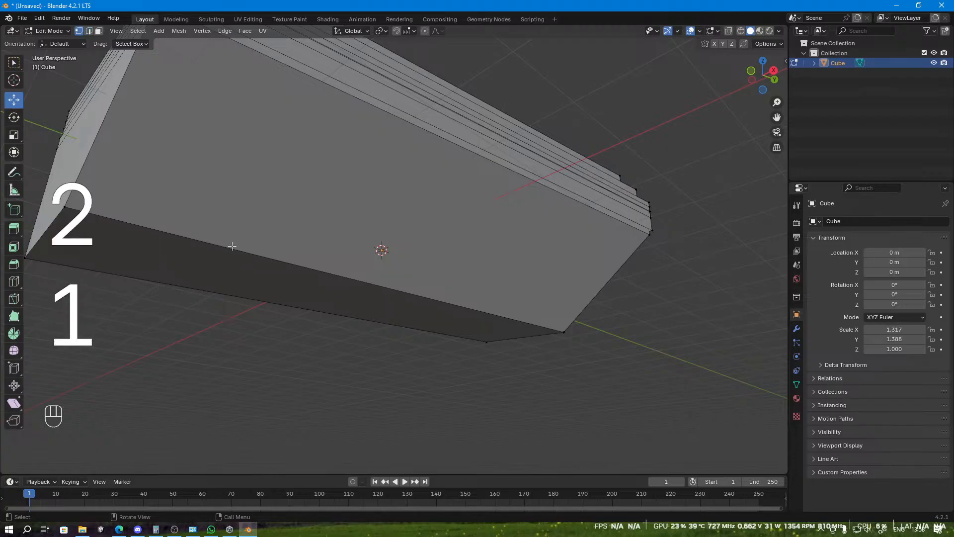
middle_drag(224, 252, 208, 286)
scroll(334, 285, down, 5)
key(ctrl+r)
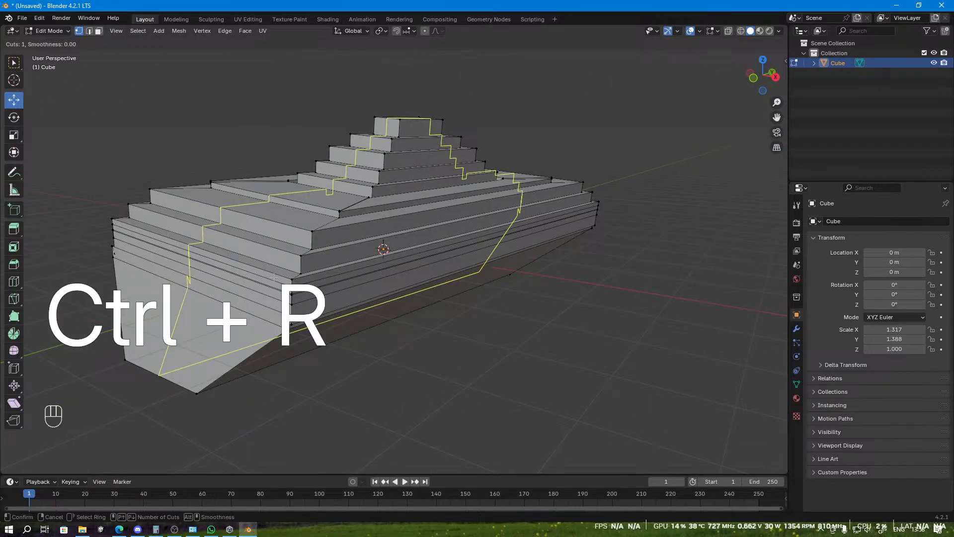
click(336, 297)
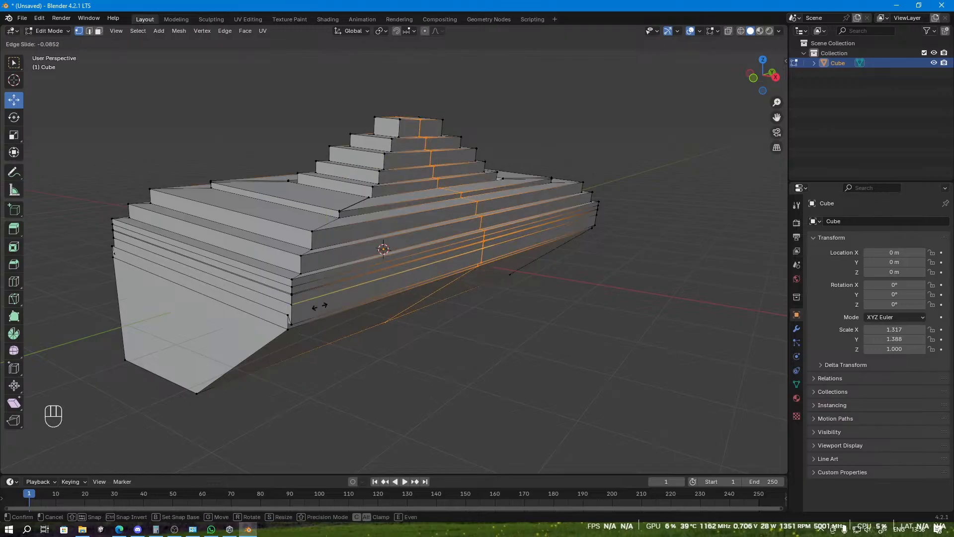
click(219, 335)
Step: Add a second crosswise loop cut slid close to the opposite end, and a third one left centred between them
middle_drag(219, 335, 368, 332)
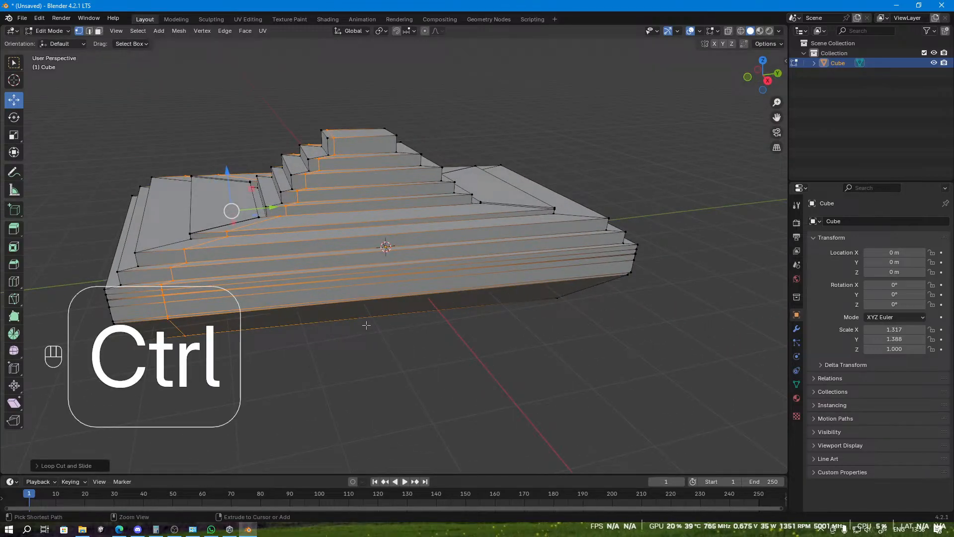
key(ctrl+r)
click(378, 321)
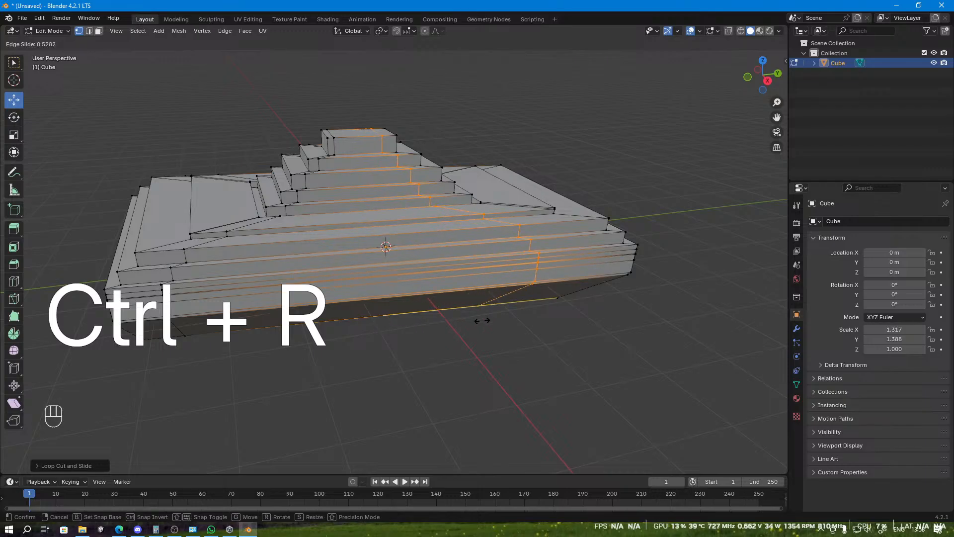
click(535, 320)
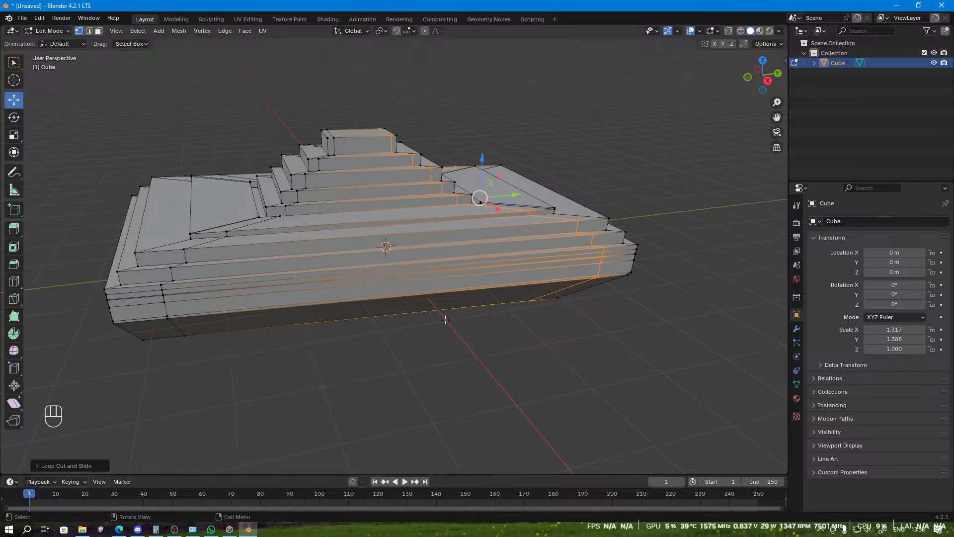
key(ctrl+r)
click(444, 319)
right_click(443, 319)
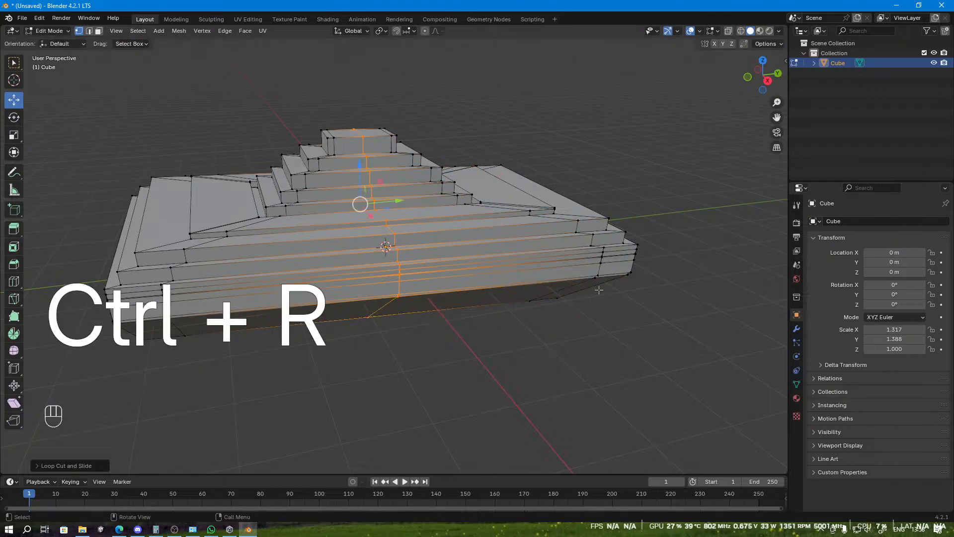
middle_drag(424, 360, 244, 299)
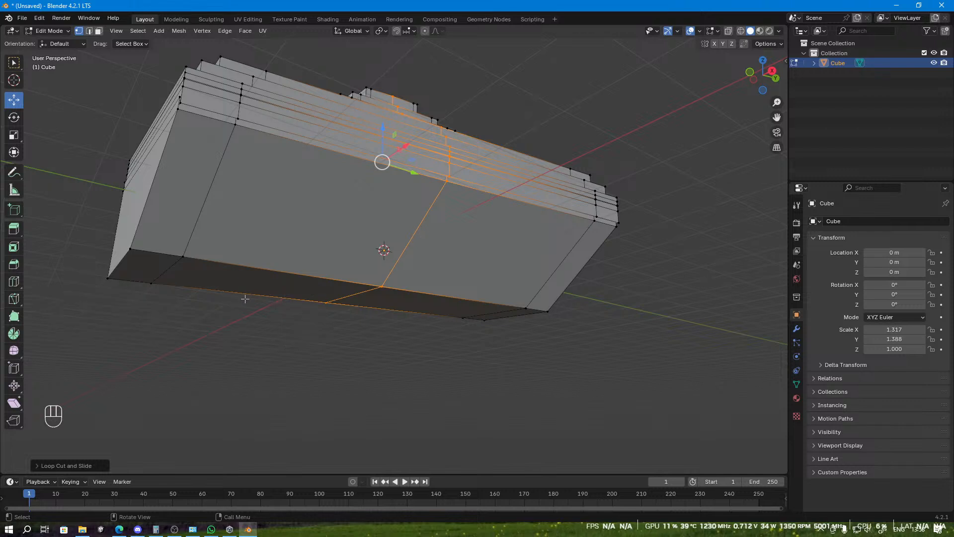
key(k)
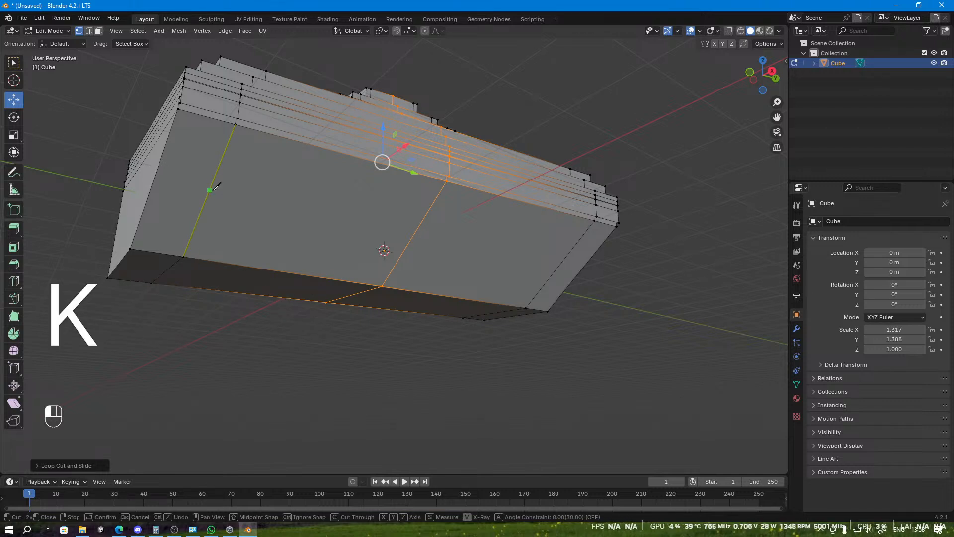
click(419, 234)
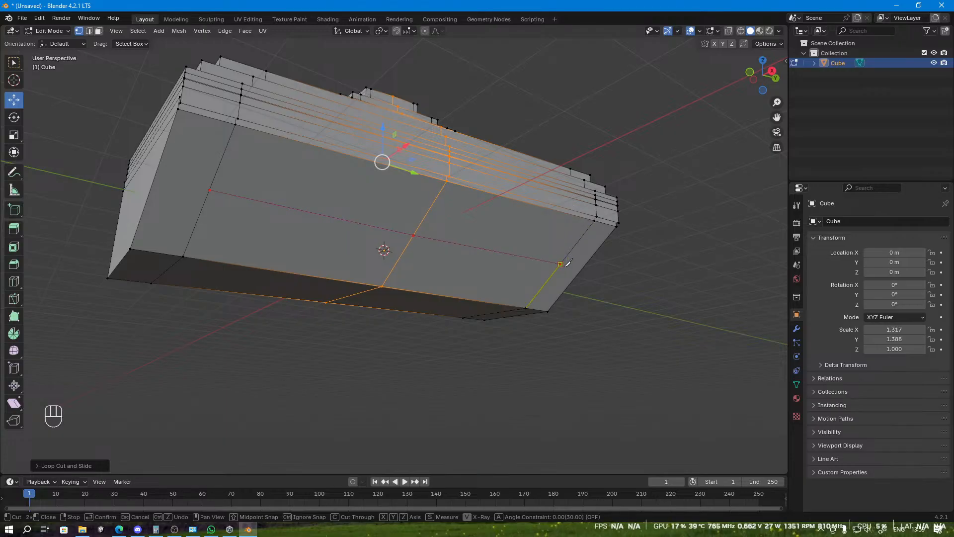
key(Escape)
Step: Knife-cut a lengthwise line across the large lower side face, from one end loop to the other
key(k)
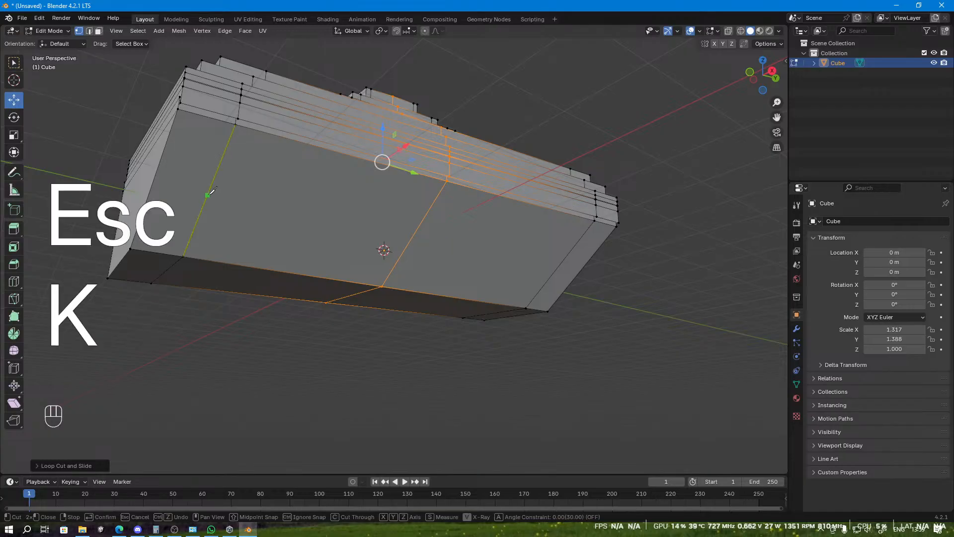
click(208, 193)
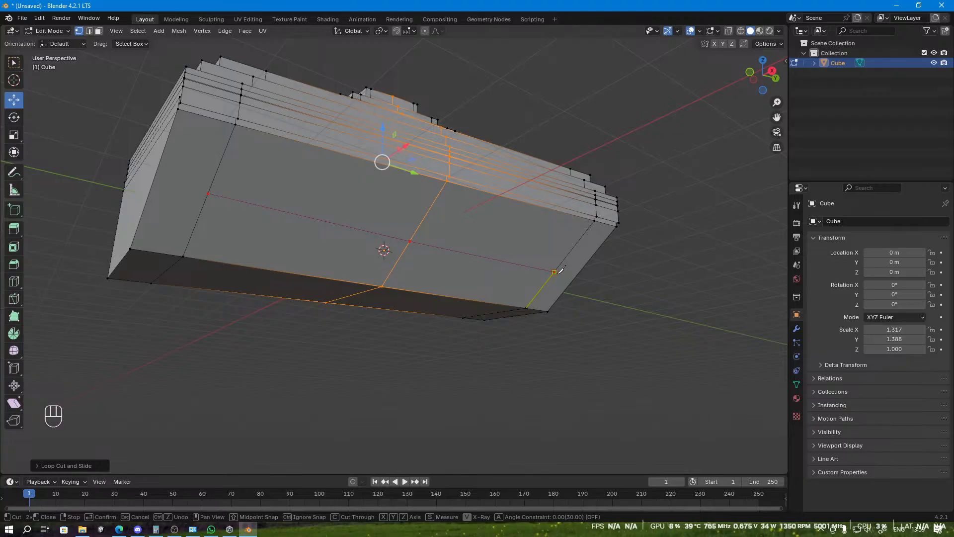
key(Return)
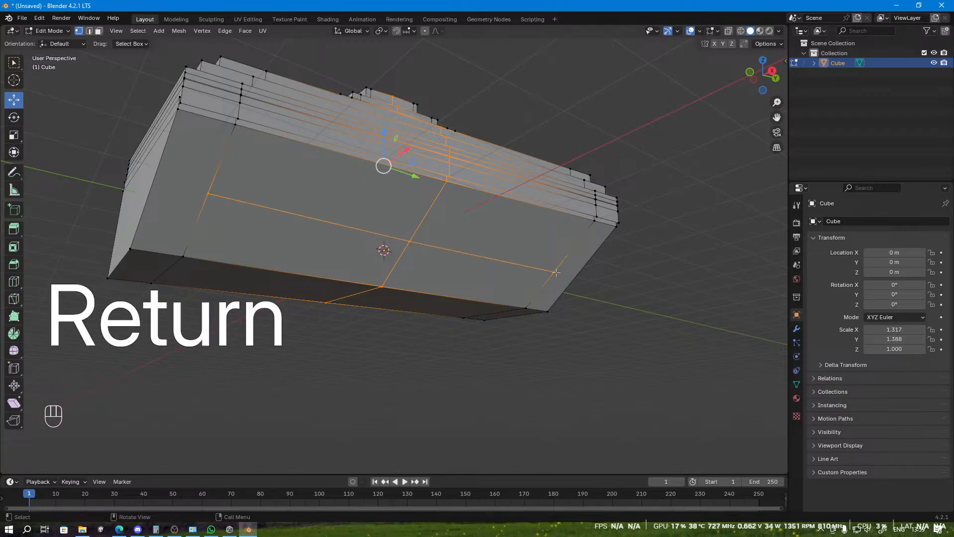
Step: Knife-cut a second lengthwise line just below the first one to form a narrow strip between the end loops
mouse_move(410, 255)
middle_down()
mouse_move(378, 233)
mouse_move(415, 256)
middle_up()
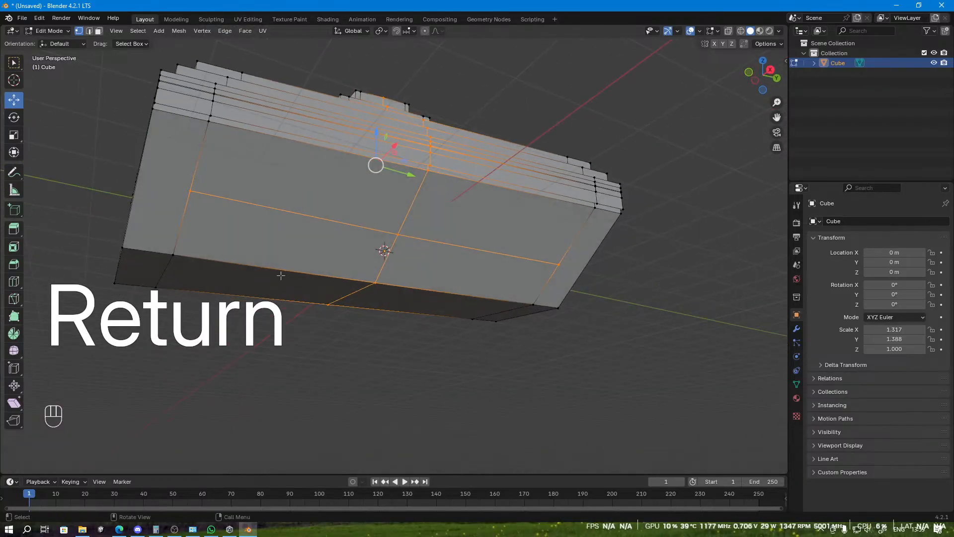
key(k)
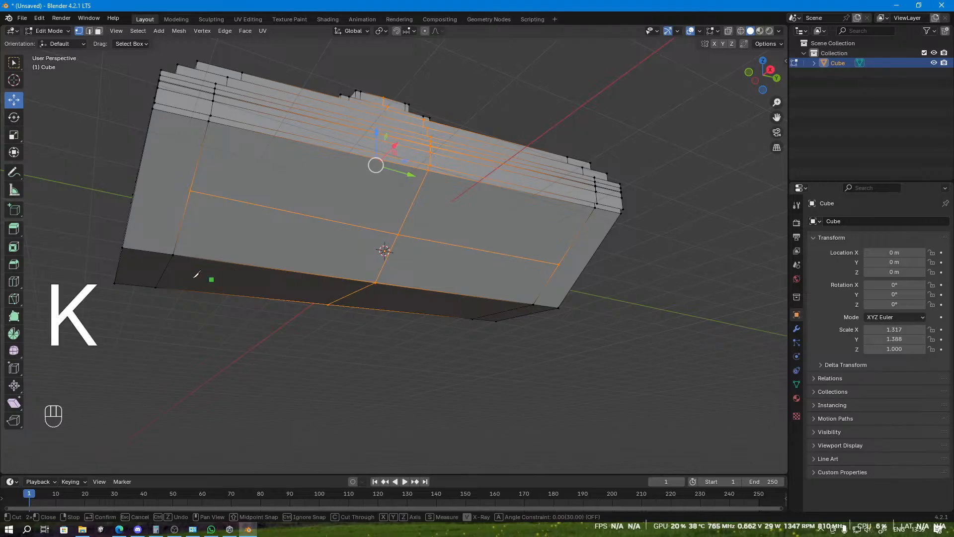
click(187, 206)
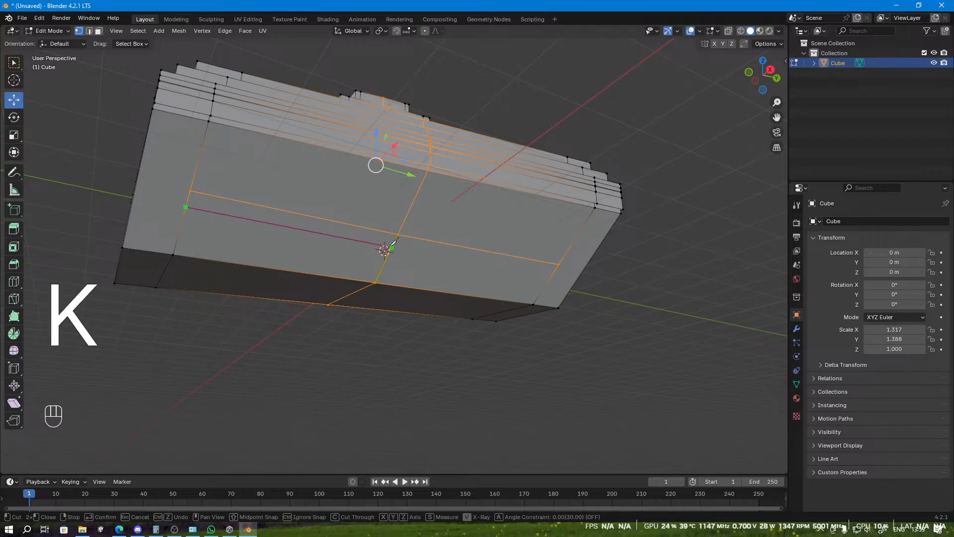
click(391, 248)
click(556, 270)
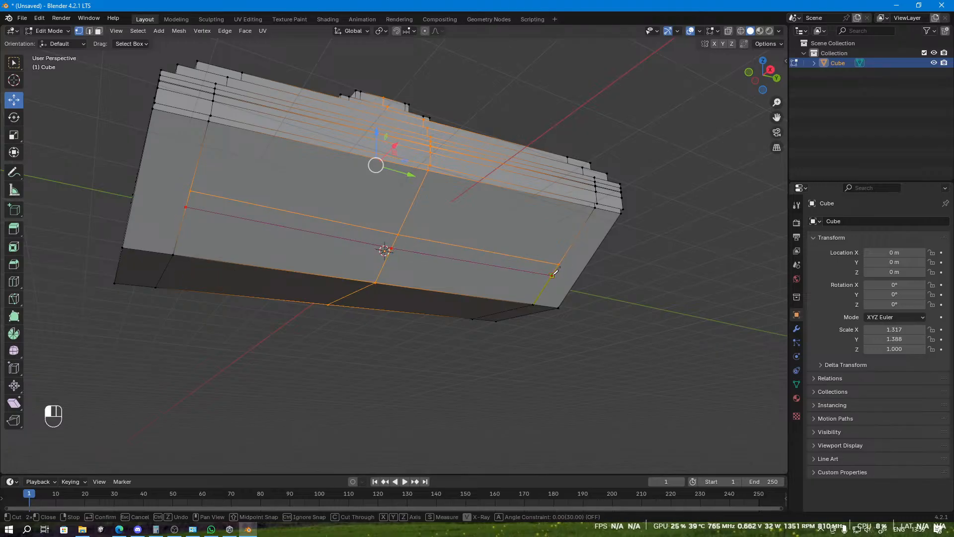
key(Return)
Step: Select both faces of the narrow strip in face selection mode and extrude them outward as a long slab
middle_drag(310, 274, 299, 282)
click(445, 380)
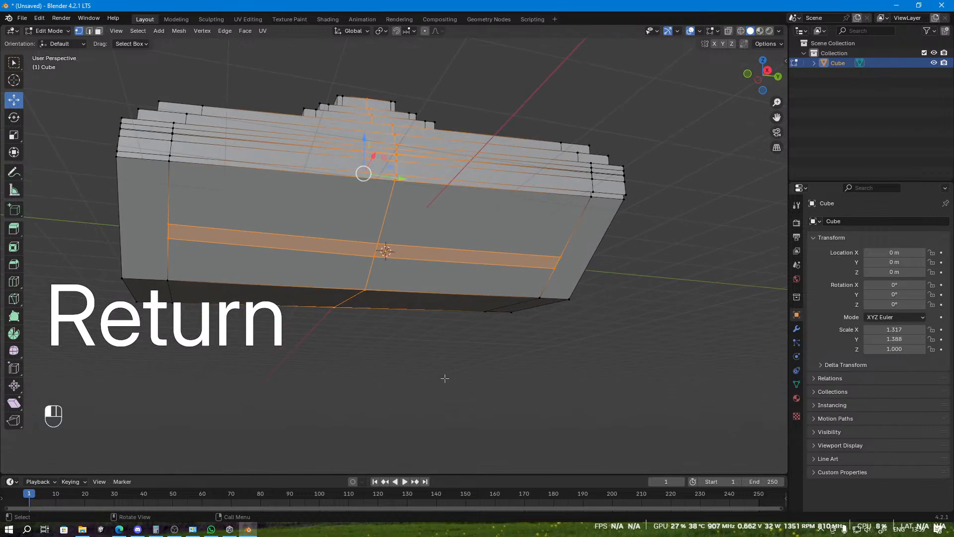
key(3)
click(298, 245)
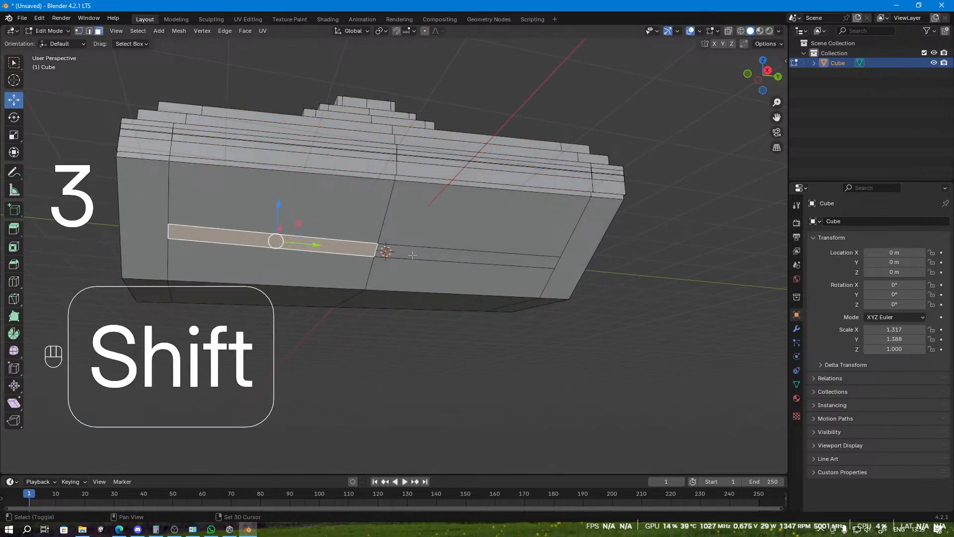
shift+click(467, 255)
middle_drag(468, 256, 427, 283)
key(e)
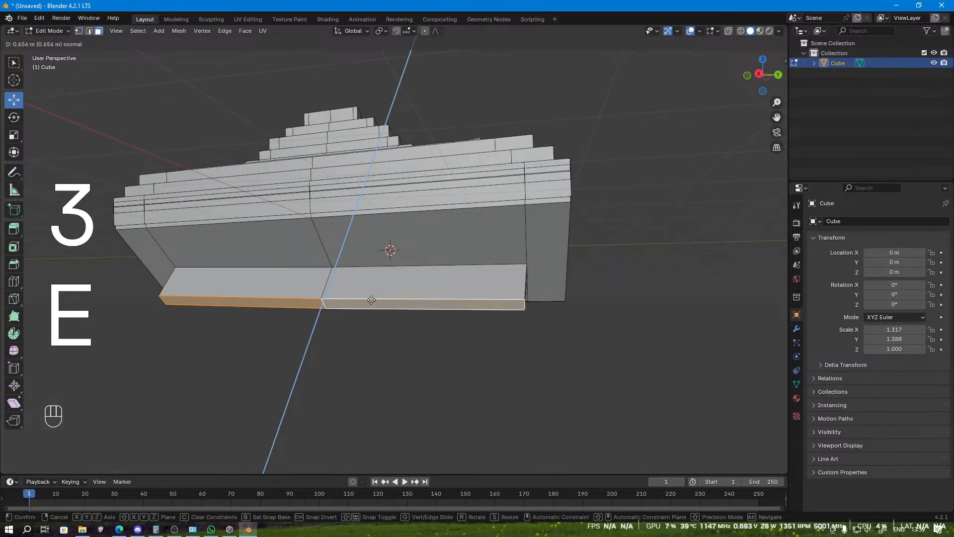
click(458, 322)
Step: Extrude the slab's end faces in place, scale them slightly larger, and extrude them further outward
middle_drag(458, 322, 403, 328)
key(e)
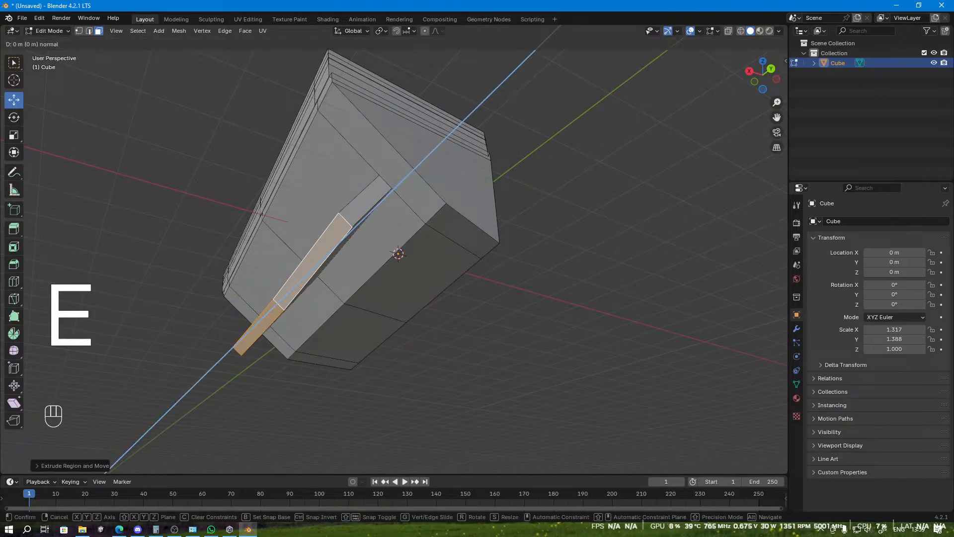
key(s)
click(416, 333)
key(e)
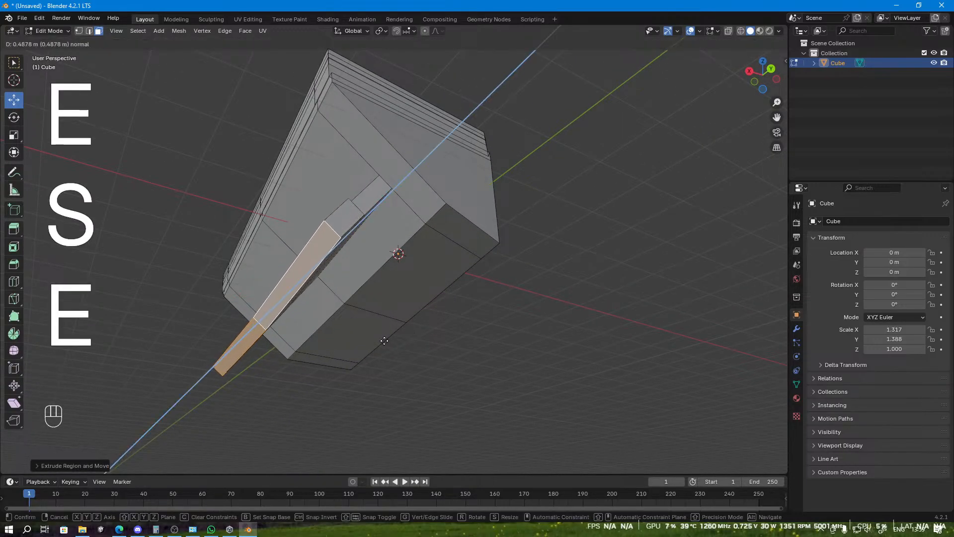
click(378, 343)
Step: Select the two underside faces of the main body in face mode, extrude them downward and scale the end smaller
middle_drag(377, 343, 444, 328)
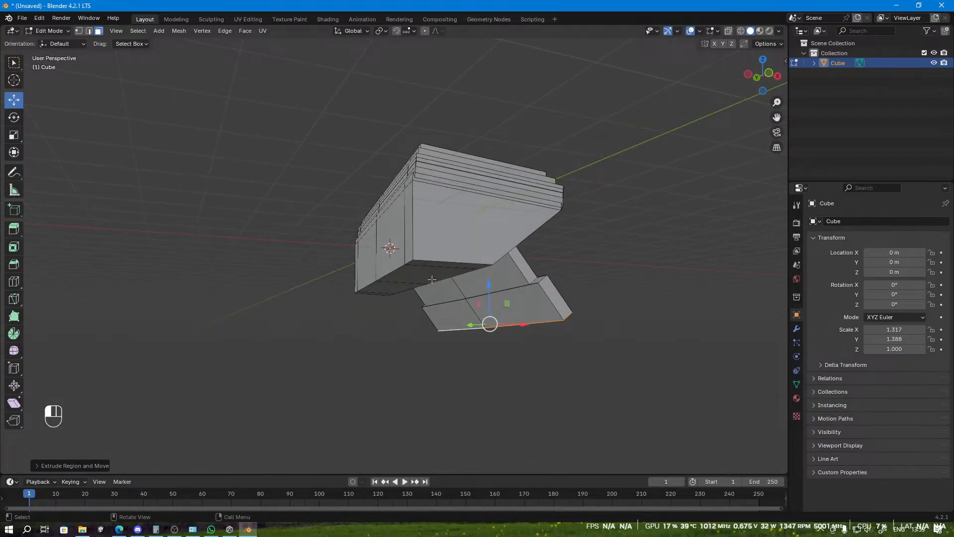
click(432, 279)
middle_drag(432, 280, 393, 284)
shift+click(392, 284)
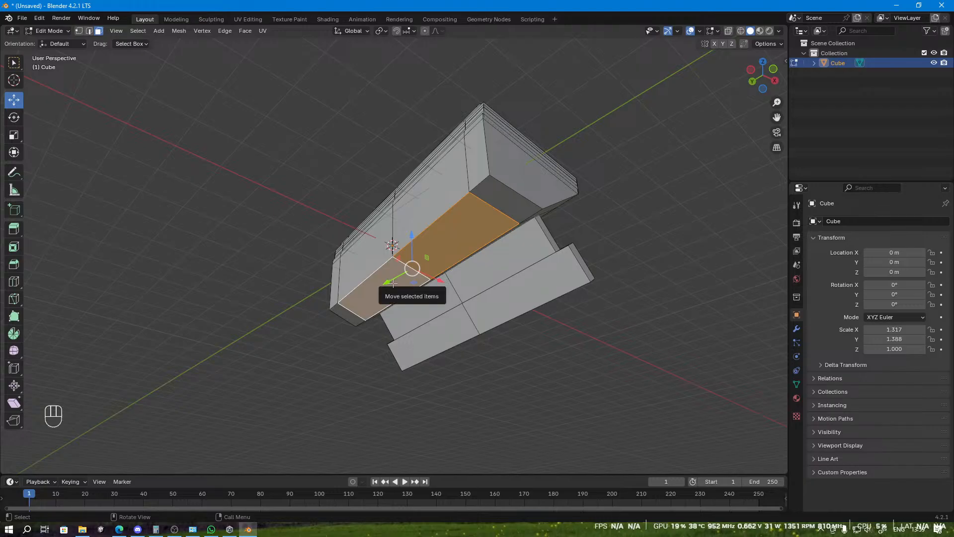
key(e)
click(385, 312)
key(s)
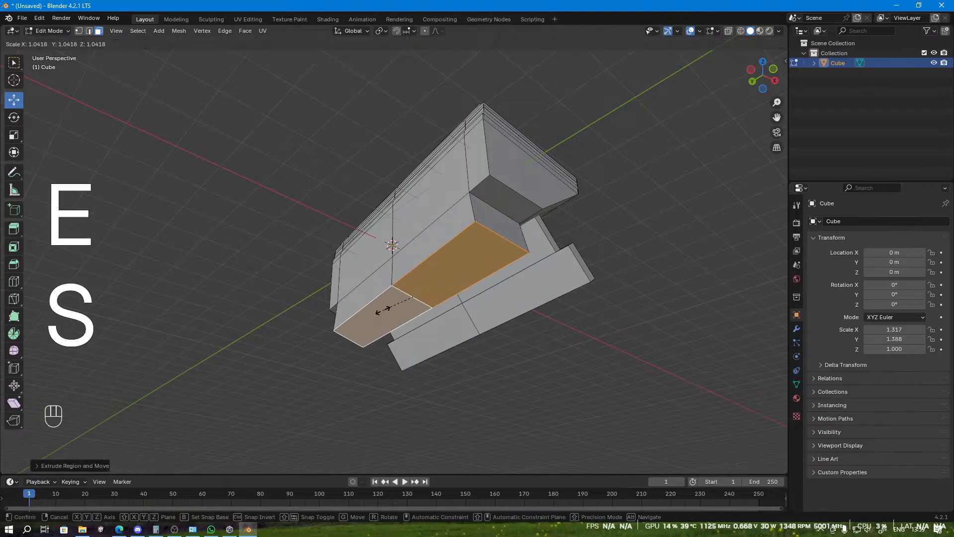
click(394, 317)
Step: Extrude the tapered underside faces further downward and scale them smaller again to continue the taper
key(e)
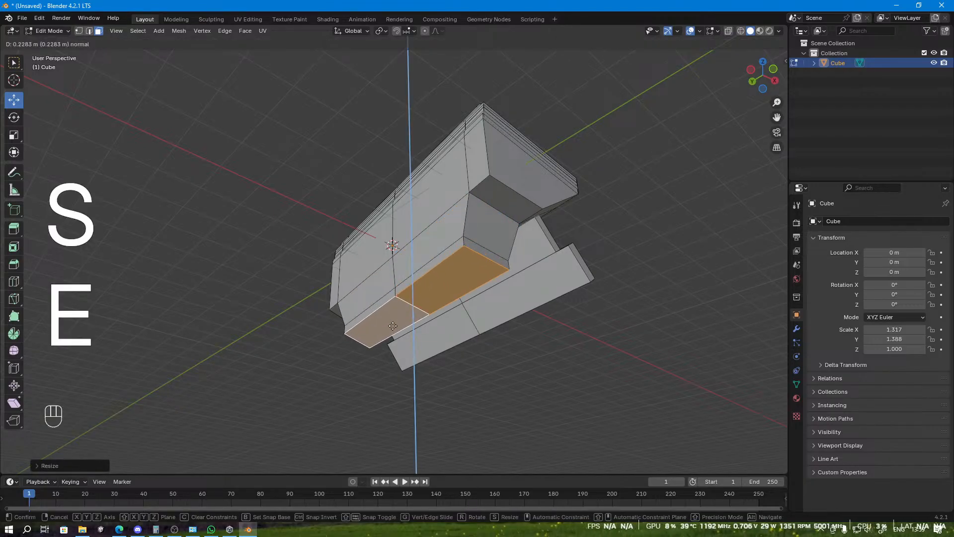
click(403, 324)
key(s)
click(413, 308)
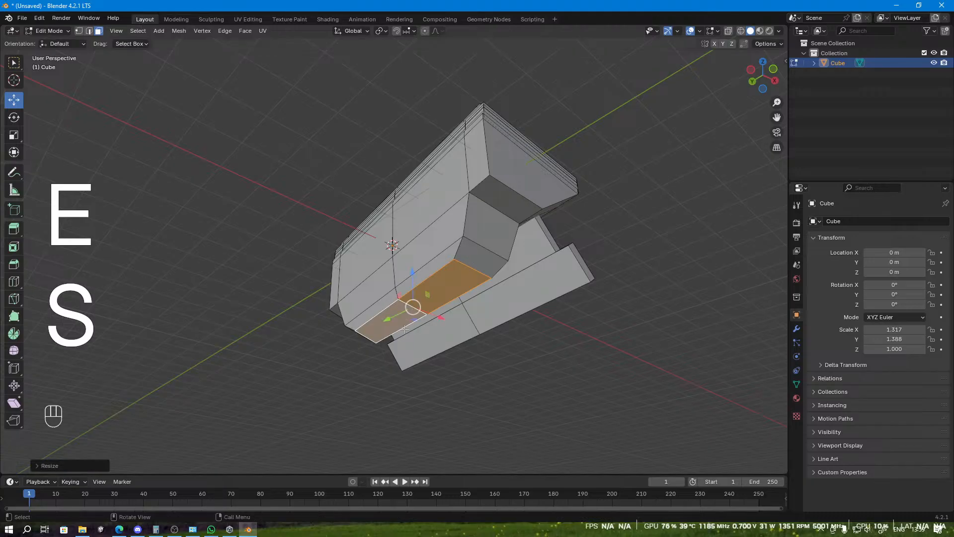
Step: Extrude the bottom faces in place repeatedly while trying to rescale them, and extrude them downward as a straight block
key(e)
key(s)
click(405, 342)
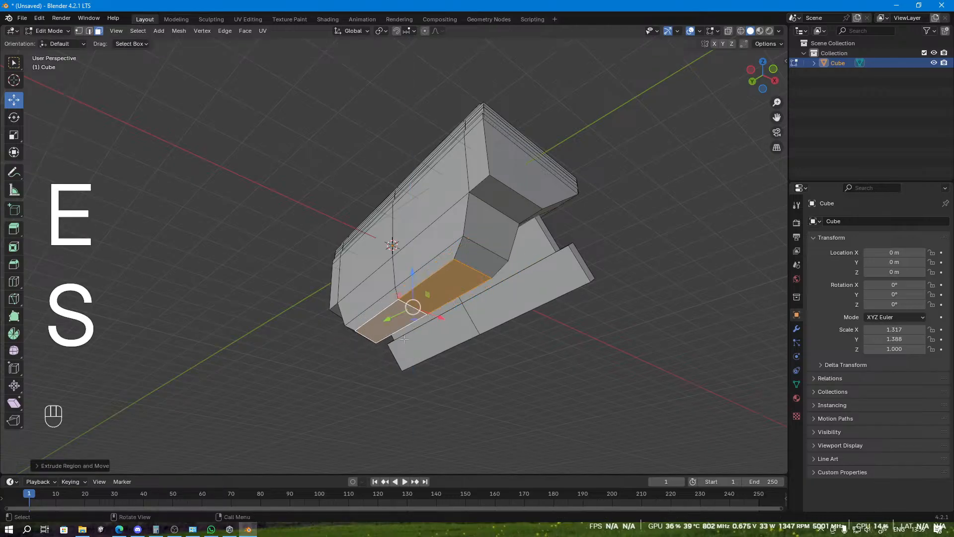
key(e)
key(s)
click(404, 349)
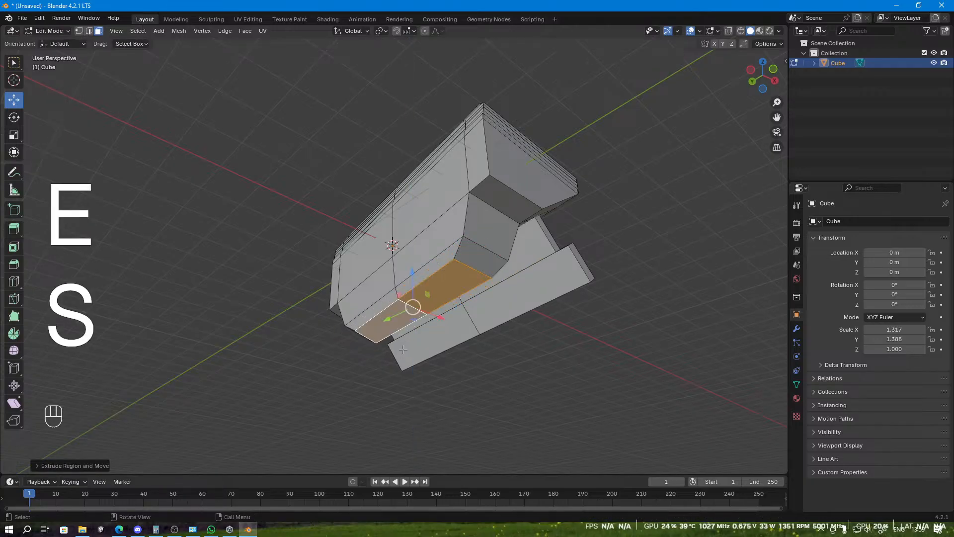
key(e)
key(s)
click(403, 353)
key(e)
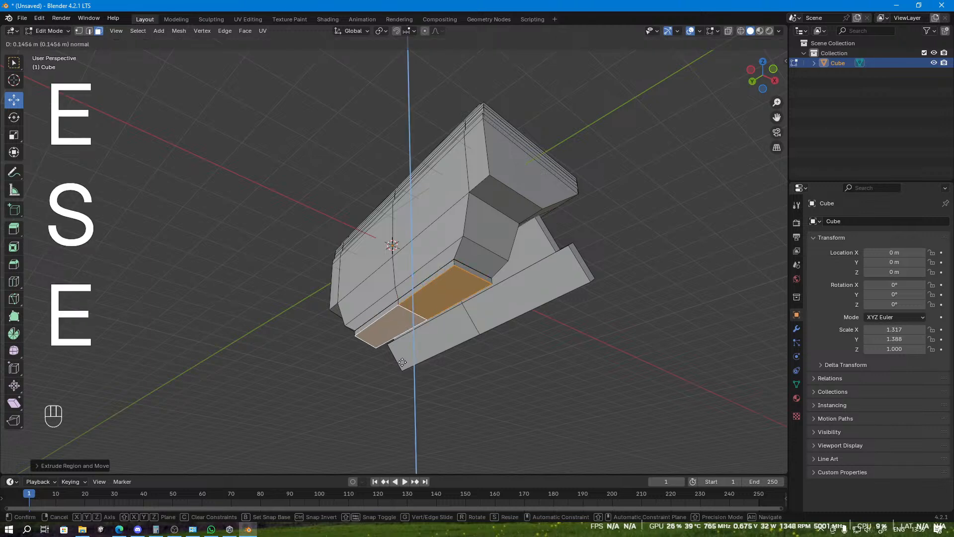
click(406, 384)
Step: Extrude the block's bottom faces in place, scale them slightly smaller, and extrude them downward as a stepped block
key(e)
key(s)
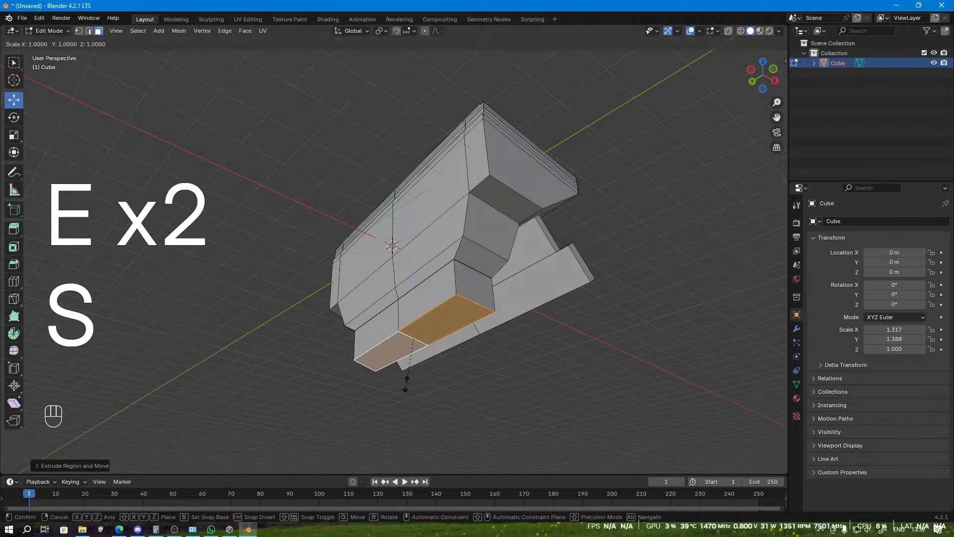
click(407, 377)
key(e)
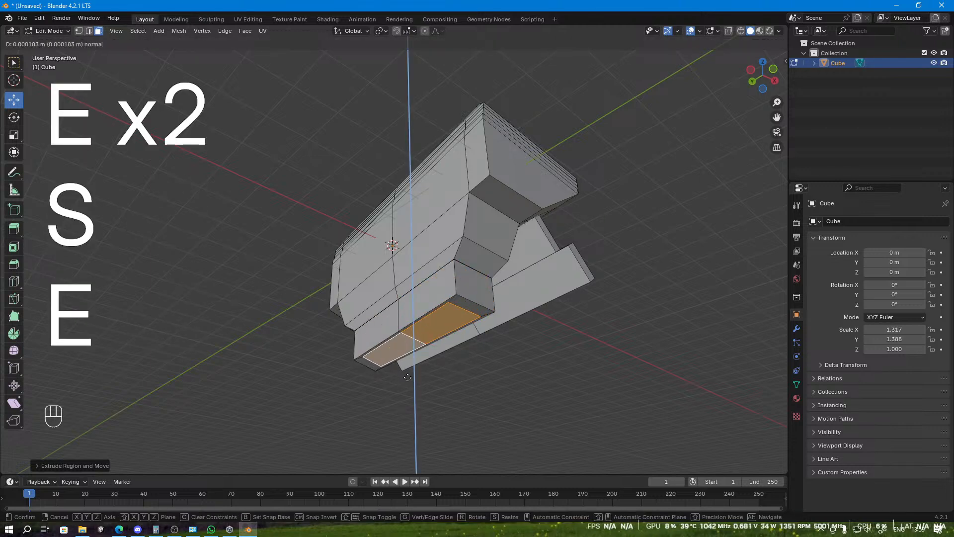
click(423, 379)
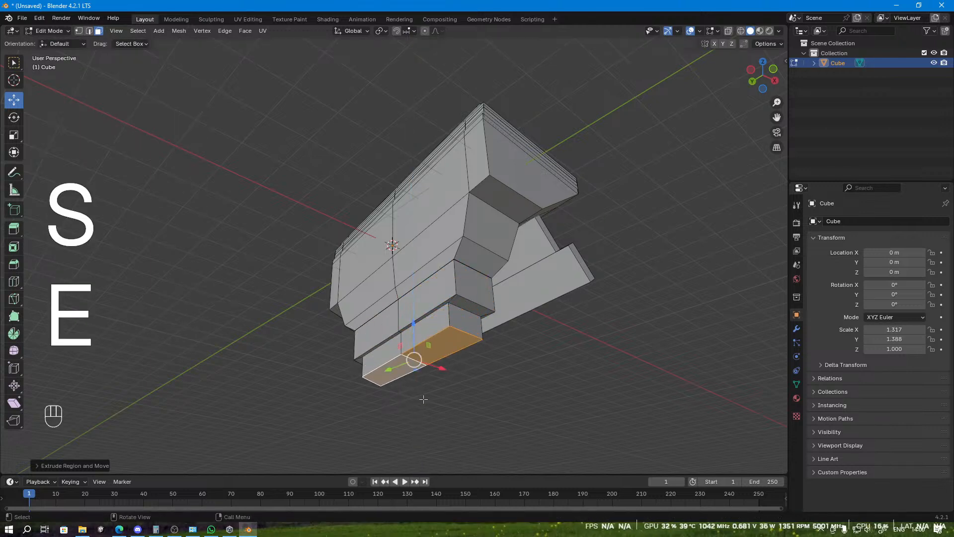
Step: Extrude the lowest faces in place, scale them smaller, and extrude them downward into a longer column section
key(e)
key(s)
click(423, 368)
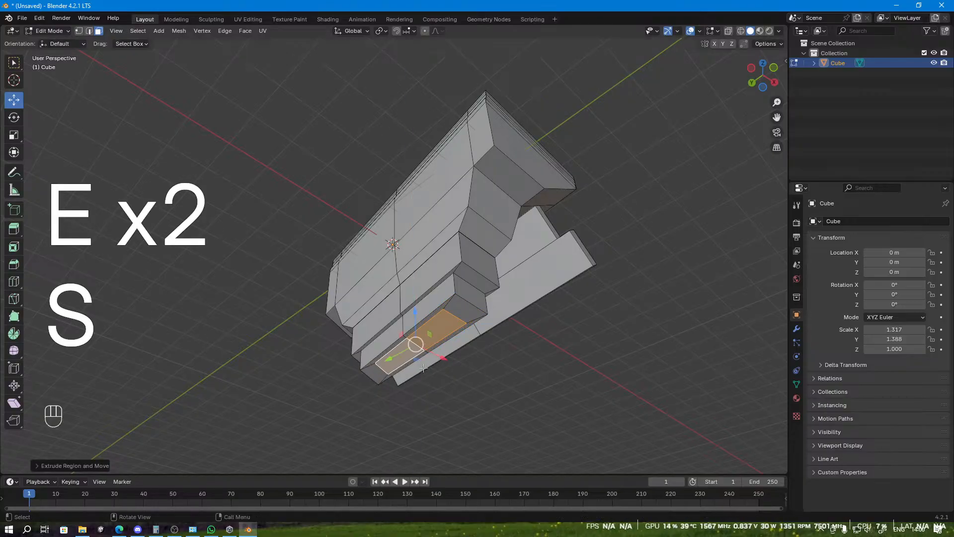
key(e)
click(440, 417)
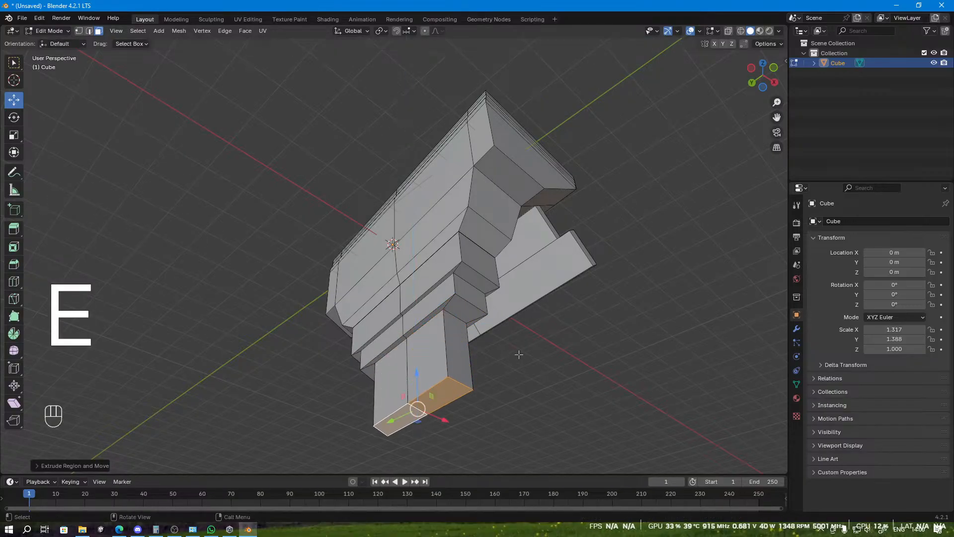
Step: Scale up the bottom faces of the column to flare its lower end
middle_drag(441, 416, 485, 379)
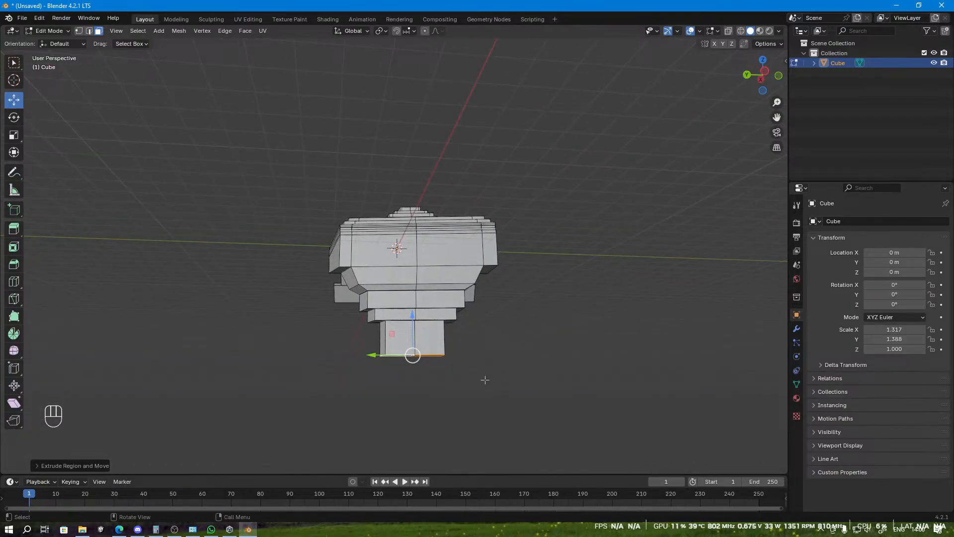
key(s)
click(511, 390)
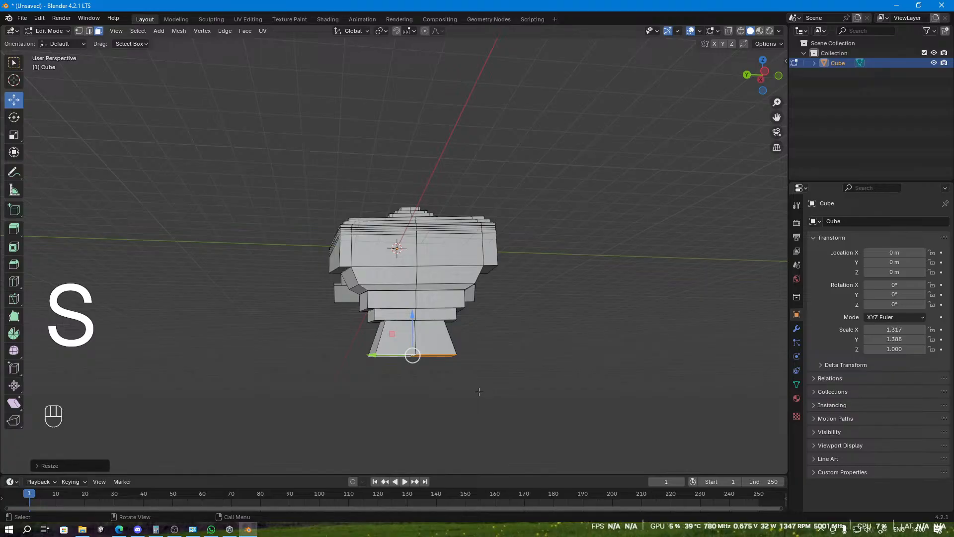
Step: Extrude the flared bottom faces in place, scale them smaller, and extrude a second, longer column section downward
key(e)
key(s)
right_click(464, 387)
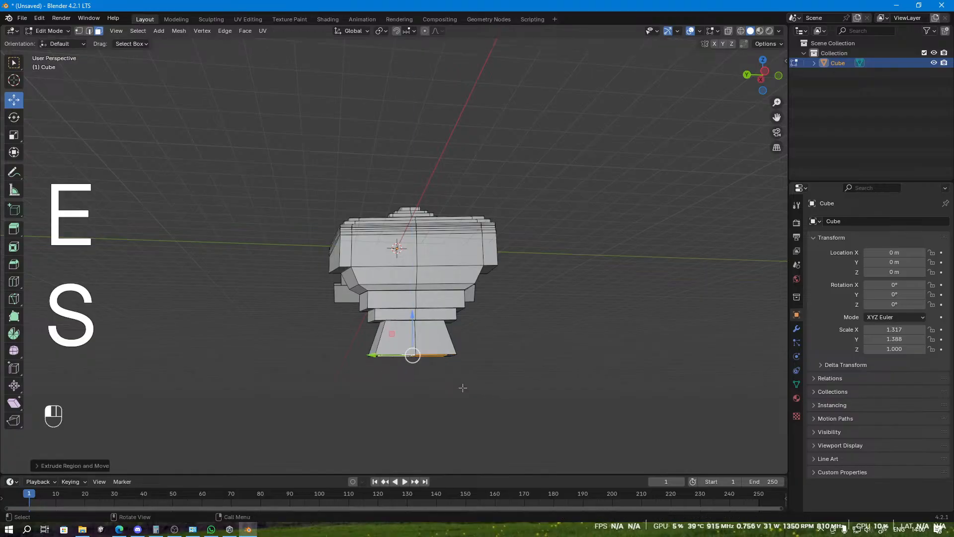
key(e)
click(463, 443)
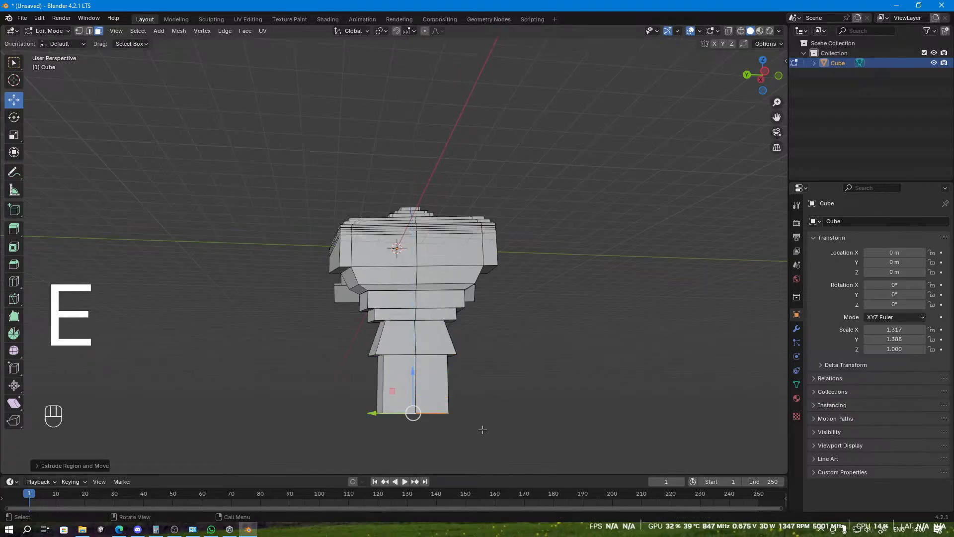
Step: Scale up the bottom faces of the second column section to flare its base
scroll(492, 423, down, 3)
key(s)
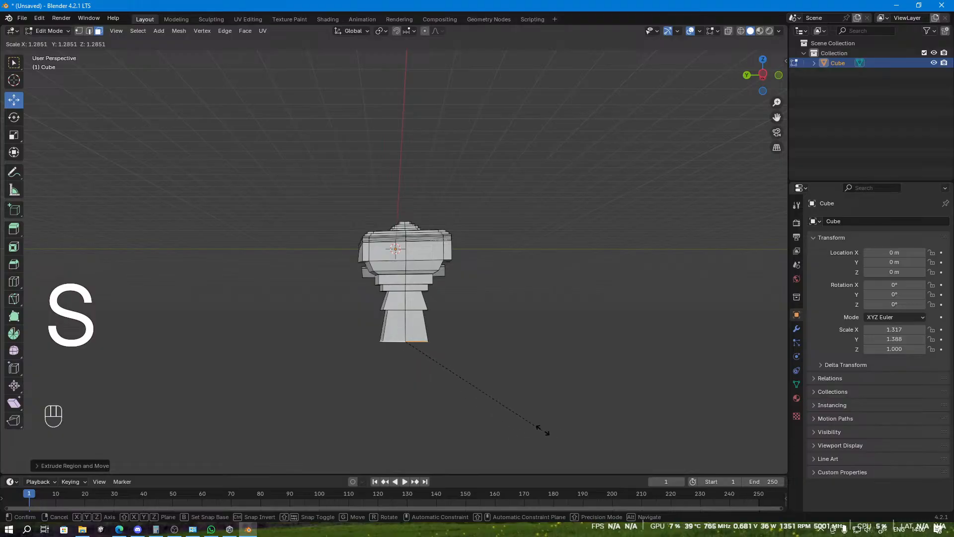
click(555, 432)
middle_drag(524, 344, 484, 302)
Step: Select both large upright faces on the column side of the main body and extrude them slightly outward
key(3)
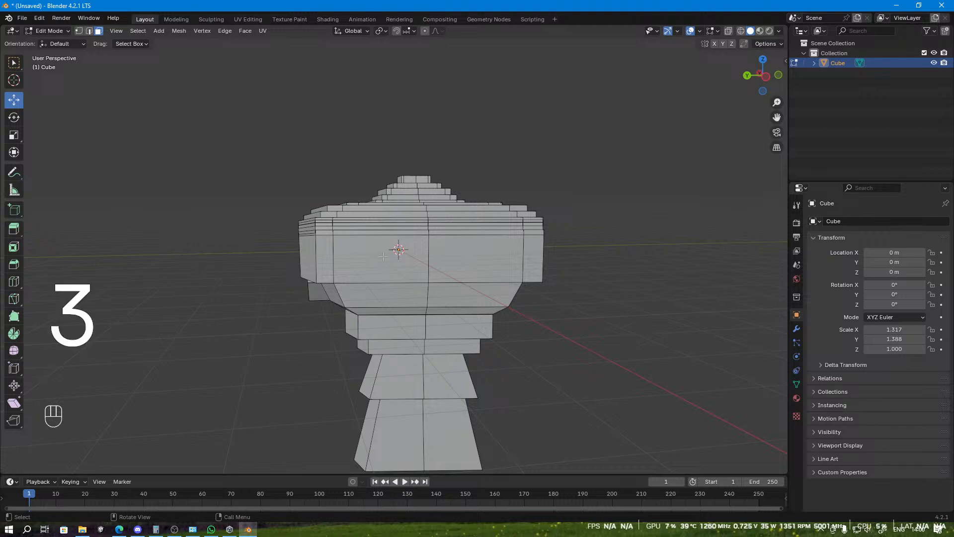
click(383, 256)
shift+click(474, 257)
middle_drag(475, 257, 470, 312)
key(e)
click(520, 301)
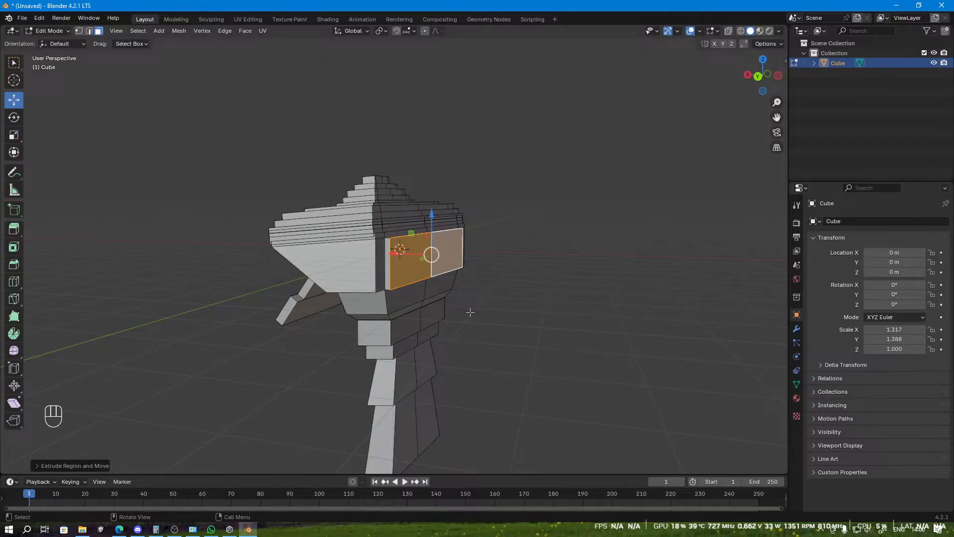
Step: Select the two sloping faces directly beneath the extruded panel and extrude them slightly outward
scroll(464, 305, down, 1)
middle_drag(458, 300, 384, 292)
click(403, 282)
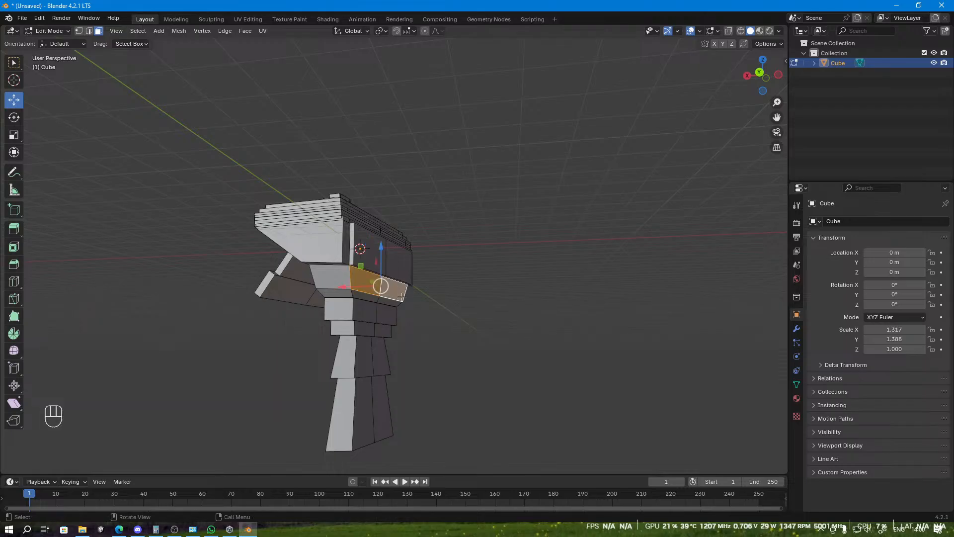
key(e)
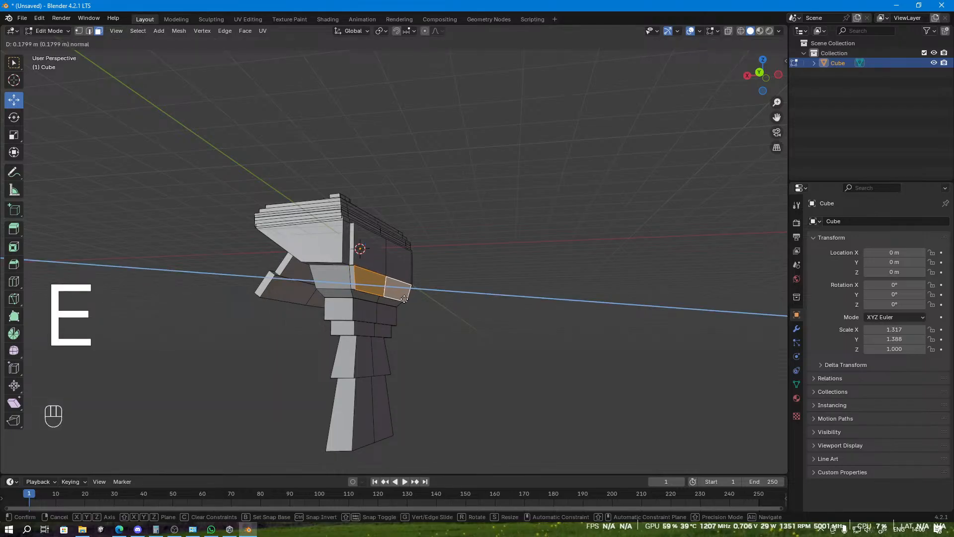
click(403, 298)
middle_drag(437, 303, 403, 275)
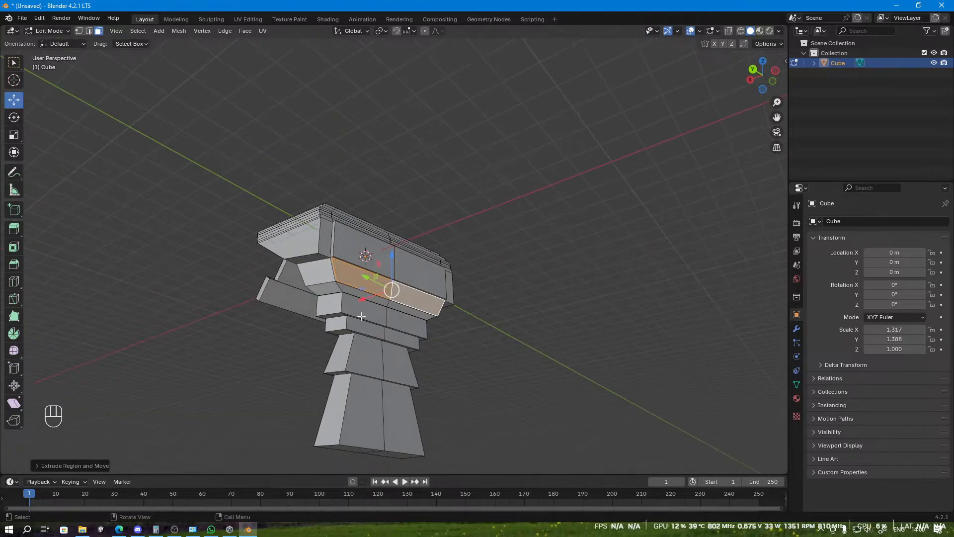
Step: Select the two narrow faces below the sloping panel and extrude them slightly
scroll(373, 308, up, 3)
shift+middle_drag(347, 342, 343, 284)
click(333, 270)
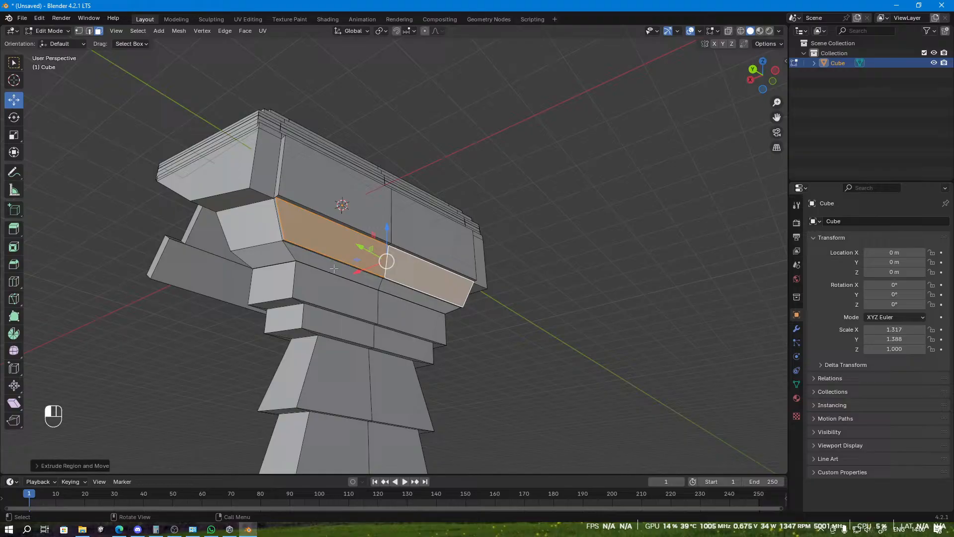
shift+click(409, 296)
key(e)
click(404, 295)
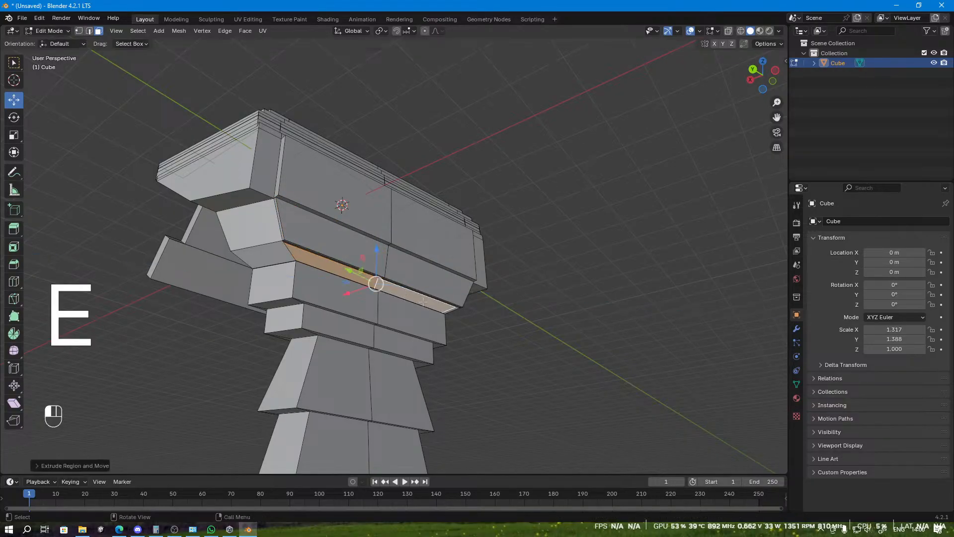
Step: Try extruding a single side face of the stepped block below the main body repeatedly
click(616, 336)
middle_drag(616, 336, 412, 305)
key(e)
key(e)
key(e)
key(e)
key(e)
key(e)
key(e)
key(e)
key(e)
key(e)
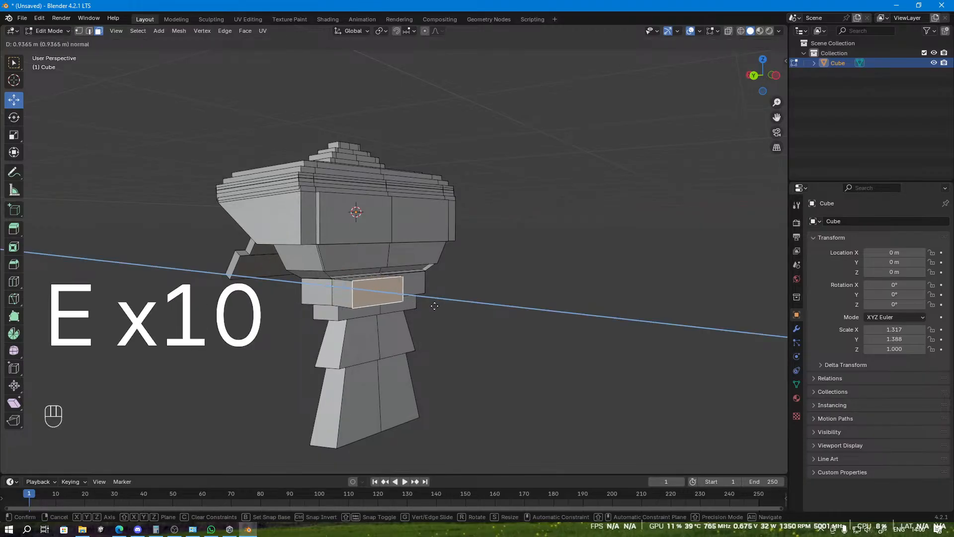
click(407, 312)
click(406, 294)
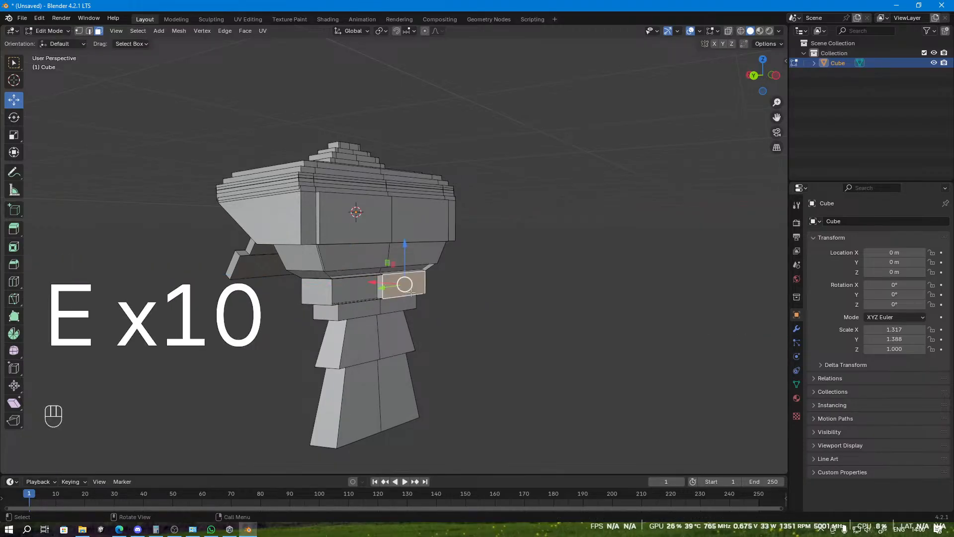
key(e)
click(404, 293)
Step: Select both bottom faces of the lowest column section, extrude them in place, scale them smaller, and extrude them downward
middle_drag(403, 293, 479, 344)
shift+click(368, 357)
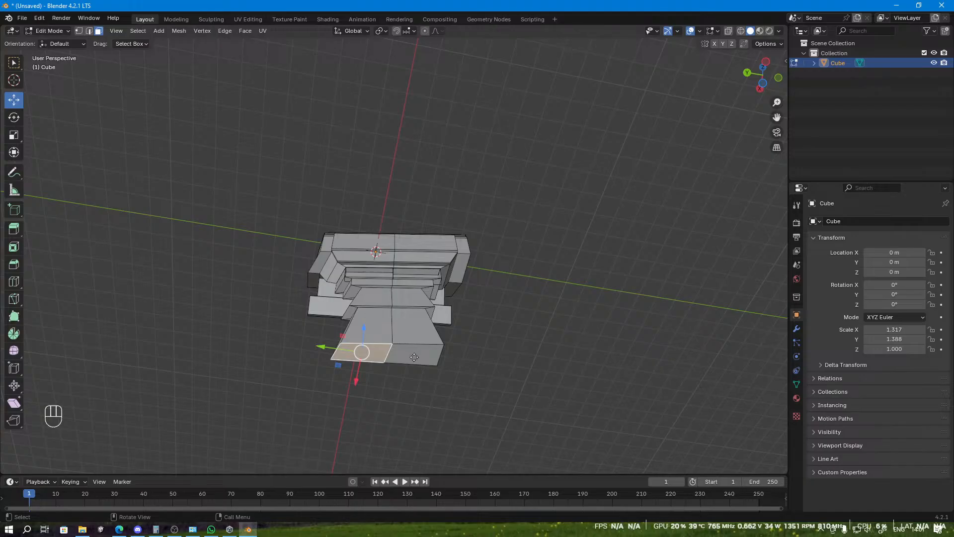
key(e)
click(414, 356)
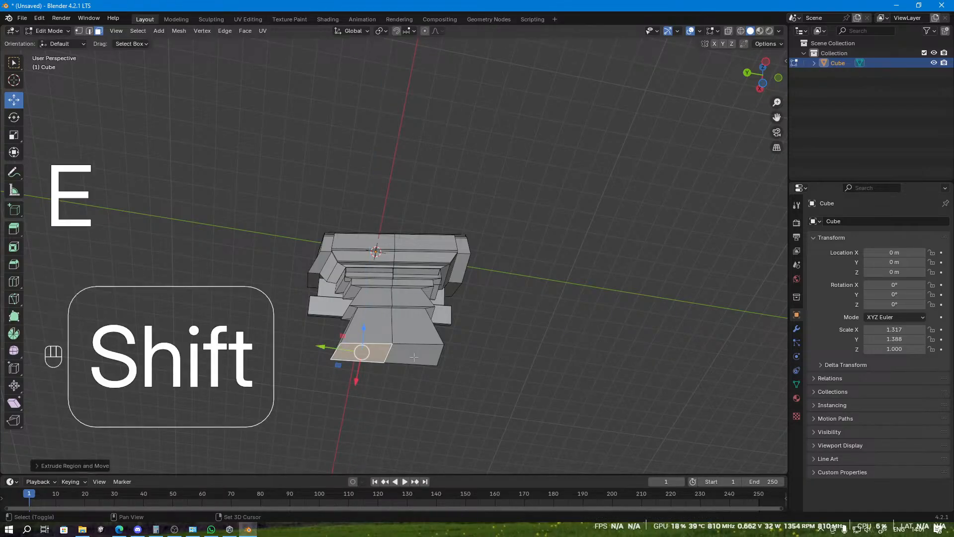
key(s)
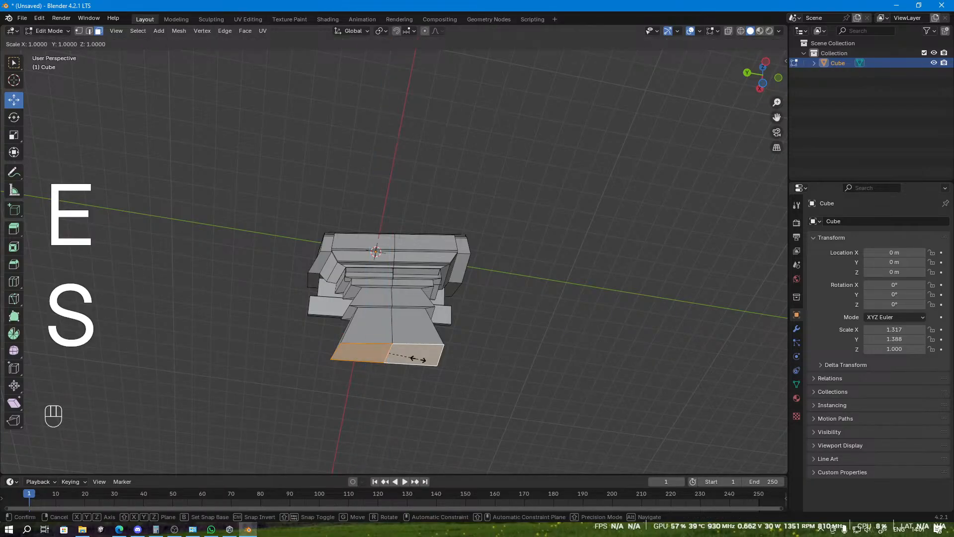
click(410, 358)
key(e)
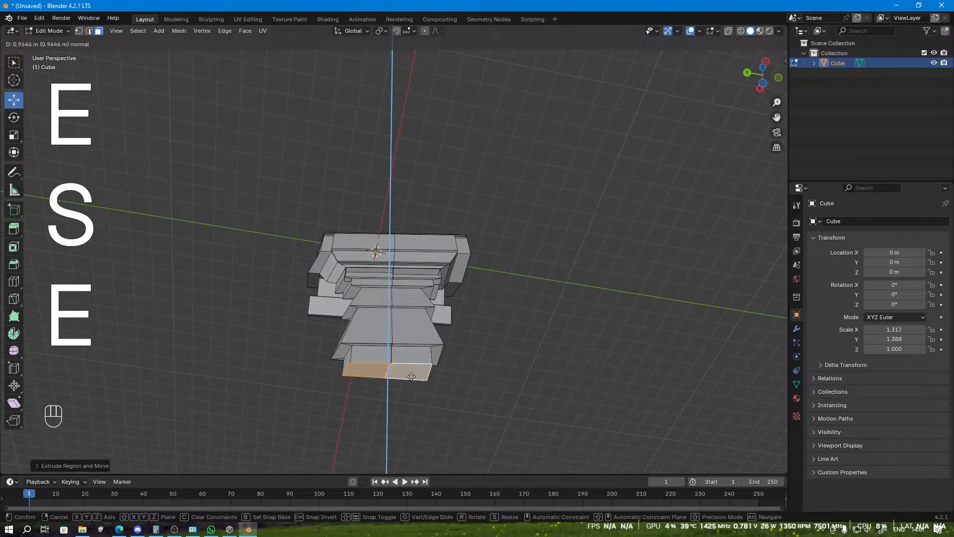
click(496, 367)
Step: Try scaling the centre edge of the column's bottom in edge selection mode
key(2)
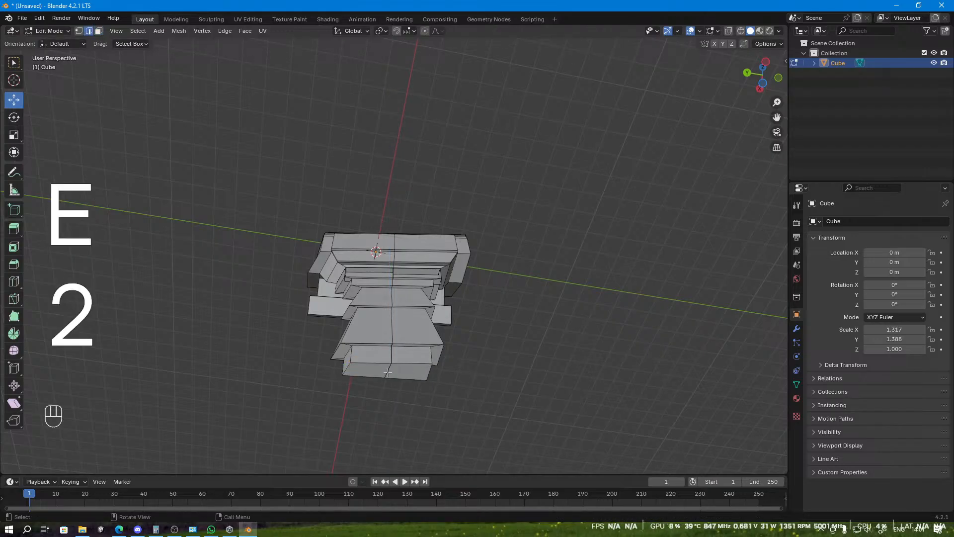
key(s)
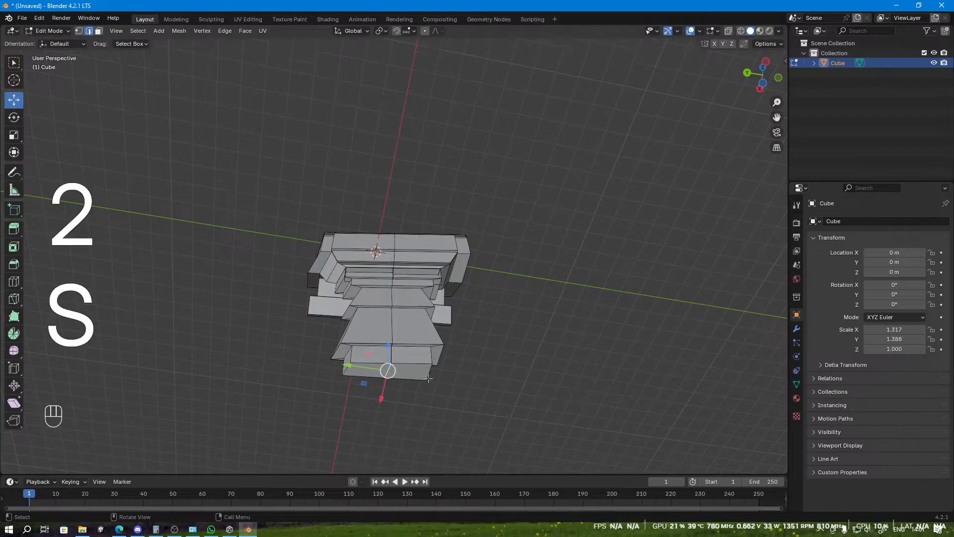
Step: Select the underside faces at both outer ends of the main body and extrude them downward into two arms
middle_drag(547, 377, 292, 257)
key(3)
click(454, 236)
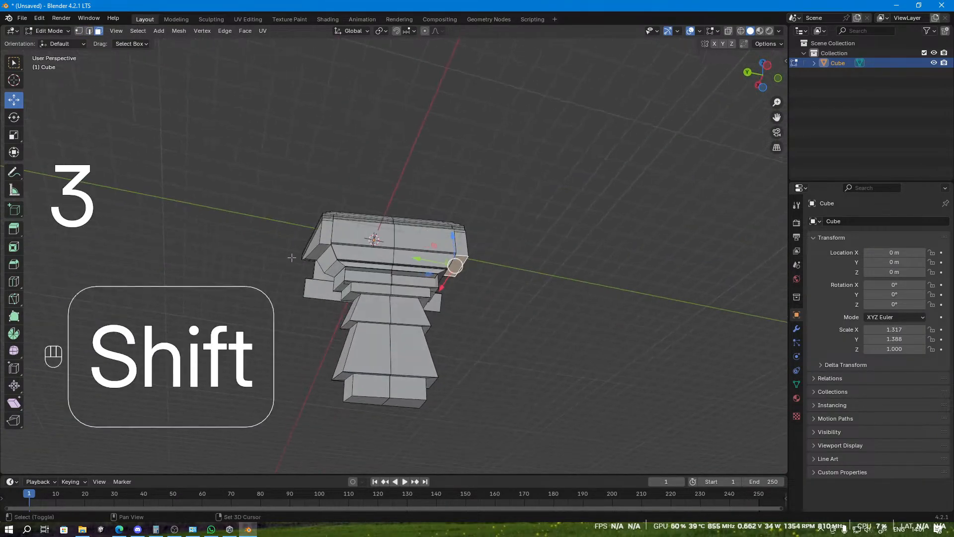
shift+click(315, 254)
key(e)
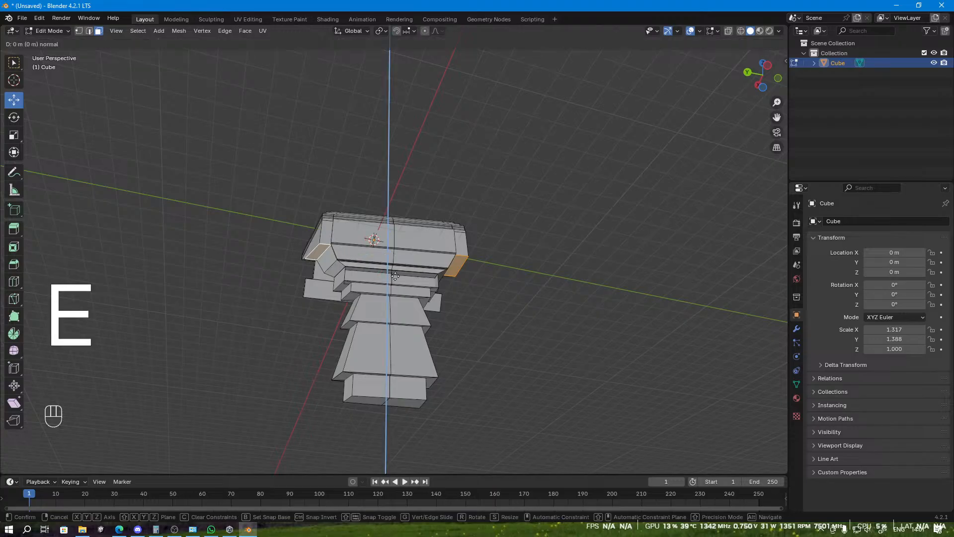
click(392, 328)
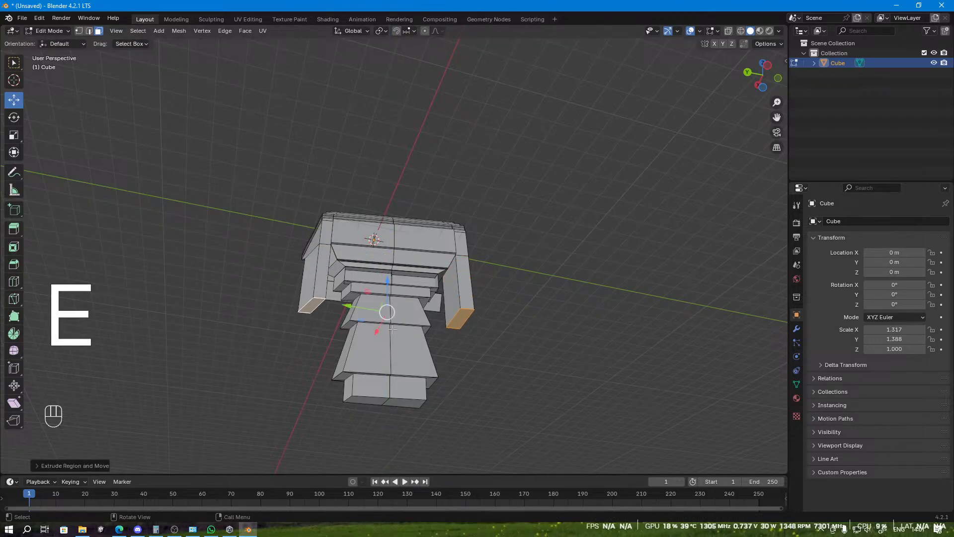
Step: Lengthen both arms downward by extruding their end faces several more times in short segments
key(e)
key(s)
right_click(392, 332)
middle_drag(457, 335, 457, 380)
key(e)
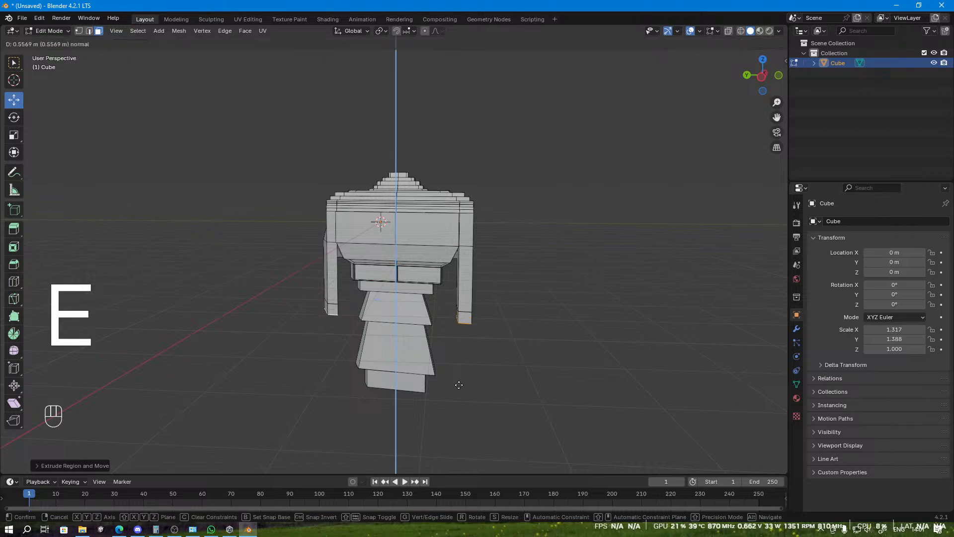
click(459, 386)
key(e)
key(e)
click(461, 398)
key(e)
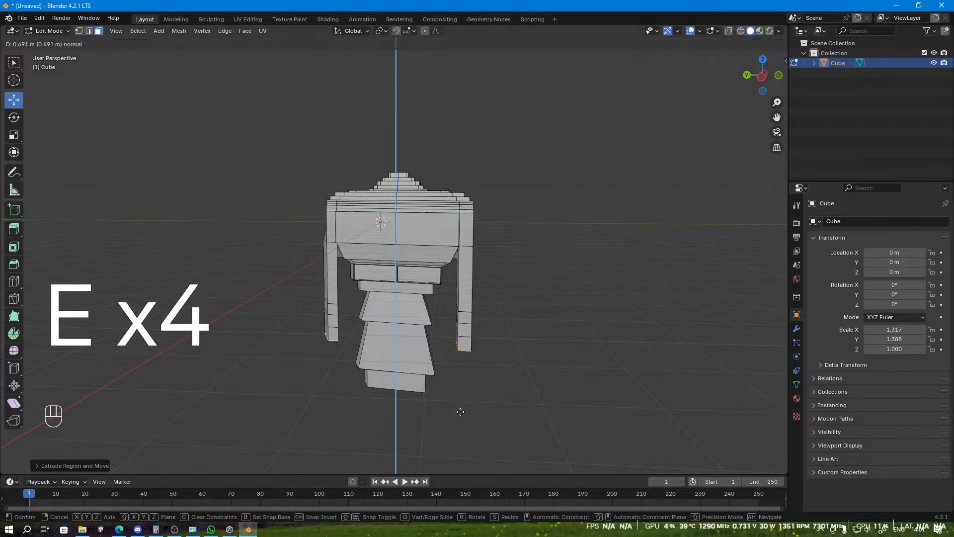
click(461, 415)
Step: Select the full ring of upward-facing faces on one upper tier of the stepped top, around the central block
middle_drag(486, 355, 430, 394)
scroll(431, 394, up, 2)
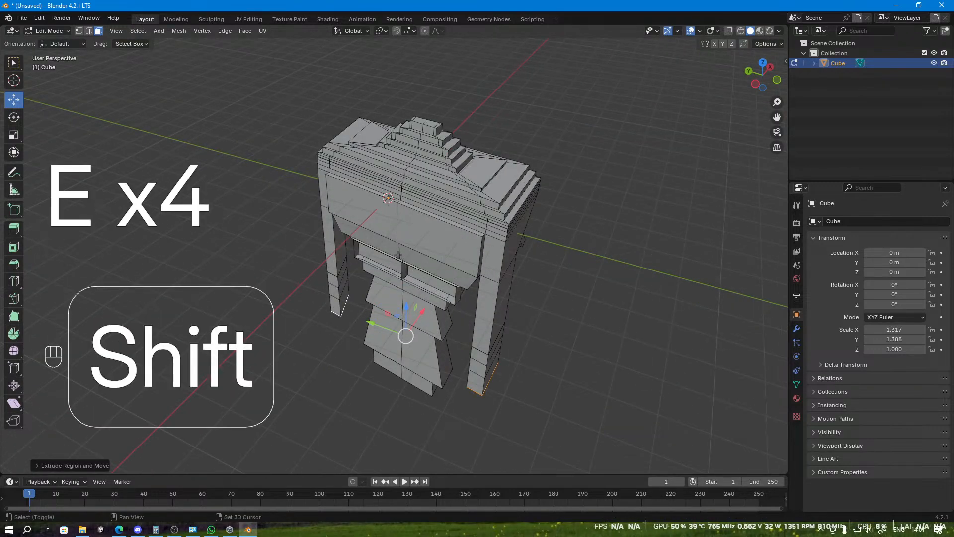
scroll(423, 390, up, 4)
shift+middle_drag(423, 238, 448, 428)
shift+click(376, 401)
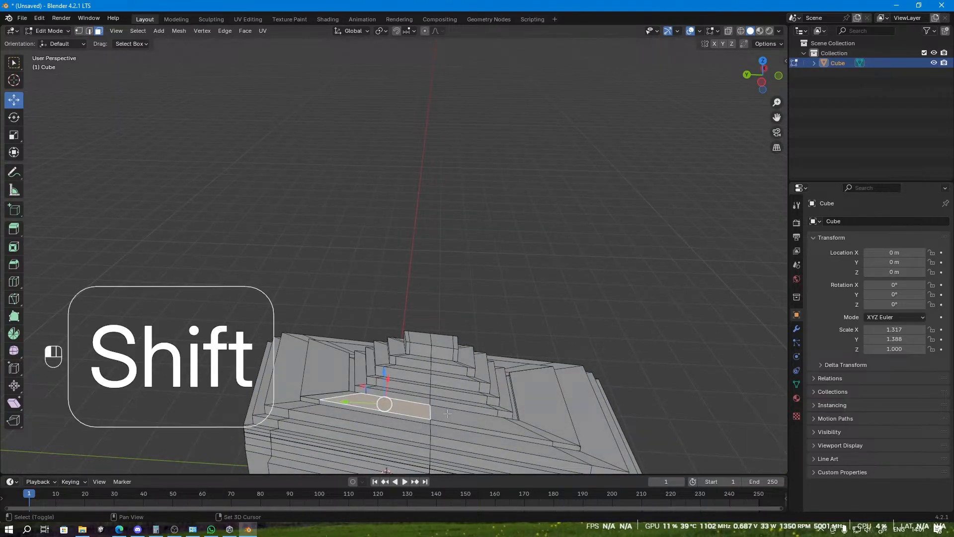
middle_drag(430, 395, 458, 356)
scroll(472, 398, down, 2)
click(412, 380)
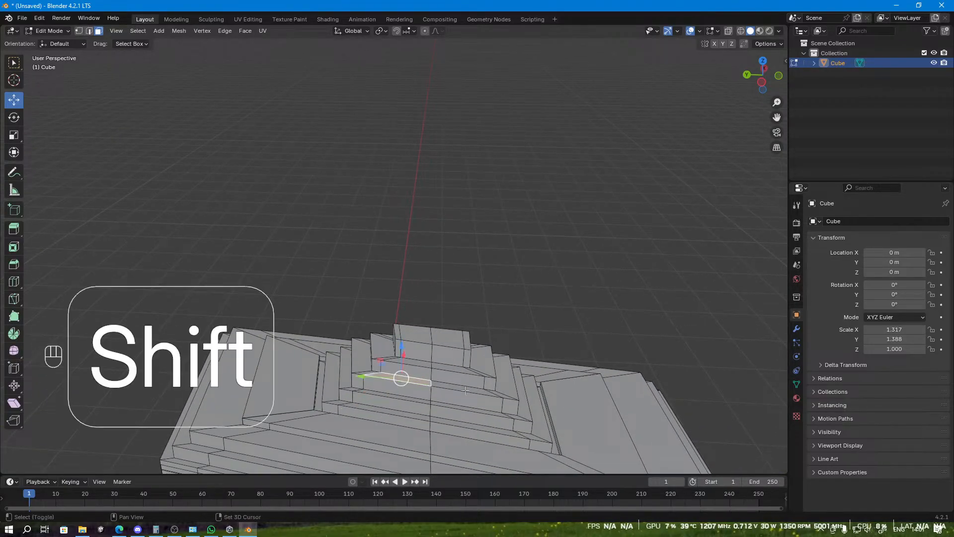
shift+click(509, 386)
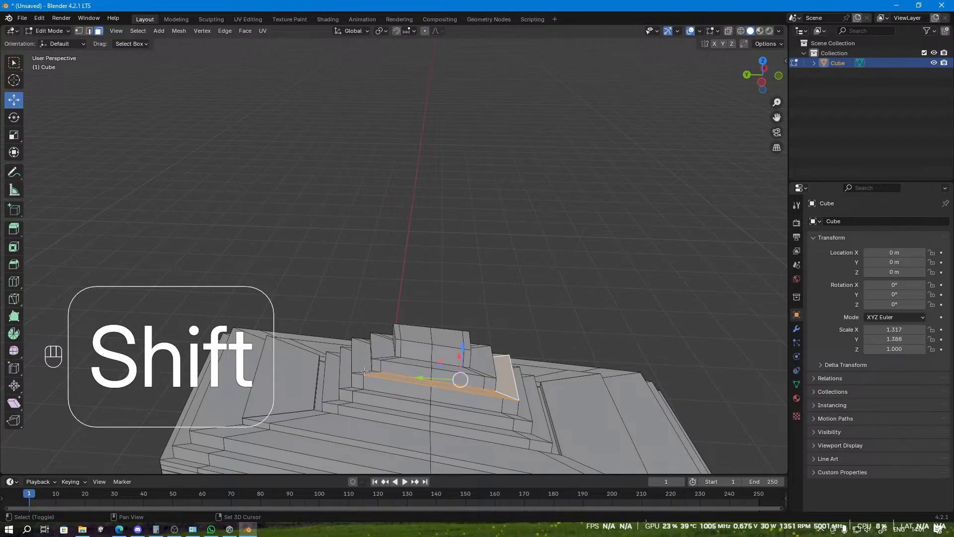
middle_drag(361, 359, 442, 341)
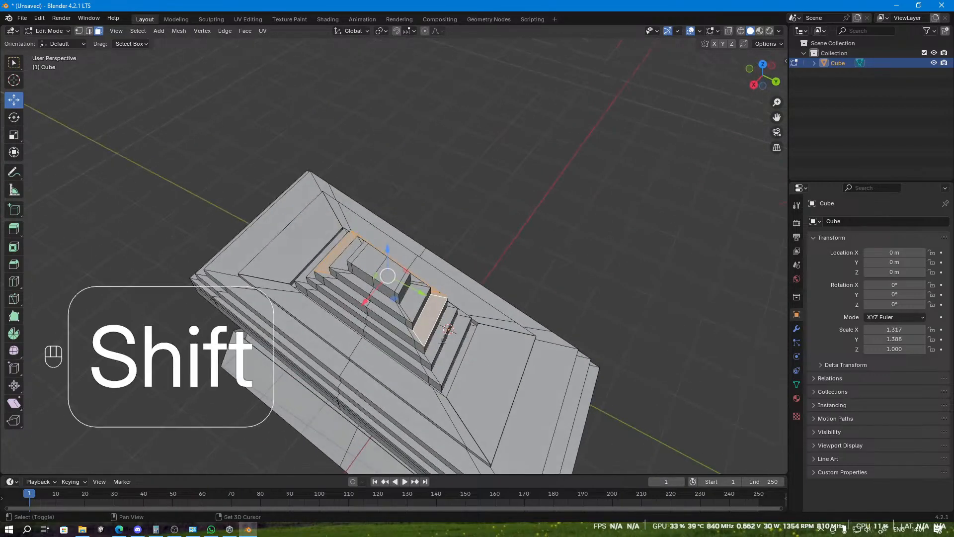
shift+click(390, 332)
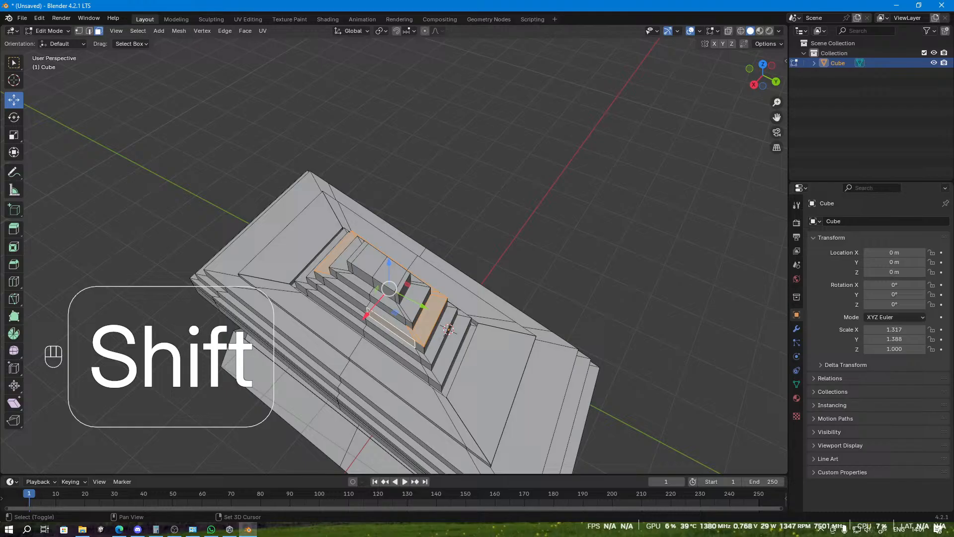
ctrl+click(401, 329)
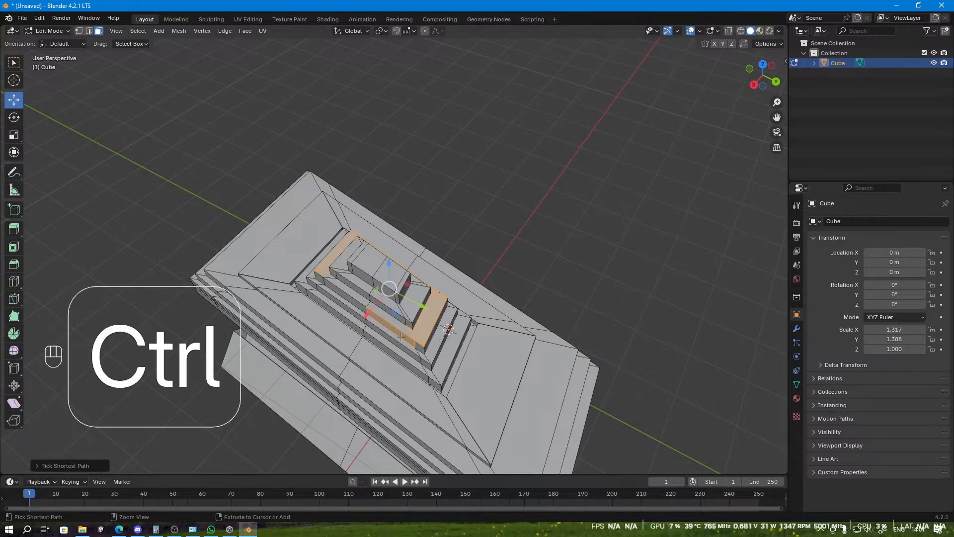
shift+click(378, 311)
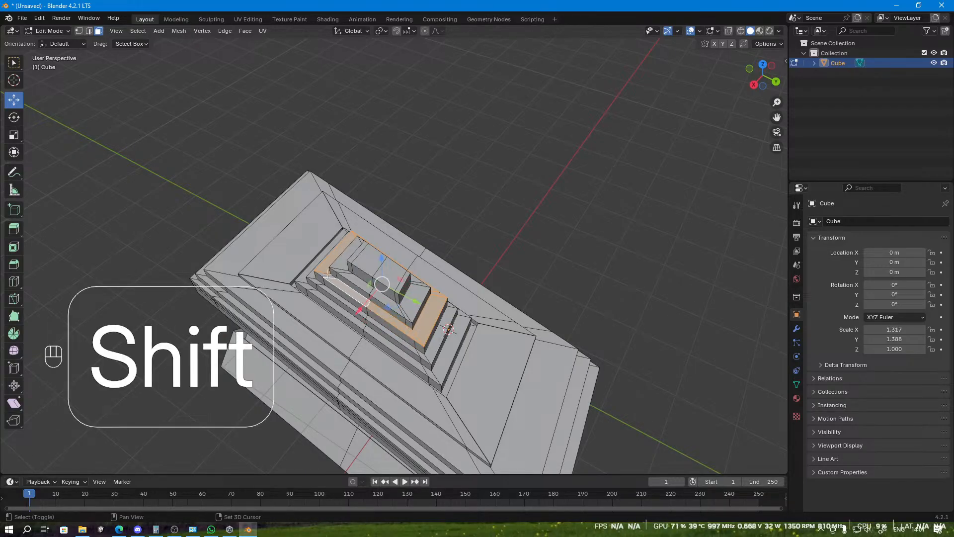
middle_drag(325, 275, 527, 294)
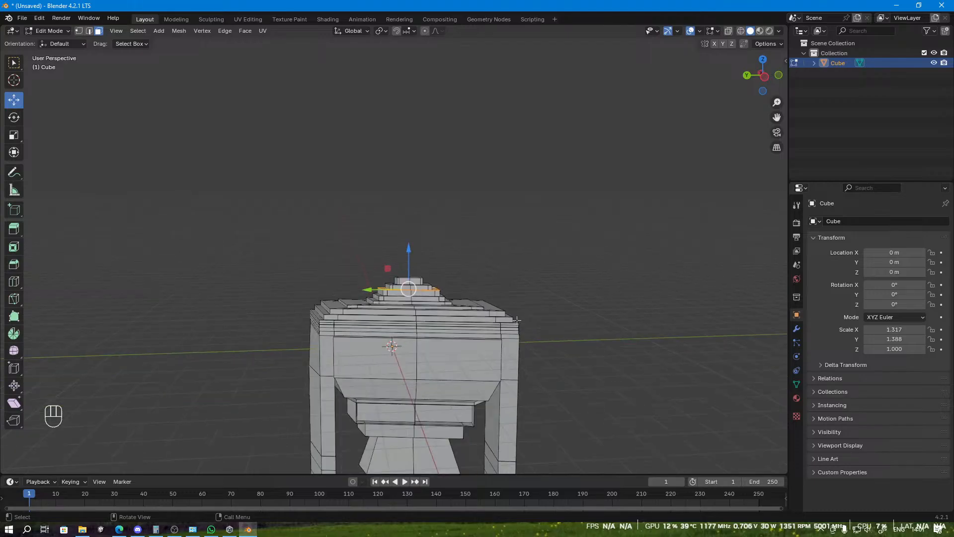
Step: Extrude the selected ring of faces upward and scale its top outward into a flaring neck
key(e)
click(501, 265)
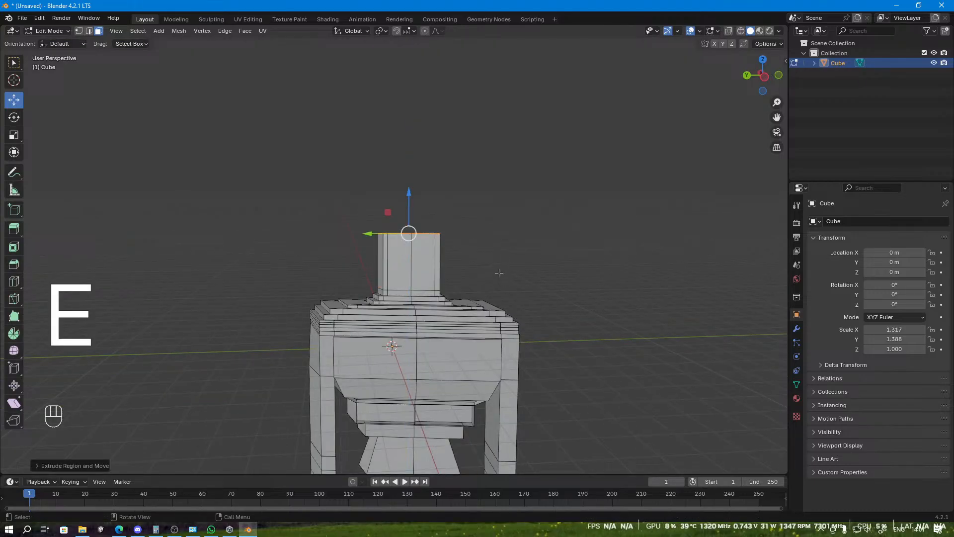
key(s)
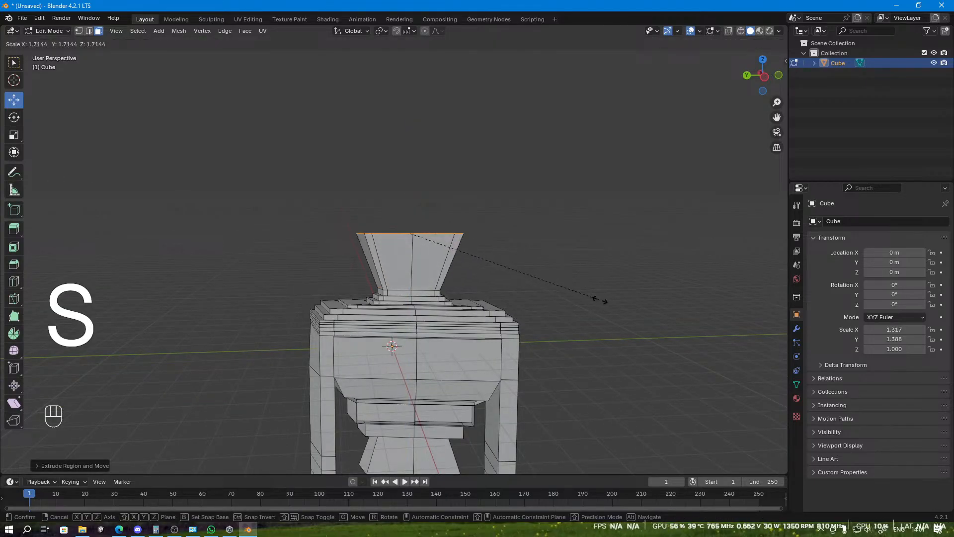
click(630, 313)
Step: Extrude the flared top straight upward in two tiers, scaling the start of the upper tier slightly smaller
key(e)
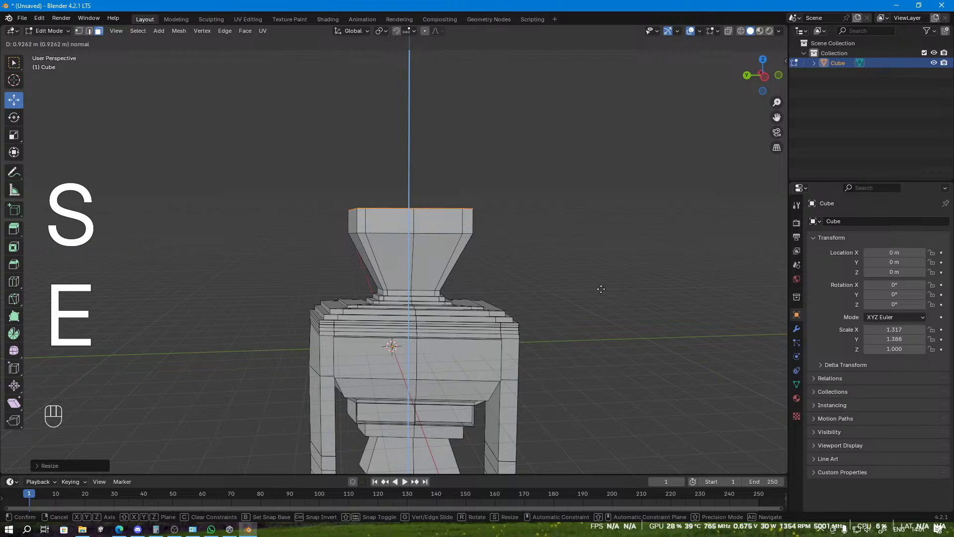
click(602, 287)
key(e)
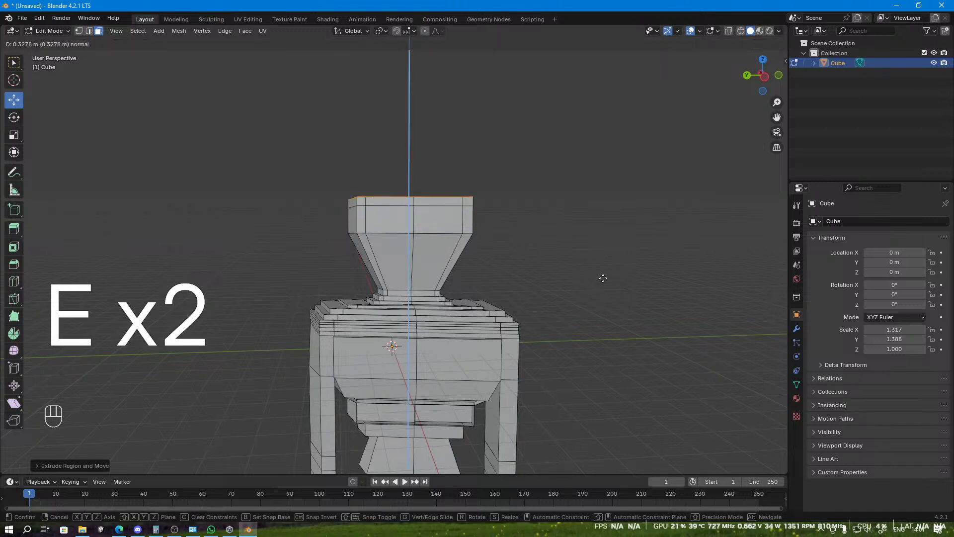
key(s)
right_click(603, 274)
key(e)
key(s)
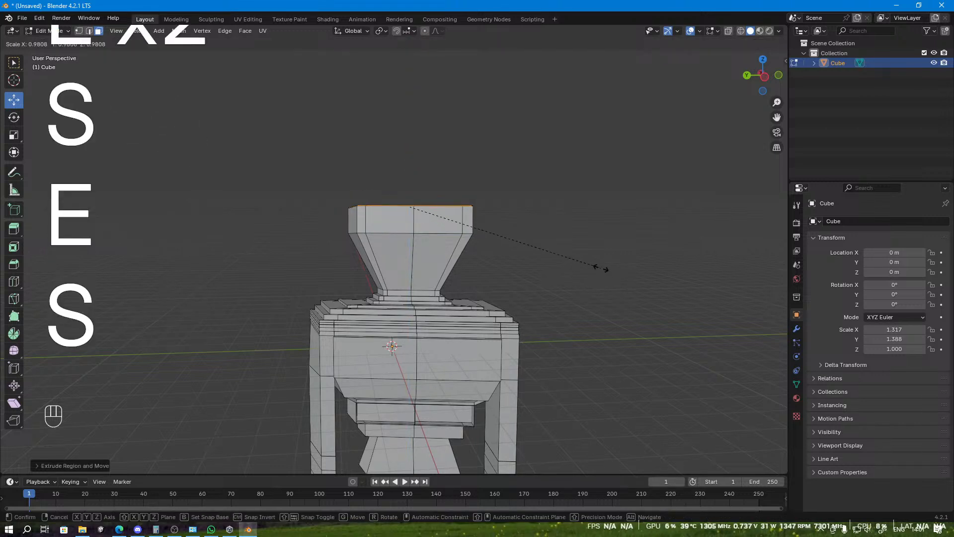
click(599, 267)
key(e)
click(605, 249)
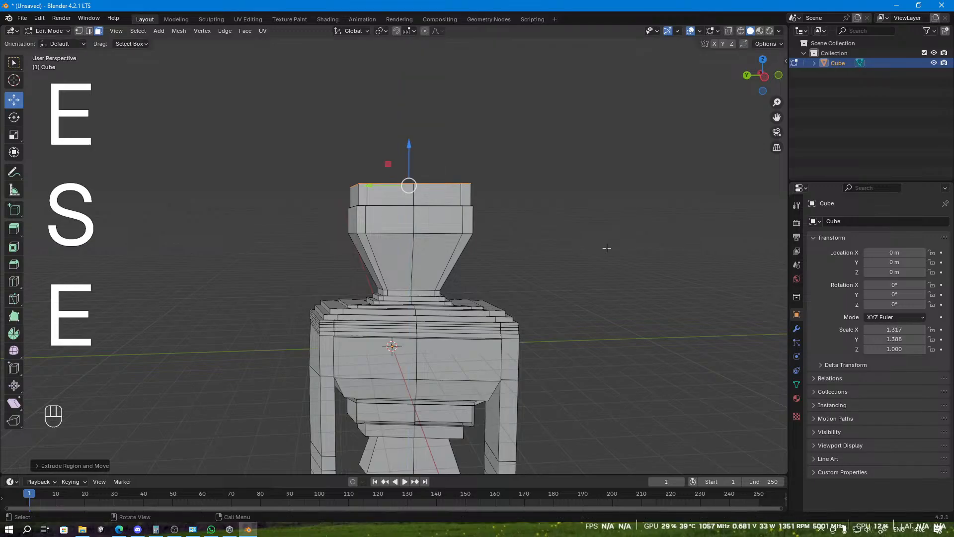
Step: Taper the head's top into a sloping roof by repeatedly extruding its faces slightly and scaling them inward
key(e)
key(s)
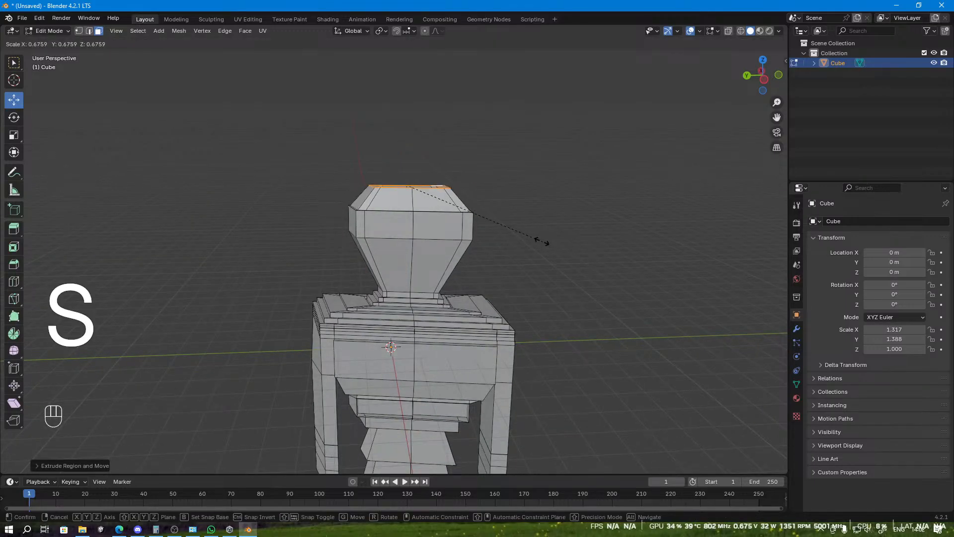
click(486, 222)
key(e)
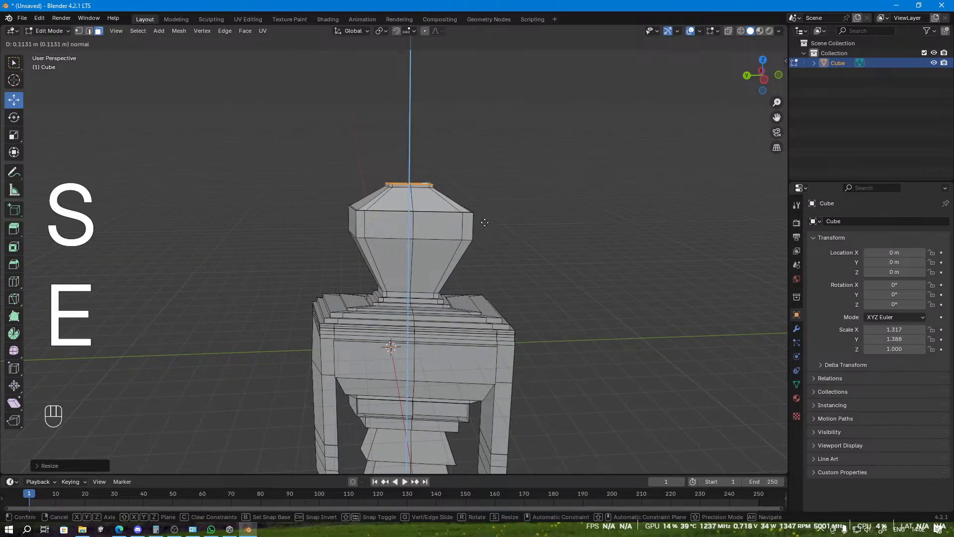
click(484, 222)
key(s)
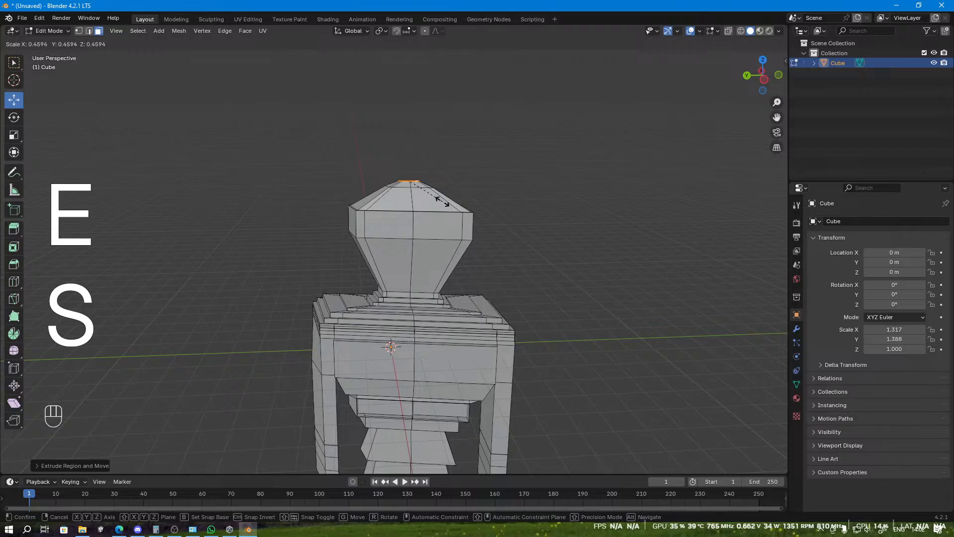
click(447, 206)
key(e)
click(455, 208)
key(s)
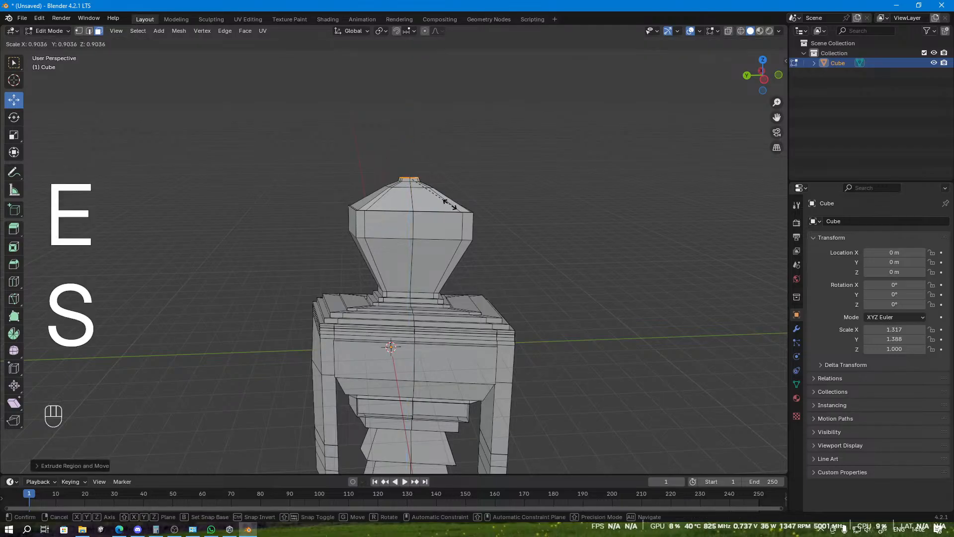
click(428, 190)
Step: Extrude the small faces at the roof's peak upward and scale them down into a pointed spike
key(e)
key(s)
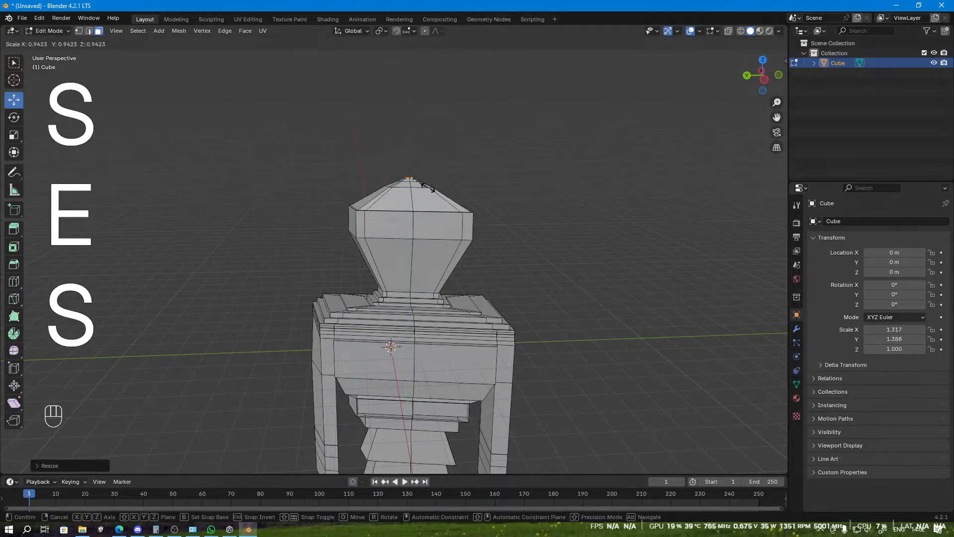
key(e)
click(426, 175)
key(e)
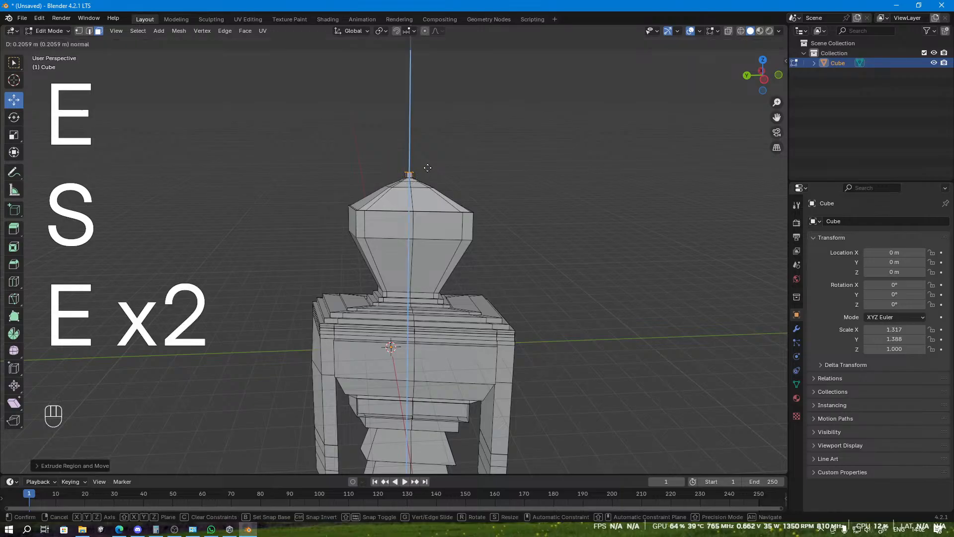
click(420, 167)
key(s)
click(416, 166)
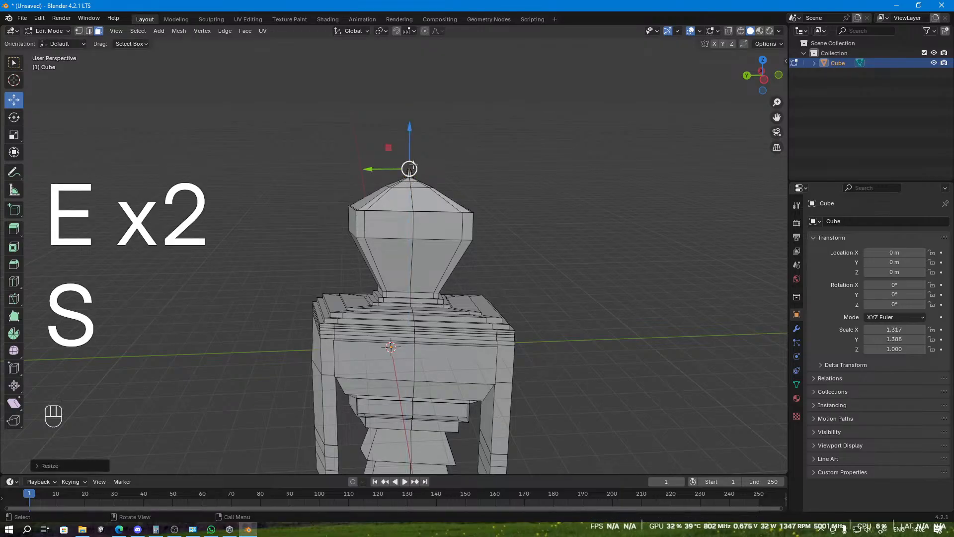
Step: Select the two front faces of the head's vertical band and extrude them inward about 1.6 m
scroll(568, 209, down, 7)
shift+middle_drag(568, 270, 555, 200)
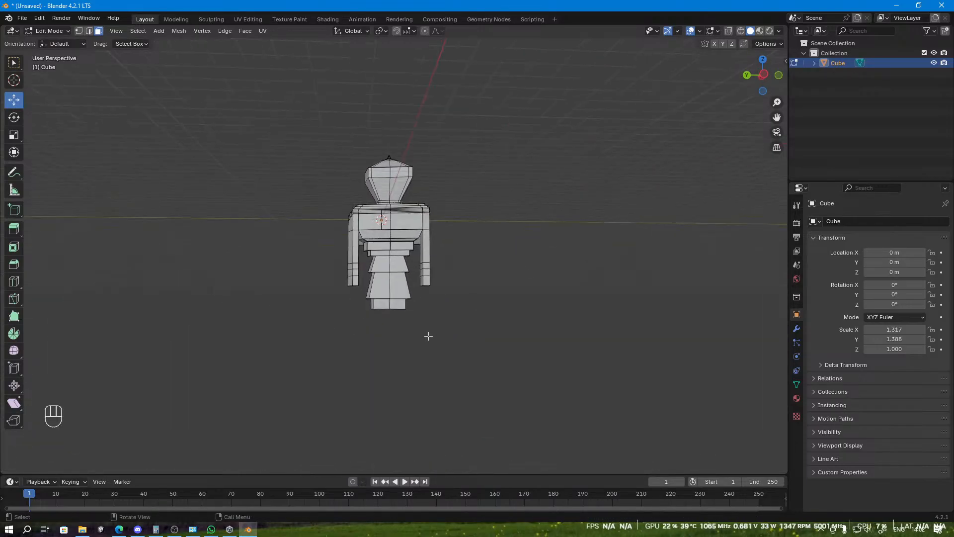
scroll(397, 331, up, 1)
middle_drag(378, 318, 477, 356)
scroll(441, 236, up, 3)
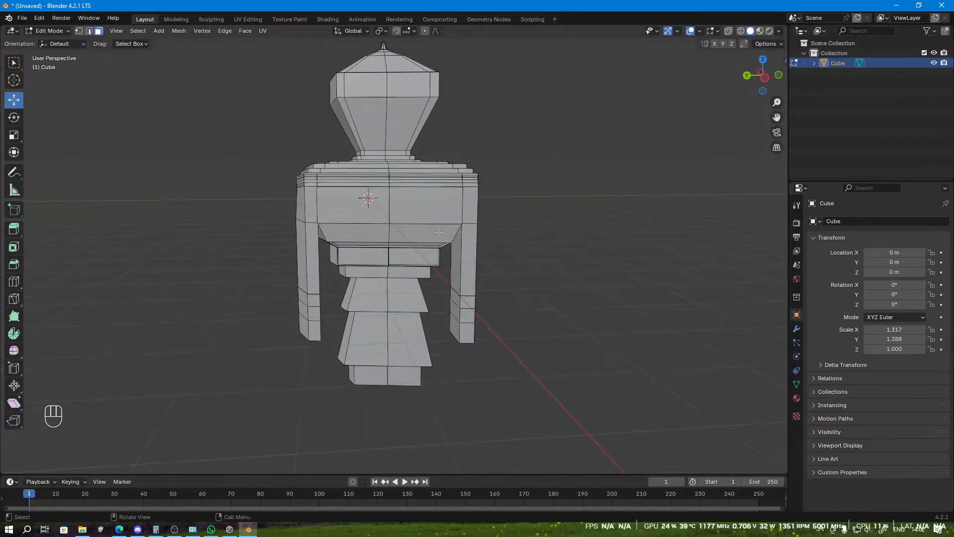
shift+middle_drag(440, 236, 465, 335)
scroll(416, 197, up, 2)
click(391, 164)
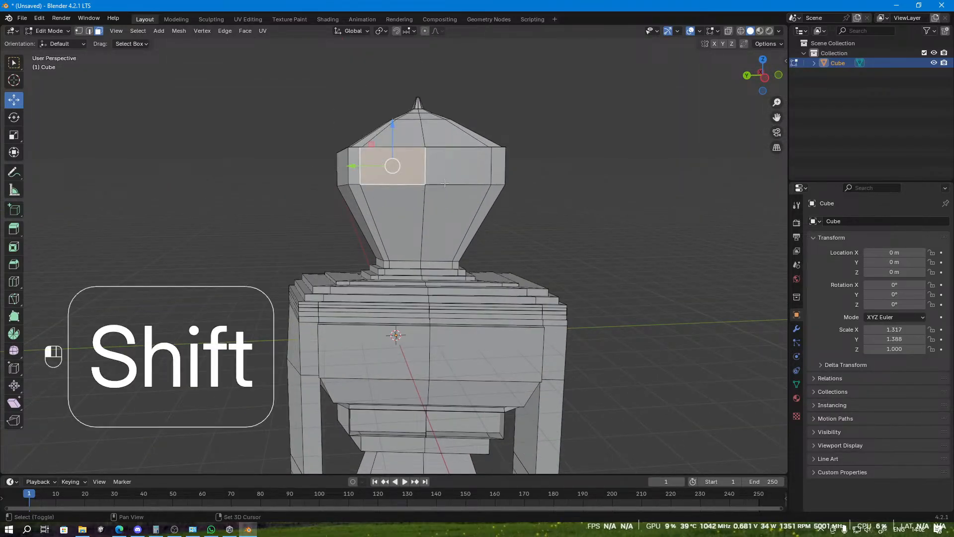
shift+click(446, 187)
key(e)
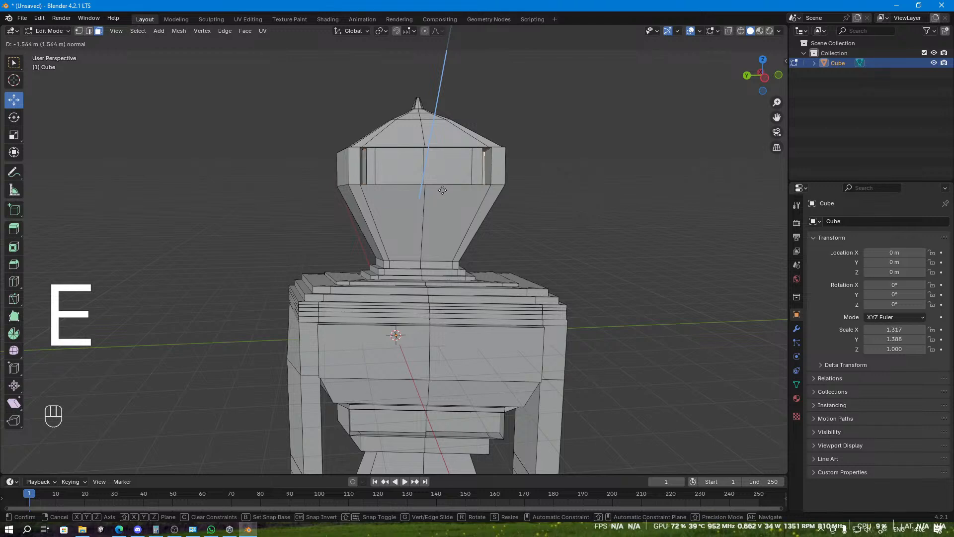
click(443, 187)
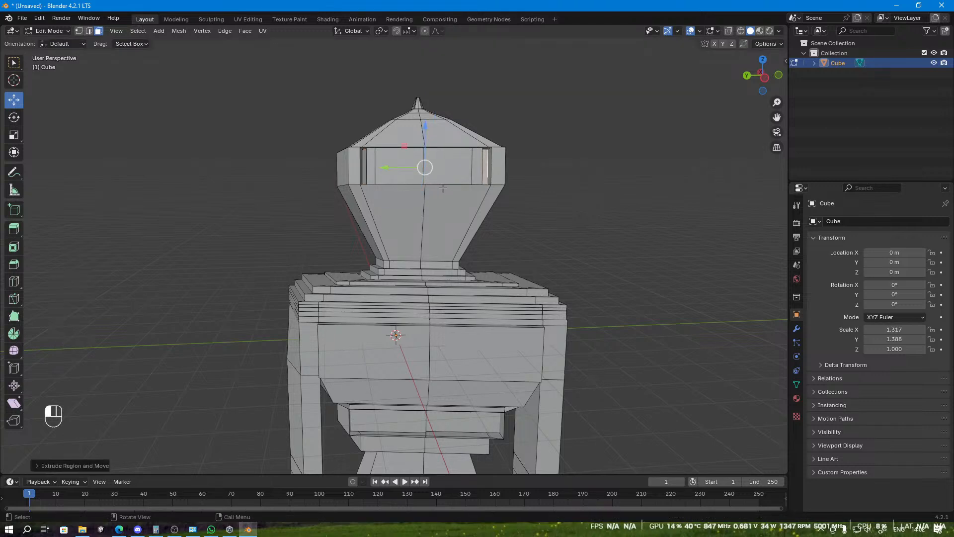
Step: Select the outer side faces of the head and try extruding them along the global Y axis
click(357, 174)
middle_drag(356, 174, 497, 204)
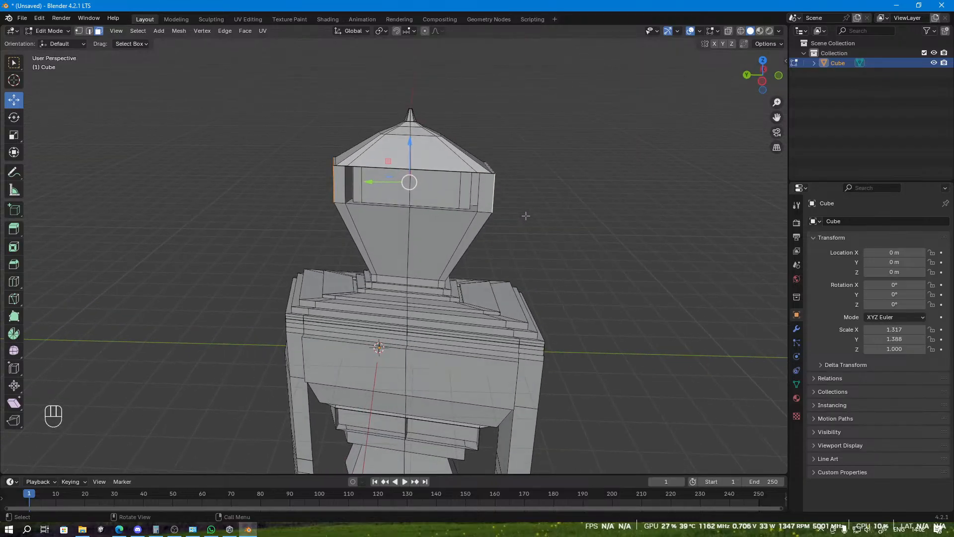
key(e)
right_click(541, 216)
key(e)
key(y)
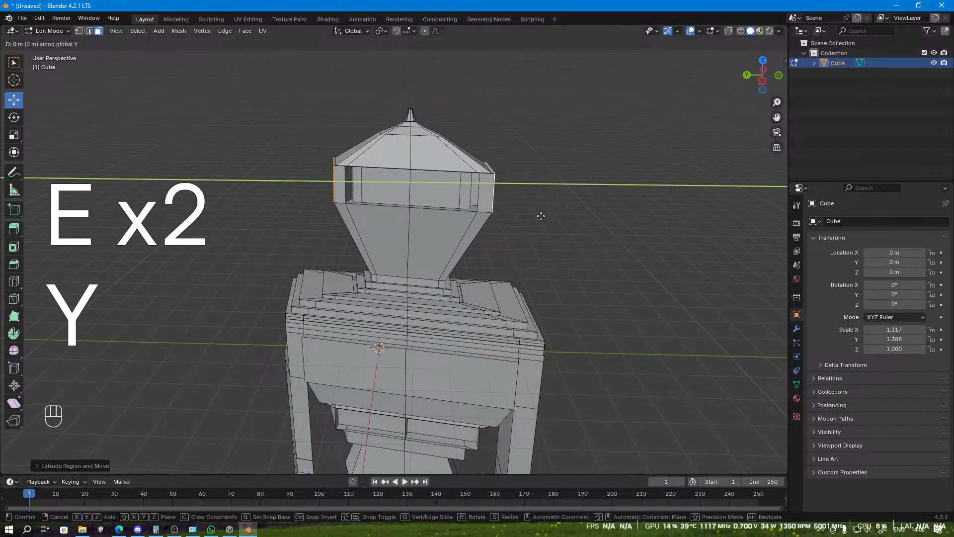
click(549, 219)
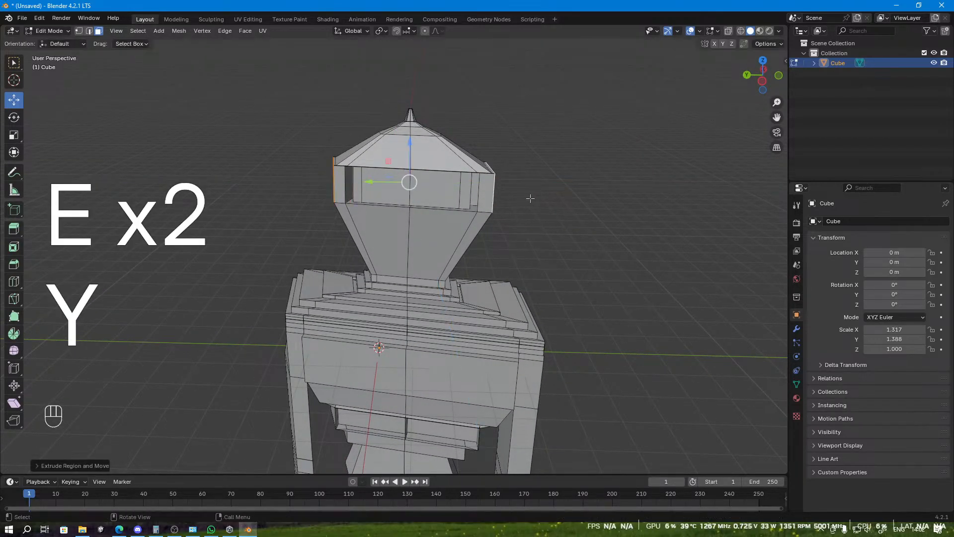
Step: Extrude one outer side face of the head slightly along the global Y axis and select the matching face on the opposite side
middle_drag(549, 219, 458, 216)
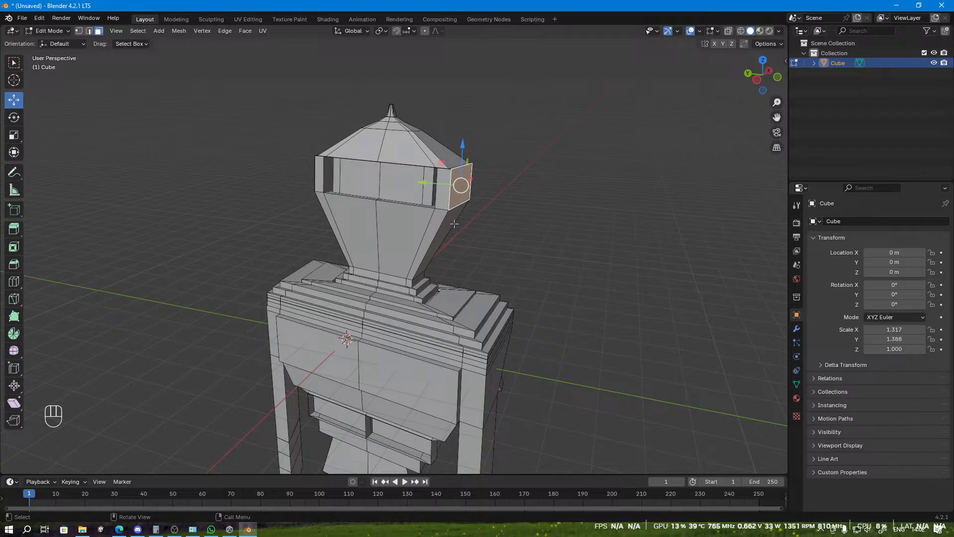
key(e)
key(y)
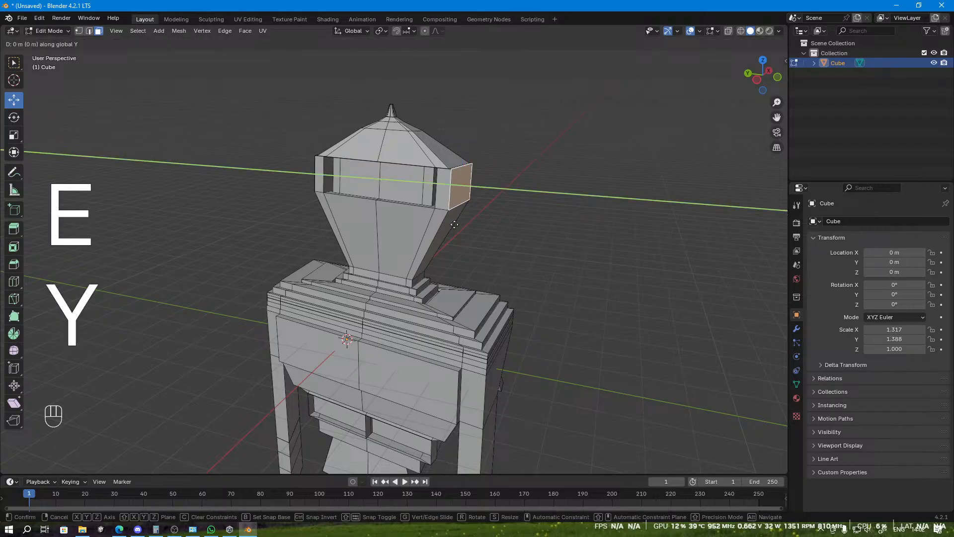
click(464, 227)
middle_drag(467, 222, 378, 179)
click(360, 164)
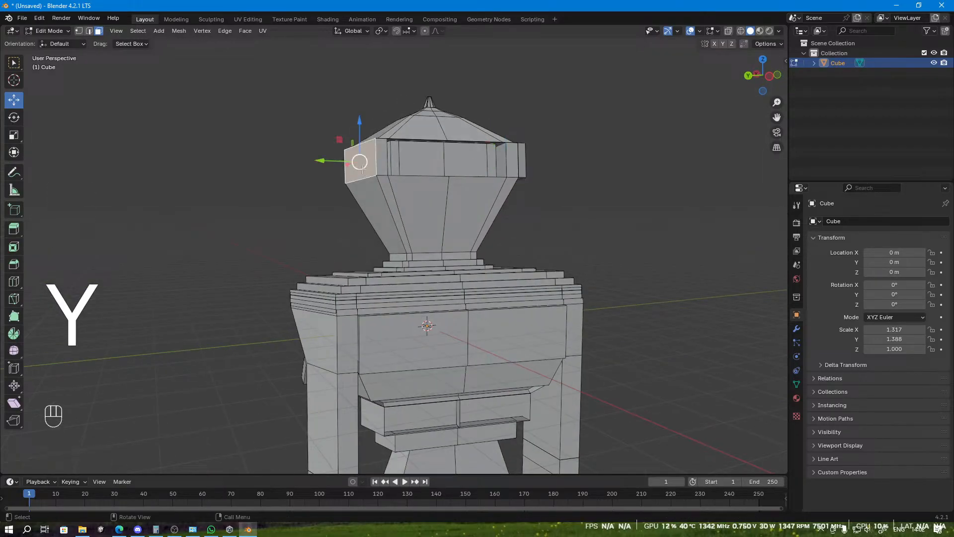
key(e)
key(r)
key(y)
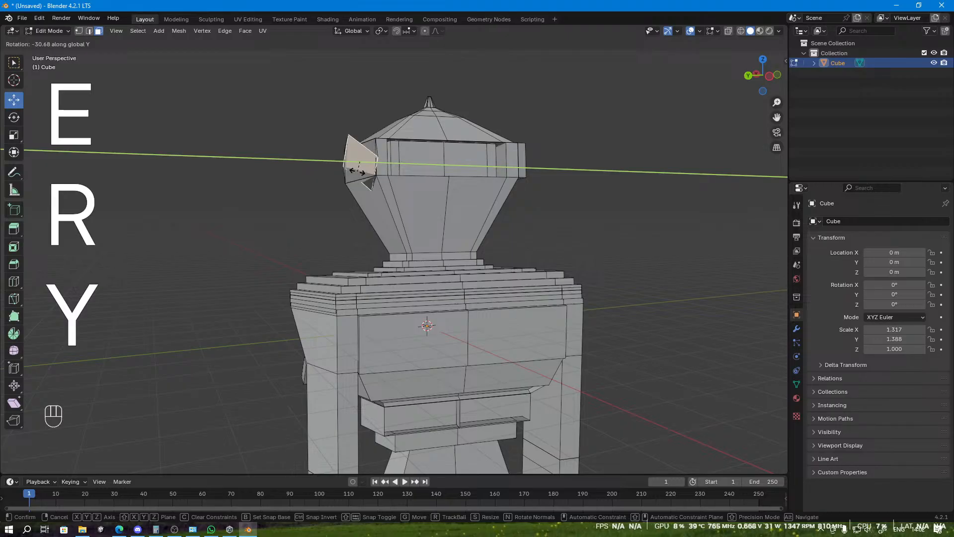
right_click(357, 172)
Step: Extrude the selected side face of the head slightly outward along the global Y axis
key(e)
key(y)
click(351, 170)
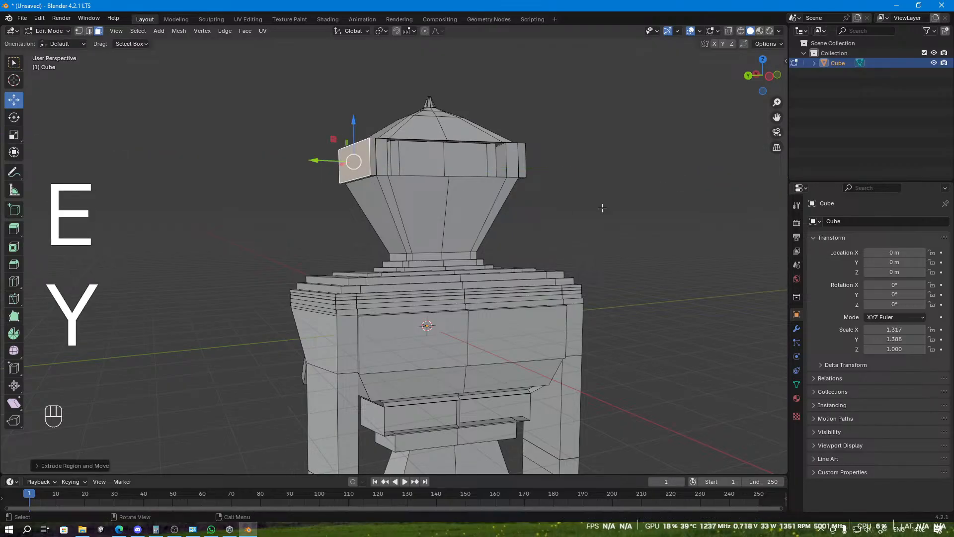
Step: Select the bottom faces of both side blocks on the head and extrude them downward about 0.66 m
middle_drag(602, 208, 537, 155)
click(475, 155)
middle_drag(475, 155, 502, 187)
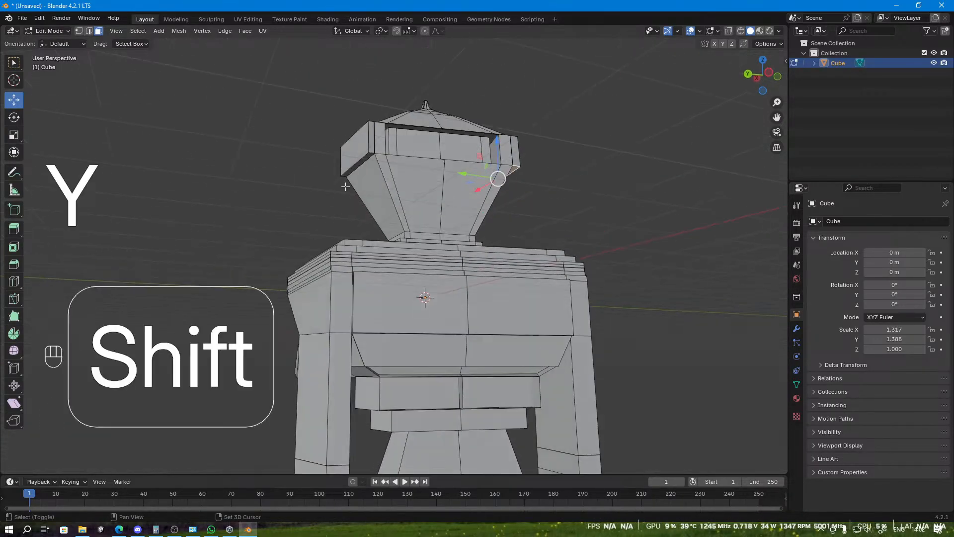
shift+click(357, 164)
key(e)
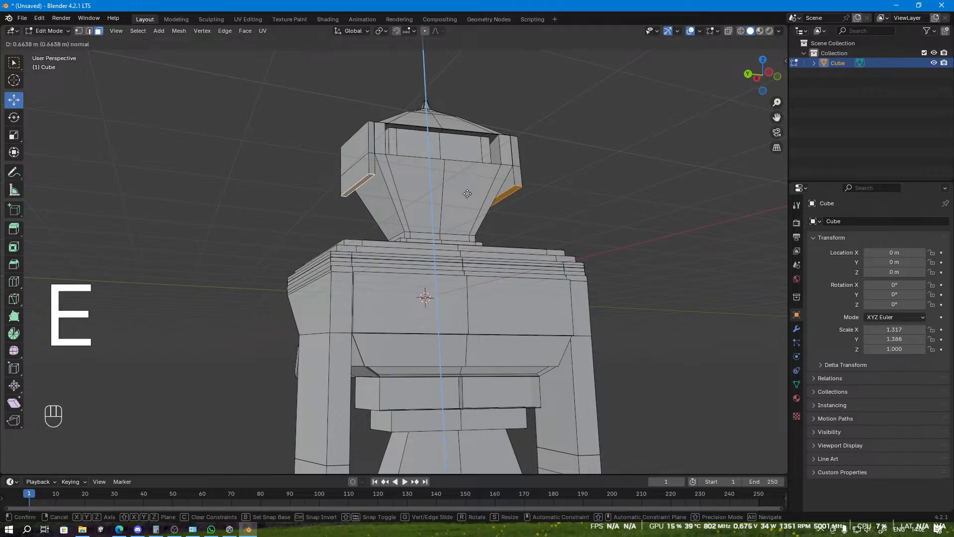
click(608, 194)
key(e)
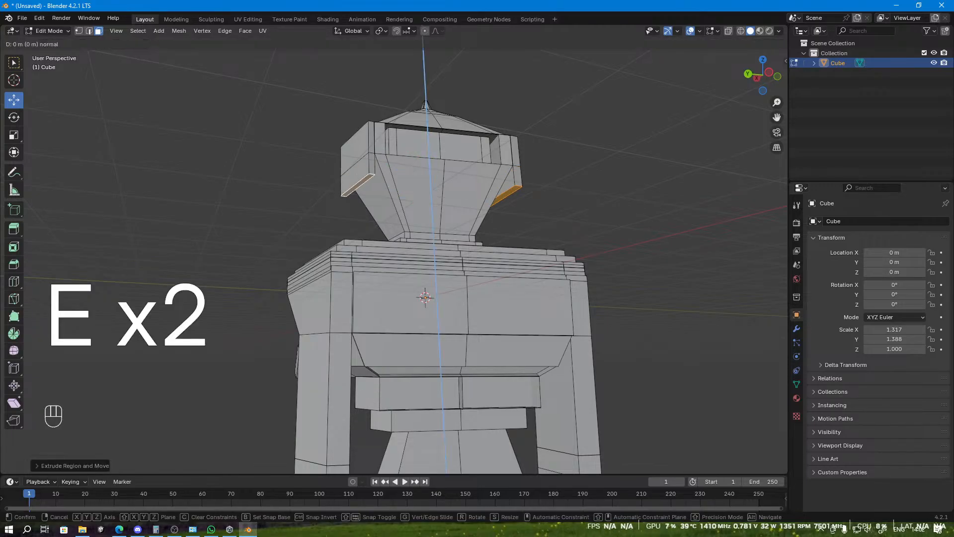
key(s)
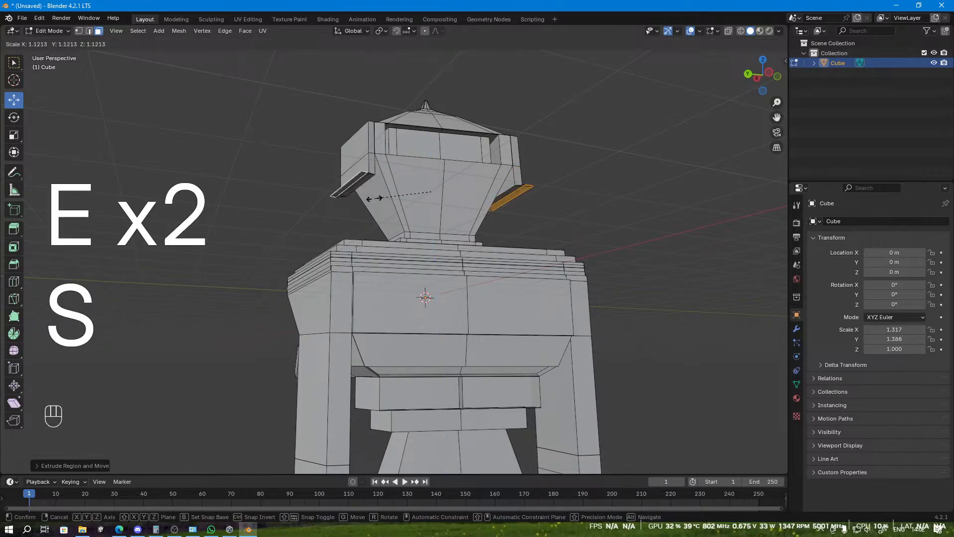
click(381, 200)
Step: Extrude the bottom faces of both side blocks farther down as another segment
key(e)
click(559, 215)
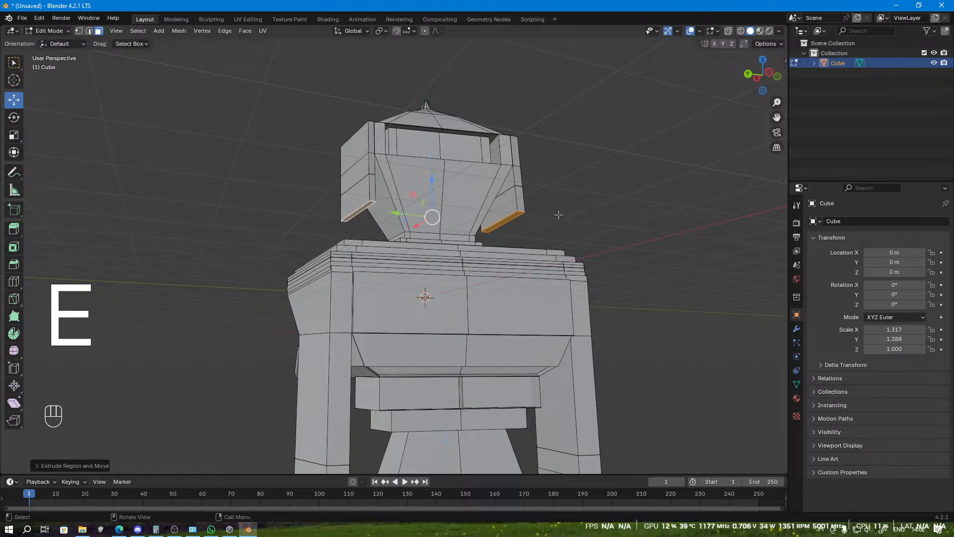
Step: Select the two lower outer faces of the side blocks on both sides of the head and try extruding them together
click(350, 198)
shift+click(361, 174)
middle_drag(676, 213, 604, 216)
shift+click(443, 199)
shift+click(443, 174)
middle_drag(517, 201, 494, 224)
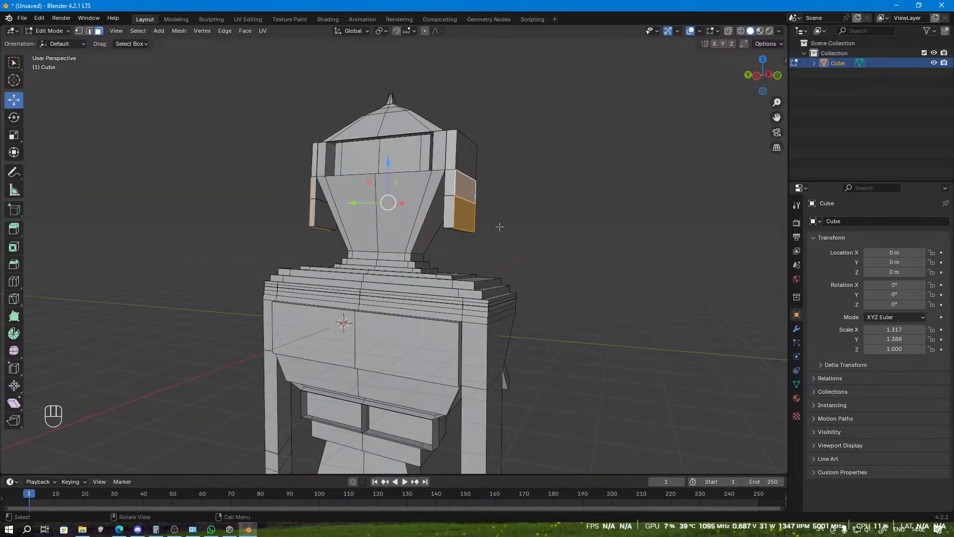
key(e)
click(495, 224)
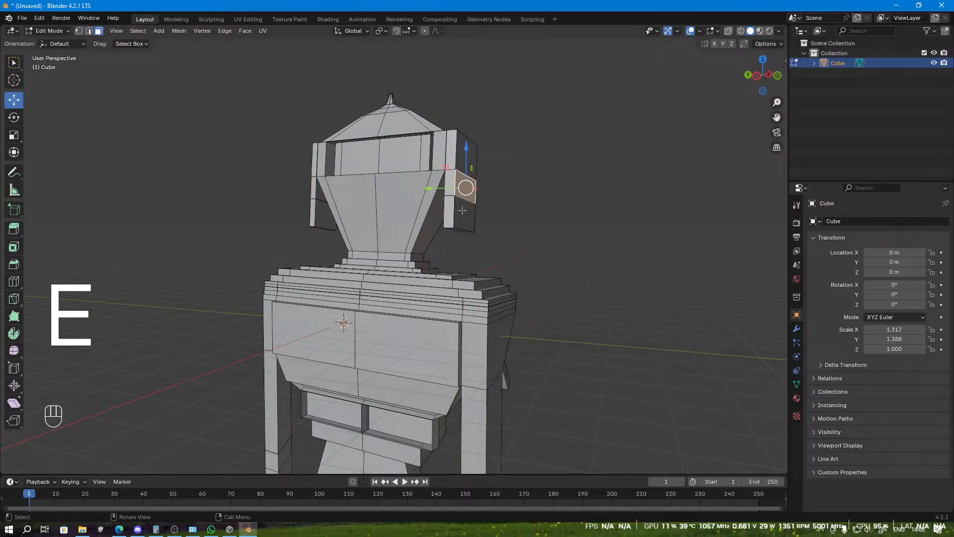
Step: Extrude the two lower outer faces of one side block about 0.36 m outward, and extrude those on the opposite block outward too
key(e)
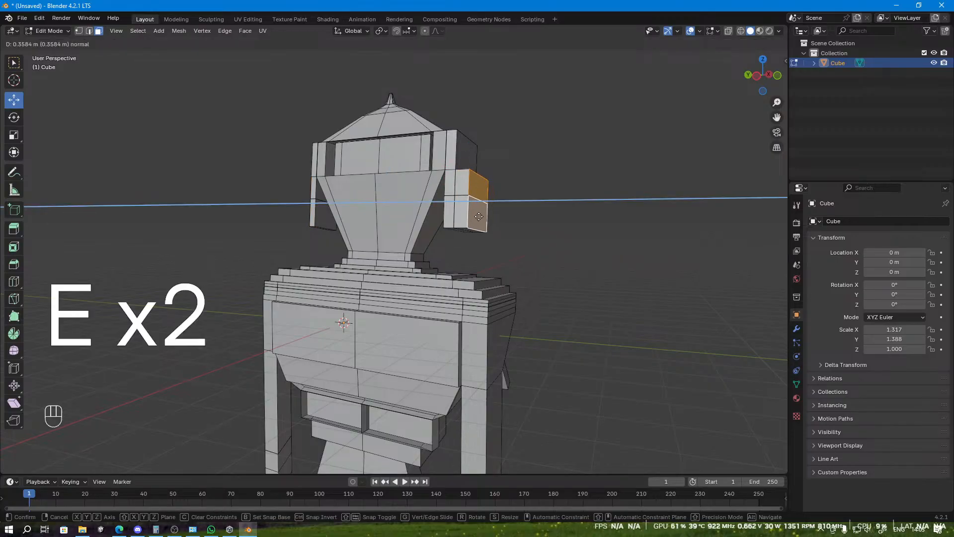
click(479, 217)
middle_drag(479, 217, 382, 193)
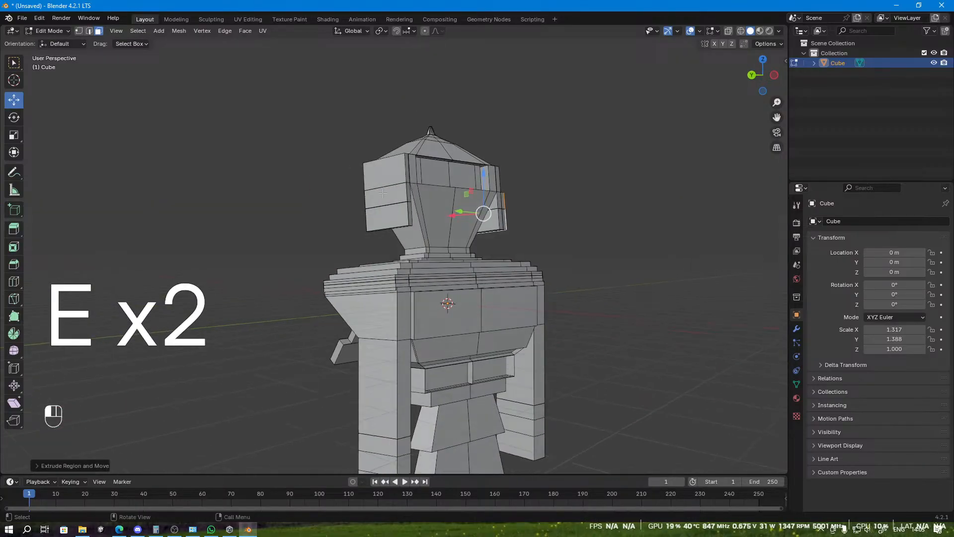
shift+click(383, 193)
key(e)
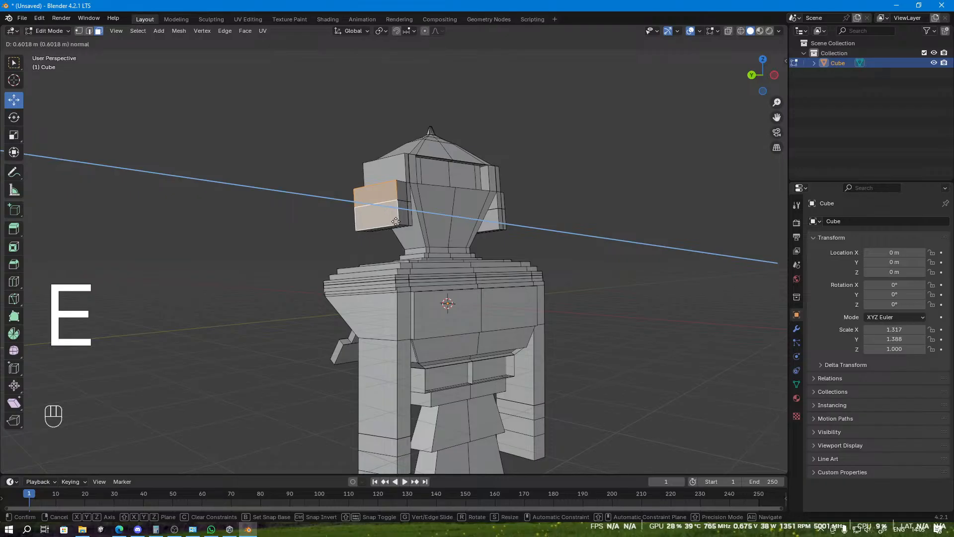
click(400, 222)
Step: Select both end faces of the slanted chest flap and extrude them about 0.78 m
middle_drag(626, 221, 376, 298)
scroll(375, 297, up, 3)
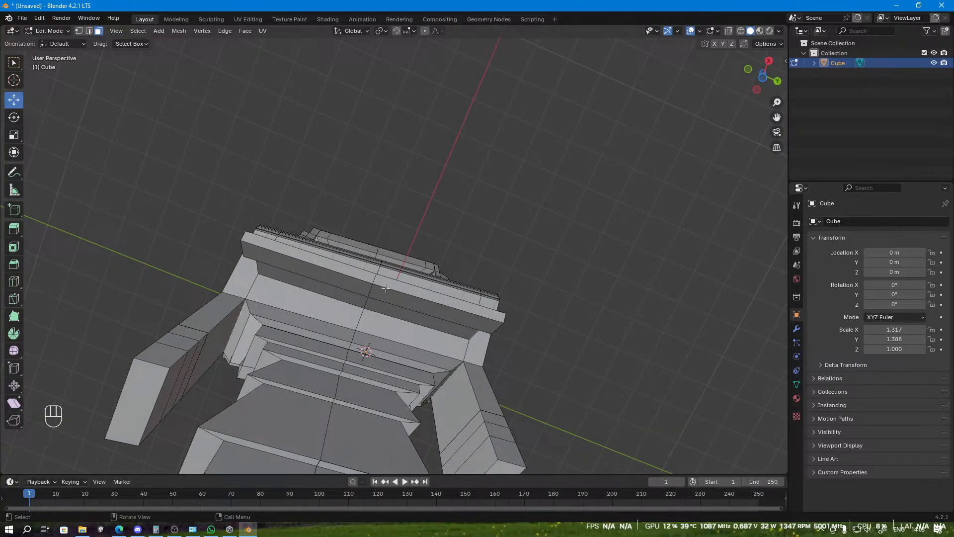
scroll(385, 288, up, 5)
scroll(226, 359, down, 6)
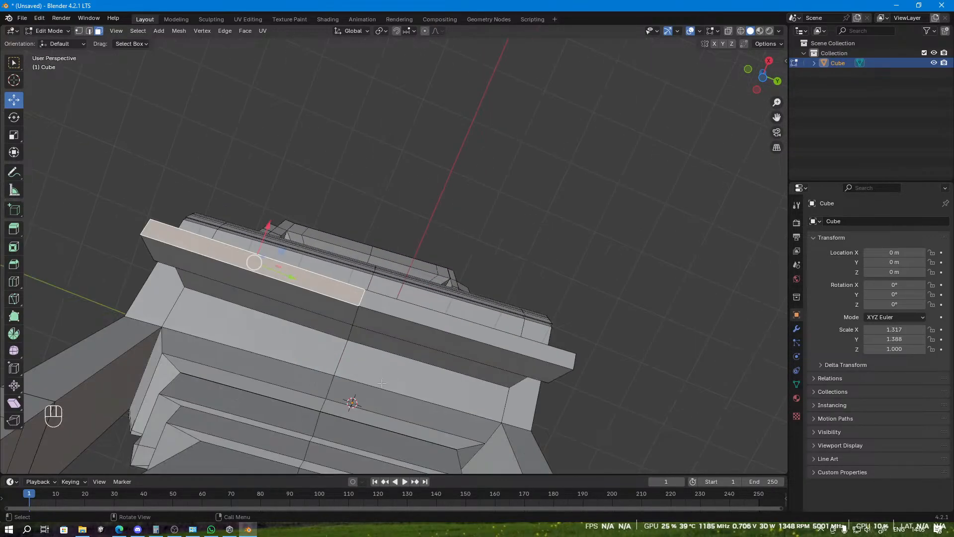
shift+click(463, 308)
middle_drag(464, 308, 513, 383)
scroll(461, 396, down, 2)
key(e)
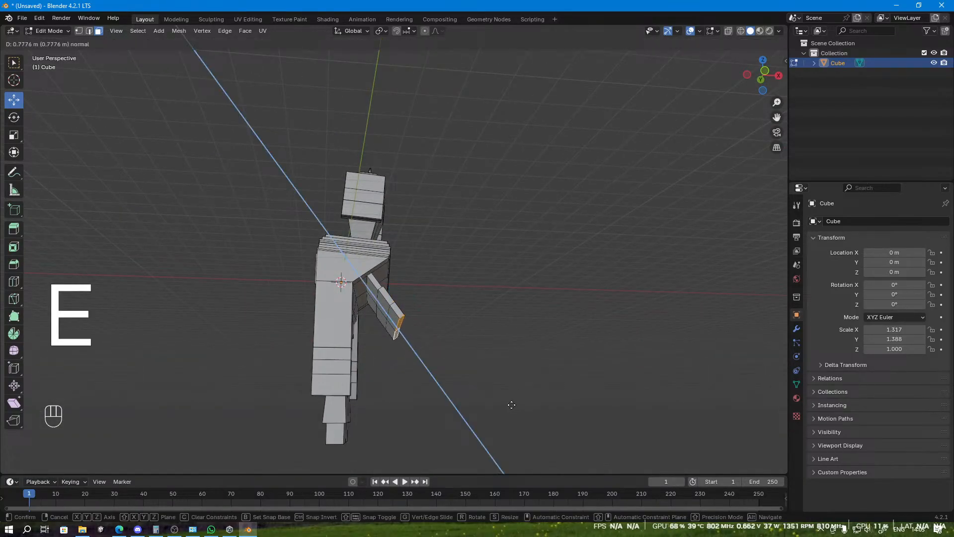
click(511, 404)
key(e)
key(r)
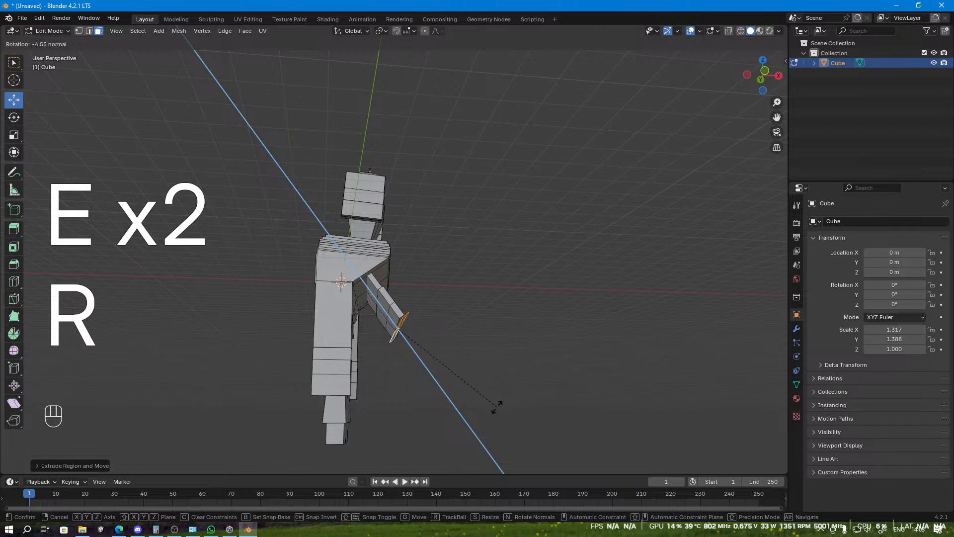
click(502, 405)
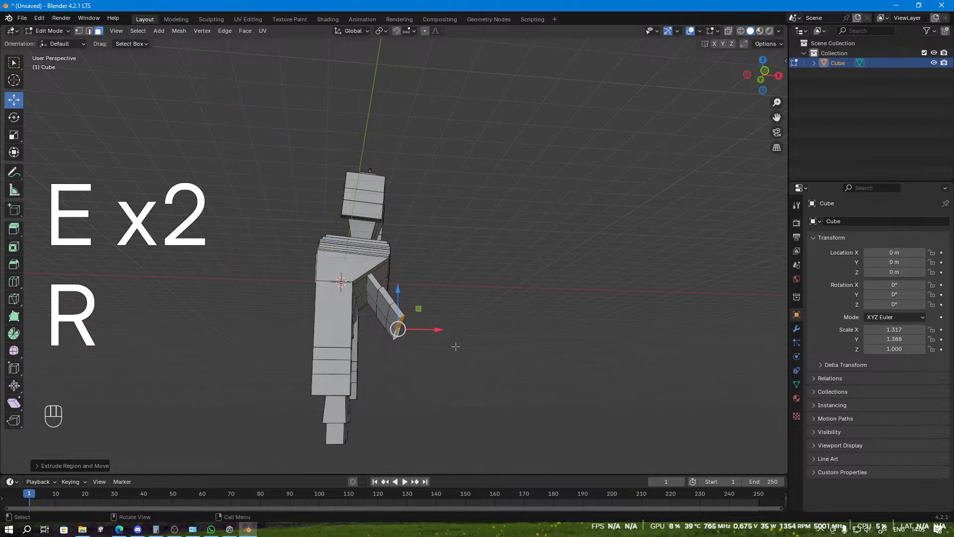
Step: Extrude the end faces of the chest flap farther outward to lengthen it
key(e)
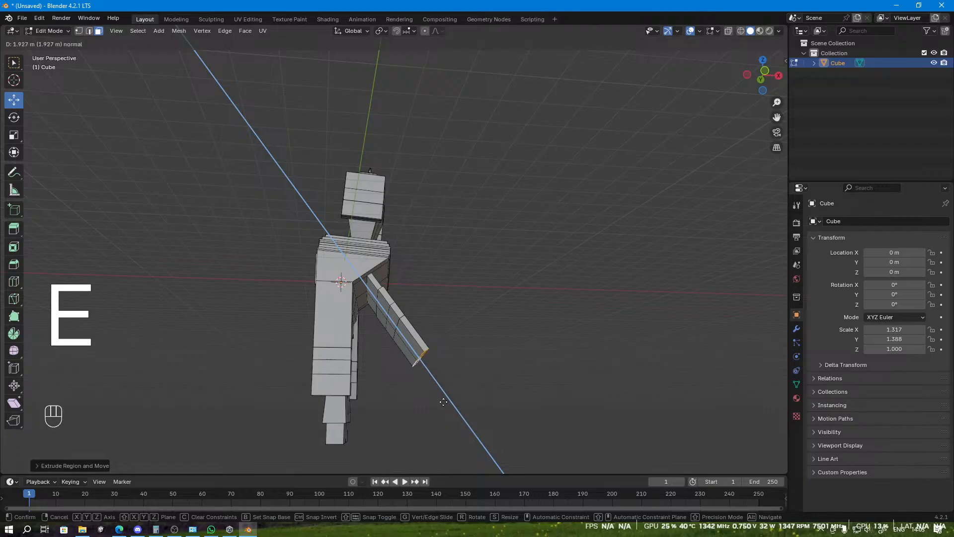
click(424, 384)
Step: Select the lower rows of faces on the chest flap's front surface, extrude them slightly outward and clear the selection
middle_drag(426, 380, 382, 363)
click(367, 306)
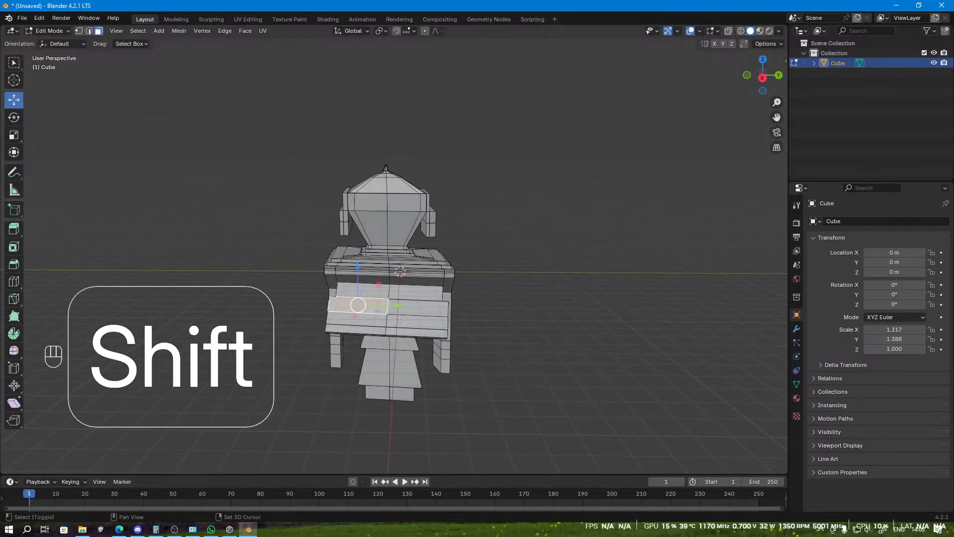
shift+click(408, 308)
shift+click(374, 320)
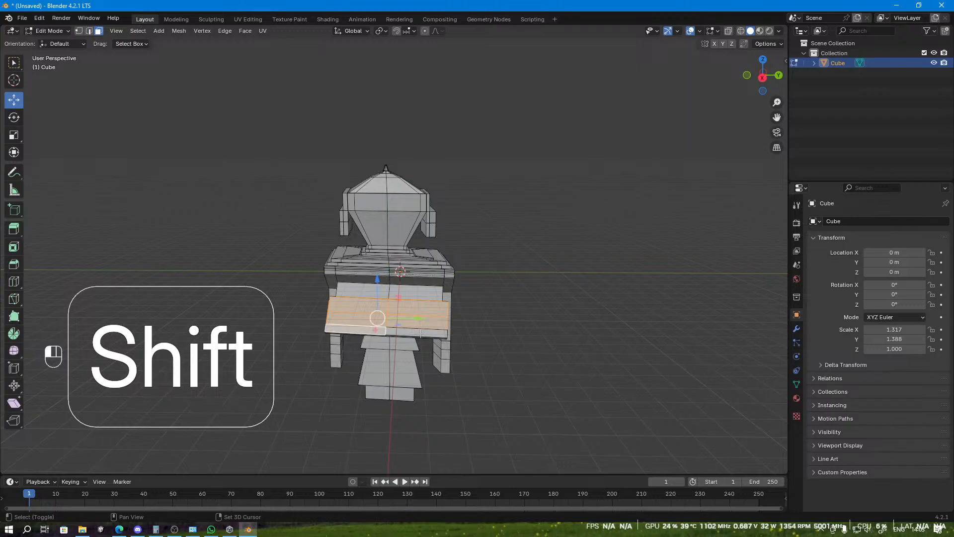
key(e)
click(422, 332)
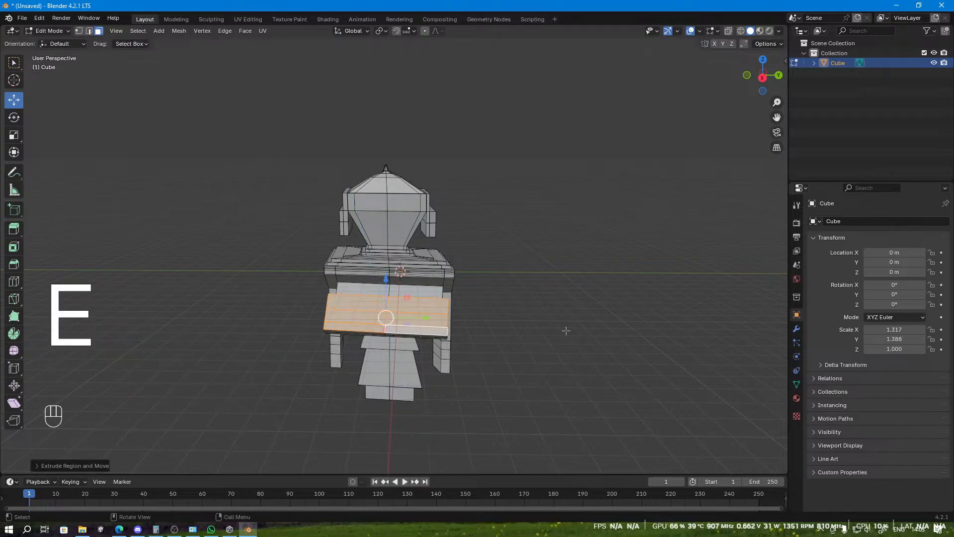
click(564, 330)
Step: Select the raised front faces of the chest flap without its end faces, extrude them inward about 0.13 m and clear the selection
middle_drag(565, 330, 512, 326)
scroll(521, 345, down, 1)
scroll(521, 345, up, 2)
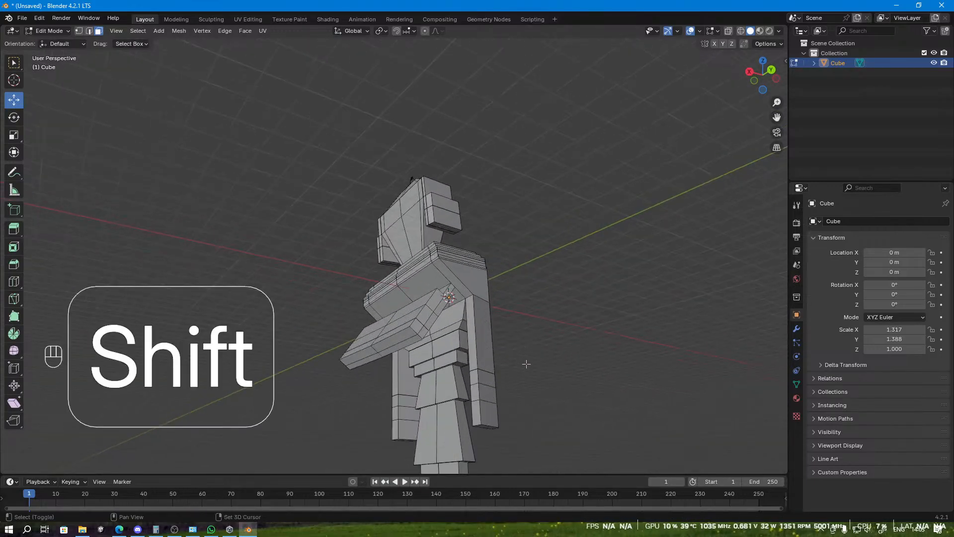
shift+middle_drag(526, 366, 588, 352)
middle_drag(459, 328, 562, 396)
shift+click(369, 325)
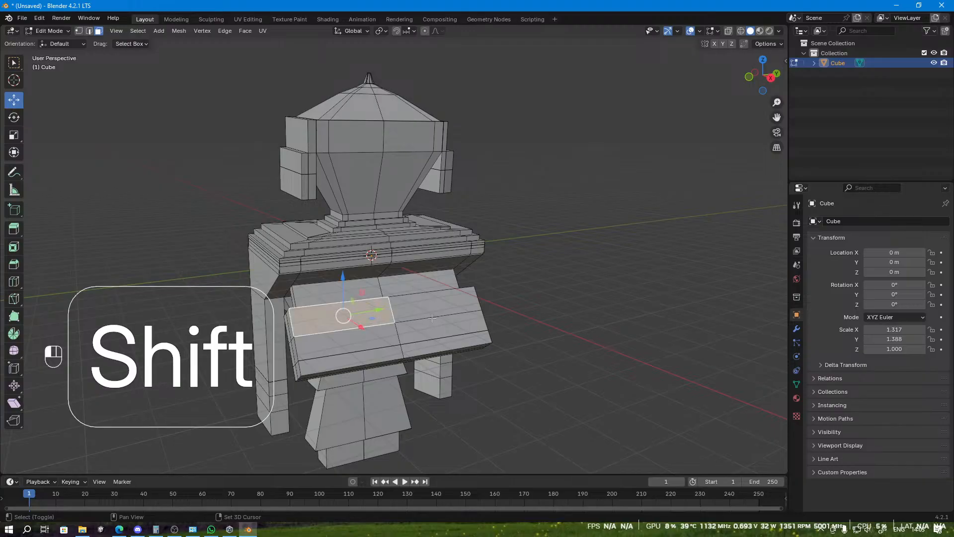
shift+click(426, 308)
shift+click(370, 336)
shift+click(428, 333)
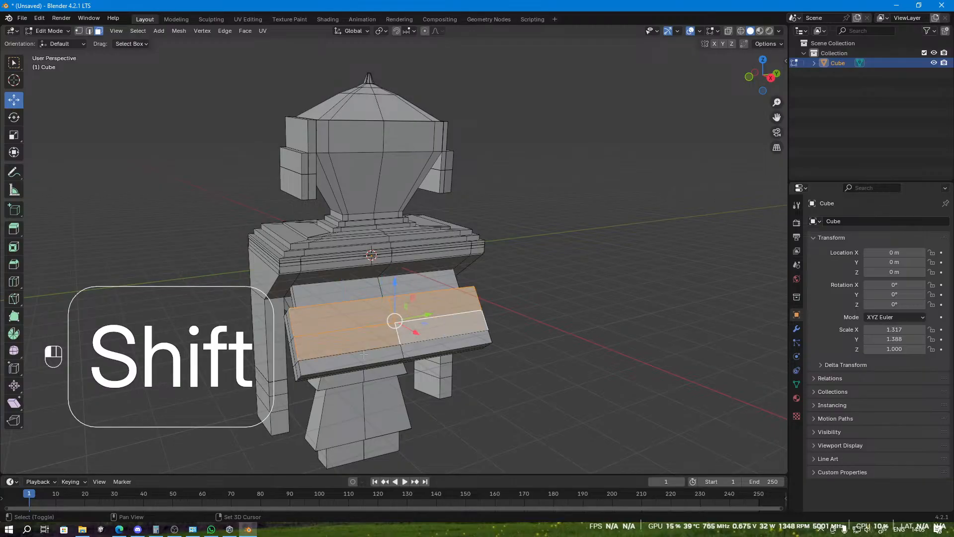
shift+click(388, 352)
shift+click(437, 351)
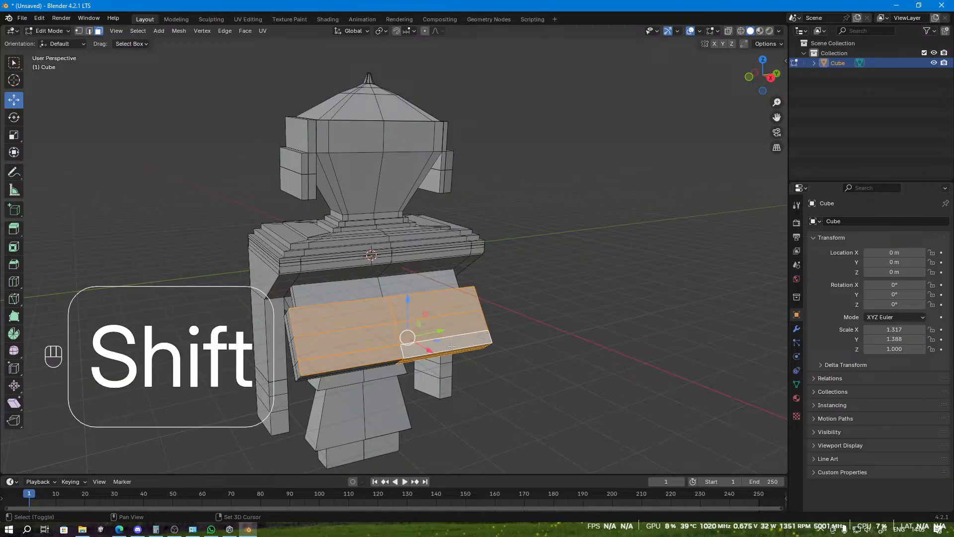
middle_drag(451, 346, 439, 297)
scroll(517, 406, up, 2)
shift+middle_drag(517, 406, 515, 325)
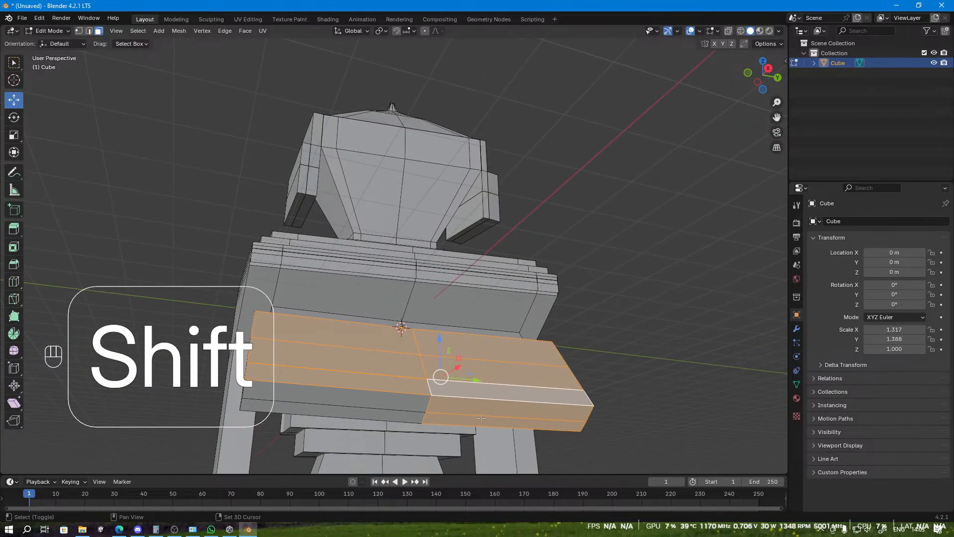
shift+click(481, 408)
shift+click(481, 422)
middle_drag(535, 389, 537, 415)
key(e)
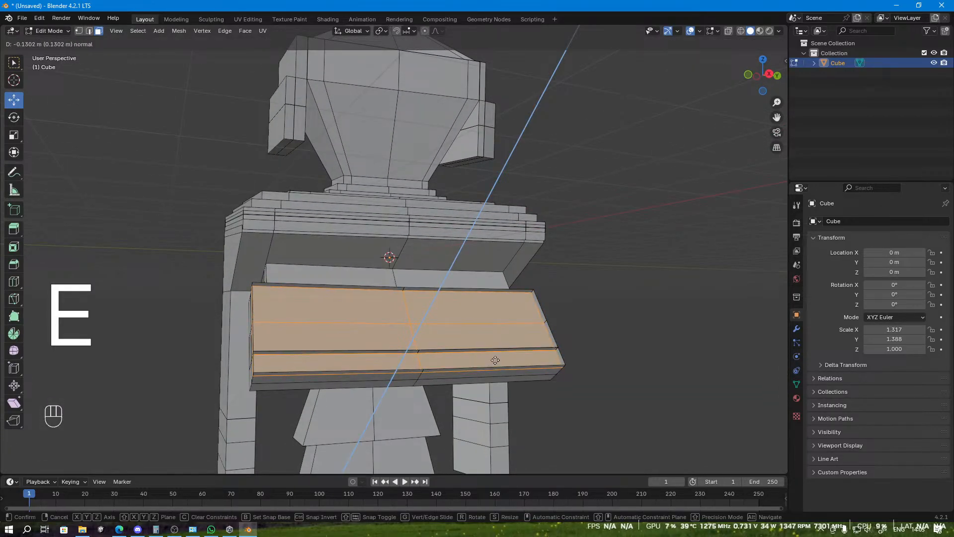
click(495, 360)
click(614, 336)
Step: Select the bottom end face of one arm
middle_drag(613, 337, 579, 318)
scroll(628, 349, down, 2)
middle_drag(628, 350, 440, 182)
scroll(599, 337, down, 4)
scroll(537, 352, up, 4)
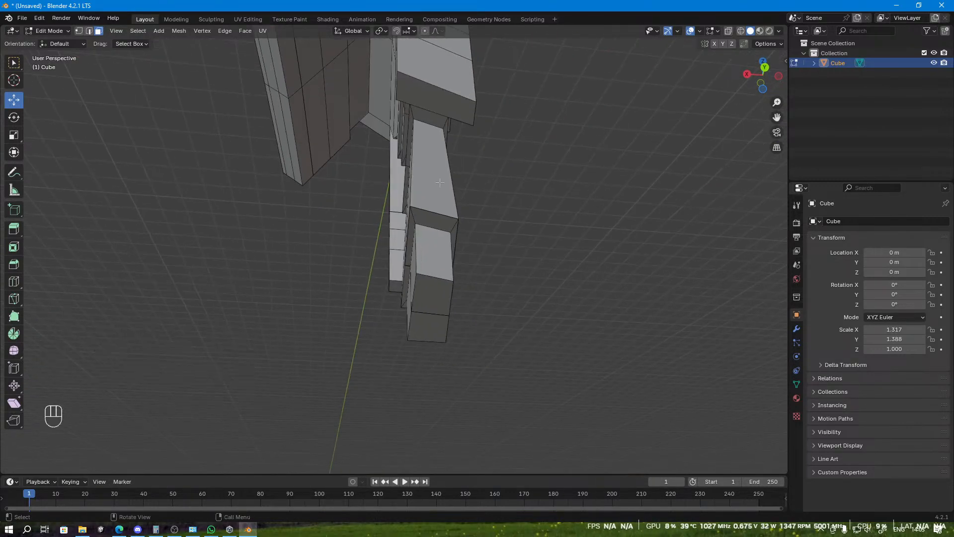
scroll(440, 182, up, 4)
shift+middle_drag(472, 143, 475, 304)
scroll(475, 208, down, 3)
shift+middle_drag(480, 191, 413, 270)
click(420, 219)
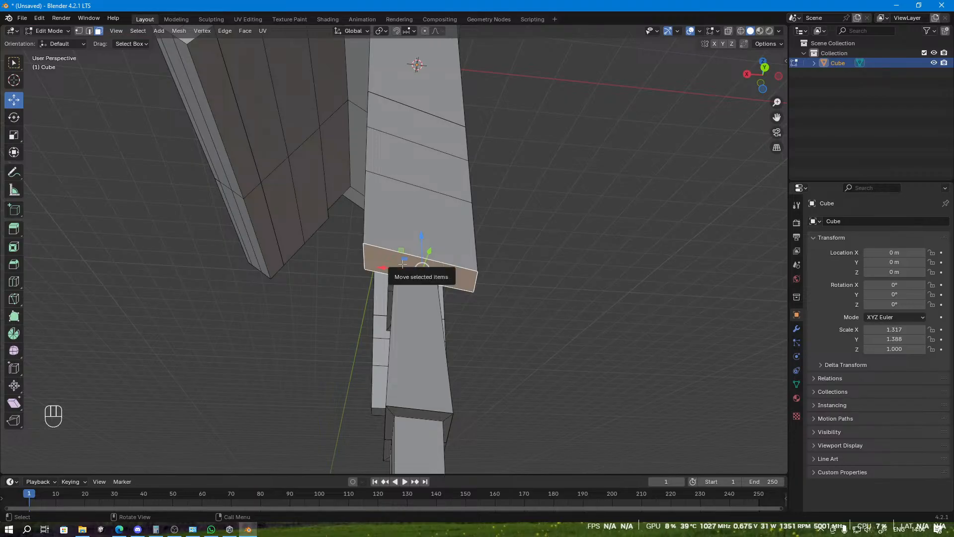
key(ctrl)
key(ctrl+r)
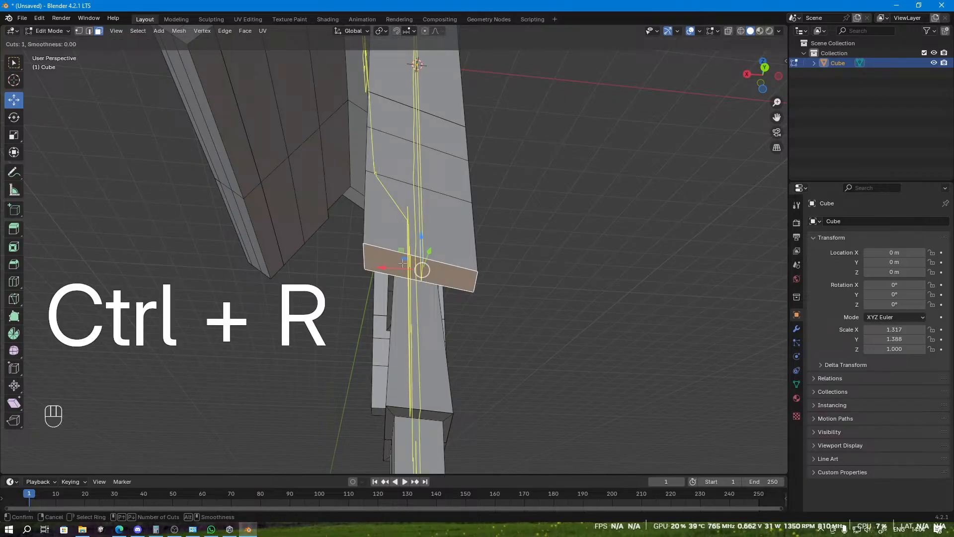
right_click(403, 263)
Step: Knife a crosswise cut through the arm's bottom end face near the end closest to the body's back panel
scroll(403, 263, up, 4)
middle_drag(405, 264, 427, 238)
shift+middle_drag(426, 238, 432, 325)
key(2)
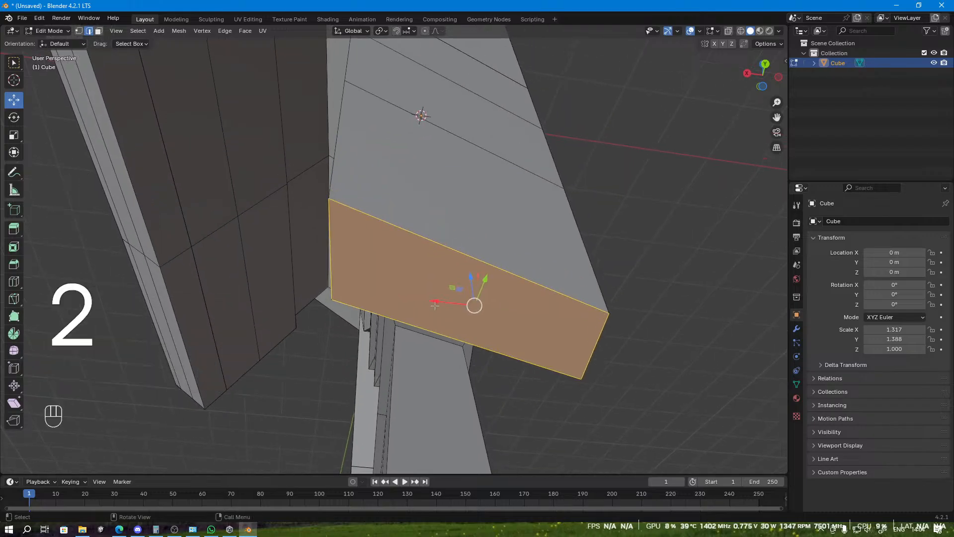
key(k)
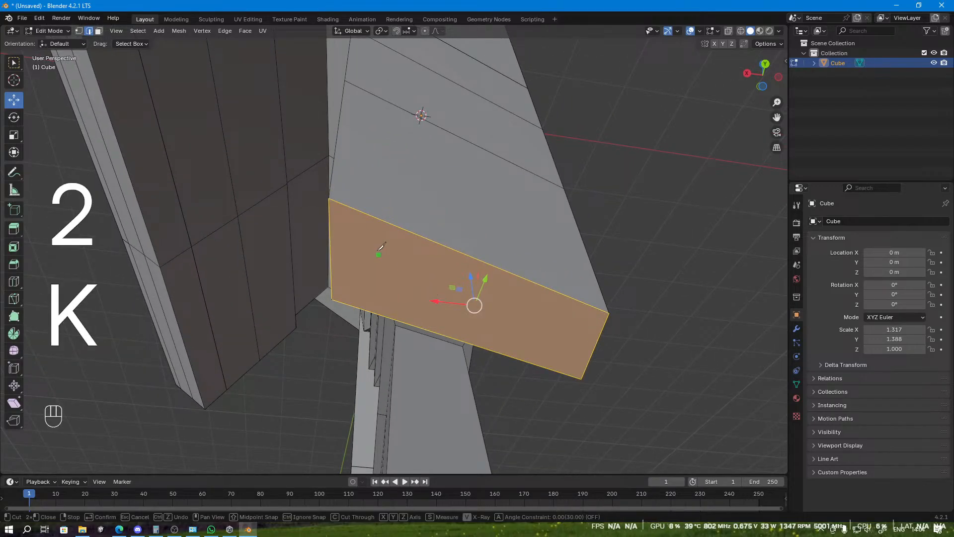
click(377, 219)
click(371, 306)
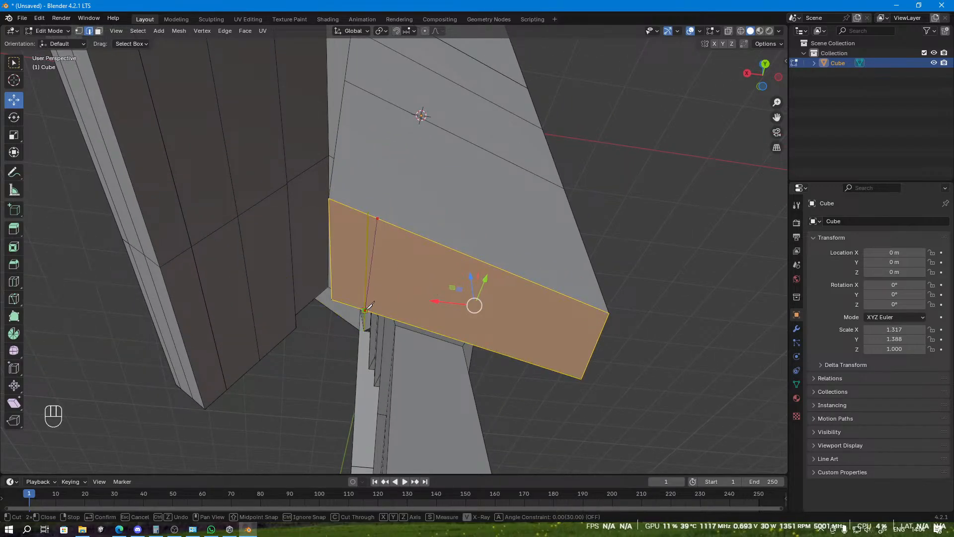
key(Return)
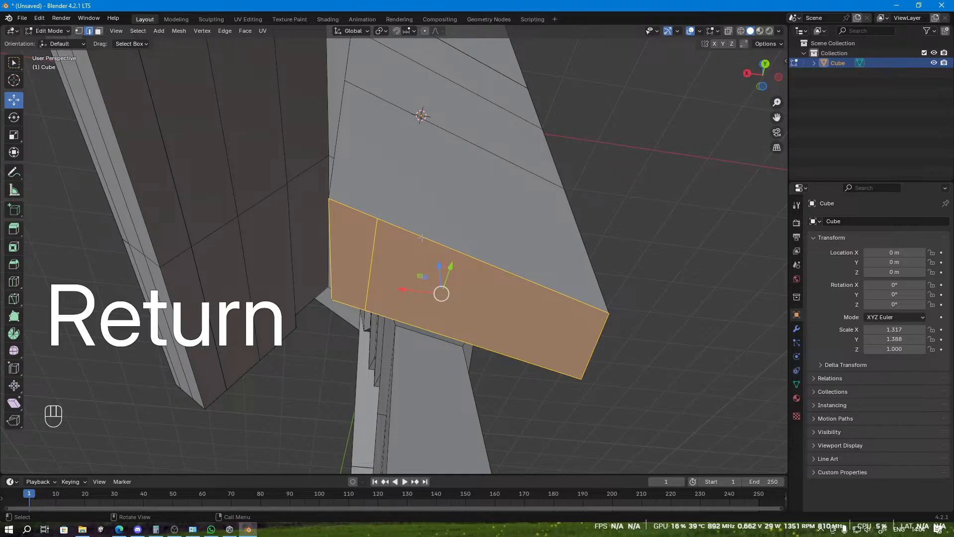
Step: Knife two more crosswise cuts through the arm's end face, spaced evenly after the first one
key(k)
click(400, 320)
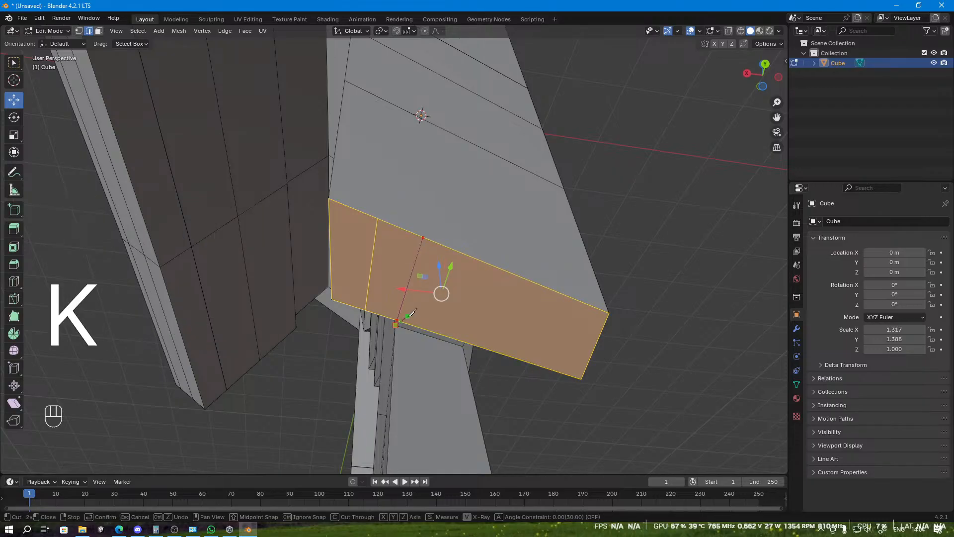
middle_drag(455, 322, 560, 275)
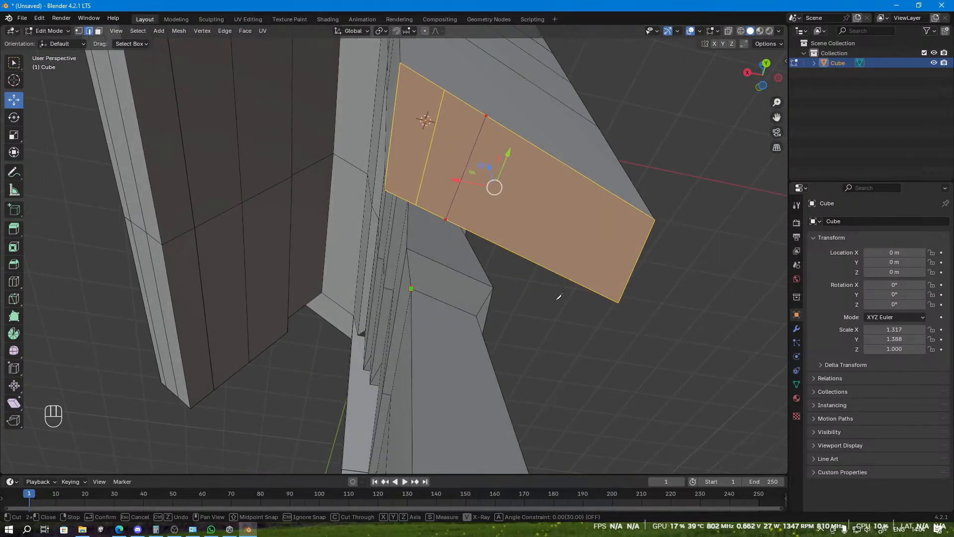
click(527, 141)
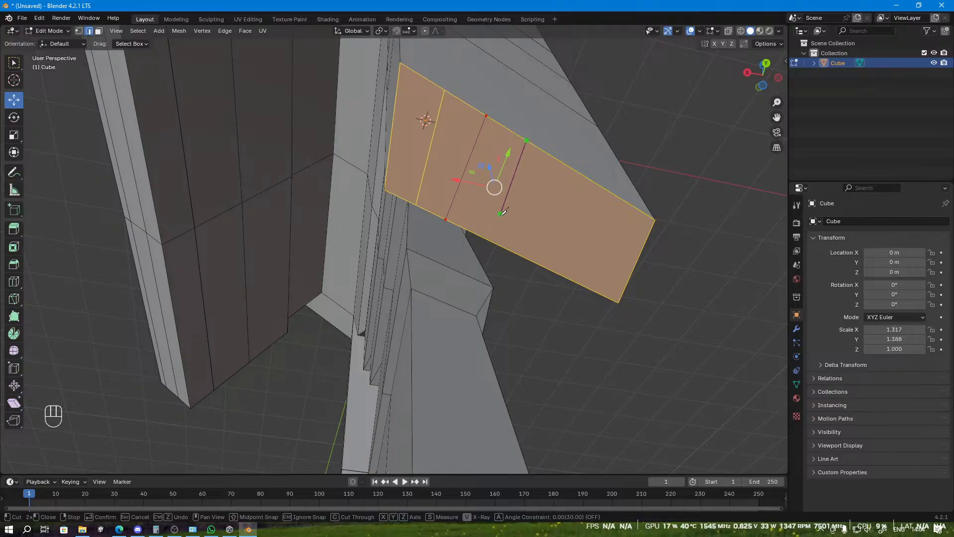
click(487, 240)
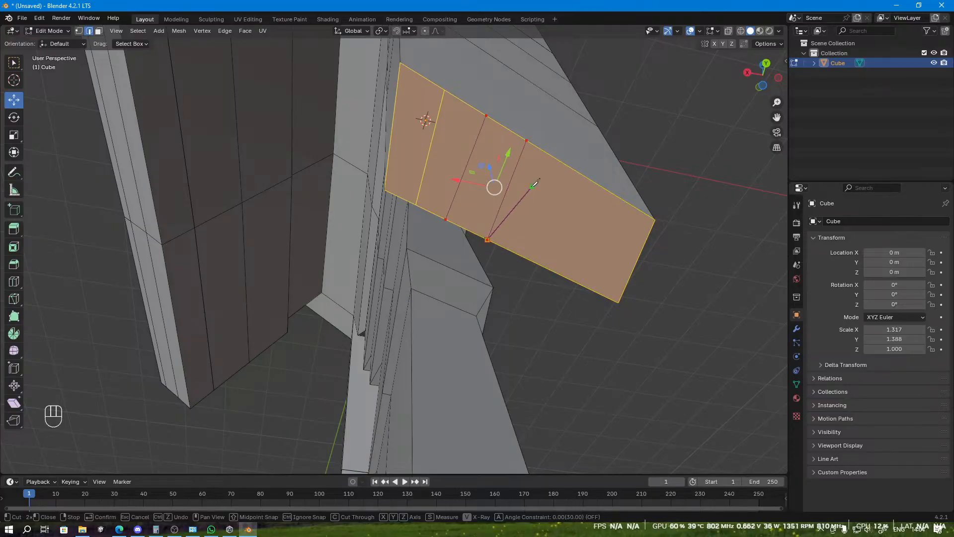
key(Return)
Step: Knife the fourth and fifth crosswise cuts to divide the arm's end face into six finger segments
key(k)
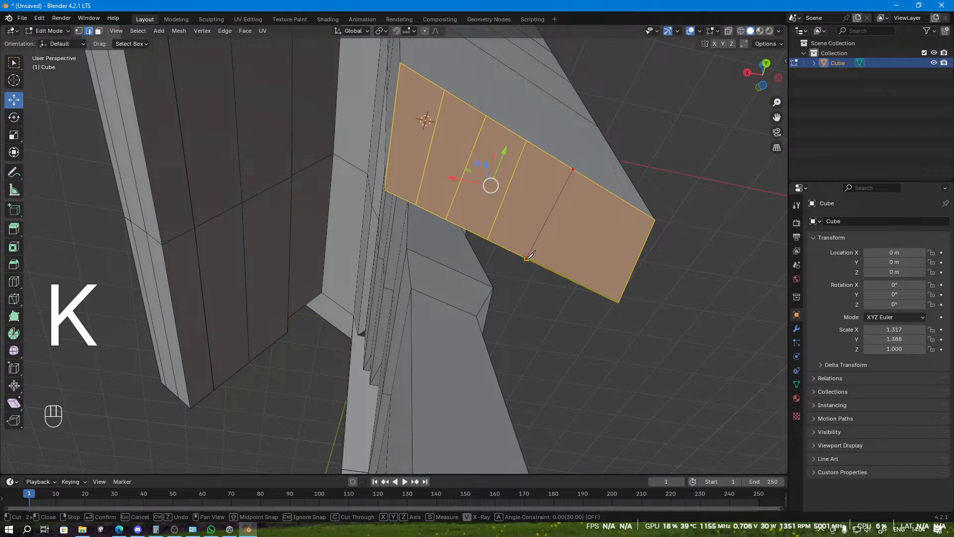
key(Return)
key(k)
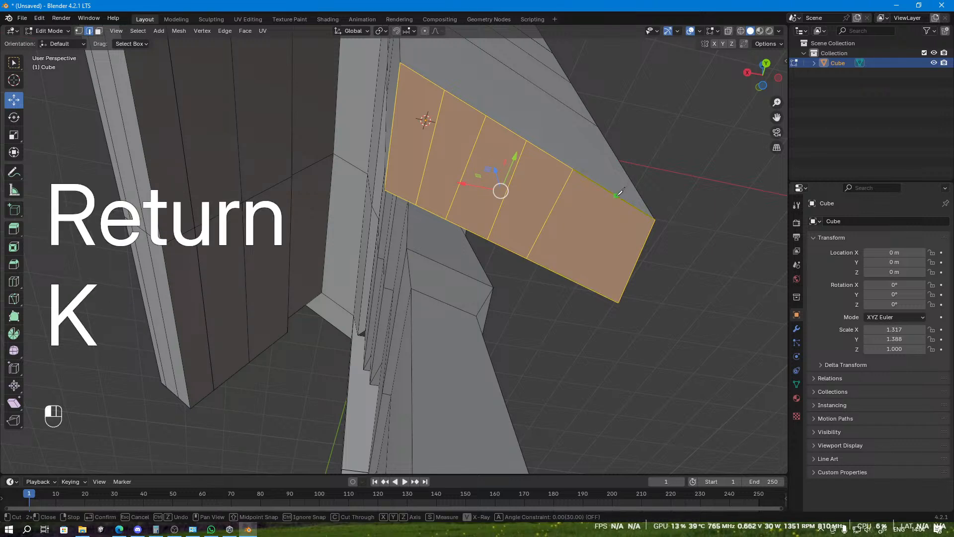
click(579, 279)
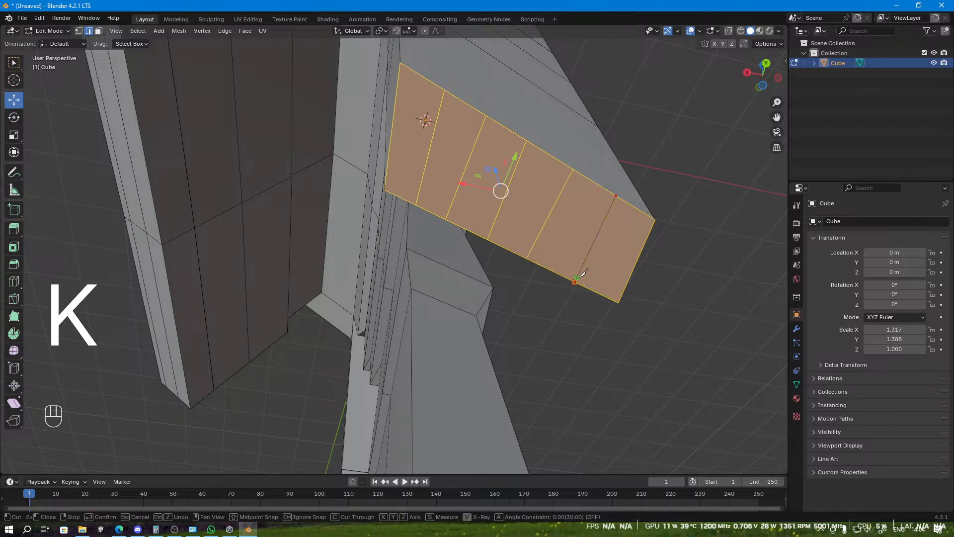
key(Return)
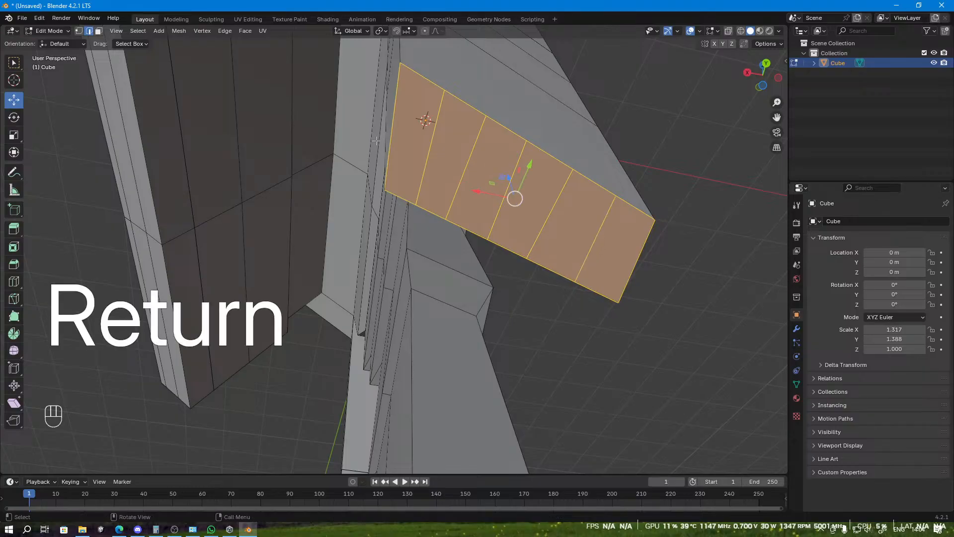
Step: Knife a parallel line just beside the first and second cuts to form narrow gaps between the finger segments
key(k)
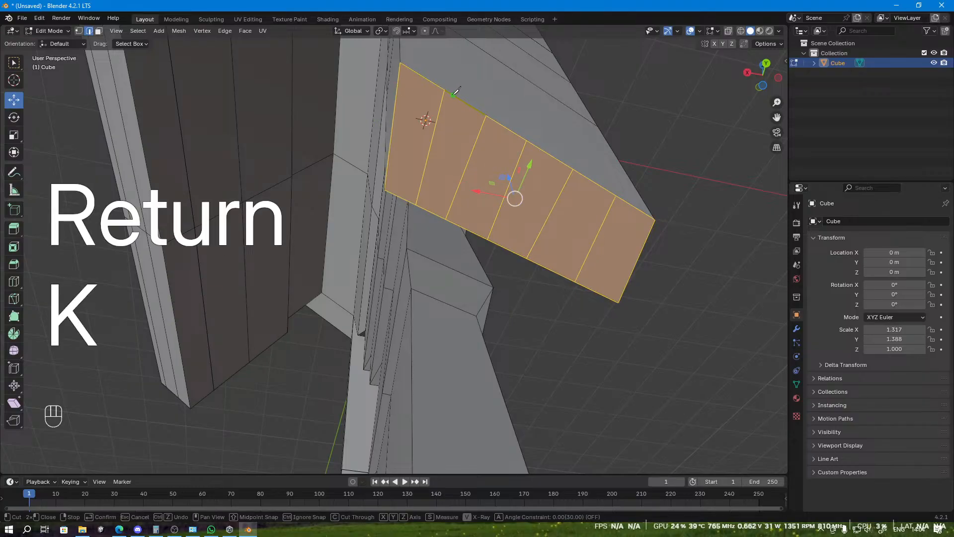
click(451, 93)
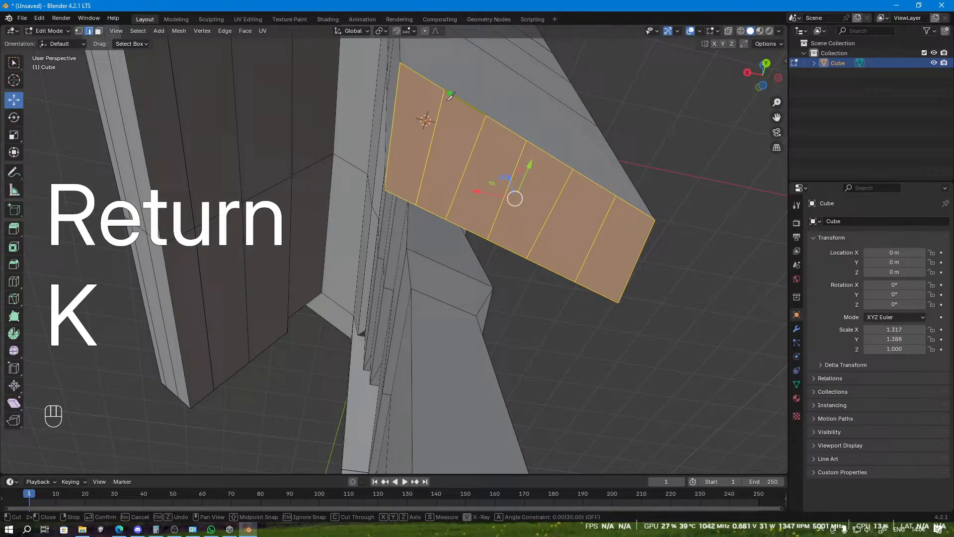
click(421, 205)
key(Return)
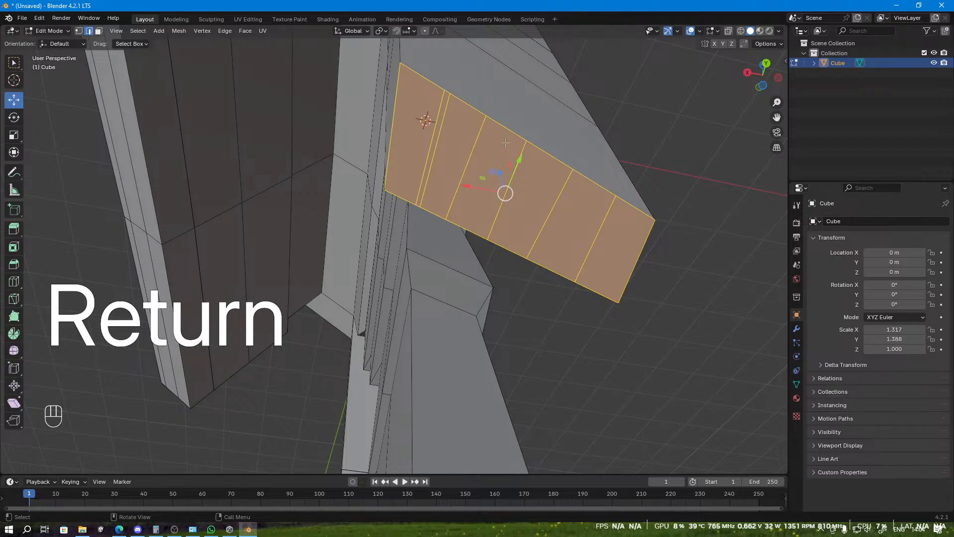
key(k)
click(492, 119)
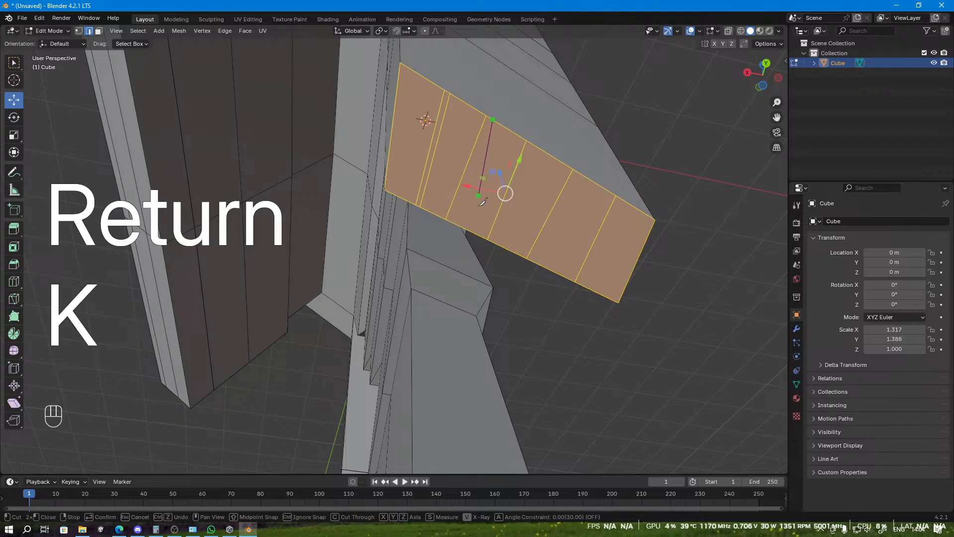
click(451, 222)
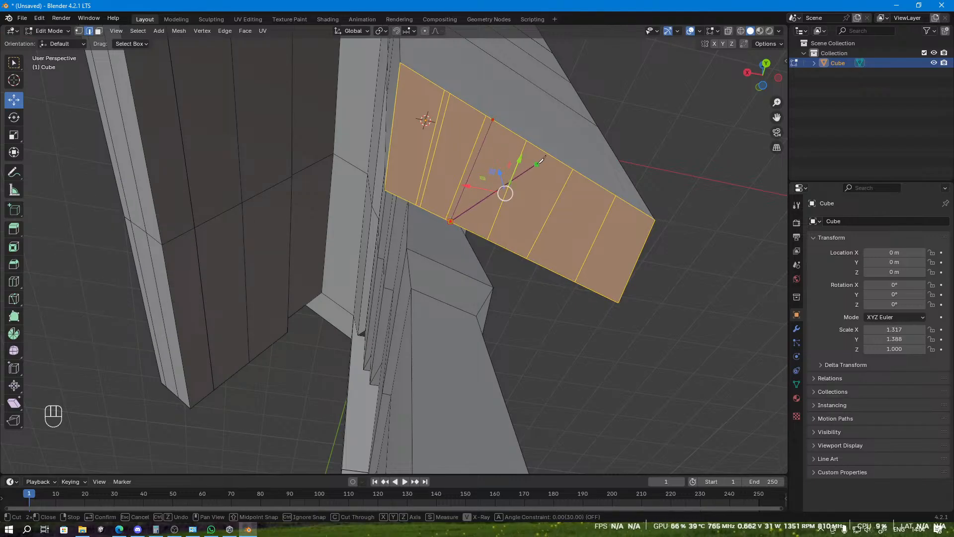
key(Return)
Step: Knife parallel lines just beside the third, fourth and fifth cuts to complete the narrow gaps between segments
key(k)
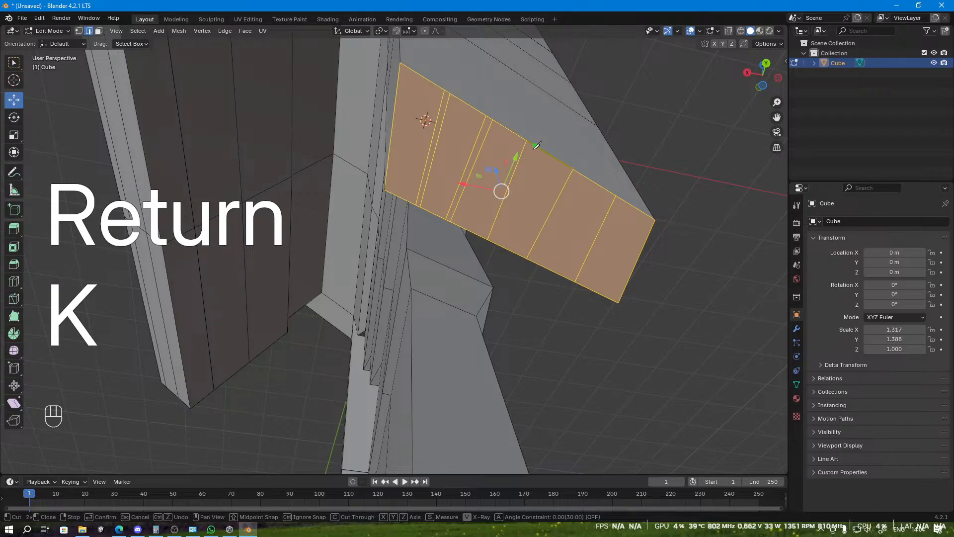
click(535, 145)
click(497, 242)
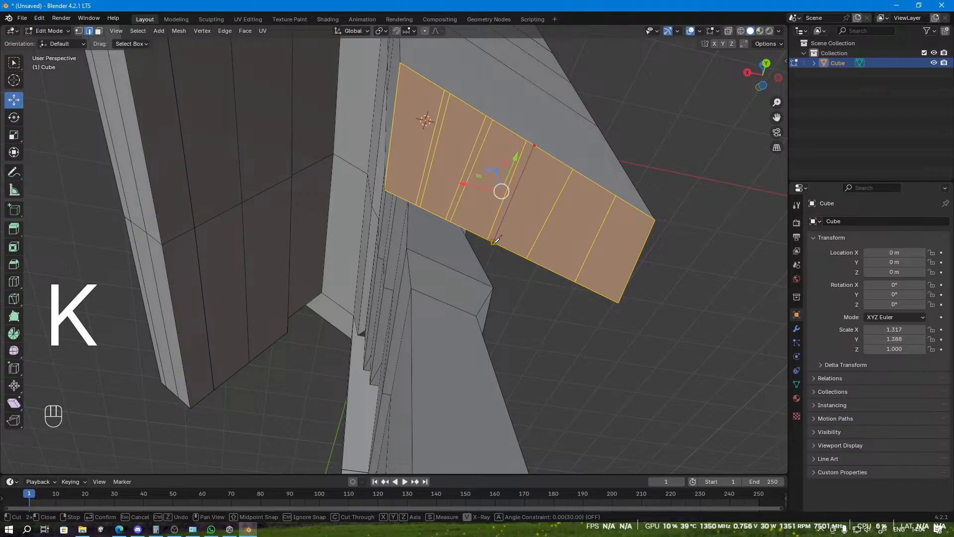
key(Return)
key(k)
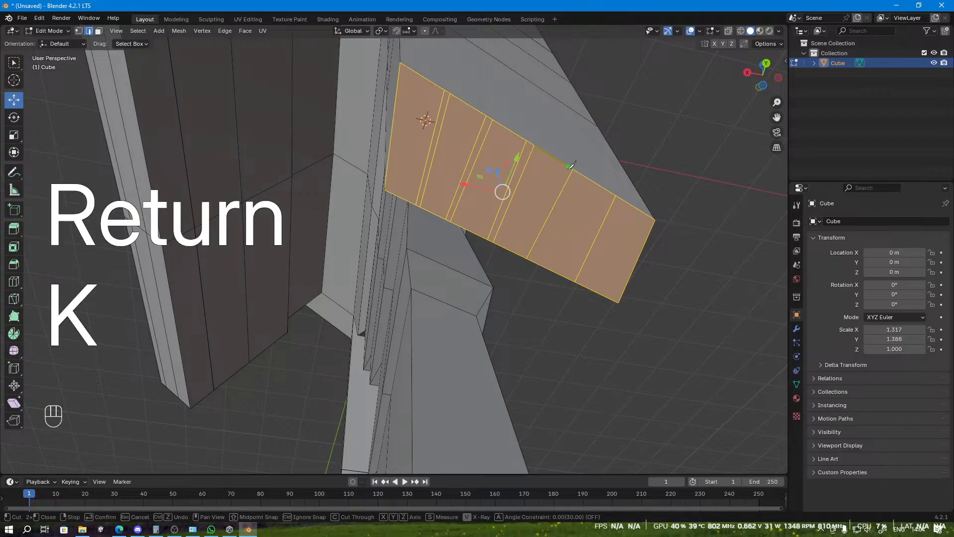
click(579, 172)
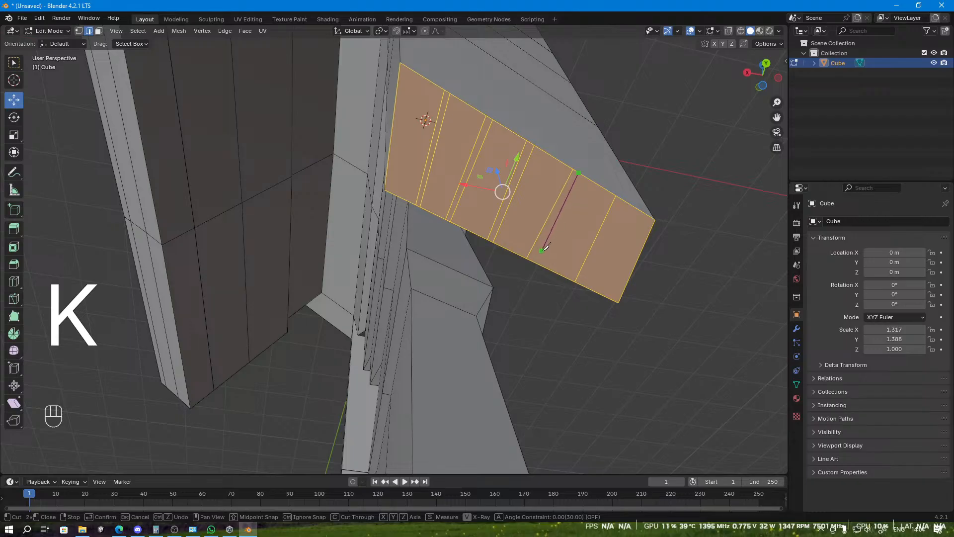
click(542, 250)
key(Return)
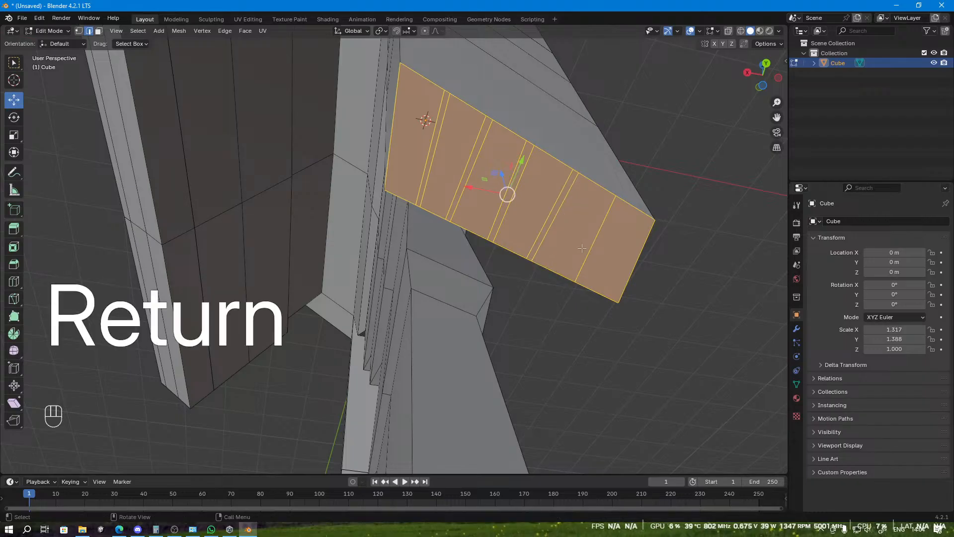
key(k)
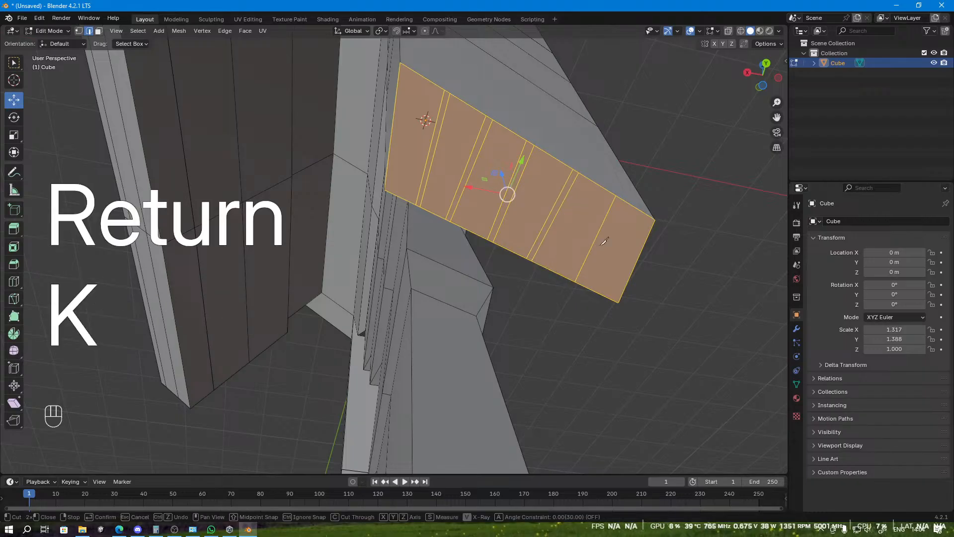
click(624, 199)
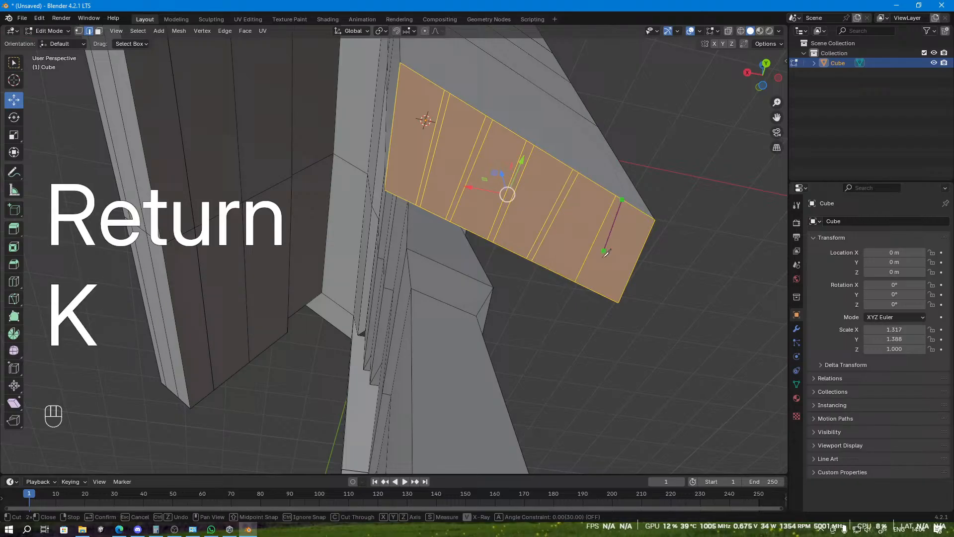
click(582, 284)
key(Return)
Step: Select the six wide finger faces on the arm's end, leaving out the narrow gap strips
key(3)
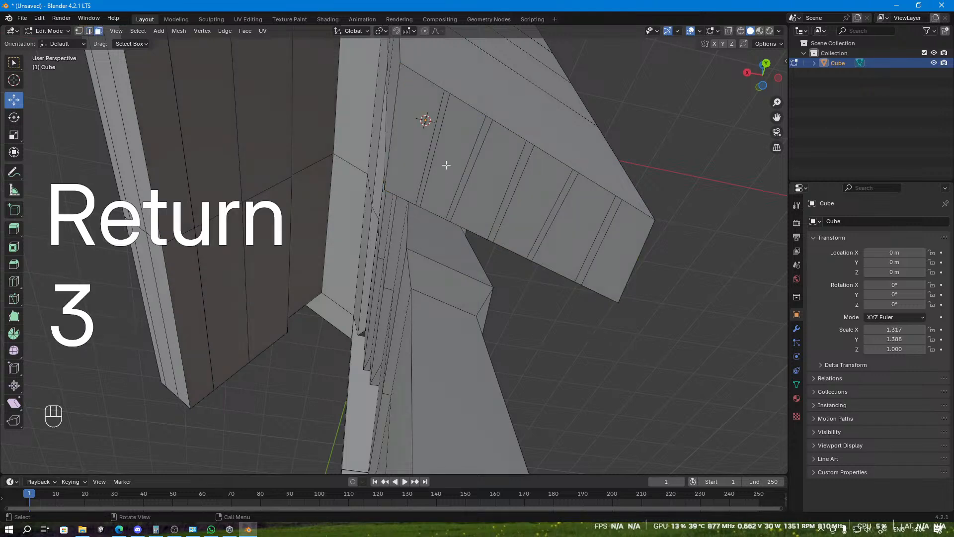
click(411, 141)
shift+click(447, 151)
shift+click(489, 177)
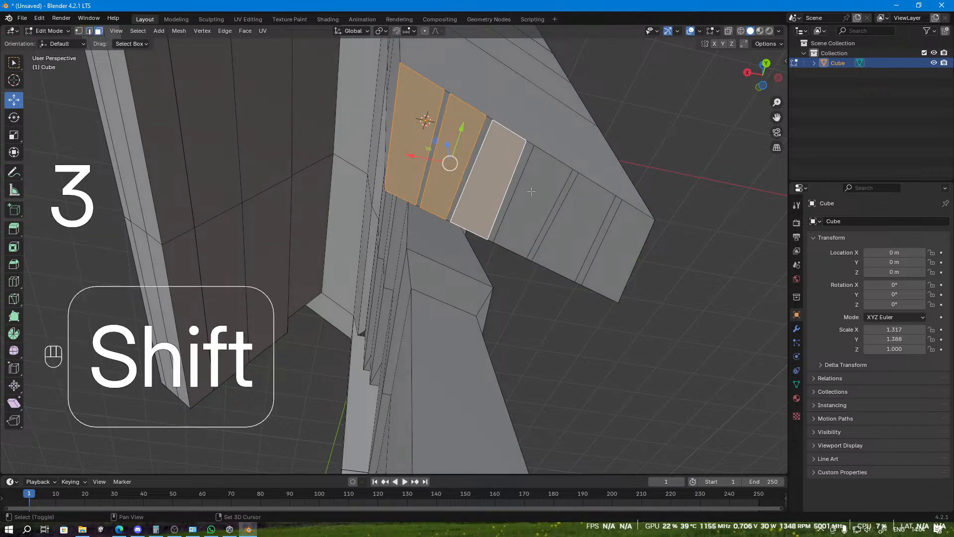
shift+click(531, 191)
shift+click(576, 214)
shift+click(632, 231)
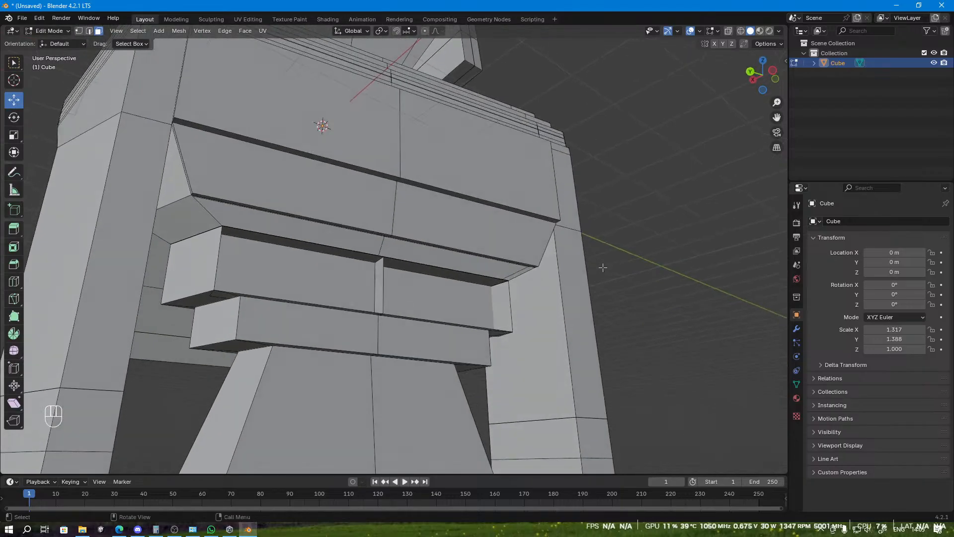
Step: Extrude the six finger faces downward from the arm and scale their tips up so the fingers flare outward
scroll(537, 296, down, 6)
shift+middle_drag(491, 309, 469, 258)
key(e)
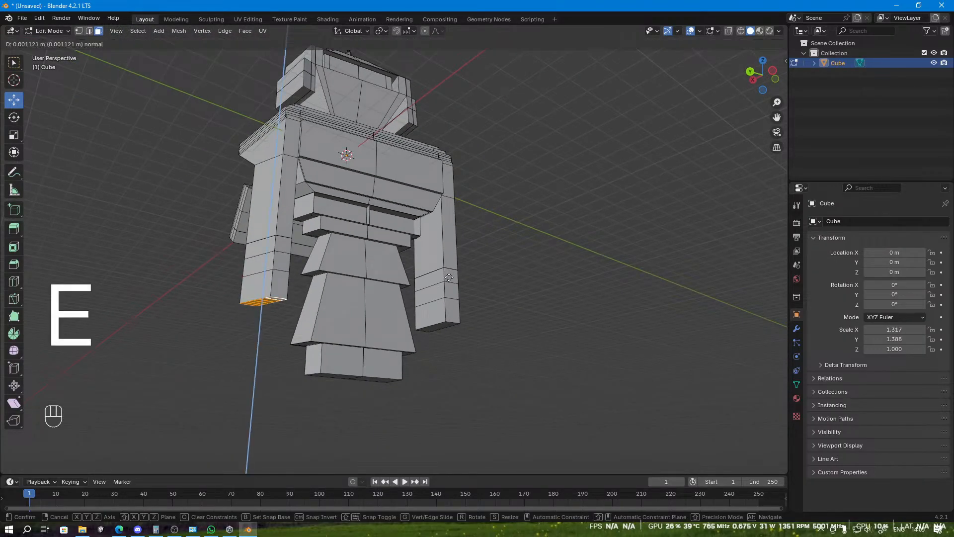
click(449, 294)
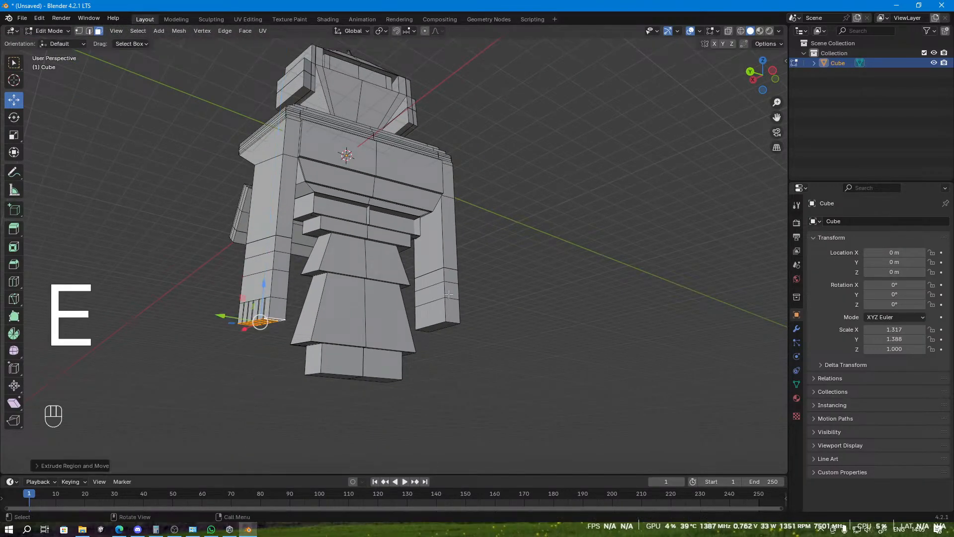
key(s)
click(551, 307)
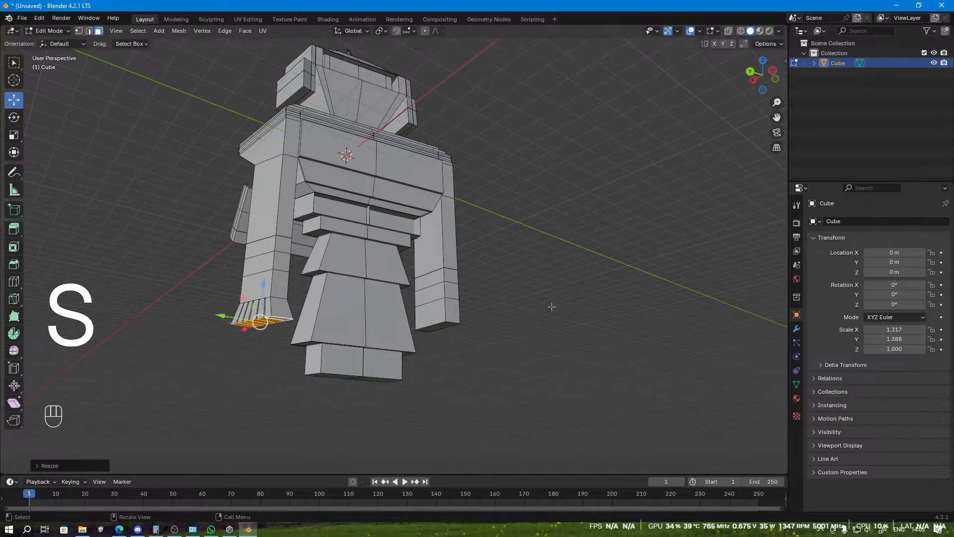
Step: Clear the finger selection and select the bottom end face of the other arm
middle_drag(552, 307, 510, 298)
click(197, 342)
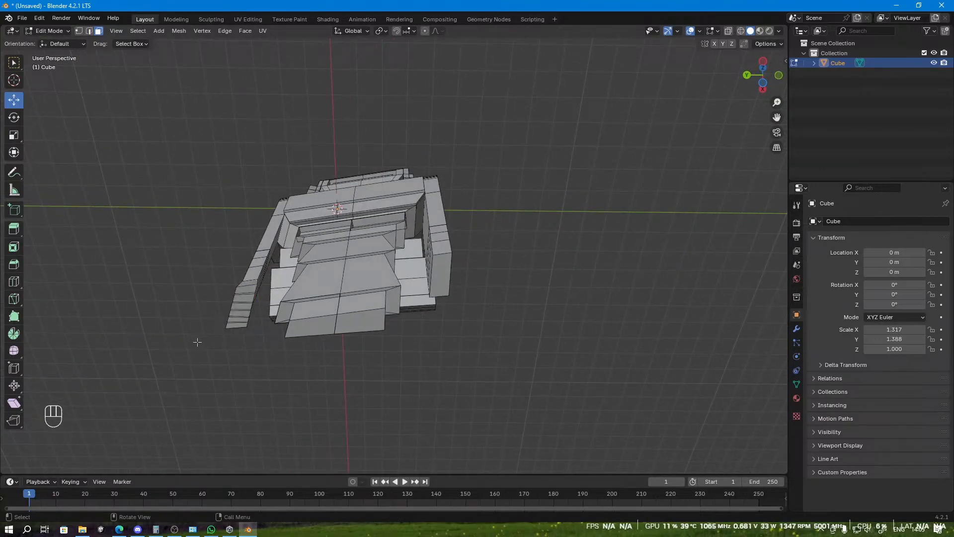
middle_drag(198, 342, 381, 303)
scroll(406, 312, up, 4)
scroll(406, 312, down, 2)
key(2)
click(381, 304)
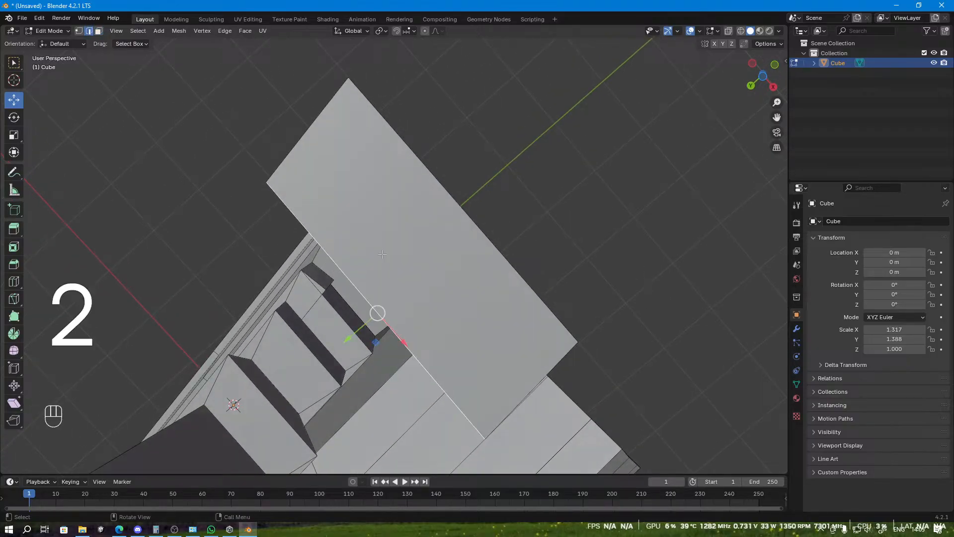
key(3)
click(393, 240)
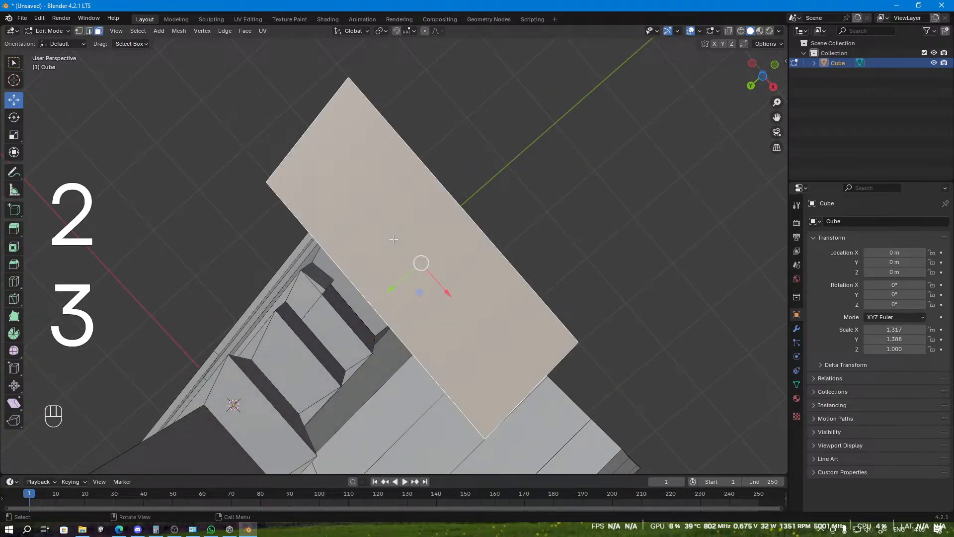
Step: Switch to edge selection and knife a line across the width of the other arm's end face, near its far end
key(2)
shift+middle_drag(397, 241, 404, 263)
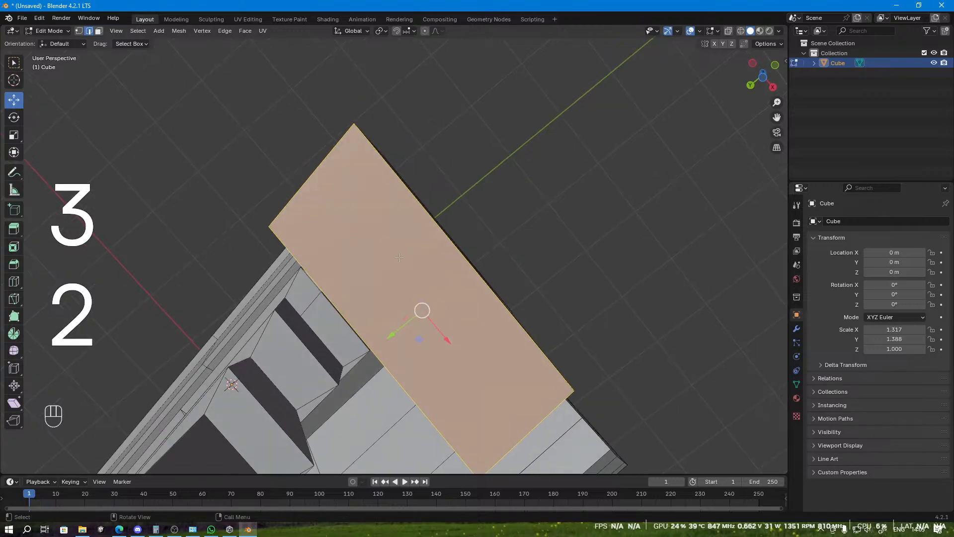
key(k)
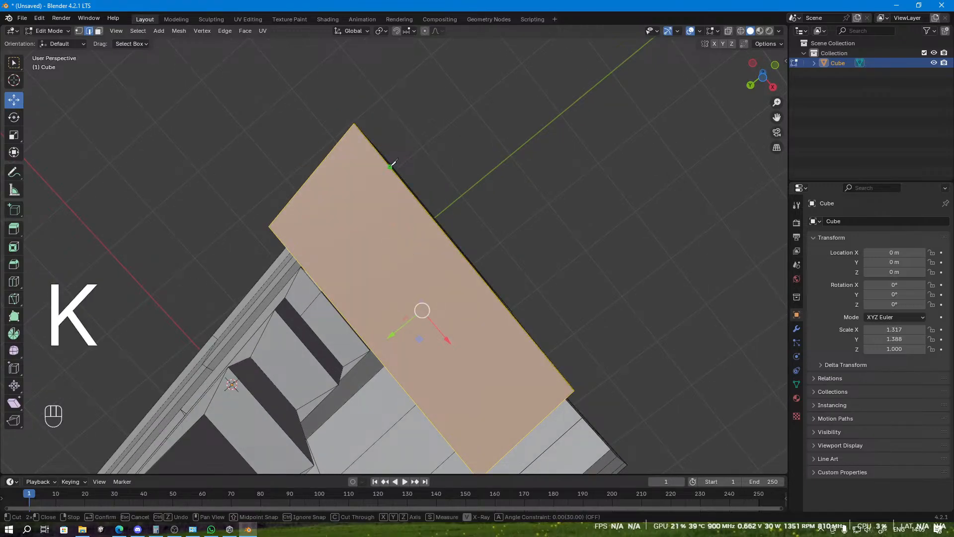
click(389, 165)
click(305, 268)
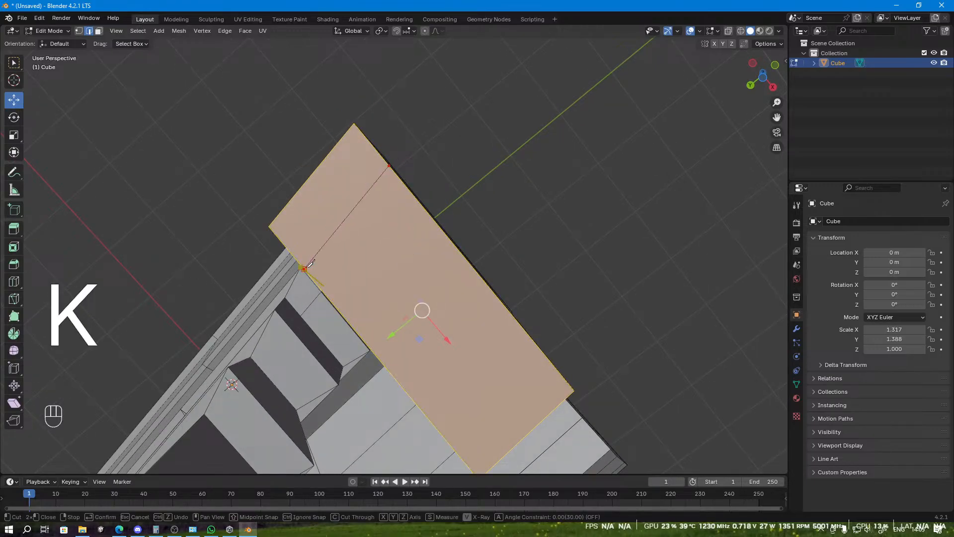
key(Return)
Step: Try to knife a parallel line just beside the first cut on the arm's end face
key(k)
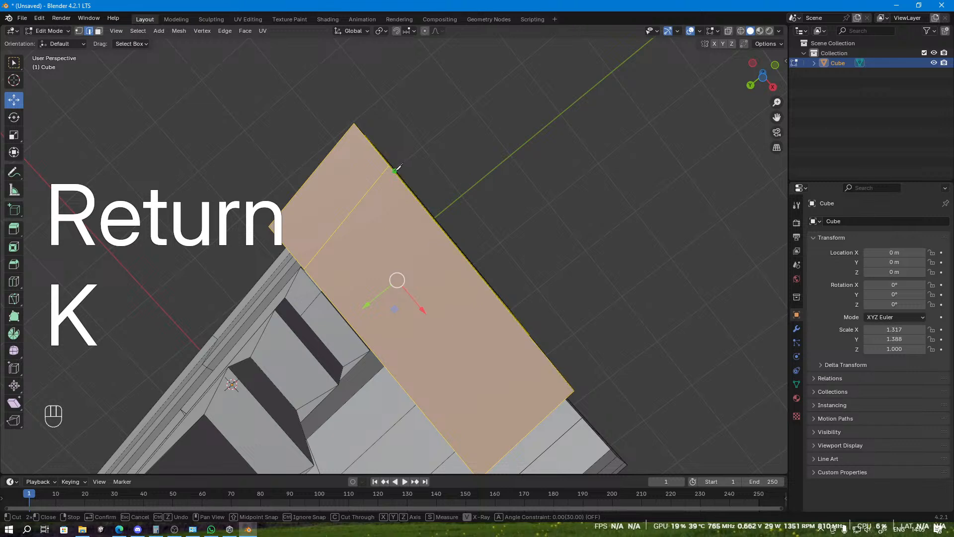
click(394, 169)
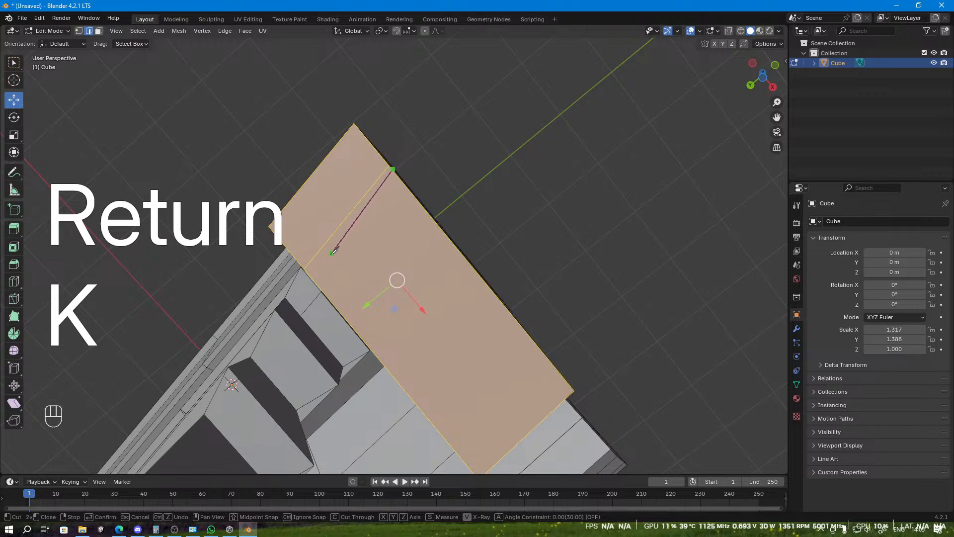
click(315, 274)
key(Return)
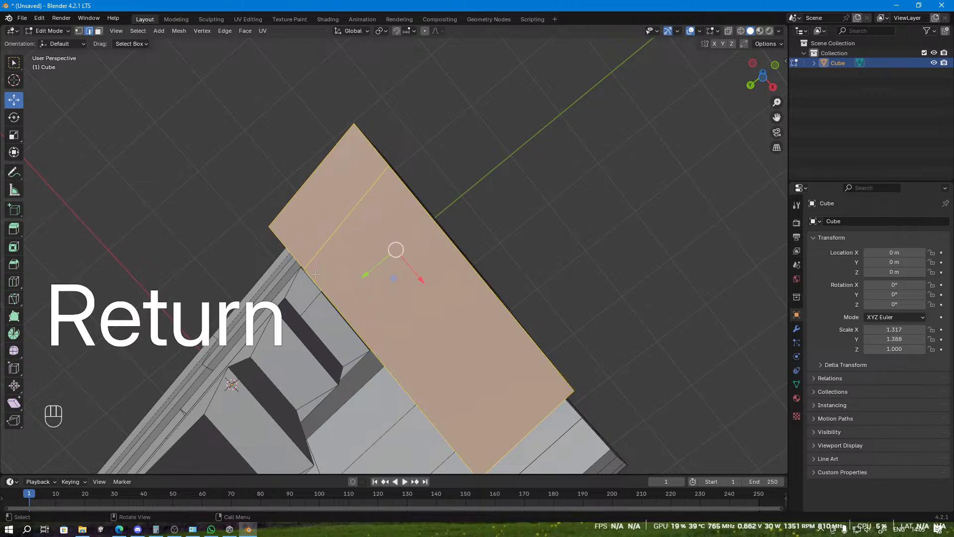
Step: Knife a parallel line just beside the first cut to form a narrow gap strip across the arm's end face
middle_drag(399, 211, 434, 144)
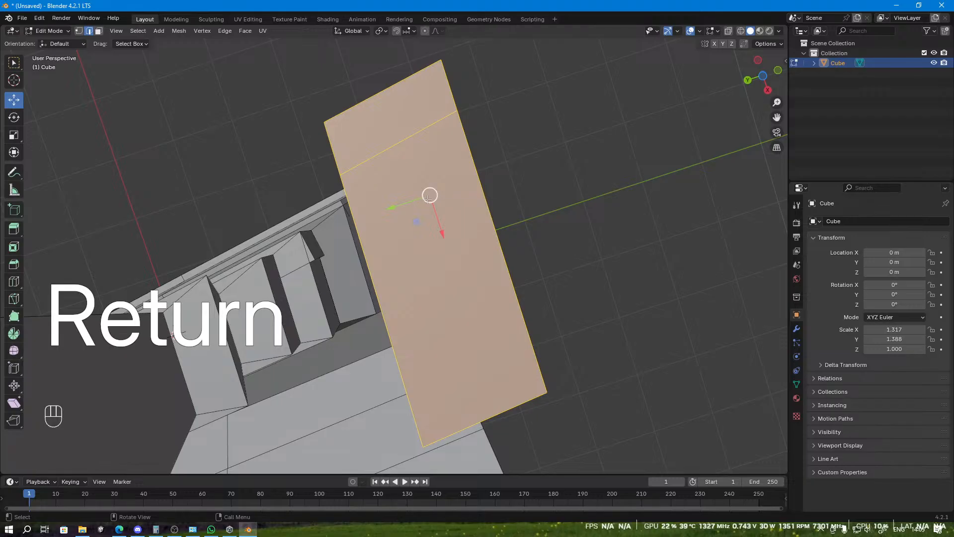
key(k)
click(459, 119)
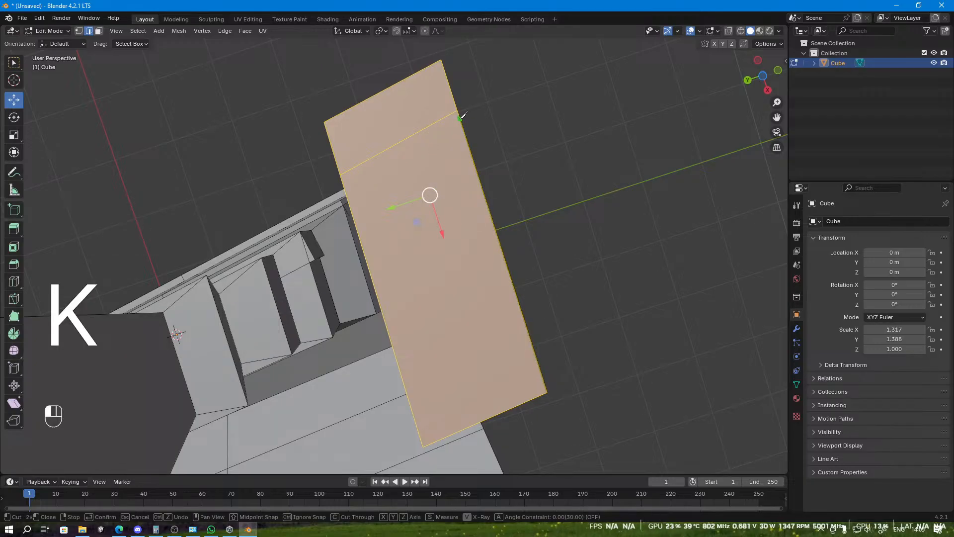
click(345, 184)
key(Return)
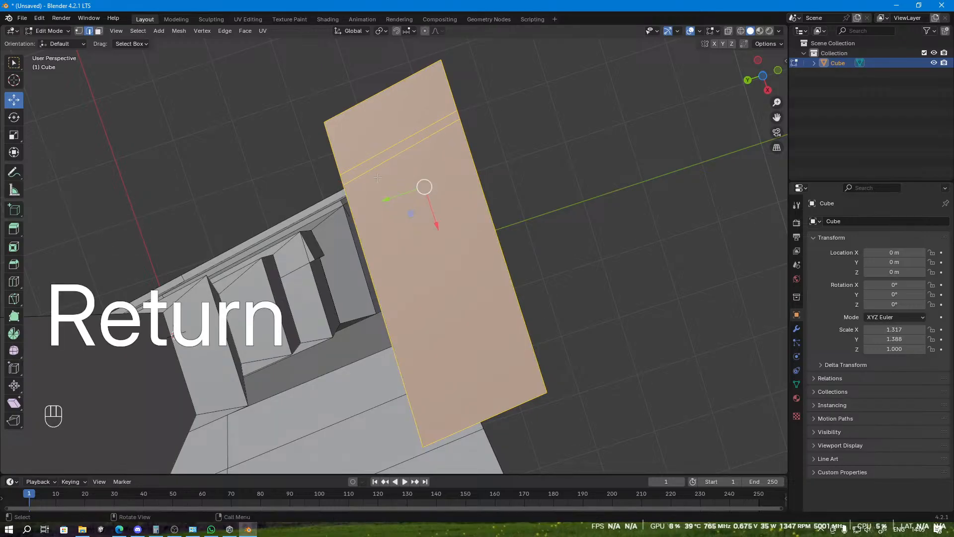
Step: Knife two closely spaced parallel lines one finger width past the first gap to form the second gap strip
key(k)
click(473, 158)
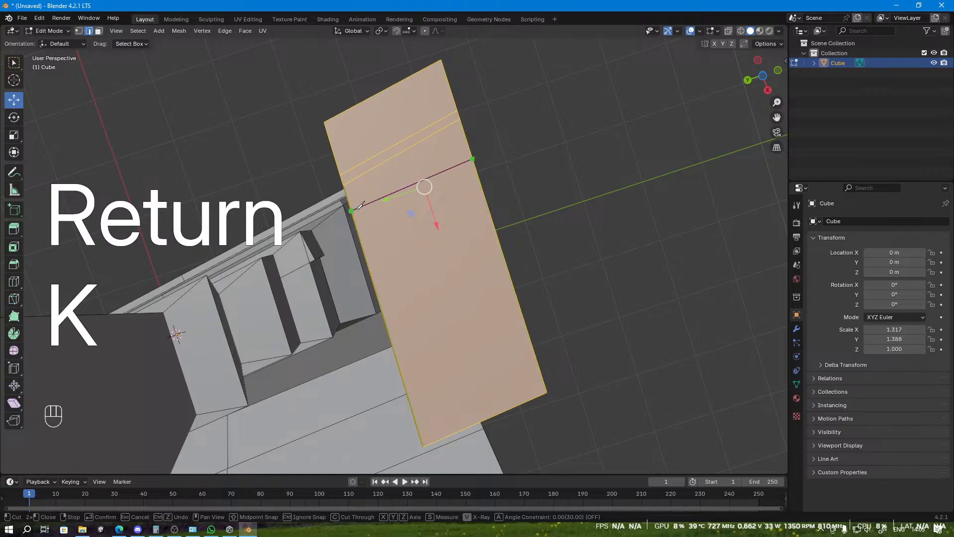
click(353, 211)
key(Return)
key(k)
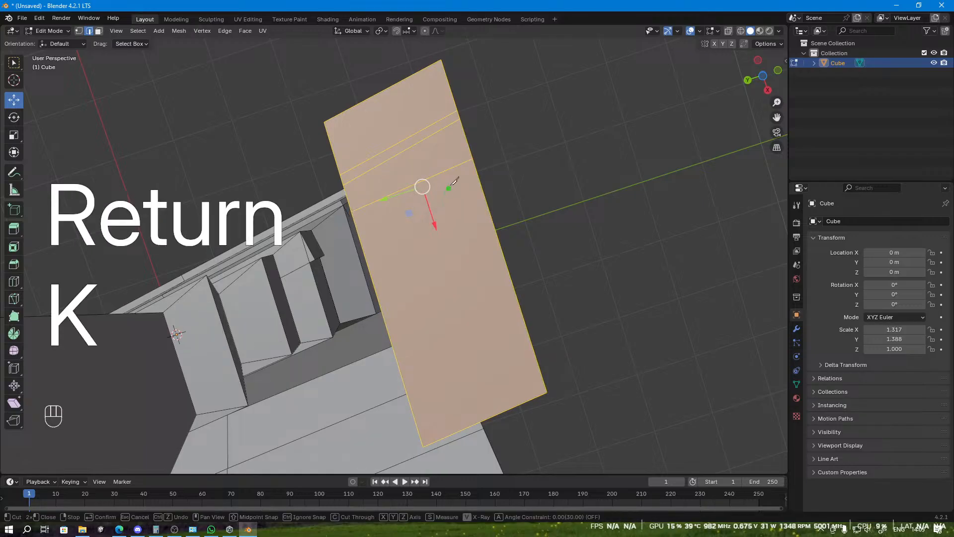
click(475, 168)
click(355, 224)
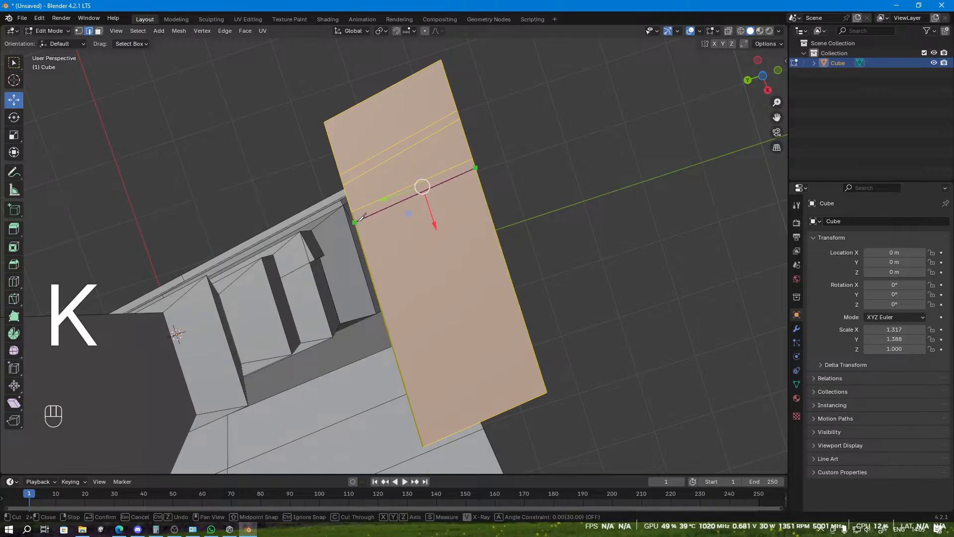
key(Return)
Step: Knife two closely spaced parallel lines one finger width past the second gap to form the third gap strip
key(k)
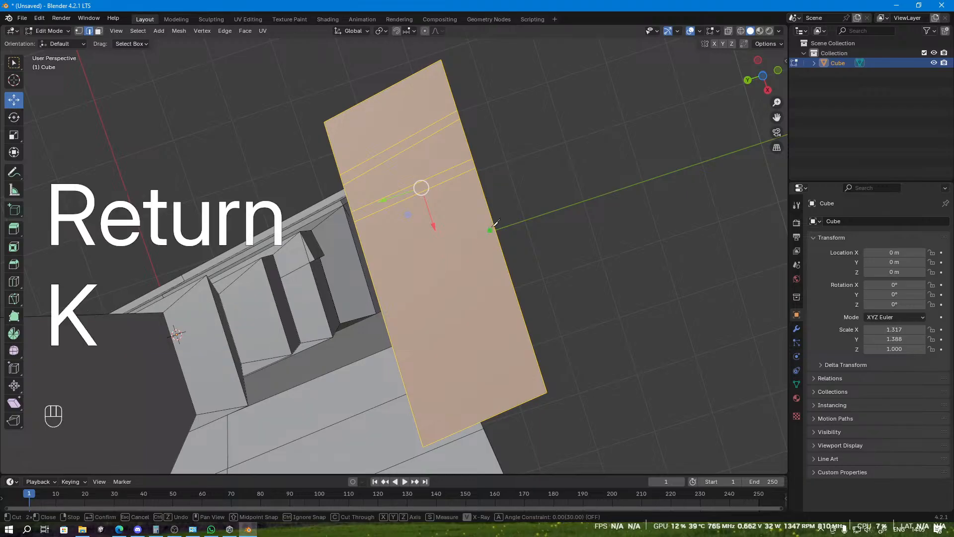
click(487, 207)
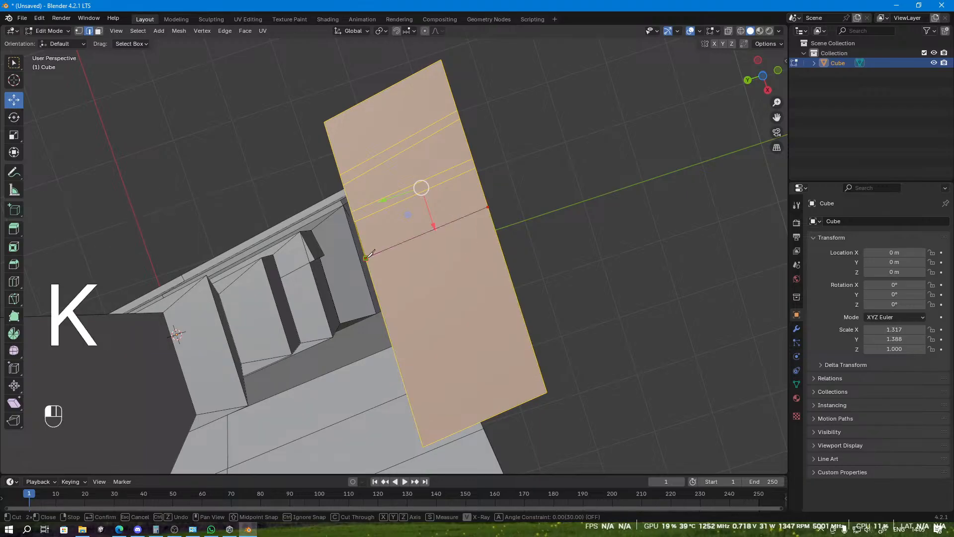
click(367, 258)
key(Return)
key(k)
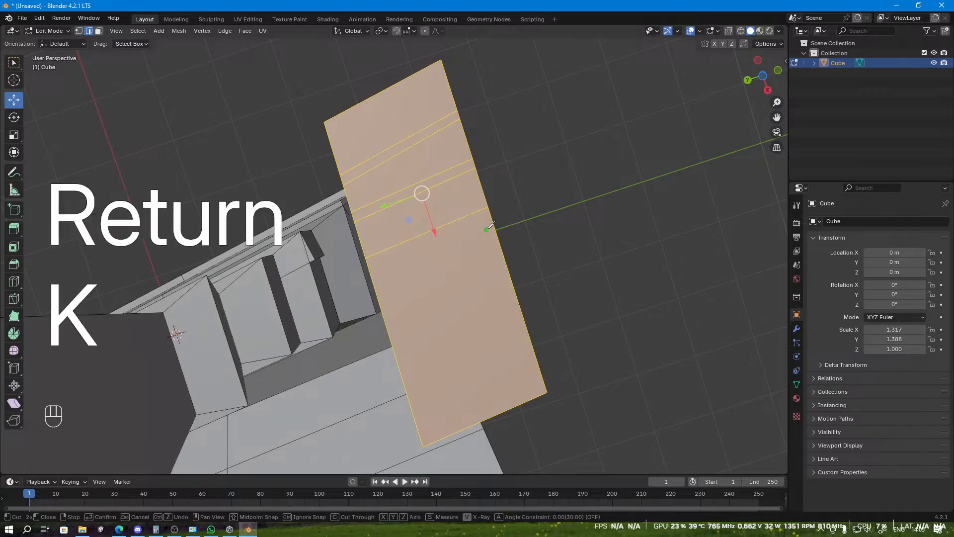
click(491, 214)
click(370, 268)
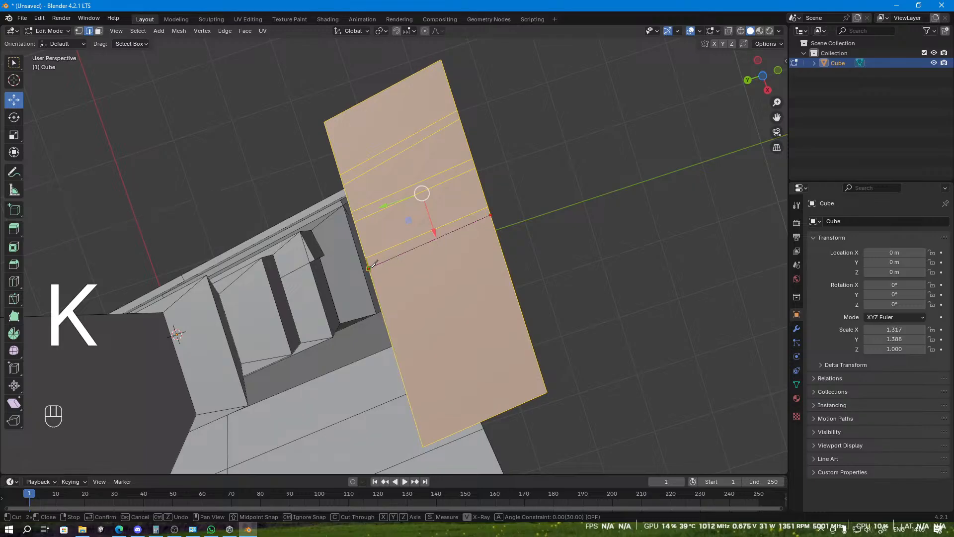
key(Return)
Step: Knife a line across the end face one finger width past the third gap to start the fourth gap
middle_drag(376, 272, 397, 264)
key(k)
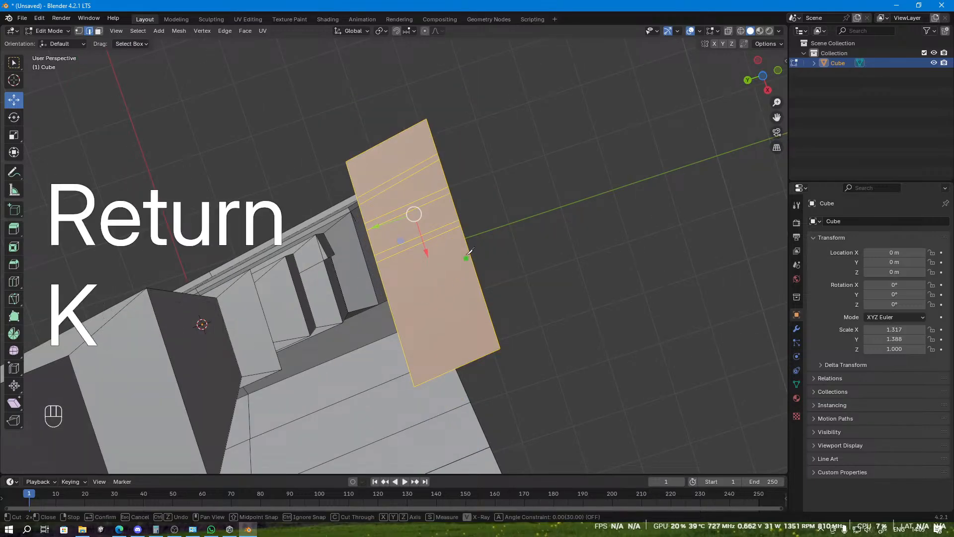
click(466, 247)
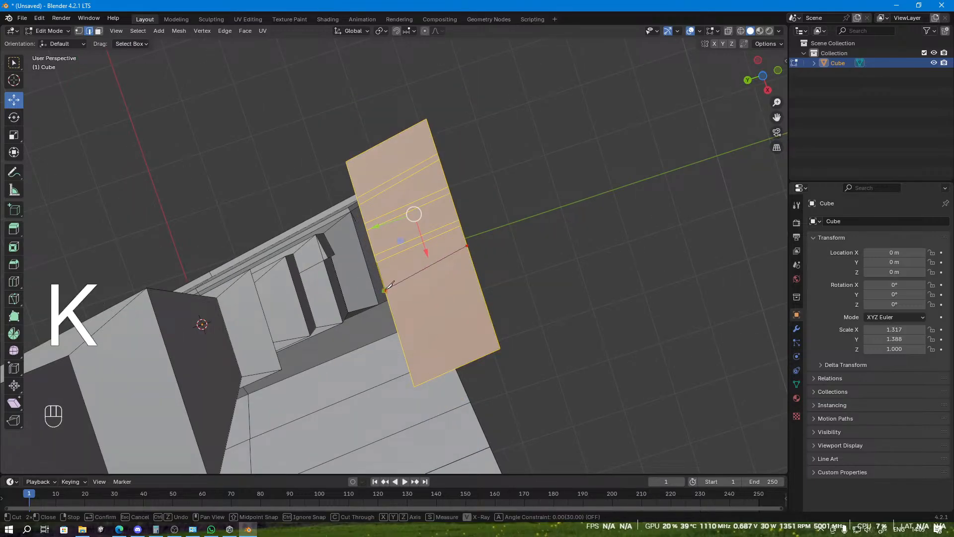
click(386, 289)
key(Return)
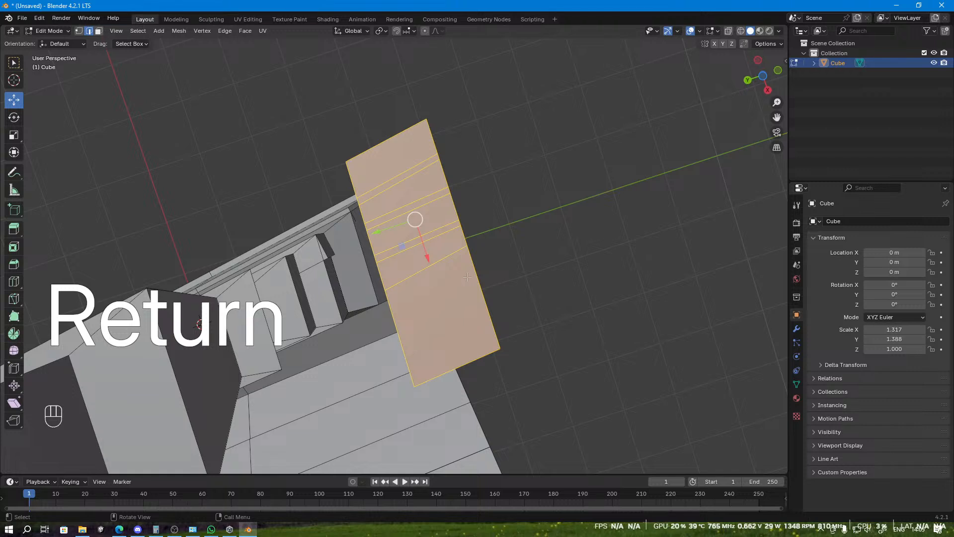
key(k)
click(471, 250)
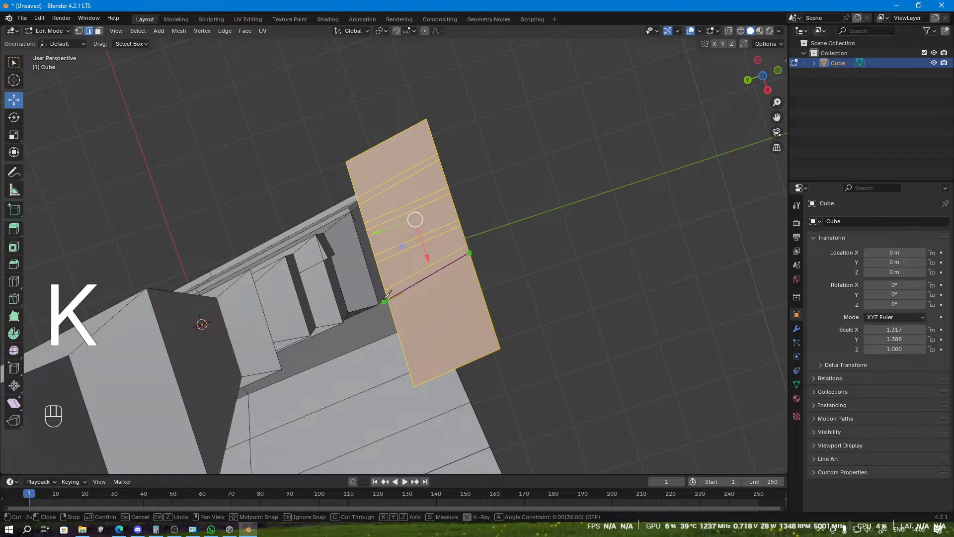
click(388, 296)
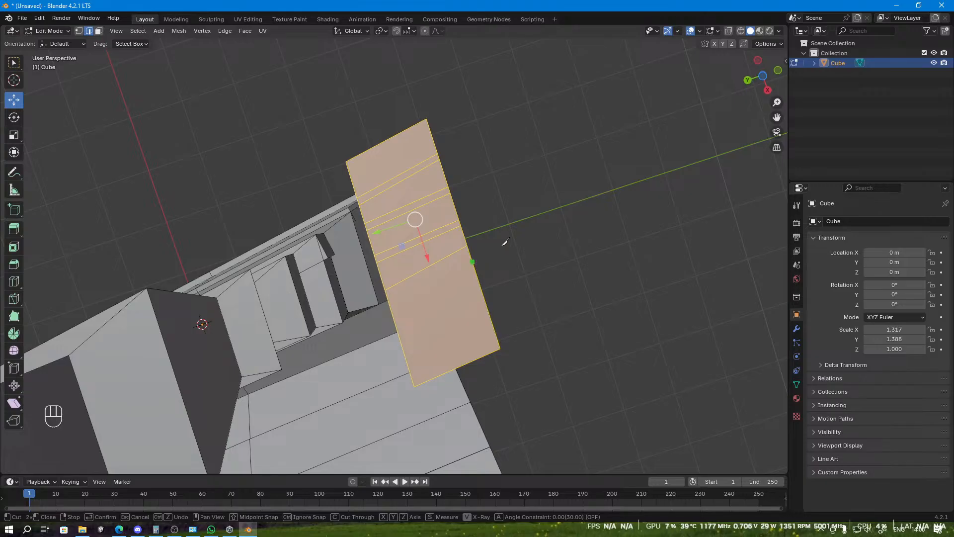
key(Escape)
Step: Select the whole linked mesh and knife a line just beside the fourth gap's first cut to complete that strip
key(l)
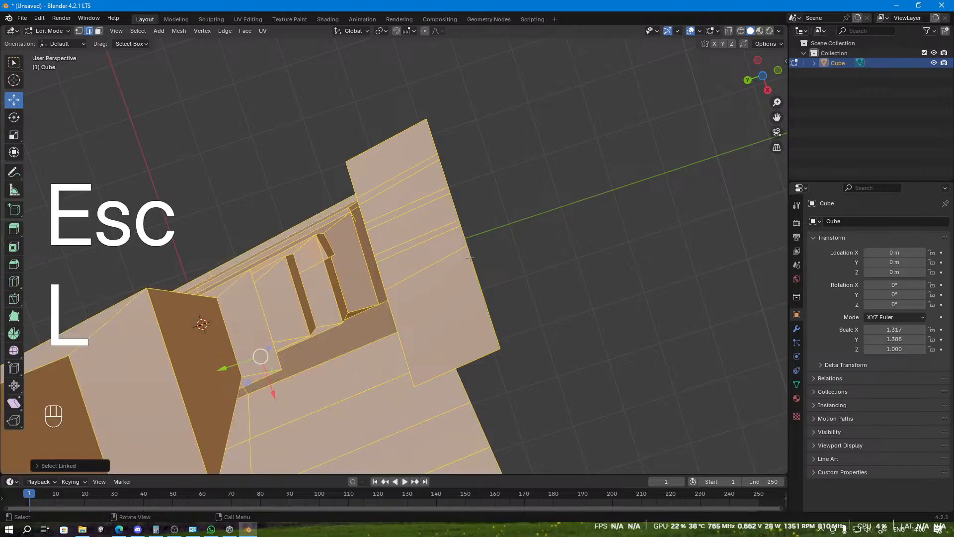
key(k)
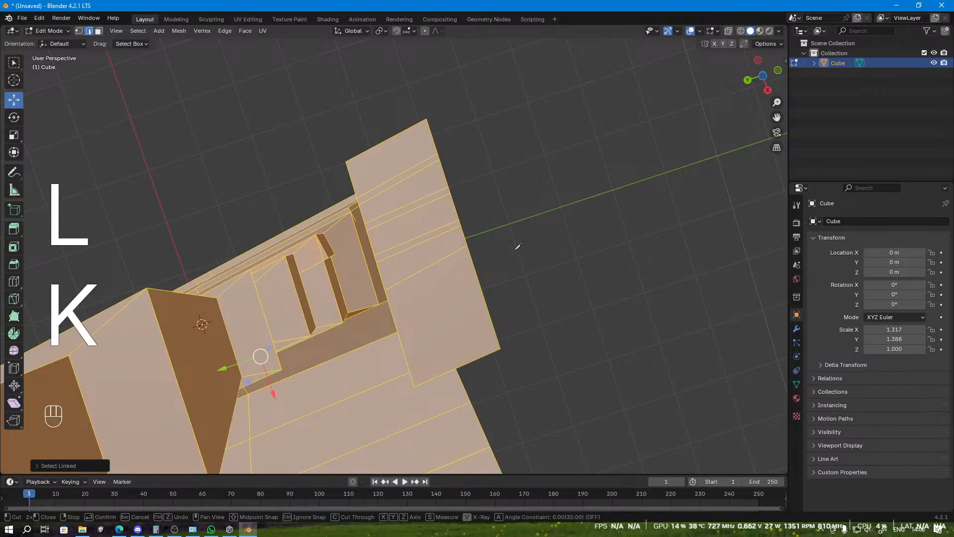
key(Escape)
key(k)
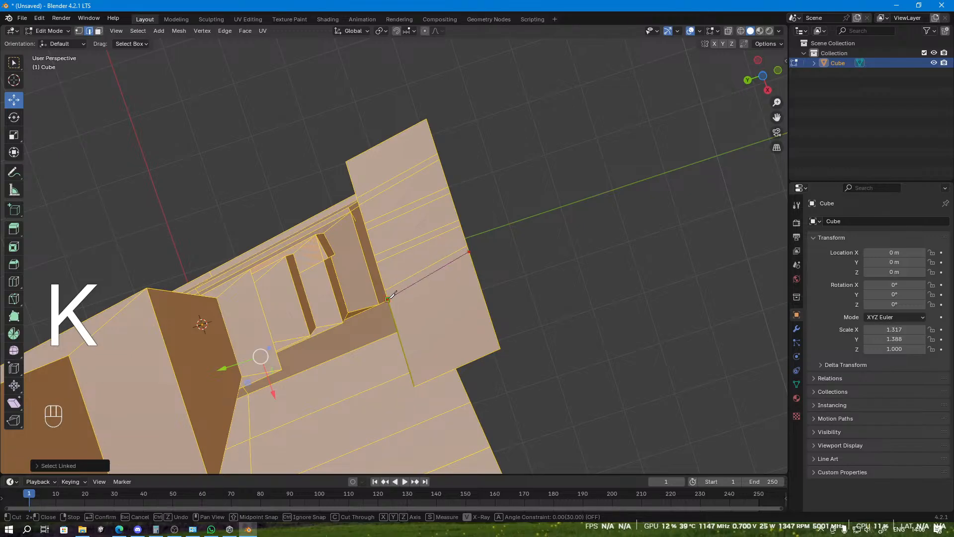
key(Return)
Step: Knife two parallel lines across the end face past the fourth gap to form the fifth gap strip
key(k)
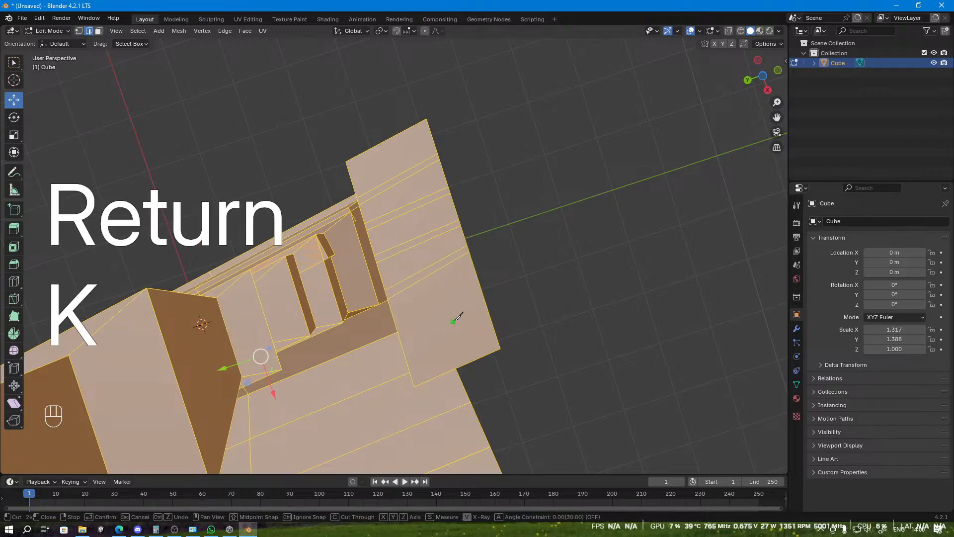
click(477, 274)
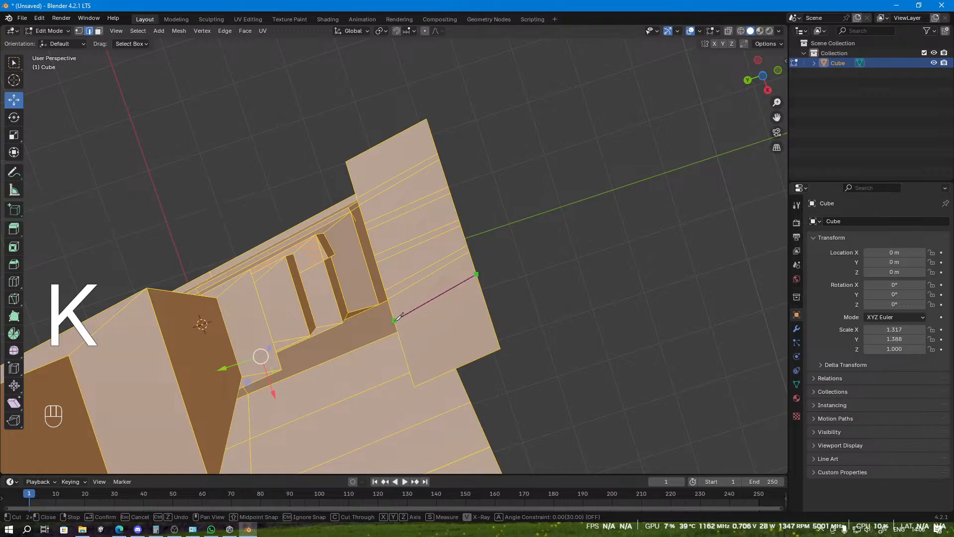
key(Return)
key(k)
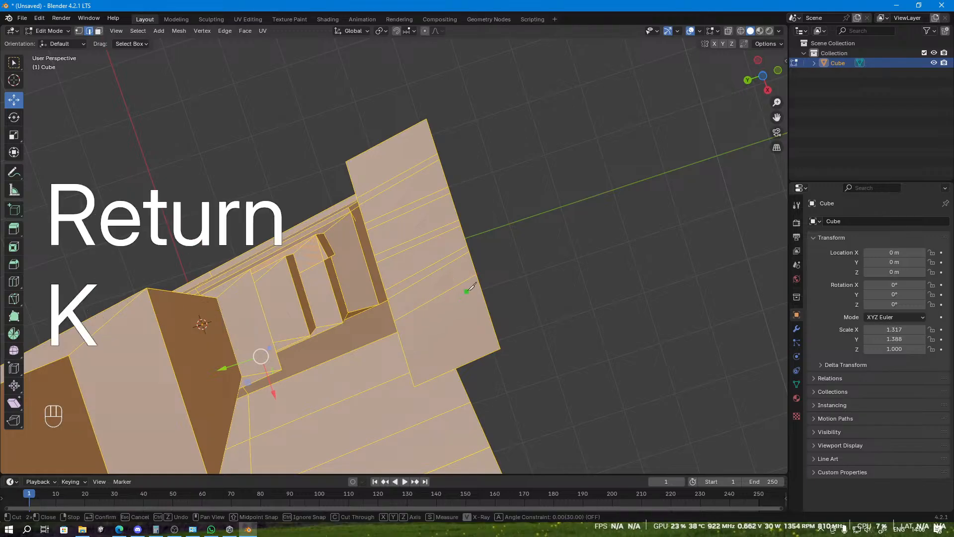
click(481, 288)
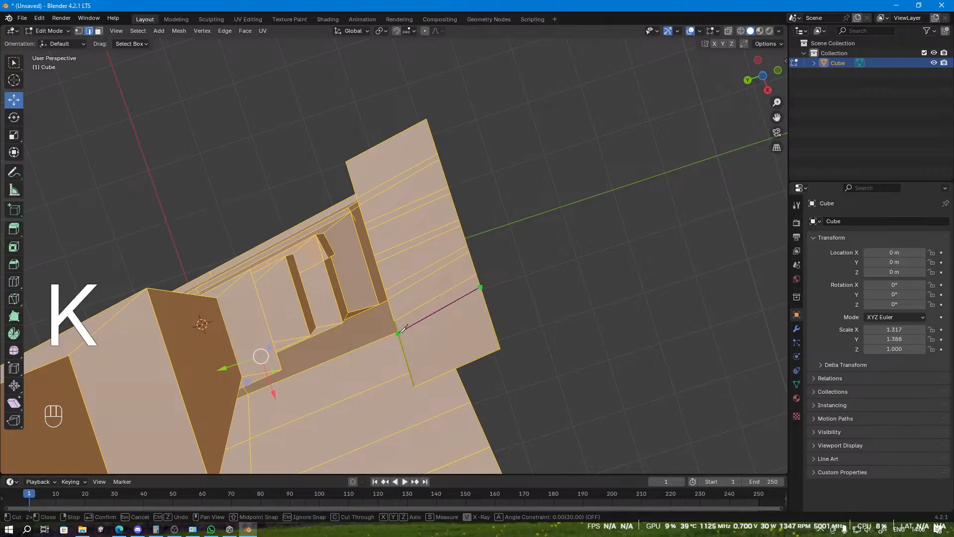
Step: Finish the knife cut across the arm's end face to complete the last finger division
click(399, 333)
key(Return)
key(Escape)
key(grave)
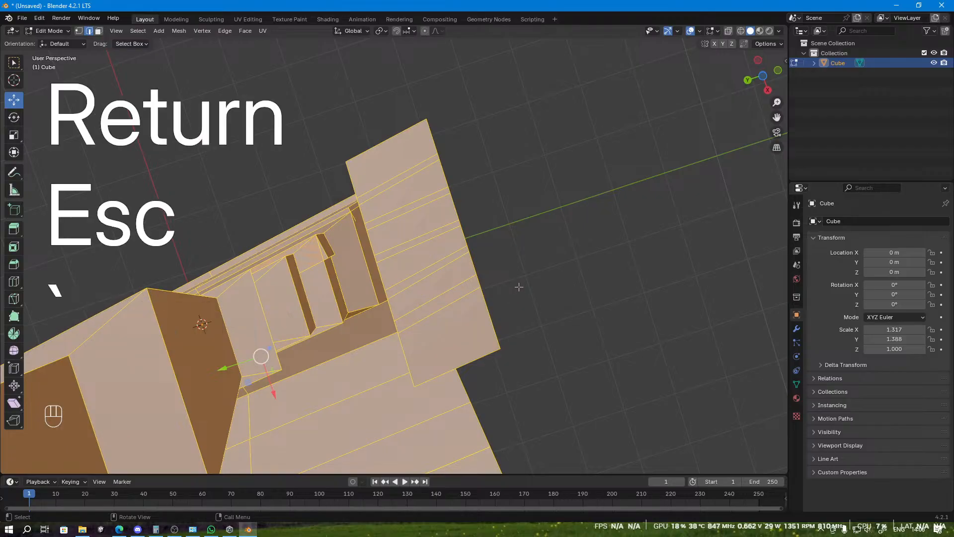
key(Escape)
Step: Extrude the wider finger faces on the arm's end a short distance outward, leaving out the narrow gap strips, and scale the extruded faces
key(3)
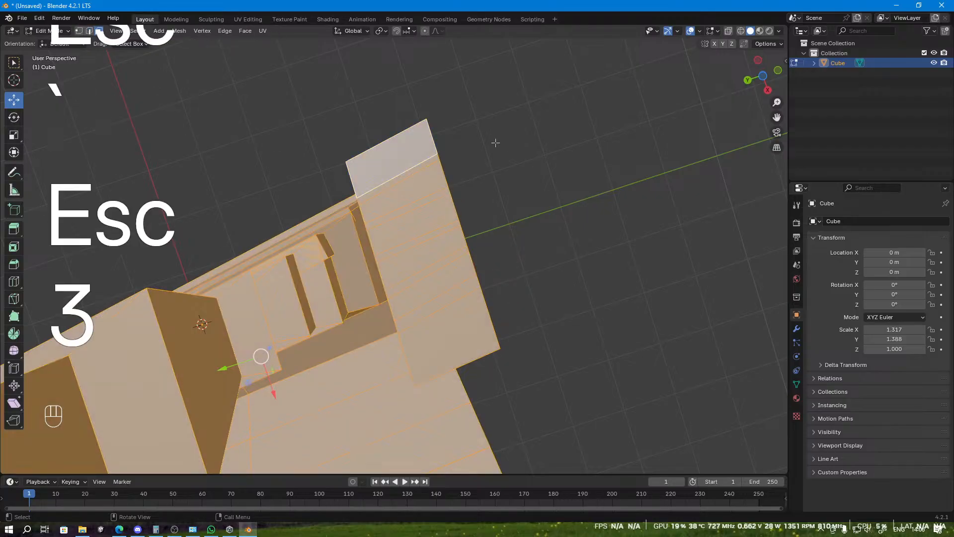
click(494, 142)
click(408, 152)
shift+click(417, 194)
shift+click(426, 227)
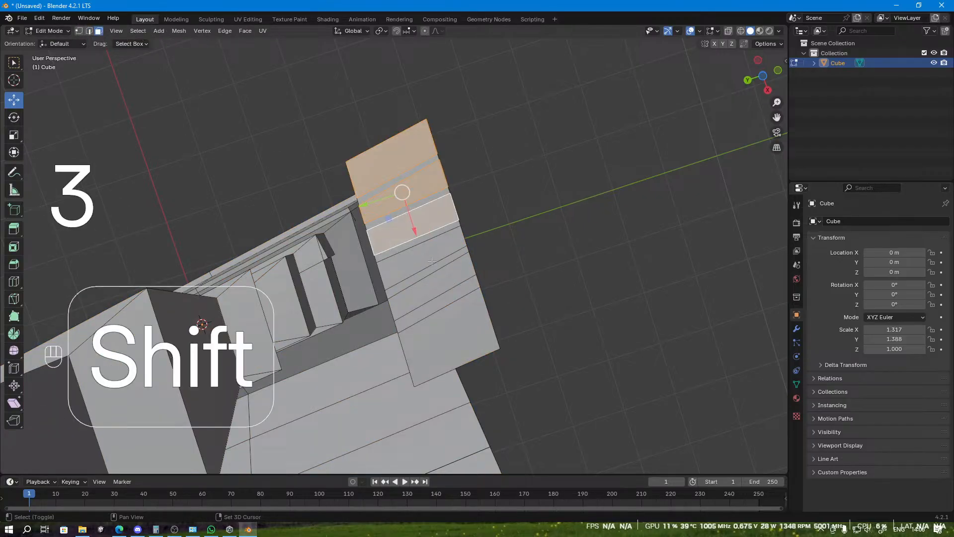
shift+click(432, 254)
shift+click(435, 286)
shift+click(448, 328)
middle_drag(447, 328, 481, 353)
scroll(483, 351, down, 4)
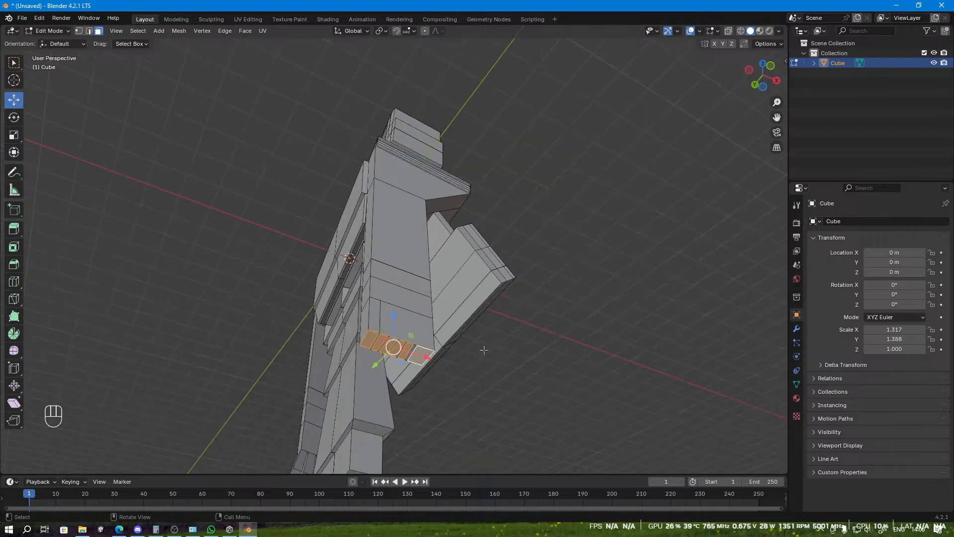
key(e)
click(479, 374)
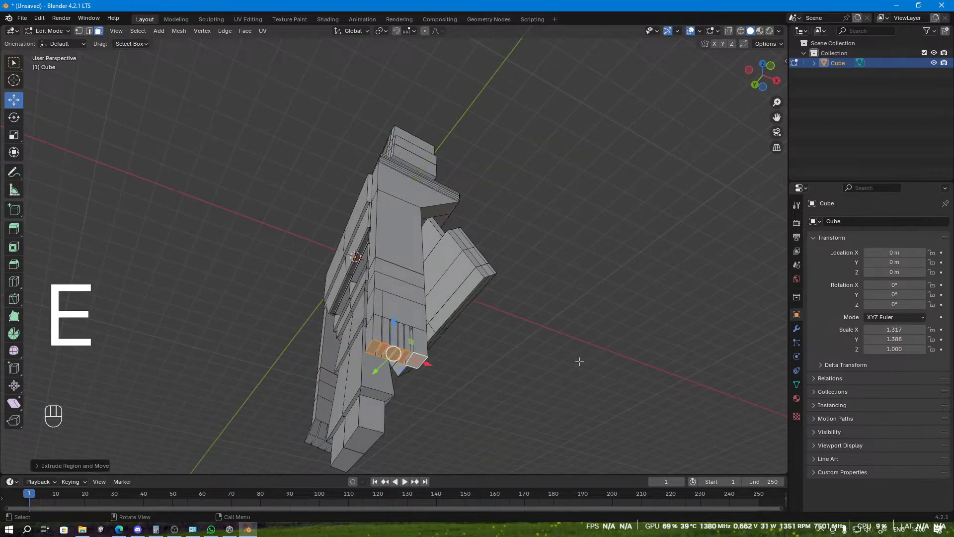
key(s)
click(599, 364)
Step: Examine the extruded fingers and the robot's arms and torso from several sides
middle_drag(628, 355, 556, 370)
scroll(560, 390, down, 2)
scroll(379, 386, down, 3)
middle_drag(379, 386, 485, 294)
scroll(475, 403, up, 6)
scroll(499, 271, down, 2)
scroll(499, 271, down, 2)
scroll(485, 294, down, 1)
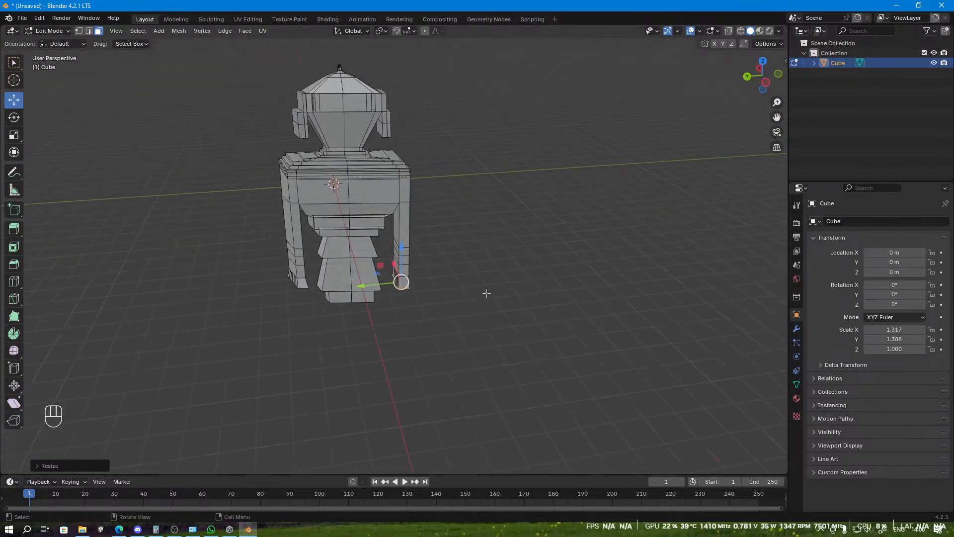
scroll(475, 256, up, 2)
shift+middle_drag(475, 256, 504, 364)
scroll(504, 364, up, 2)
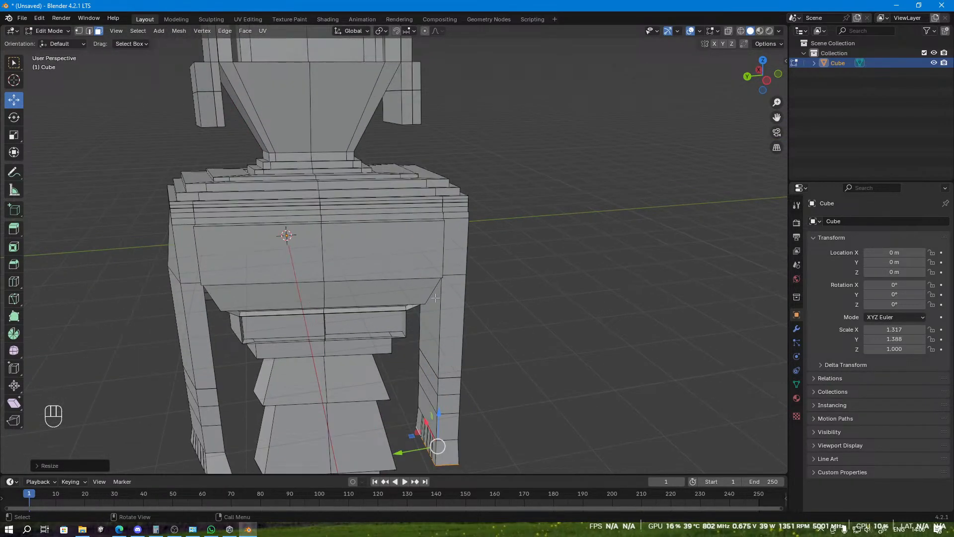
scroll(435, 298, down, 3)
Step: Return to Object Mode, check the robot from front and back, and deselect it
key(Tab)
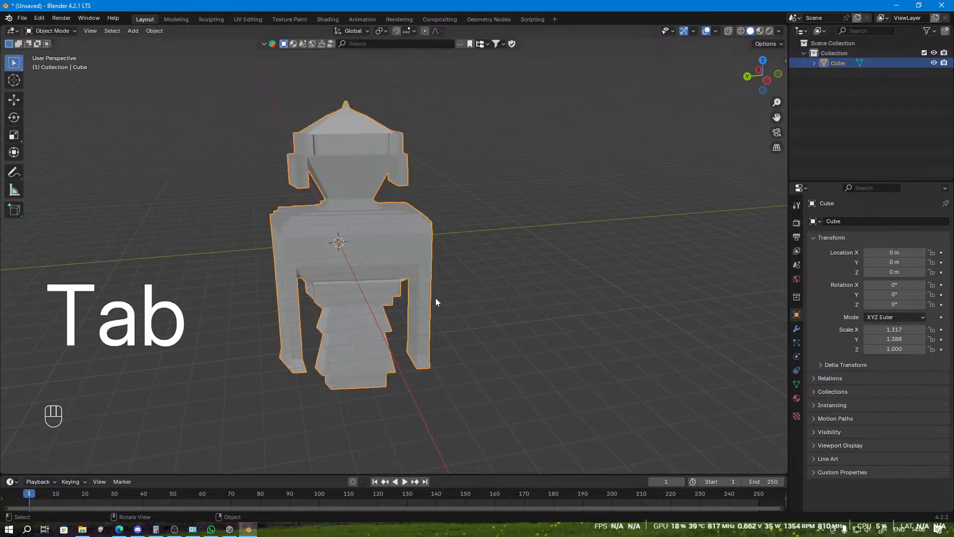
middle_drag(435, 297, 482, 206)
scroll(434, 247, up, 5)
scroll(443, 262, down, 4)
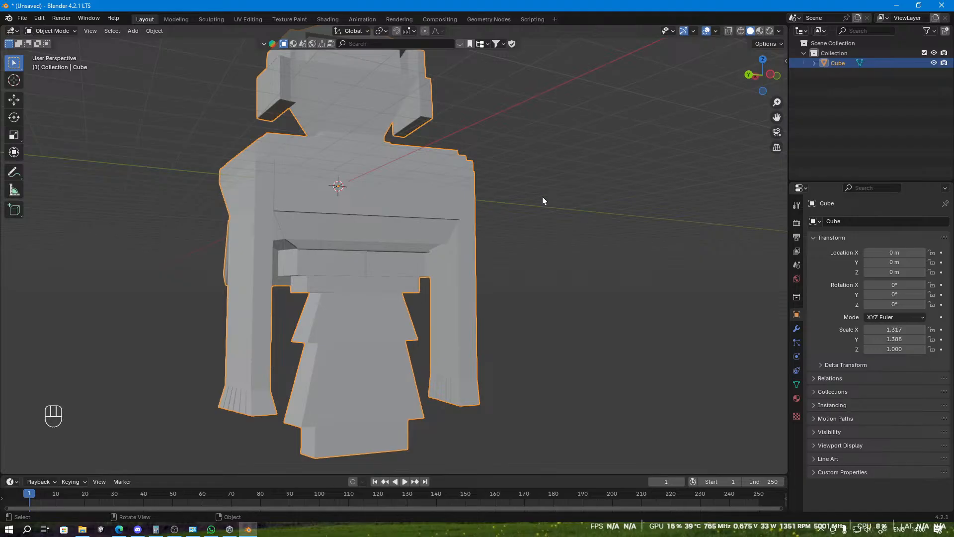
middle_drag(541, 196, 540, 219)
scroll(540, 220, up, 2)
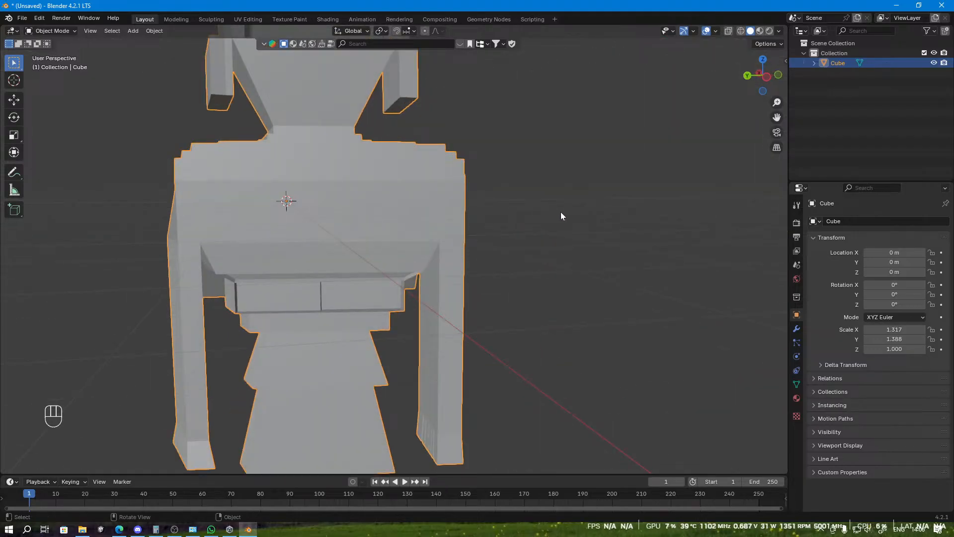
scroll(560, 213, down, 3)
click(545, 216)
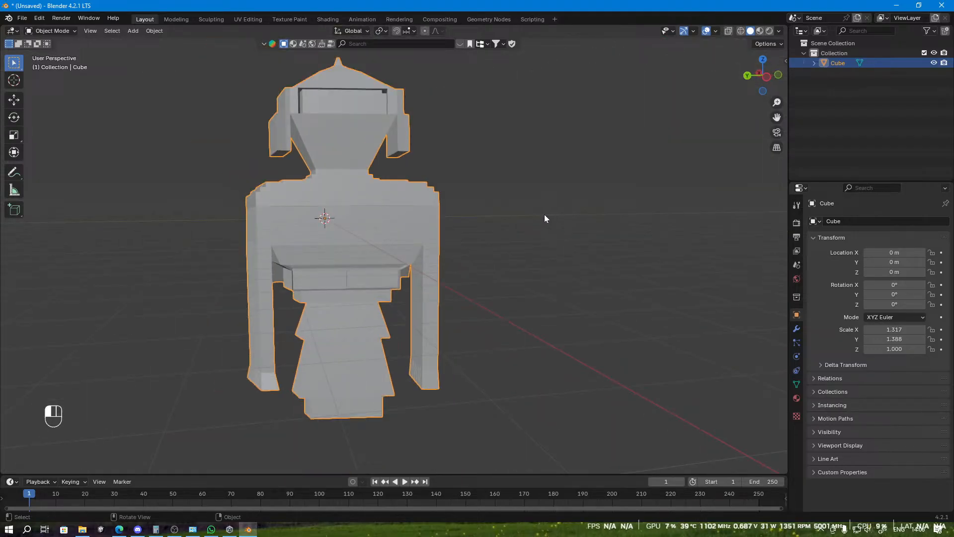
Step: Rename the robot's material as ROBOT
click(798, 398)
click(851, 264)
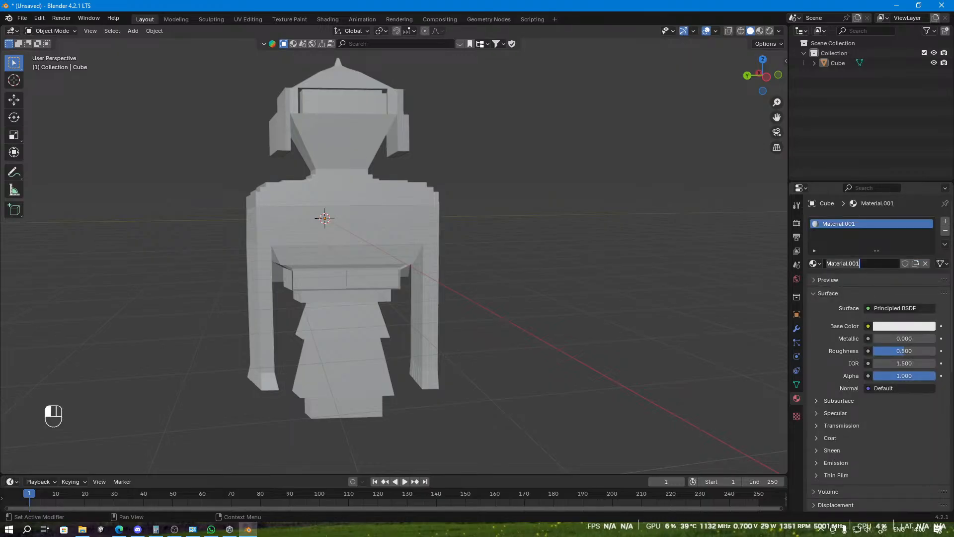
text(ROBOT)
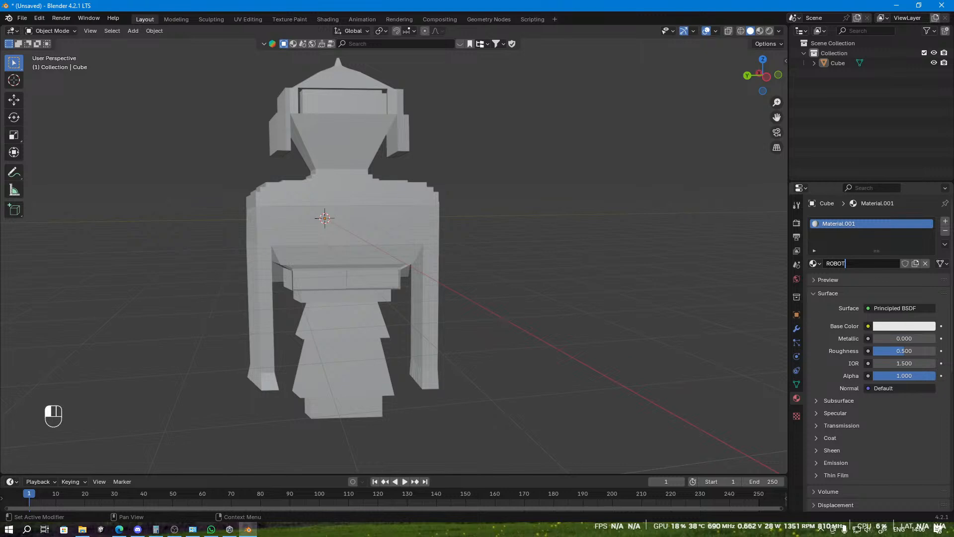
key(Return)
Step: Set the ROBOT material's base colour to a dark magenta with hue 0.840, saturation 0.717 and value 0.214
click(890, 331)
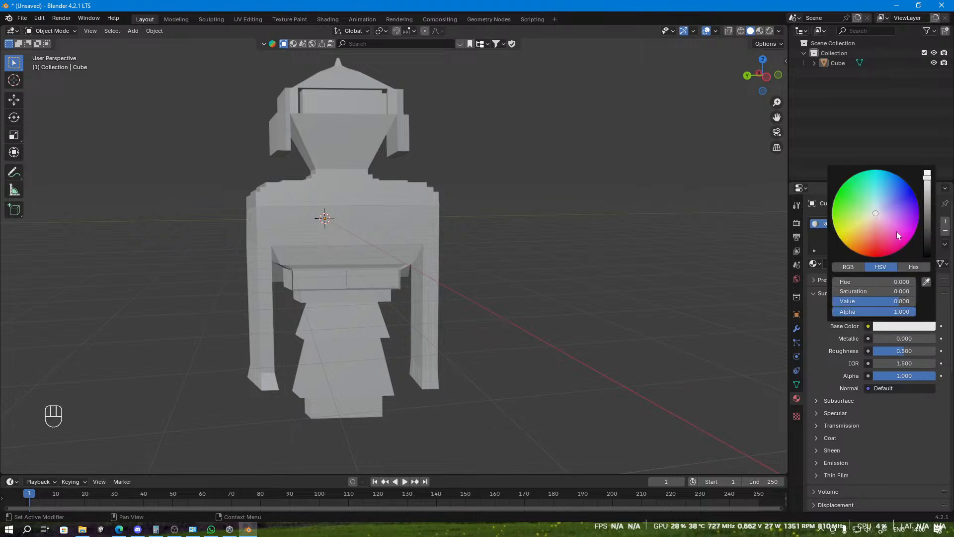
click(894, 227)
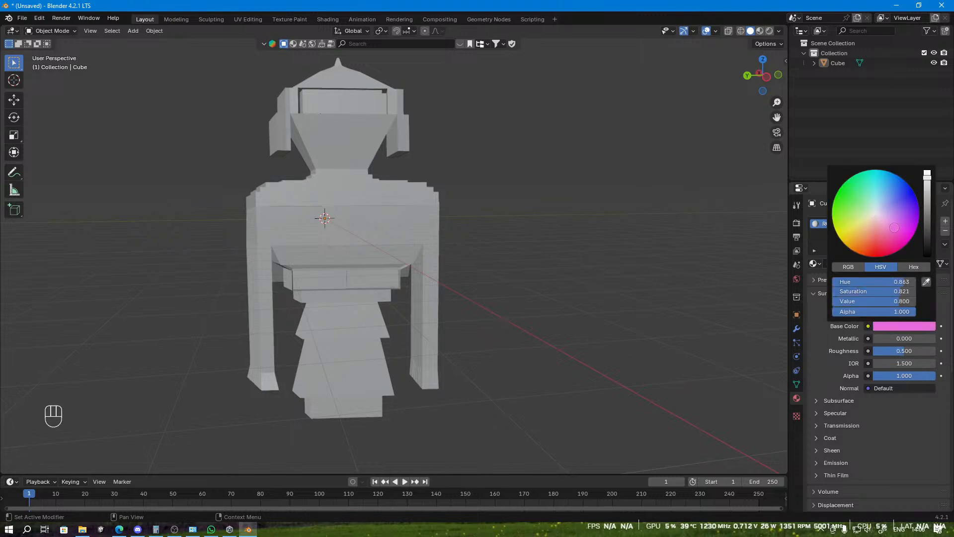
click(927, 204)
middle_drag(652, 186, 626, 208)
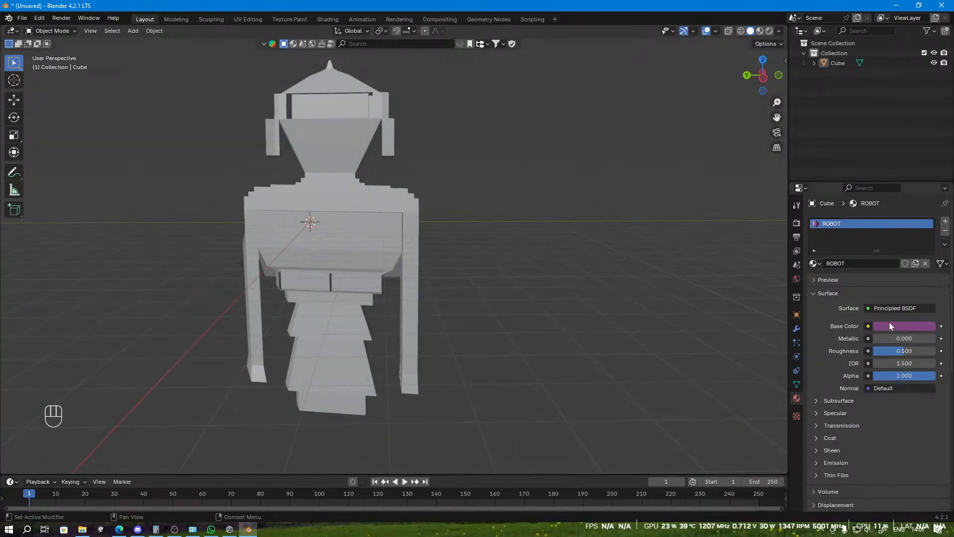
Step: Change the ROBOT material's base colour to a nearly neutral light grey
click(915, 325)
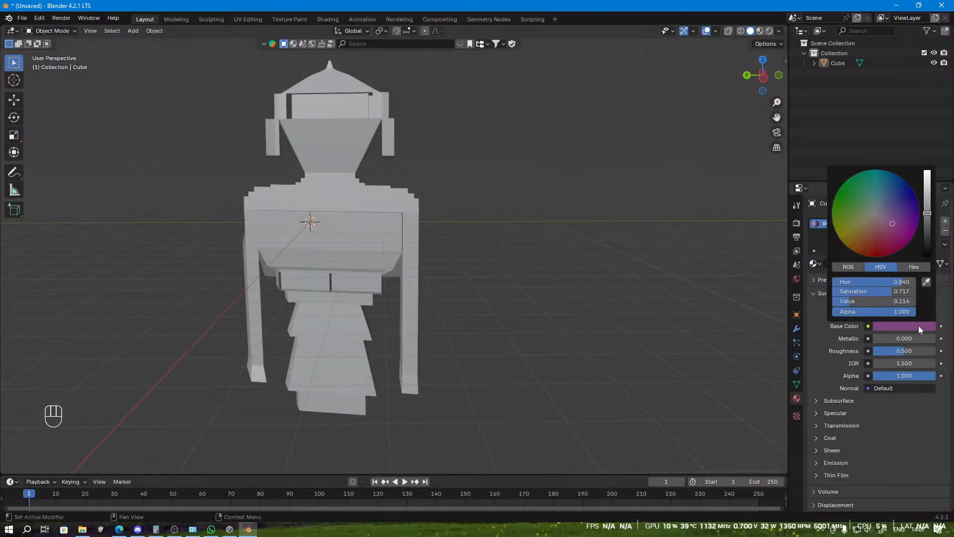
mouse_move(888, 243)
mouse_down()
mouse_move(878, 215)
mouse_move(867, 230)
mouse_move(873, 243)
mouse_up()
drag(925, 223, 927, 204)
mouse_move(882, 227)
mouse_down()
mouse_move(878, 219)
mouse_move(927, 205)
mouse_up()
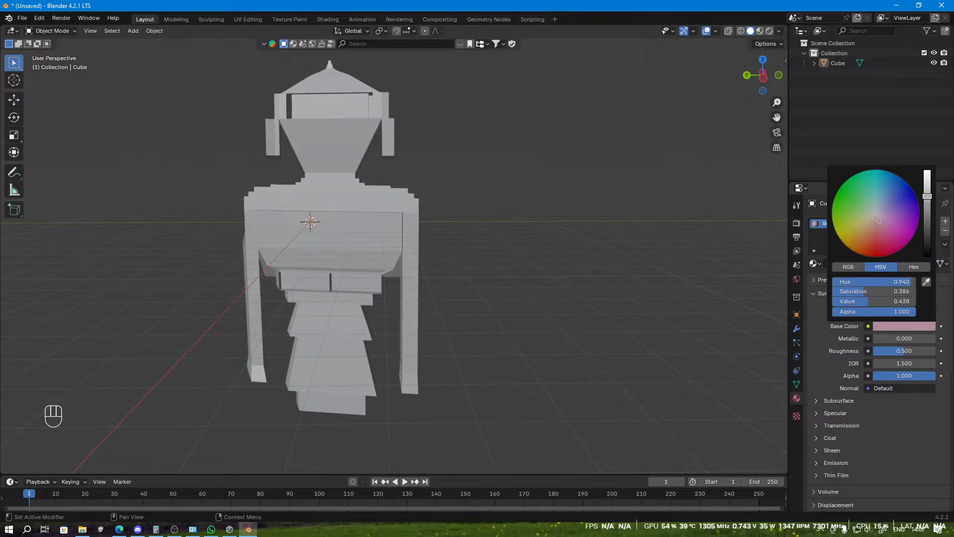
click(878, 223)
drag(877, 222, 877, 213)
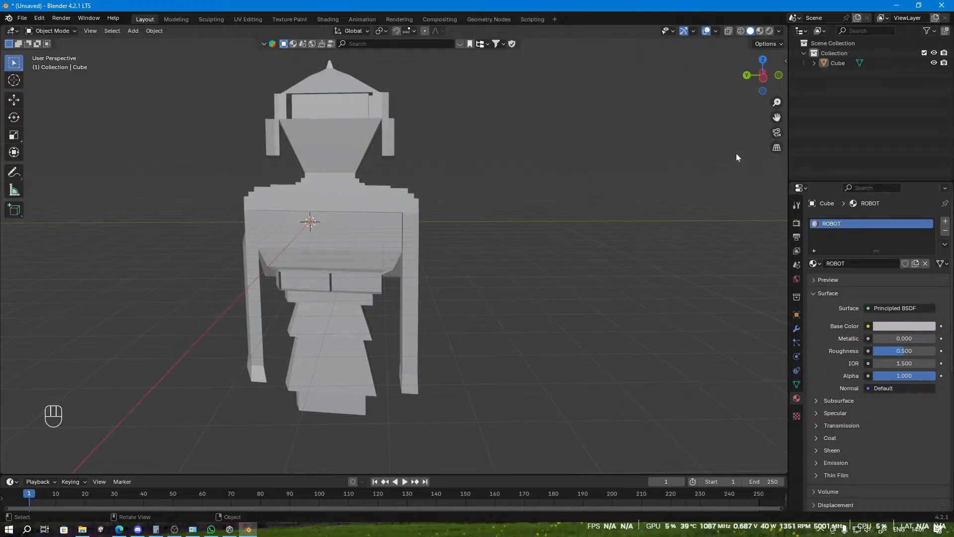
key(ctrl)
key(ctrl)
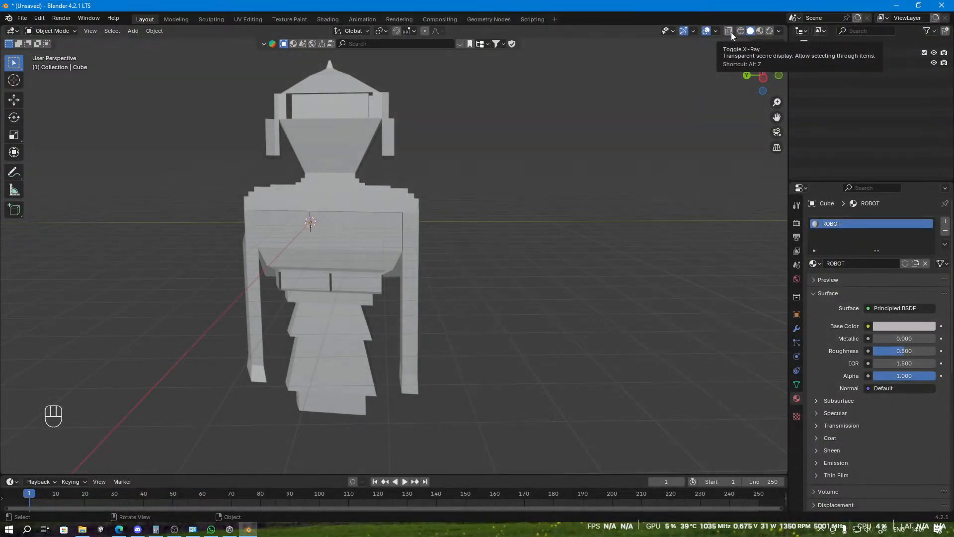
Step: Try the solid shading colour options Random, Single, Texture, Attribute and Material, settling on Object colour with the World background
click(778, 32)
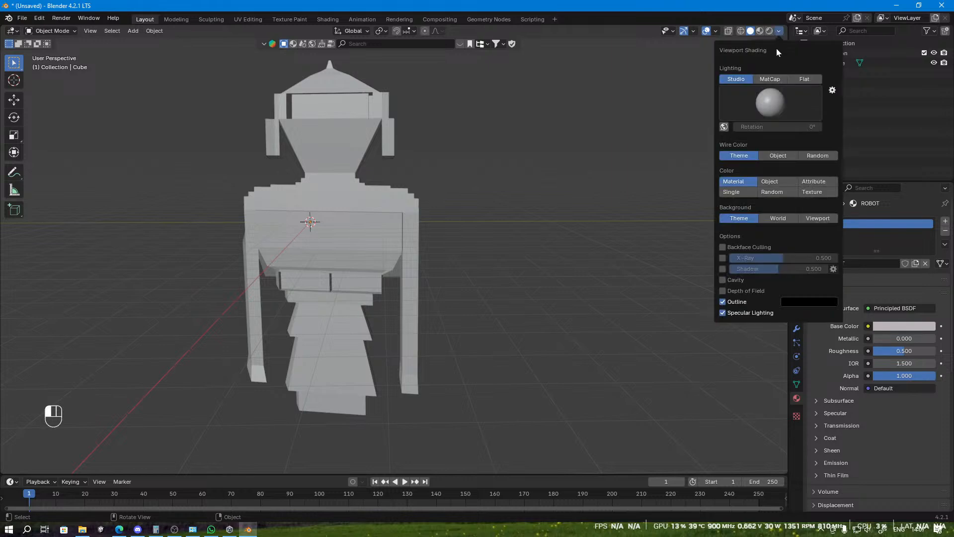
click(776, 192)
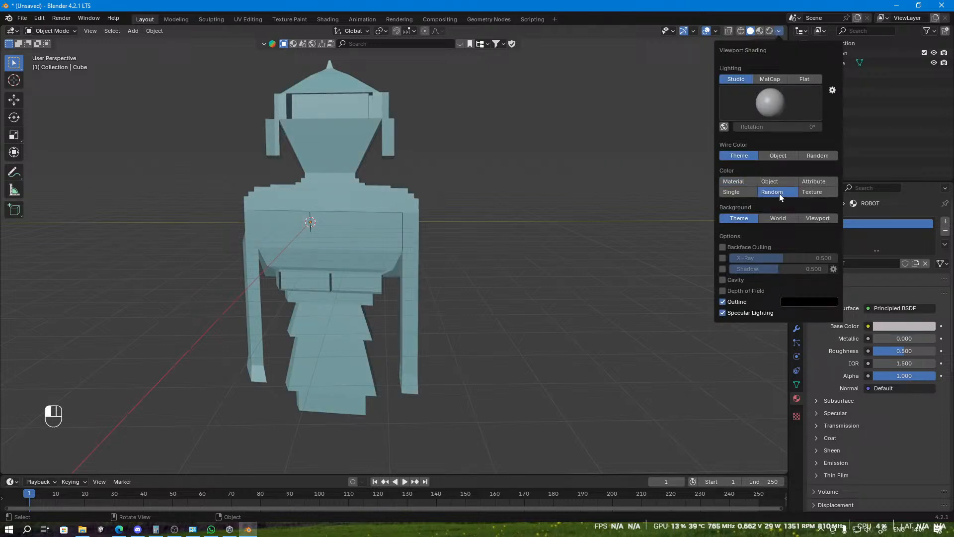
click(738, 191)
click(821, 192)
click(815, 182)
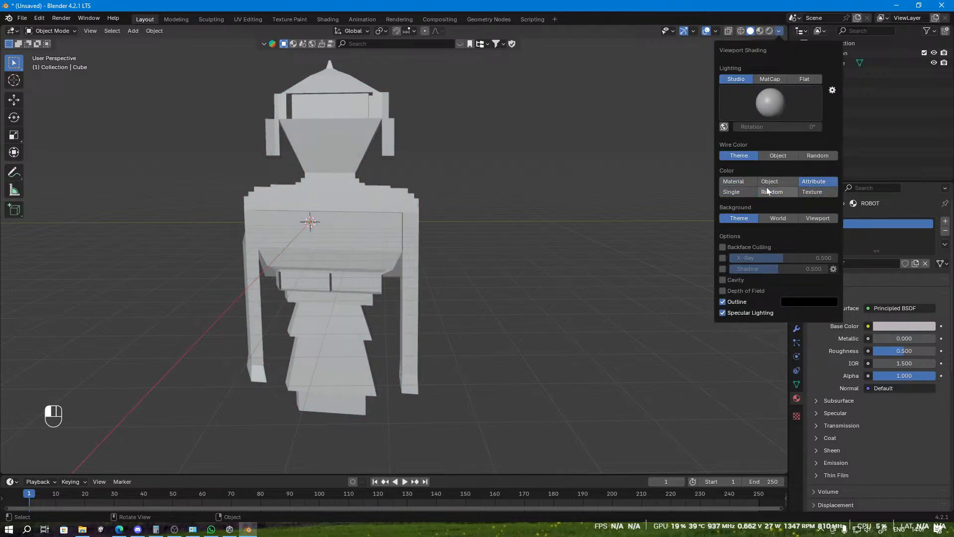
click(738, 182)
click(777, 183)
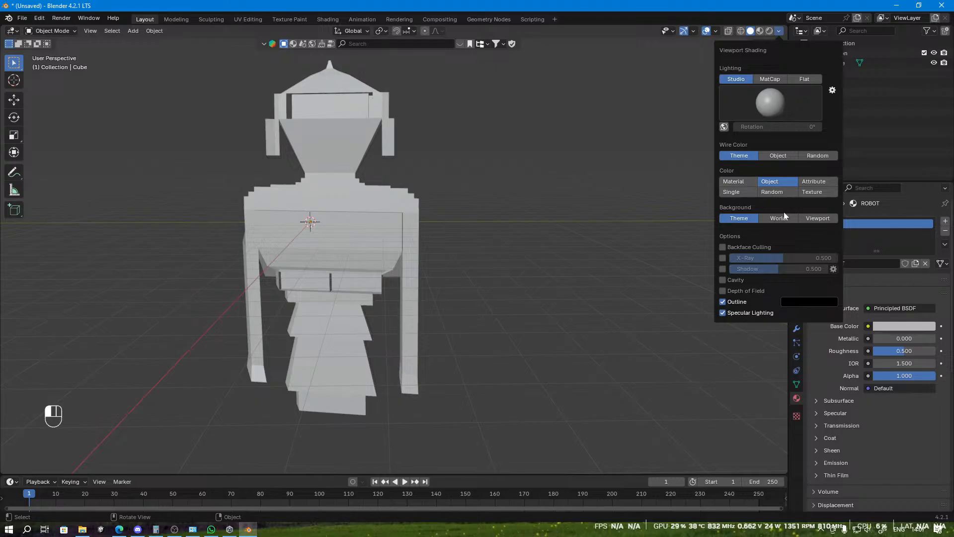
click(787, 216)
click(742, 182)
click(762, 181)
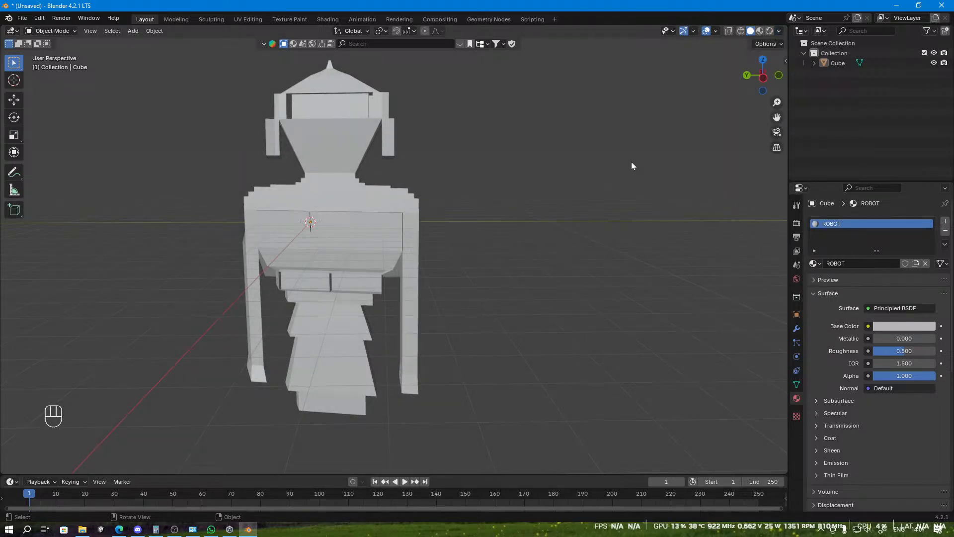
Step: Compare the robot in Wireframe and Solid shading and set the viewport to Material Preview
click(741, 33)
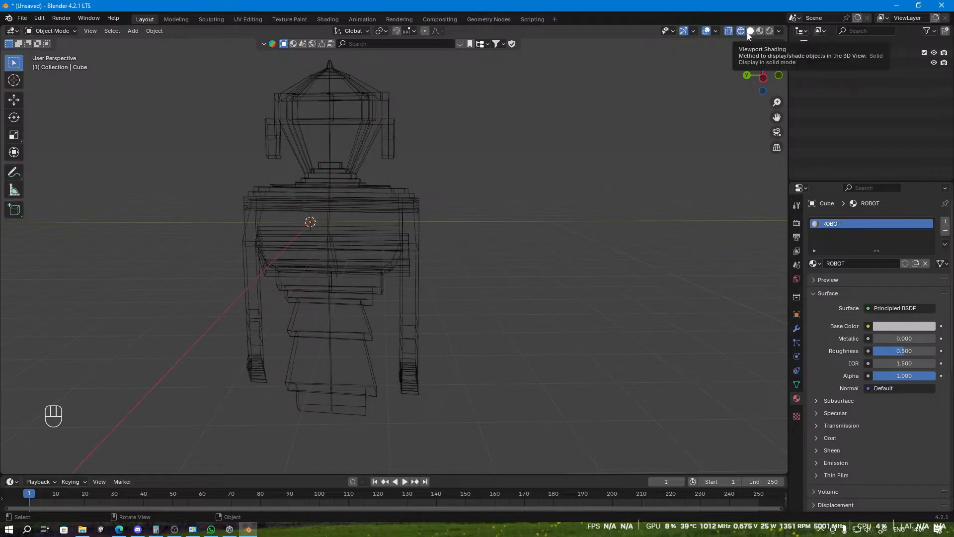
click(751, 31)
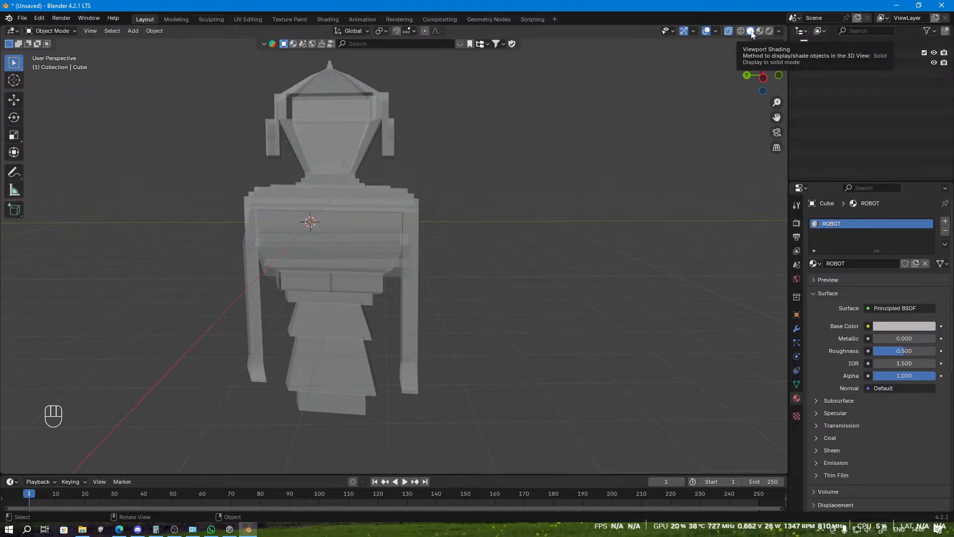
middle_drag(624, 89, 581, 101)
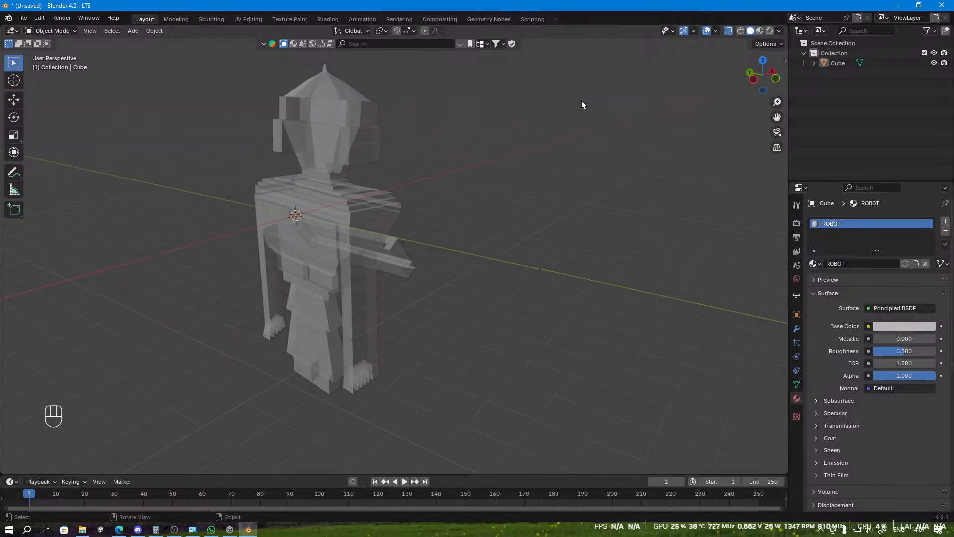
click(760, 32)
mouse_move(737, 48)
middle_down()
mouse_move(575, 100)
mouse_move(747, 47)
middle_up()
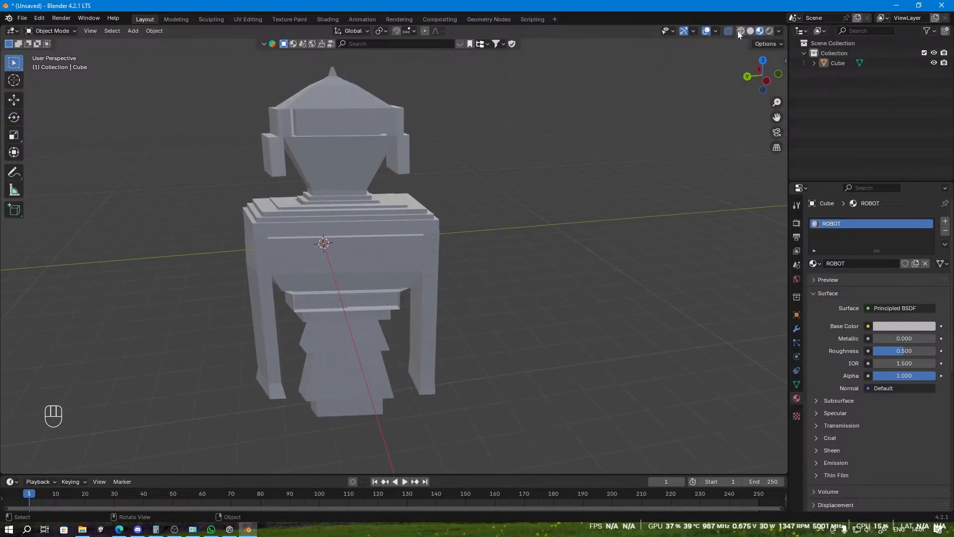
click(731, 33)
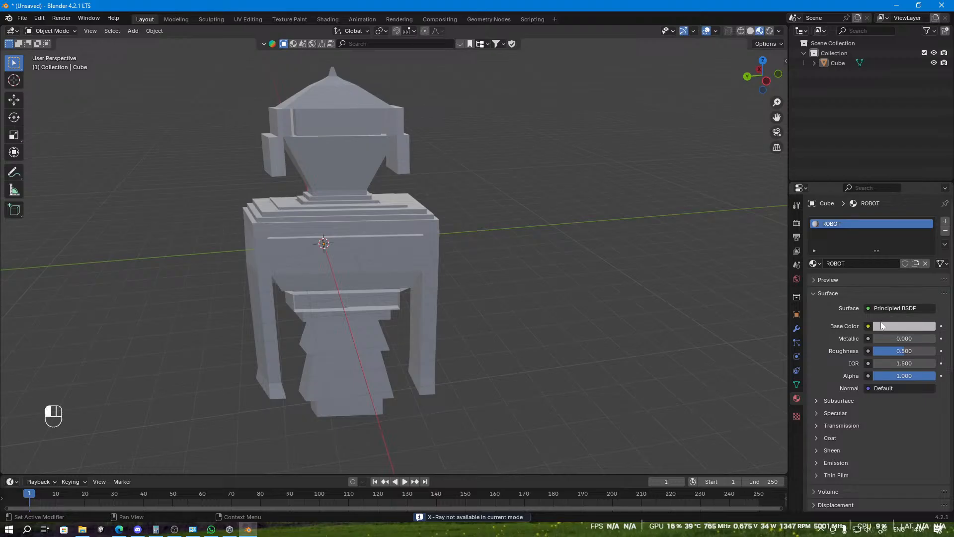
Step: Set the ROBOT base colour to a pale blue-grey, hue about 0.574 and saturation about 0.056, and brighten it to value 0.852
click(881, 325)
drag(893, 241, 876, 212)
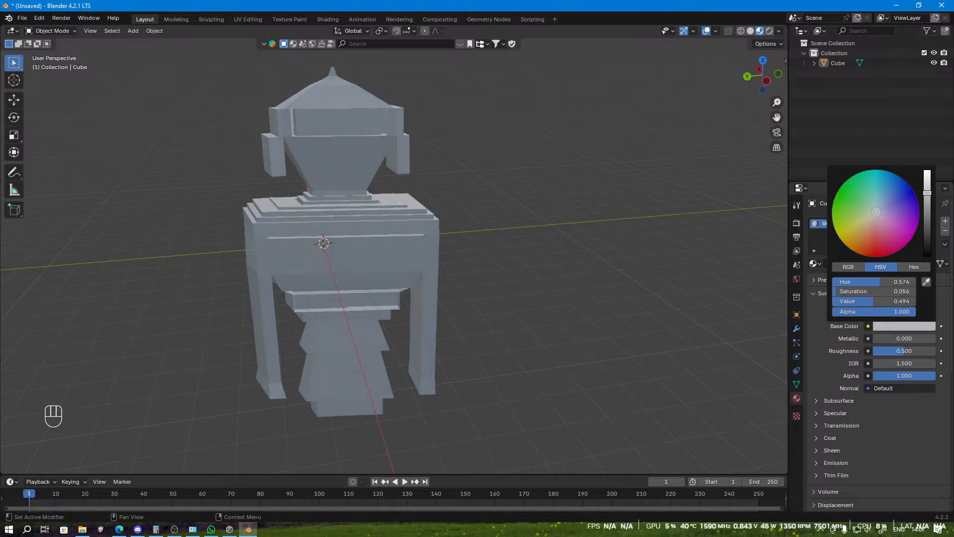
drag(927, 193, 927, 174)
click(714, 138)
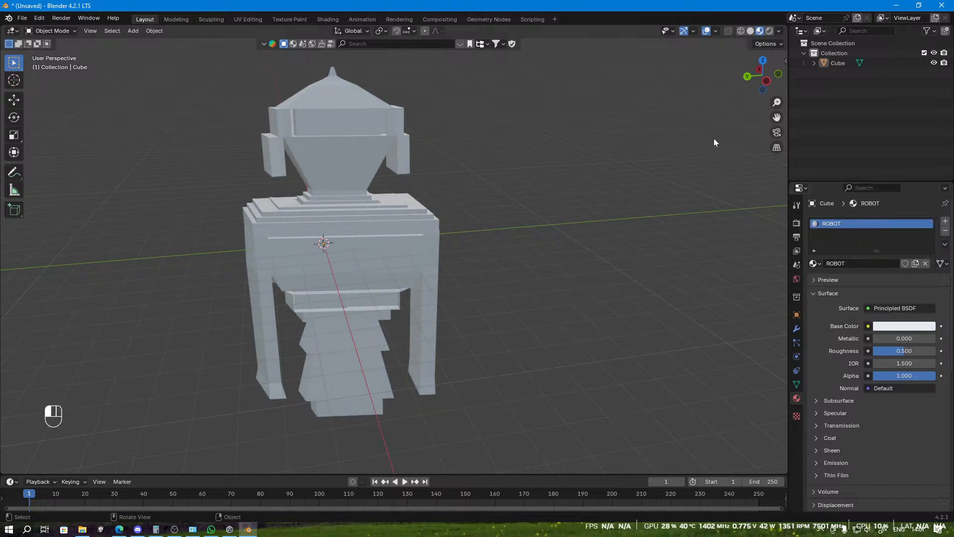
middle_drag(661, 114, 660, 123)
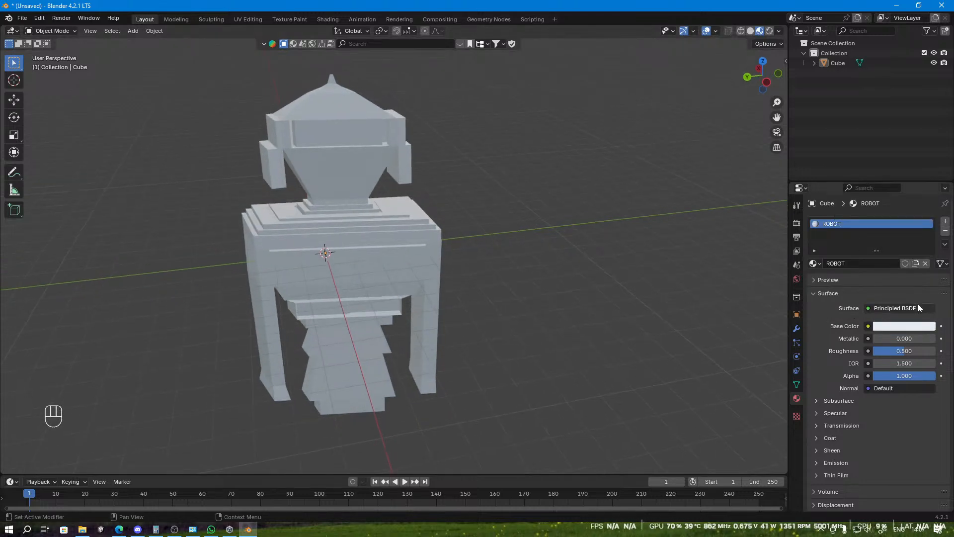
Step: Shift the ROBOT base colour to a pale lavender pink with hue about 0.810 and saturation about 0.133
click(898, 327)
click(879, 214)
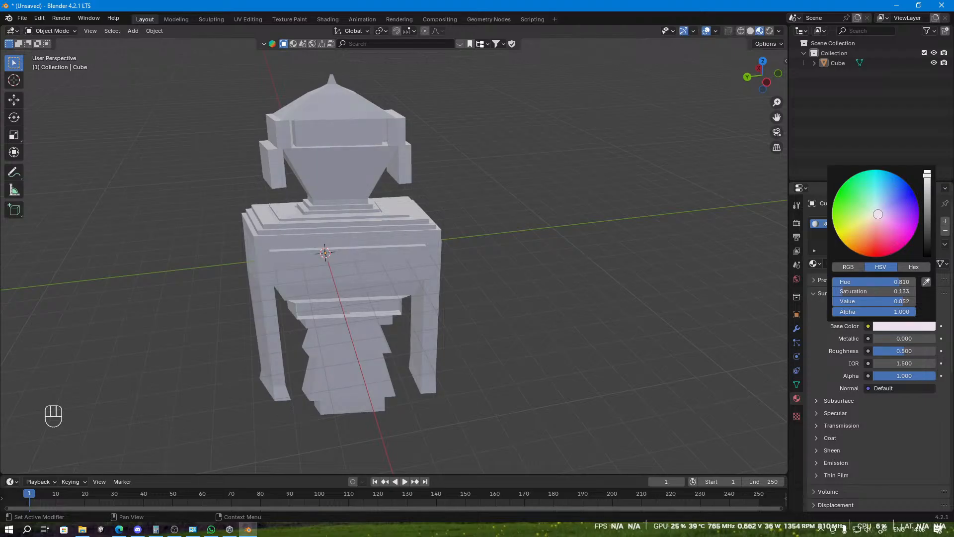
middle_drag(658, 240, 609, 216)
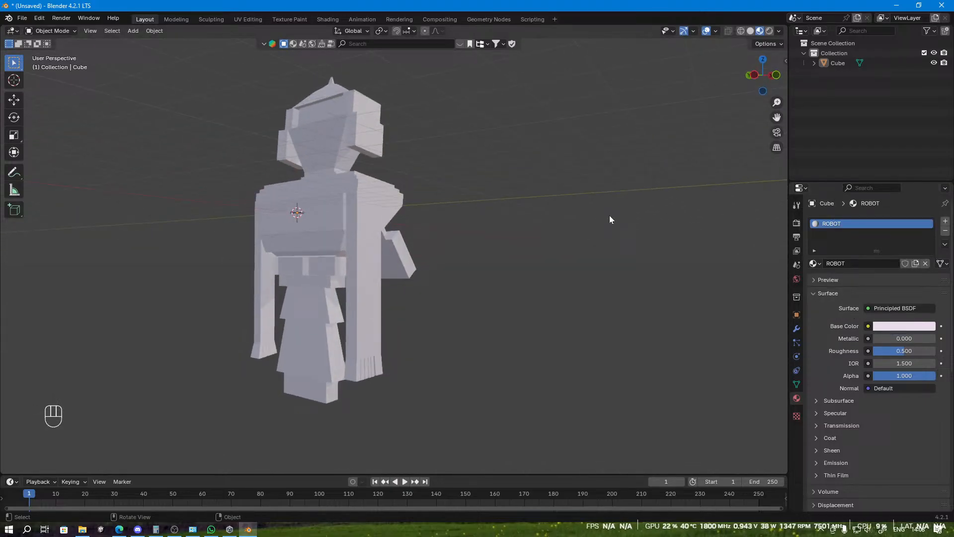
Step: Compare the robot in Rendered and Solid shading, return the viewport to Material Preview and select the robot
click(770, 31)
middle_drag(622, 149, 515, 193)
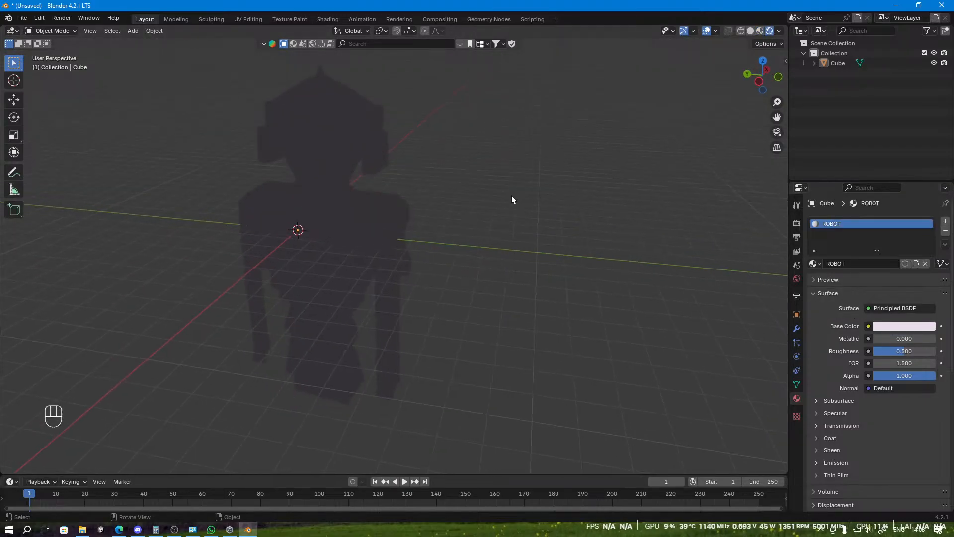
middle_drag(520, 227, 288, 206)
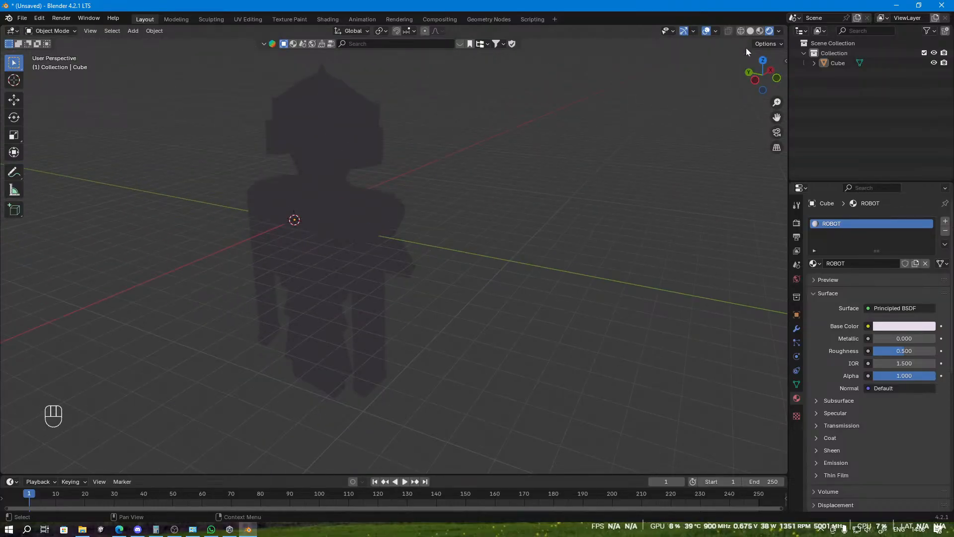
key(z)
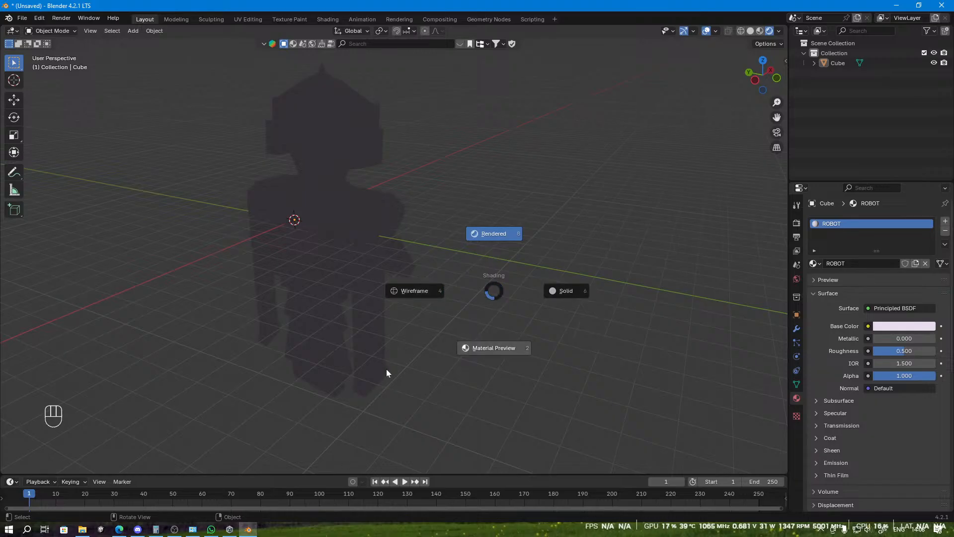
click(475, 386)
key(z)
key(z)
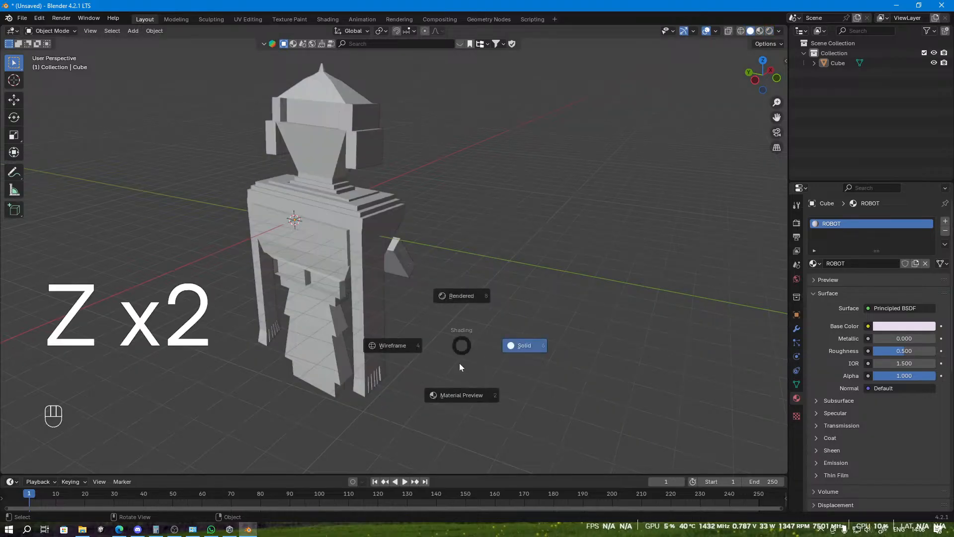
click(460, 405)
middle_drag(460, 406, 371, 211)
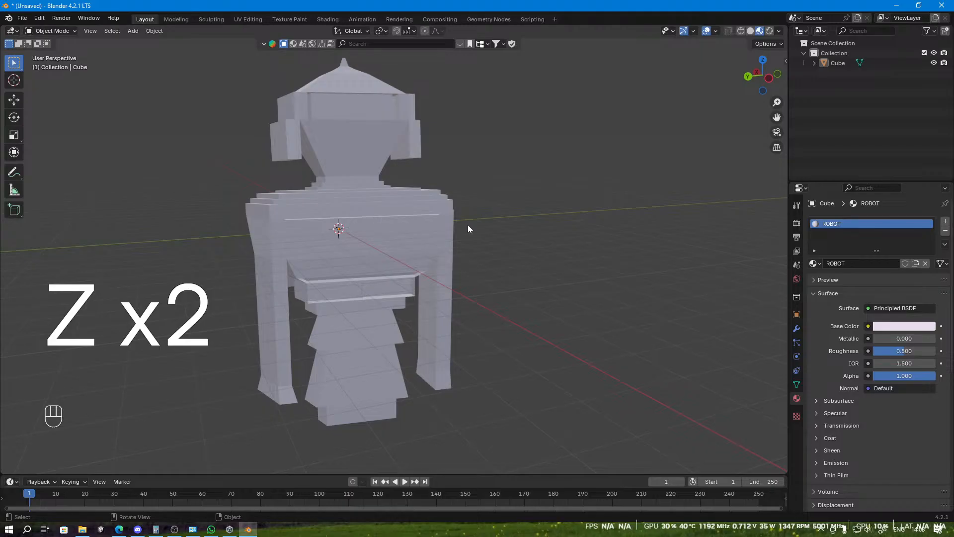
click(394, 232)
middle_drag(495, 222, 466, 181)
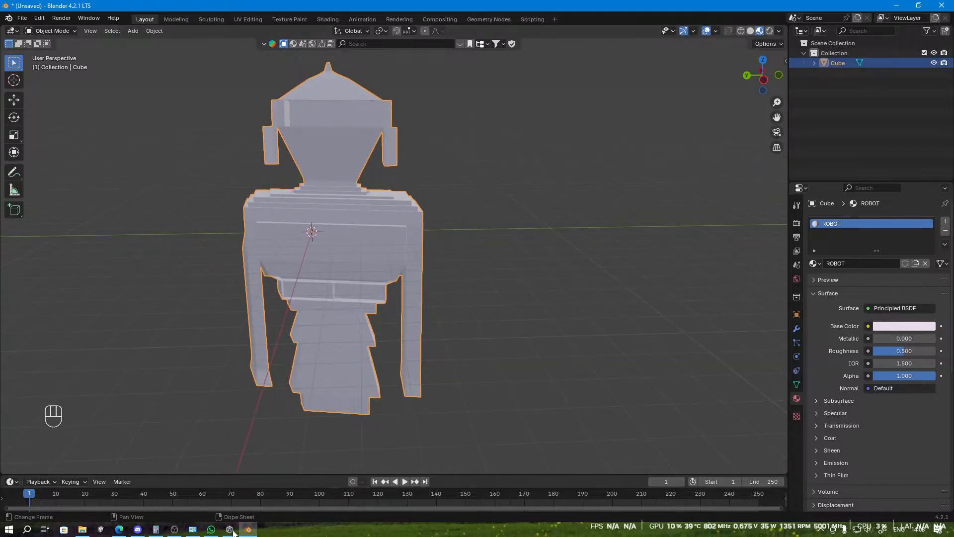
Step: Switch to the Edge browser, search Google for "robot images" in a new tab and browse the image results
click(120, 530)
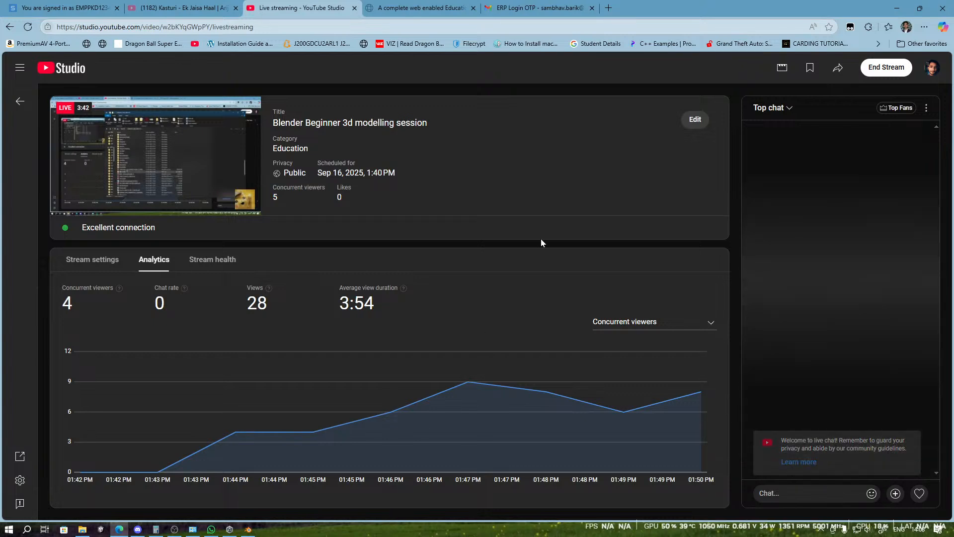
click(611, 10)
text(robo)
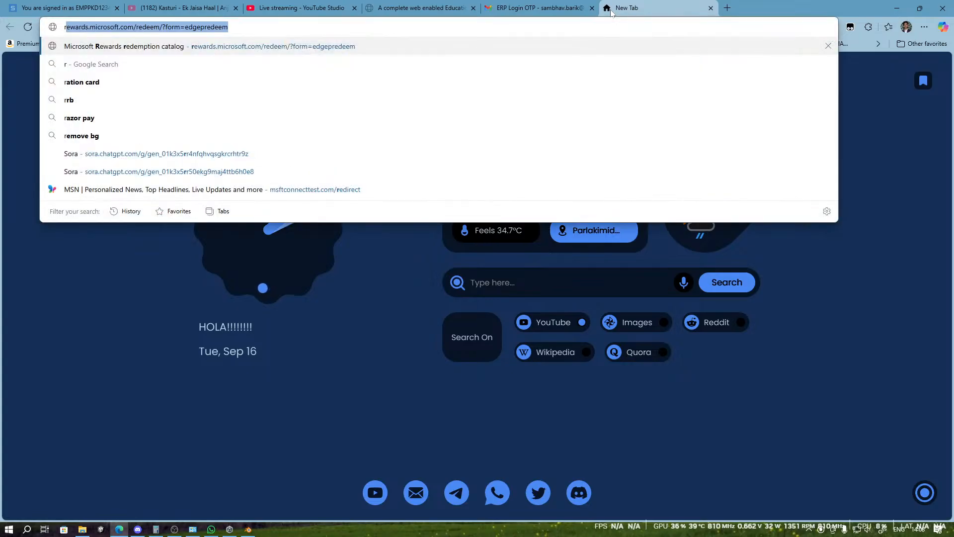
text(t image)
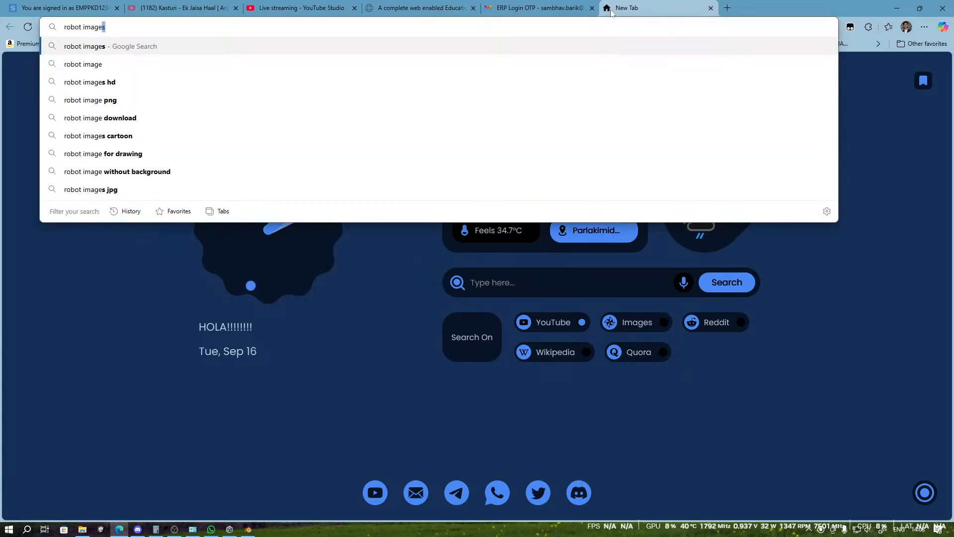
key(Return)
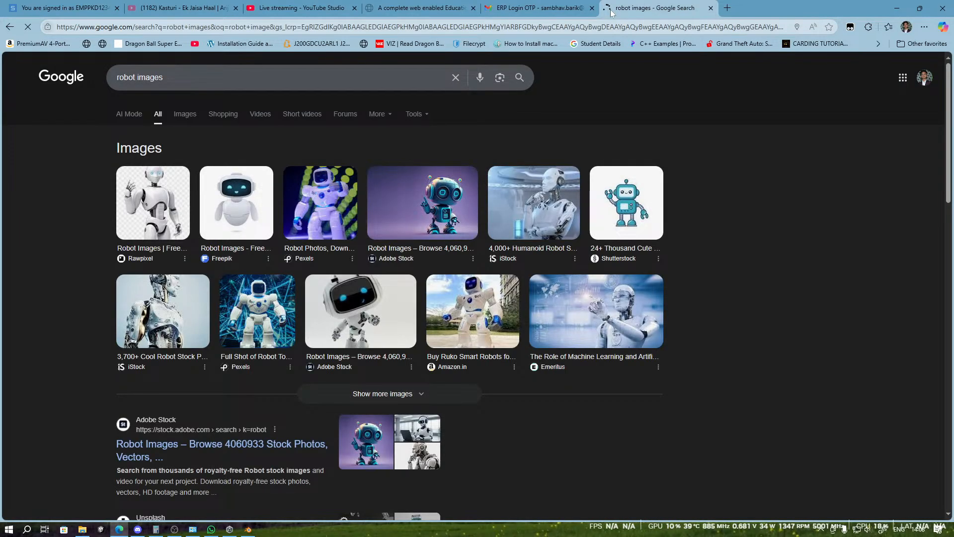
click(186, 119)
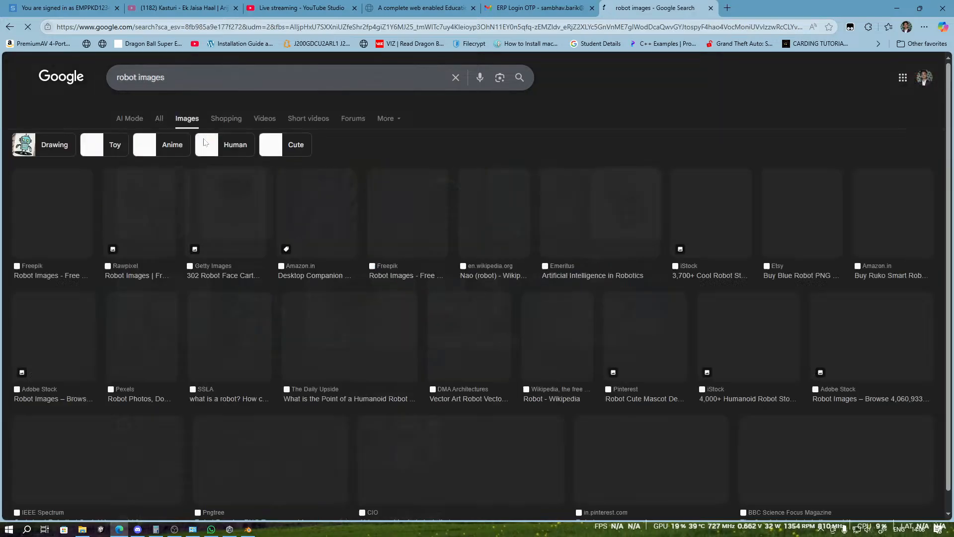
scroll(338, 233, down, 5)
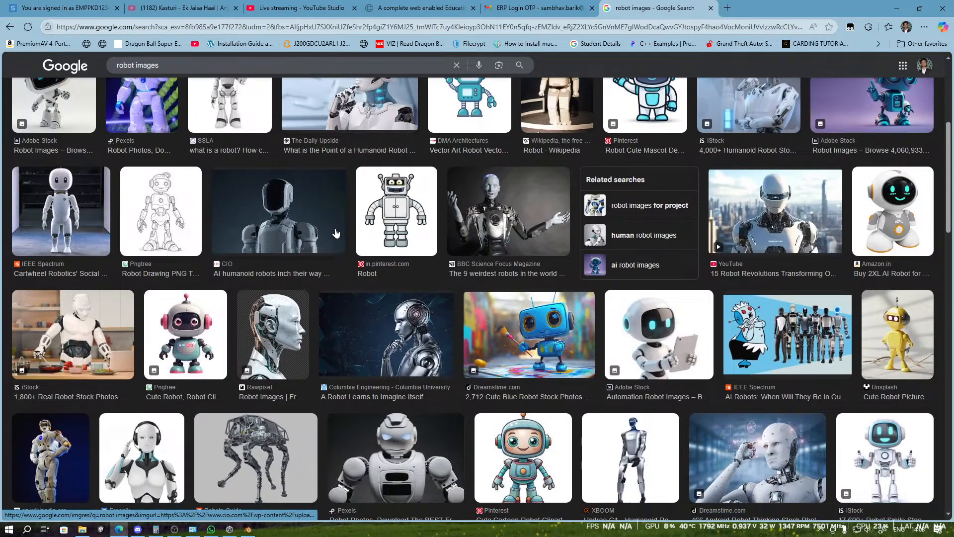
scroll(330, 229, down, 3)
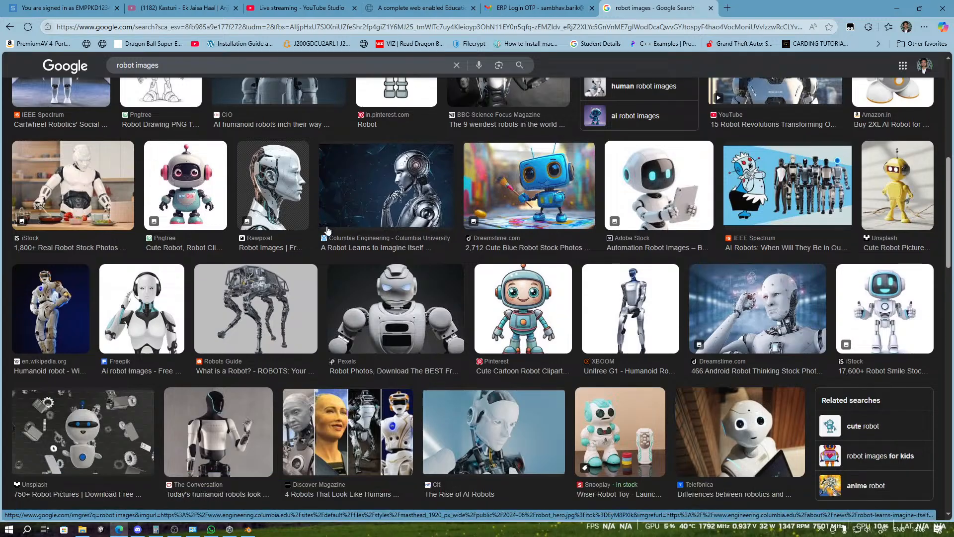
scroll(309, 222, up, 8)
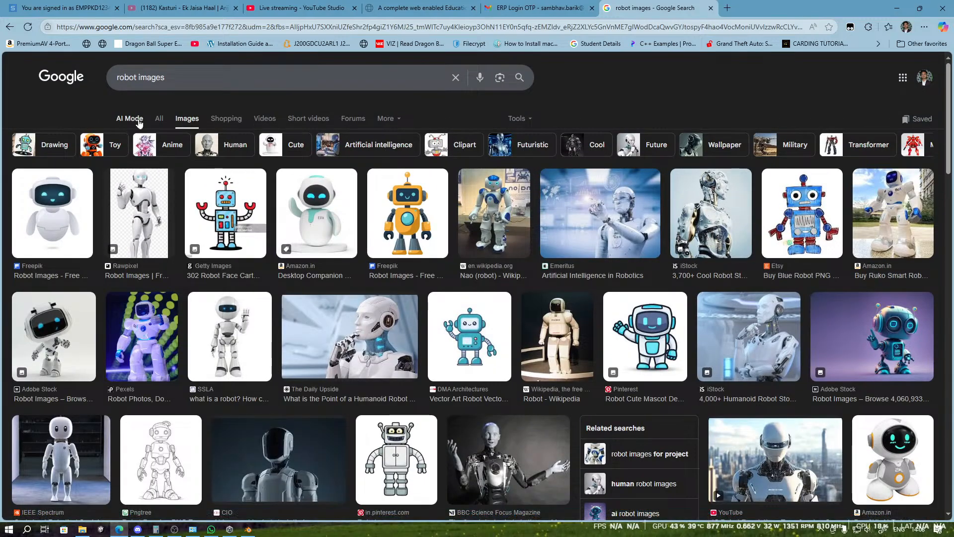
Step: Change the Google search from robot images to "robot texture"
click(163, 124)
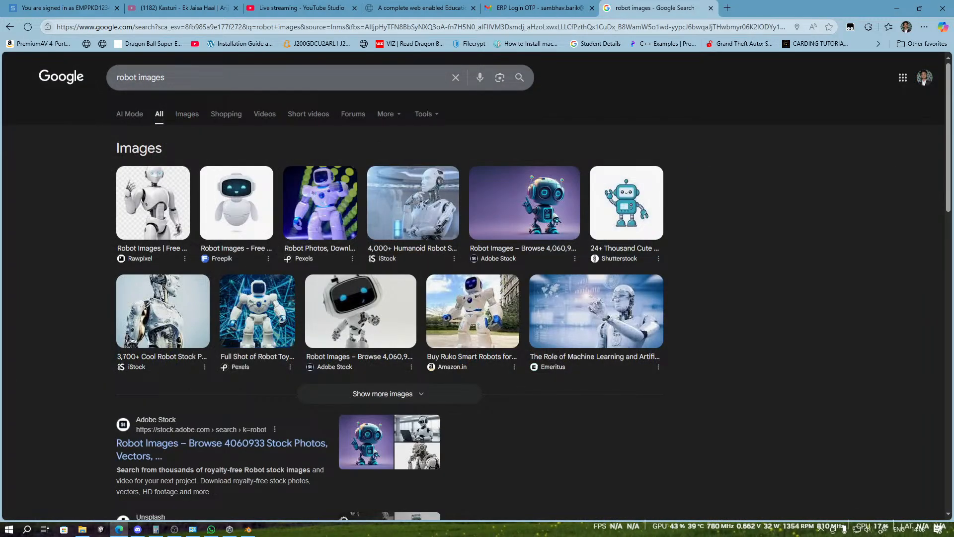
click(165, 77)
key(BackSpace)
key(BackSpace)
key(BackSpace)
key(BackSpace)
key(BackSpace)
key(BackSpace)
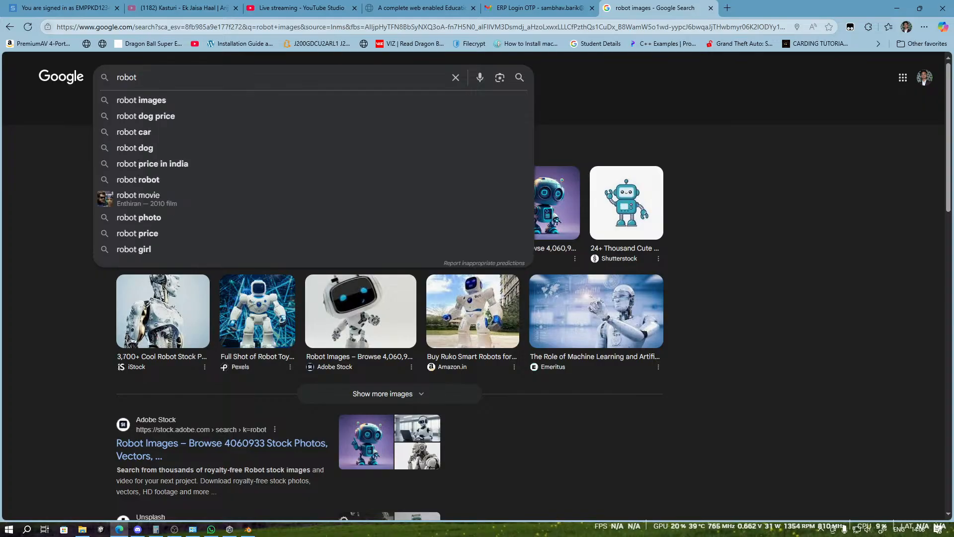
text(texture)
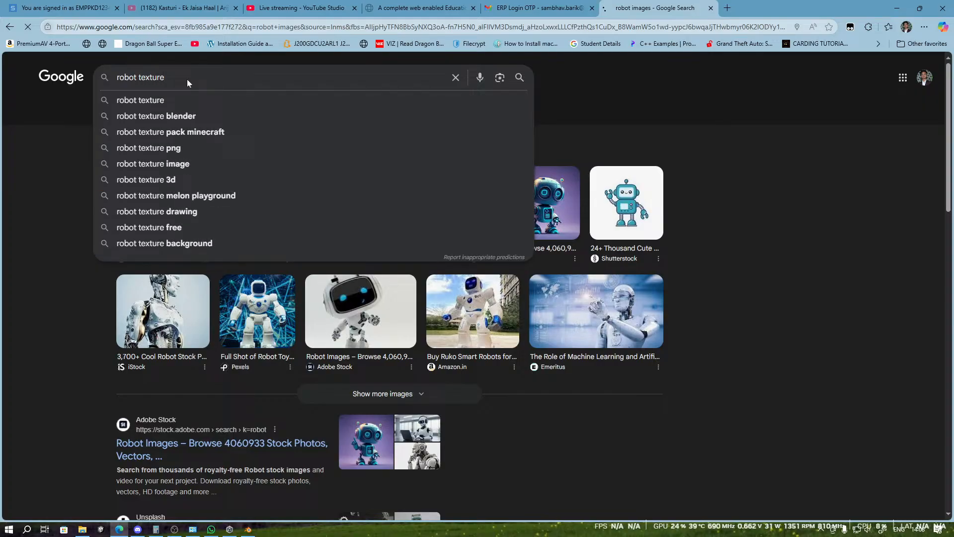
key(Return)
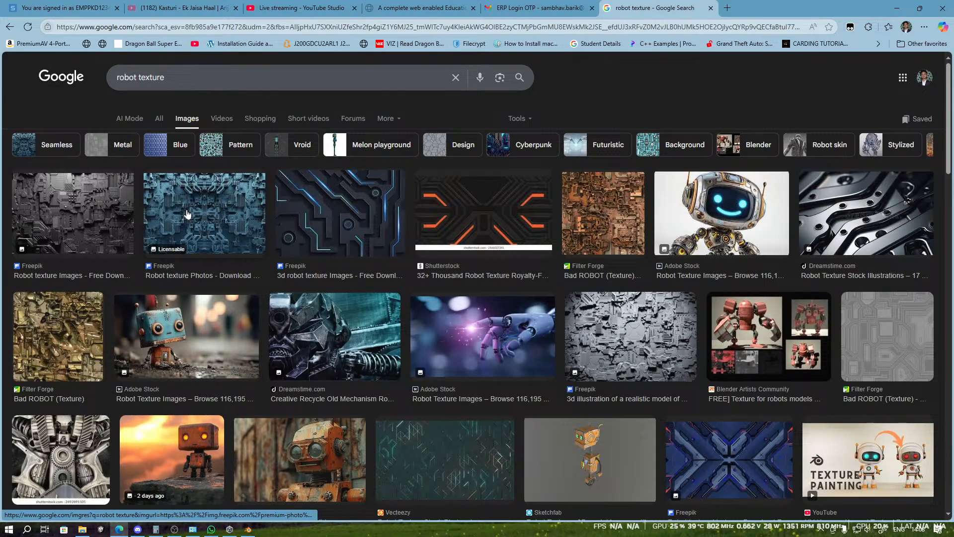
Step: Save Freepik's grey metal circuit-pattern image to Downloads as close-up-metal-surface-with-circuit-board-pattern_900101-81341.jpg and return to Blender
scroll(187, 214, down, 3)
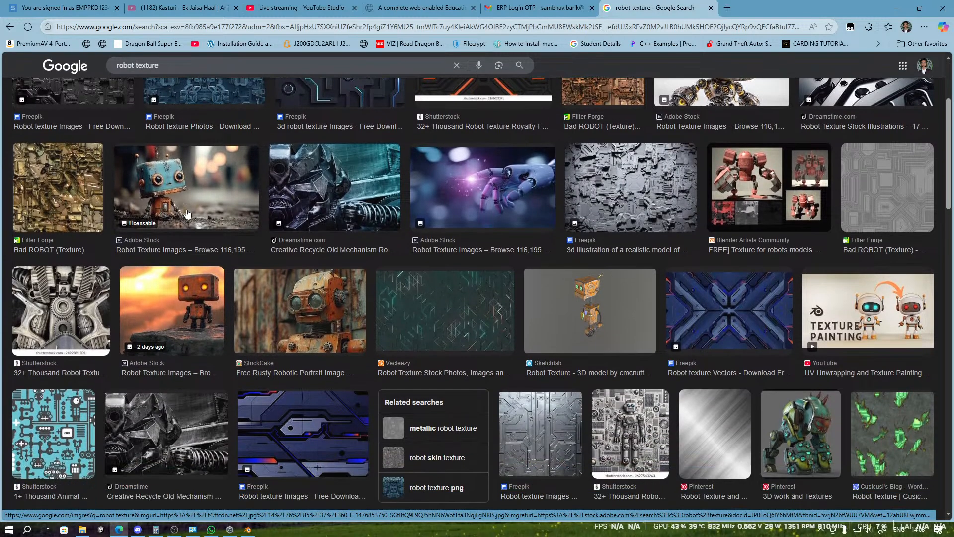
scroll(187, 214, down, 3)
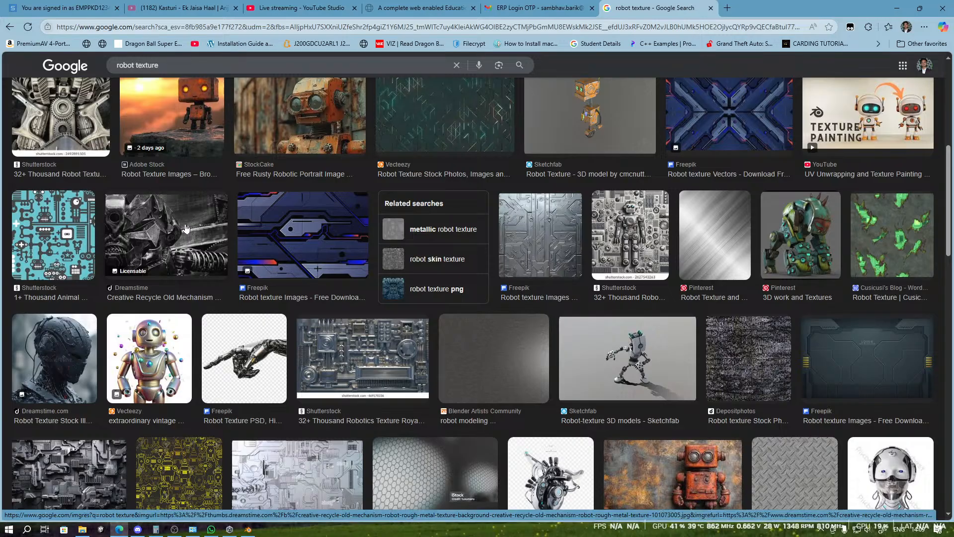
scroll(187, 229, down, 2)
scroll(589, 297, up, 3)
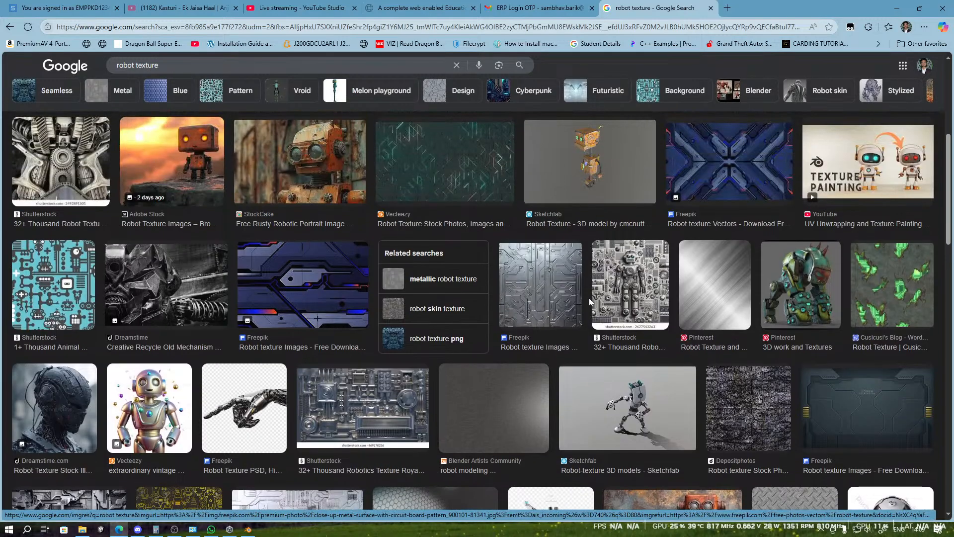
click(546, 297)
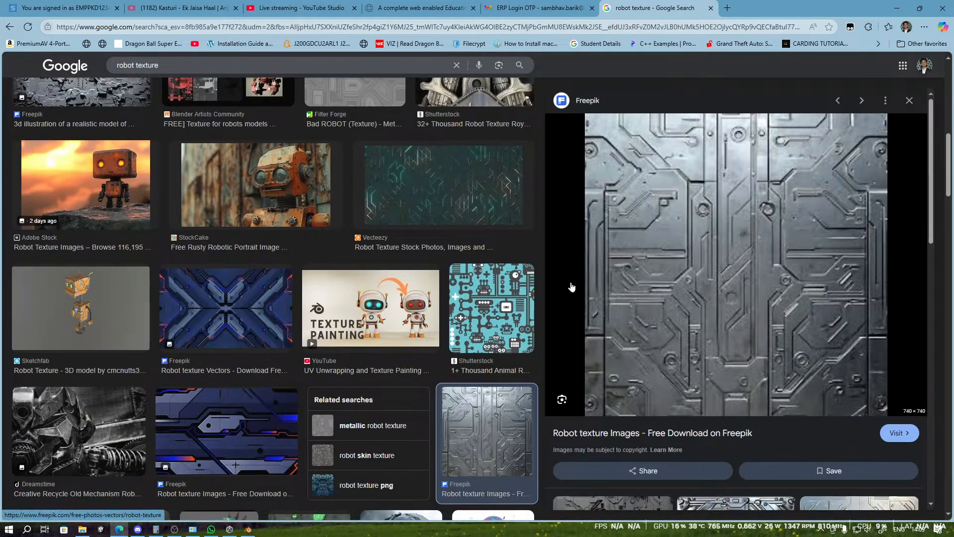
right_click(751, 216)
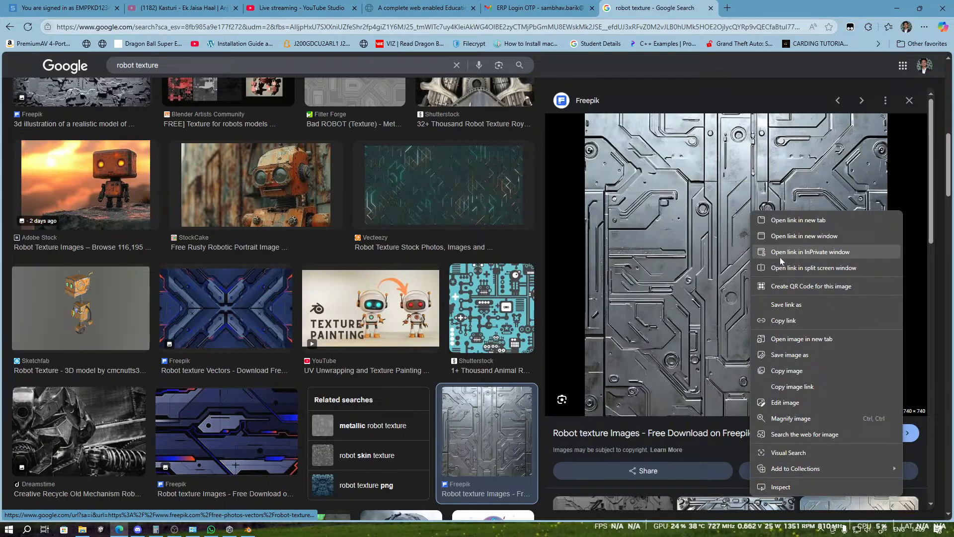
click(797, 359)
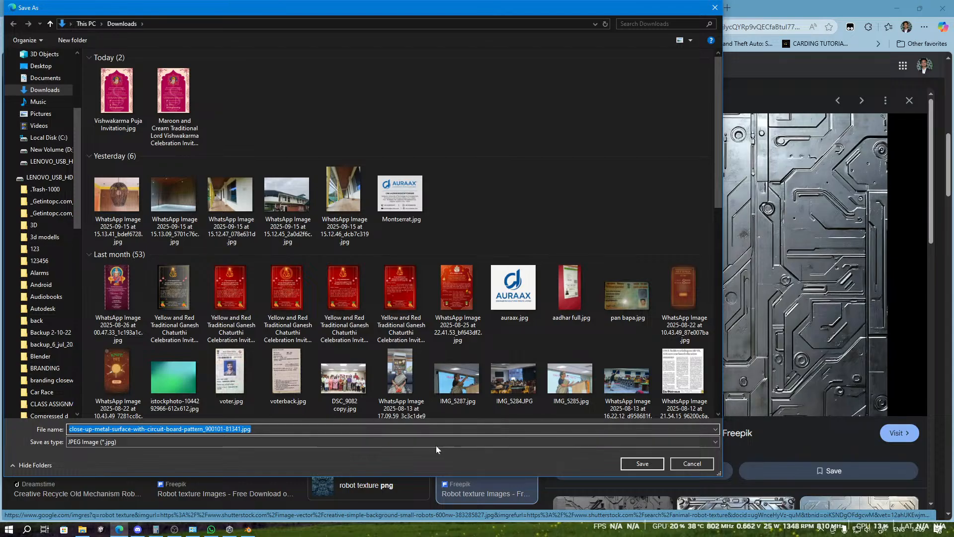
click(623, 466)
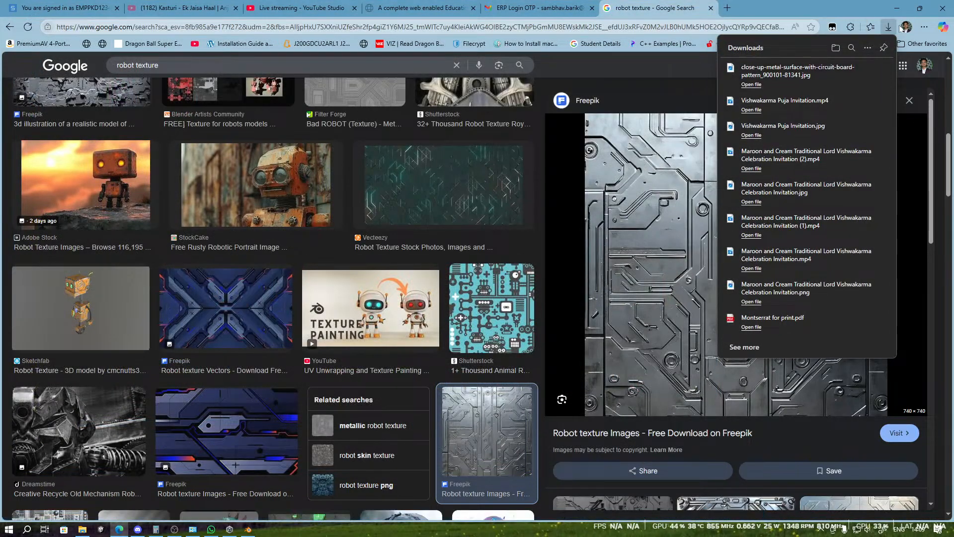
click(905, 12)
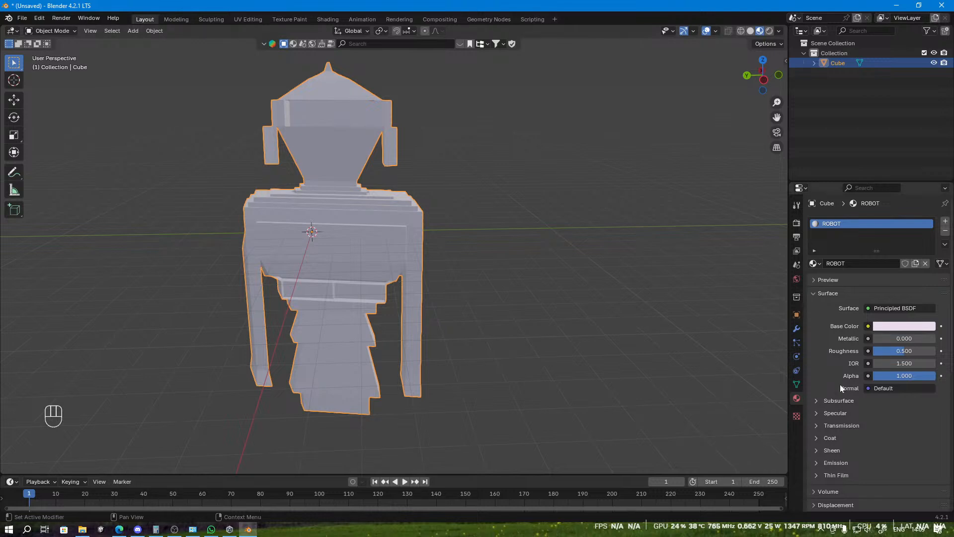
Step: Connect an Image Texture to the ROBOT material's base colour
click(868, 326)
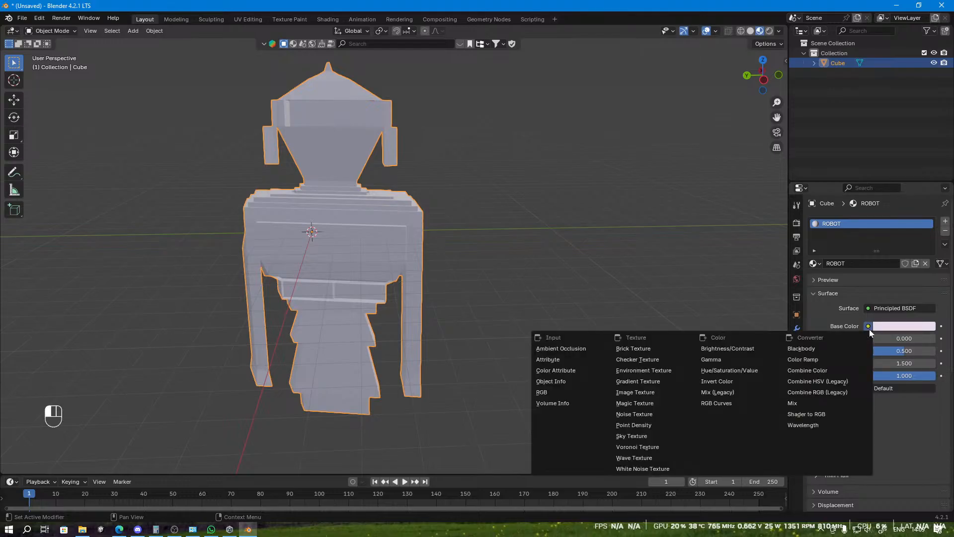
click(869, 326)
click(868, 326)
click(654, 392)
middle_drag(435, 319, 408, 241)
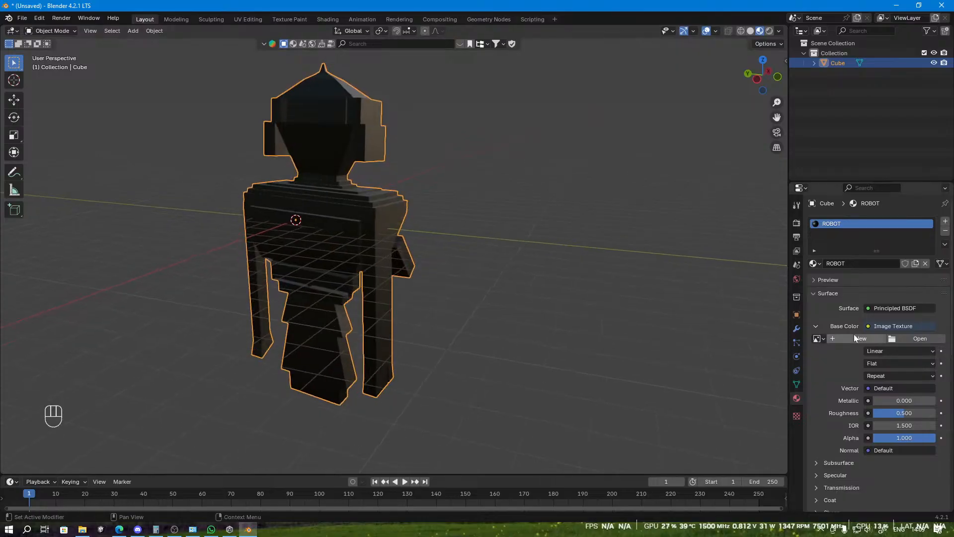
Step: Load close-up-metal-surface-with-circuit-board-pattern_900101-81341.jpg from Downloads into the base colour's image texture and inspect the robot
click(818, 341)
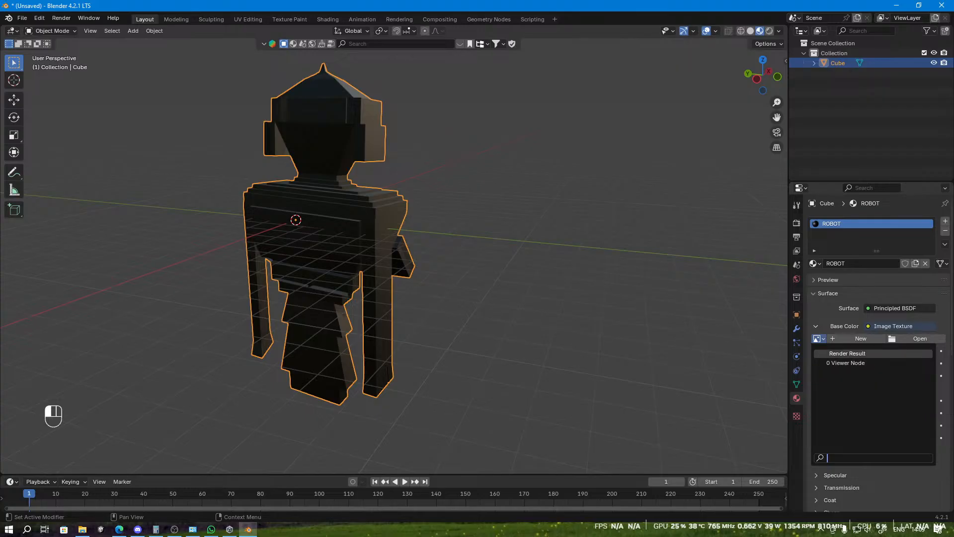
click(925, 342)
click(254, 213)
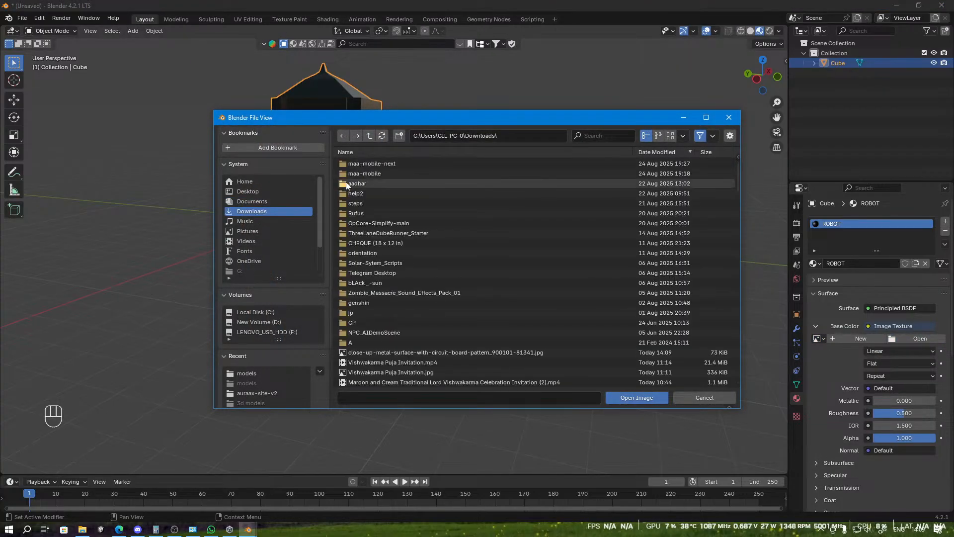
double_click(417, 352)
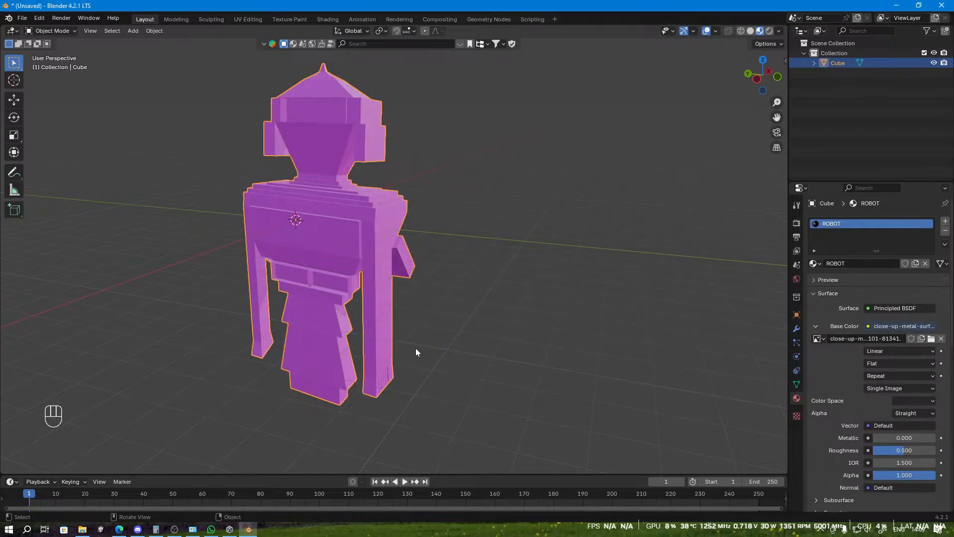
scroll(409, 338, down, 2)
middle_drag(406, 337, 332, 302)
scroll(334, 304, up, 2)
scroll(336, 305, down, 1)
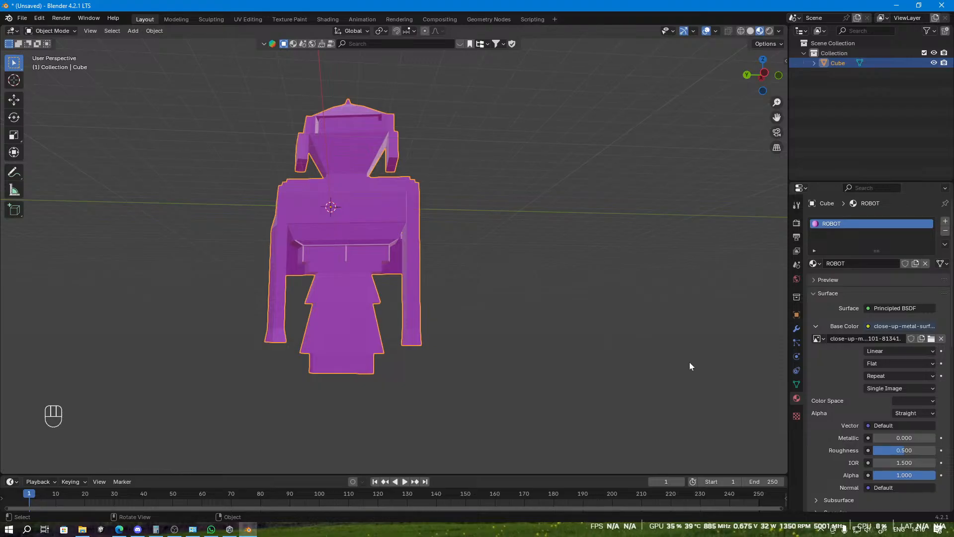
Step: Switch to File Explorer and open the downloaded metal texture image from the Downloads folder to check it
click(82, 531)
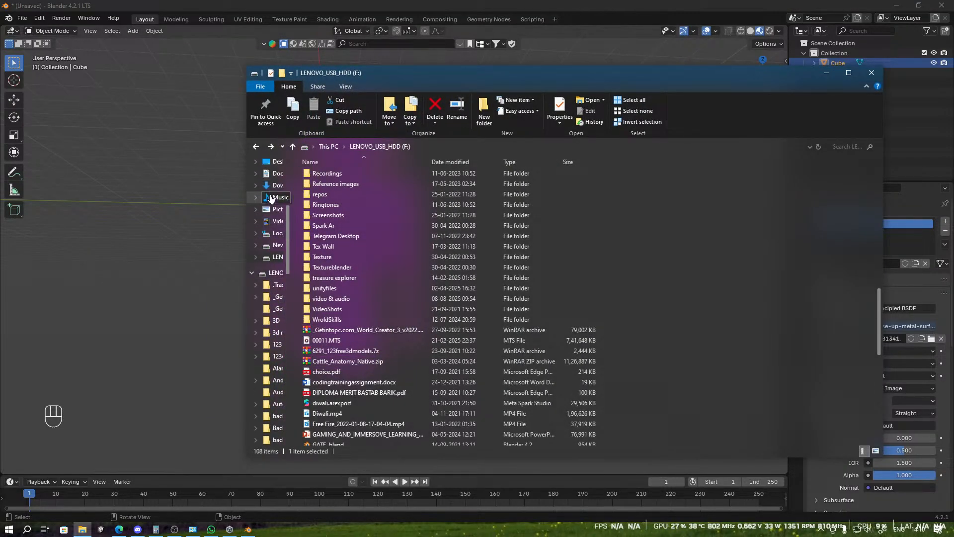
click(273, 185)
click(319, 233)
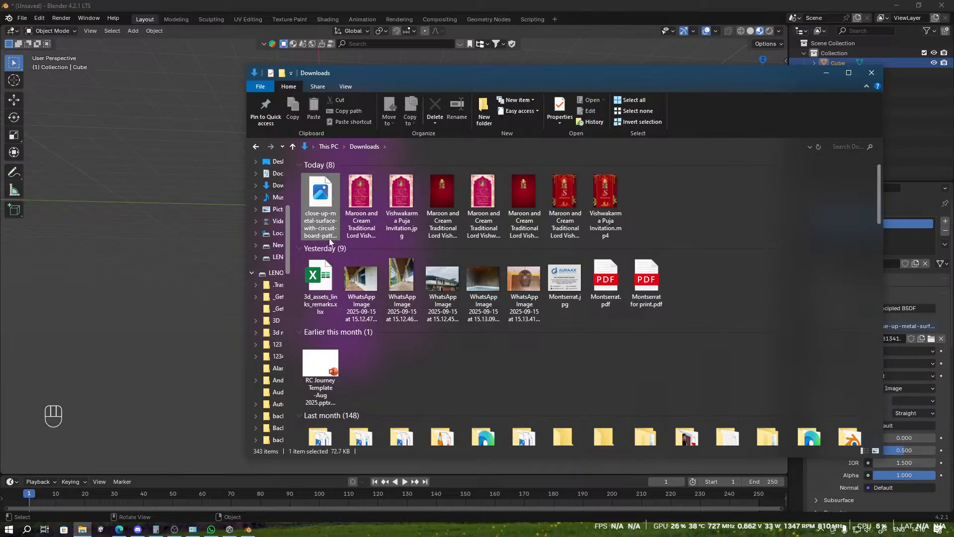
double_click(321, 223)
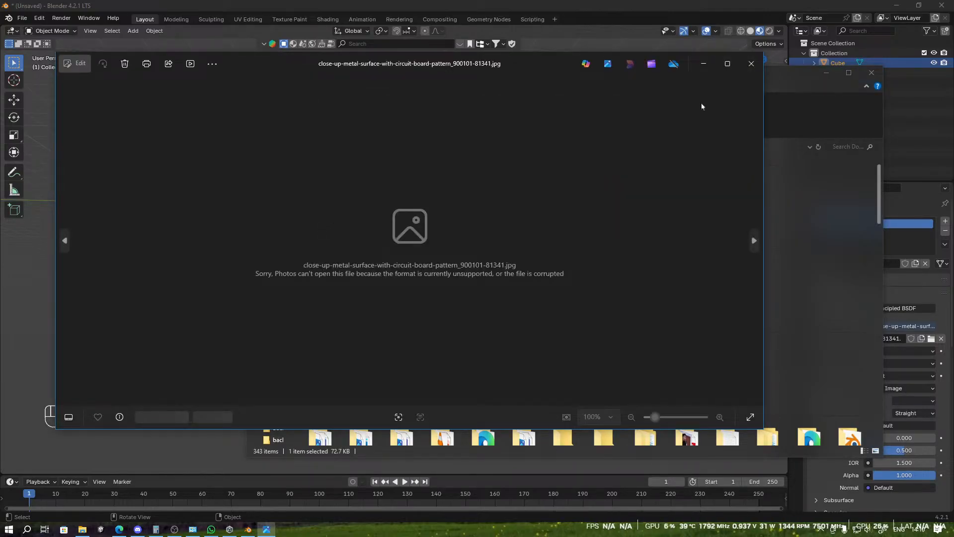
Step: Close the image preview, then switch to the browser and browse the metal texture's Freepik robot texture page in a new tab
click(751, 64)
click(826, 73)
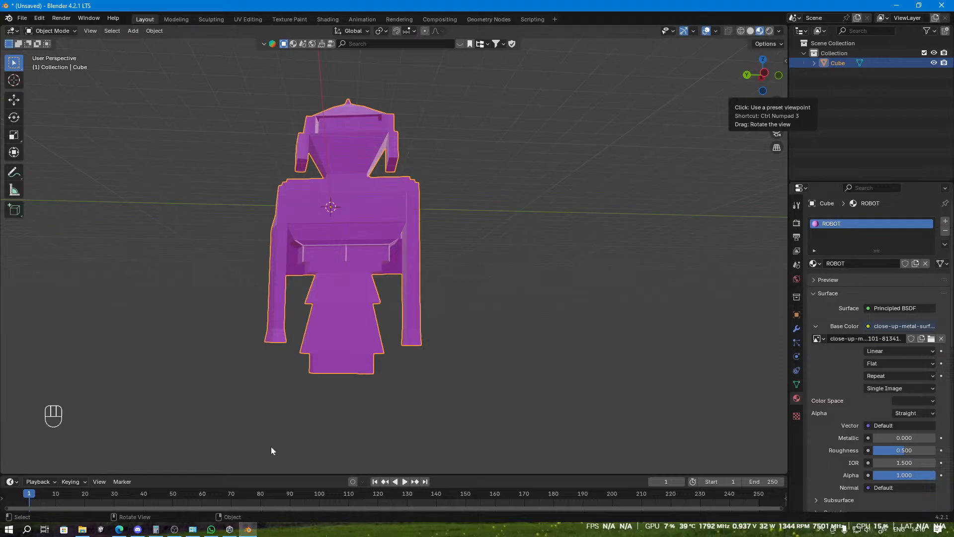
click(119, 529)
right_click(705, 214)
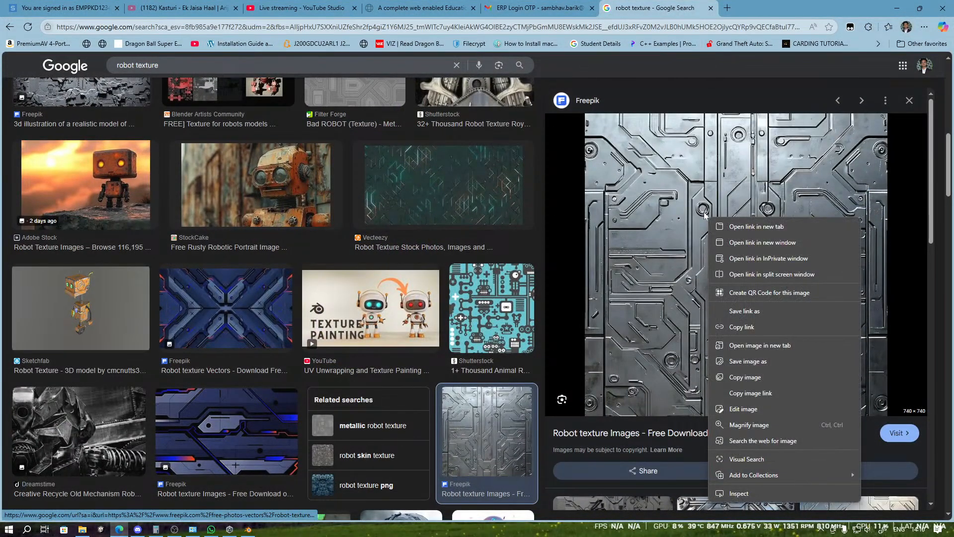
click(751, 227)
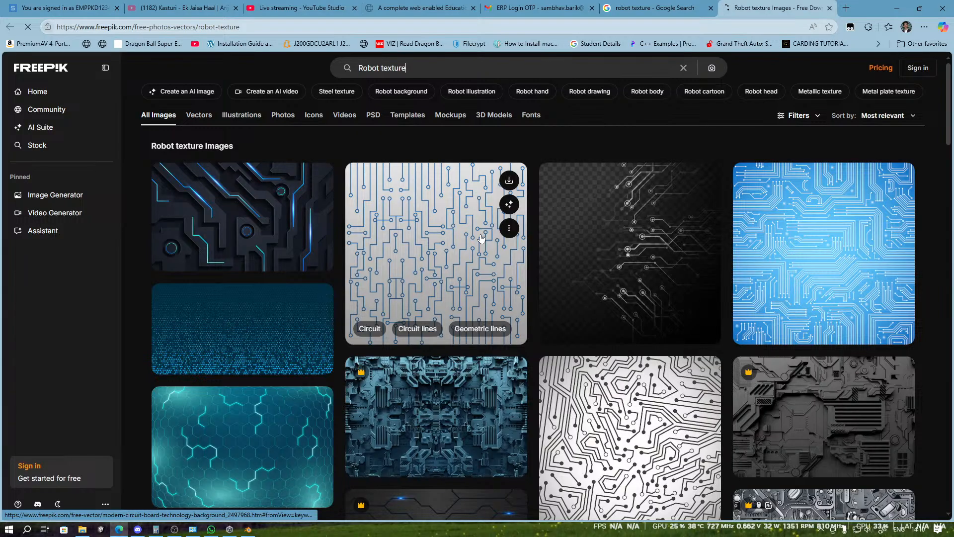
scroll(473, 238, down, 8)
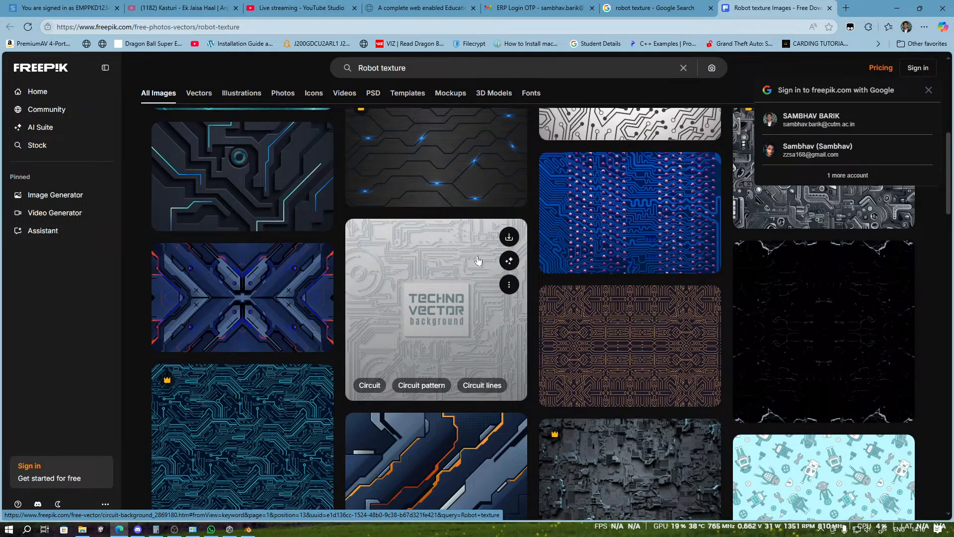
scroll(478, 260, down, 2)
scroll(478, 260, down, 2)
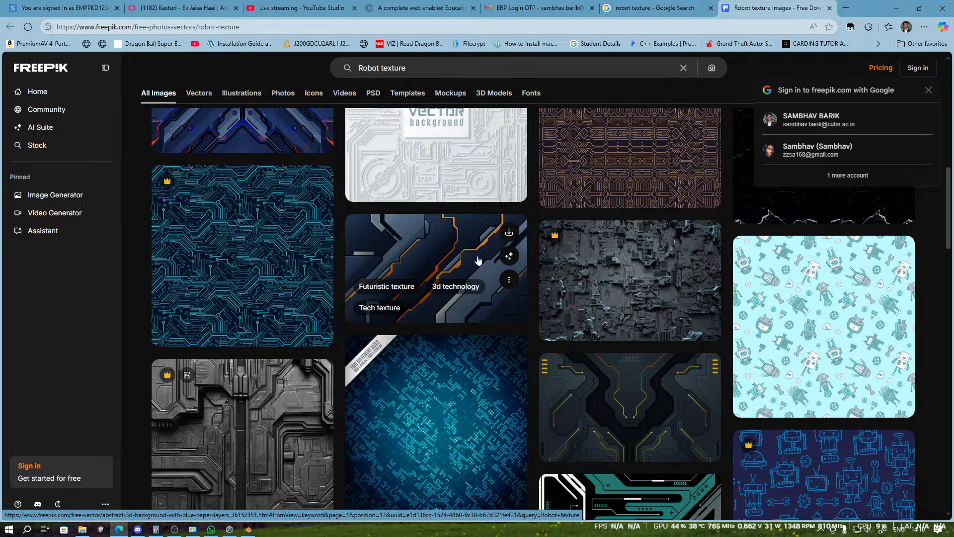
scroll(452, 263, down, 8)
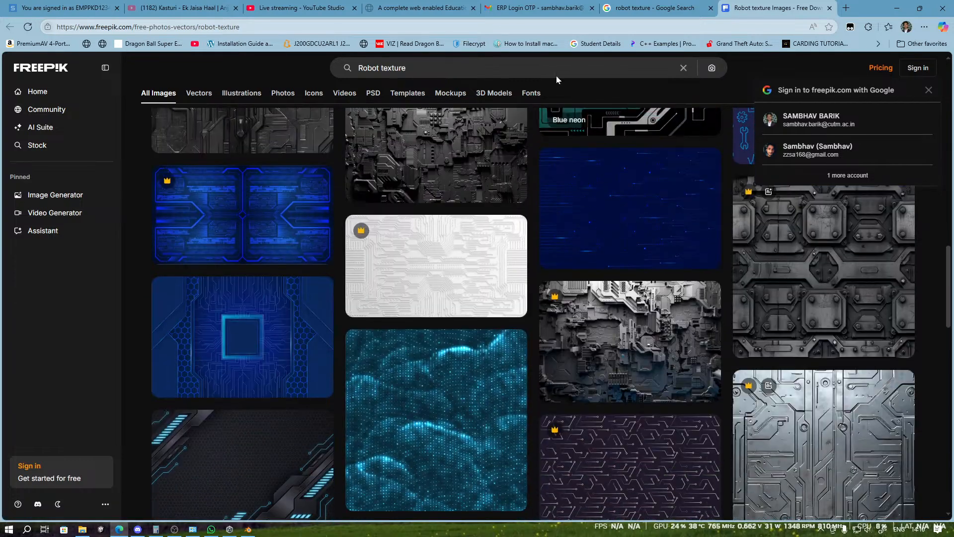
Step: Open canva.com in the current browser tab
click(148, 27)
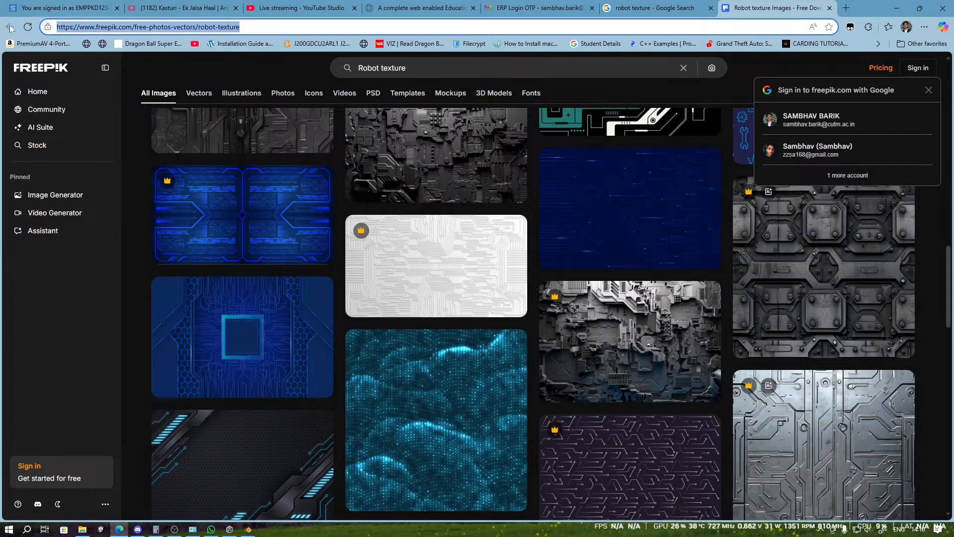
text(canva)
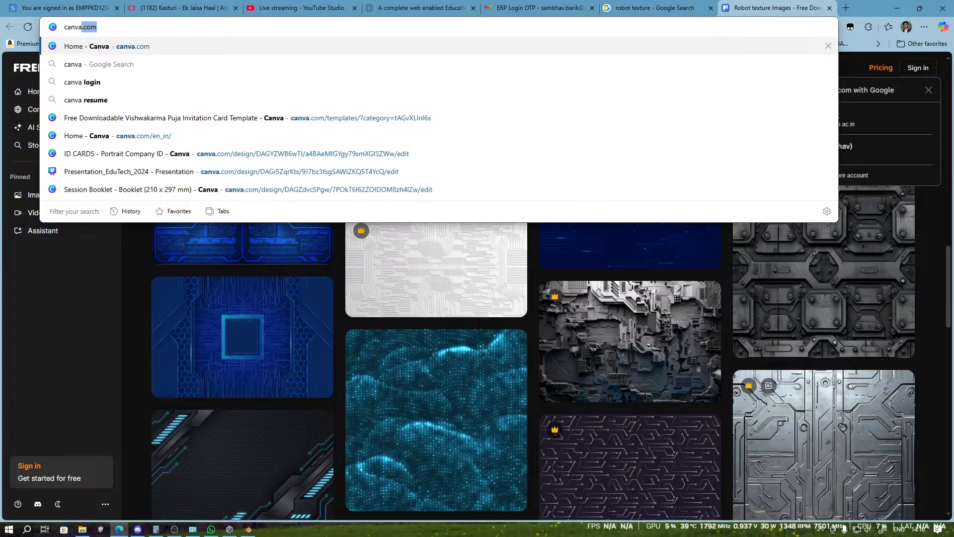
key(Return)
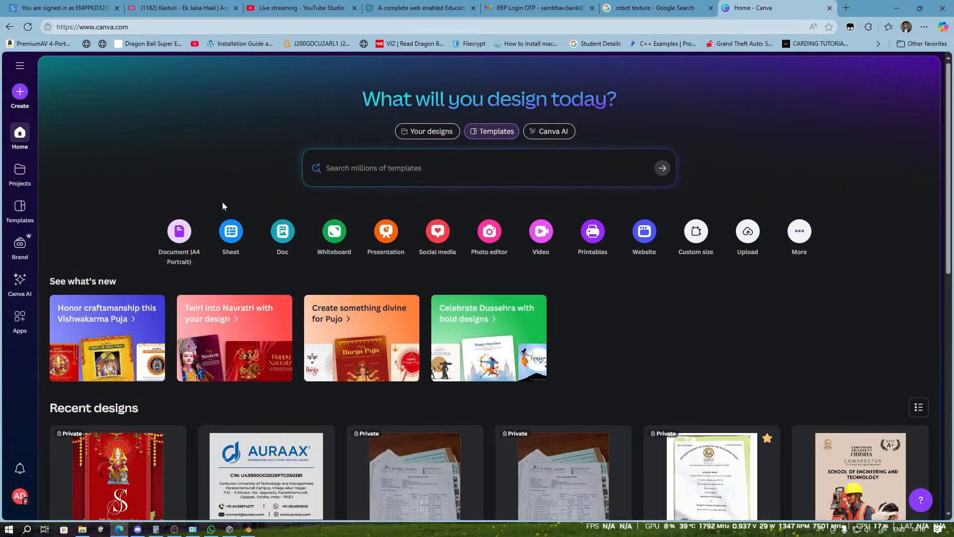
scroll(547, 298, down, 1)
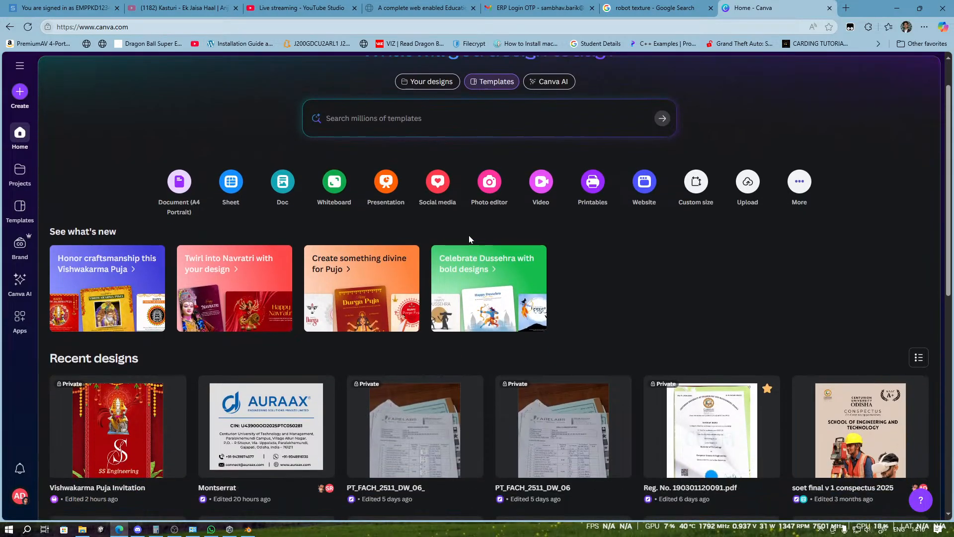
click(438, 119)
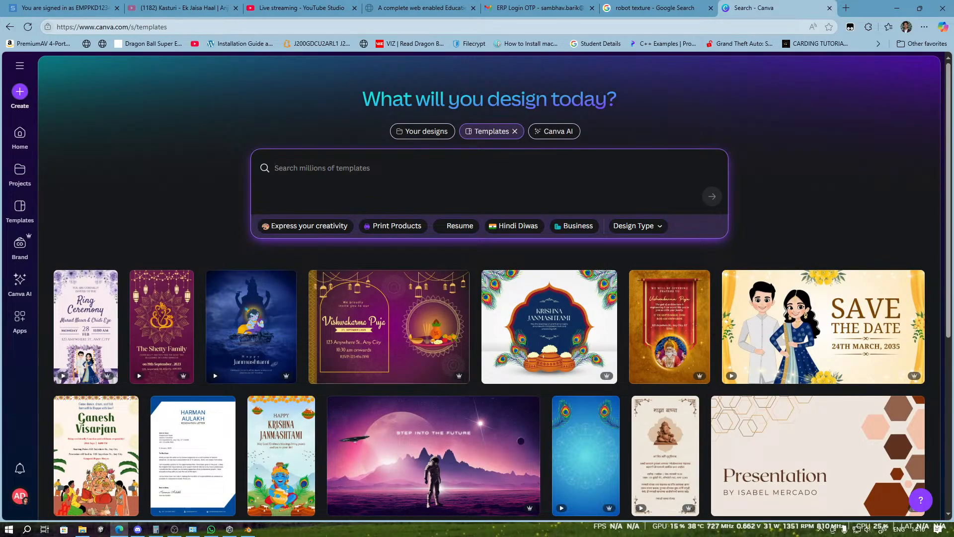
scroll(480, 321, down, 2)
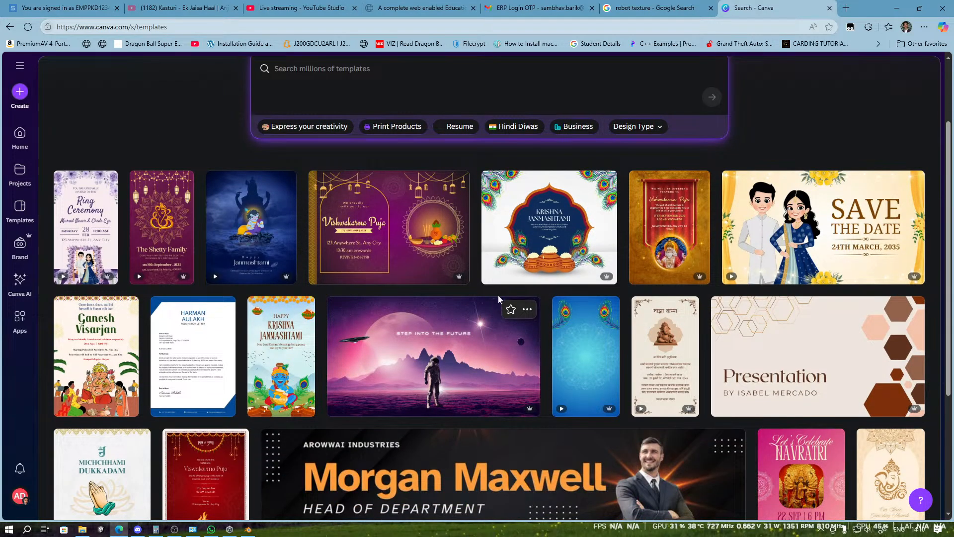
click(432, 348)
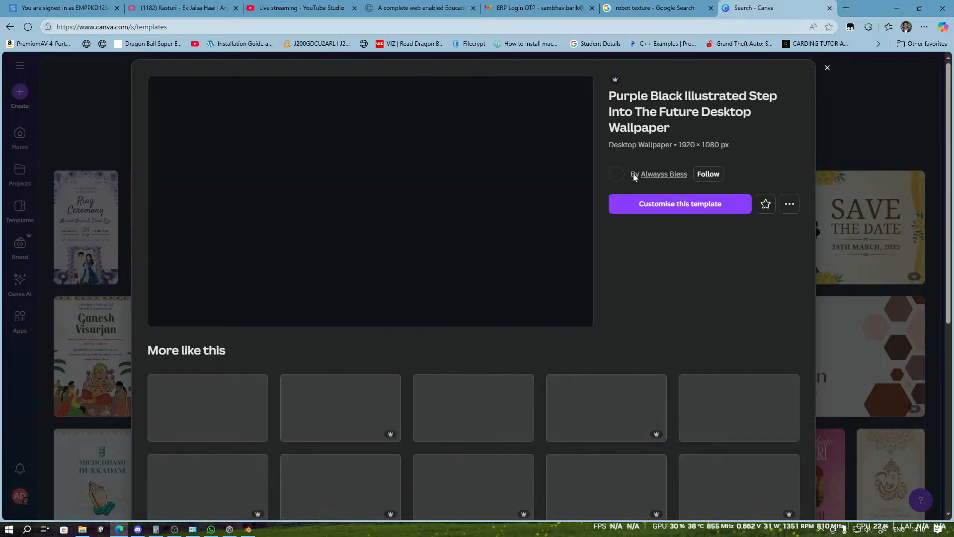
click(827, 68)
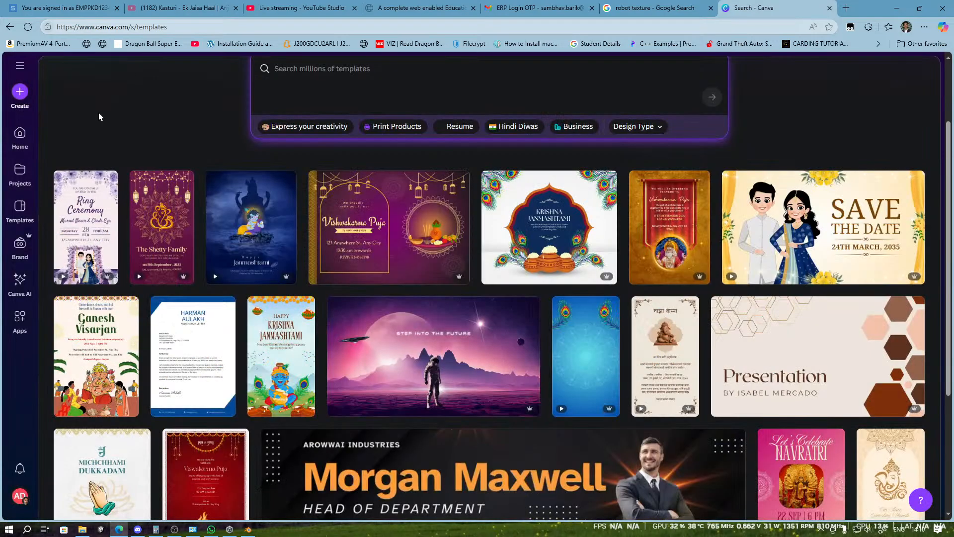
scroll(98, 117, down, 1)
scroll(97, 117, up, 2)
Step: Create a custom-size design of 1920 × 1080 px and title it "robot texture"
click(18, 101)
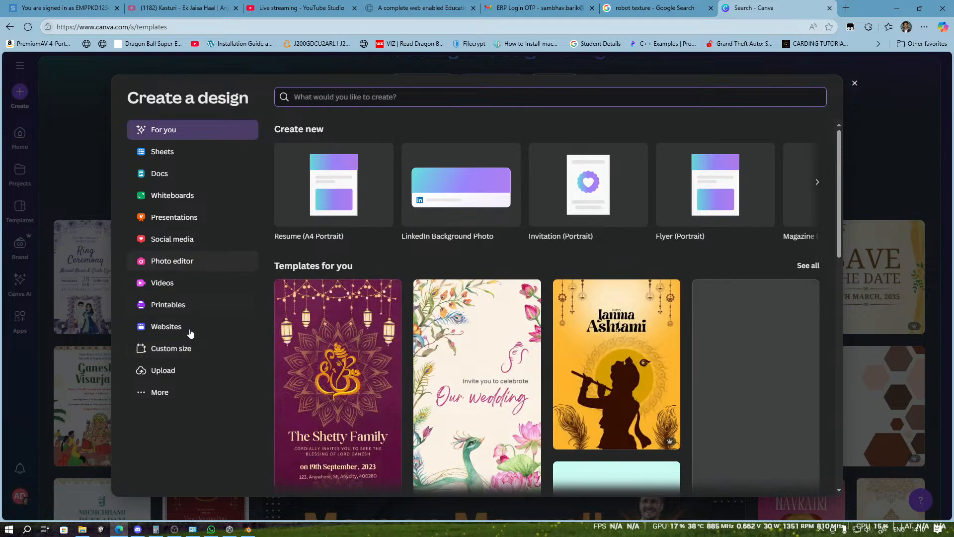
click(201, 349)
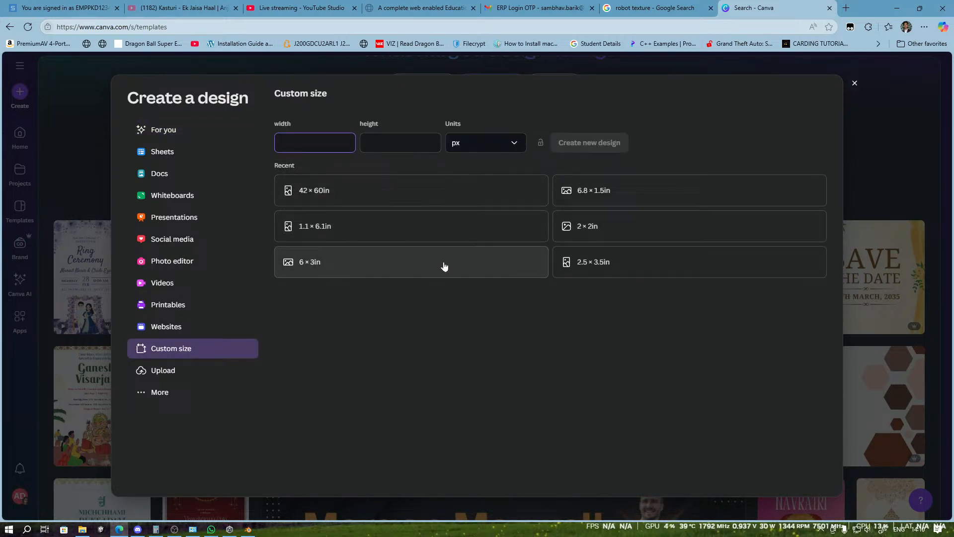
text(1920)
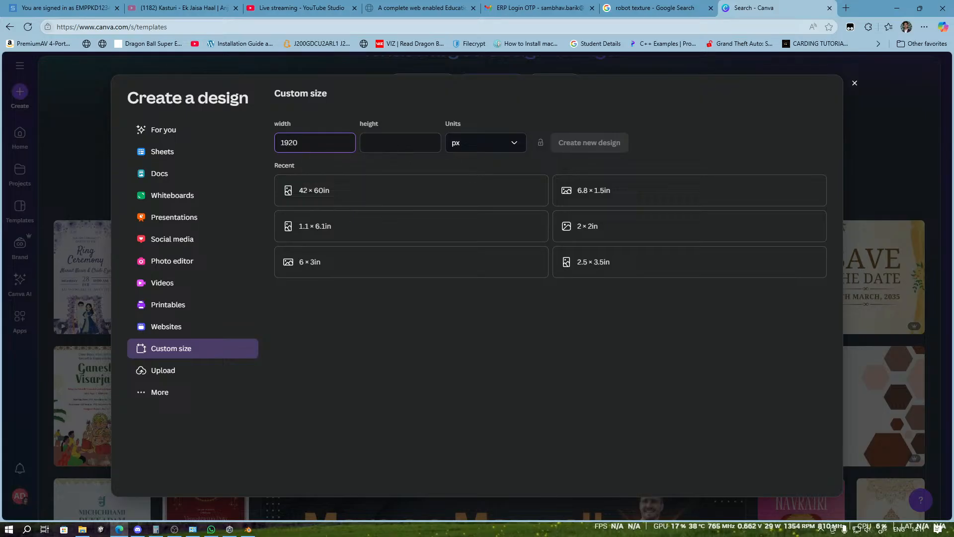
key(Tab)
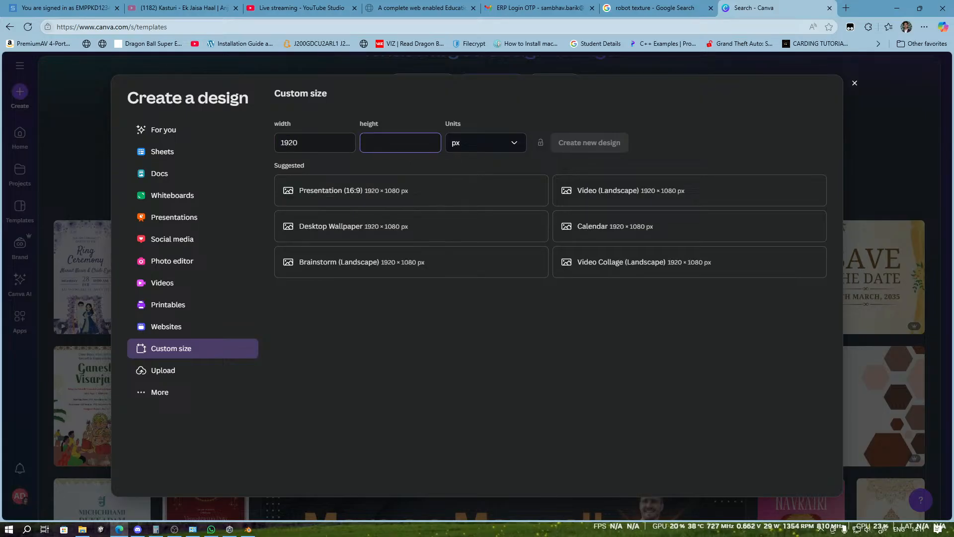
click(370, 143)
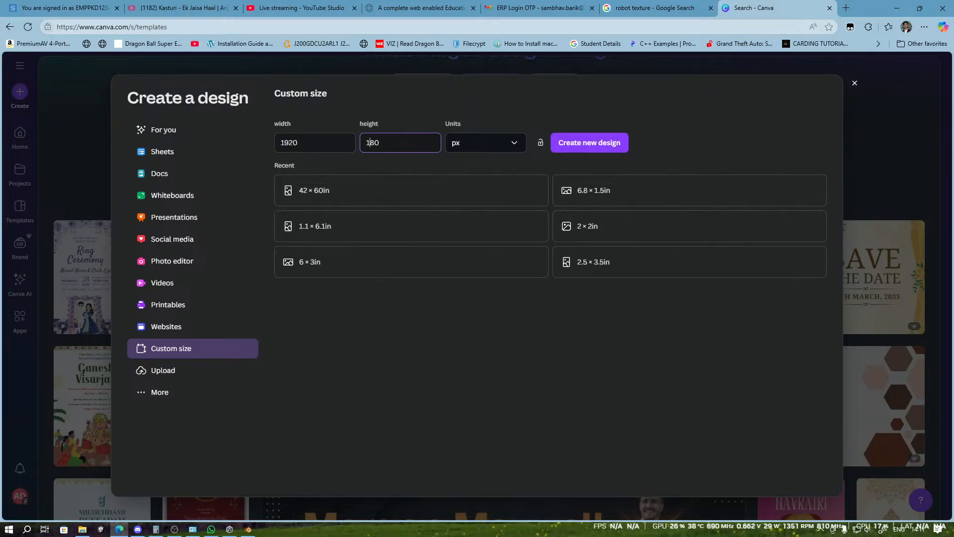
click(591, 146)
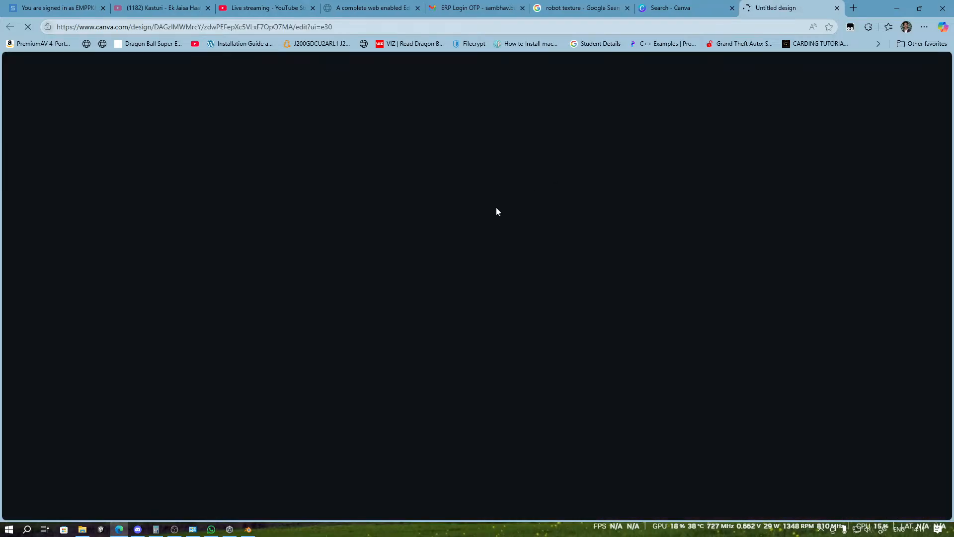
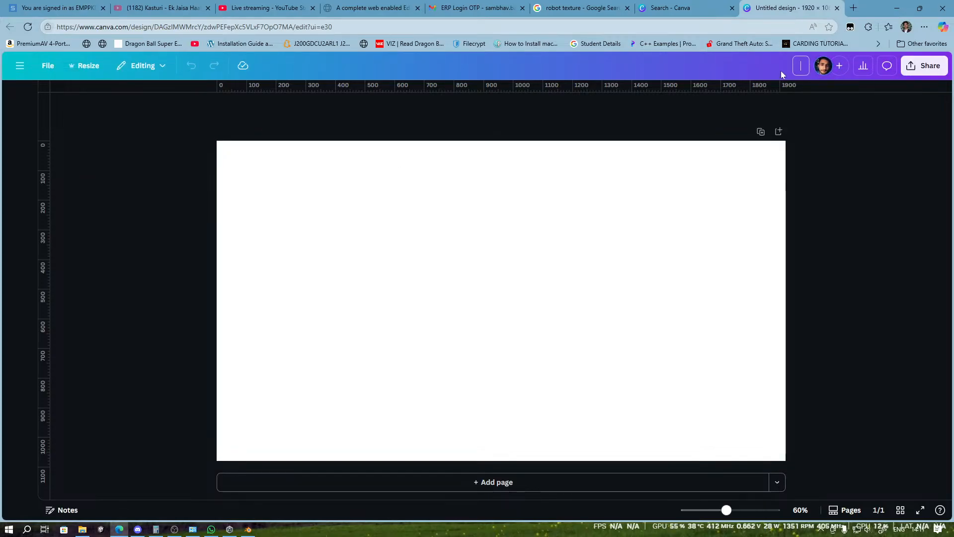
text(robot texture)
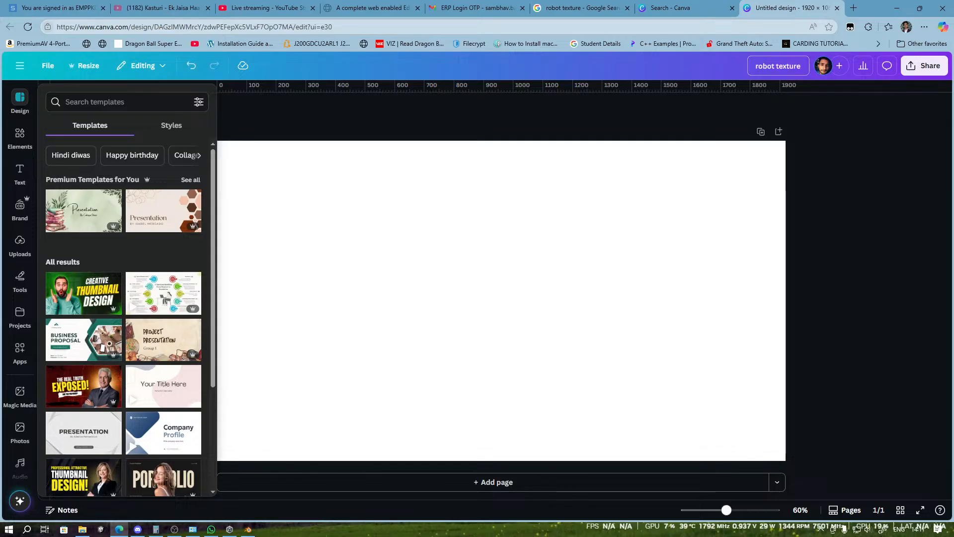
Step: Search the design elements for "robot texture" and look through the photo results for a usable texture
click(19, 139)
click(124, 98)
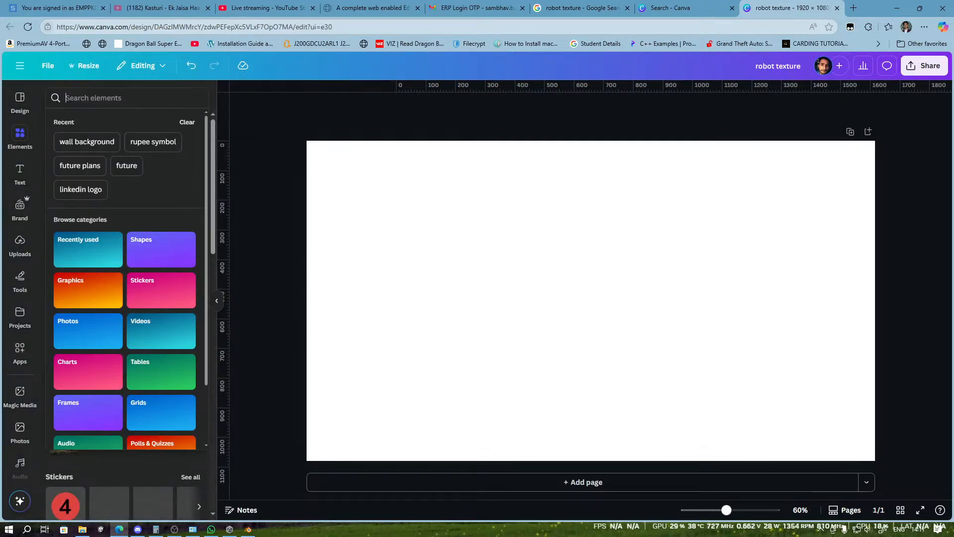
text(robot te)
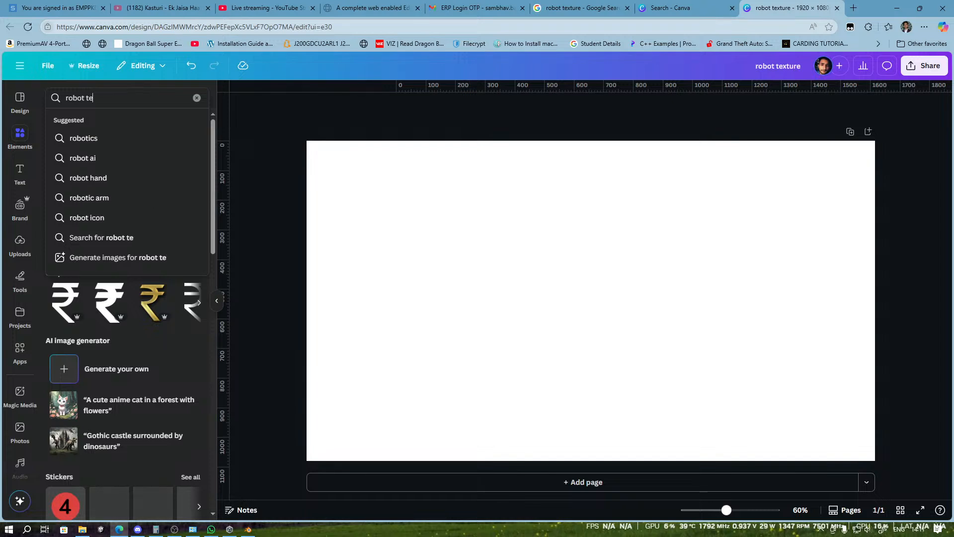
text(xture)
key(Return)
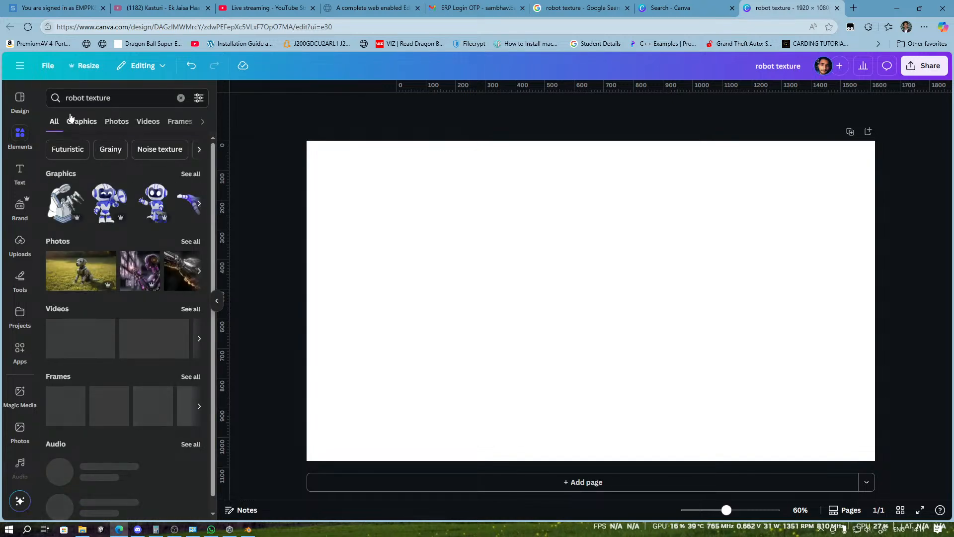
click(117, 121)
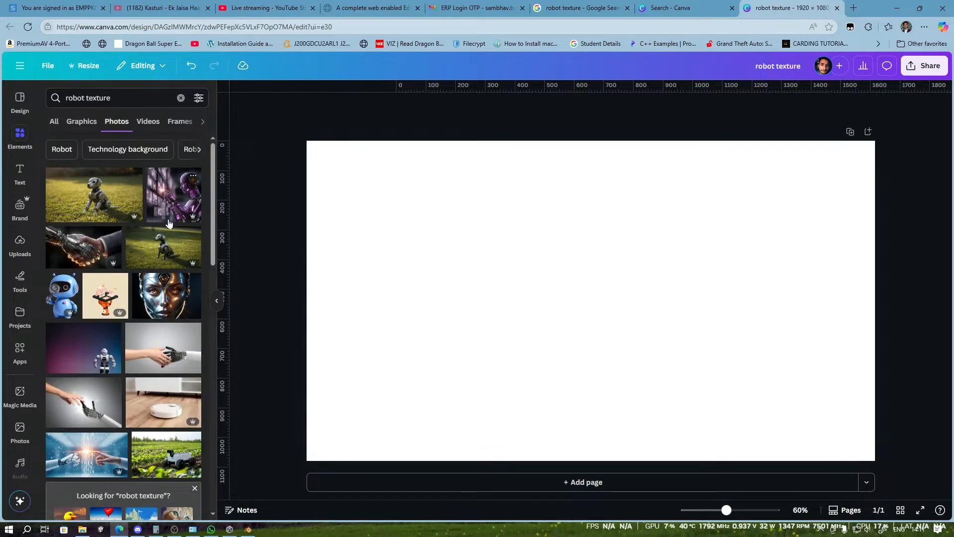
scroll(169, 223, down, 6)
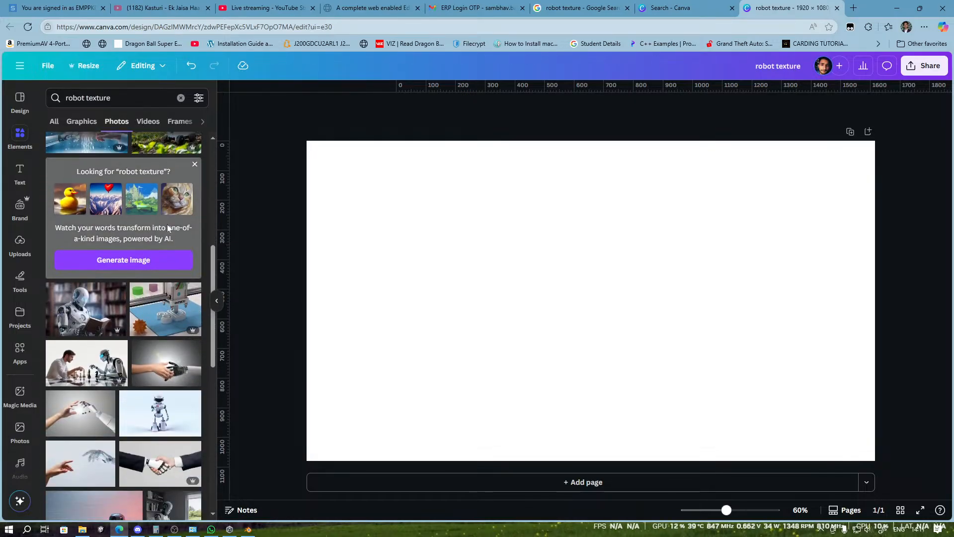
scroll(168, 228, down, 10)
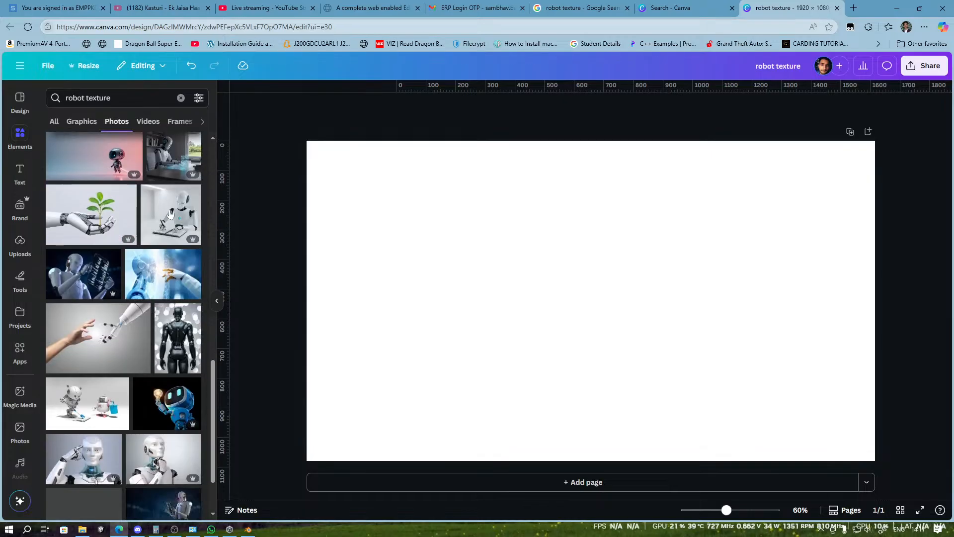
scroll(170, 213, down, 10)
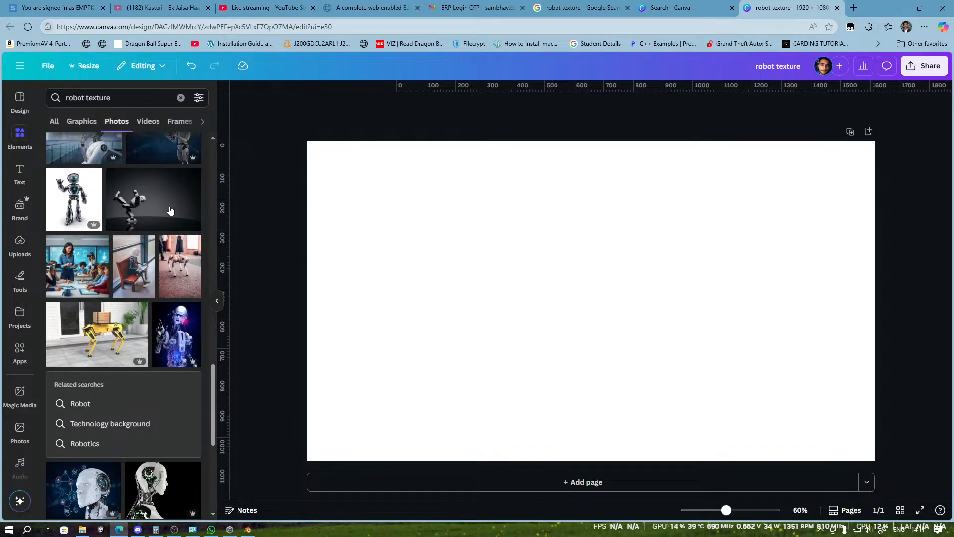
scroll(170, 211, down, 10)
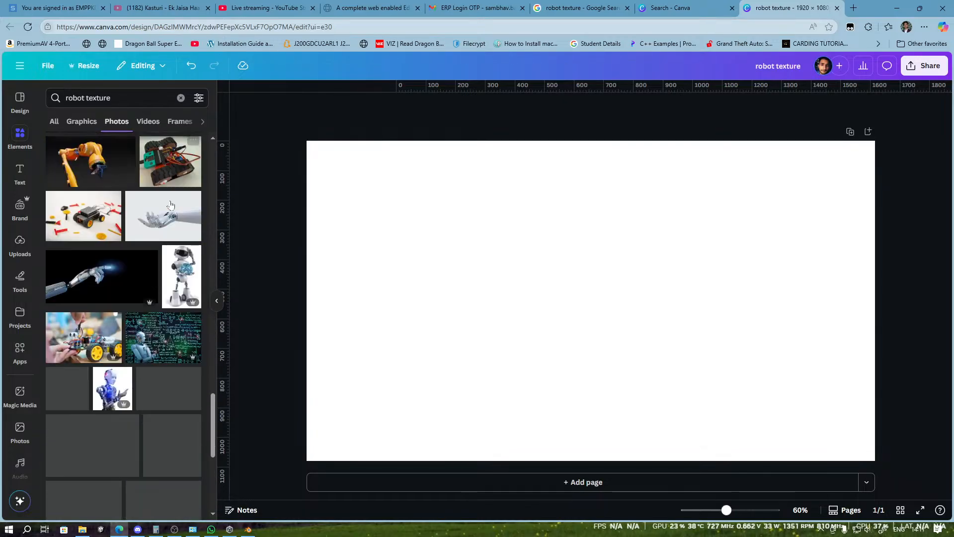
scroll(171, 204, down, 10)
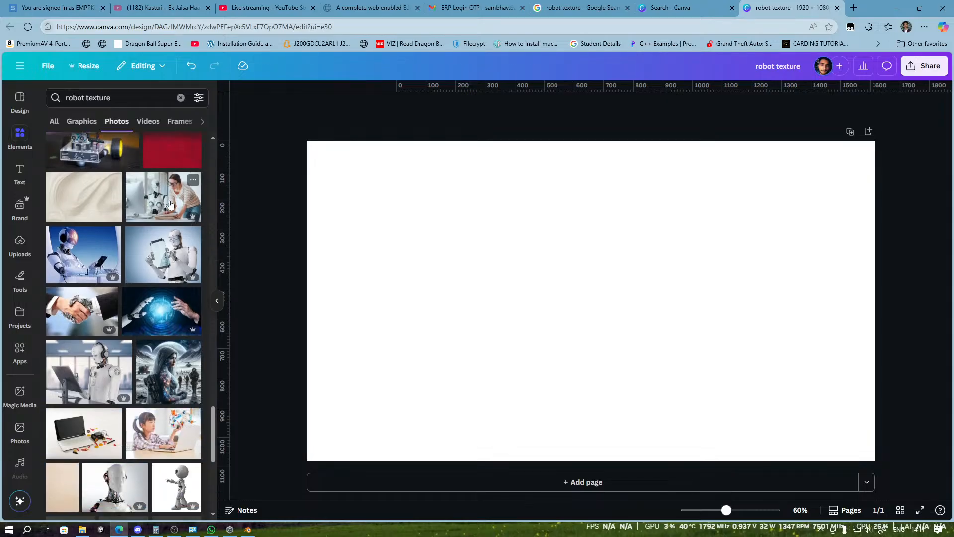
scroll(170, 204, down, 10)
Step: Replace the element search with "metal" and limit the results to photos
click(181, 98)
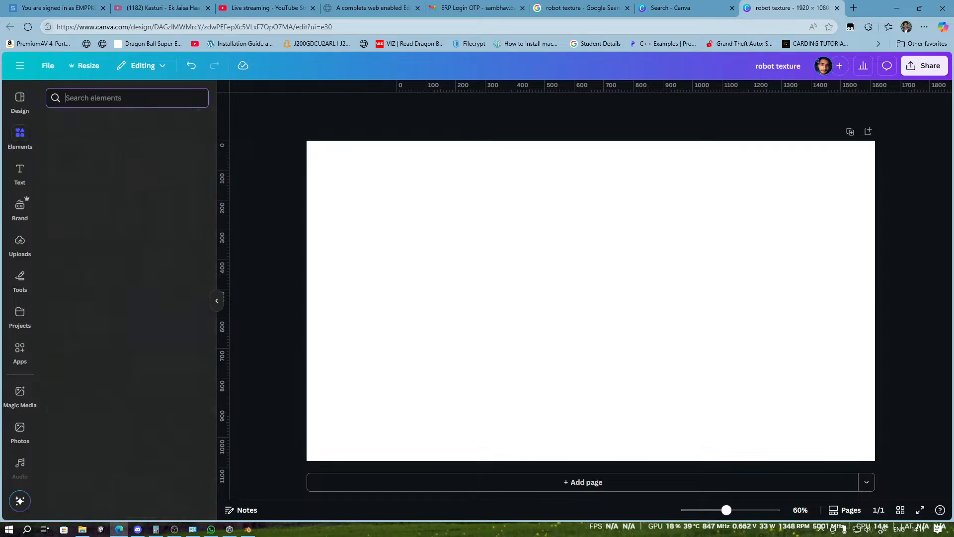
text(metal)
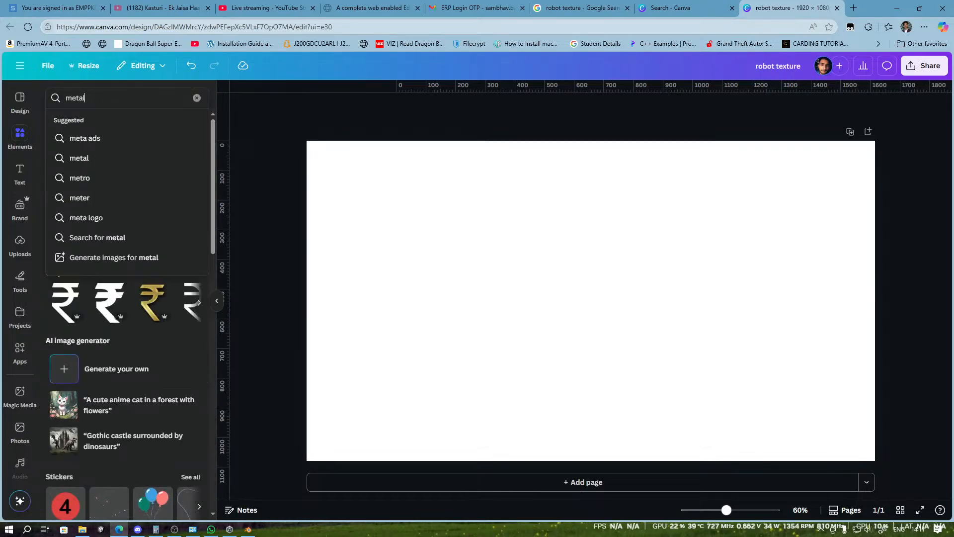
key(Return)
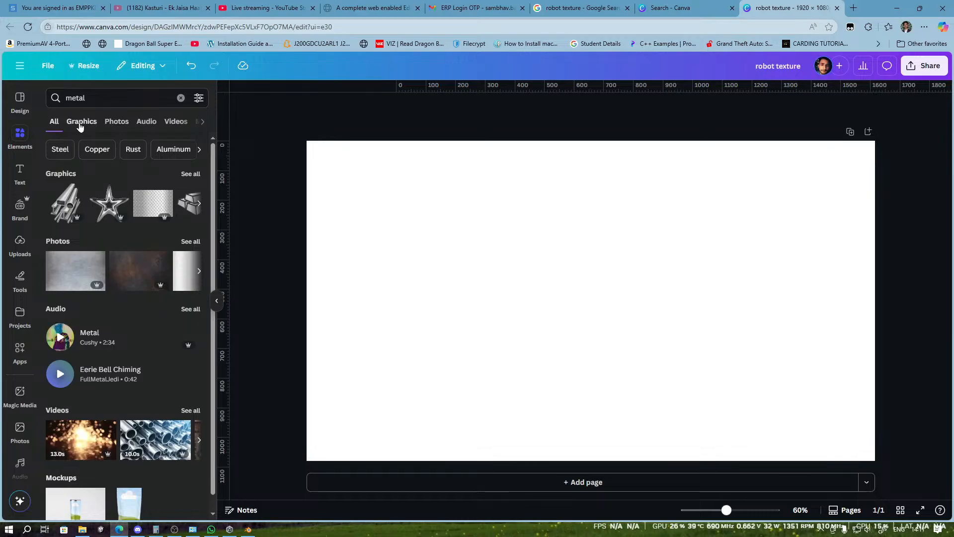
click(112, 121)
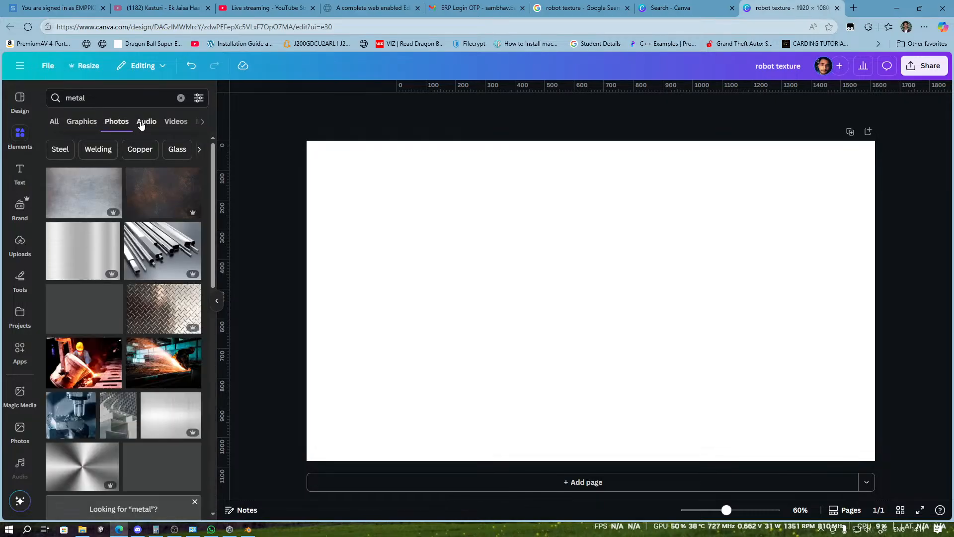
Step: Look through the "metal" photo results for an image usable as a robot texture
scroll(155, 215, down, 3)
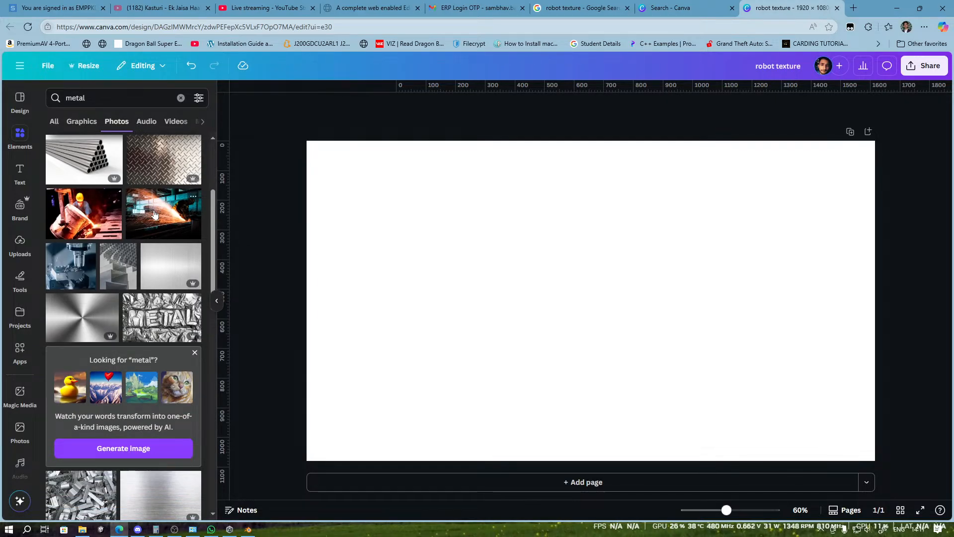
scroll(155, 214, down, 3)
scroll(155, 215, down, 3)
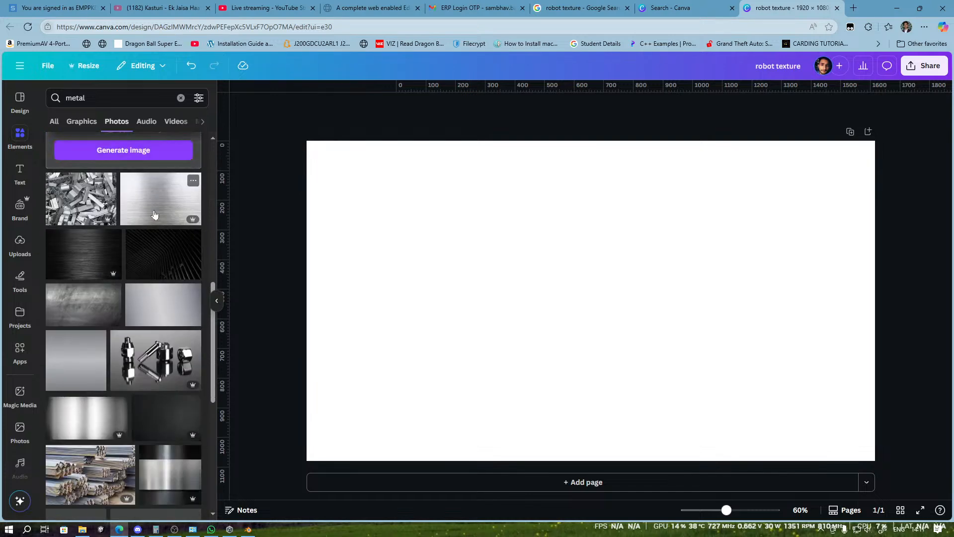
scroll(155, 215, down, 6)
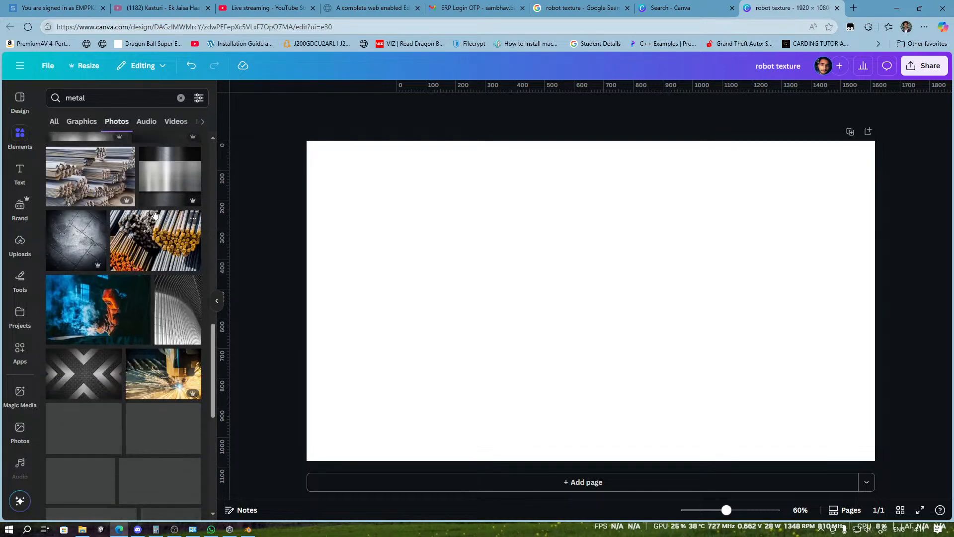
scroll(155, 213, down, 1)
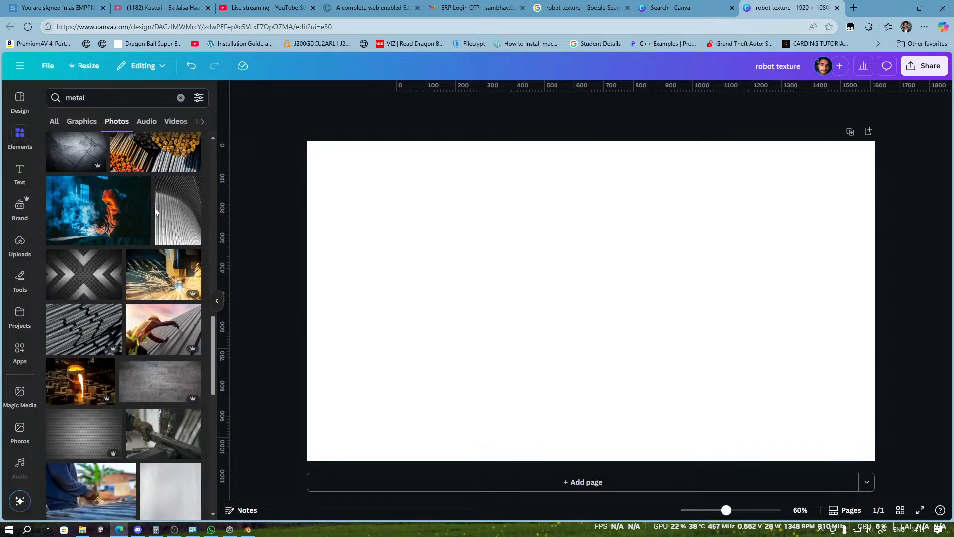
scroll(155, 213, down, 10)
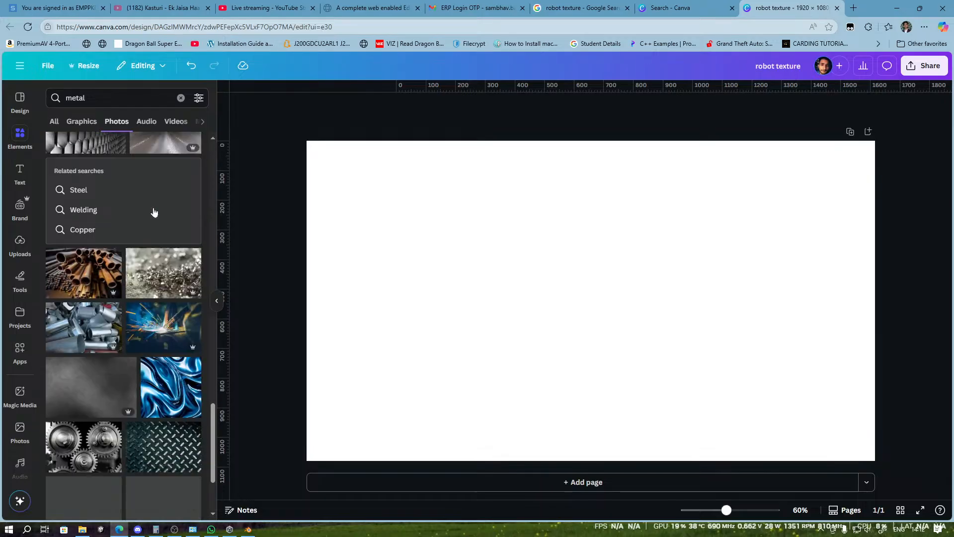
scroll(154, 212, down, 4)
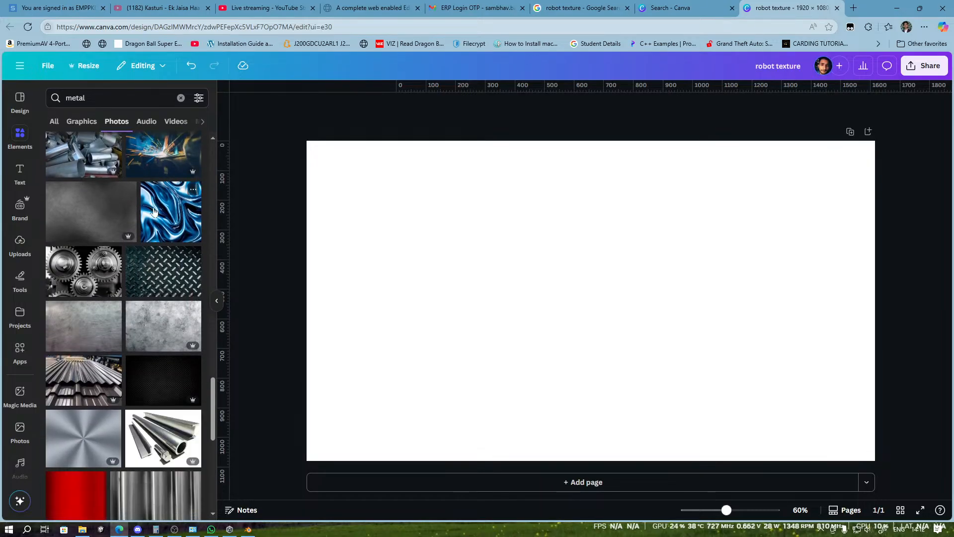
scroll(154, 212, down, 8)
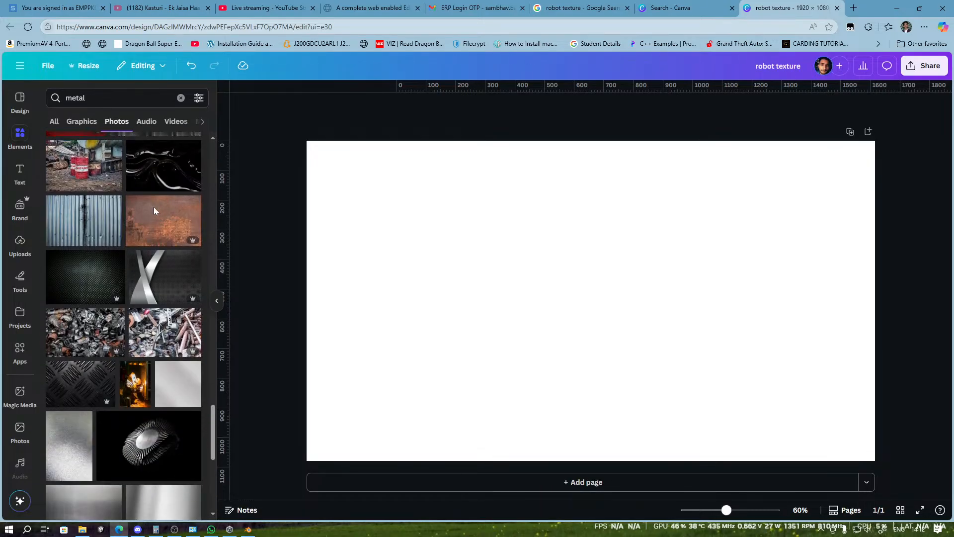
scroll(154, 210, down, 6)
Step: Change the photo search to "futursrtic metal" and look through the results for a usable metal texture
click(66, 98)
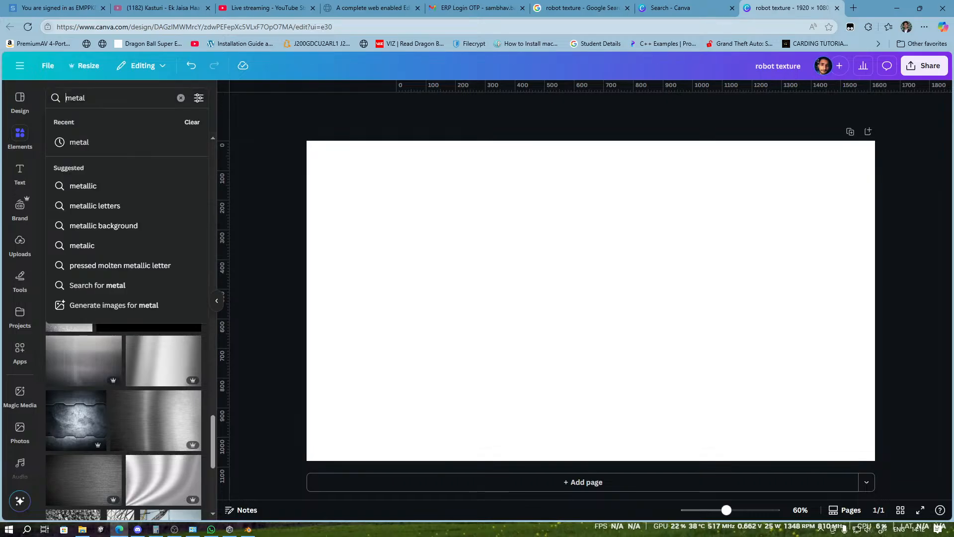
text(futursrtic)
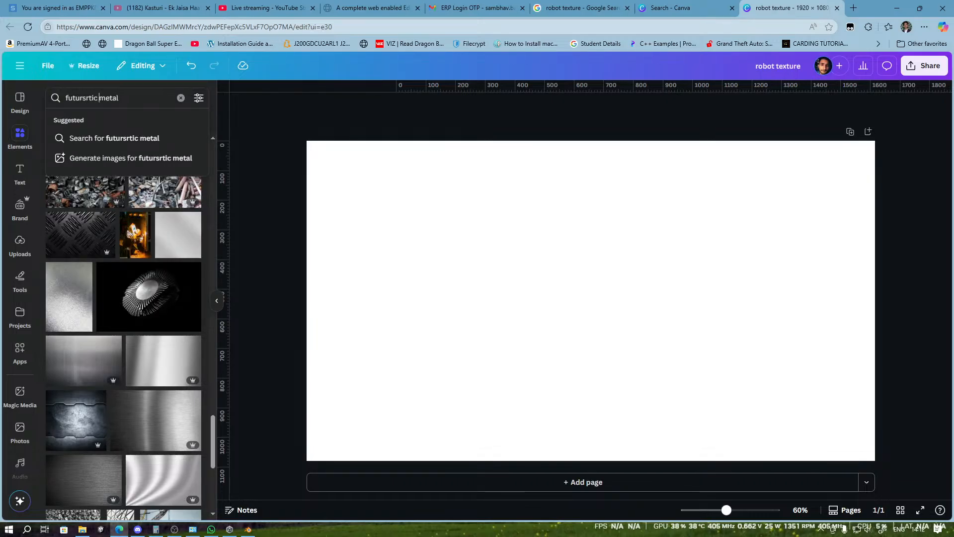
key(Return)
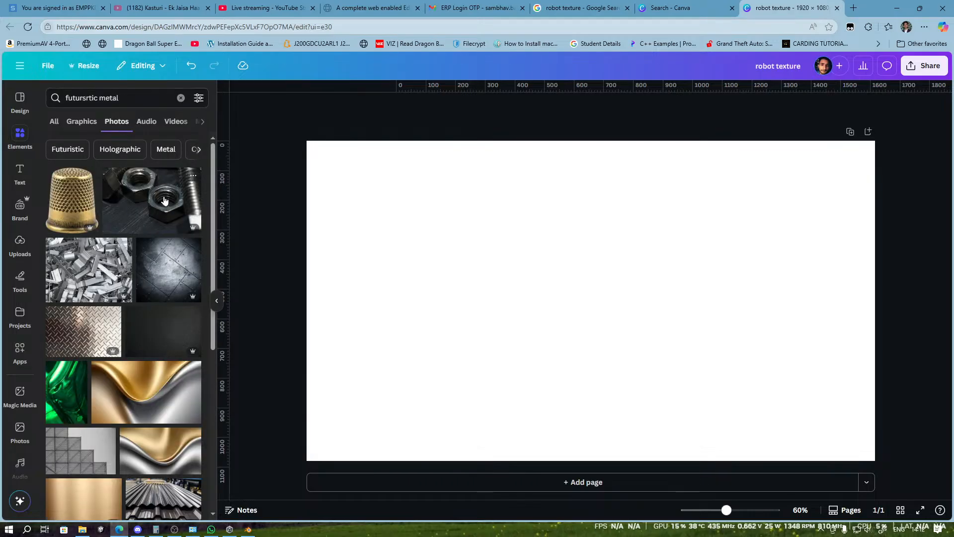
scroll(164, 201, down, 10)
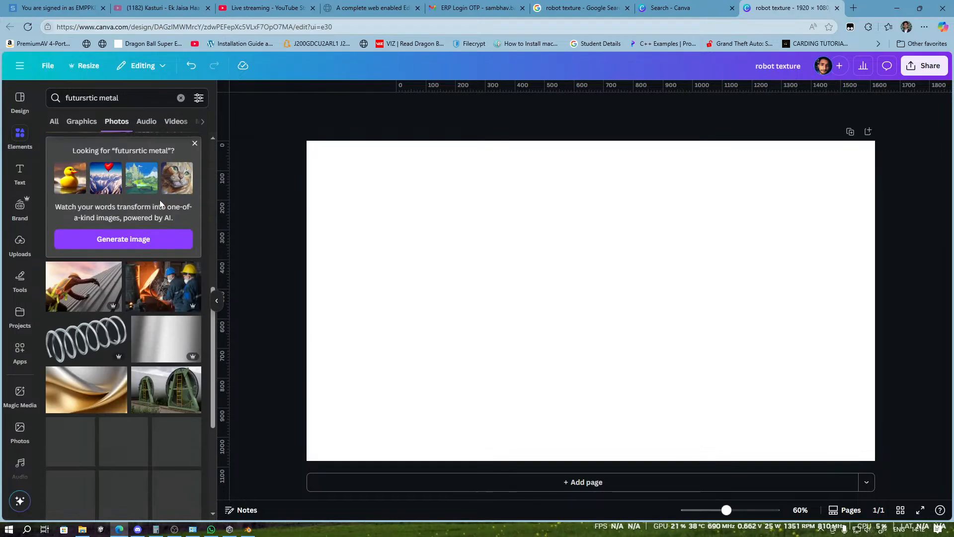
scroll(160, 200, down, 4)
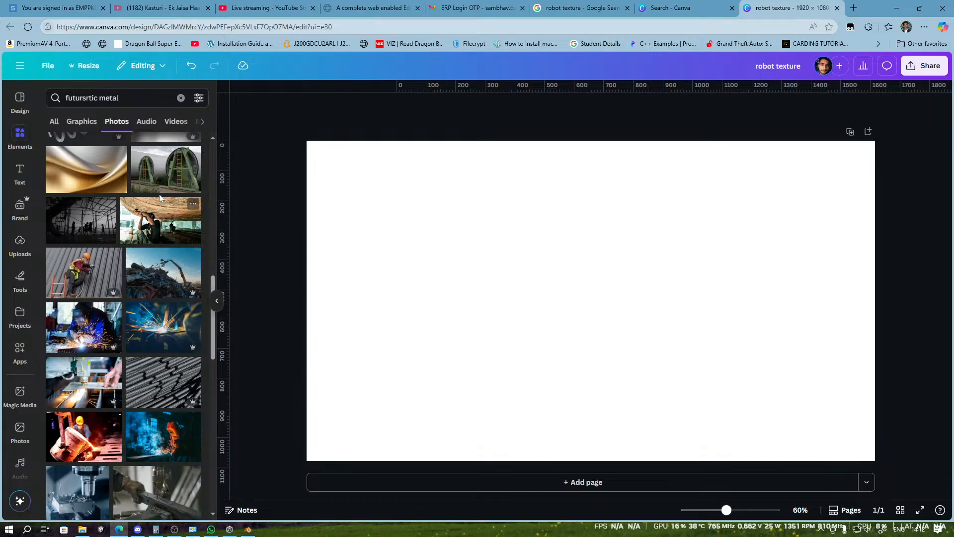
scroll(160, 198, down, 8)
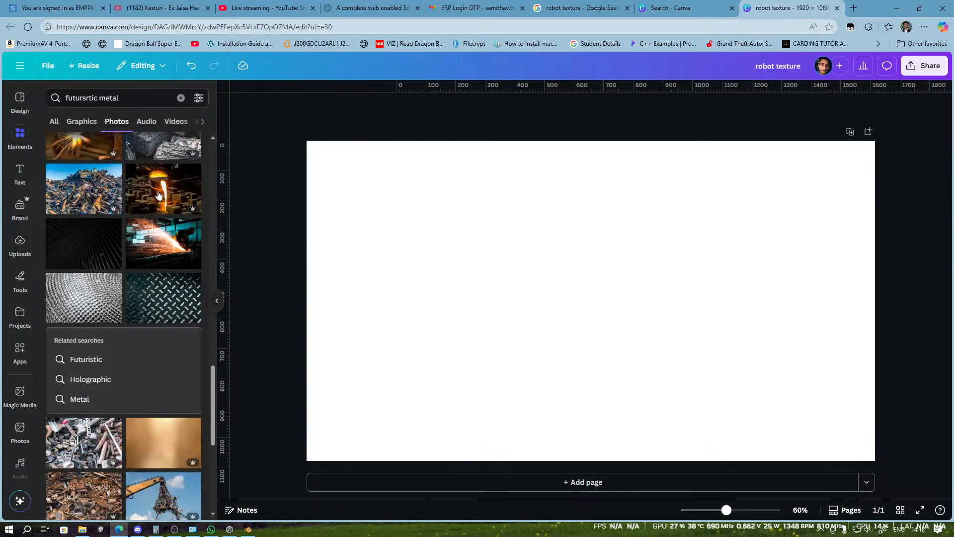
scroll(158, 194, down, 2)
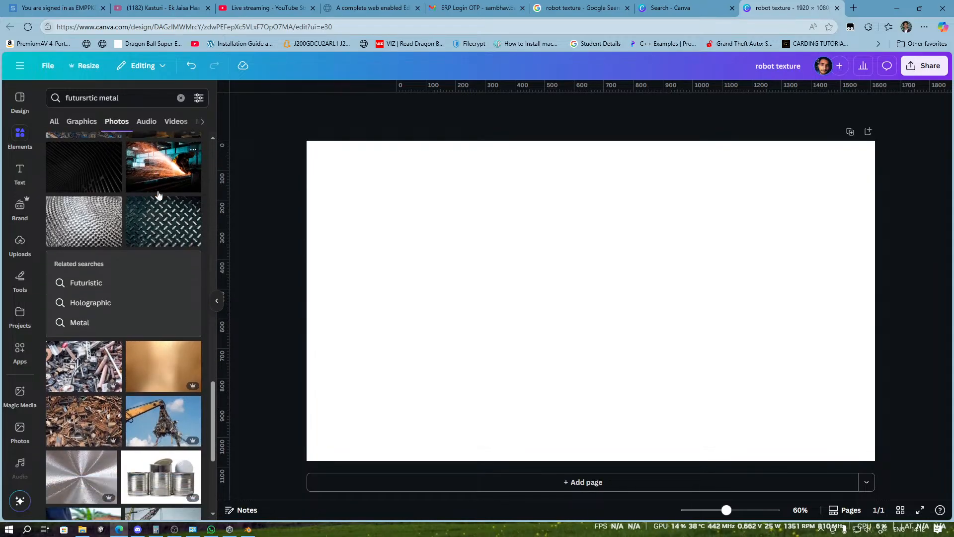
scroll(159, 194, down, 7)
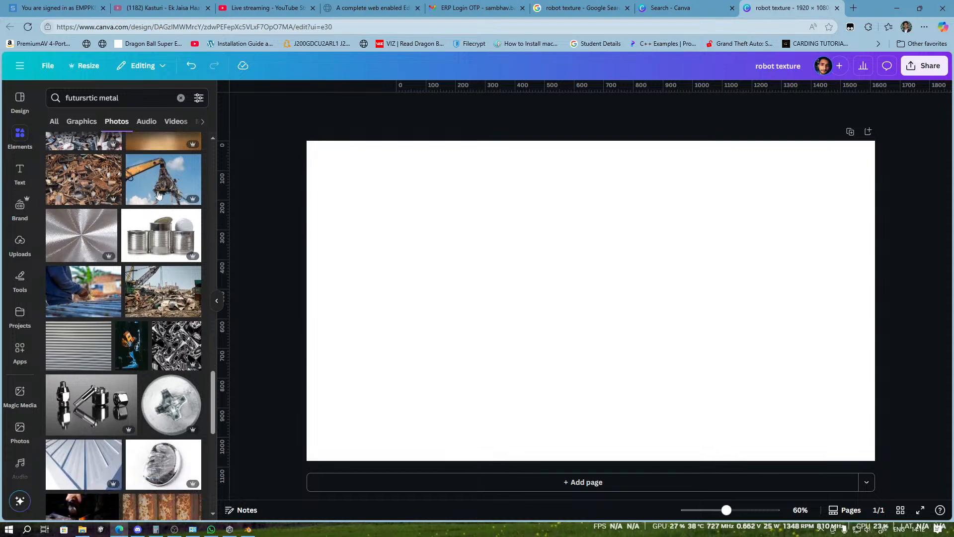
scroll(159, 193, down, 2)
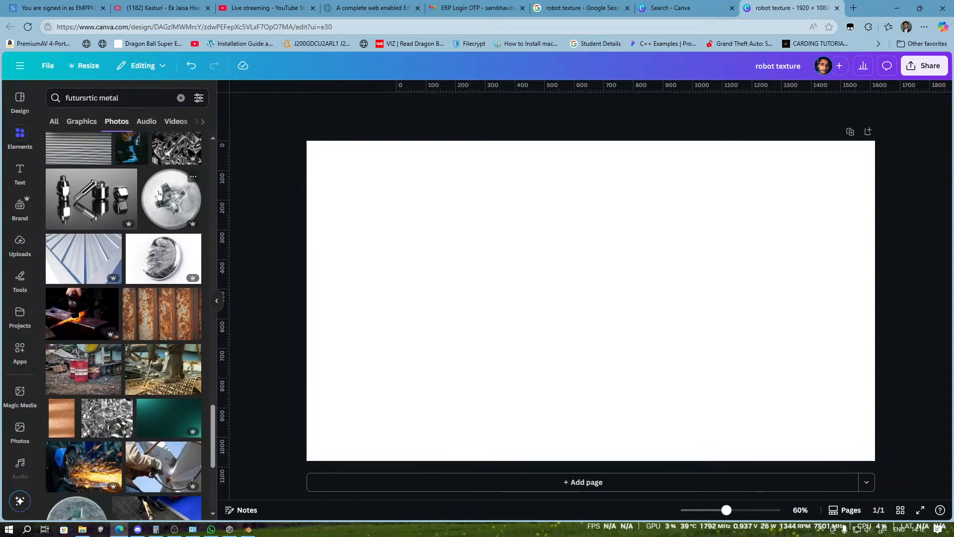
scroll(158, 194, down, 3)
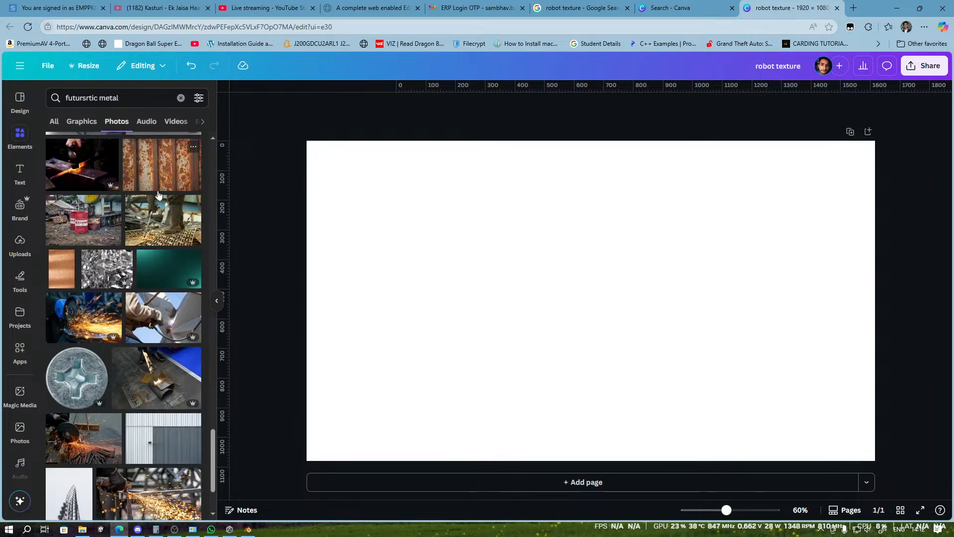
scroll(159, 194, up, 4)
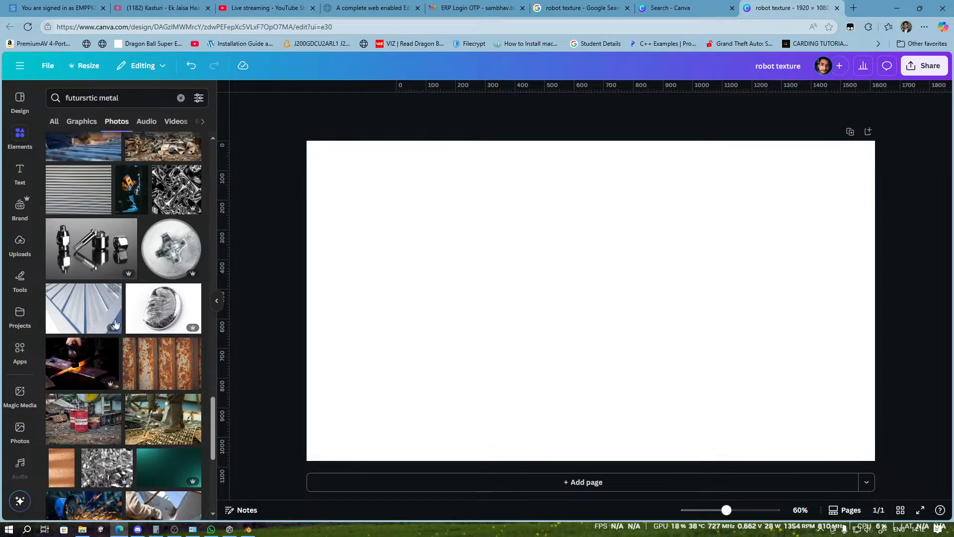
Step: Add the rusty corrugated metal photo to the page and set it as the page background
click(155, 368)
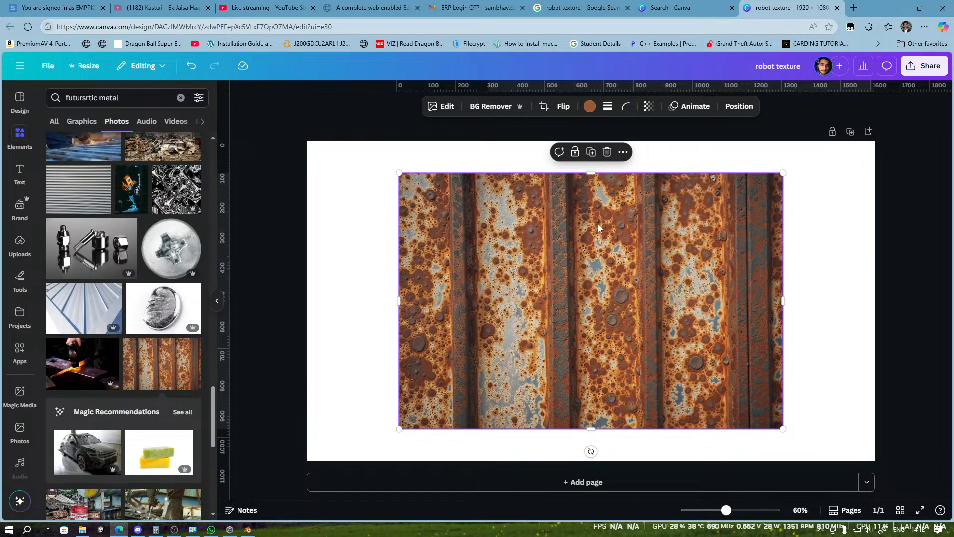
right_click(599, 263)
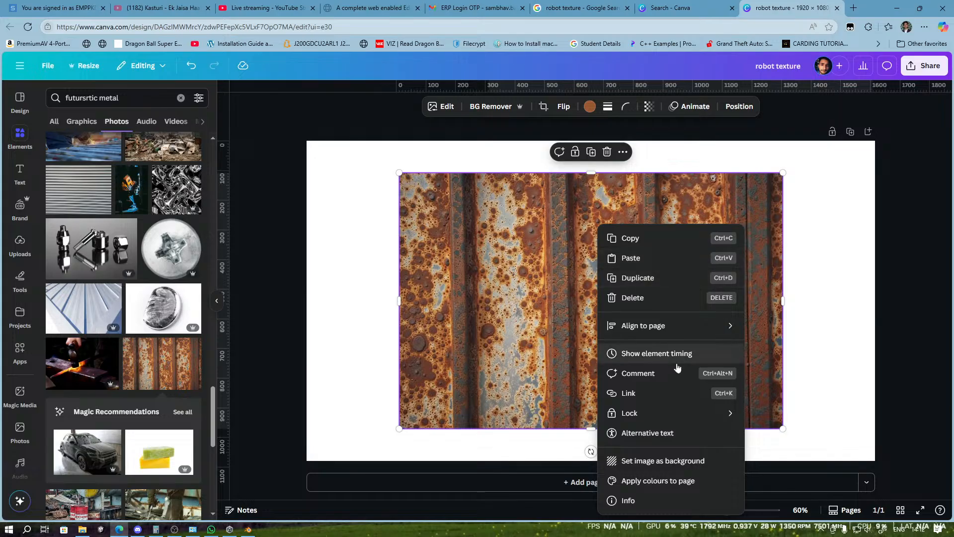
click(715, 460)
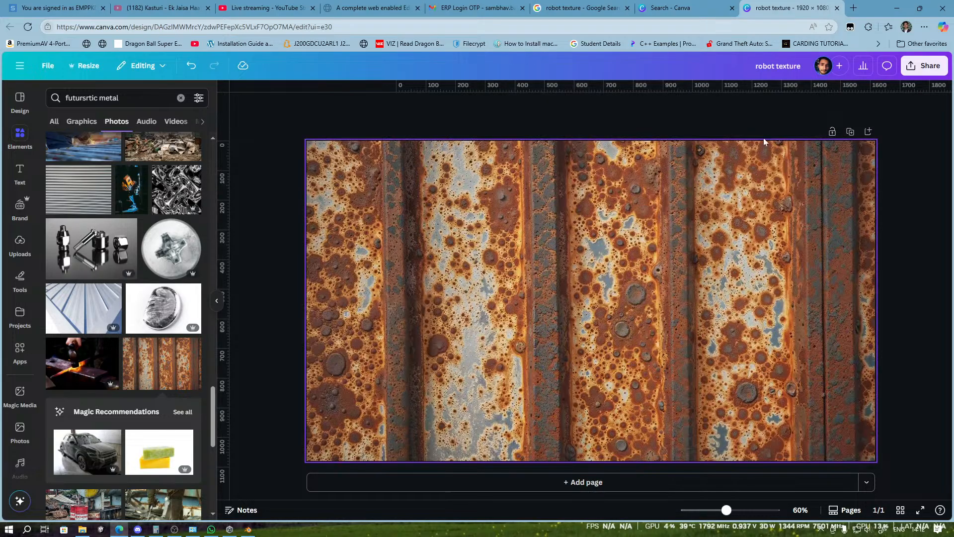
Step: Download the design as a PNG and save it as robot texture.png in the Downloads folder
click(944, 58)
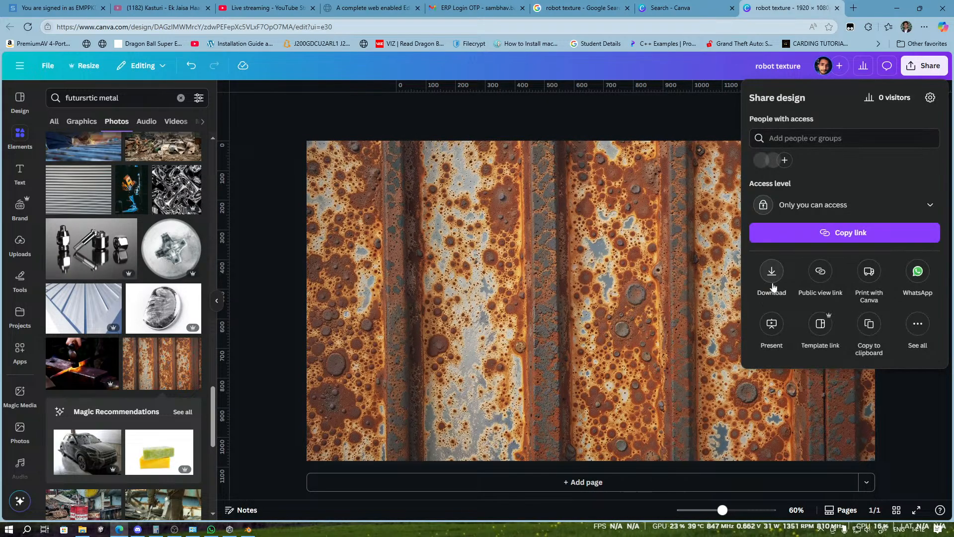
click(769, 278)
click(784, 287)
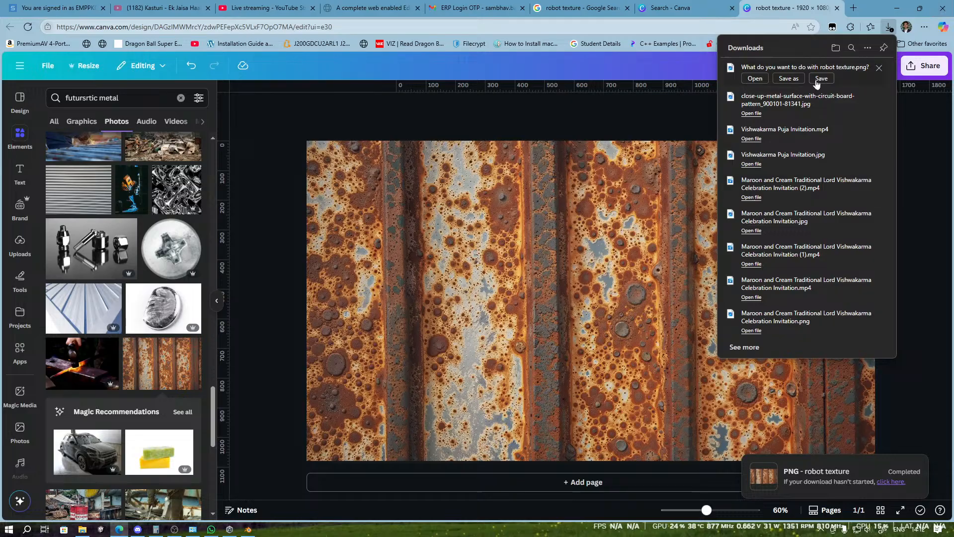
click(788, 79)
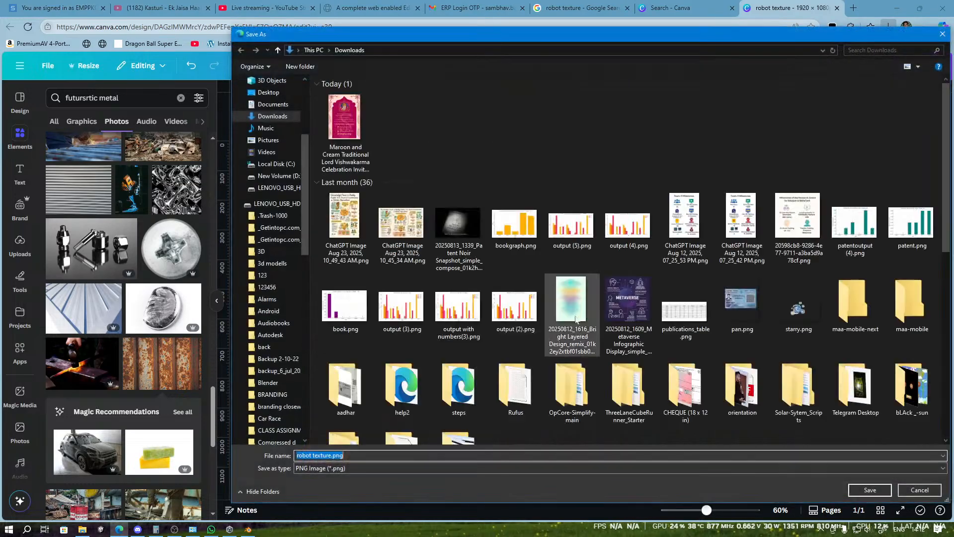
click(877, 494)
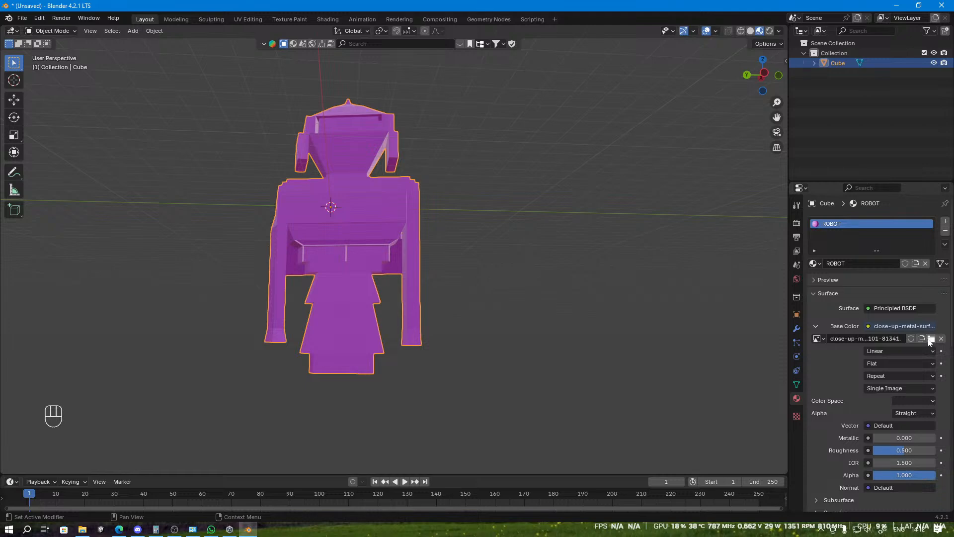
Step: In Blender, replace the ROBOT material's base color image with robot texture.png from Downloads and inspect it on the model
click(930, 339)
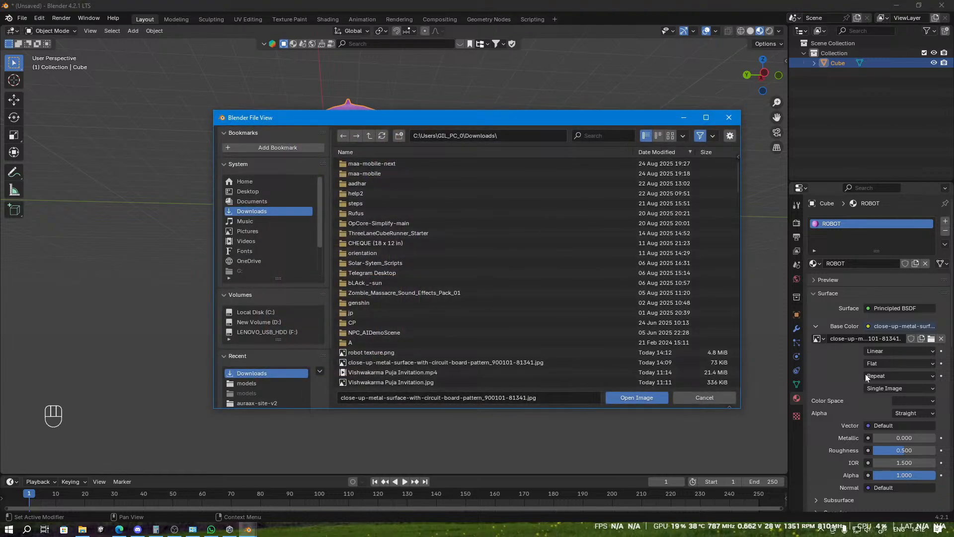
double_click(437, 351)
middle_drag(321, 177, 502, 184)
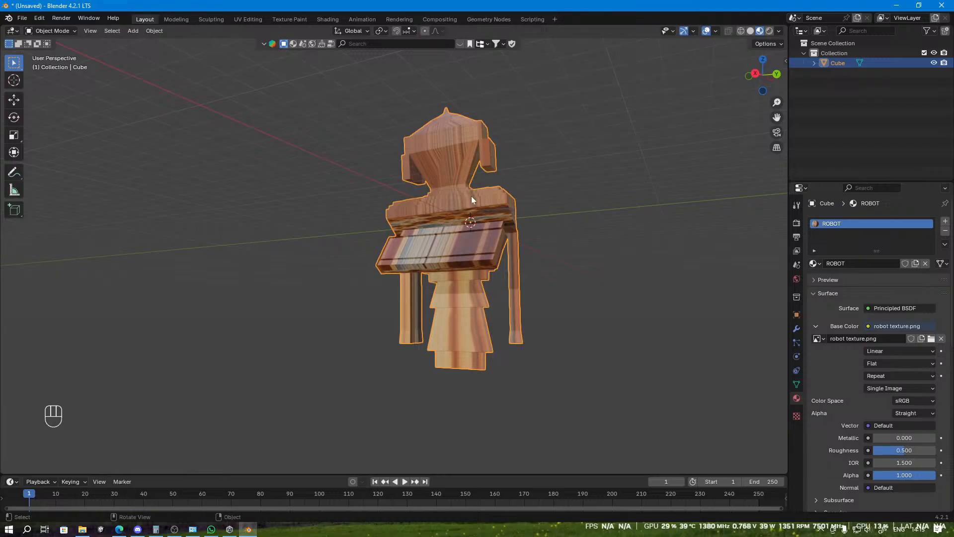
middle_drag(510, 218, 375, 206)
middle_drag(499, 205, 396, 215)
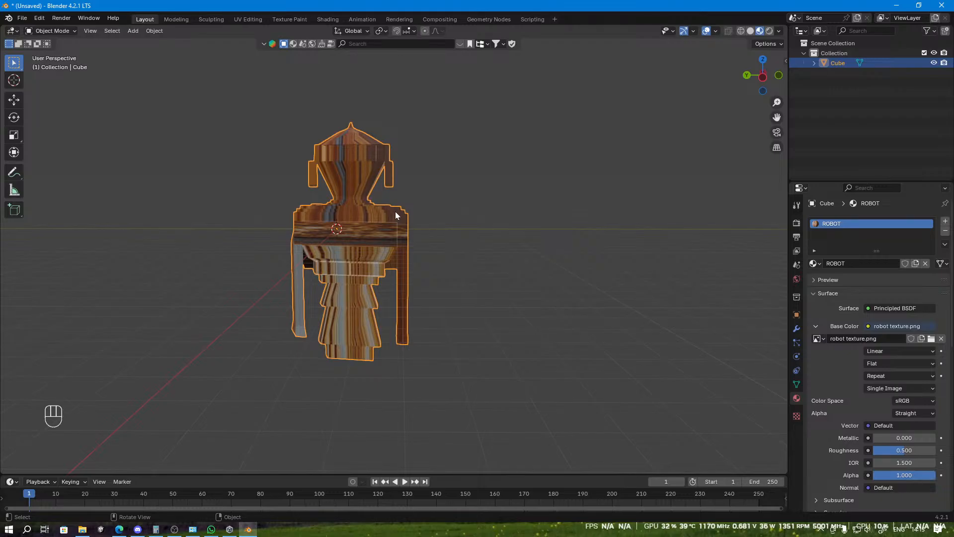
key(u)
scroll(396, 215, up, 1)
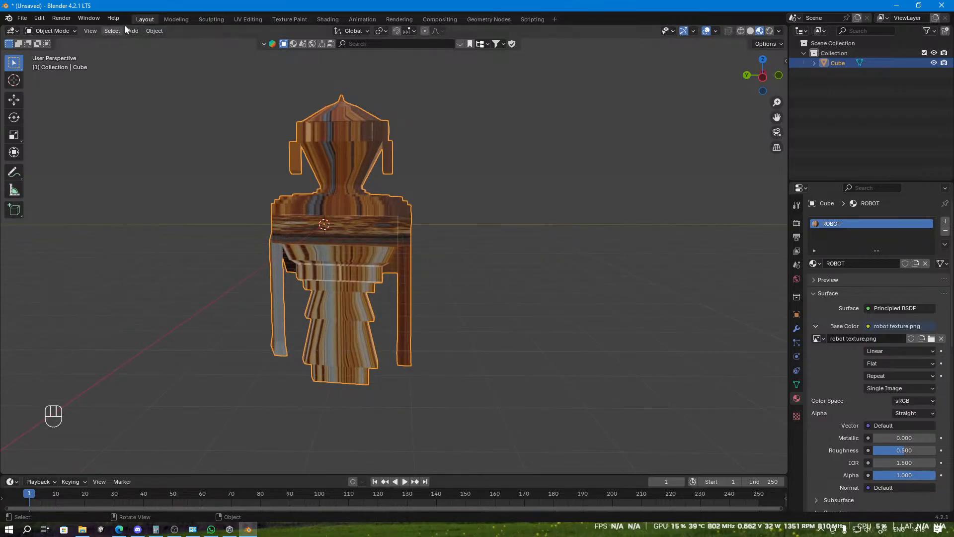
key(ctrl)
key(ctrl)
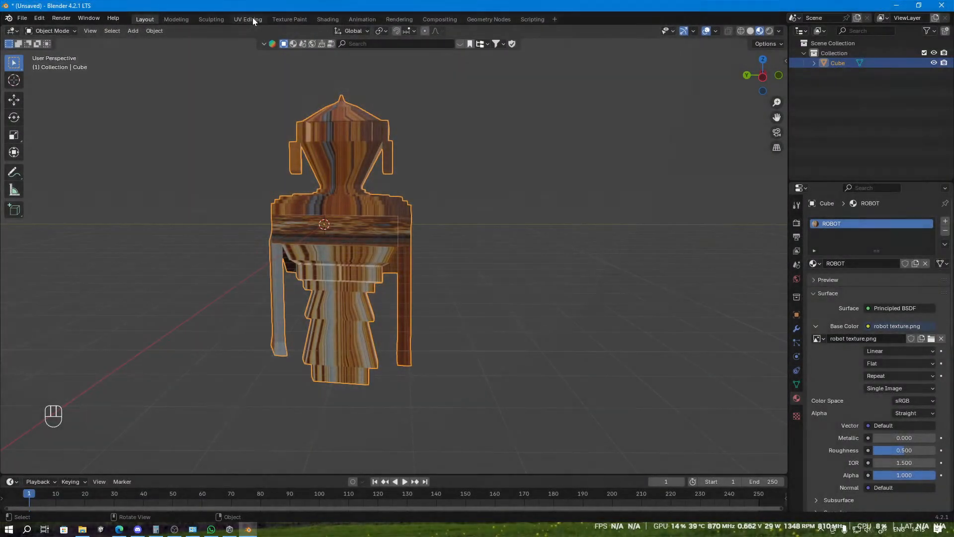
Step: Switch to the UV Editing workspace and box-select the whole robot mesh in face mode
click(252, 18)
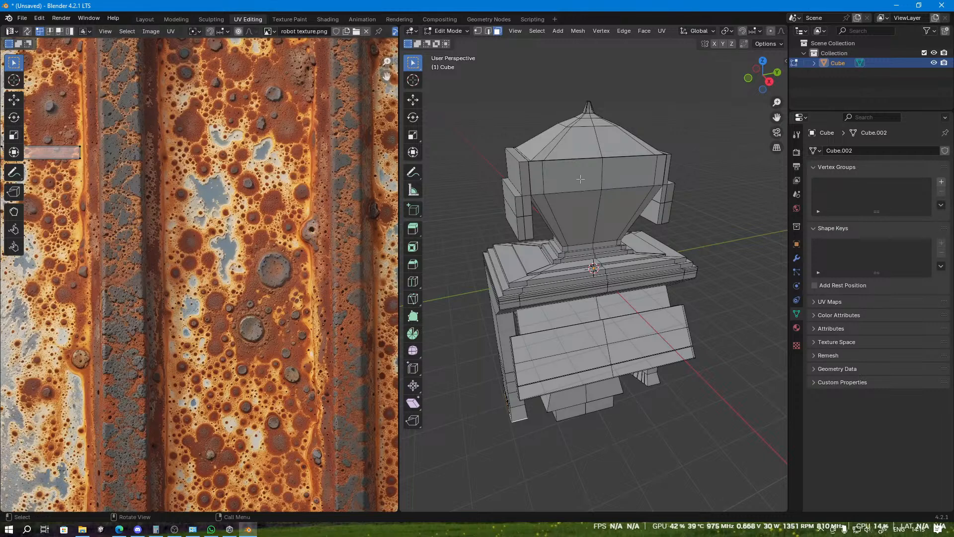
scroll(581, 179, down, 3)
middle_drag(582, 180, 575, 140)
middle_drag(499, 122, 525, 167)
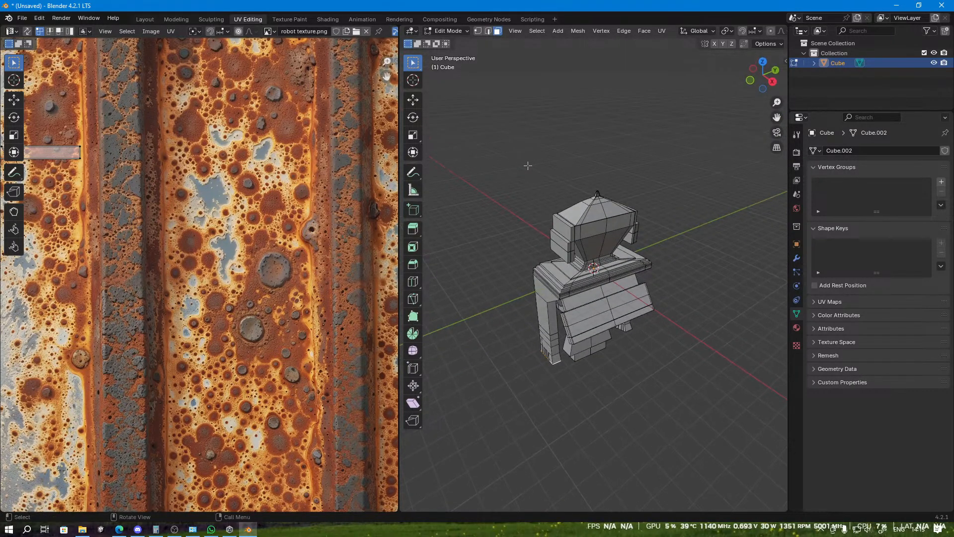
scroll(154, 189, down, 4)
scroll(166, 187, up, 1)
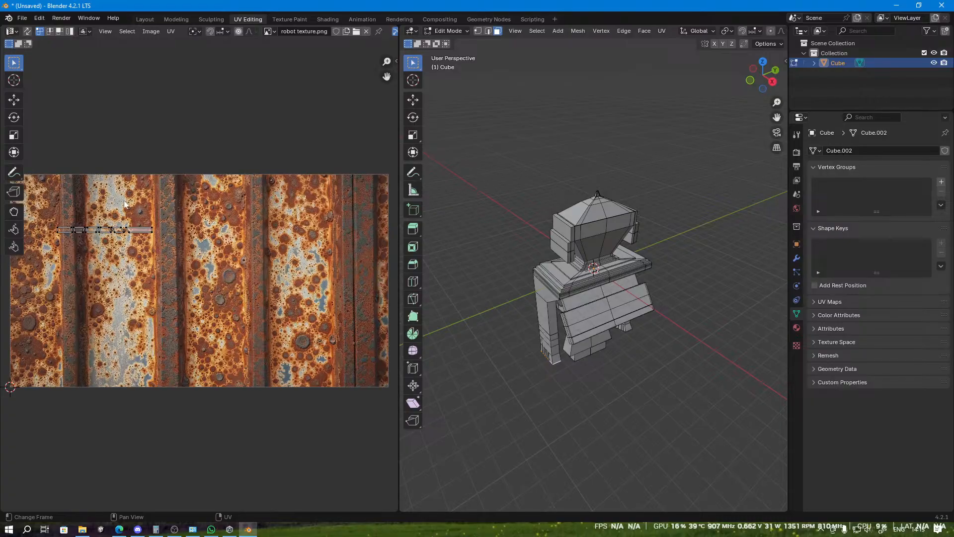
scroll(169, 189, down, 2)
middle_drag(677, 296, 572, 254)
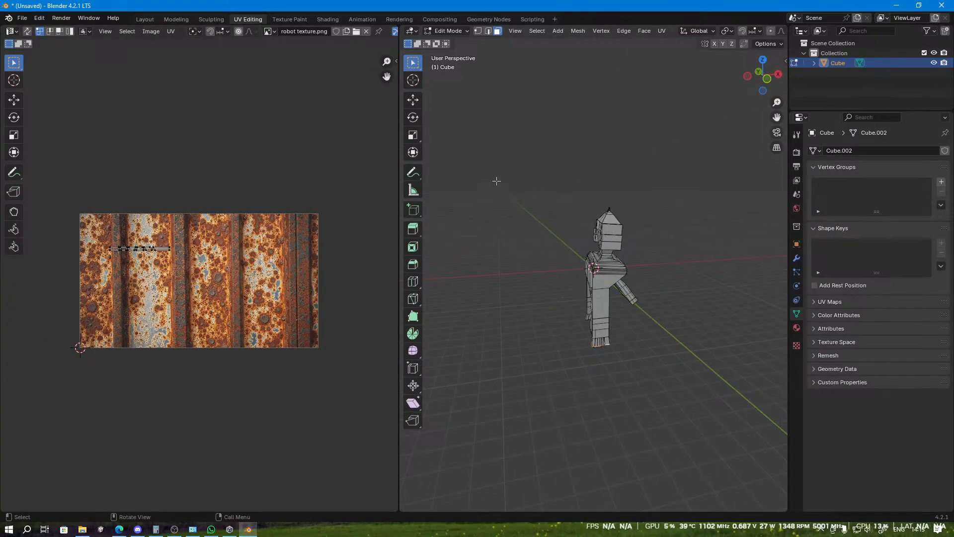
middle_drag(497, 181, 513, 149)
drag(513, 149, 778, 420)
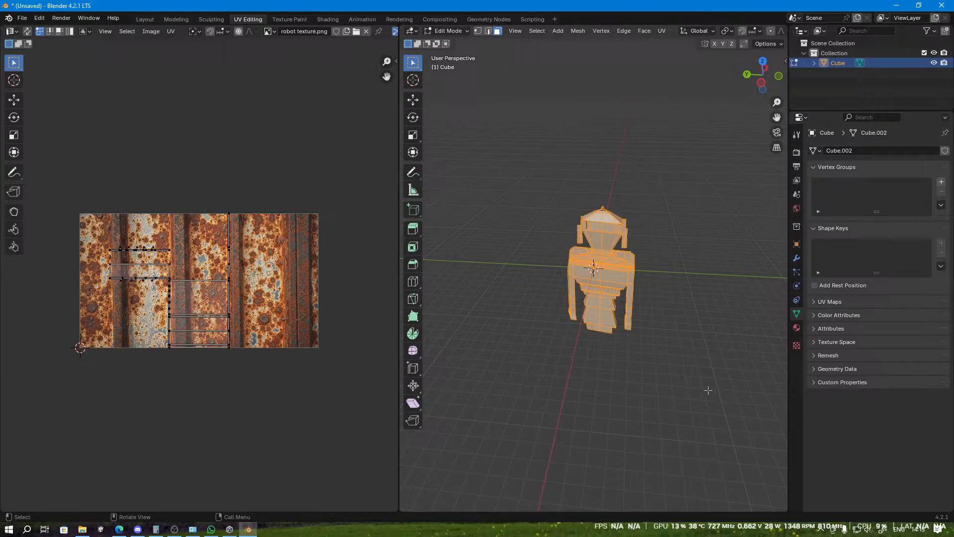
Step: Unwrap the entire robot mesh with Smart UV Project using a 66° angle limit and Scaled margin method
middle_drag(544, 329, 603, 270)
key(a)
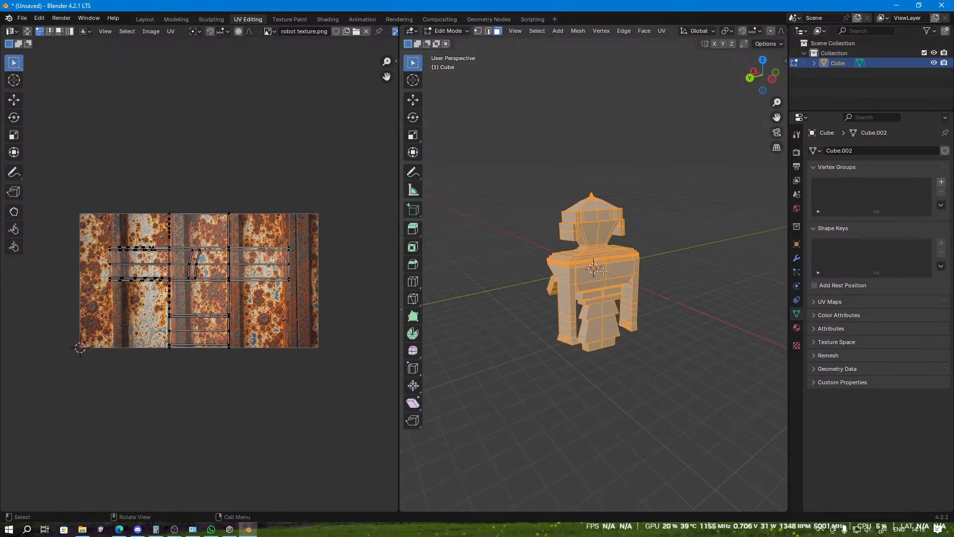
key(u)
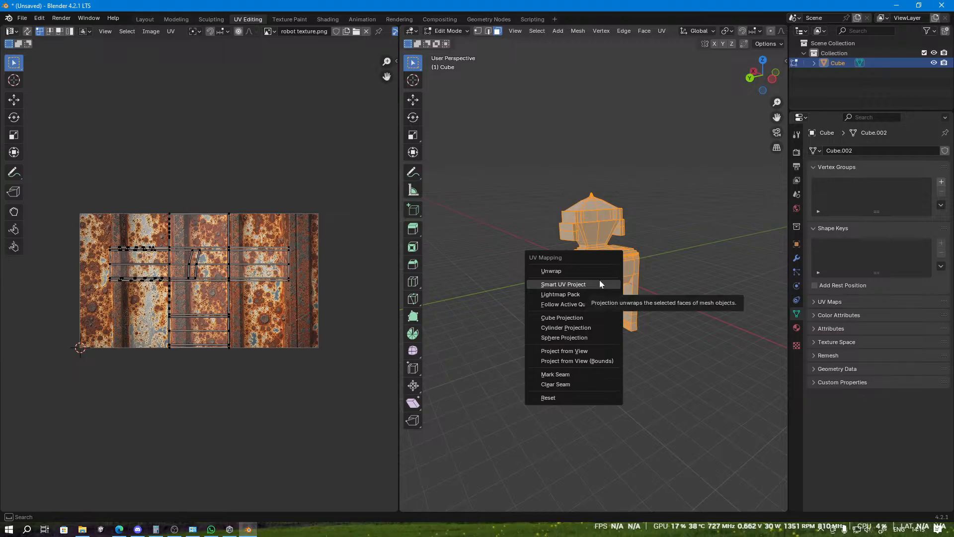
click(599, 284)
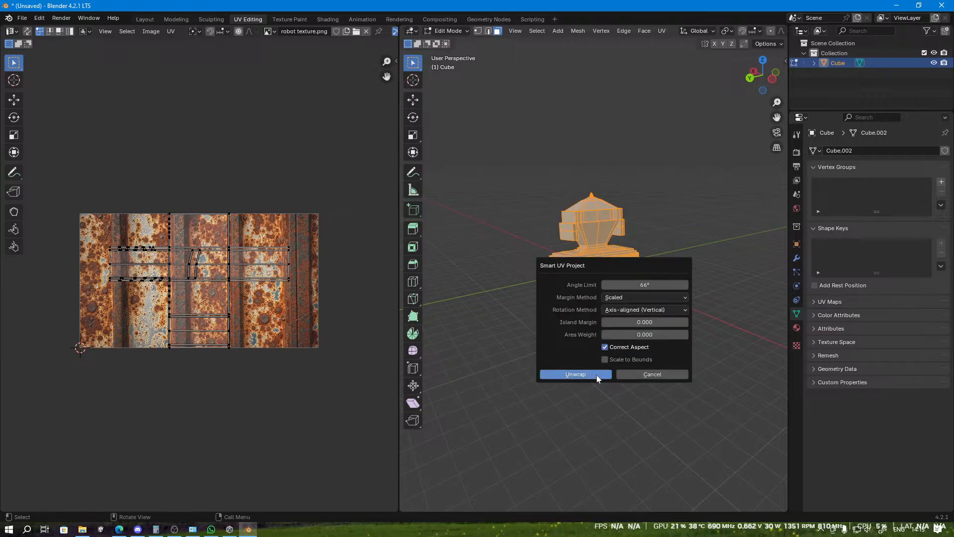
click(575, 374)
Step: Select all UV islands of the robot and switch the 3D viewport to textured Material Preview shading
scroll(195, 293, up, 4)
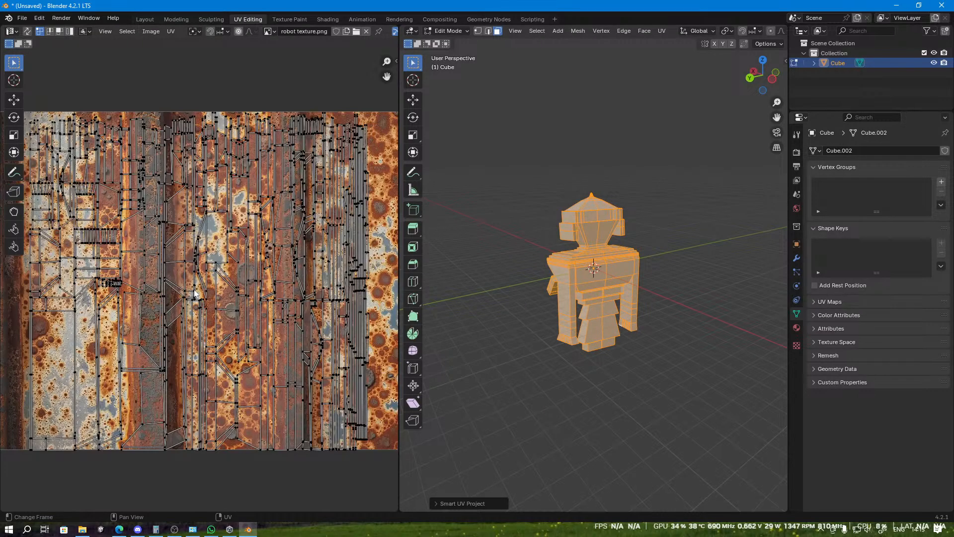
scroll(195, 293, down, 3)
scroll(199, 353, up, 3)
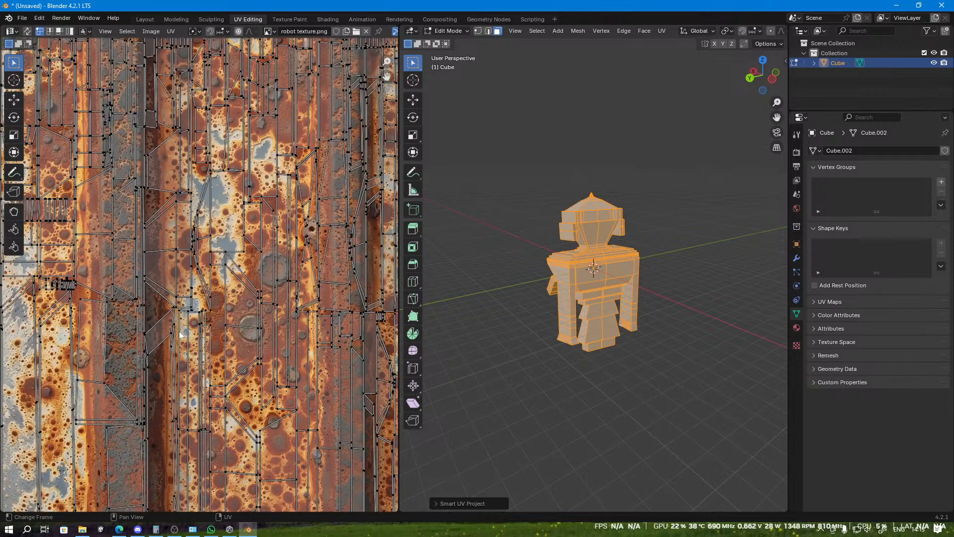
scroll(195, 351, down, 4)
scroll(139, 262, up, 3)
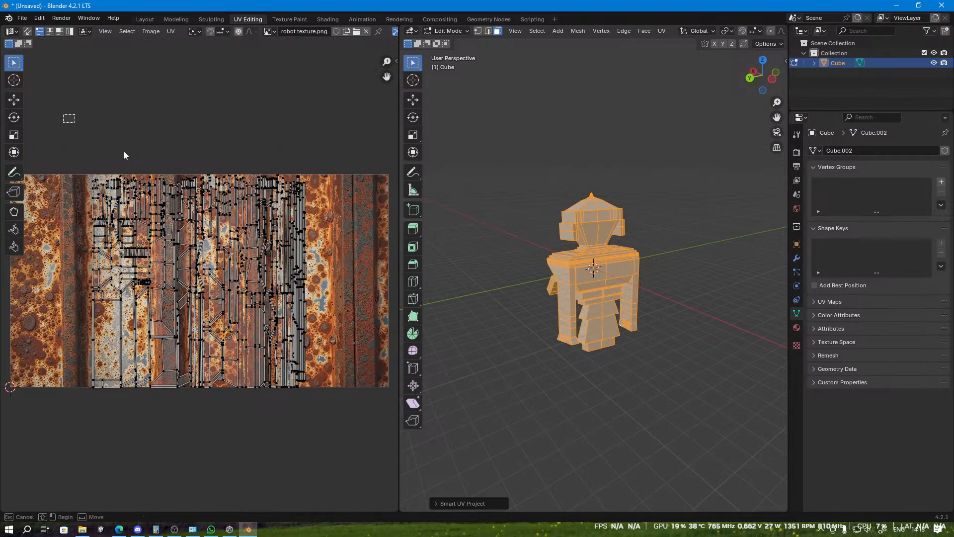
drag(64, 115, 398, 426)
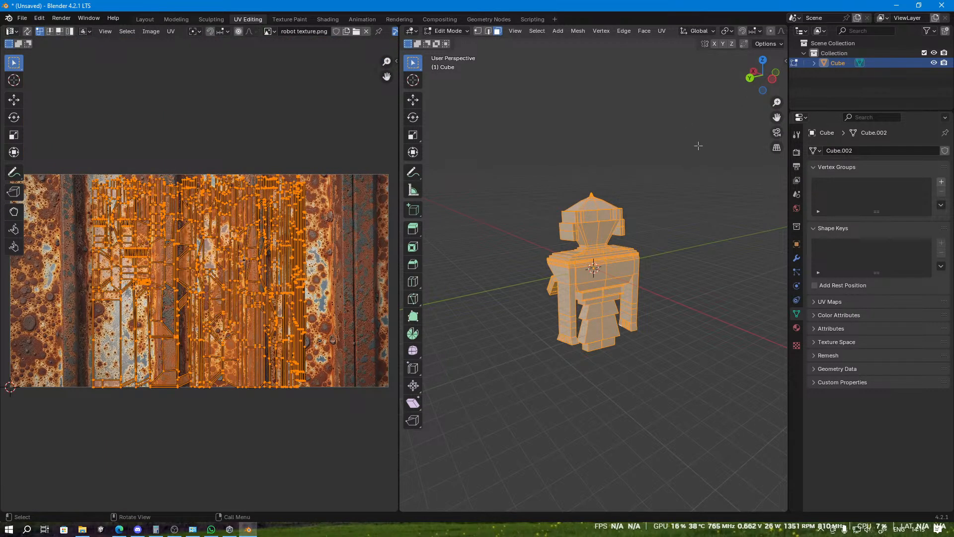
key(z)
click(690, 181)
scroll(705, 239, up, 2)
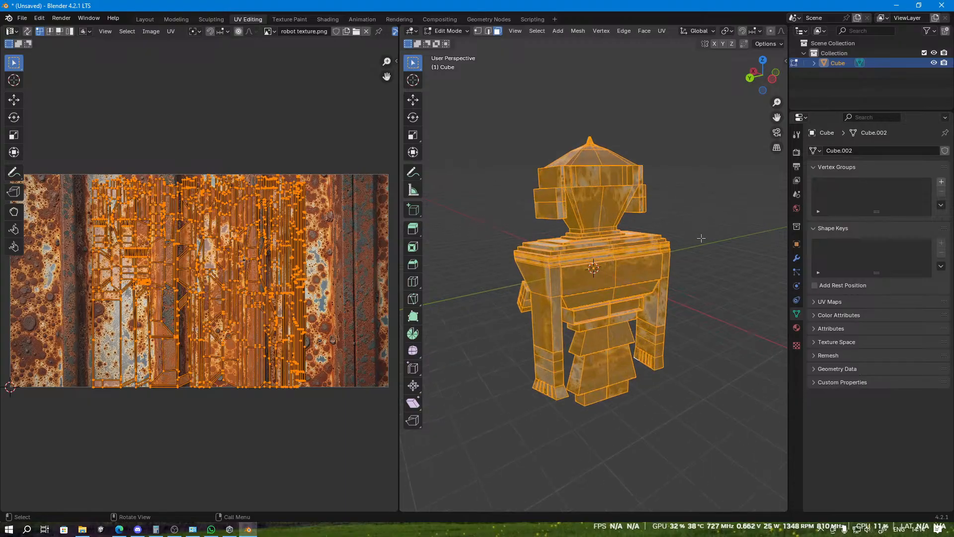
Step: Deselect the mesh and examine how the rust texture sits on the robot's torso, arms and head
click(709, 245)
middle_drag(698, 250, 590, 190)
drag(489, 122, 762, 431)
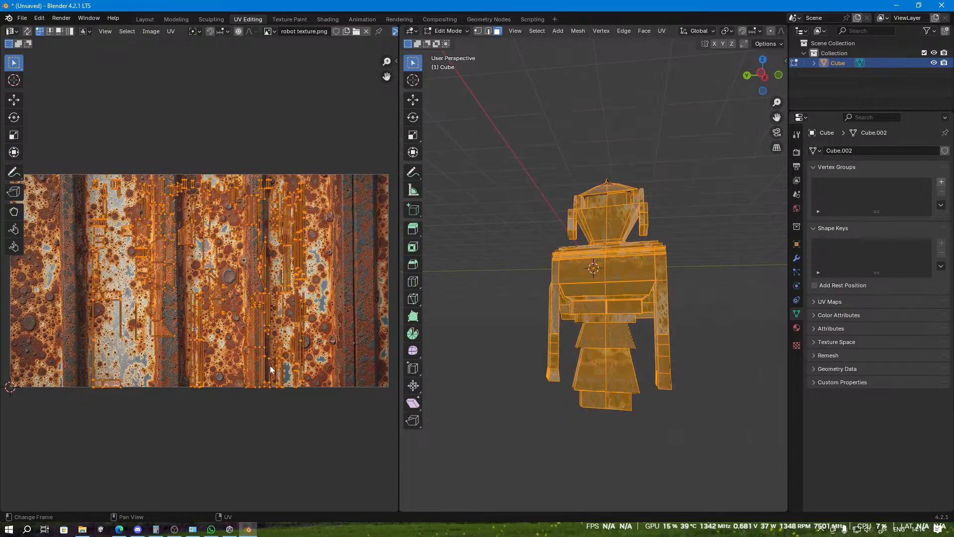
click(161, 397)
click(712, 449)
scroll(651, 412, up, 4)
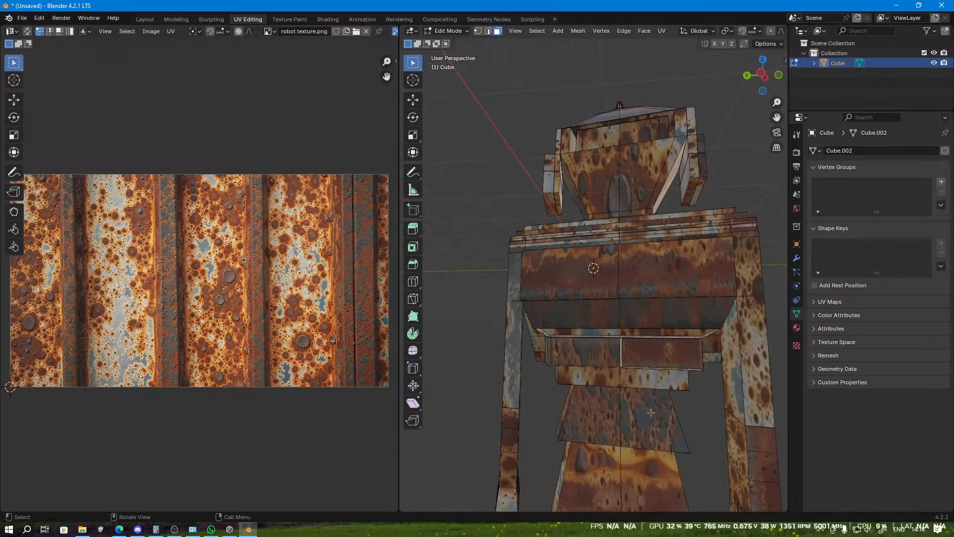
scroll(651, 413, up, 2)
middle_drag(651, 412, 671, 428)
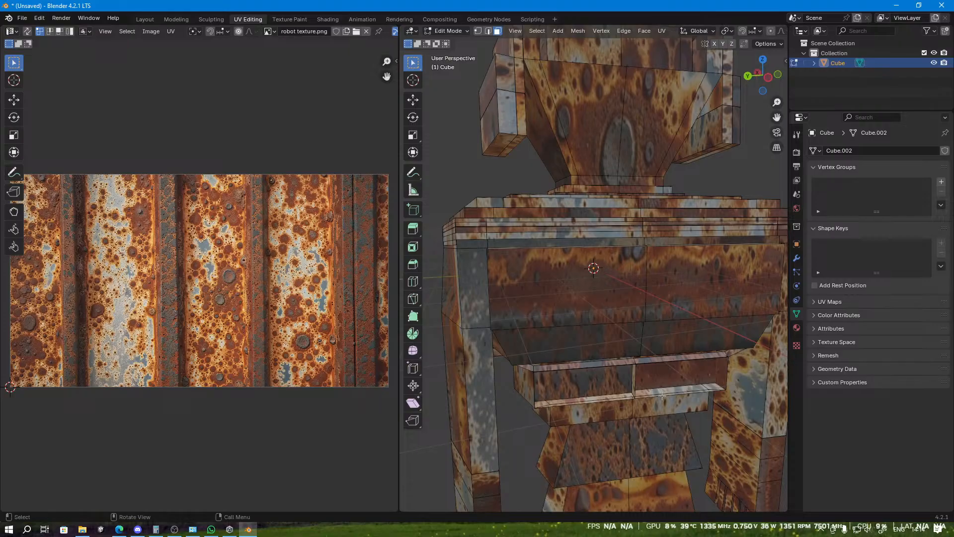
shift+middle_drag(646, 246, 583, 367)
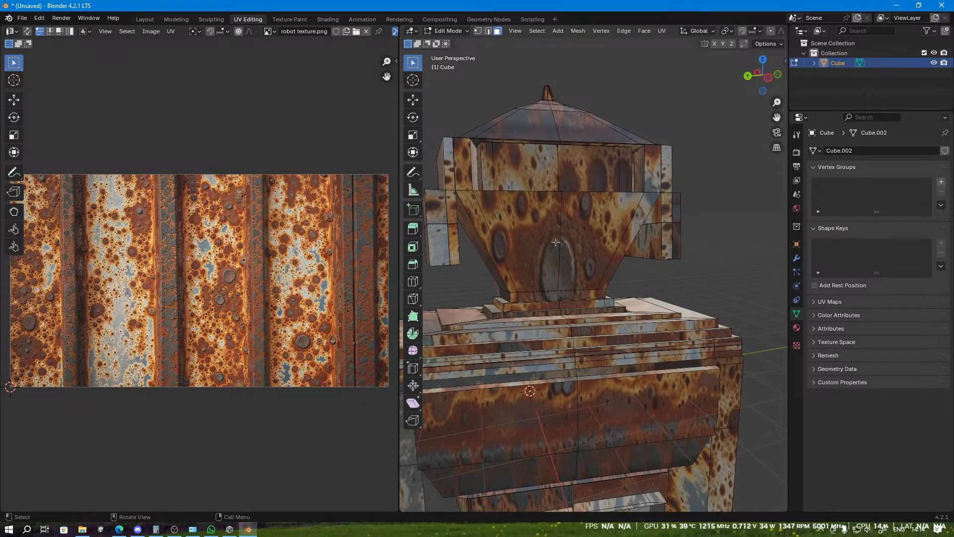
Step: Enlarge the UVs of the two central front faces on the robot's lower head, then clear the selection
click(541, 233)
shift+click(604, 248)
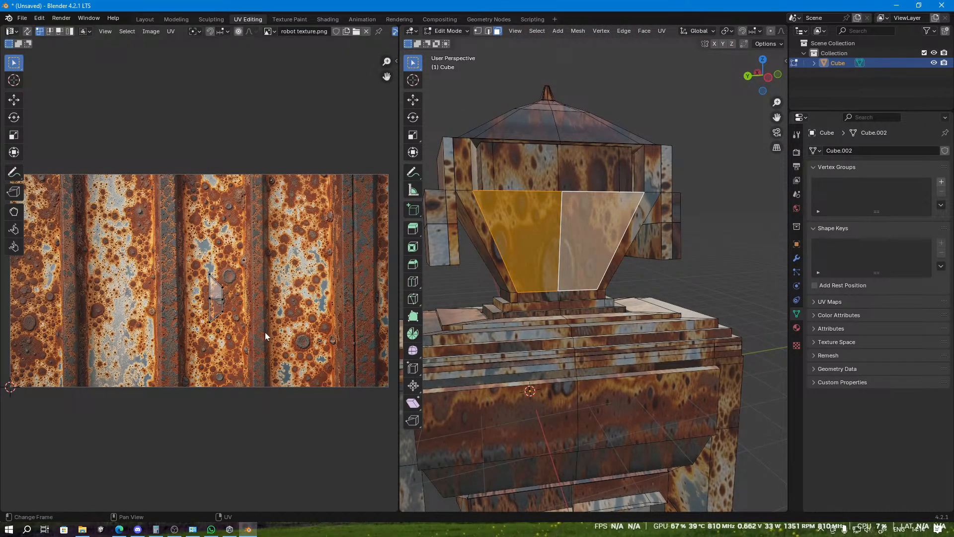
drag(185, 253, 290, 415)
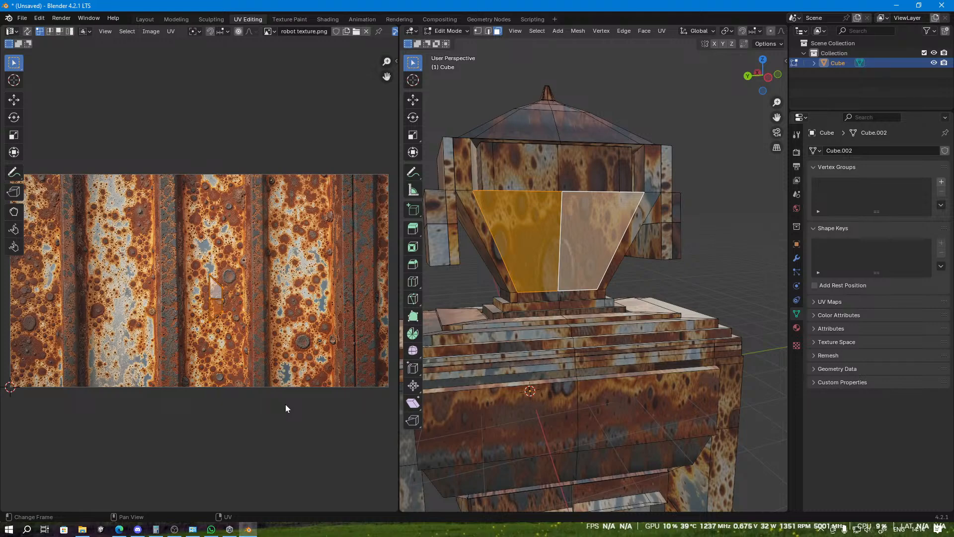
key(s)
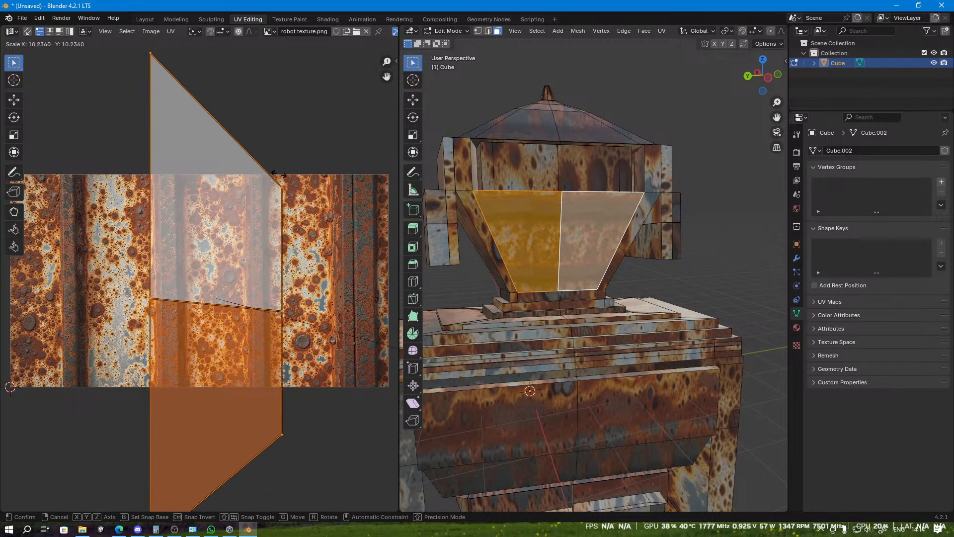
click(353, 164)
click(712, 211)
middle_drag(709, 209, 645, 227)
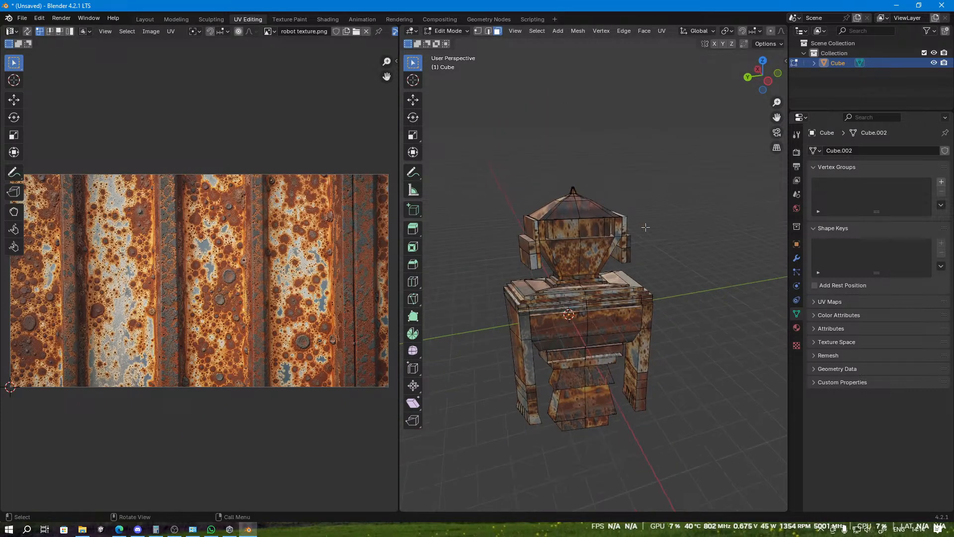
Step: Select the whole robot, scale all its UVs up about 1.41 times, and check the texture on the head
key(a)
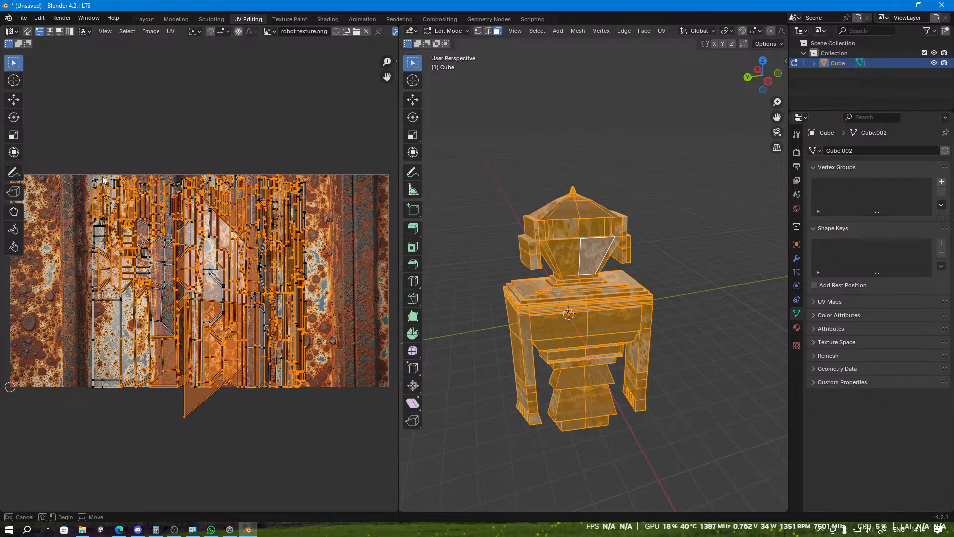
key(s)
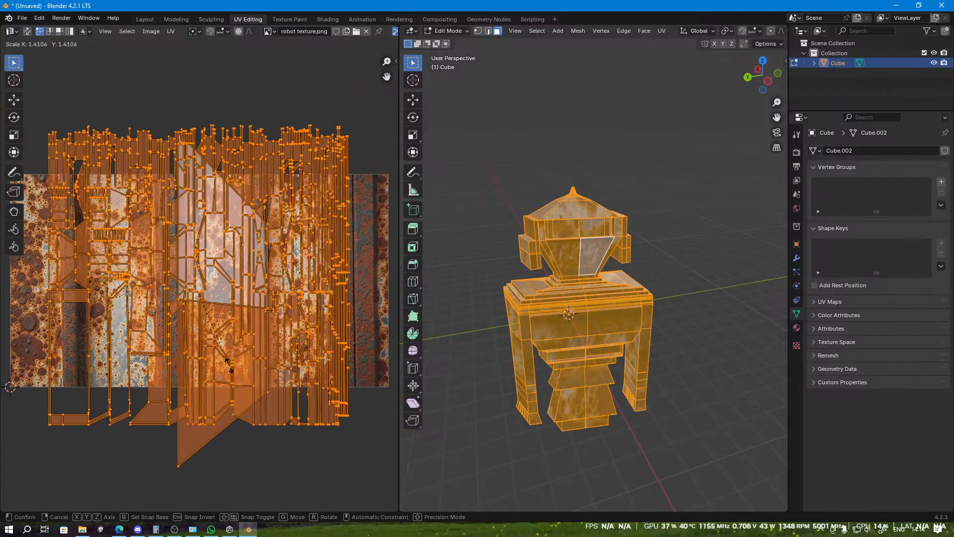
click(229, 367)
click(711, 368)
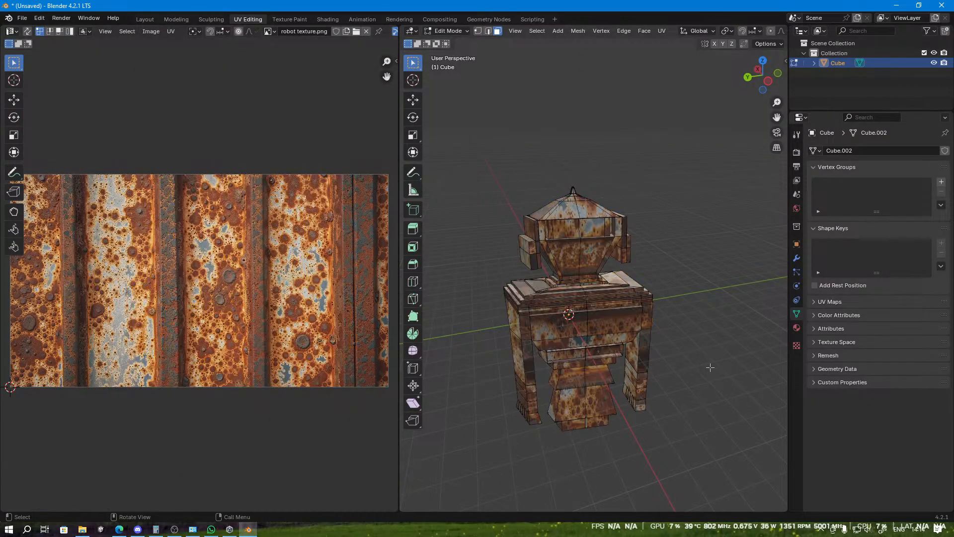
scroll(684, 324, up, 6)
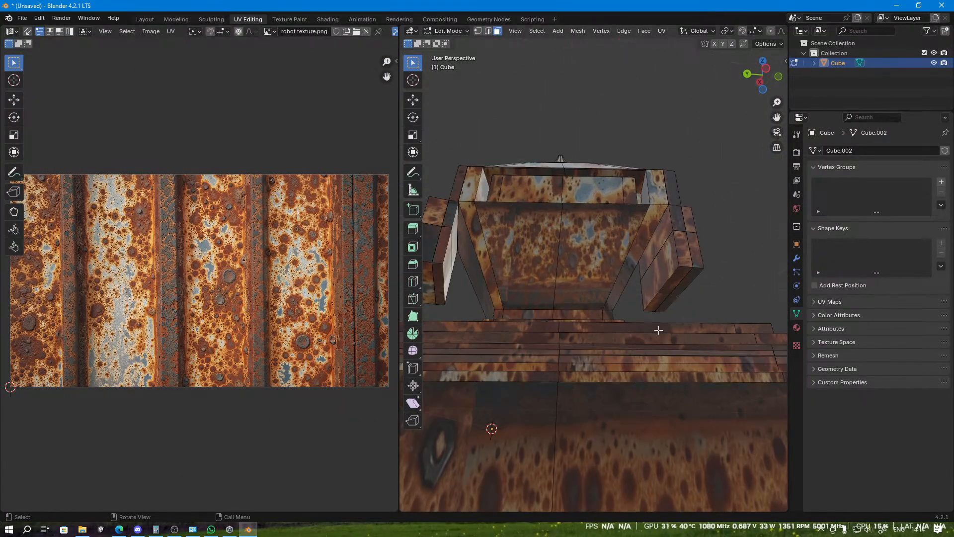
middle_drag(545, 336, 537, 289)
Step: Scale all the robot's UVs down slightly, deselect the mesh and check the rust texture from several angles
key(a)
middle_drag(546, 189, 690, 353)
key(alt+a)
key(a)
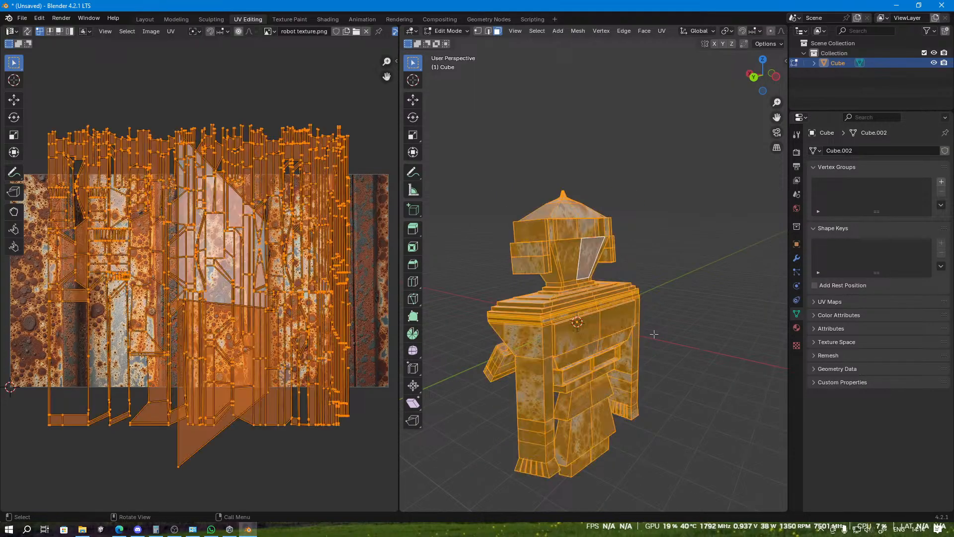
key(s)
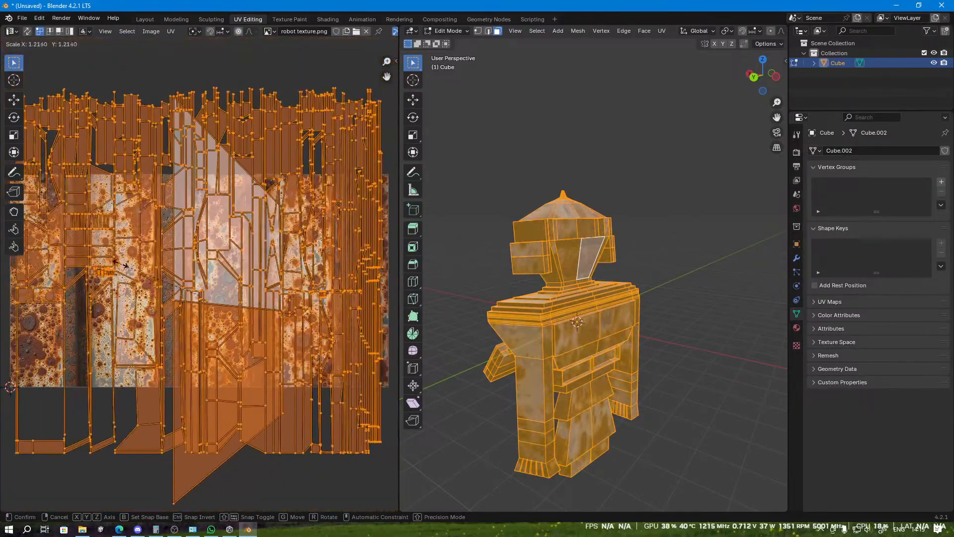
click(141, 277)
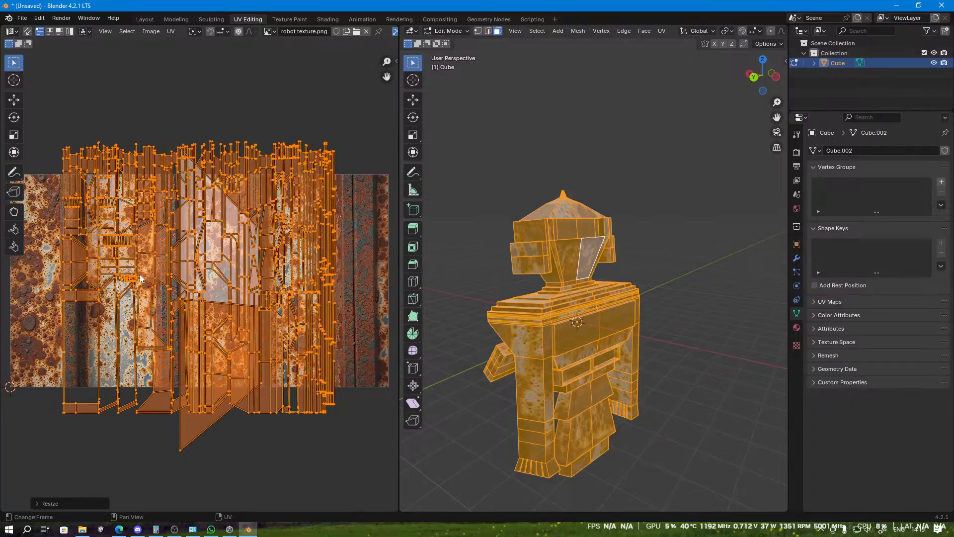
key(alt+a)
middle_drag(744, 252, 673, 232)
scroll(654, 211, up, 3)
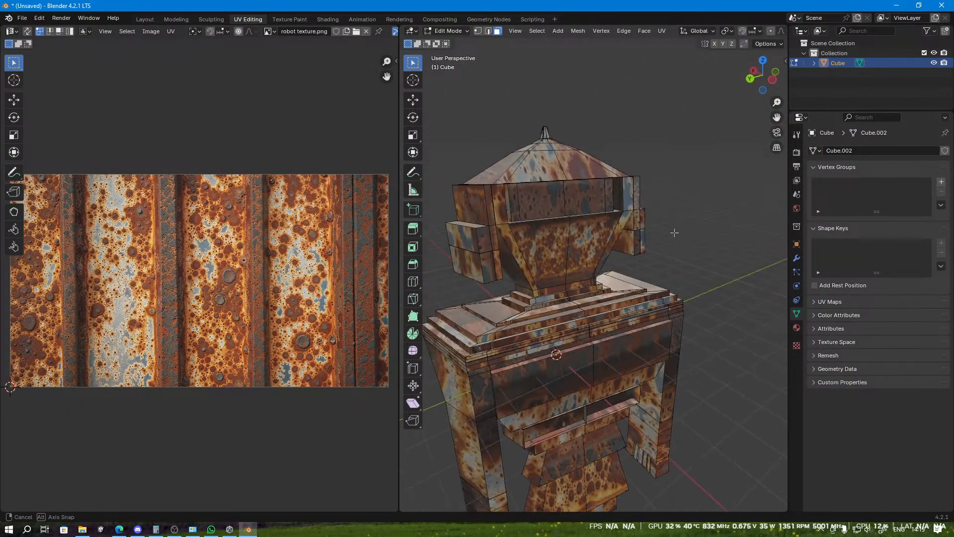
middle_drag(440, 218, 427, 198)
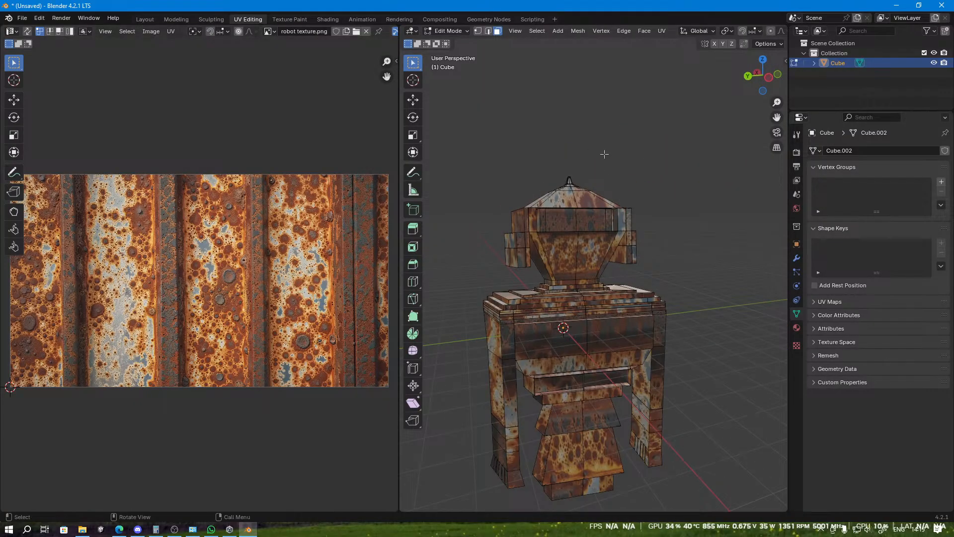
middle_drag(604, 154, 567, 151)
Step: Switch to the Layout workspace, deselect the robot and view it from the side
click(145, 19)
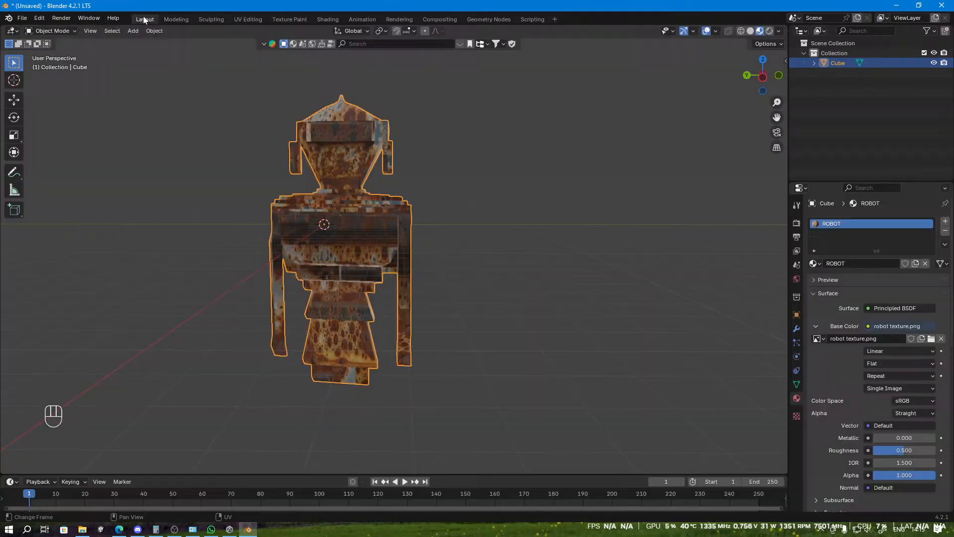
click(583, 114)
middle_drag(616, 181, 465, 207)
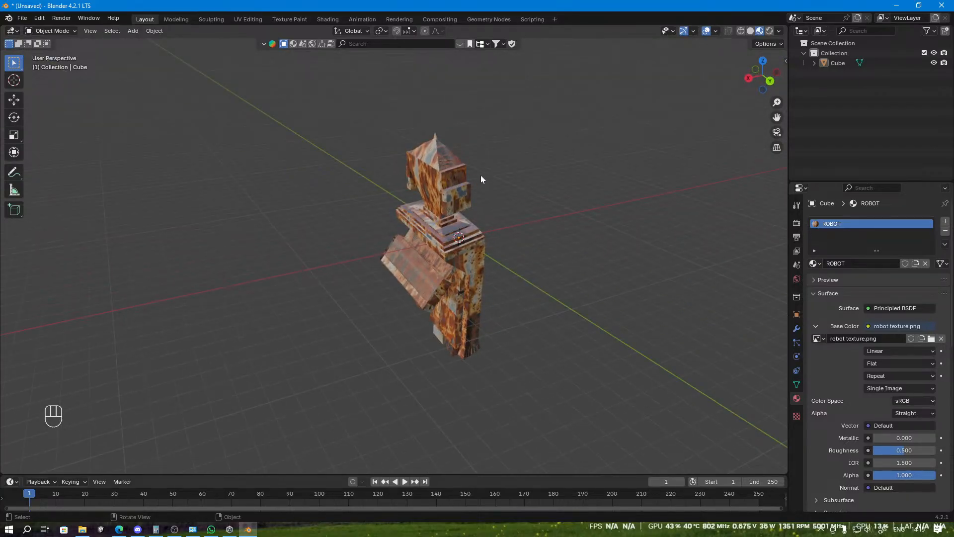
Step: Add a plane mesh and scale it up uniformly about 10.5 times
key(shift+a)
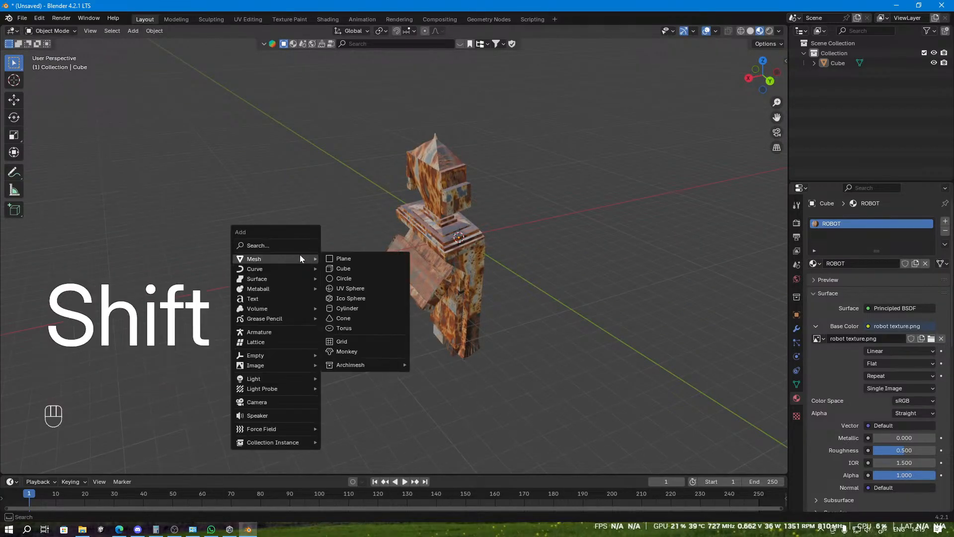
mouse_move(294, 261)
click(359, 259)
middle_drag(359, 259, 445, 269)
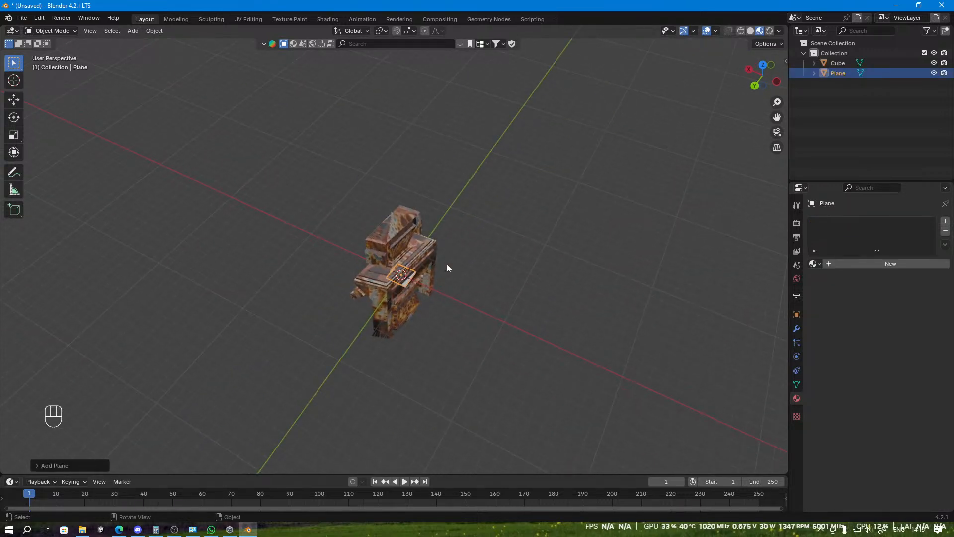
key(s)
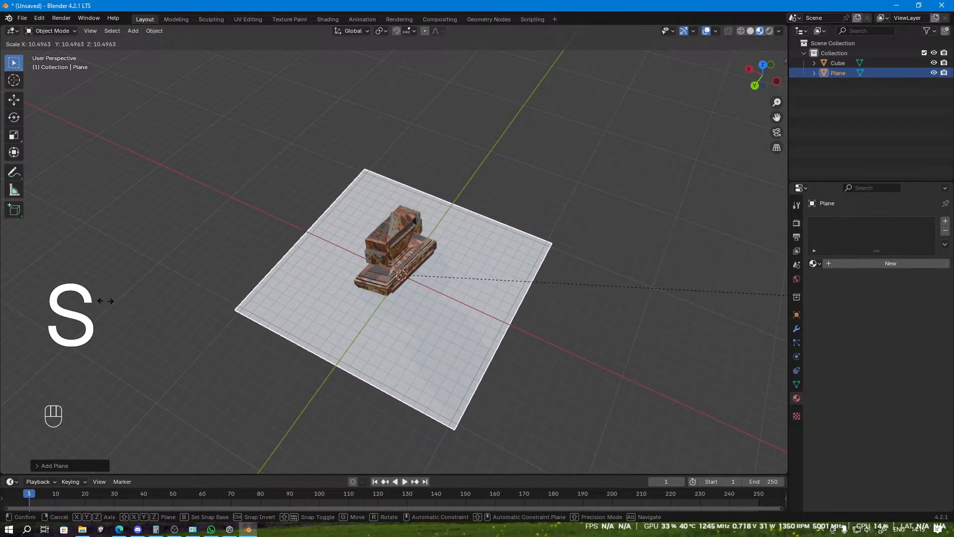
click(110, 302)
Step: Stretch the plane along the X axis into a long ground strip extending on both sides of the robot
middle_drag(121, 305, 398, 313)
key(s)
key(x)
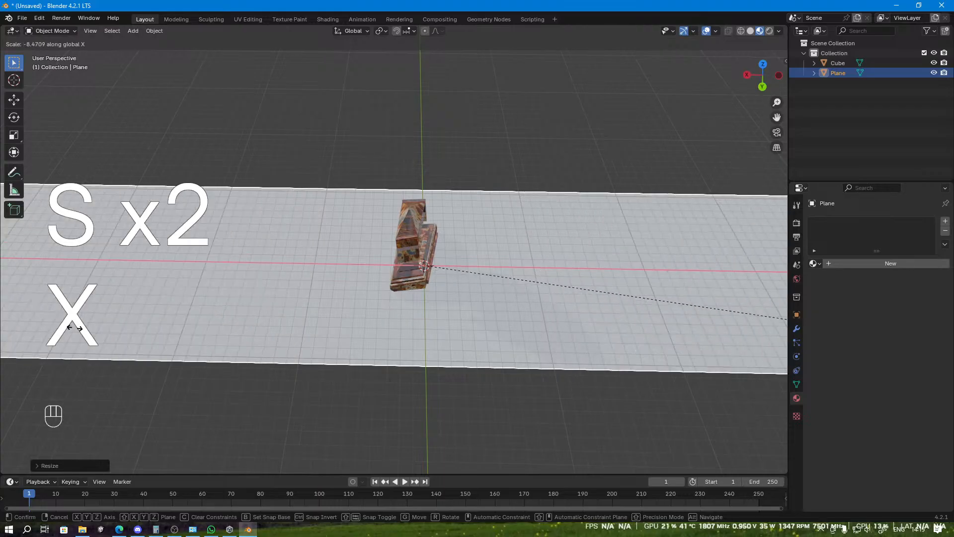
click(145, 317)
middle_drag(145, 317, 426, 283)
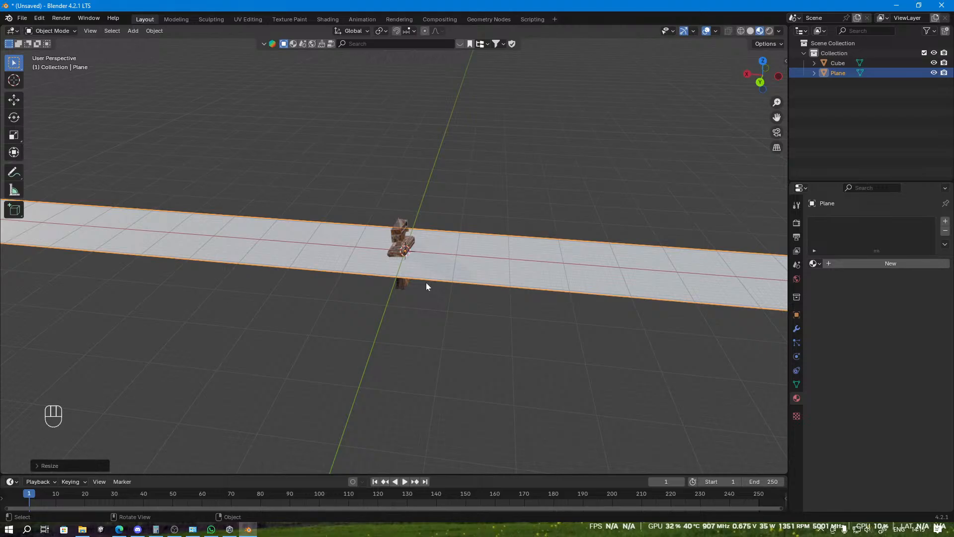
Step: Lower the plane along the Z axis to the level of the robot's feet
key(g)
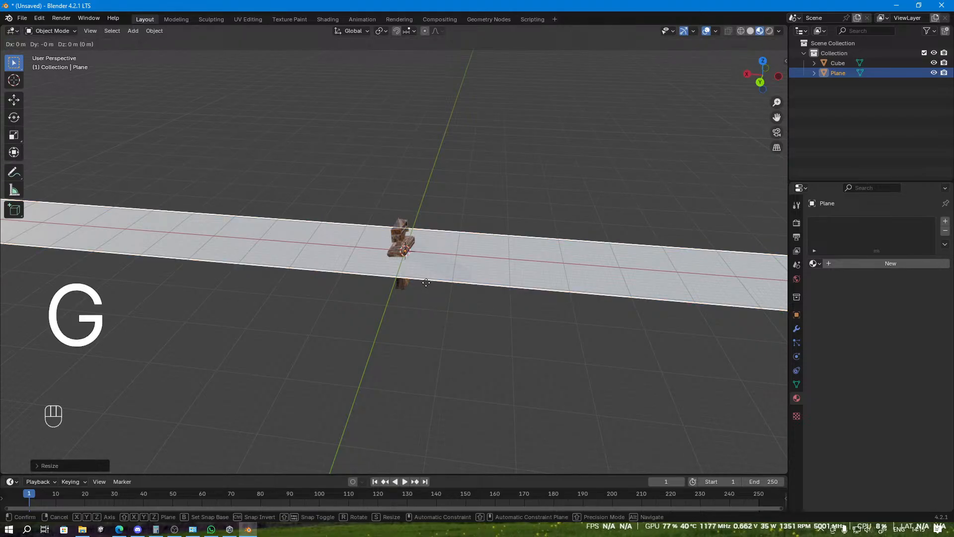
key(z)
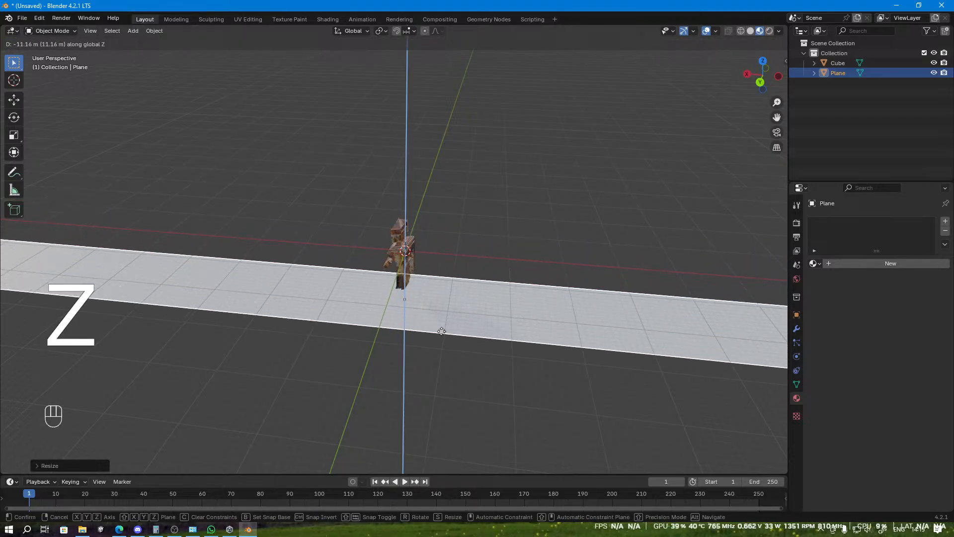
click(460, 320)
scroll(461, 321, up, 8)
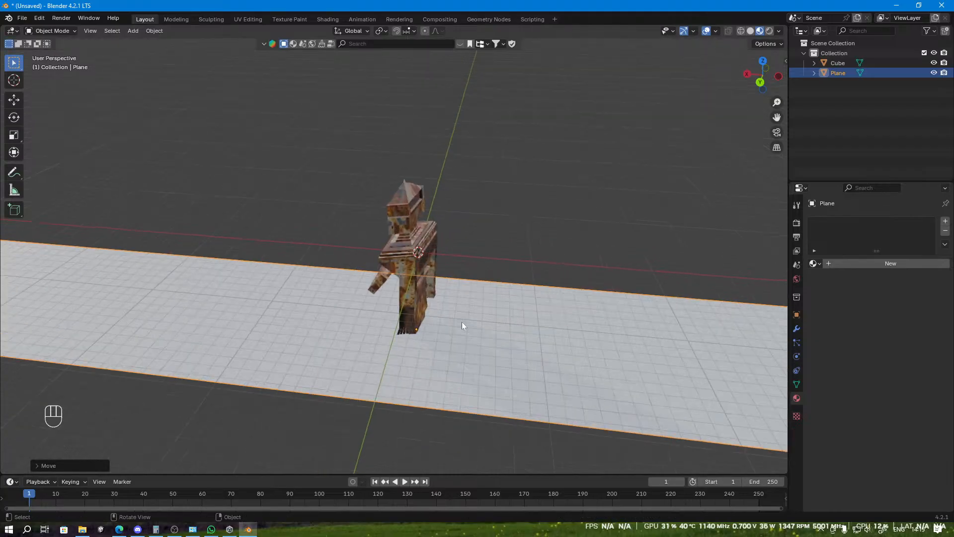
Step: Adjust the ground plane's height along the Z axis so it sits just under the robot's feet
middle_drag(466, 325, 461, 344)
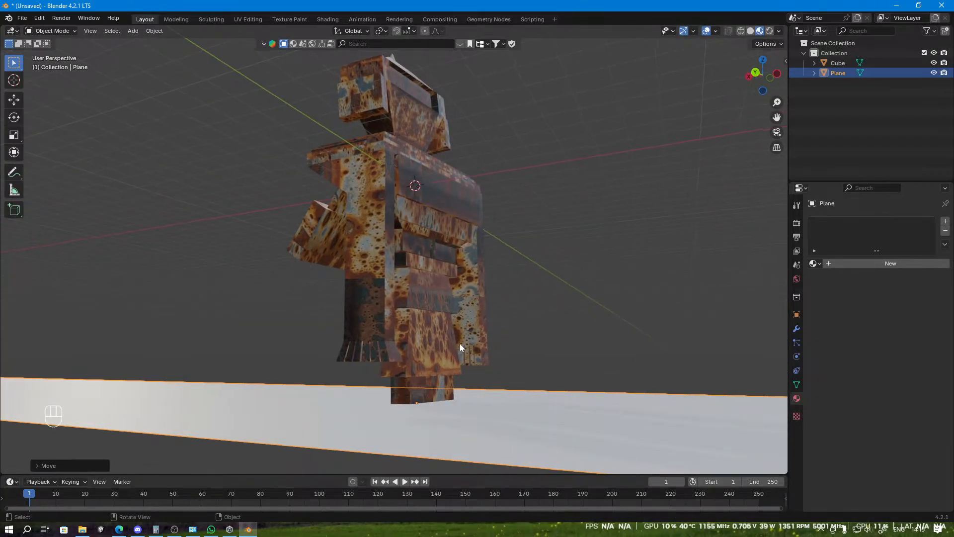
key(g)
key(z)
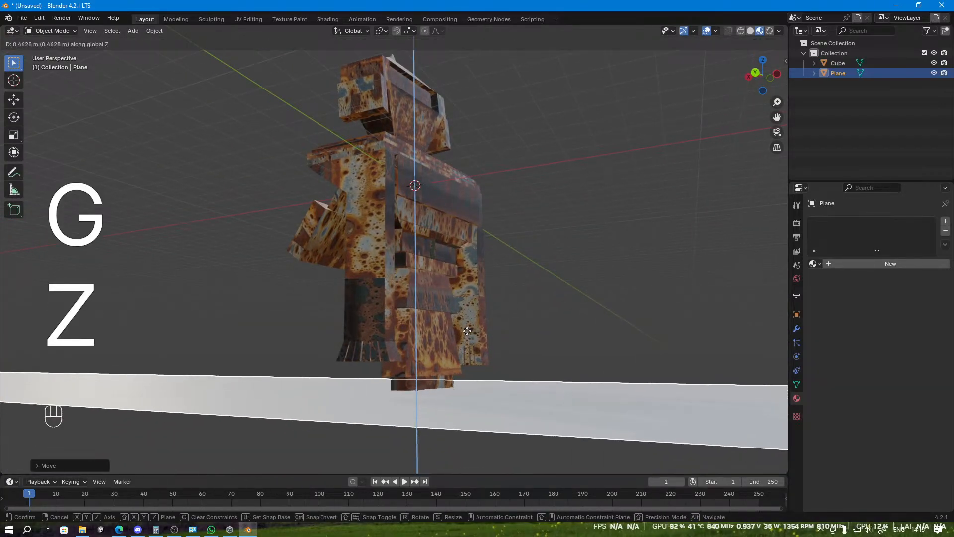
click(469, 350)
click(582, 321)
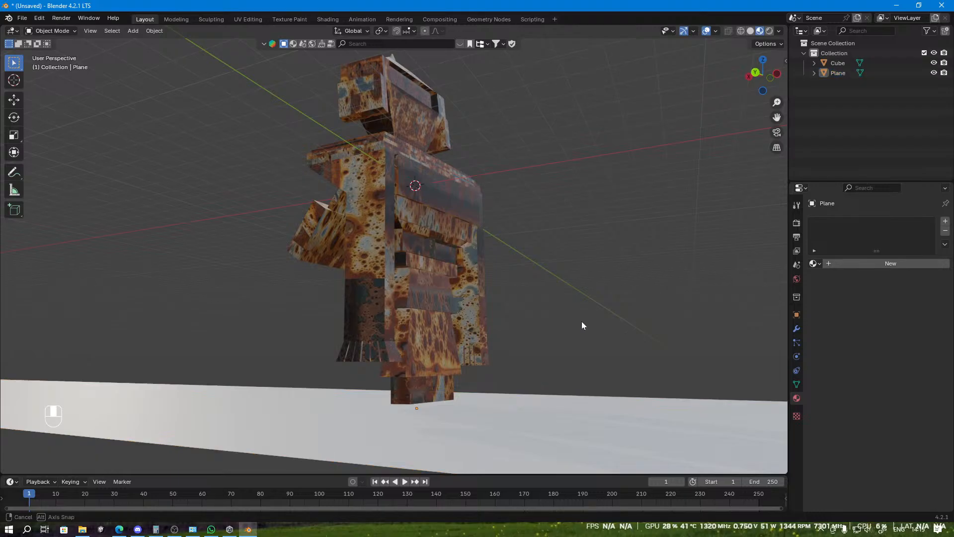
Step: Fine-tune the plane's Z position against the robot's soles from a frontal view, then deselect it
middle_drag(581, 321, 401, 333)
scroll(526, 344, down, 3)
key(g)
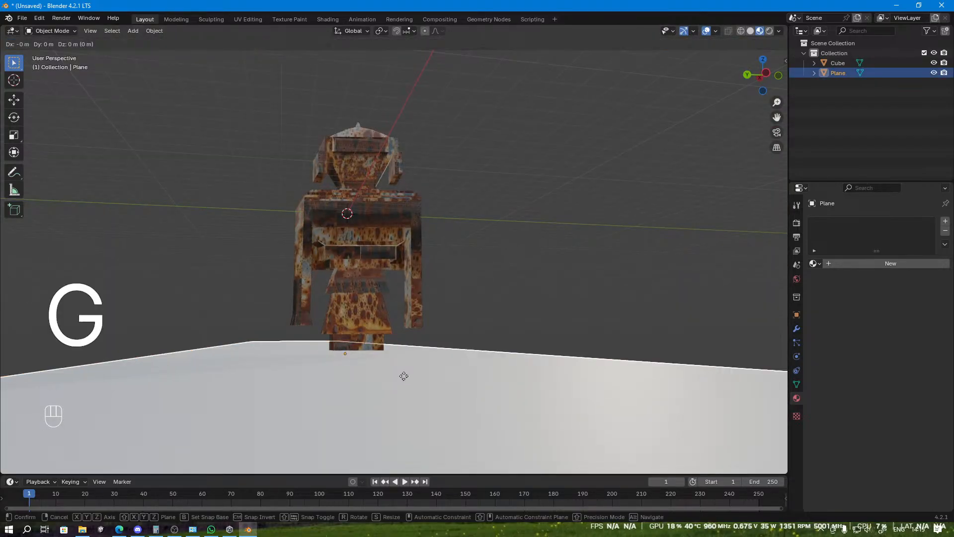
key(z)
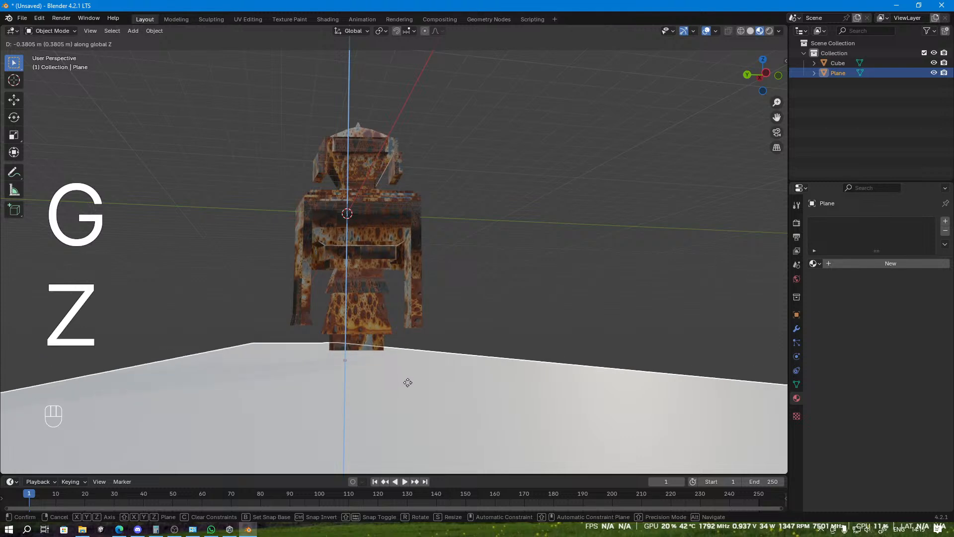
click(408, 372)
click(439, 344)
middle_drag(440, 344, 493, 353)
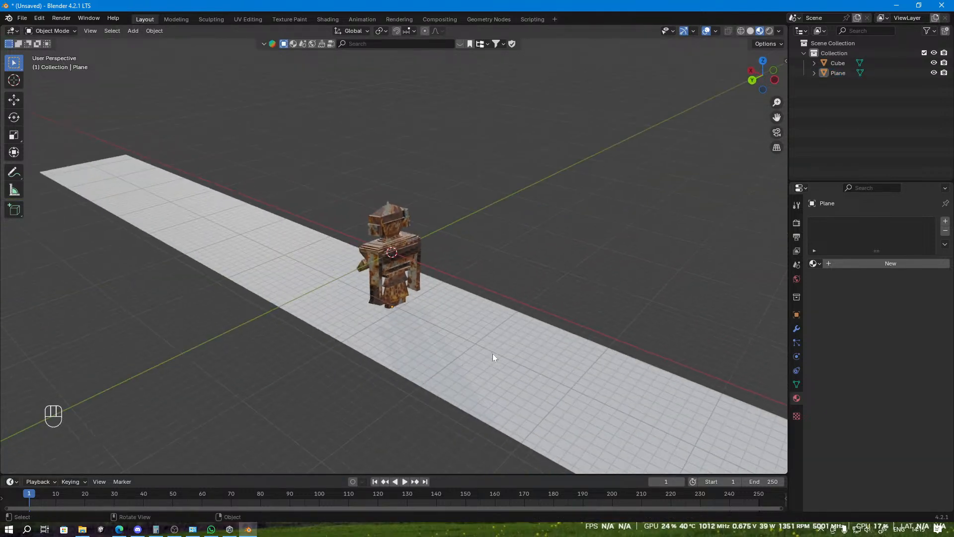
Step: Give the plane a new material named road with a black base color, Metallic 0.157, Roughness 0.823 and IOR 1.700
click(474, 358)
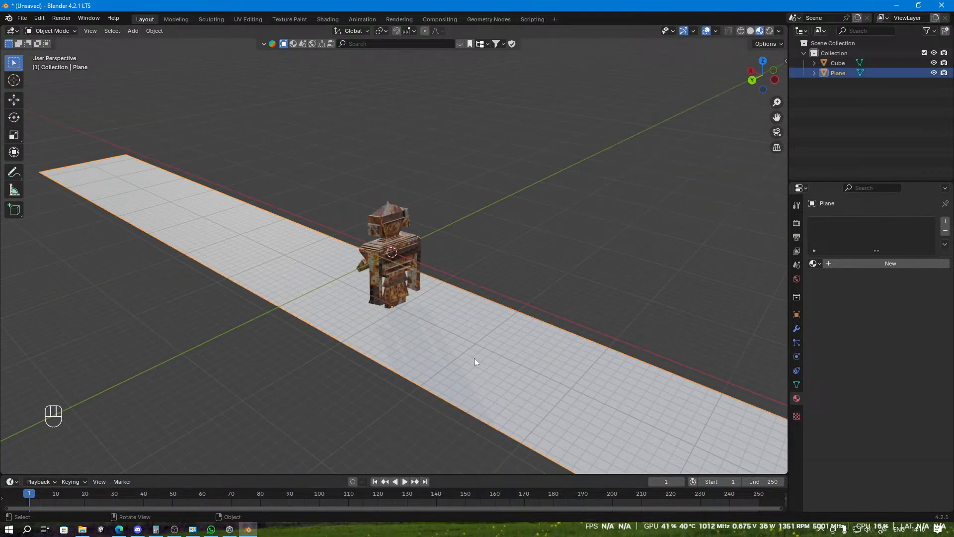
click(830, 265)
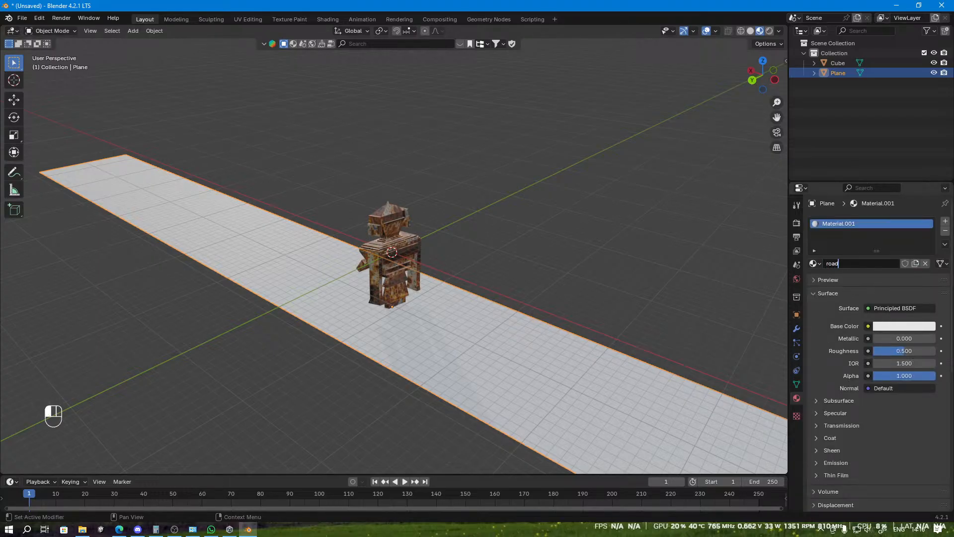
click(891, 327)
click(927, 255)
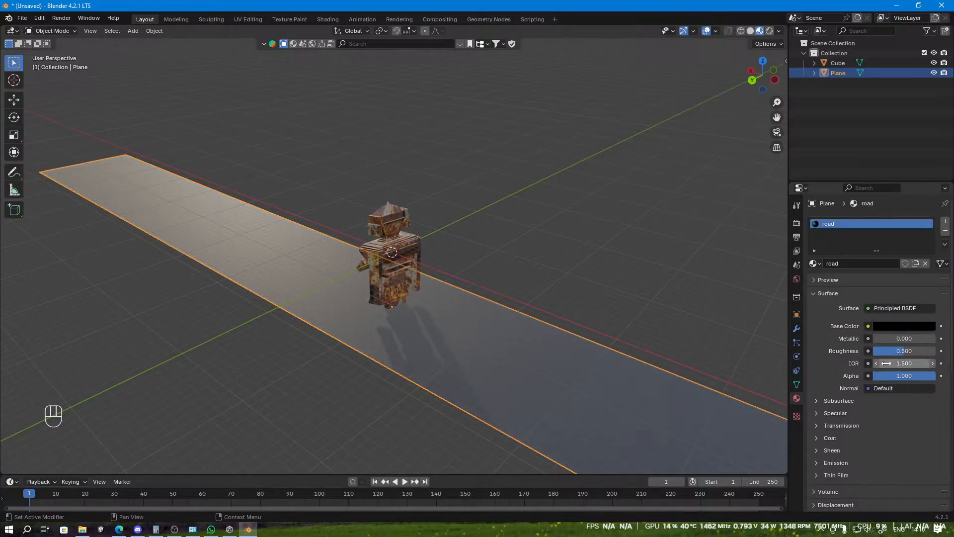
drag(892, 342, 911, 351)
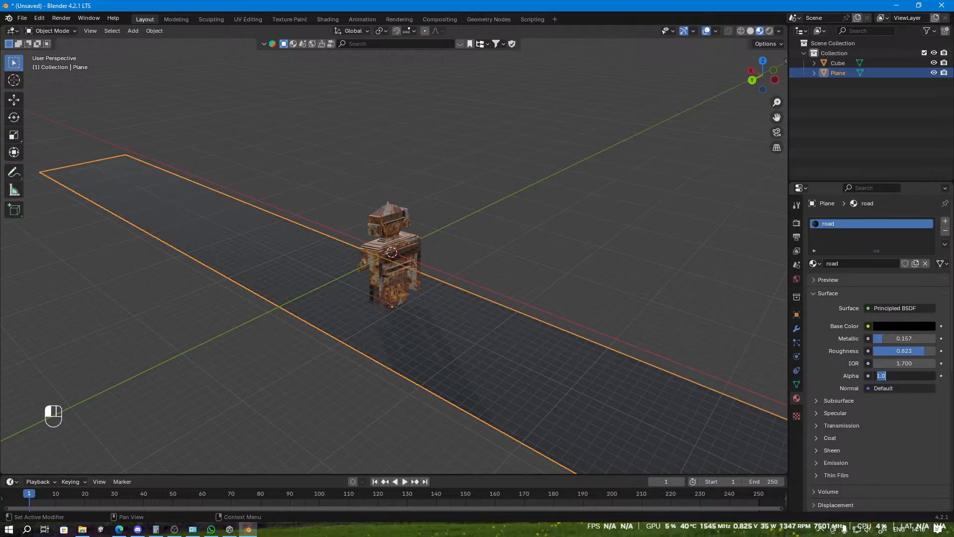
click(630, 305)
Step: Widen the road plane along the Y axis so it extends further on both sides of the robot
middle_drag(633, 279, 608, 290)
scroll(464, 220, up, 6)
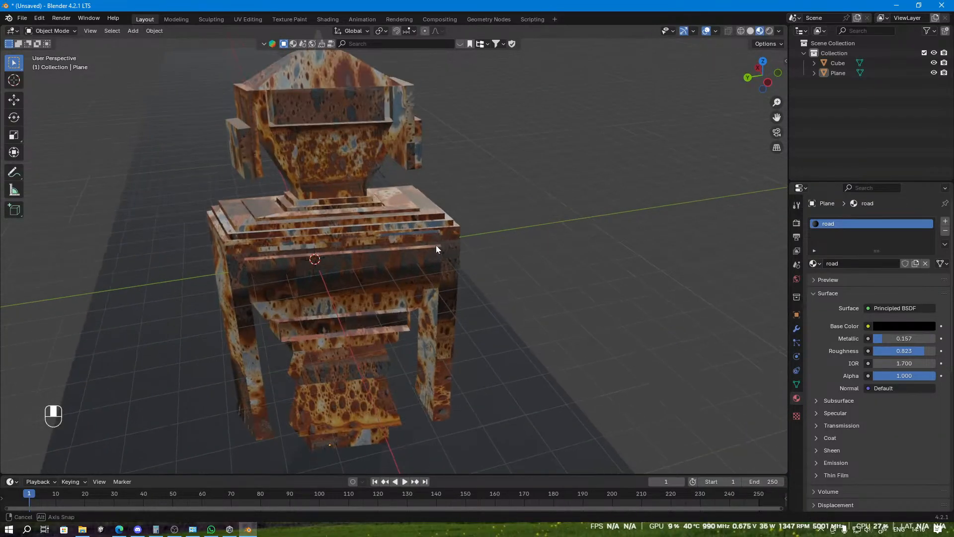
middle_drag(437, 245, 414, 388)
scroll(452, 207, down, 5)
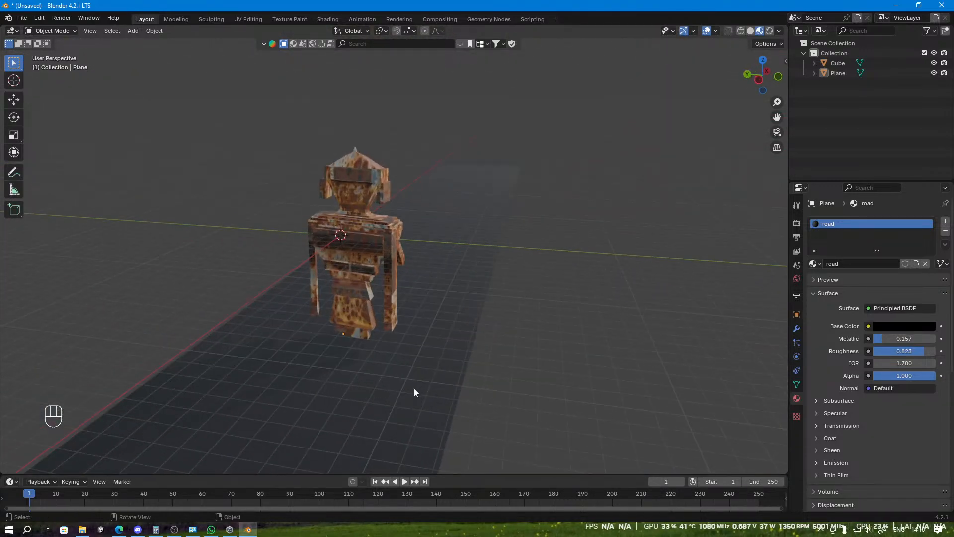
click(413, 332)
key(s)
key(x)
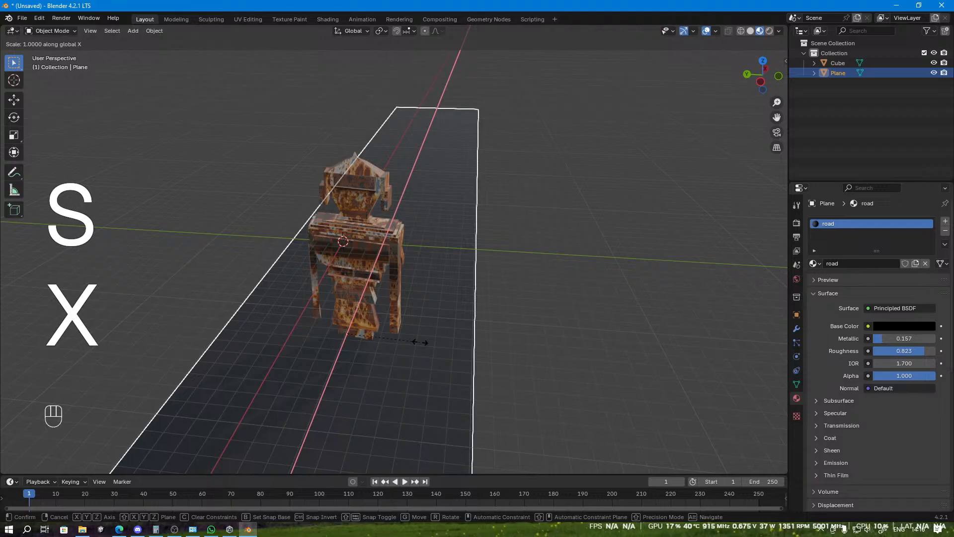
key(y)
click(601, 297)
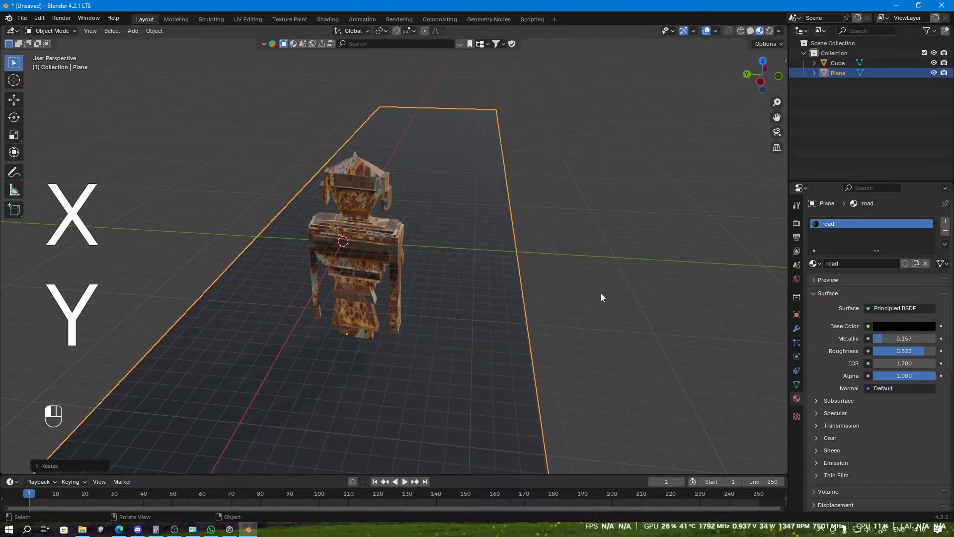
click(602, 297)
Step: Reselect the road plane and bring up the scene's World background settings
middle_drag(601, 297, 495, 310)
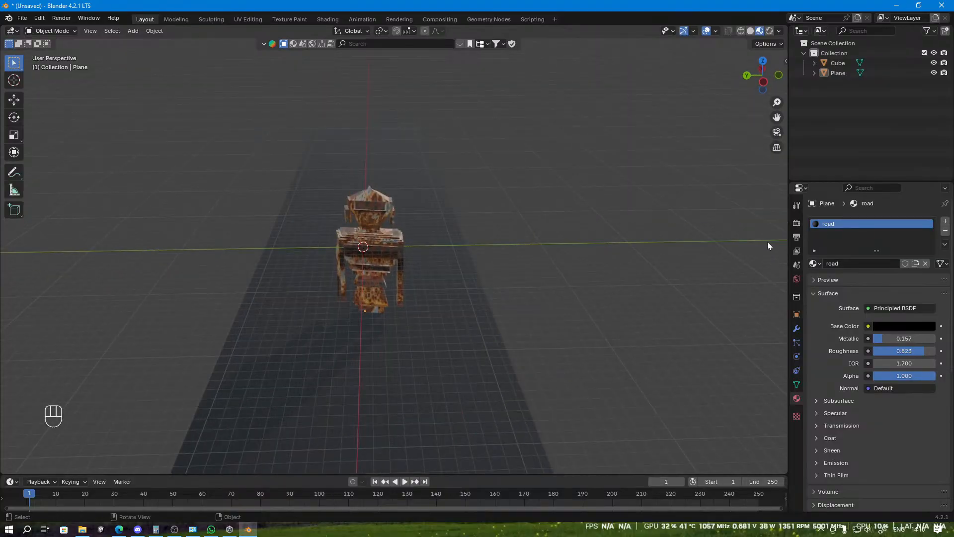
mouse_move(264, 322)
middle_down()
mouse_move(278, 303)
mouse_move(281, 317)
middle_up()
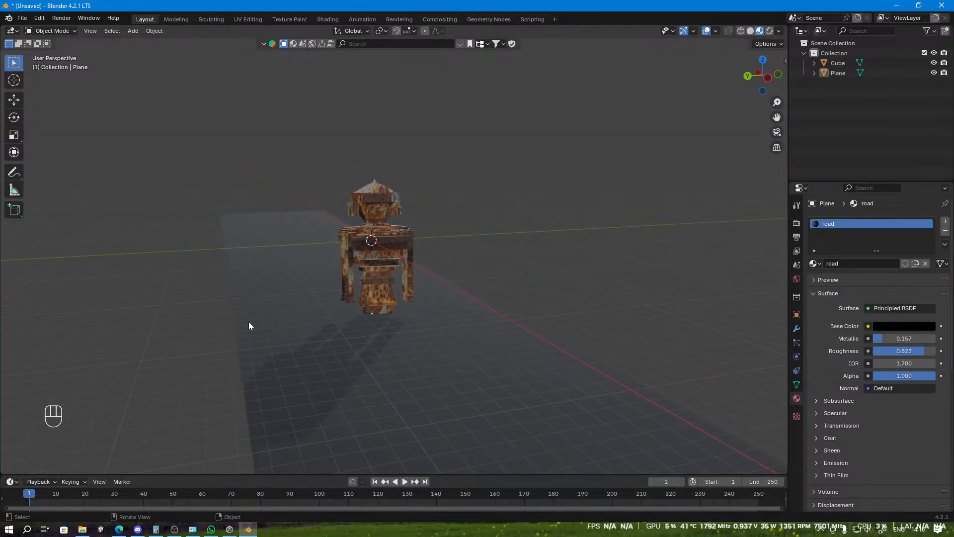
click(257, 380)
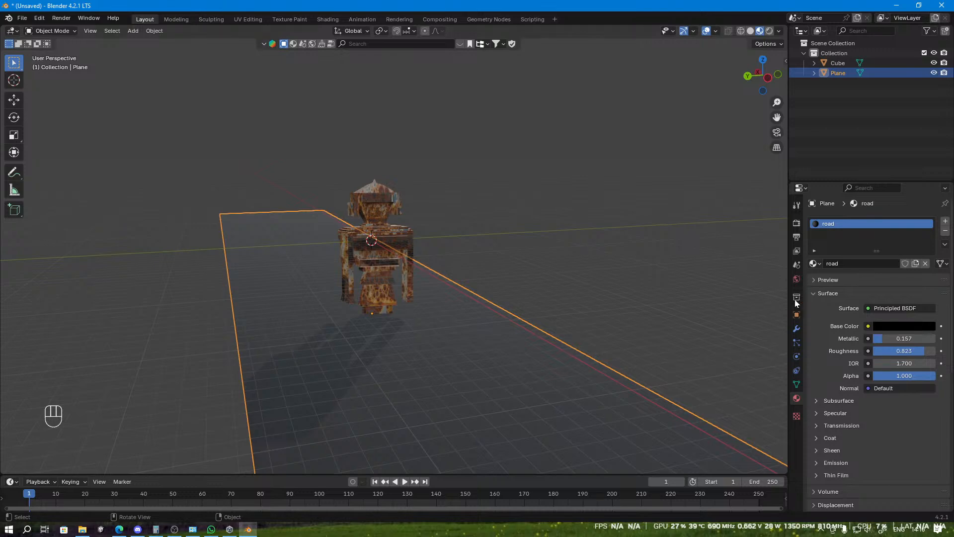
click(797, 279)
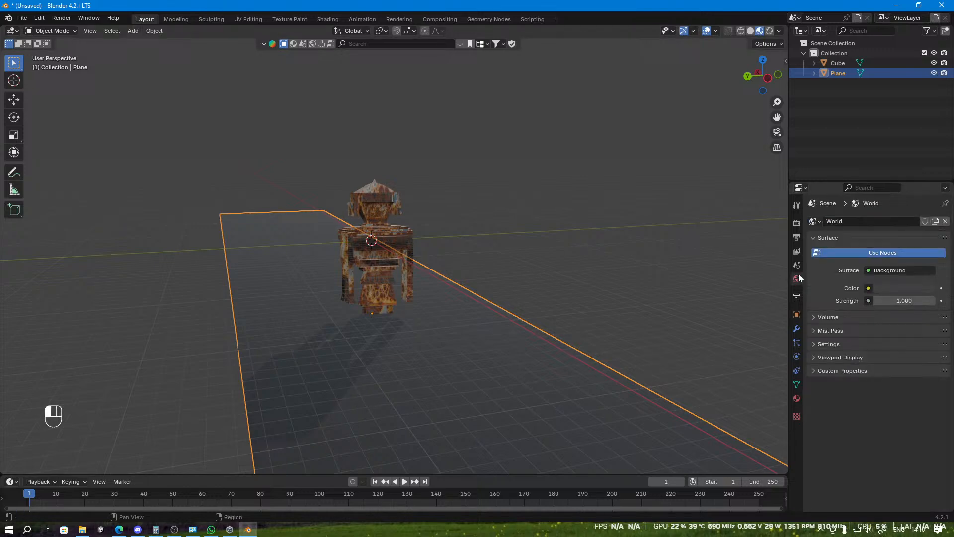
Step: Switch to the web browser, search for "hdri havean" in a new tab and open Poly Haven's HDRIs page
click(118, 530)
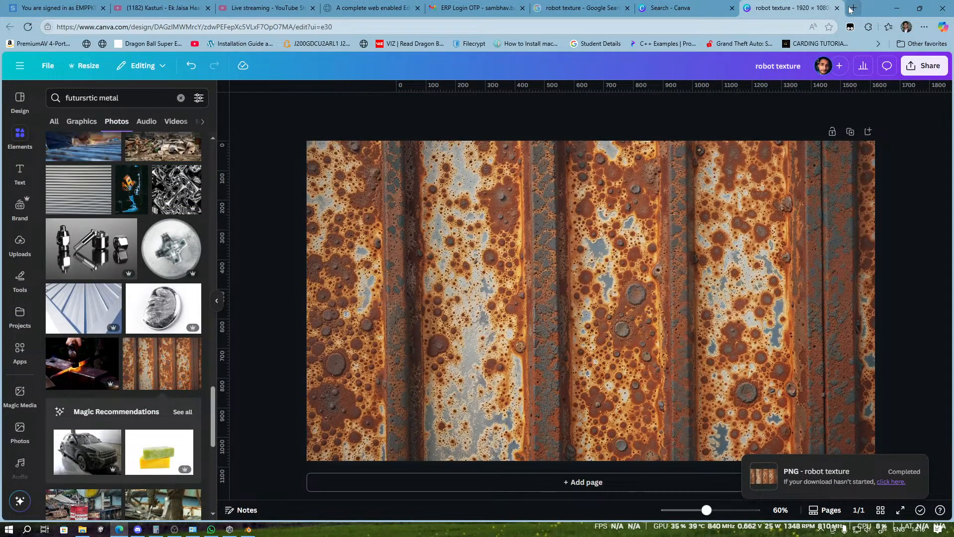
click(853, 8)
text(hdri )
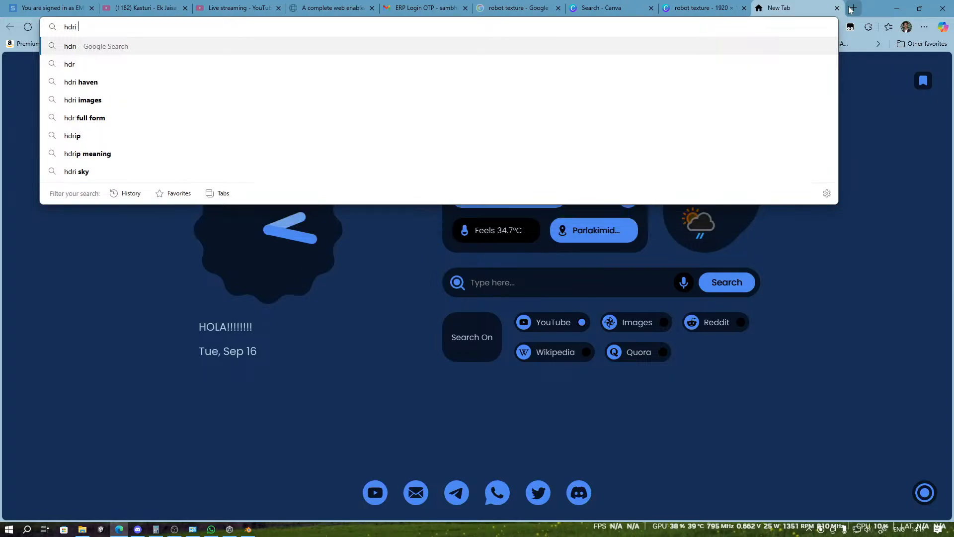
text(havean)
key(Return)
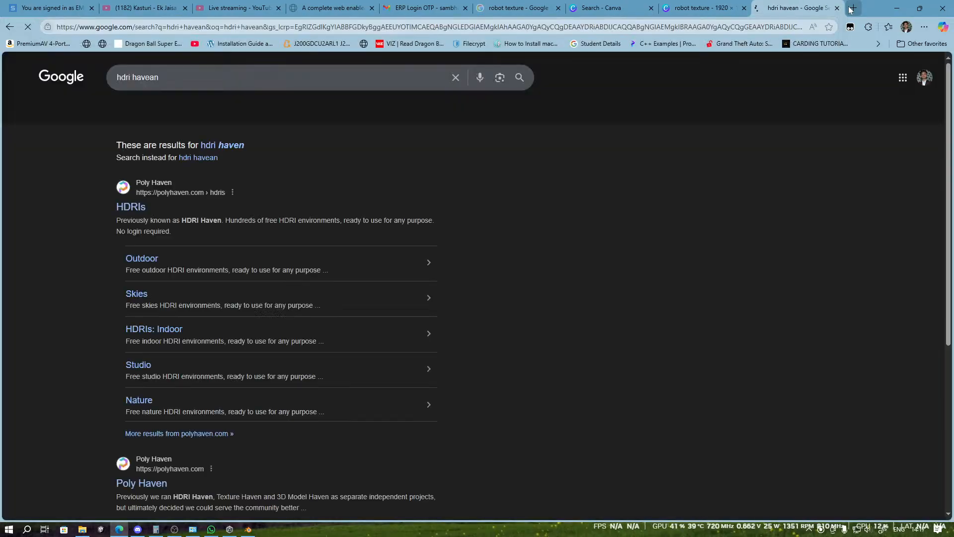
click(130, 208)
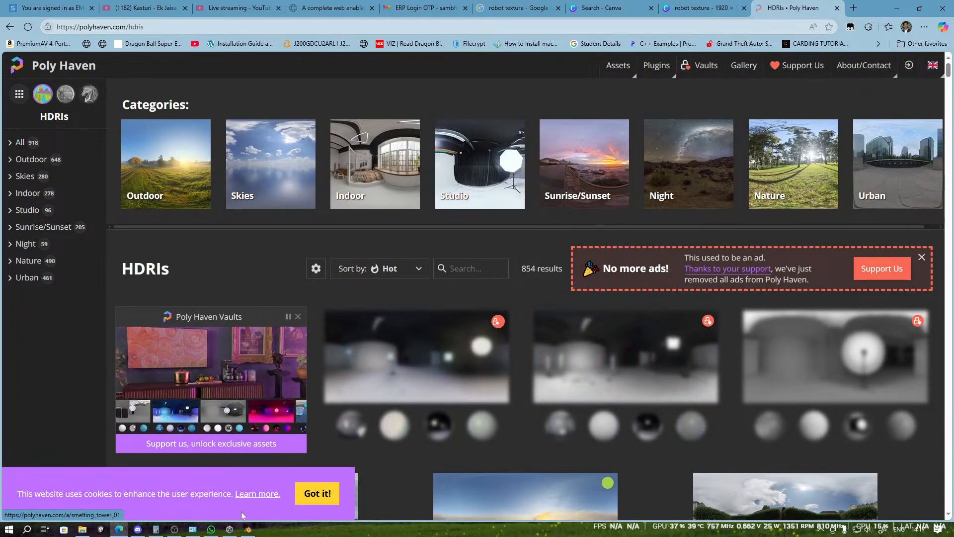
Step: Accept the cookie notice and dismiss the "No more ads!" banner and the Poly Haven Vaults promotion
click(317, 493)
click(452, 268)
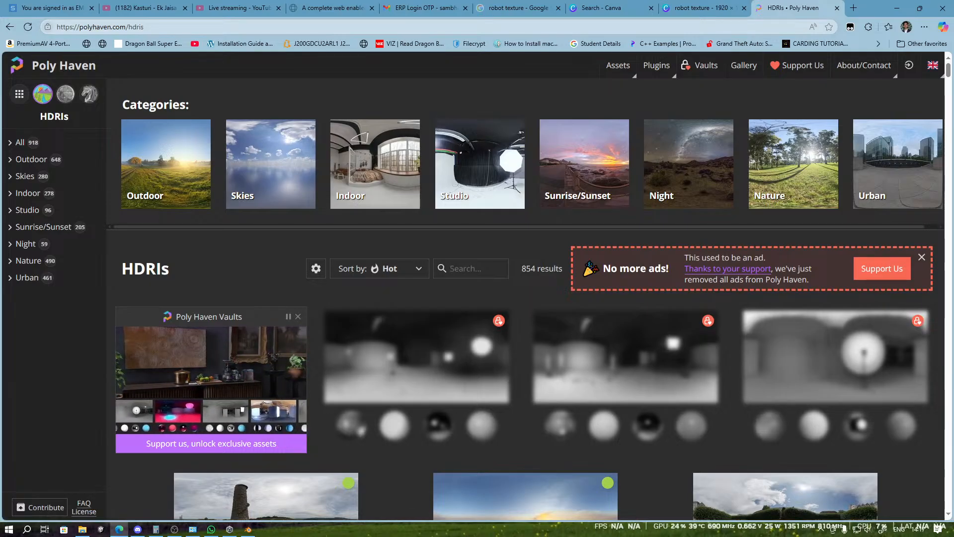
click(923, 257)
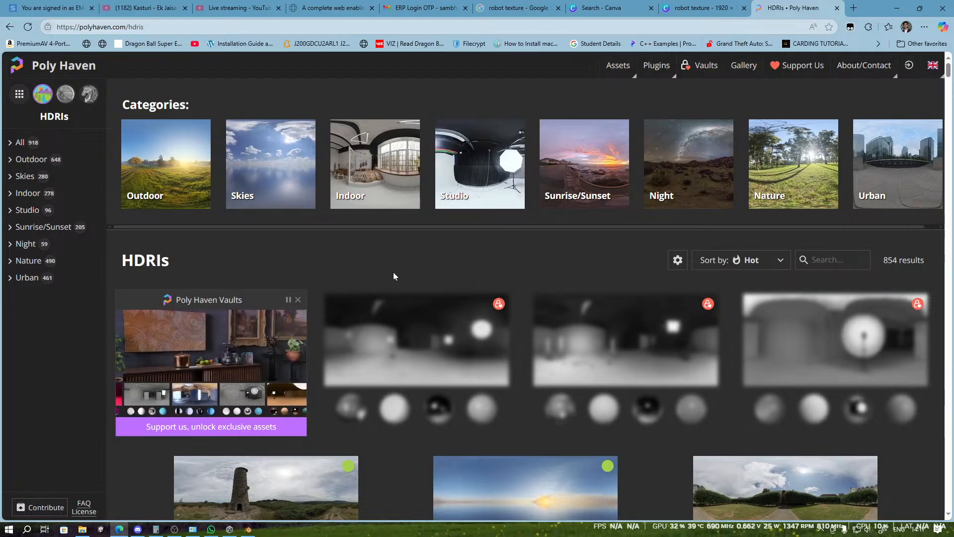
click(298, 301)
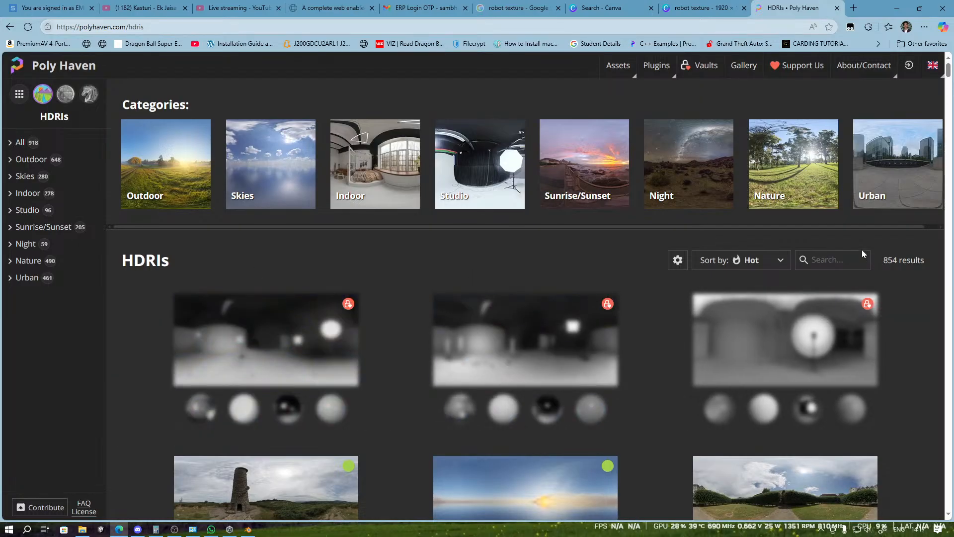
Step: Search the HDRI library for "studi"
scroll(785, 323, down, 4)
scroll(785, 323, up, 4)
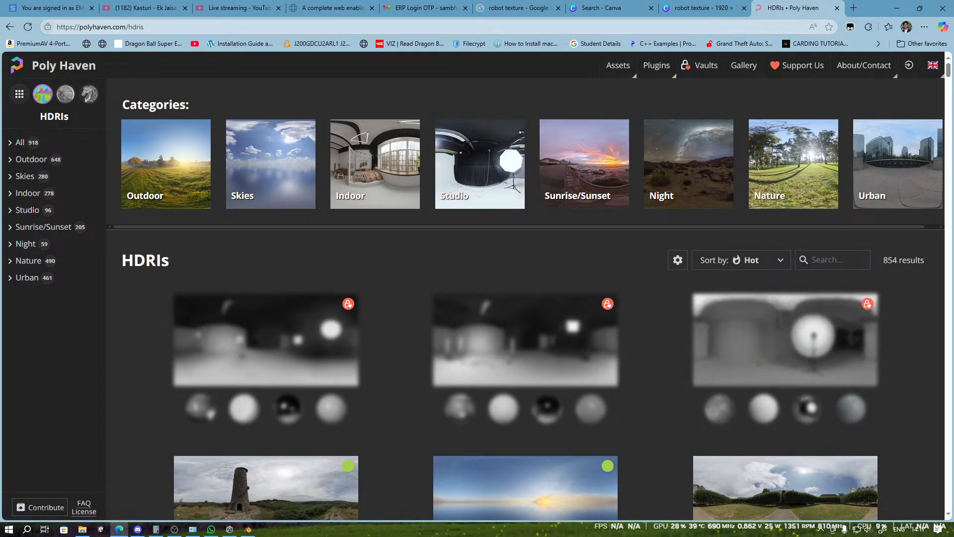
text(u)
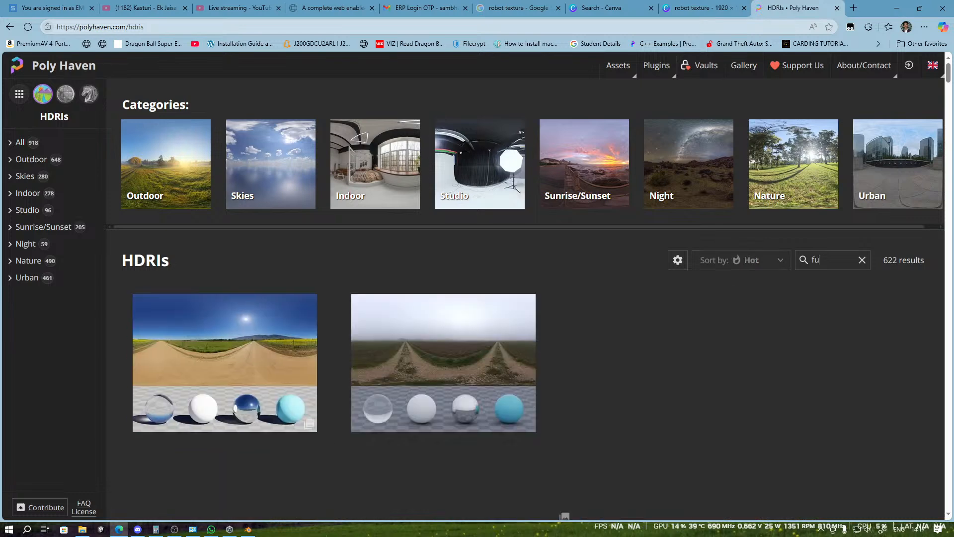
text(st)
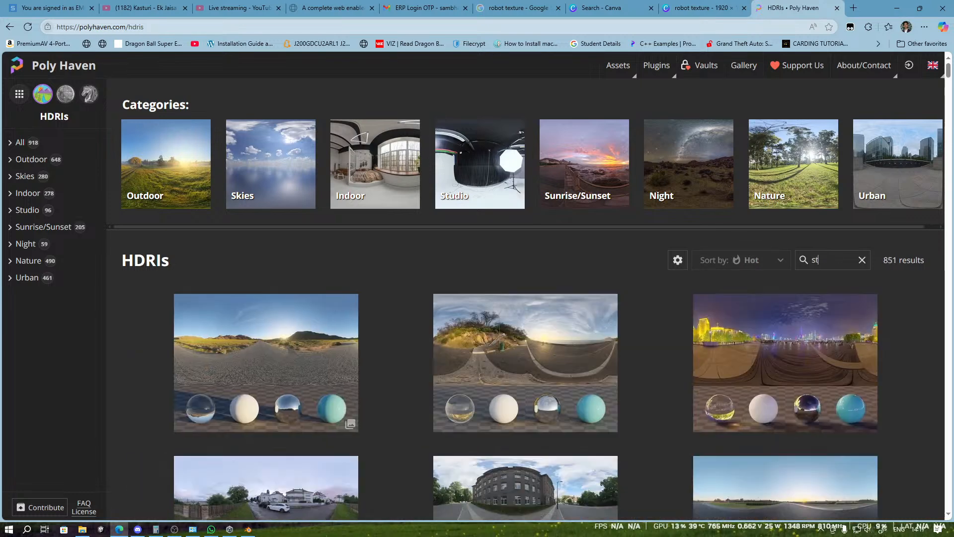
text(udui)
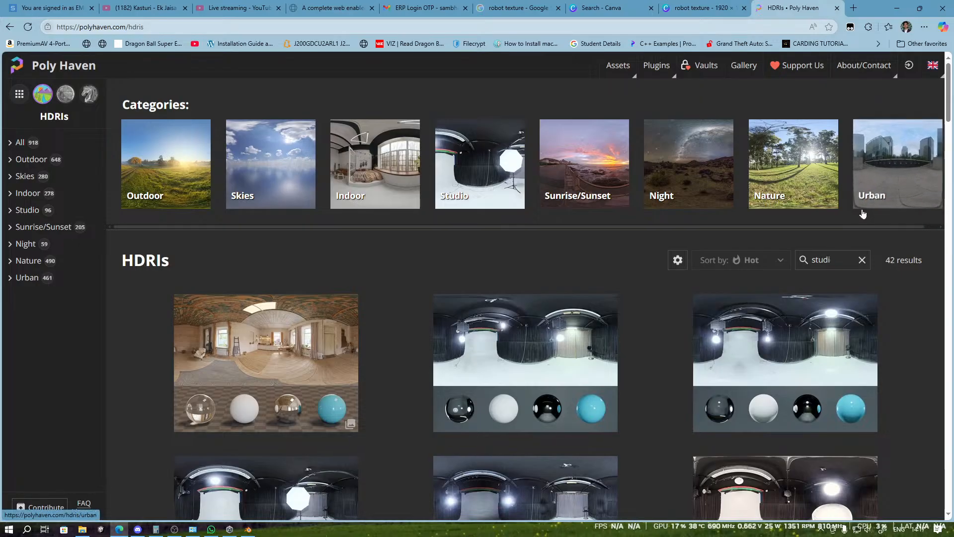
Step: Replace the HDRI search term with "cyberpunk"
key(BackSpace)
key(BackSpace)
key(BackSpace)
key(BackSpace)
key(BackSpace)
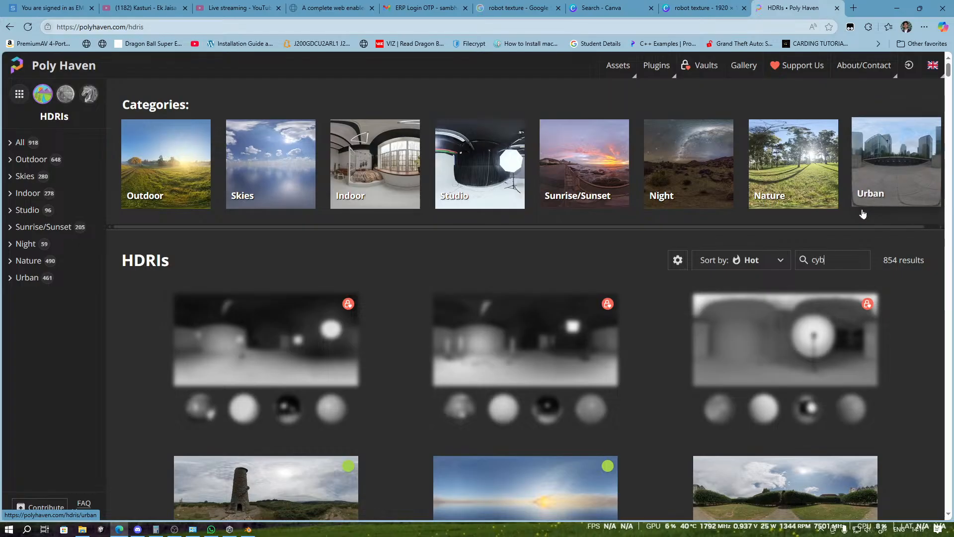
text(cyberpunk)
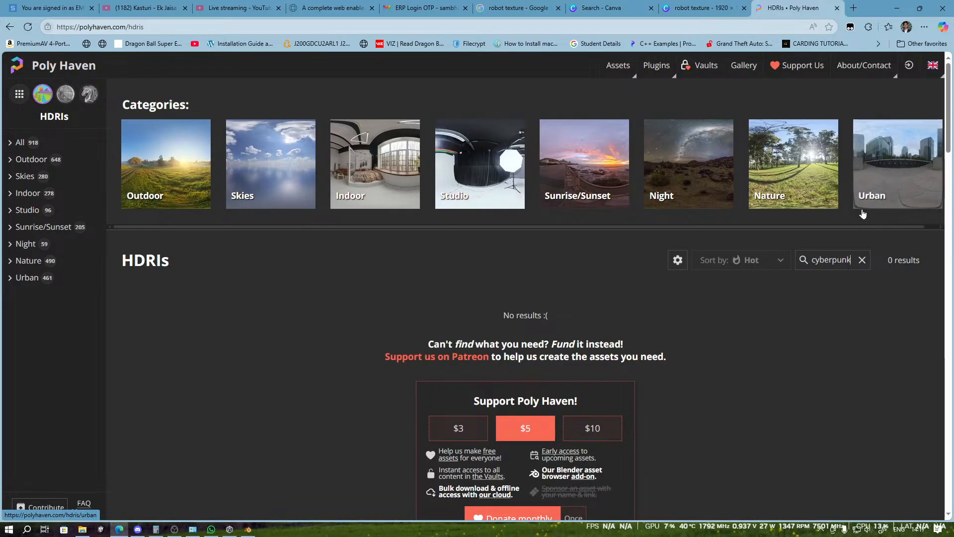
Step: Replace the HDRI search term with "city" and look through the matching environments
key(BackSpace)
key(BackSpace)
key(BackSpace)
key(BackSpace)
key(BackSpace)
key(BackSpace)
key(BackSpace)
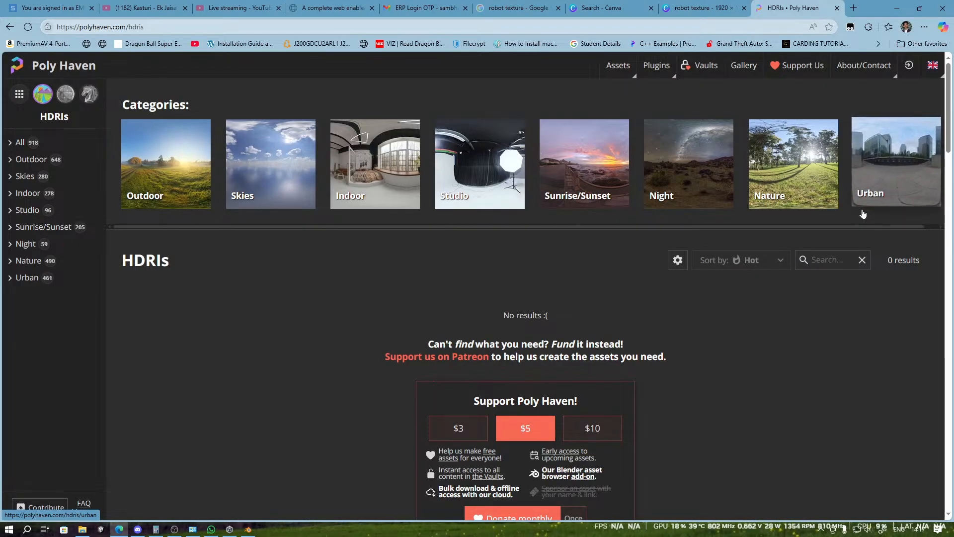
text(city)
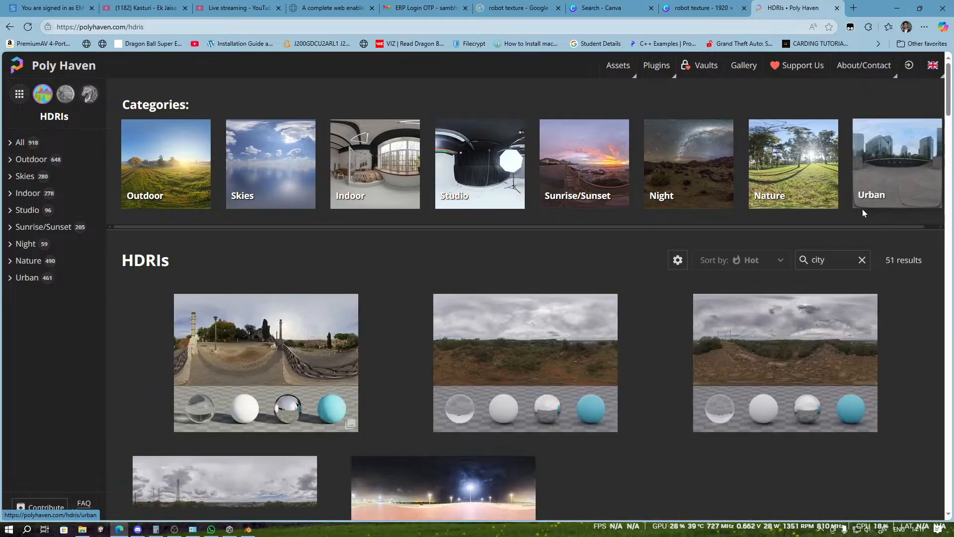
scroll(515, 314, down, 3)
scroll(516, 314, down, 15)
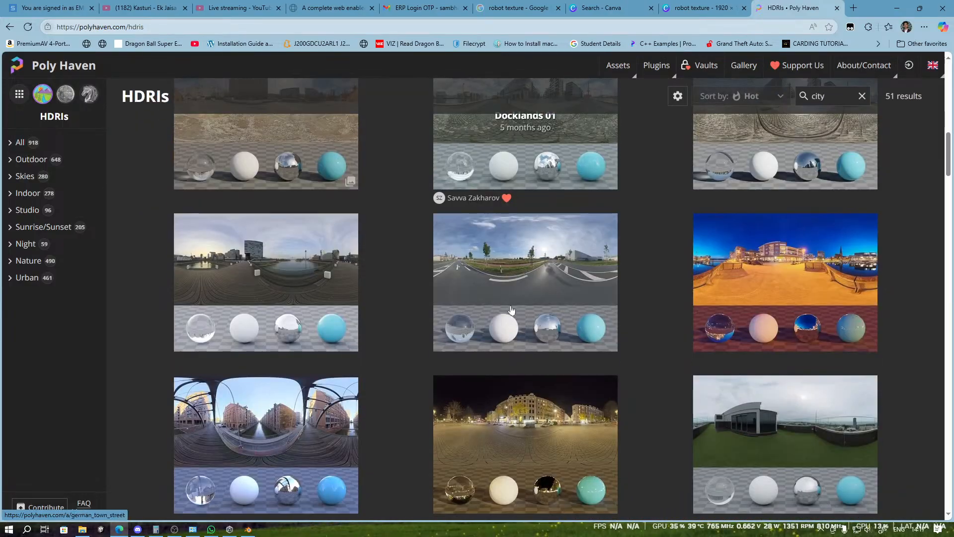
scroll(505, 315, down, 15)
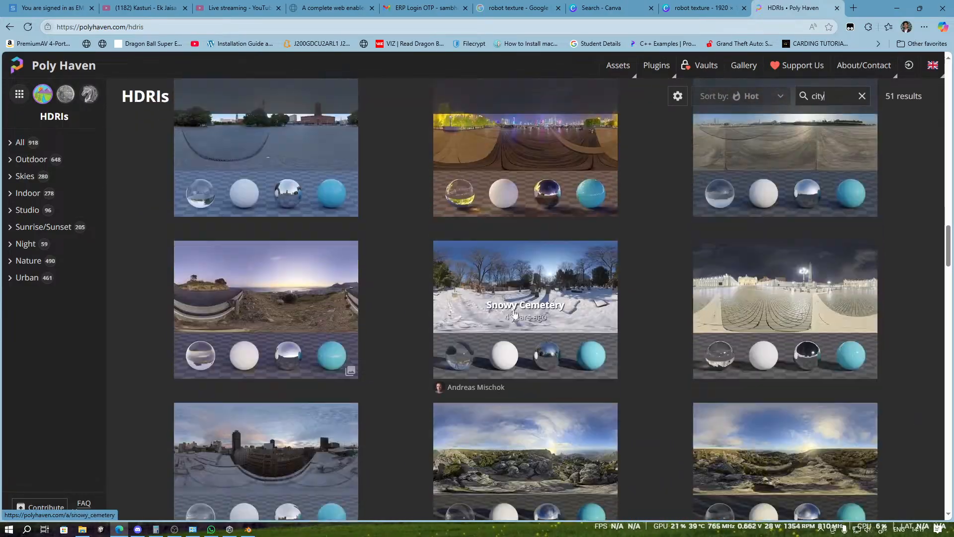
scroll(534, 318, down, 11)
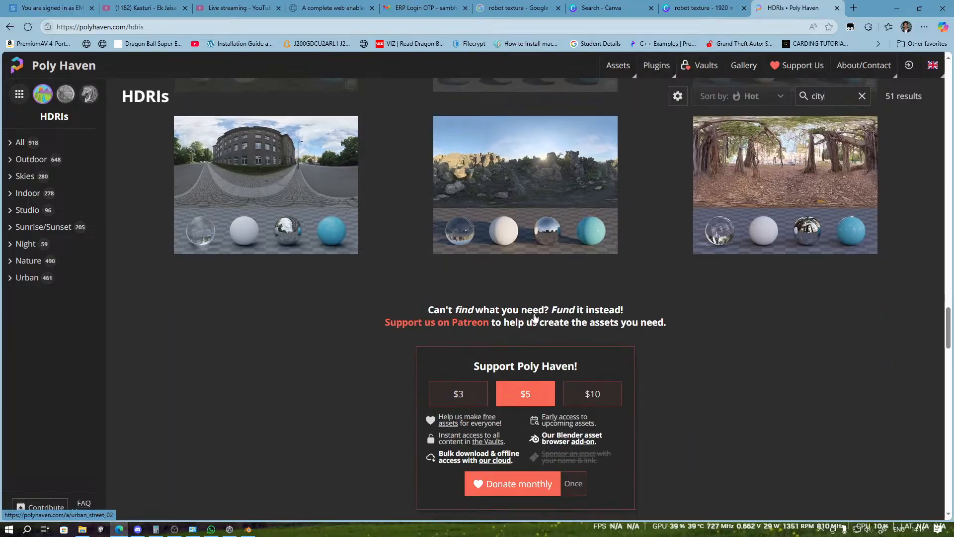
scroll(534, 317, up, 8)
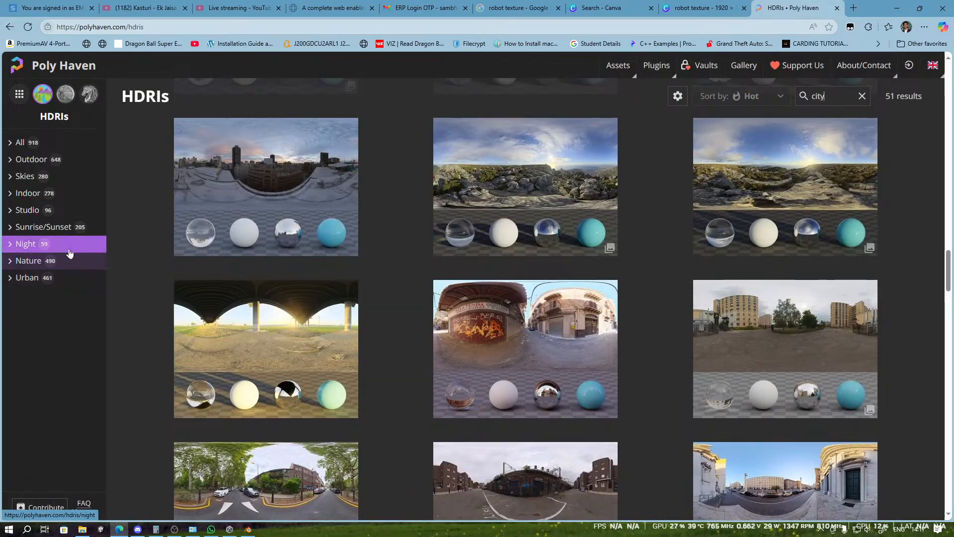
Step: Narrow the "city" HDRIs to the Night category and look through the matching environments
click(69, 246)
scroll(386, 219, down, 3)
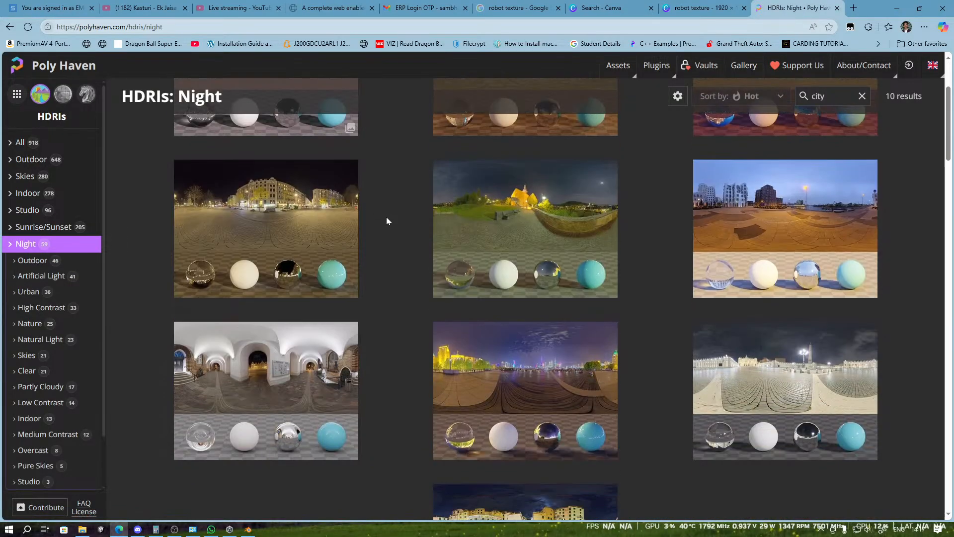
scroll(785, 238, up, 2)
scroll(751, 249, down, 8)
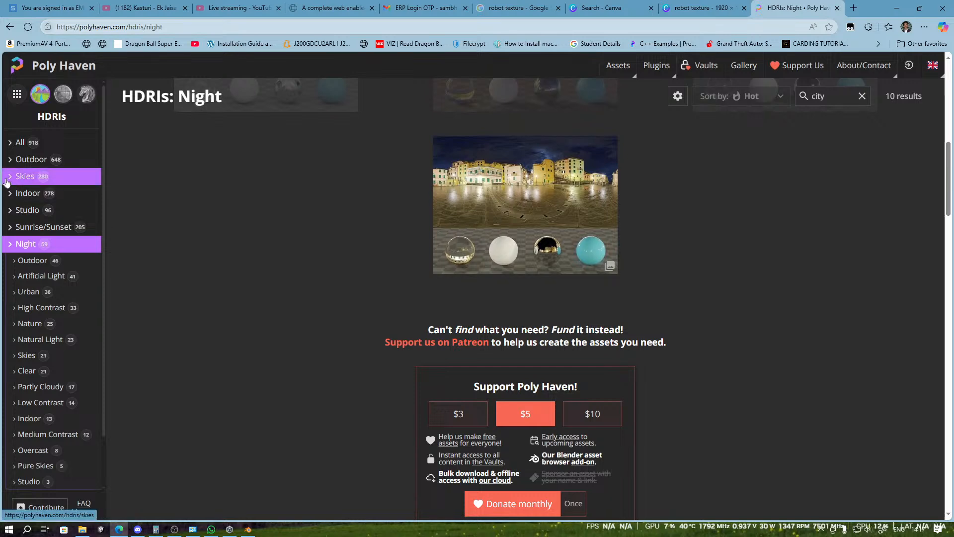
scroll(775, 333, up, 5)
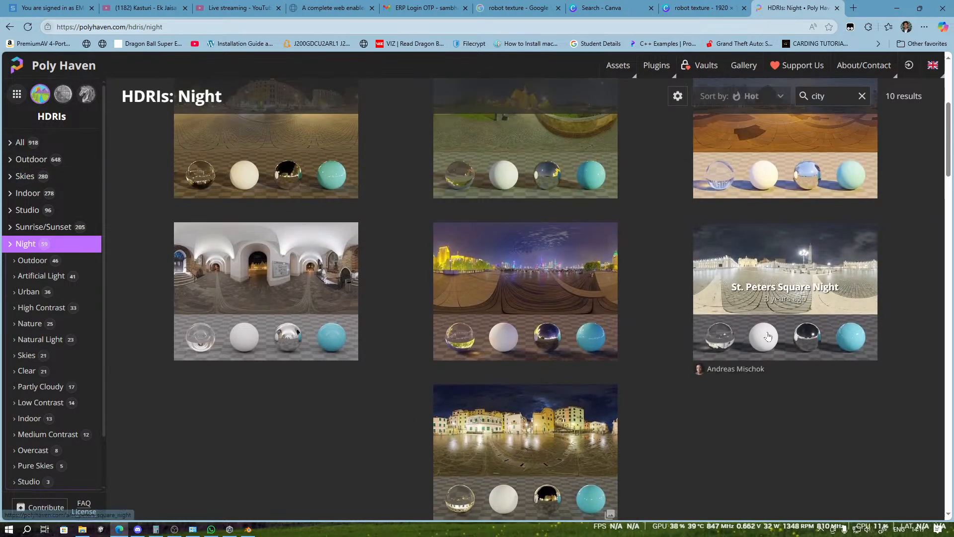
scroll(648, 338, up, 5)
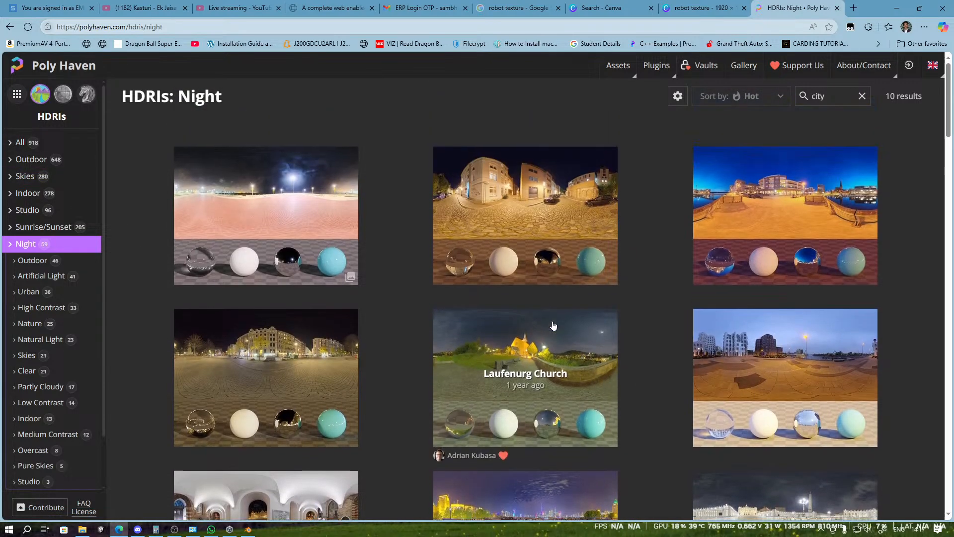
Step: Open the Golden Bay HDRI and download the 4K EXR as golden_bay_4k.exr into the Downloads folder
click(746, 183)
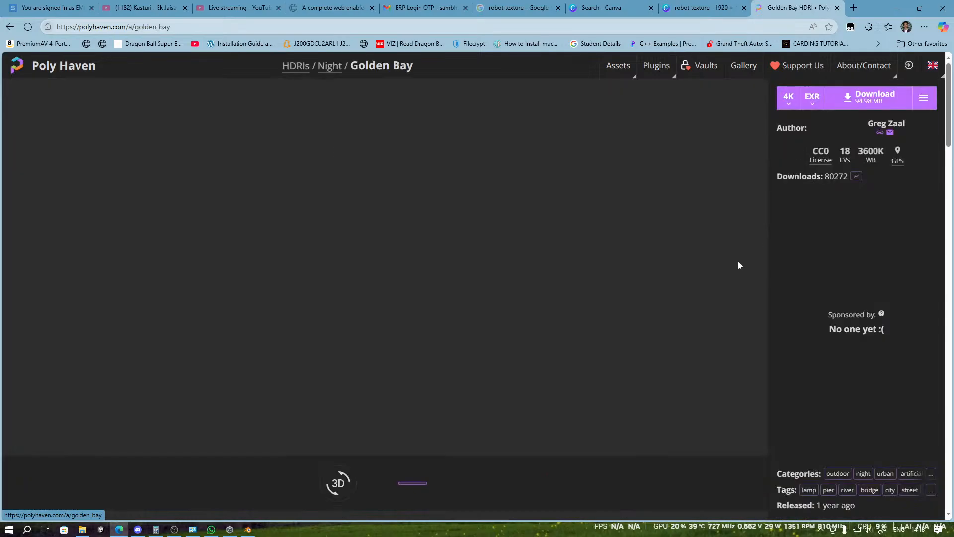
click(872, 108)
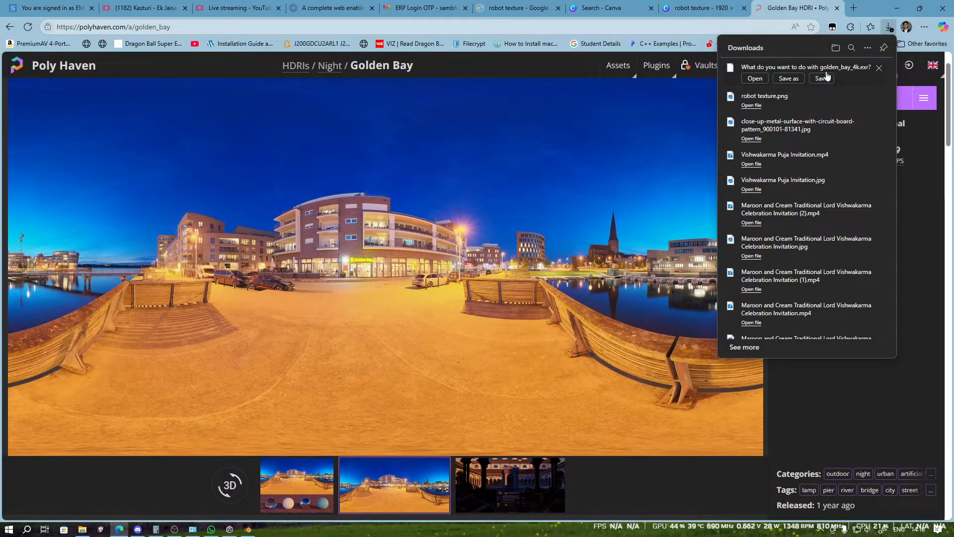
click(789, 78)
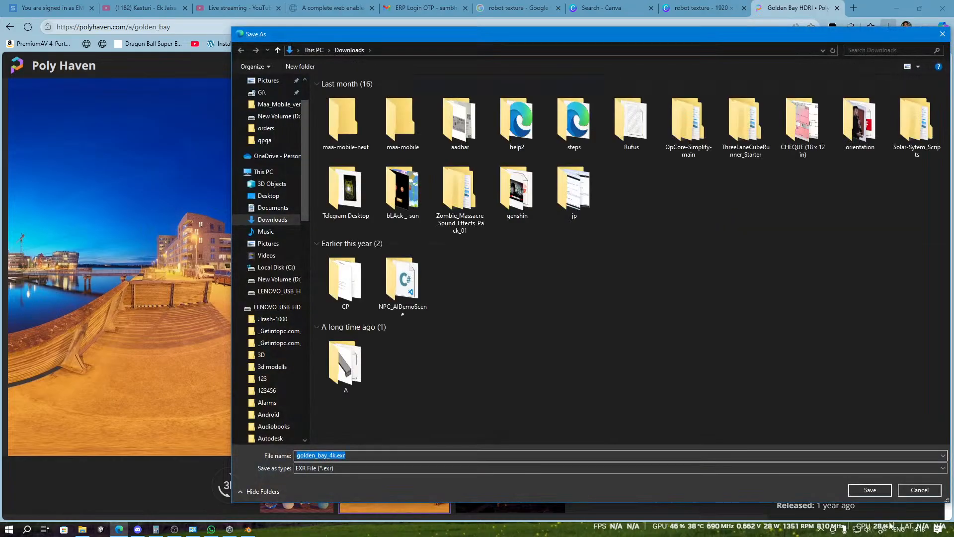
click(859, 490)
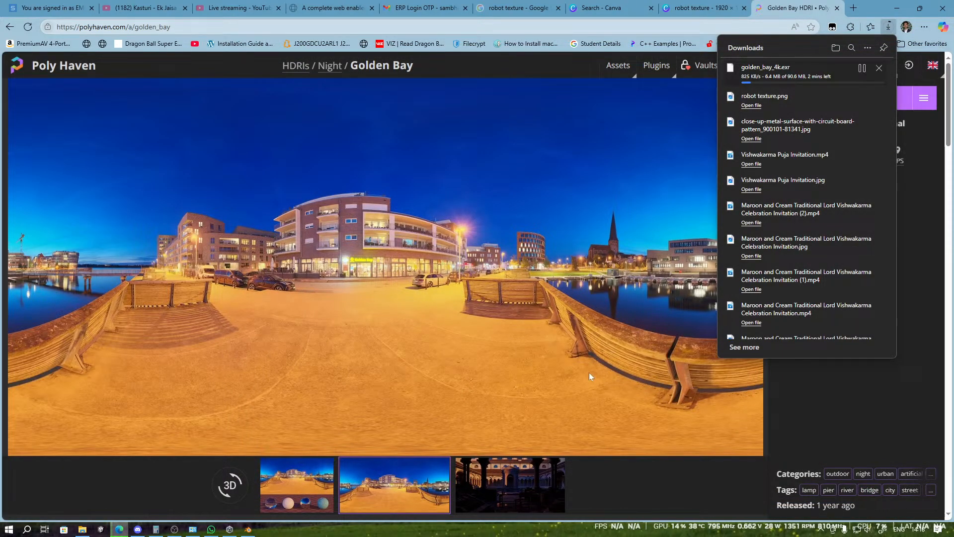
Step: Switch back to Blender, clear the asset search text and close the model search results
click(897, 7)
middle_drag(545, 166, 491, 156)
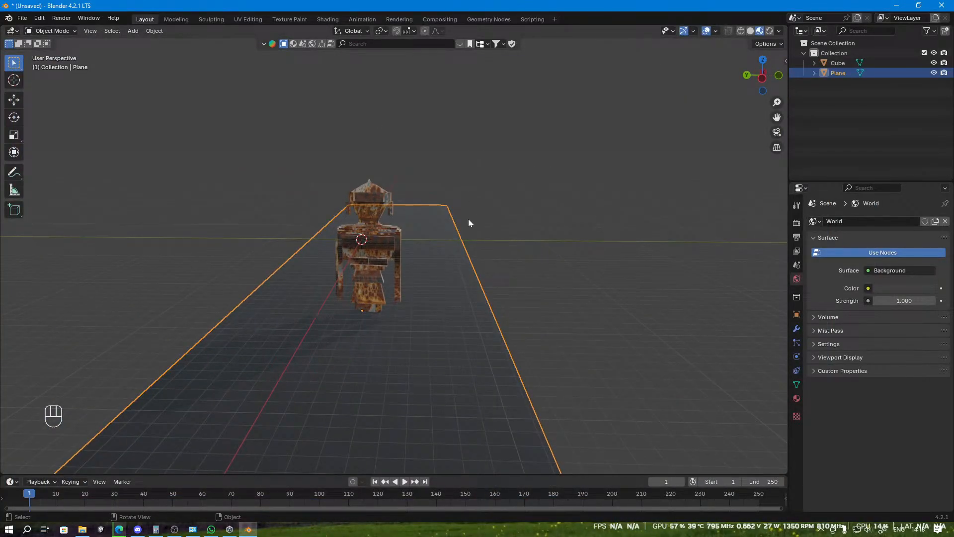
middle_drag(468, 222, 494, 242)
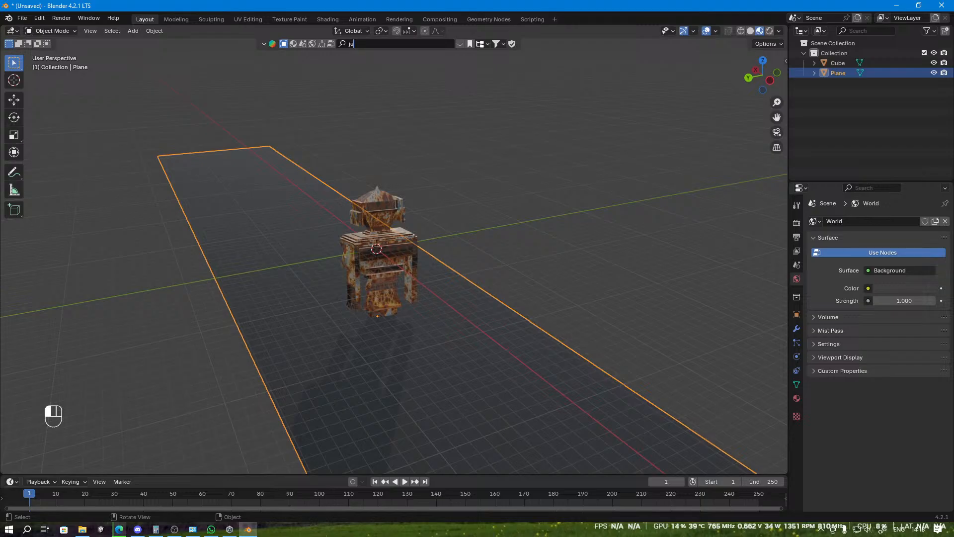
key(BackSpace)
key(BackSpace)
middle_drag(536, 187, 518, 223)
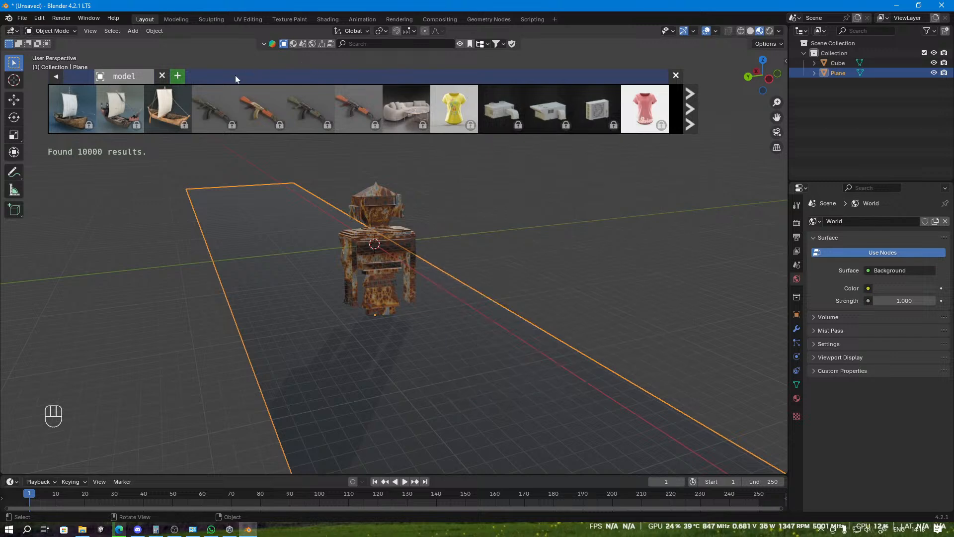
click(162, 76)
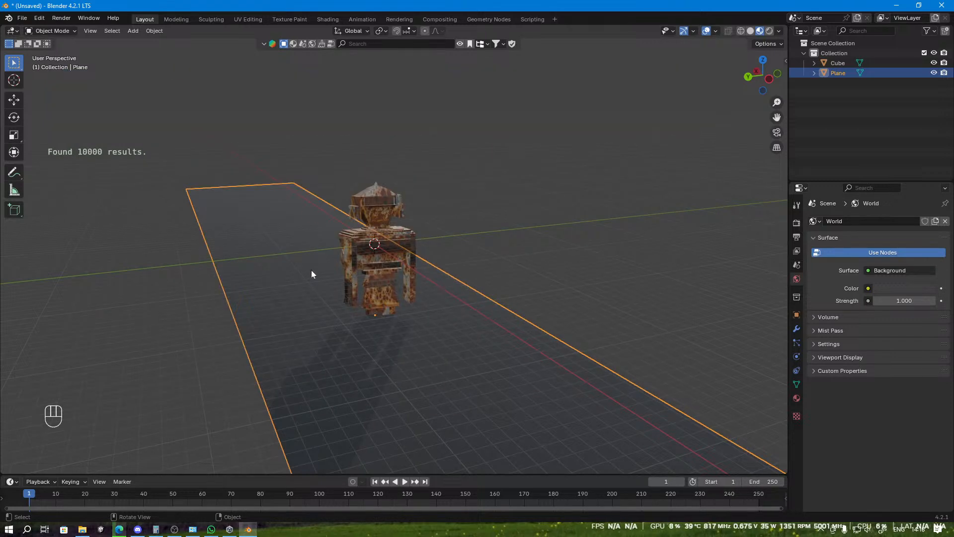
Step: Add a new cube mesh to the scene at the 3D cursor
key(shift+a)
mouse_move(305, 264)
click(352, 277)
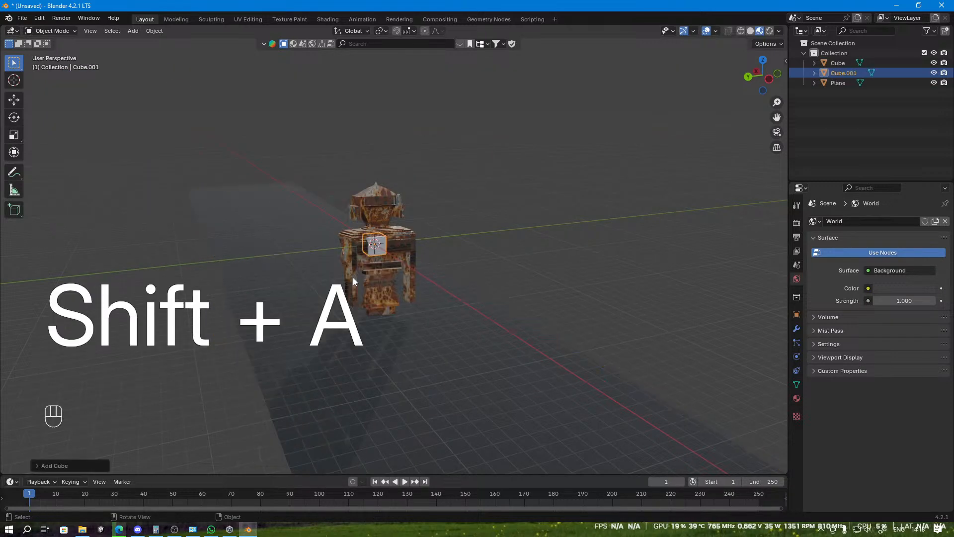
Step: Duplicate the new cube 16 times, placing the copies as an overlapping, staggered cluster across the robot's torso
middle_drag(353, 279, 482, 264)
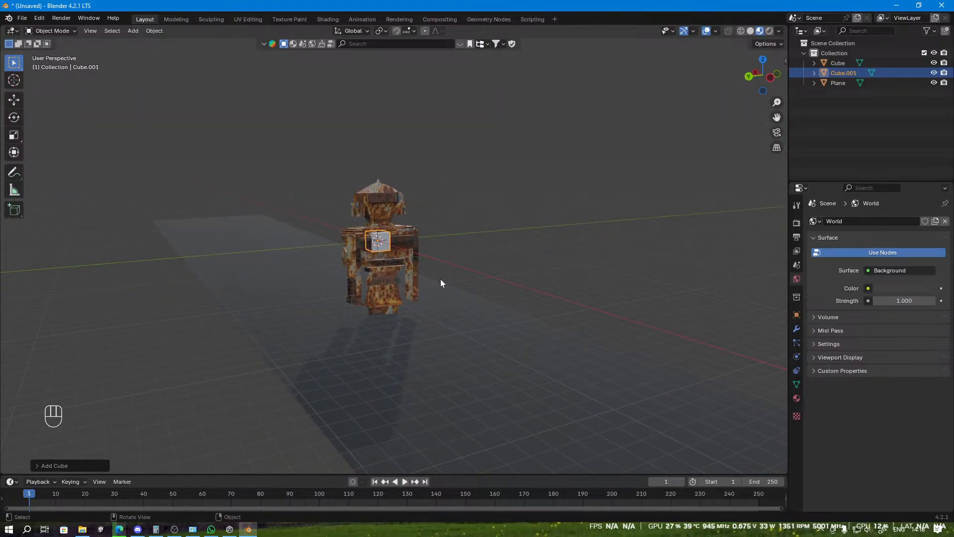
scroll(452, 280, up, 3)
shift+middle_drag(341, 237, 364, 275)
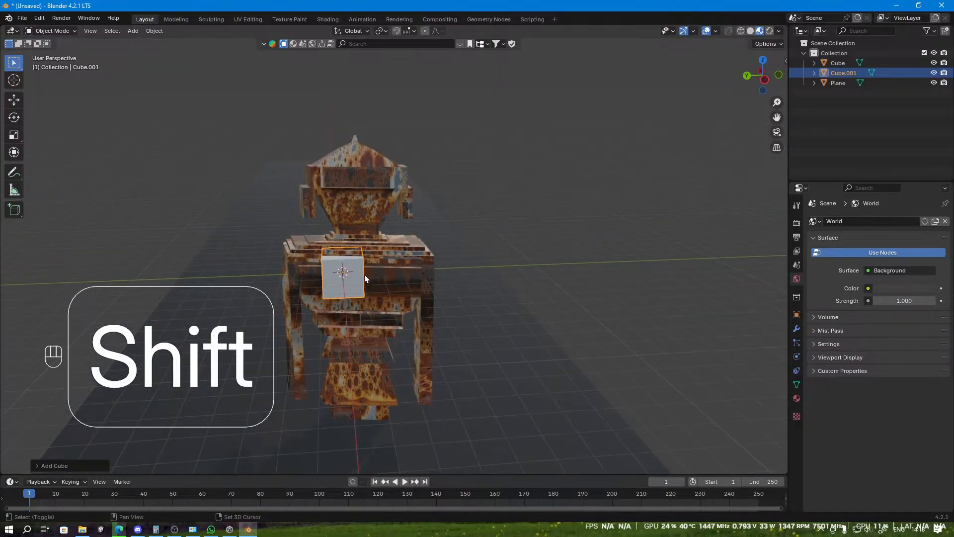
key(shift+d)
click(376, 256)
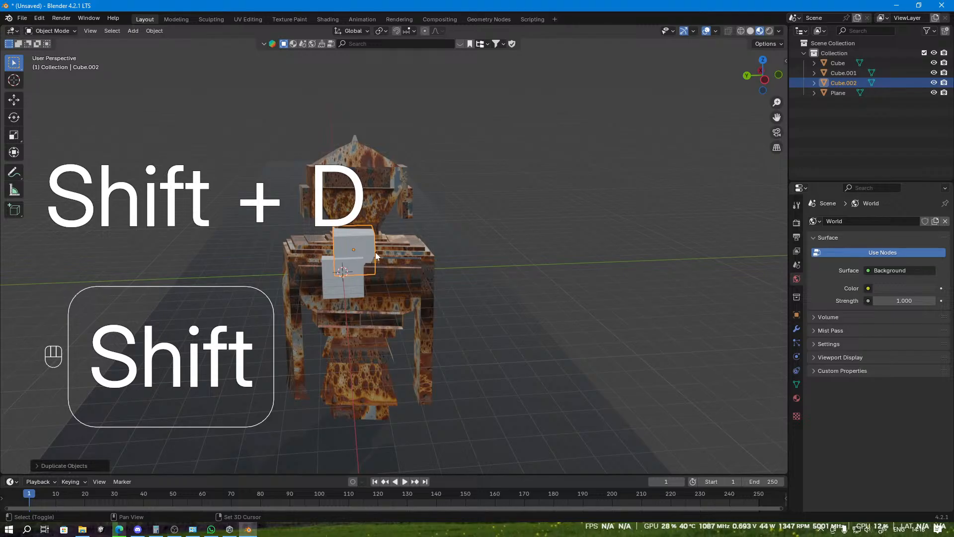
key(shift+d)
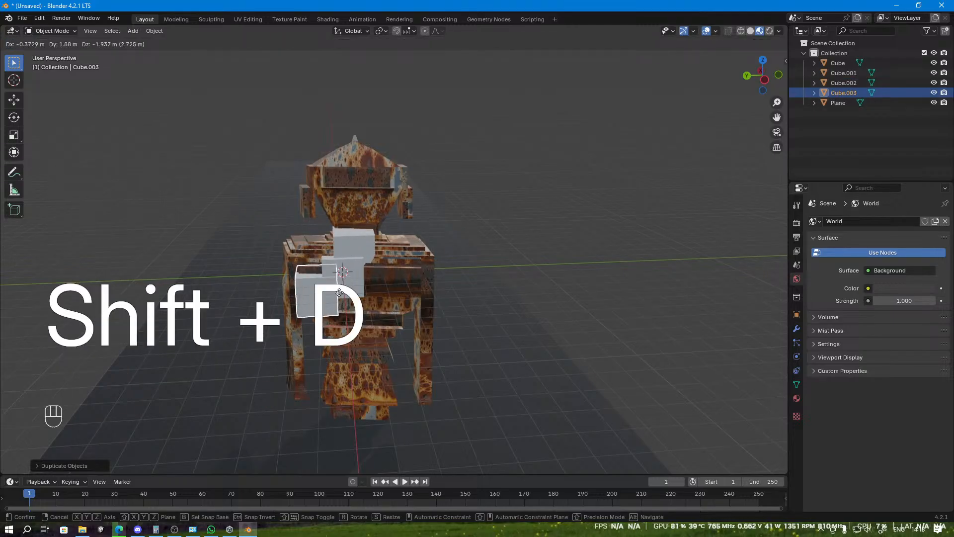
click(339, 293)
key(shift+d)
click(378, 310)
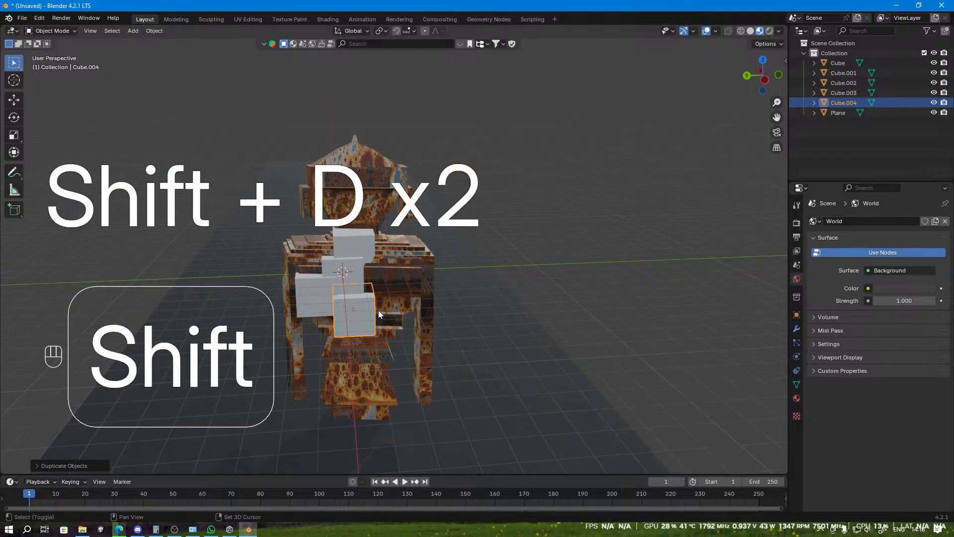
key(shift+d)
click(398, 281)
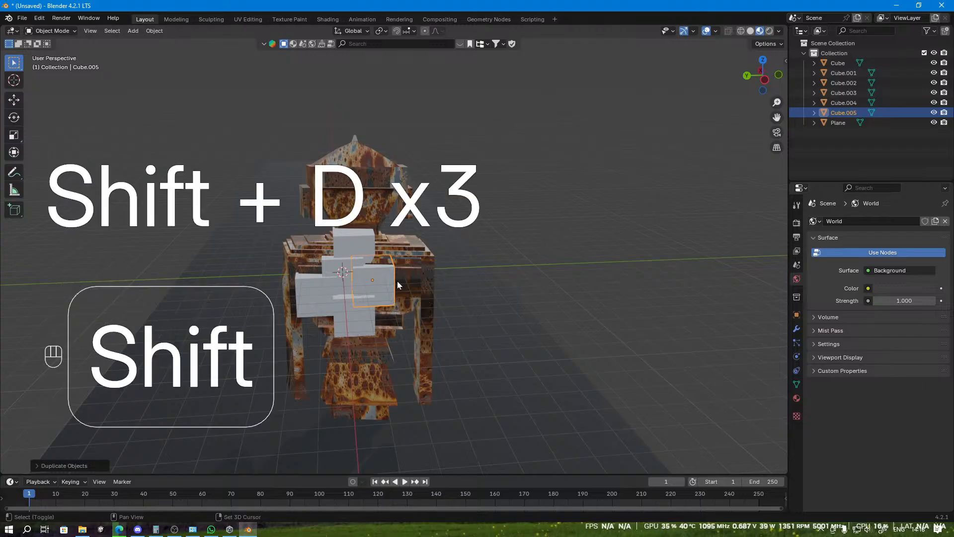
key(shift+d)
click(348, 262)
key(shift+d)
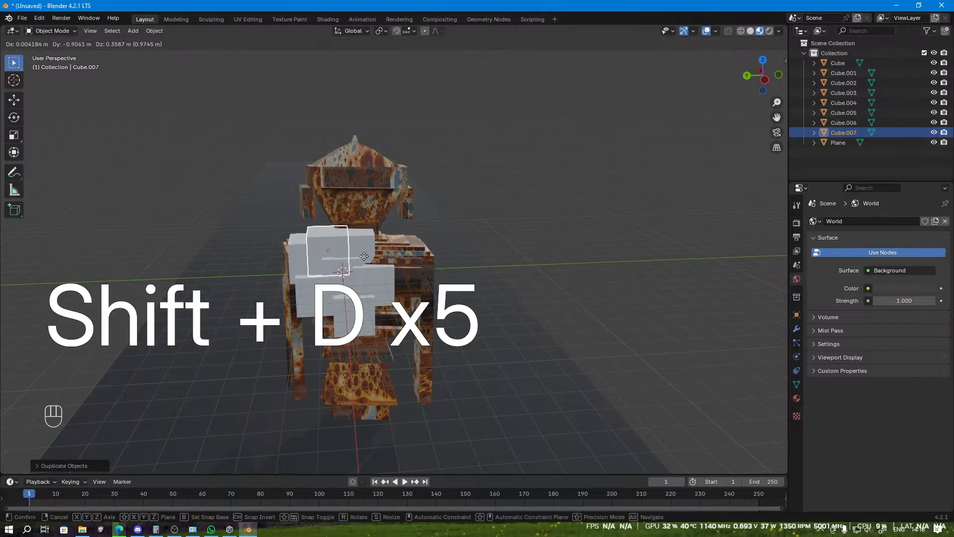
click(364, 256)
key(shift+d)
click(393, 248)
key(shift+d)
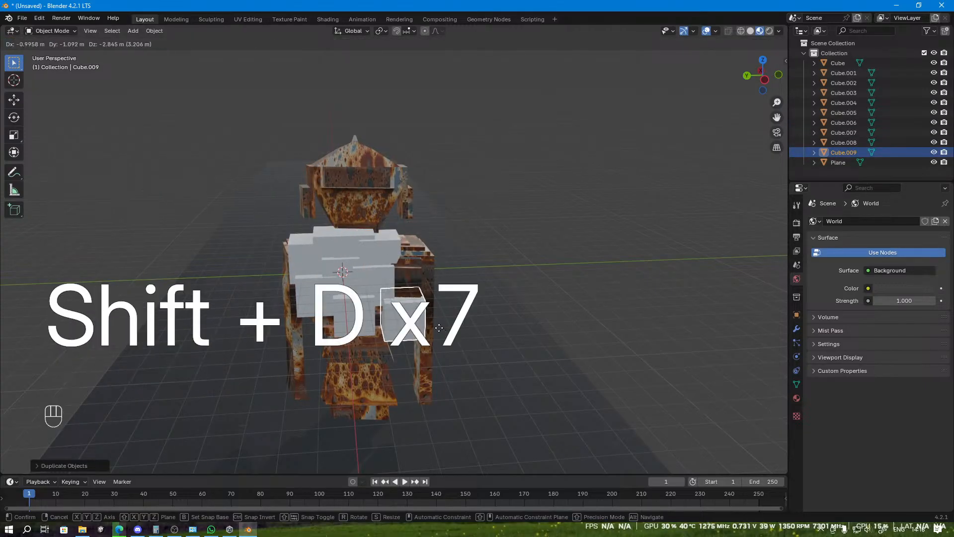
click(439, 327)
key(shift+d)
click(328, 338)
key(shift+d)
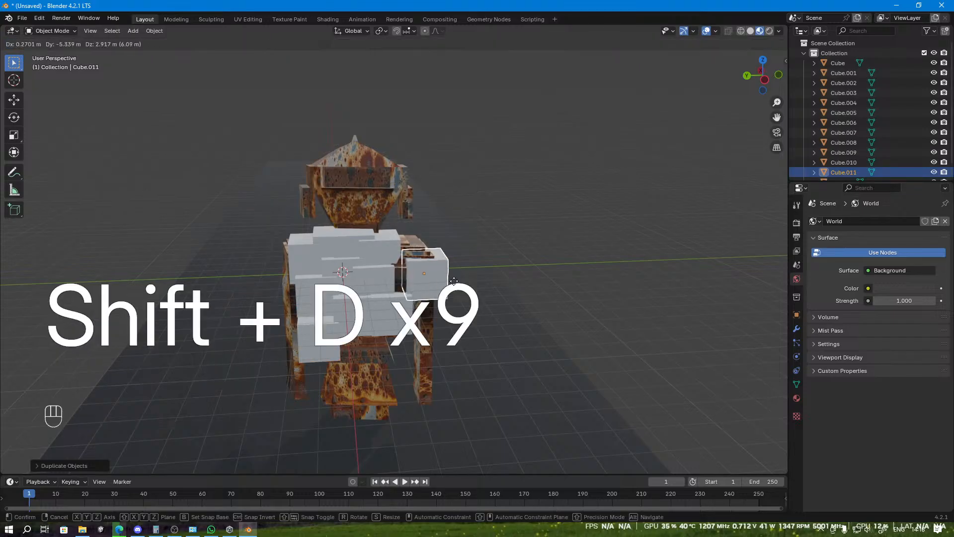
click(449, 277)
key(shift+d)
click(436, 268)
key(shift+d)
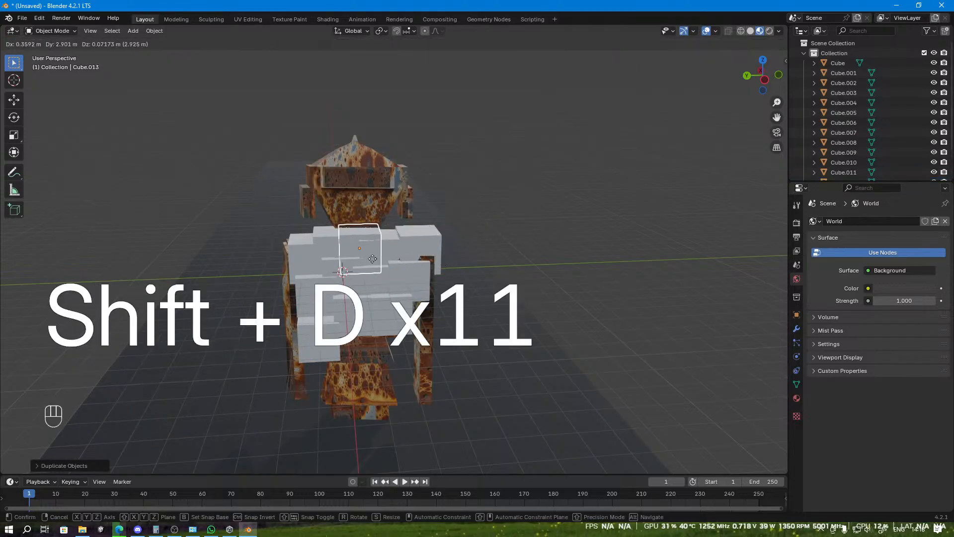
click(294, 282)
key(shift+d)
click(298, 318)
key(shift+d)
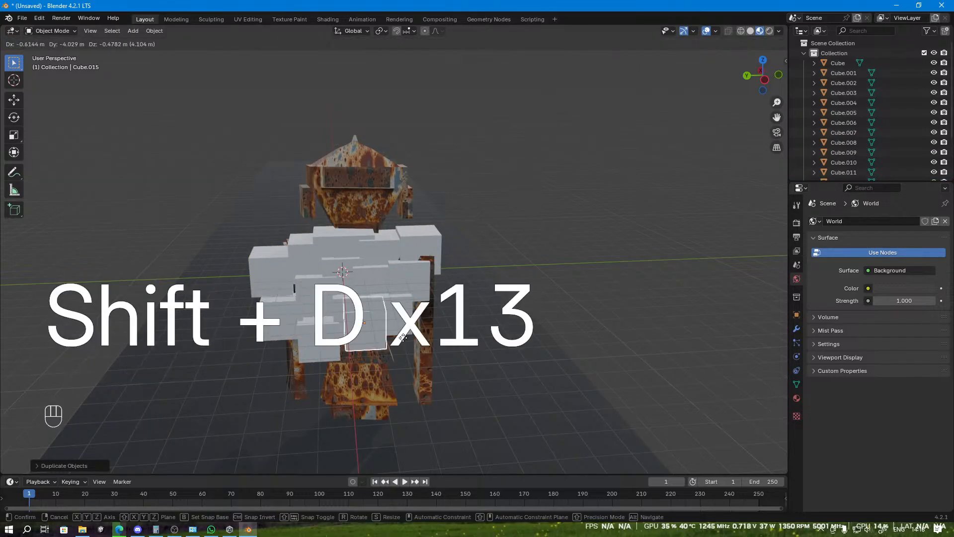
click(413, 350)
key(shift+d)
click(383, 358)
key(shift+d)
click(449, 367)
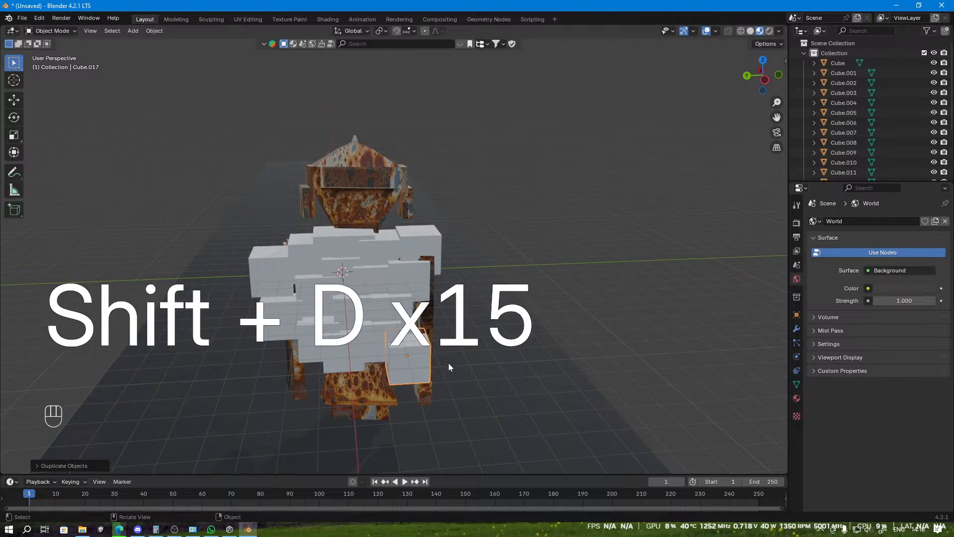
shift+click(370, 344)
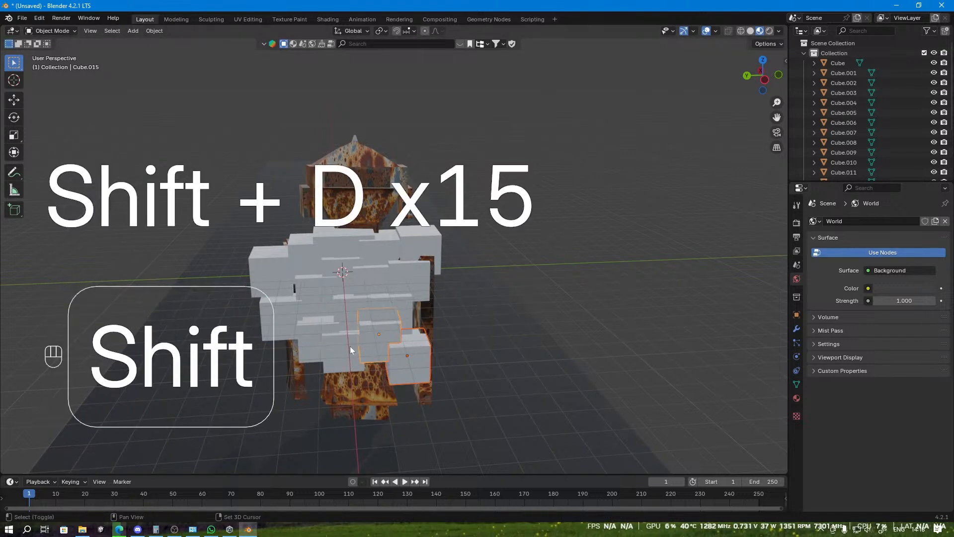
shift+click(348, 347)
shift+click(309, 333)
shift+click(270, 282)
shift+click(306, 281)
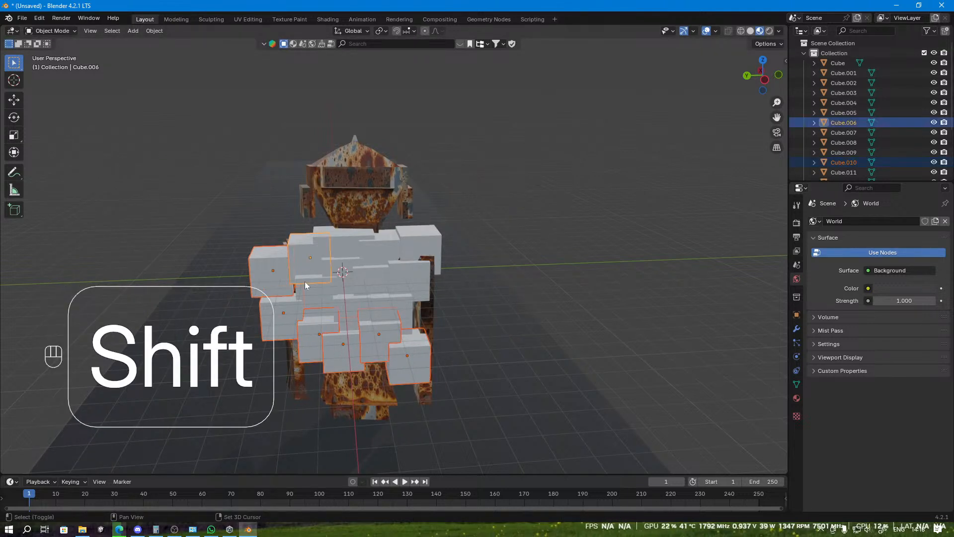
shift+click(327, 291)
mouse_move(346, 288)
middle_down()
mouse_move(461, 276)
mouse_move(342, 290)
middle_up()
shift+click(354, 243)
shift+click(351, 263)
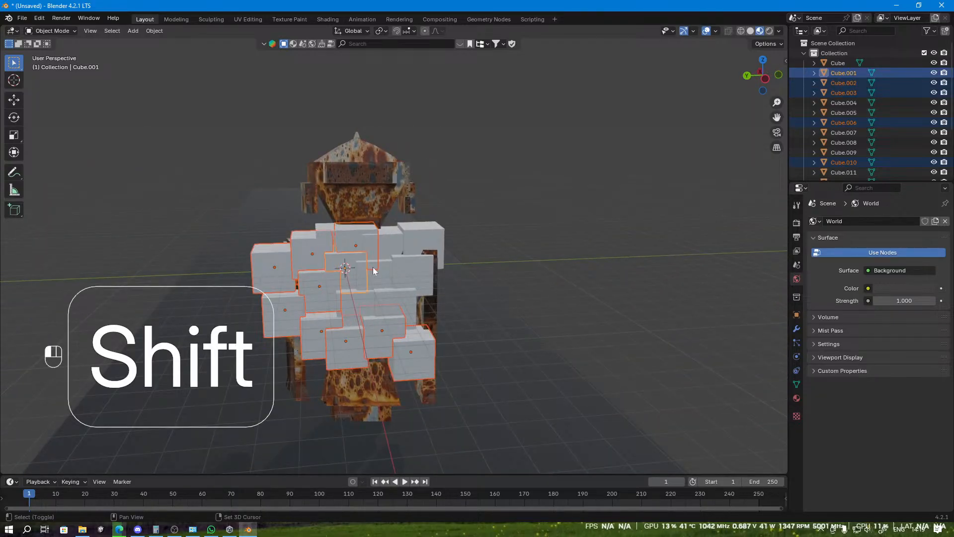
shift+click(373, 269)
shift+click(384, 238)
shift+click(416, 259)
shift+click(410, 312)
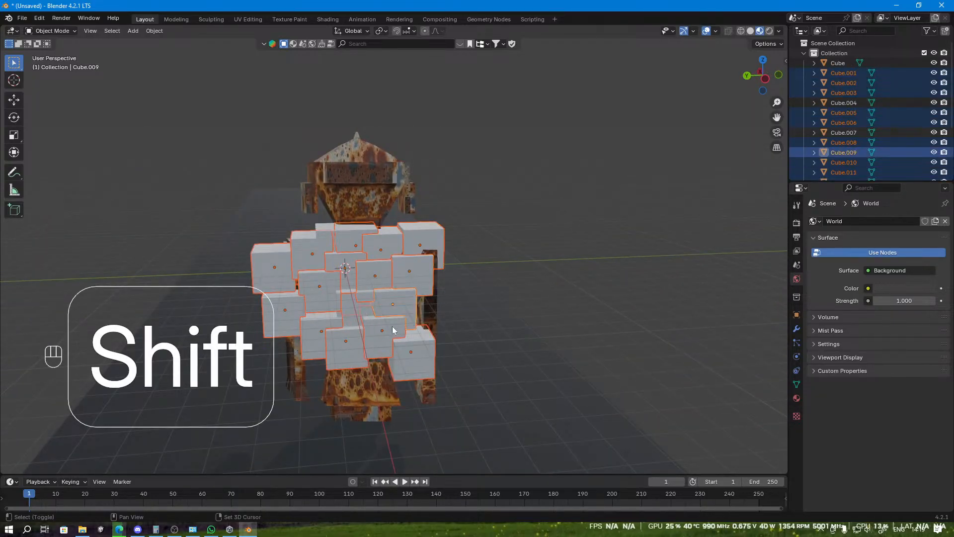
middle_drag(411, 311, 348, 318)
key(g)
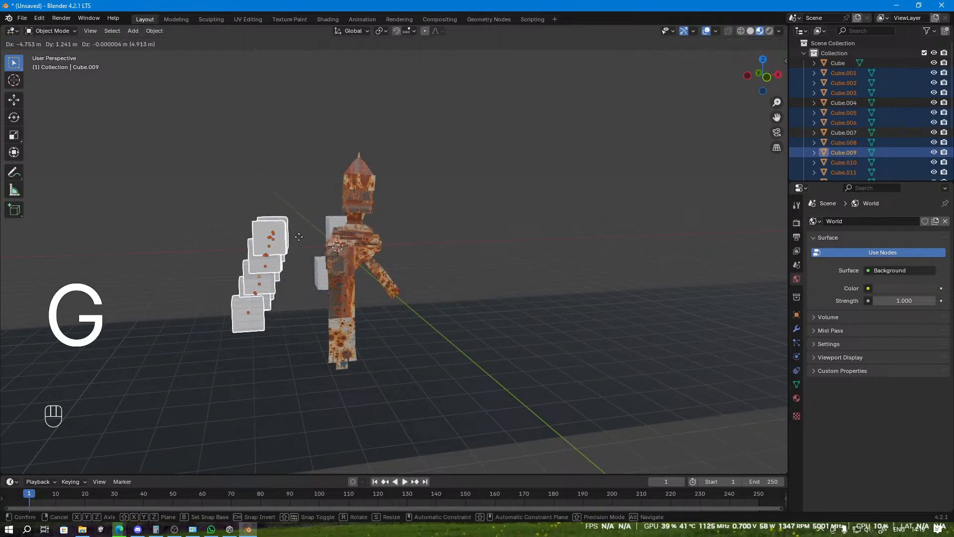
right_click(298, 240)
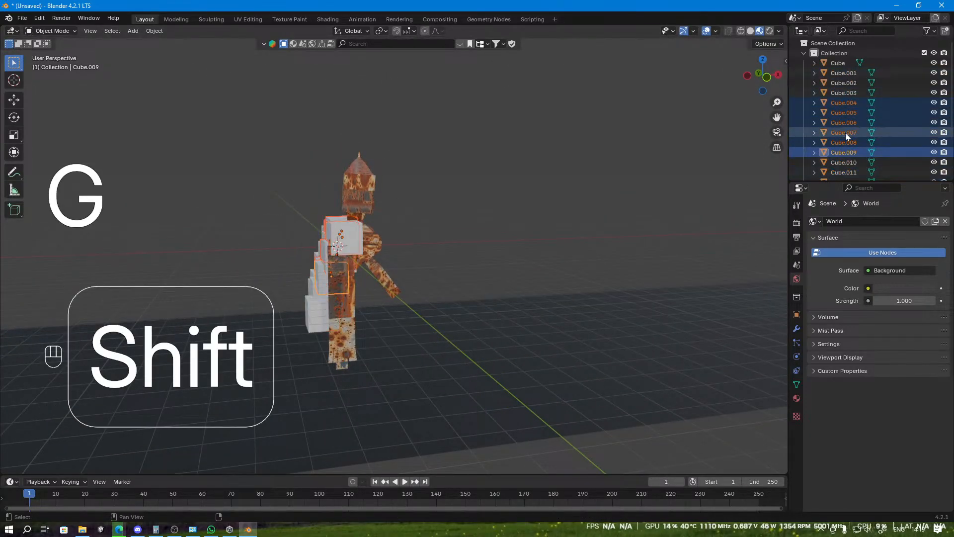
Step: Select Cube.001 through Cube.017 and lower the whole cluster along the Z axis
click(845, 74)
scroll(838, 167, down, 5)
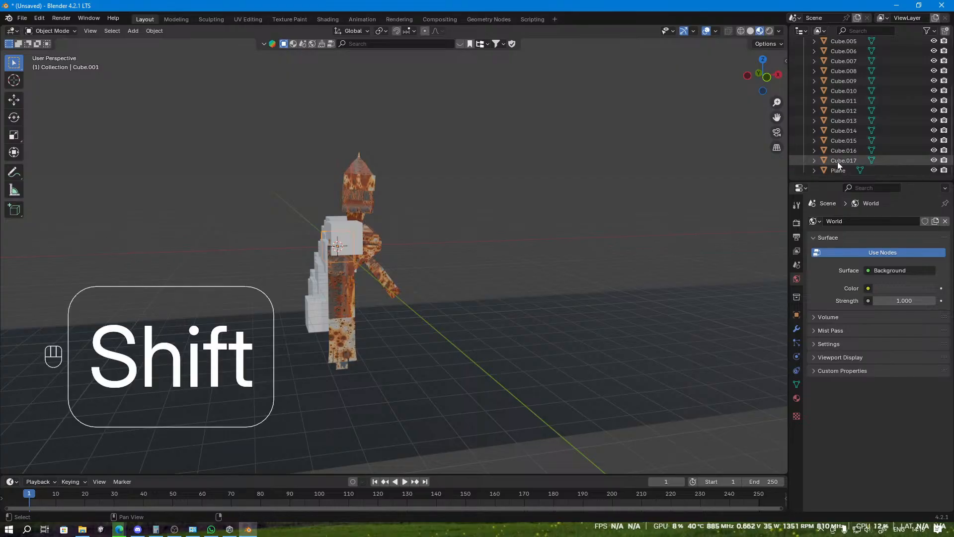
shift+click(838, 161)
mouse_move(494, 214)
middle_down()
mouse_move(539, 252)
mouse_move(499, 240)
mouse_move(501, 223)
mouse_move(484, 225)
middle_up()
key(g)
key(z)
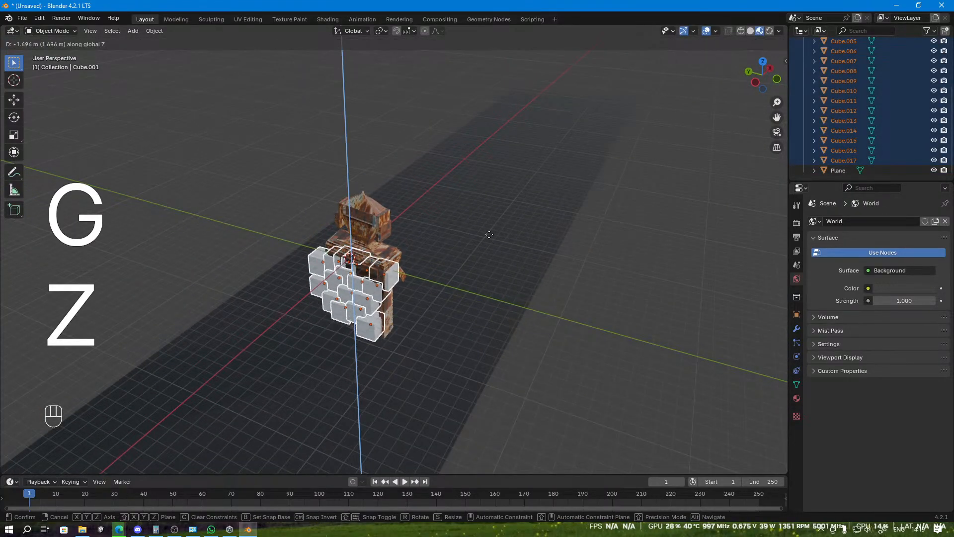
click(493, 262)
Step: Move the cube cluster along the X axis to the opposite side of the robot, leaving a gap
middle_drag(493, 262, 451, 255)
key(g)
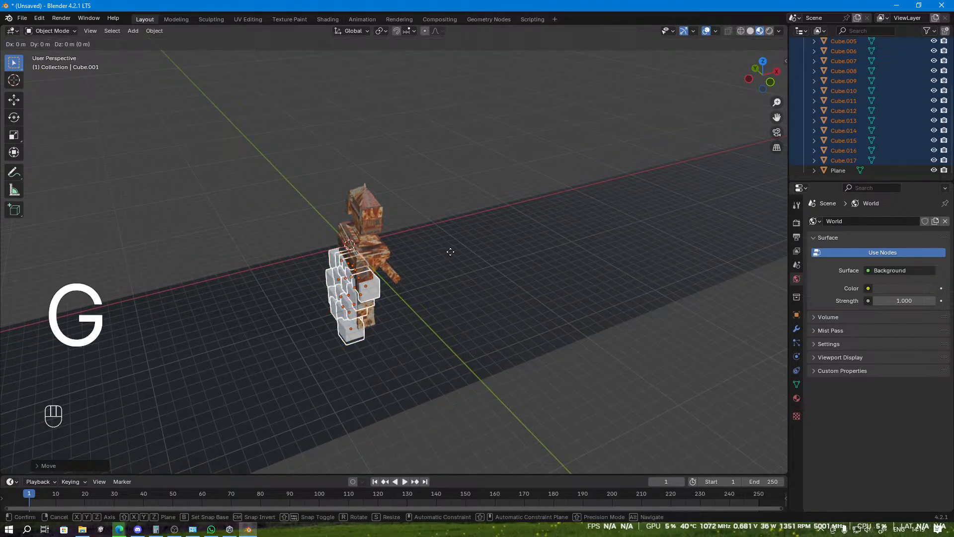
key(x)
click(584, 243)
middle_drag(584, 242, 574, 243)
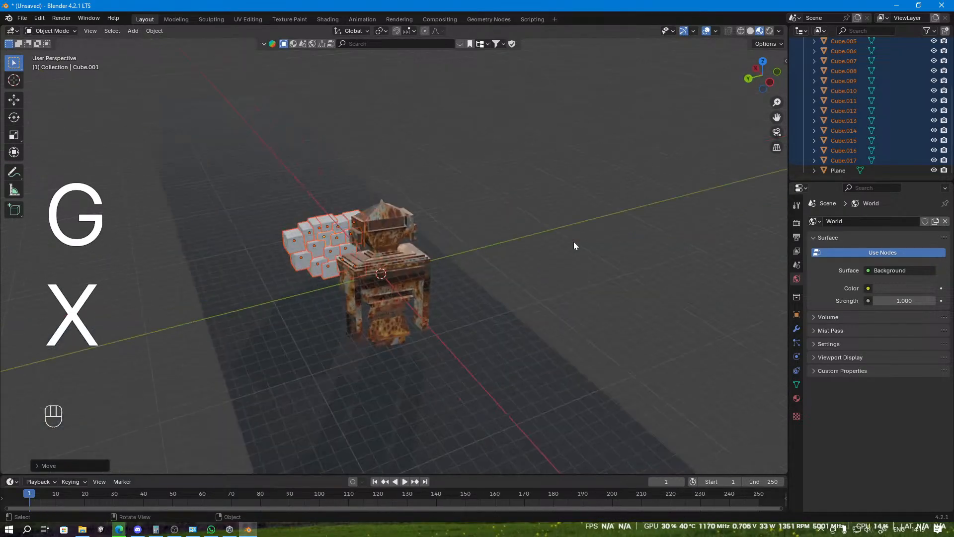
Step: Shift the cube cluster along the Y axis toward the road's positive-Y edge, clear of the robot
scroll(406, 249, up, 2)
shift+middle_drag(405, 249, 499, 174)
key(g)
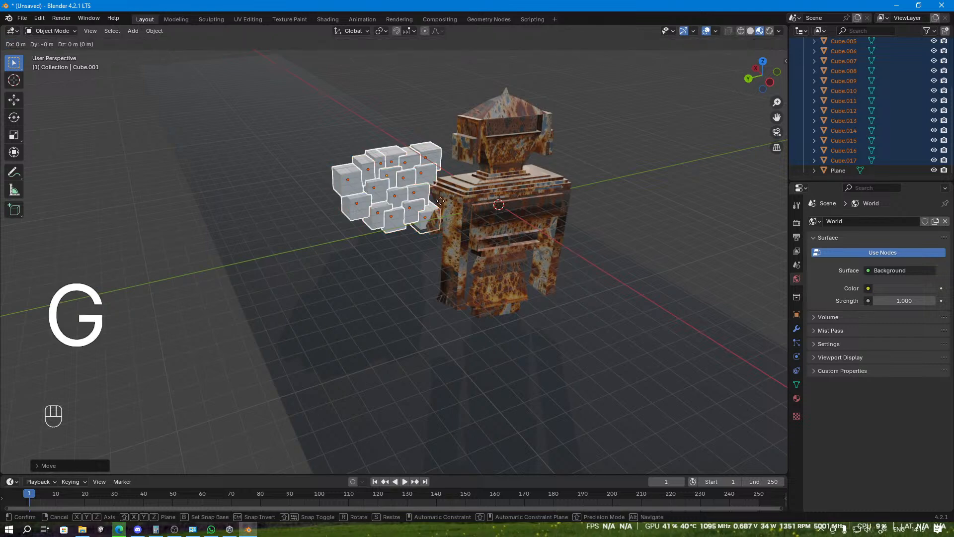
key(y)
click(319, 224)
middle_drag(320, 224, 225, 255)
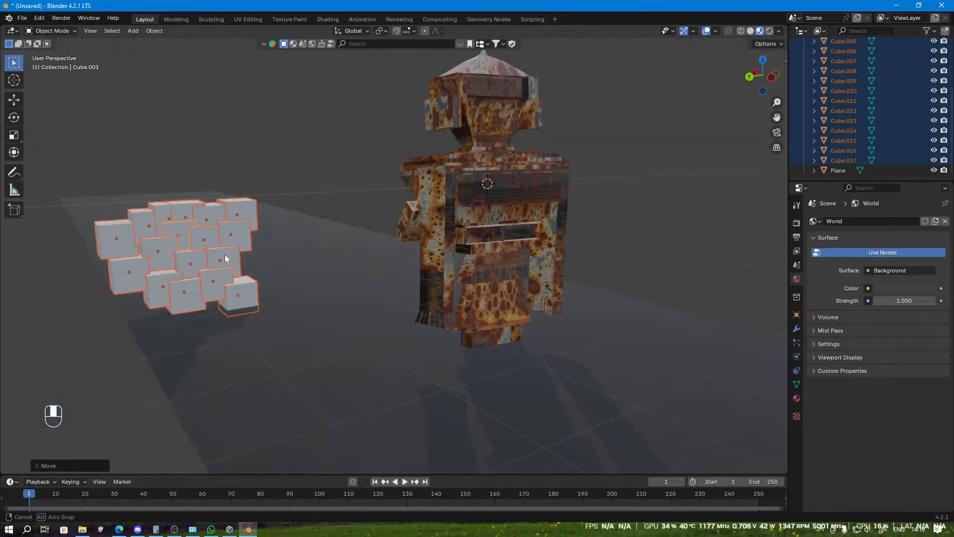
Step: Duplicate the cube cluster and place the copy slightly lower, overlapping the original near the ground
key(shift+d)
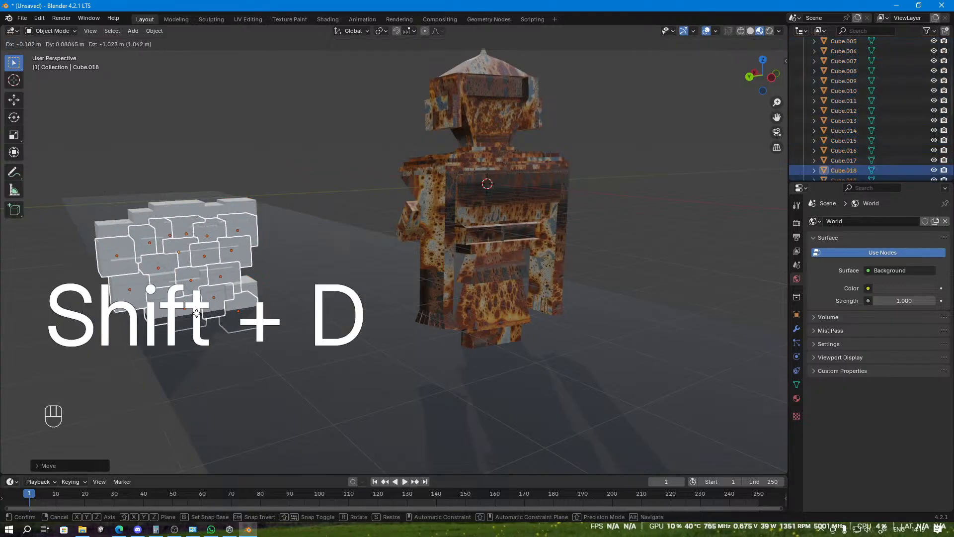
click(188, 329)
middle_drag(188, 329, 212, 318)
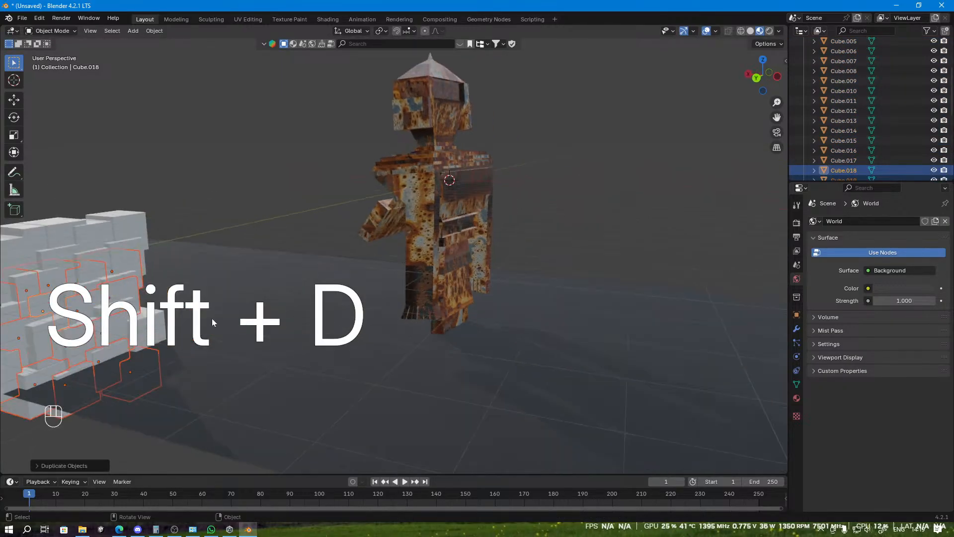
Step: Duplicate the cluster again and move the copy horizontally to the opposite, negative-Y side of the road
scroll(212, 318, down, 3)
key(shift+d)
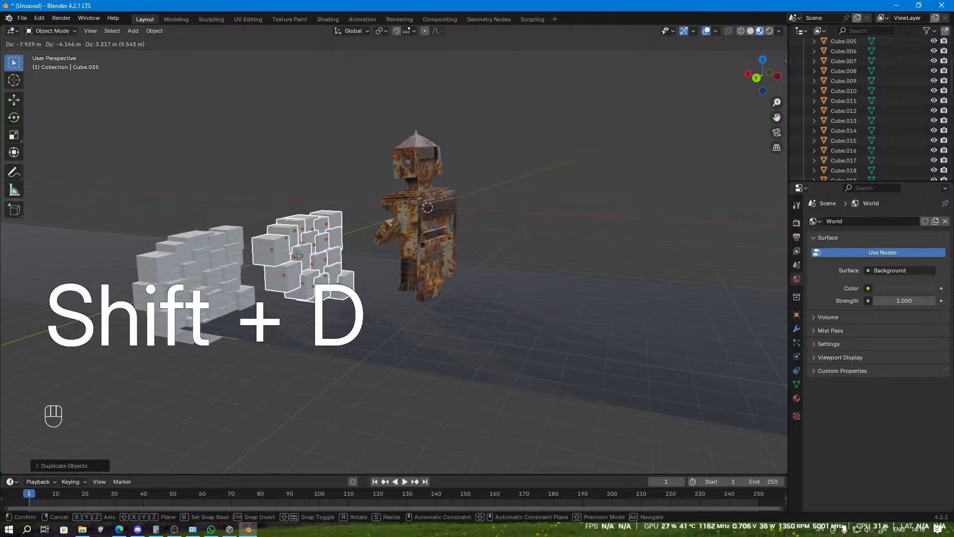
click(295, 255)
middle_drag(294, 255, 321, 212)
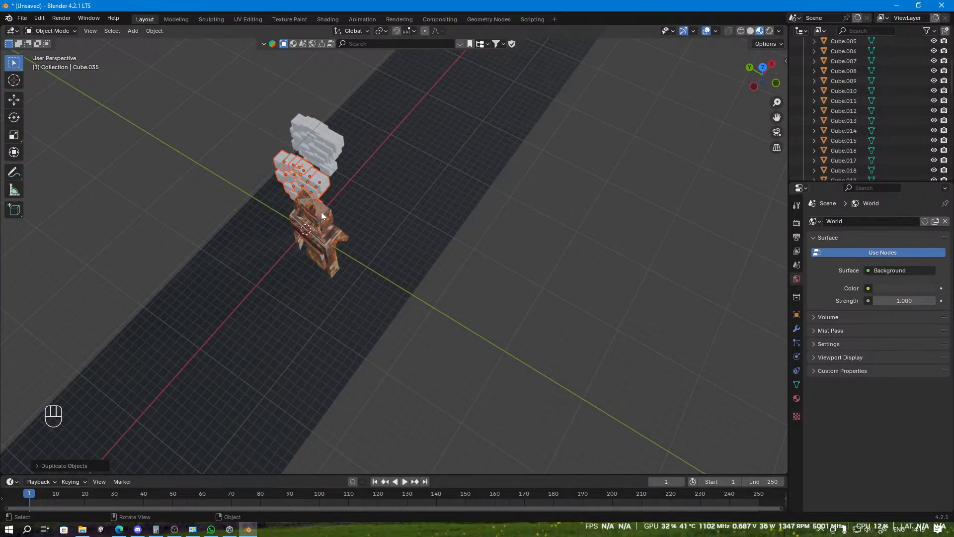
key(g)
key(shift+z)
click(452, 250)
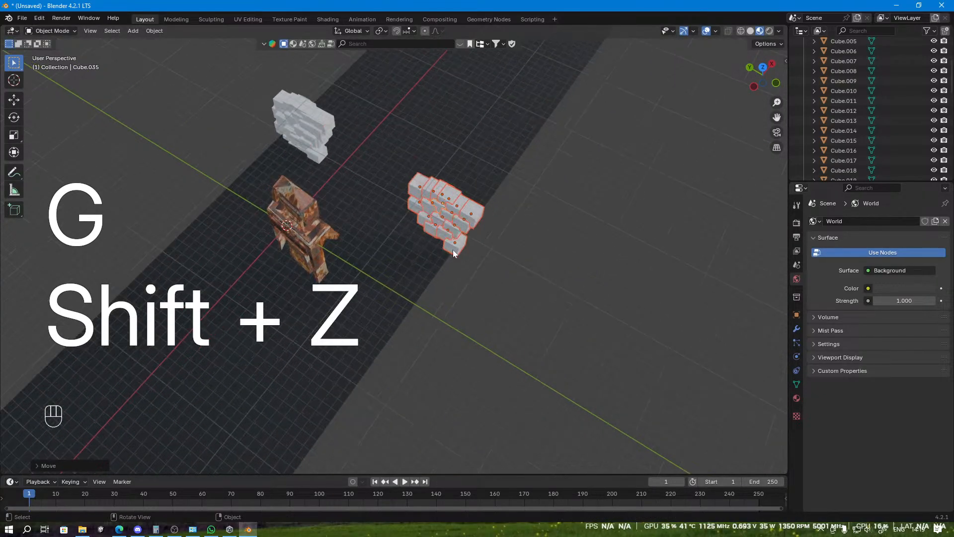
middle_drag(452, 250, 473, 258)
Step: Duplicate the negative-Y cluster twice, overlapping the copies to build a thicker wall on that side of the road
scroll(467, 251, up, 3)
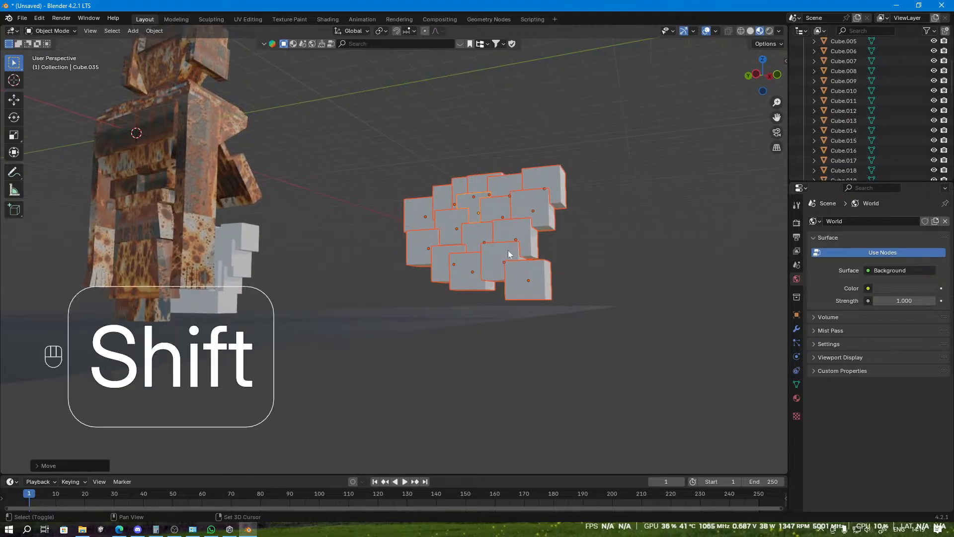
key(shift+d)
click(469, 303)
middle_drag(535, 300, 576, 329)
middle_drag(470, 267, 369, 260)
key(shift+d)
click(538, 239)
Step: Duplicate another cluster into the gap between the two cube walls and rotate it to a tilted angle
key(shift+d)
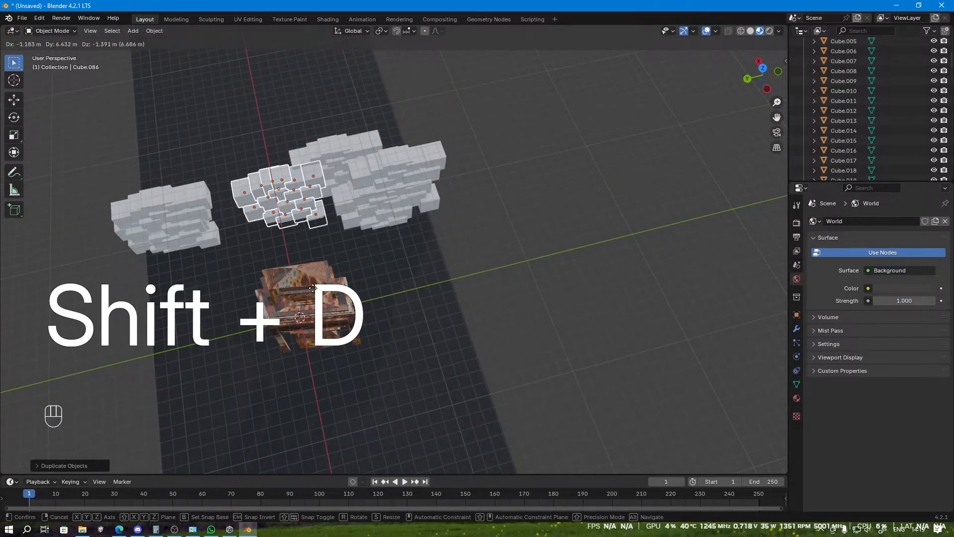
click(310, 298)
middle_drag(310, 298, 271, 277)
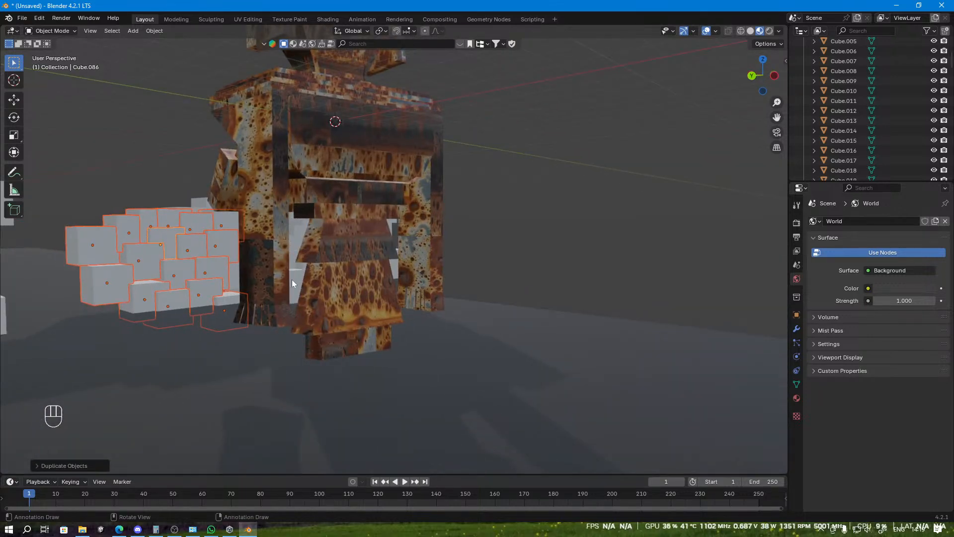
key(r)
click(233, 242)
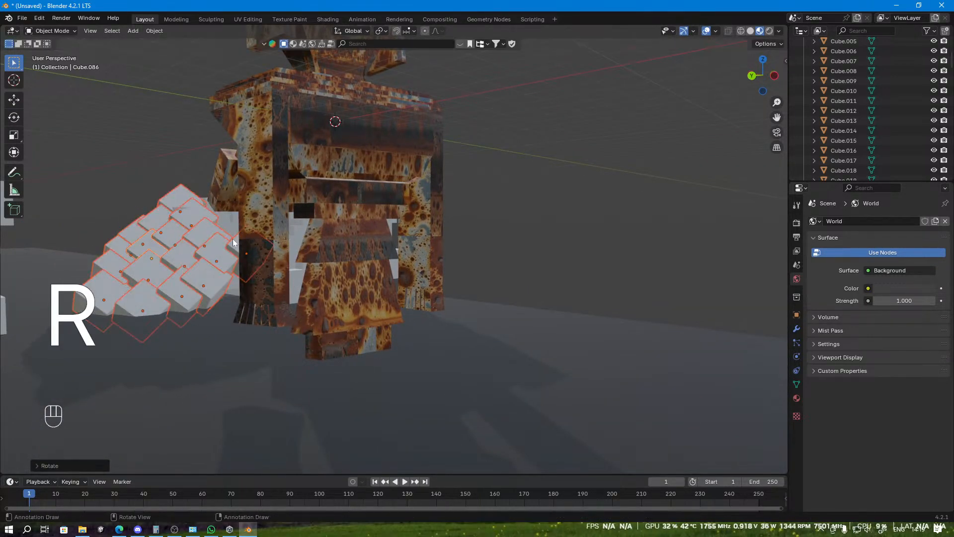
shift+middle_drag(233, 242, 319, 243)
Step: Duplicate the tilted cluster twice, spreading the copies around the gap between the walls
key(shift+d)
click(145, 272)
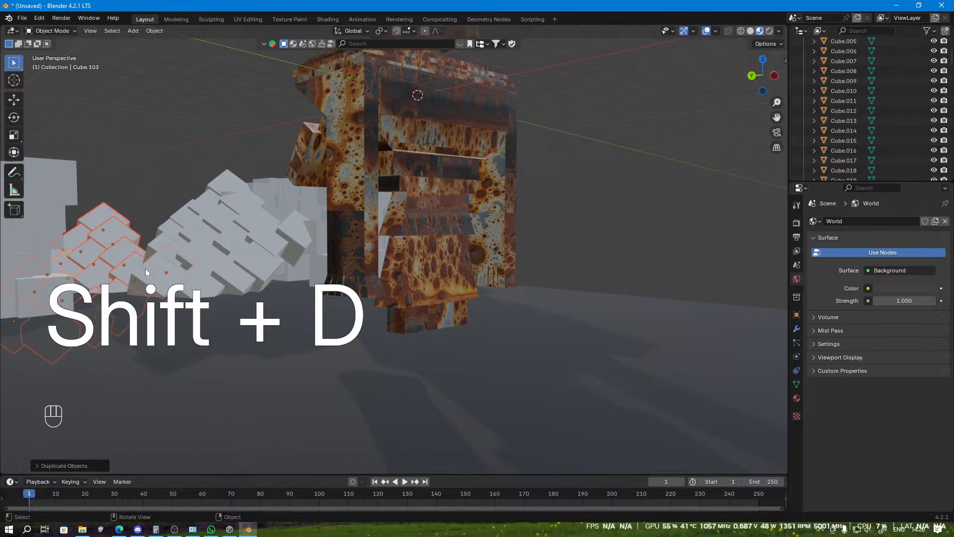
middle_drag(162, 267, 297, 265)
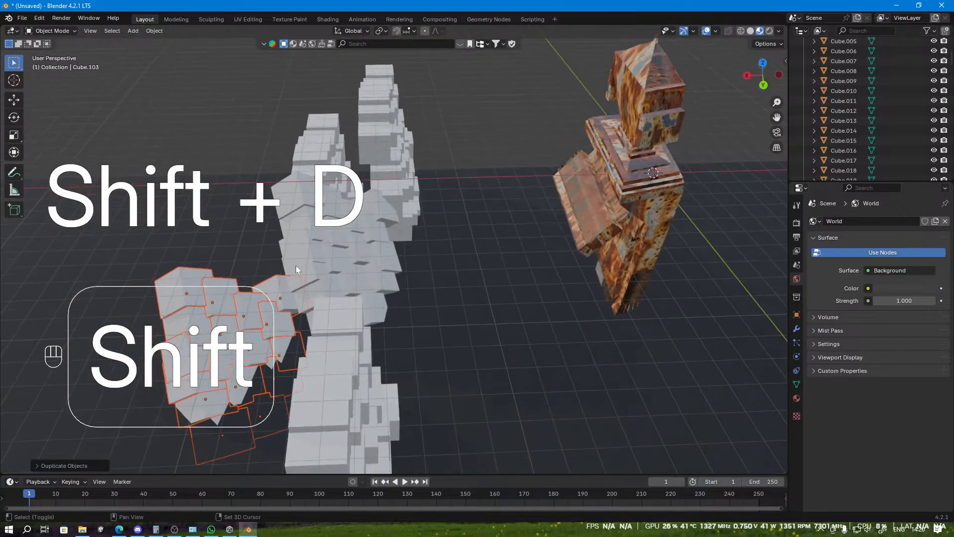
key(shift+d)
click(361, 264)
Step: Duplicate the tilted cluster two more times, placing the copies against the positive-Y wall and in front of it
middle_drag(415, 294, 277, 268)
key(shift+d)
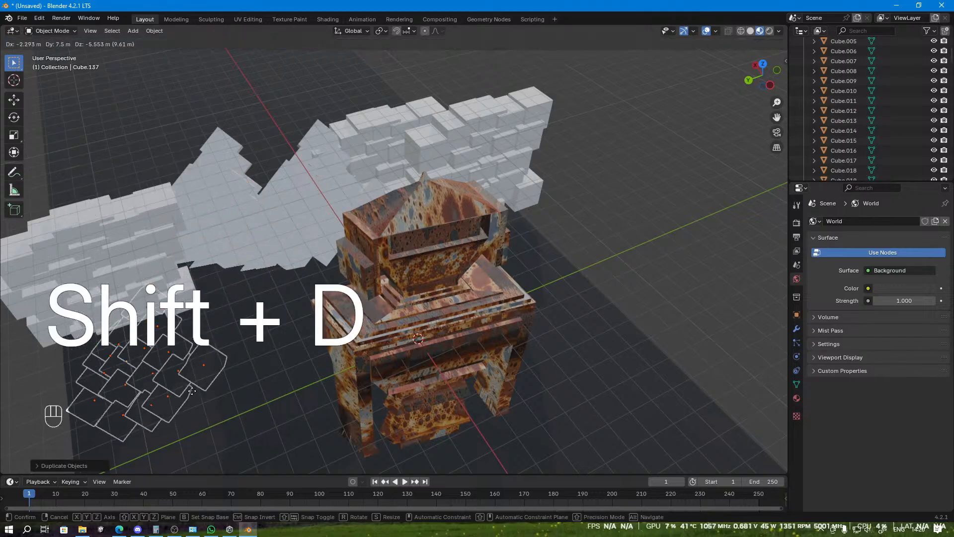
click(187, 277)
middle_drag(187, 281, 263, 284)
scroll(298, 293, down, 2)
shift+middle_drag(321, 313, 309, 272)
key(shift+d)
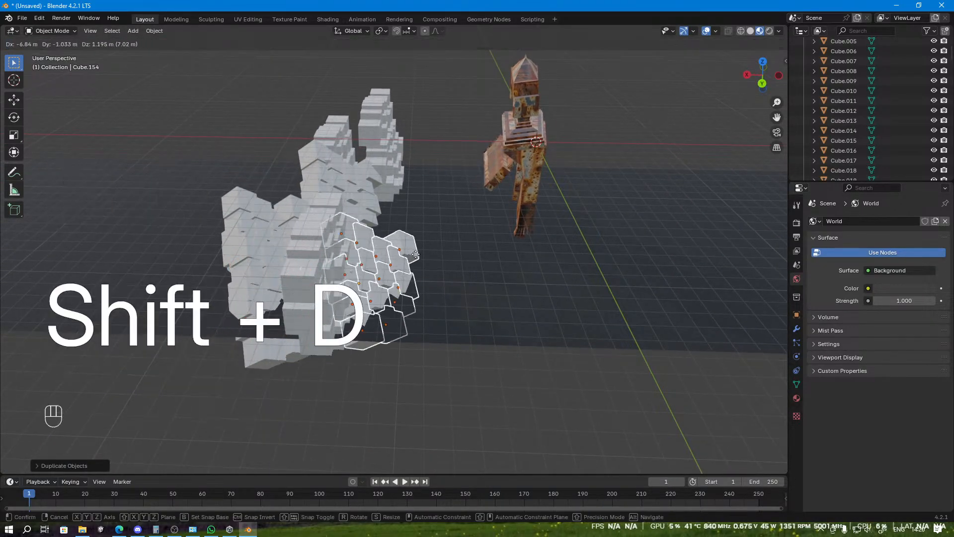
click(415, 244)
Step: Add two more copies of the tilted cluster, extending the rubble pile toward the middle of the road
middle_drag(414, 244, 414, 258)
key(shift+d)
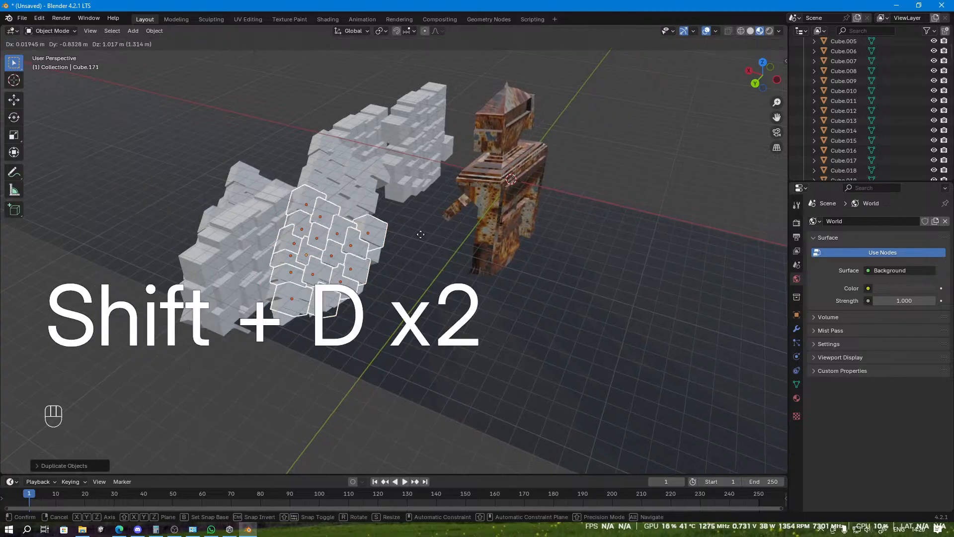
click(467, 218)
middle_drag(467, 219, 389, 251)
key(shift)
click(435, 266)
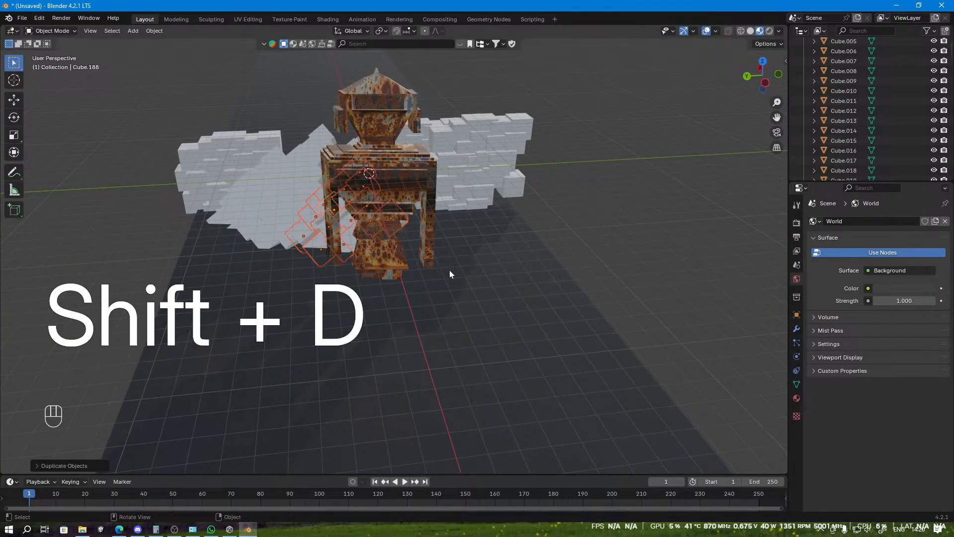
middle_drag(450, 270, 404, 257)
Step: Duplicate a cluster toward the negative-Y wall and rotate the copy to a different tilt
key(shift+d)
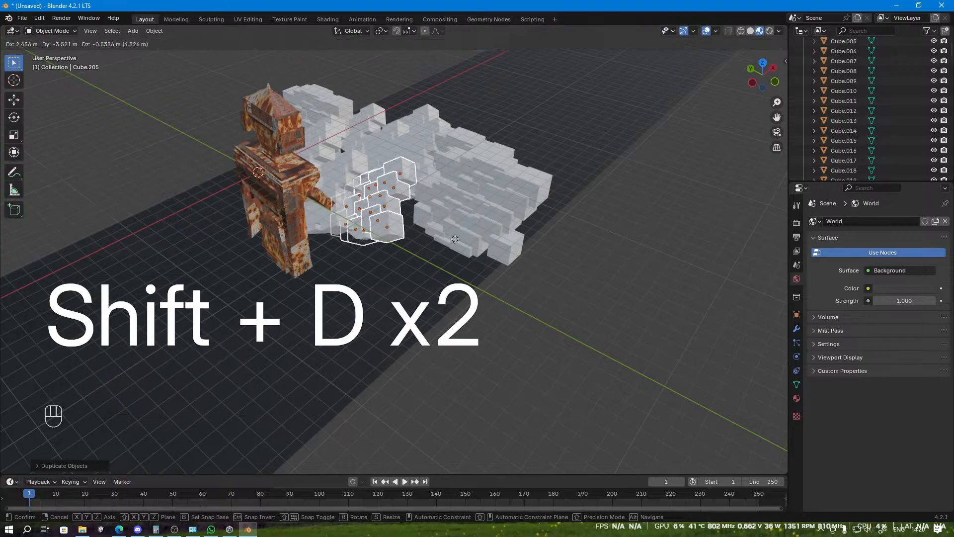
key(r)
click(392, 279)
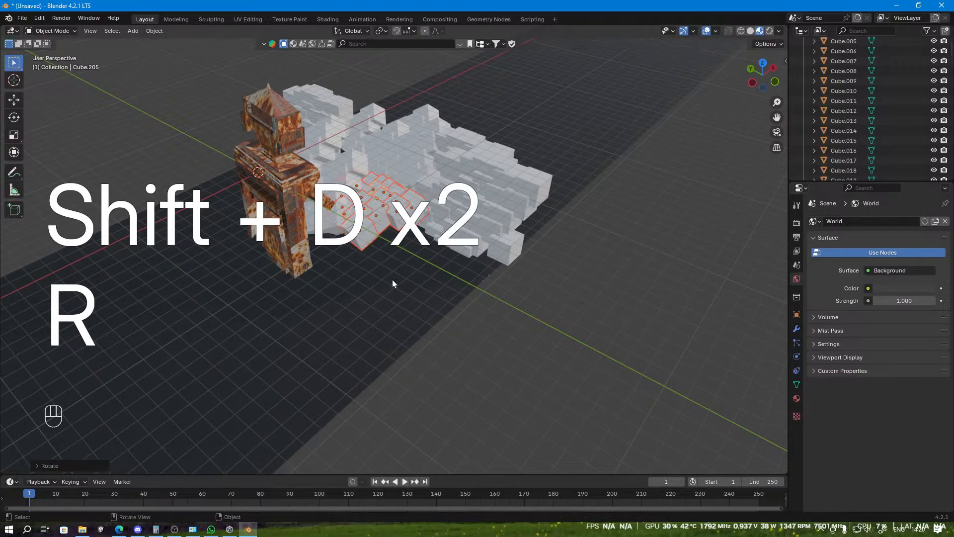
Step: Duplicate the newly rotated cluster twice, stacking the copies along the lower front of the rubble pile
key(shift+d)
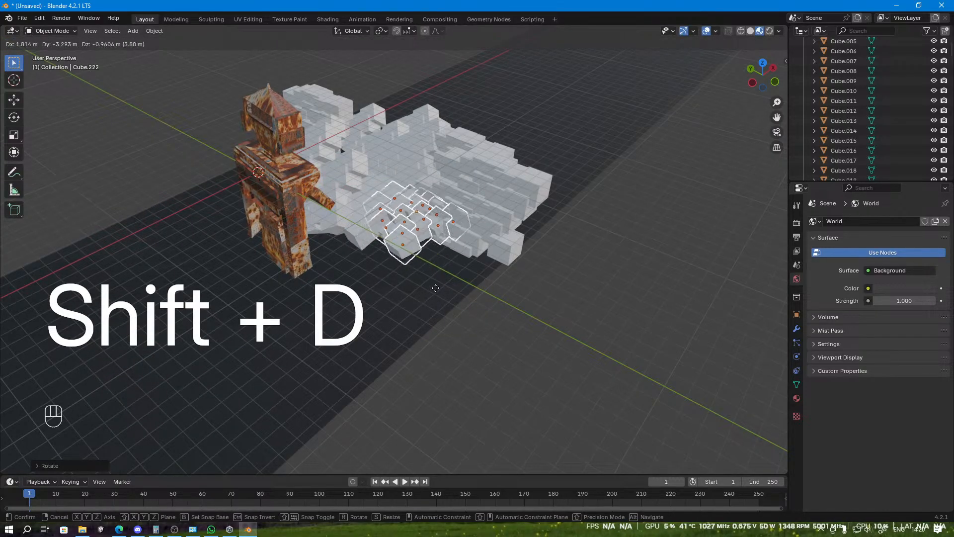
click(417, 294)
key(shift+d)
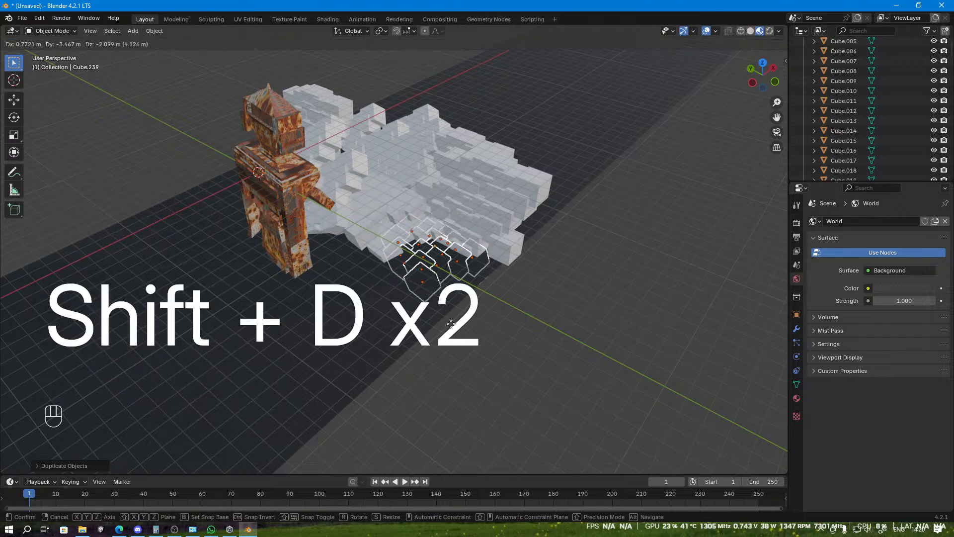
click(422, 281)
middle_drag(422, 281, 227, 290)
Step: Place one more duplicate of the cluster in front of the negative-Y cube wall, beside the robot
scroll(347, 281, up, 2)
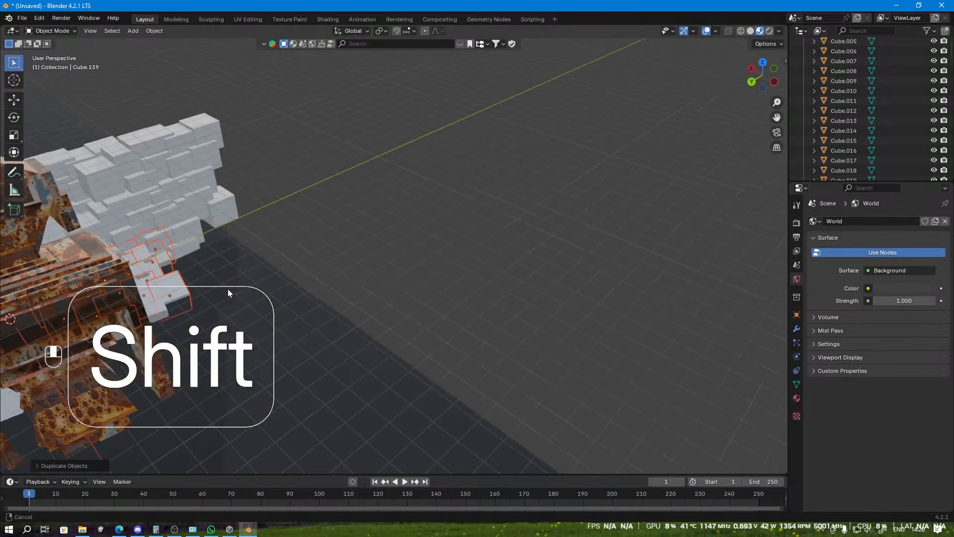
middle_drag(303, 279, 474, 267)
key(shift+d)
click(320, 273)
scroll(295, 269, down, 2)
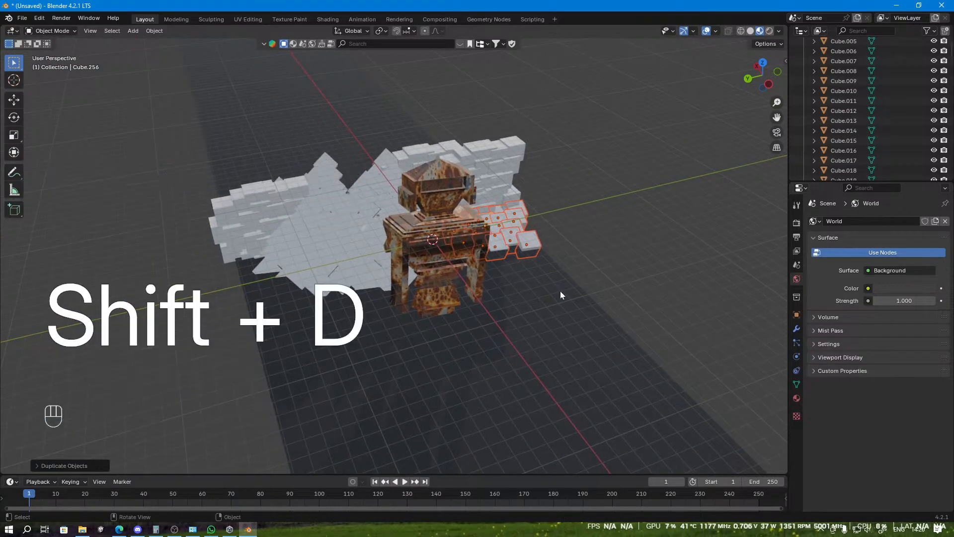
Step: Apply the existing ROBOT material to the active cube of the cluster beside the robot
middle_drag(559, 290, 374, 281)
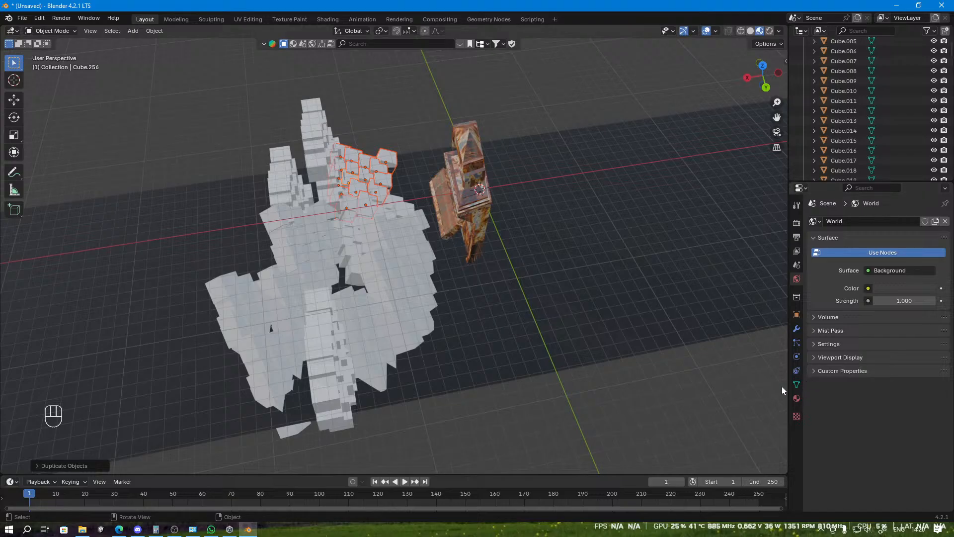
click(796, 399)
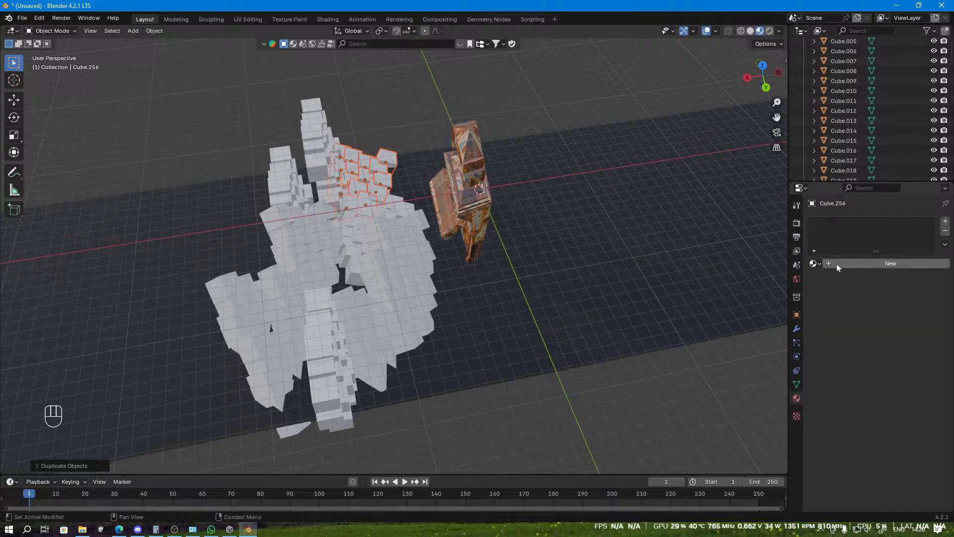
click(814, 264)
click(835, 293)
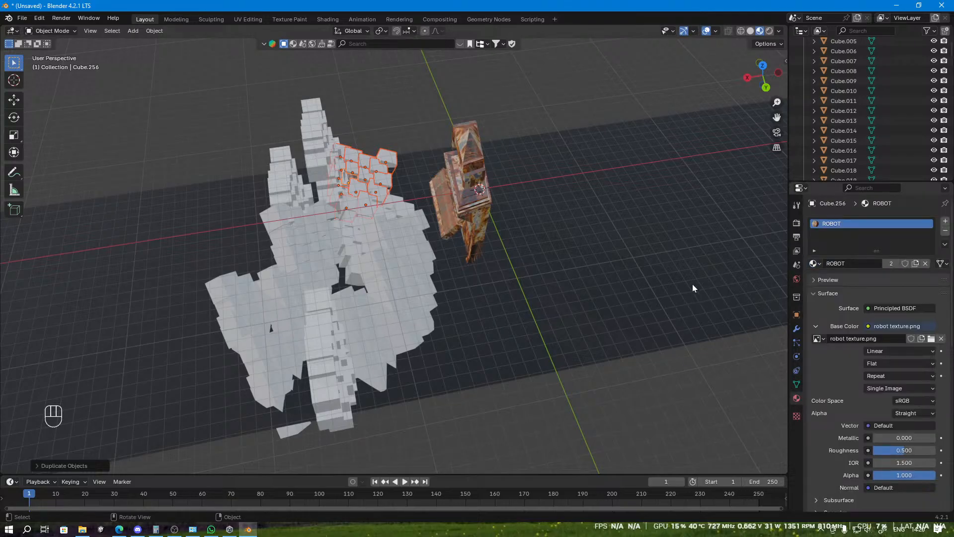
Step: Examine which cubes of the selected cluster carry the rust texture and look through the scene's object list
middle_drag(693, 285, 600, 293)
scroll(592, 266, up, 5)
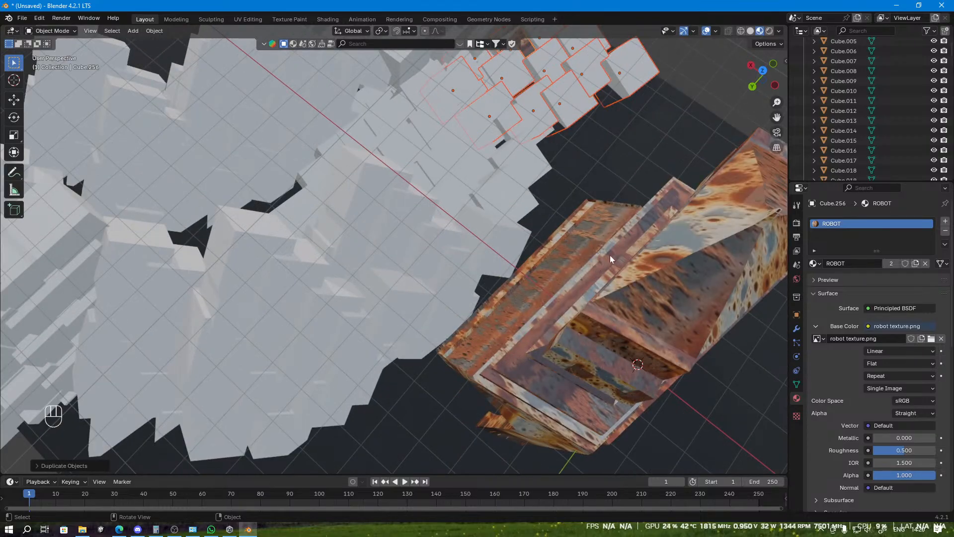
scroll(609, 255, down, 3)
scroll(903, 154, down, 15)
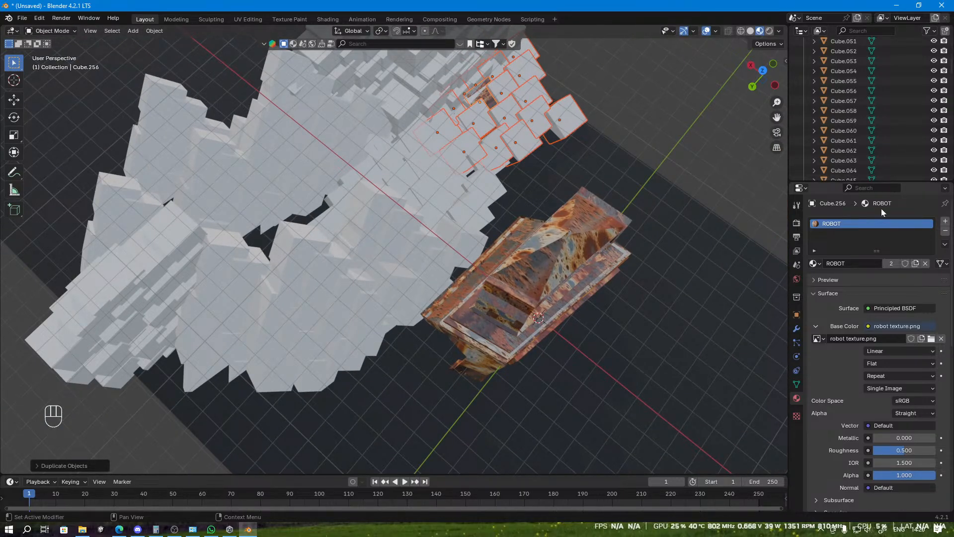
scroll(908, 119, up, 9)
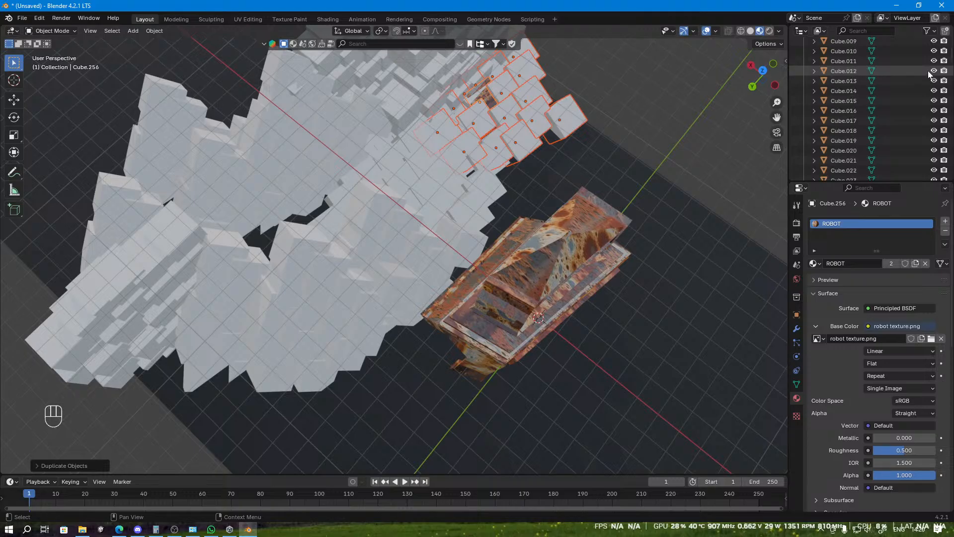
scroll(586, 136, down, 3)
middle_drag(598, 132, 526, 158)
scroll(586, 137, up, 3)
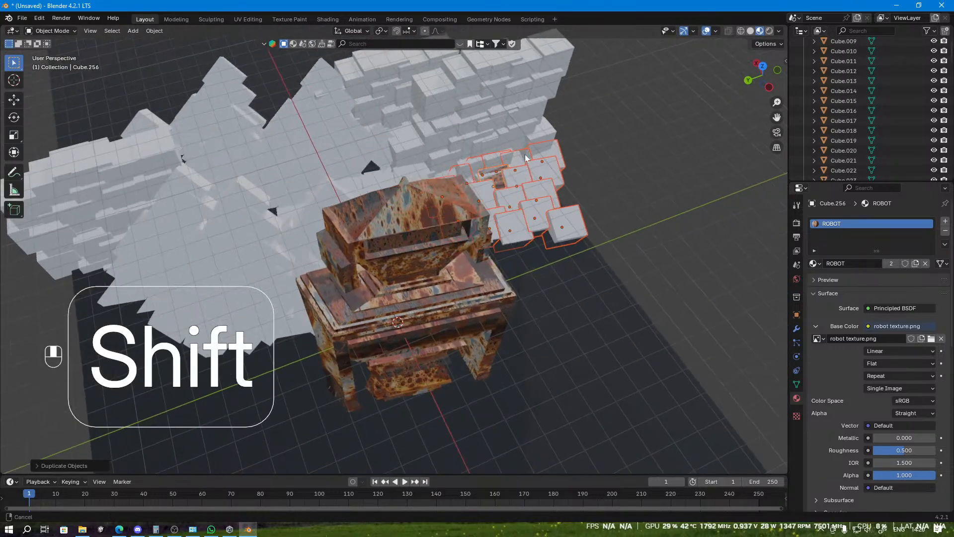
scroll(526, 158, up, 6)
scroll(525, 158, down, 5)
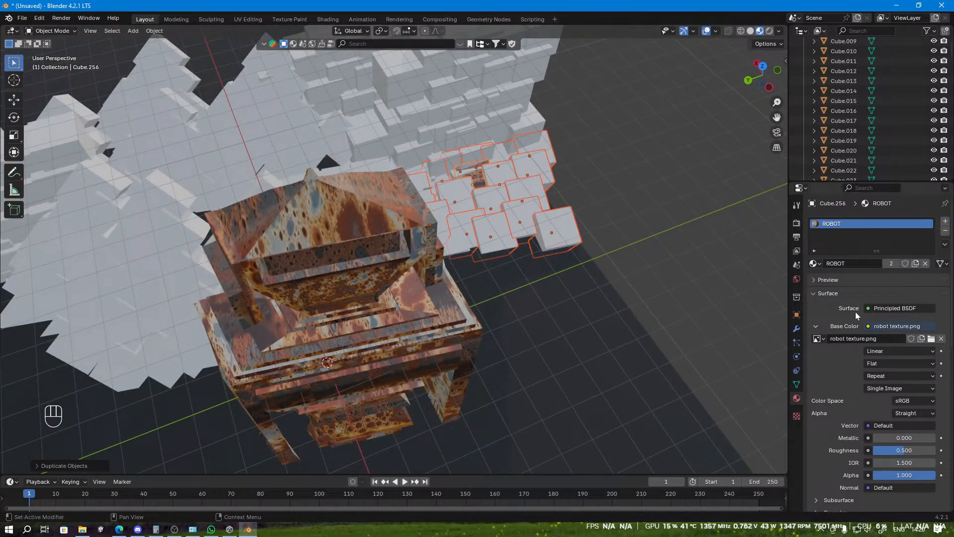
right_click(509, 199)
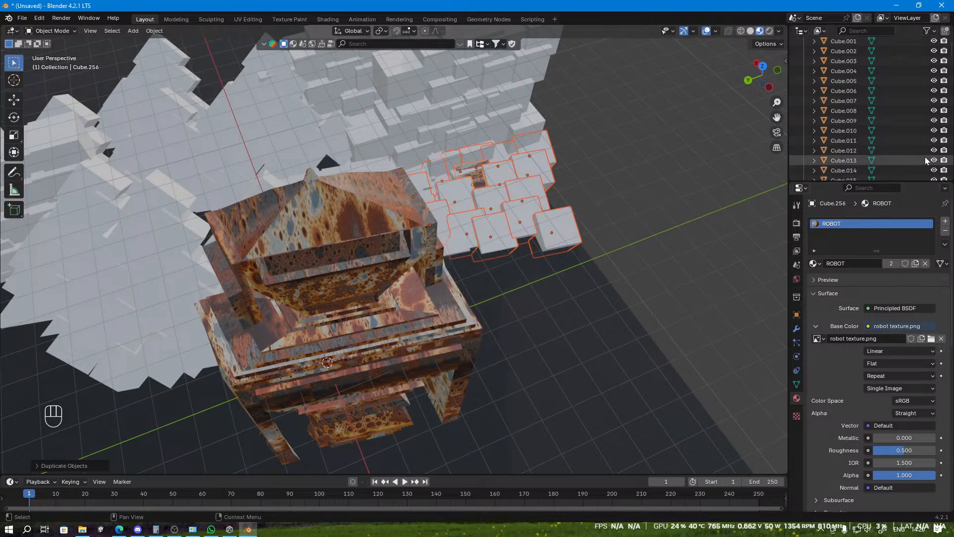
Step: Select all the rubble cubes from Cube.001 through Cube.272
scroll(926, 157, up, 5)
click(860, 73)
scroll(884, 152, down, 12)
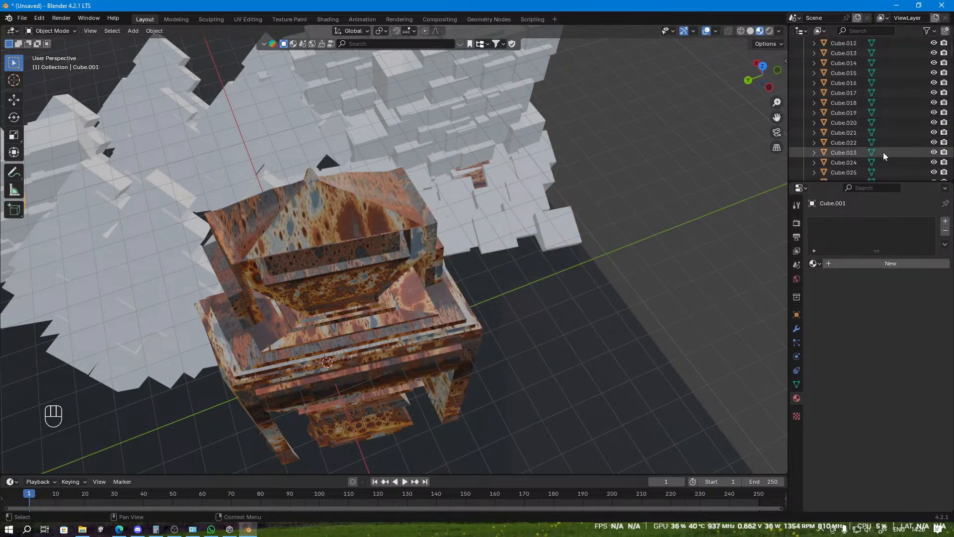
drag(950, 62, 953, 187)
shift+click(841, 162)
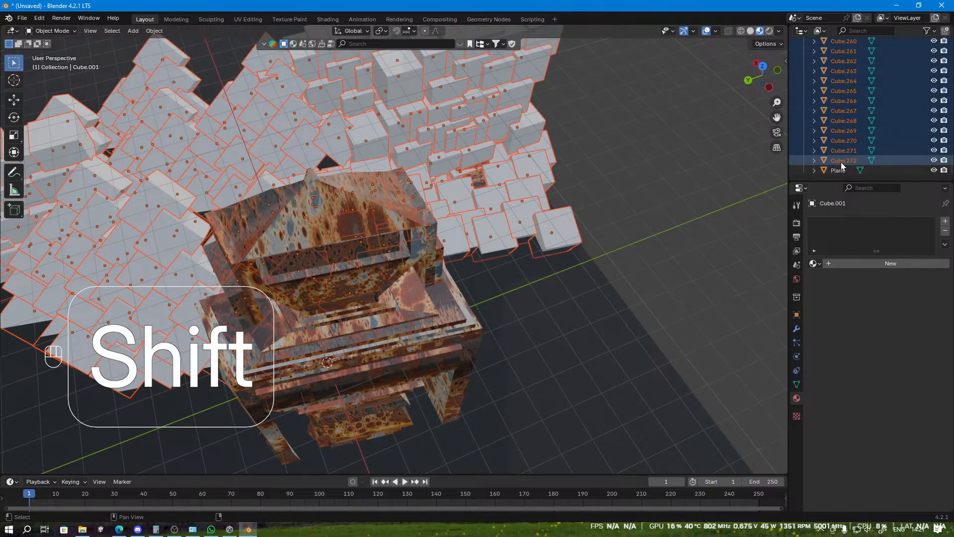
Step: Enter Edit Mode on the selected cubes, give the active Cube.001 the ROBOT material, assign it, and deselect the geometry
key(Tab)
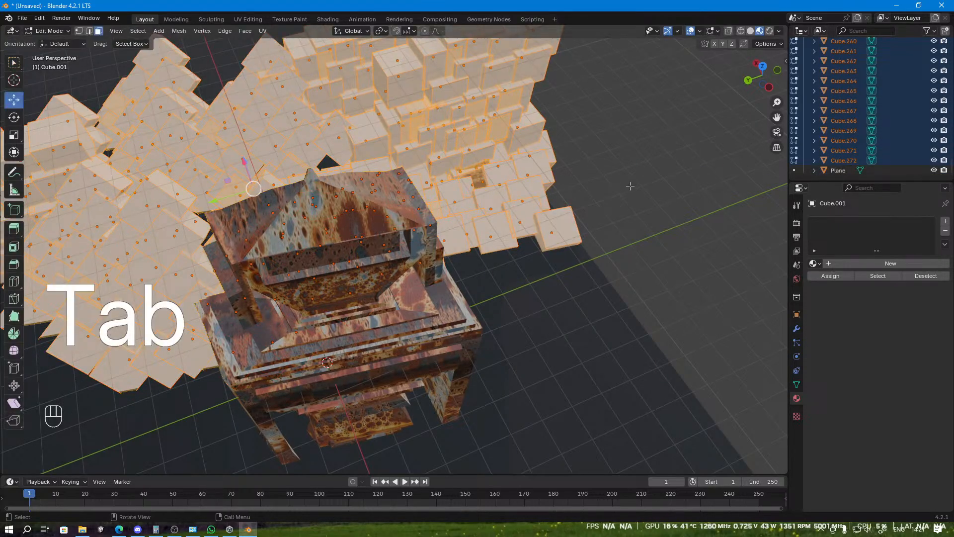
click(821, 264)
click(832, 297)
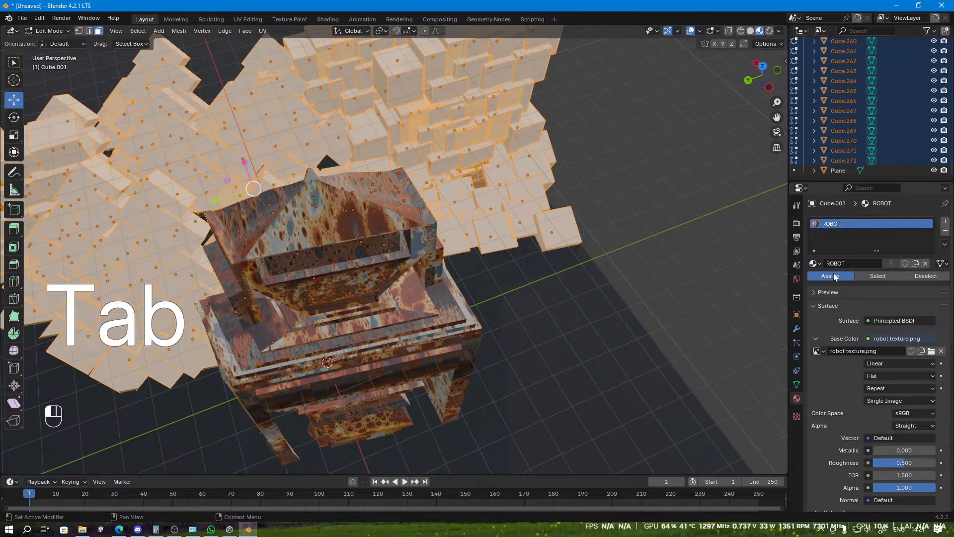
click(835, 277)
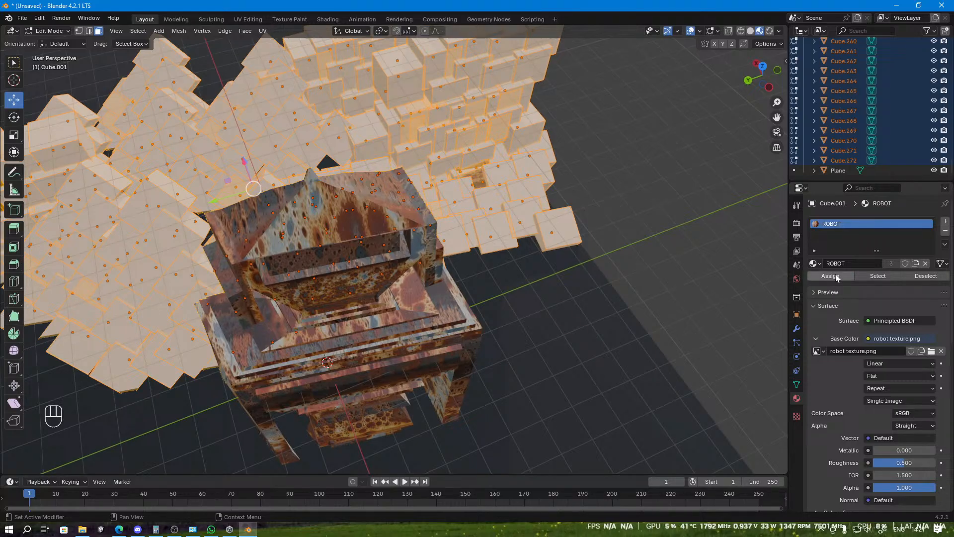
click(685, 231)
Step: Give Cube.272 the existing ROBOT material and return to Object Mode
middle_drag(666, 211, 633, 187)
click(841, 160)
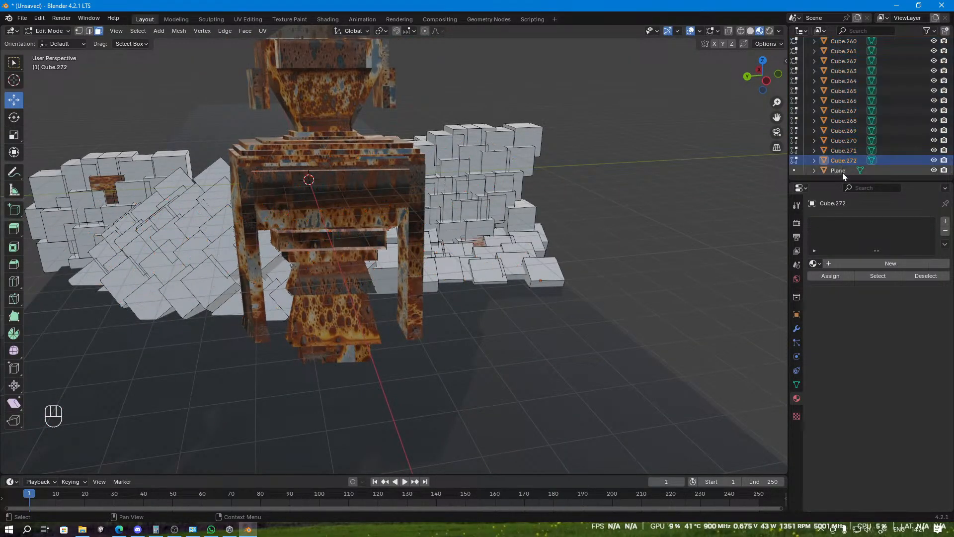
click(813, 263)
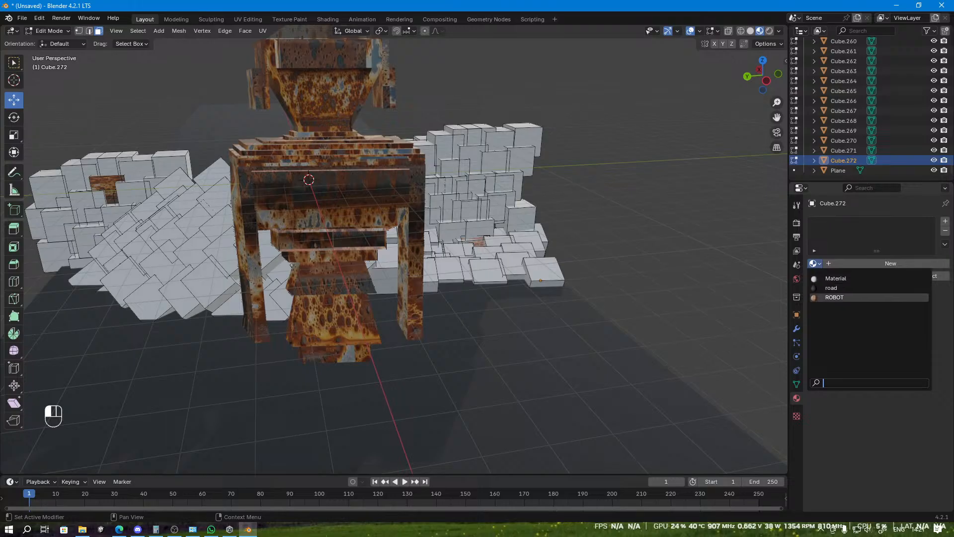
click(834, 297)
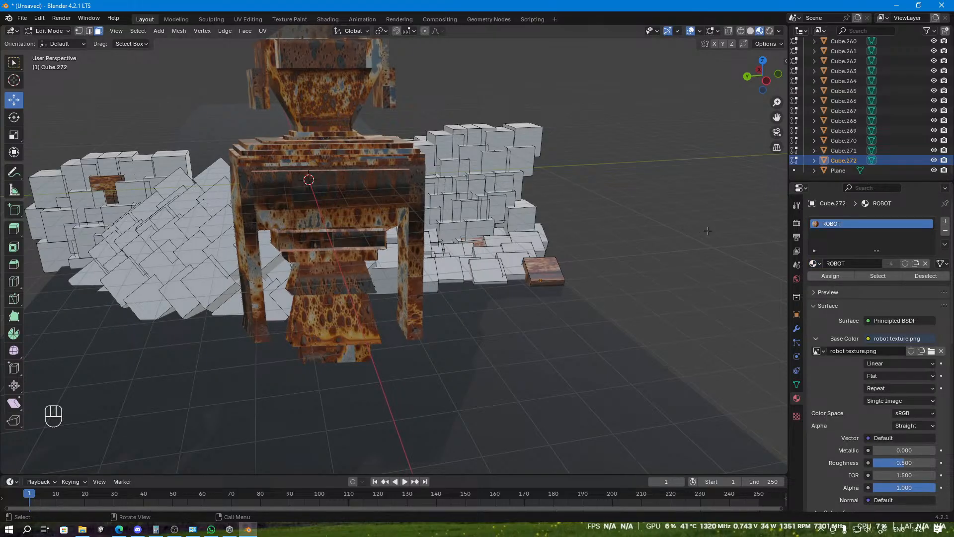
key(Tab)
Step: Check the Golden Bay HDRI page and its downloads in the browser, return to Blender, and clear the selection
middle_drag(685, 231, 618, 239)
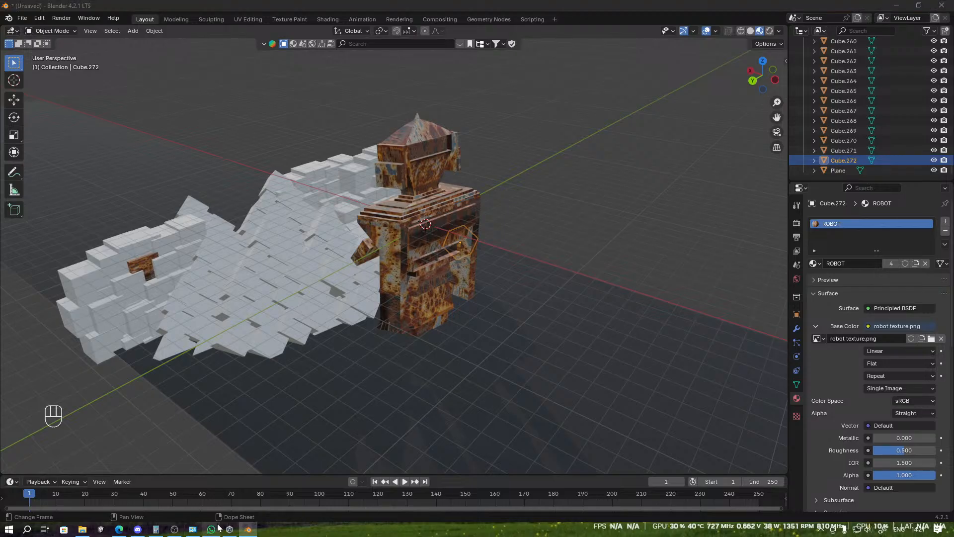
click(120, 529)
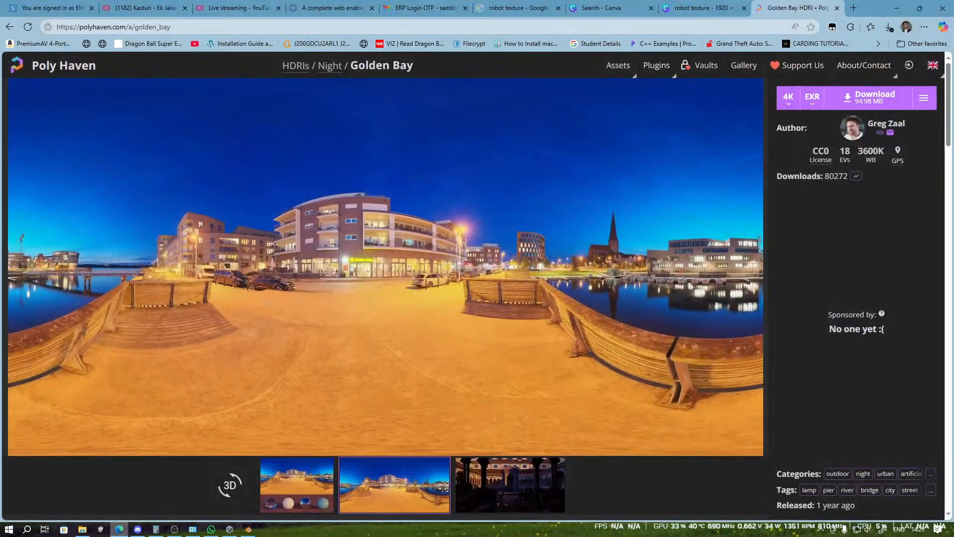
click(889, 27)
click(897, 8)
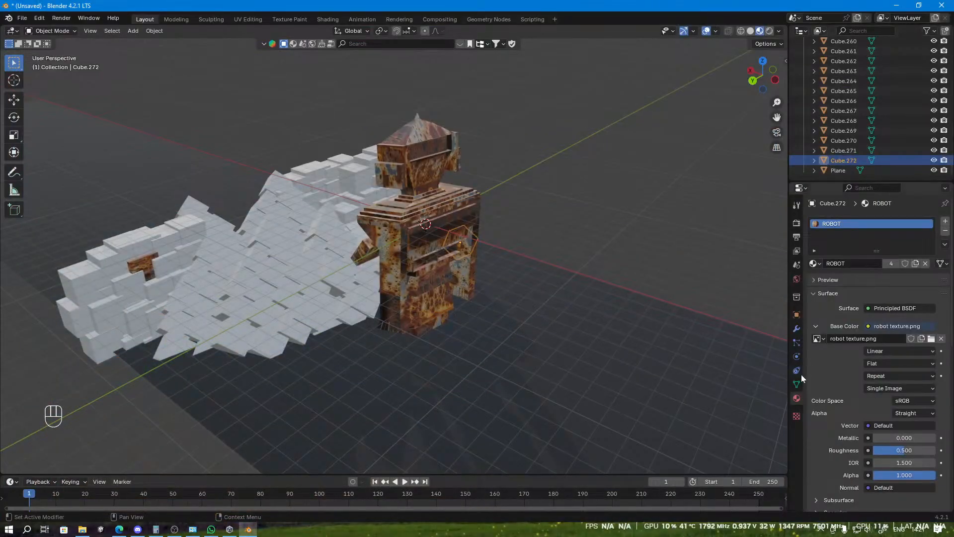
click(580, 188)
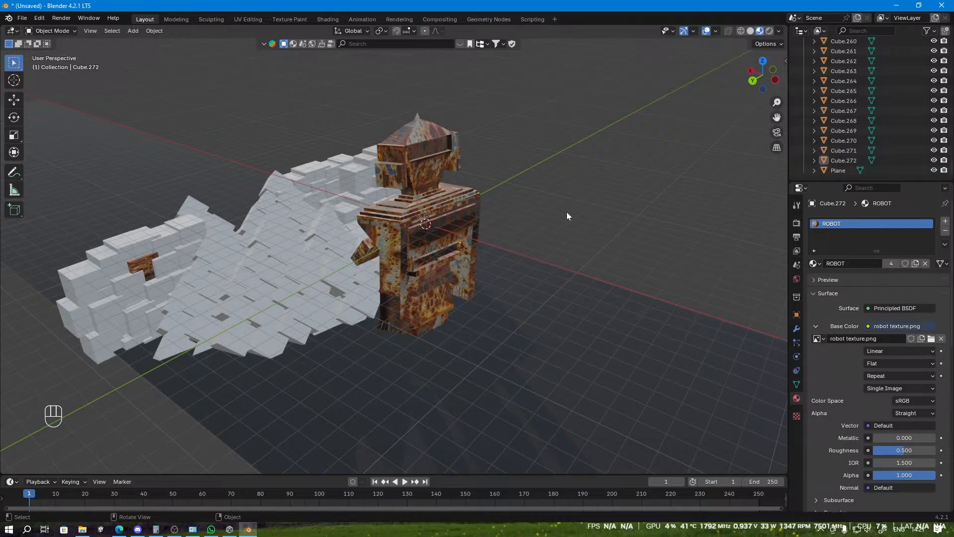
Step: Load golden_bay_4k.exr from Downloads as an Environment Texture for the world colour and preview the scene with rendered shading
click(796, 280)
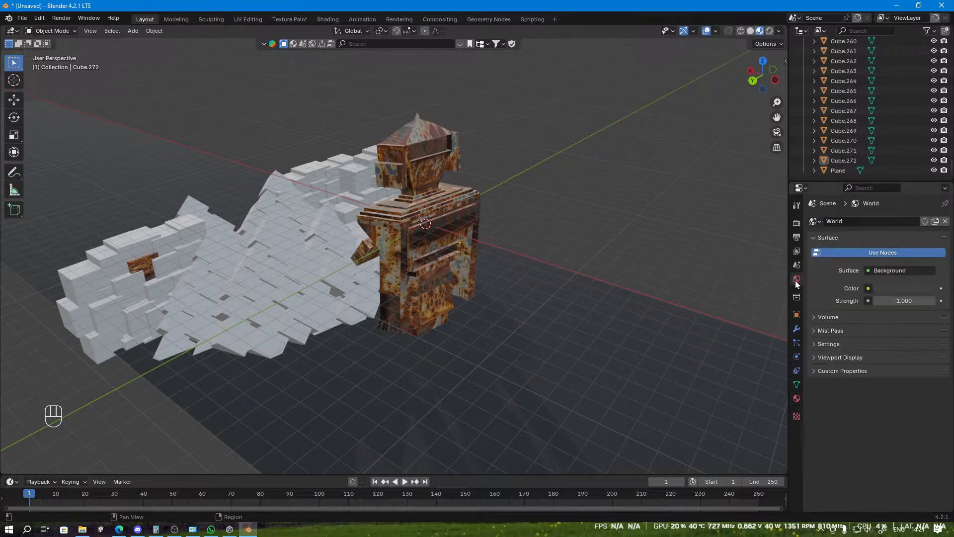
click(868, 289)
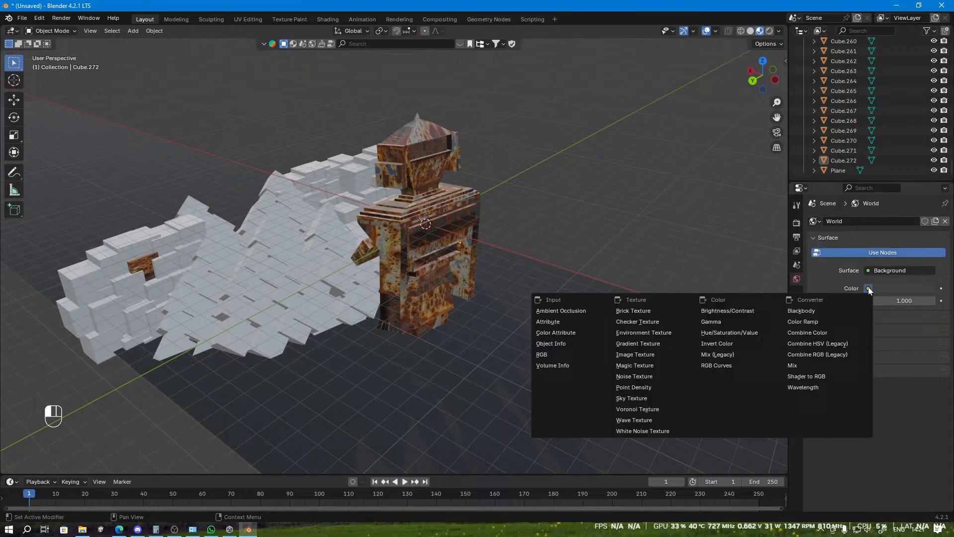
click(650, 333)
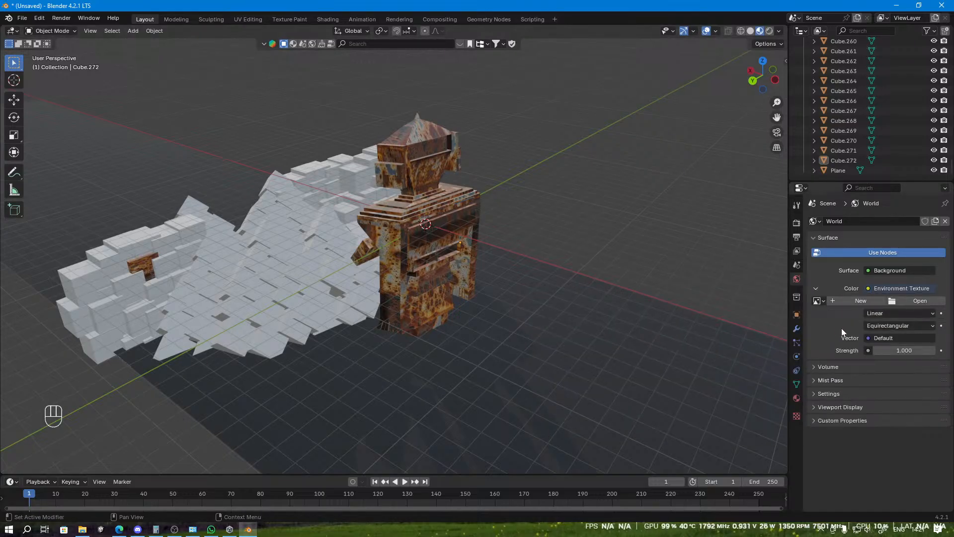
click(818, 301)
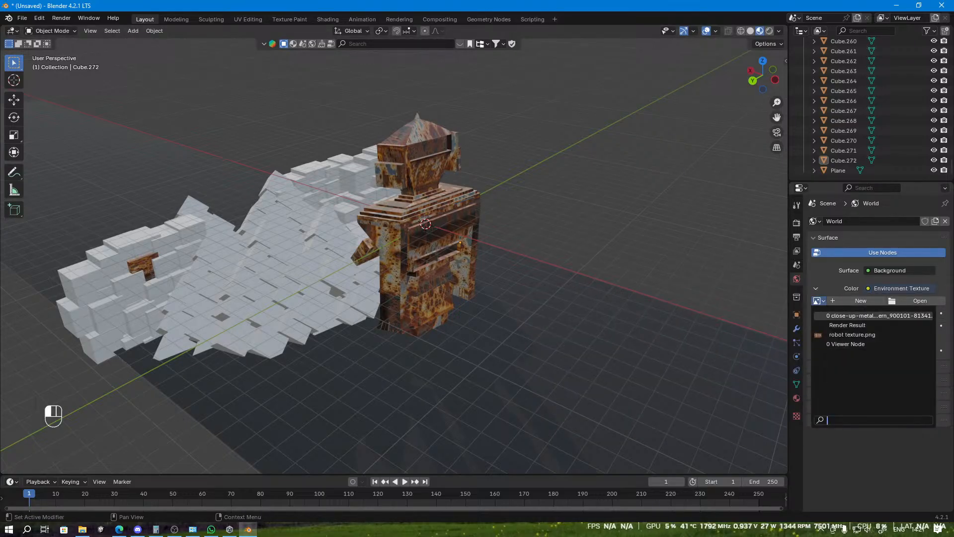
click(923, 300)
click(234, 208)
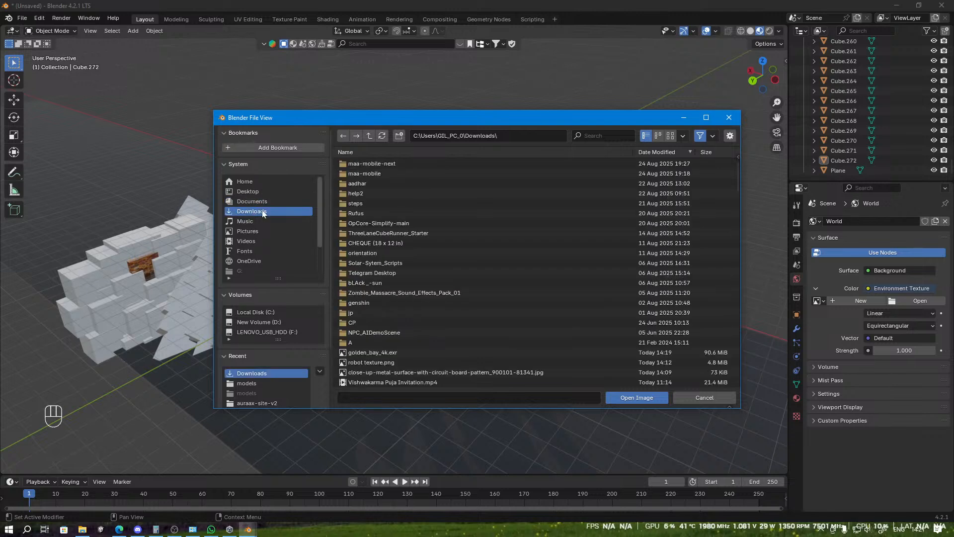
double_click(388, 351)
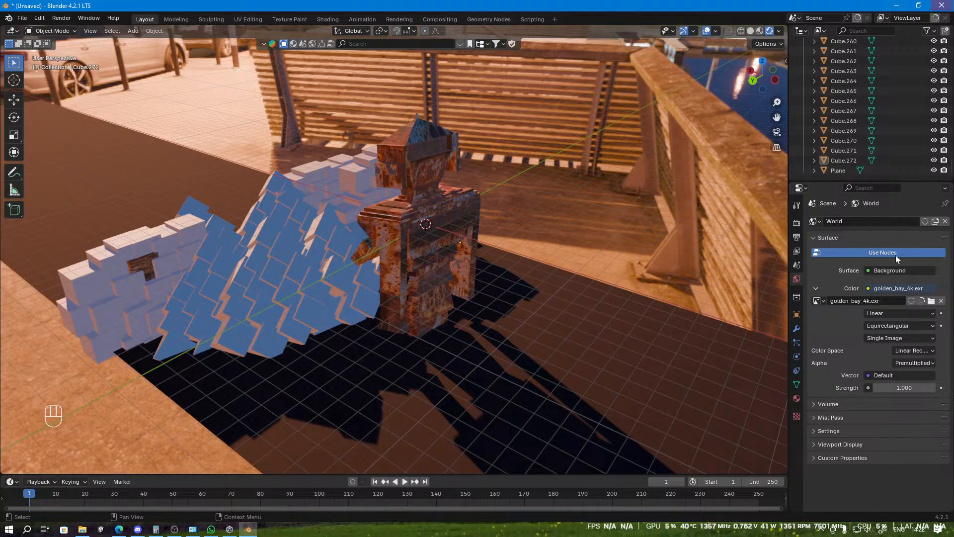
Step: Set the world background strength to 0.2 and check the darkened scene around the robot
middle_drag(583, 235, 532, 227)
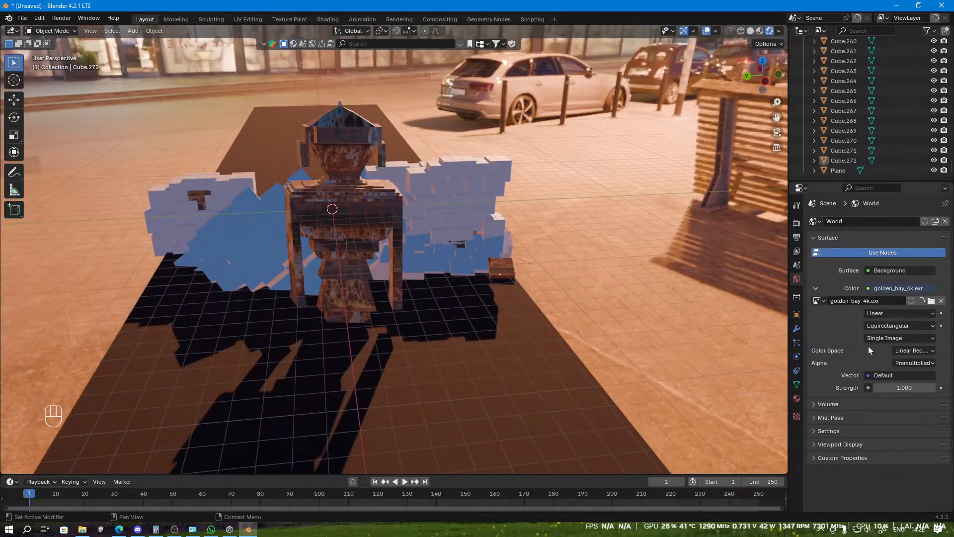
drag(899, 387, 883, 388)
middle_drag(557, 258, 633, 295)
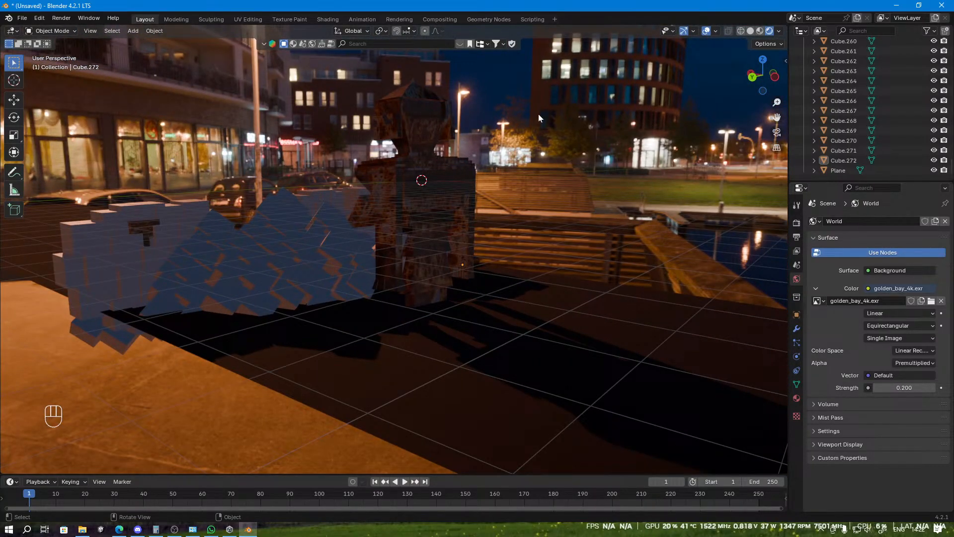
click(778, 31)
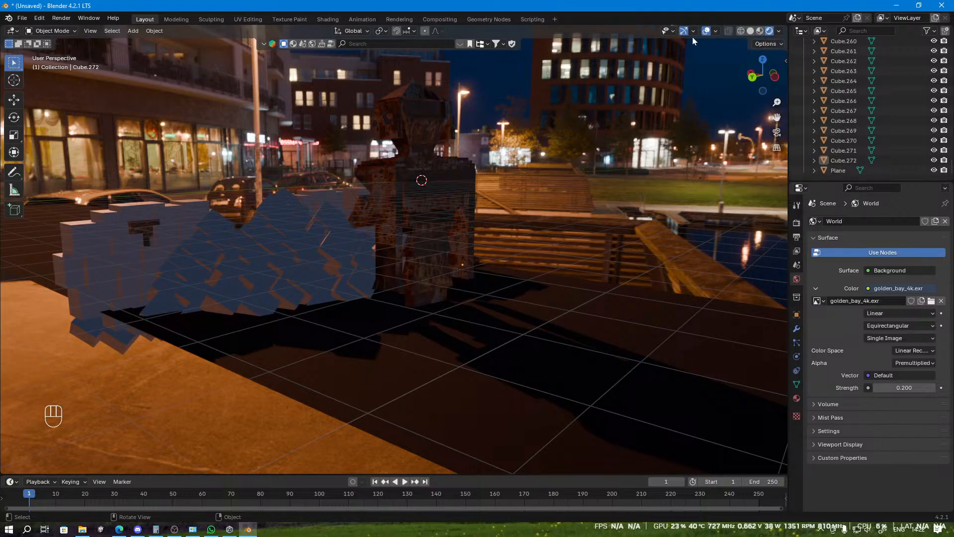
mouse_move(534, 114)
middle_down()
mouse_move(512, 112)
mouse_move(530, 114)
middle_up()
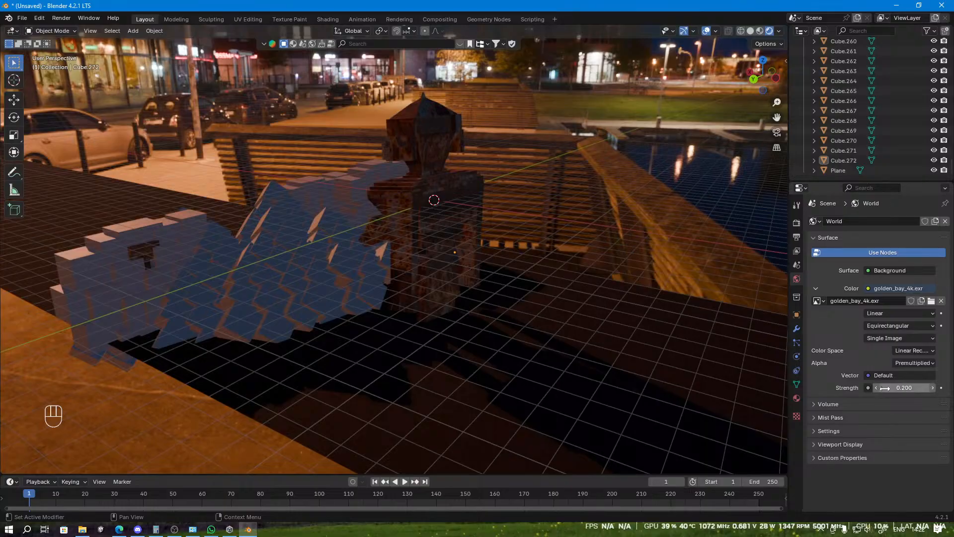
Step: Look through the world's volume shader choices and expand the Mist Pass settings
click(856, 402)
click(886, 419)
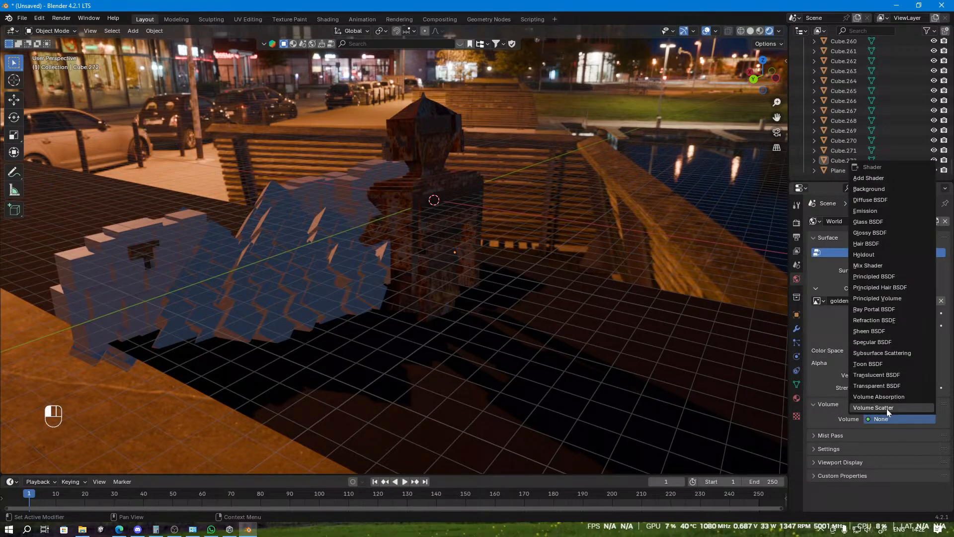
click(855, 435)
scroll(880, 435, down, 1)
Step: Select the robot and rotate it slightly with the Rotate tool
middle_drag(582, 317, 326, 269)
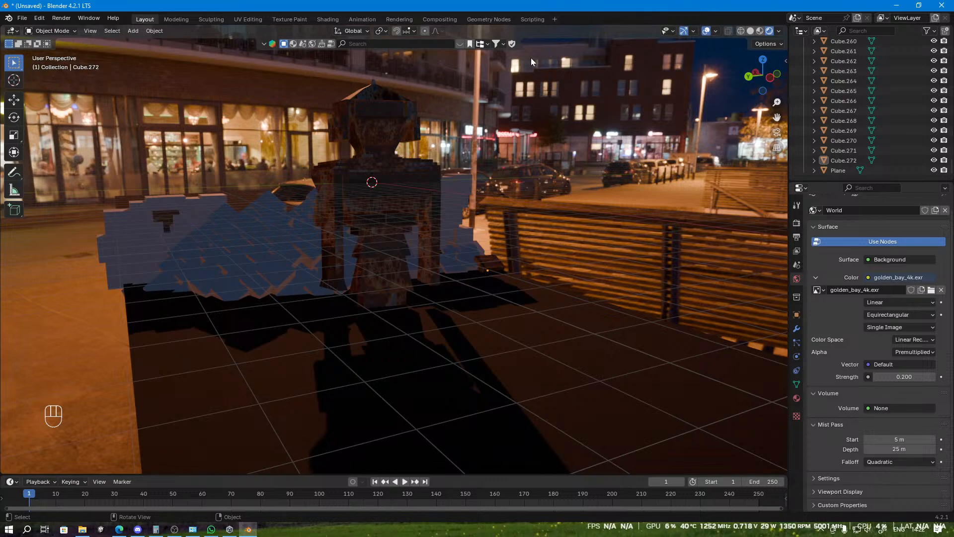
middle_drag(531, 58, 291, 212)
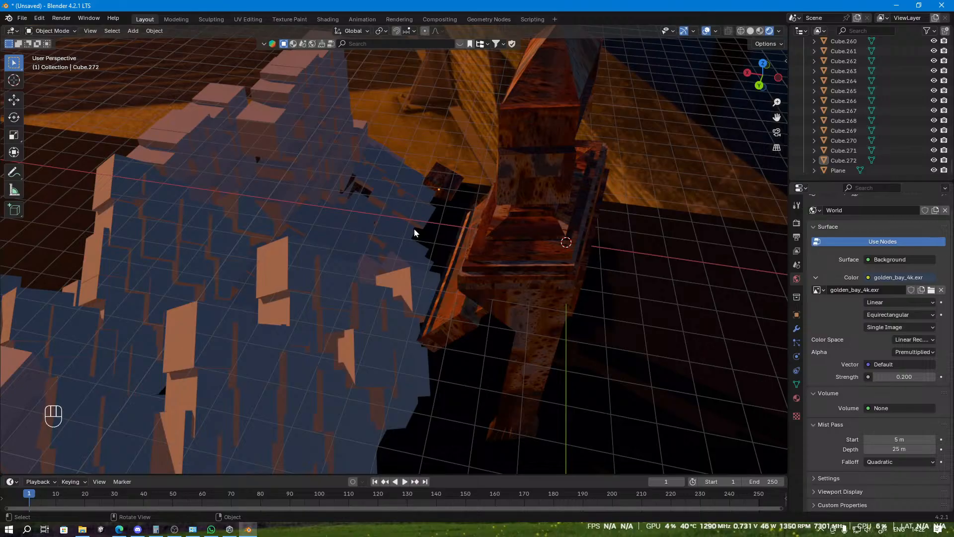
middle_drag(661, 297, 504, 183)
click(438, 168)
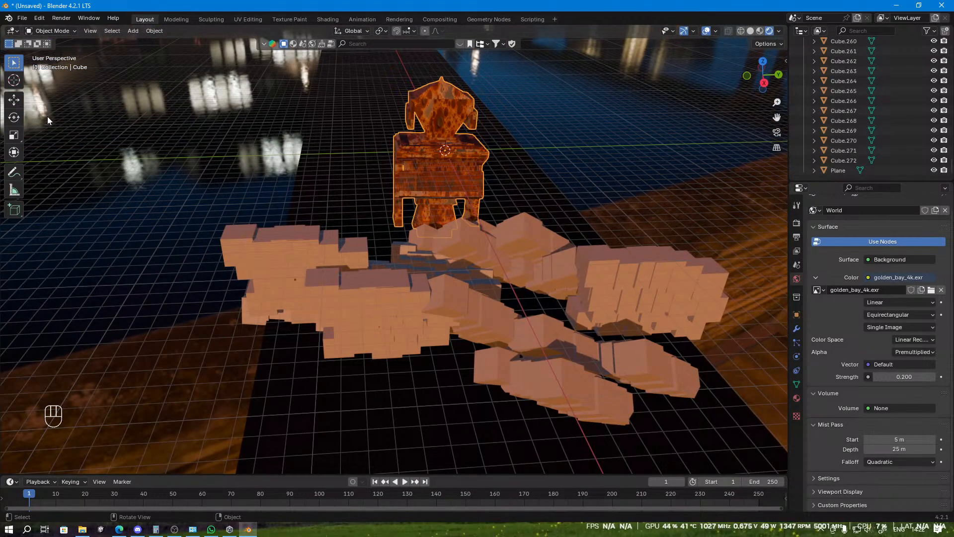
click(10, 118)
mouse_move(451, 165)
mouse_down()
mouse_move(463, 140)
mouse_move(466, 164)
mouse_move(450, 171)
mouse_move(458, 172)
mouse_up()
Step: Assign the existing ROBOT material to Cube.075 and its neighbour Cube.074 in the rubble row in front of the robot
middle_drag(458, 172, 545, 217)
scroll(497, 251, up, 3)
scroll(493, 210, up, 2)
scroll(506, 207, down, 1)
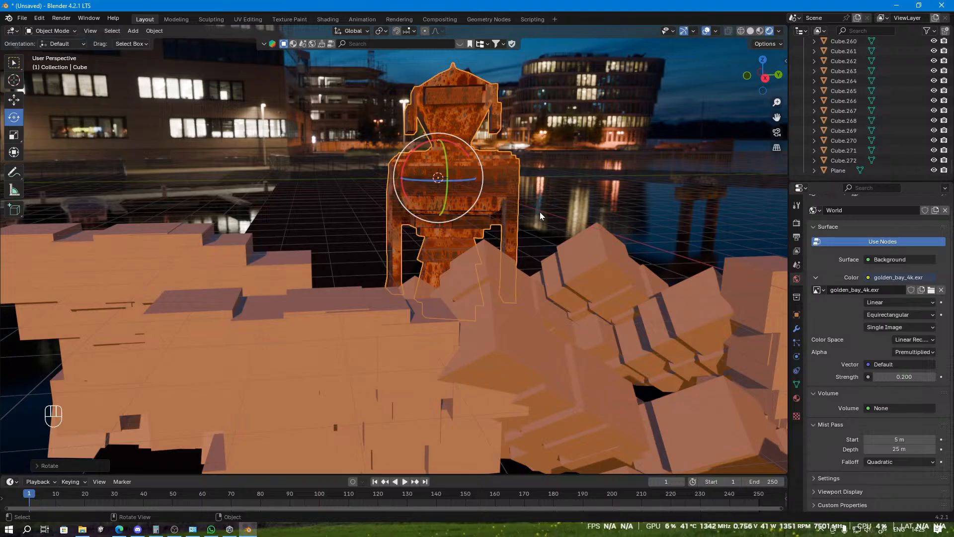
click(381, 332)
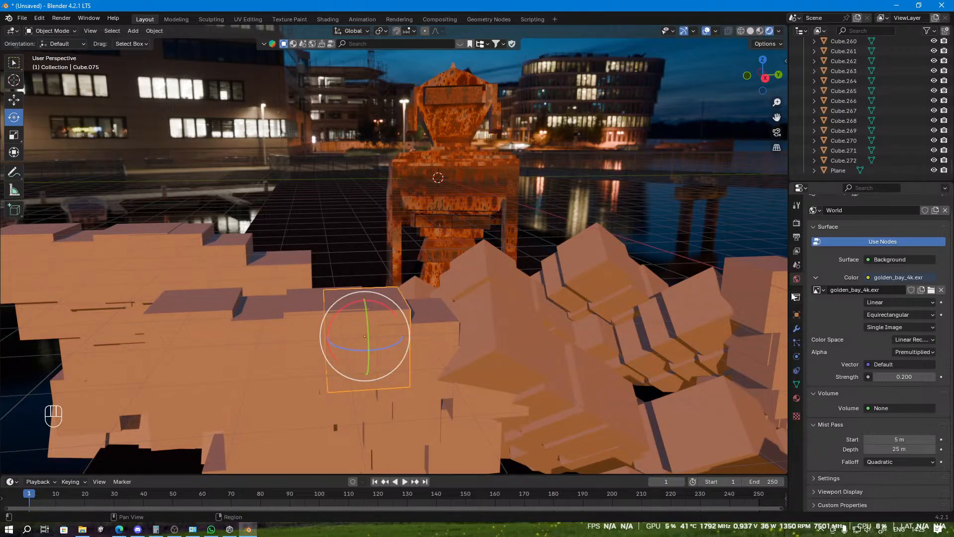
click(798, 399)
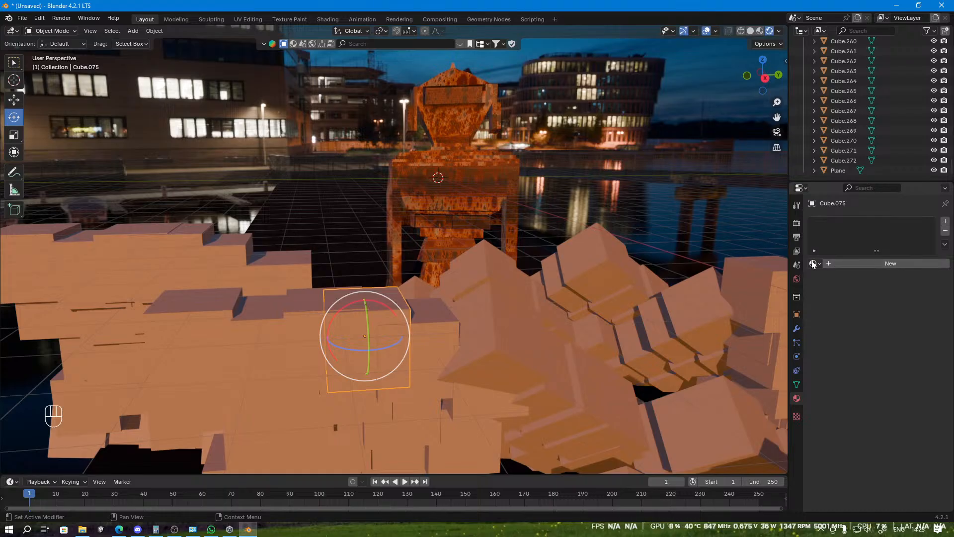
click(813, 263)
click(826, 297)
click(414, 353)
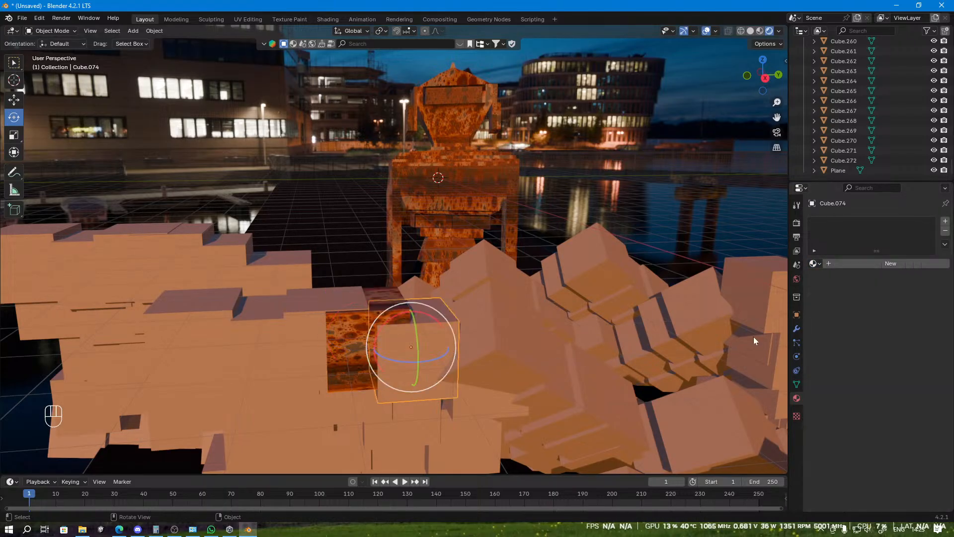
click(814, 263)
click(845, 297)
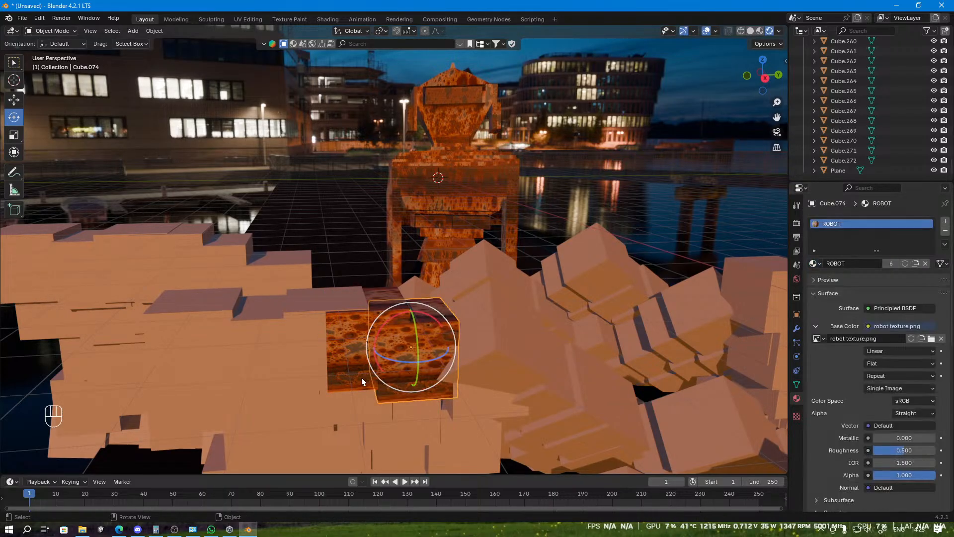
Step: Assign the ROBOT material to rubble cubes Cube.076, Cube.070 and Cube.069 around the already rusted blocks
click(276, 348)
click(814, 264)
click(840, 297)
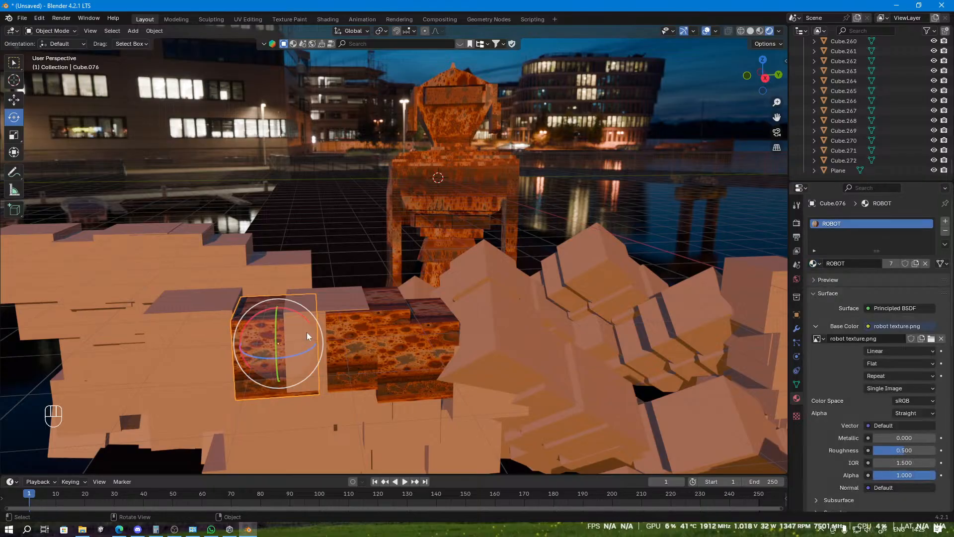
click(345, 303)
click(813, 263)
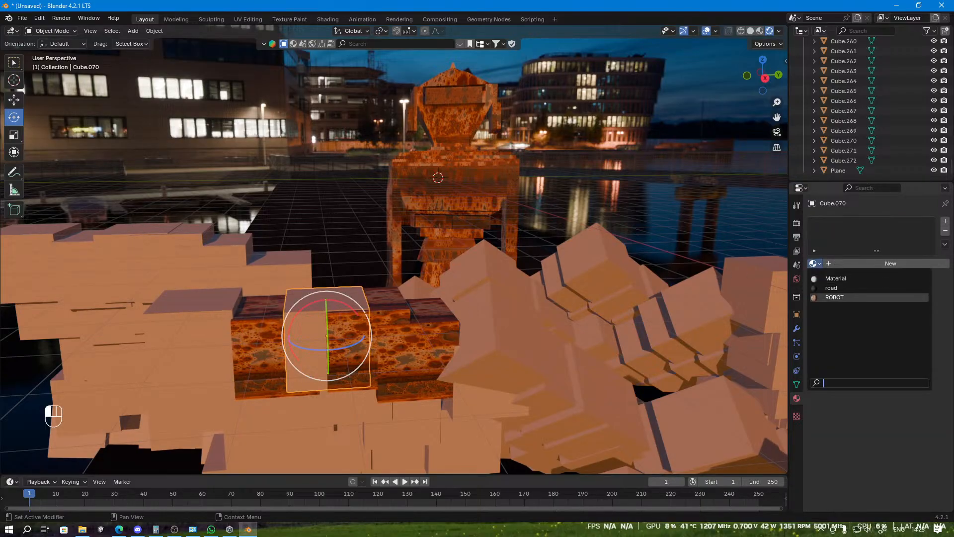
click(841, 297)
click(379, 404)
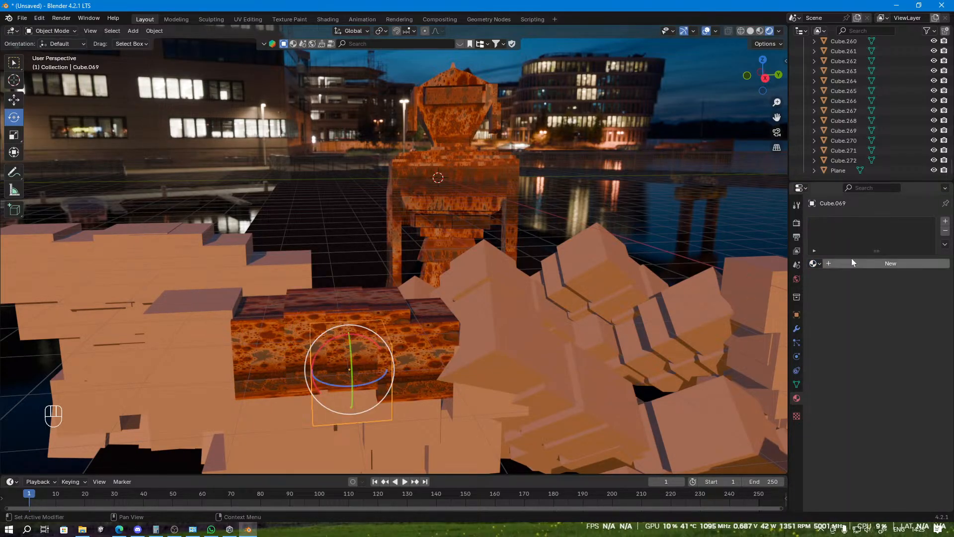
click(813, 263)
click(828, 300)
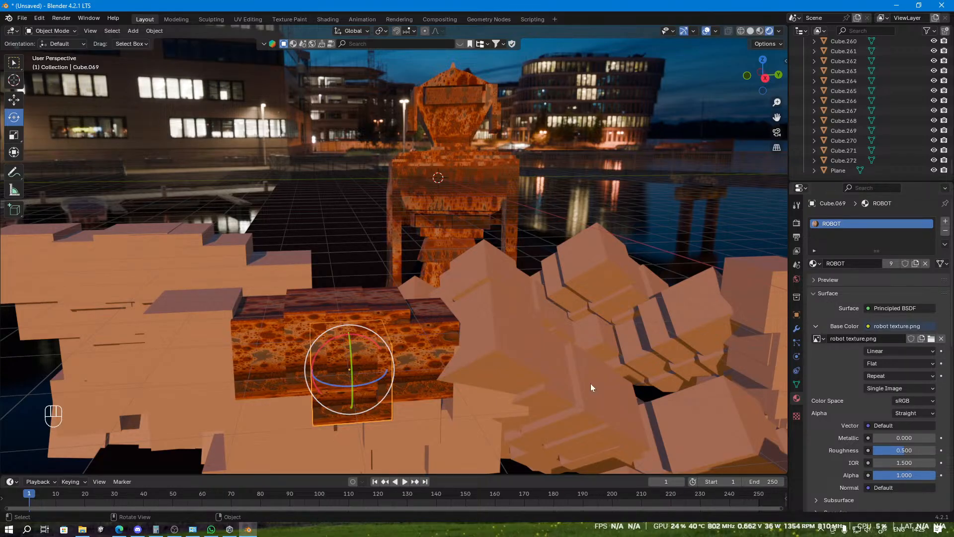
Step: Assign the ROBOT material to the tilted rubble cubes Cube.097 and Cube.199 just in front of the robot
click(590, 384)
click(813, 263)
click(835, 298)
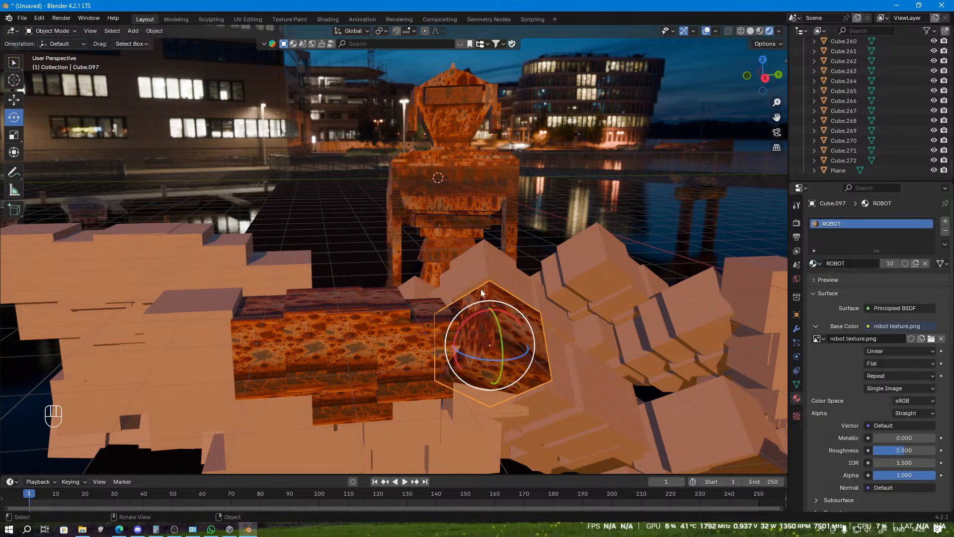
click(483, 271)
click(813, 263)
click(830, 298)
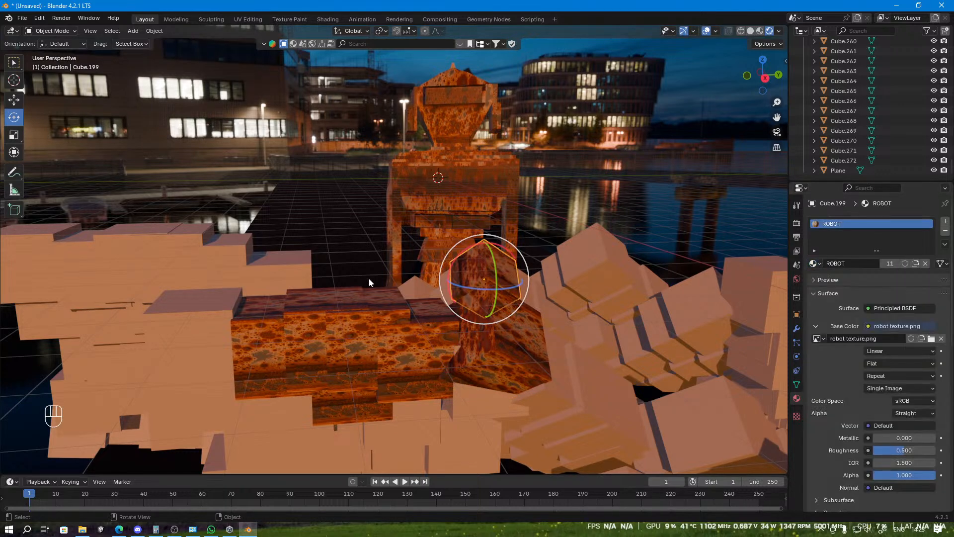
Step: Assign the ROBOT material to Cube.071 below the rusted row and Cube.080 at the row's far end
click(439, 406)
click(813, 263)
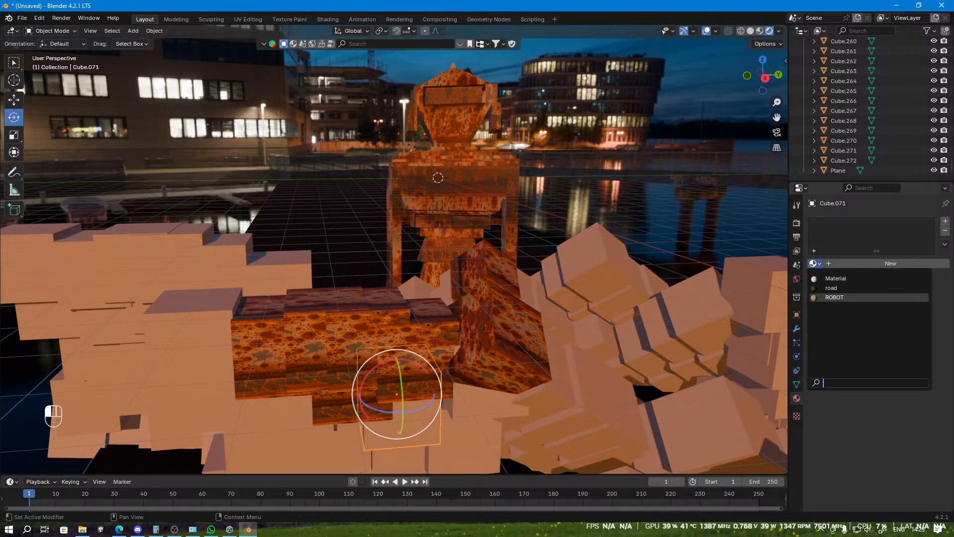
click(830, 298)
click(240, 384)
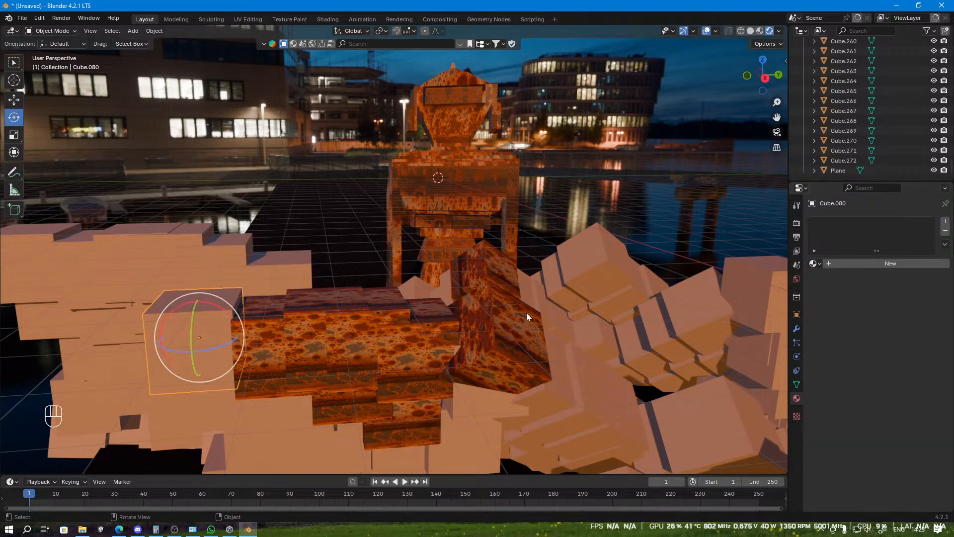
click(813, 263)
click(830, 297)
Step: Assign the ROBOT material to Cube.073 and Cube.072 beneath the rusted rubble row
click(299, 414)
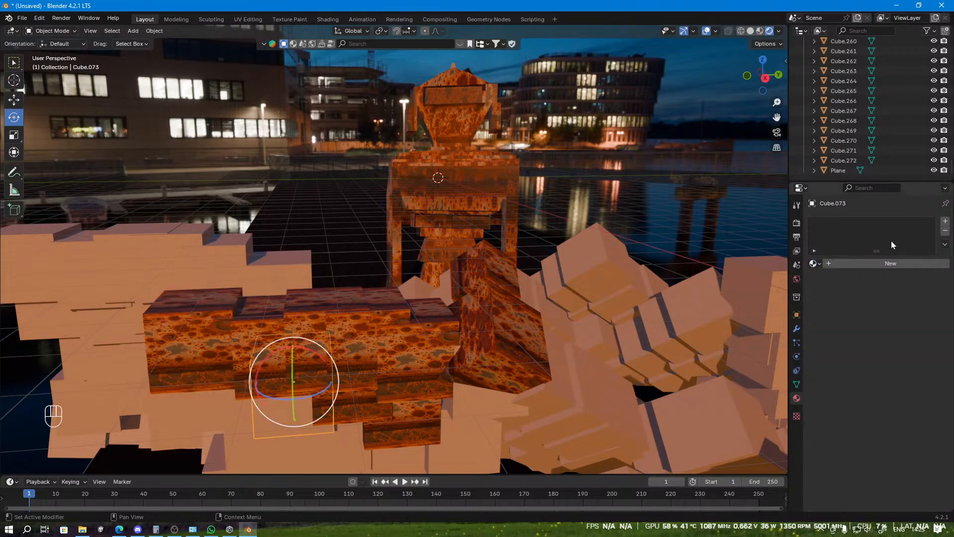
click(813, 263)
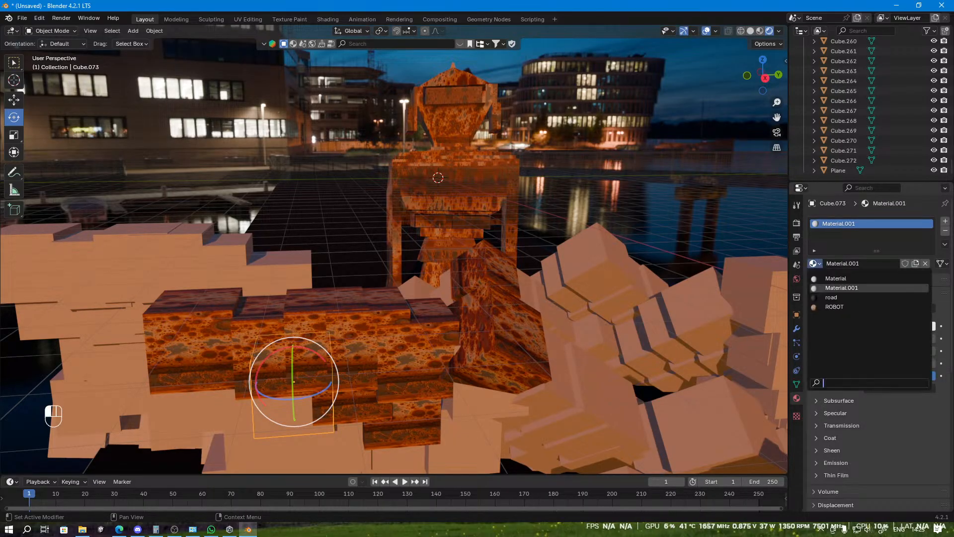
click(828, 307)
click(324, 448)
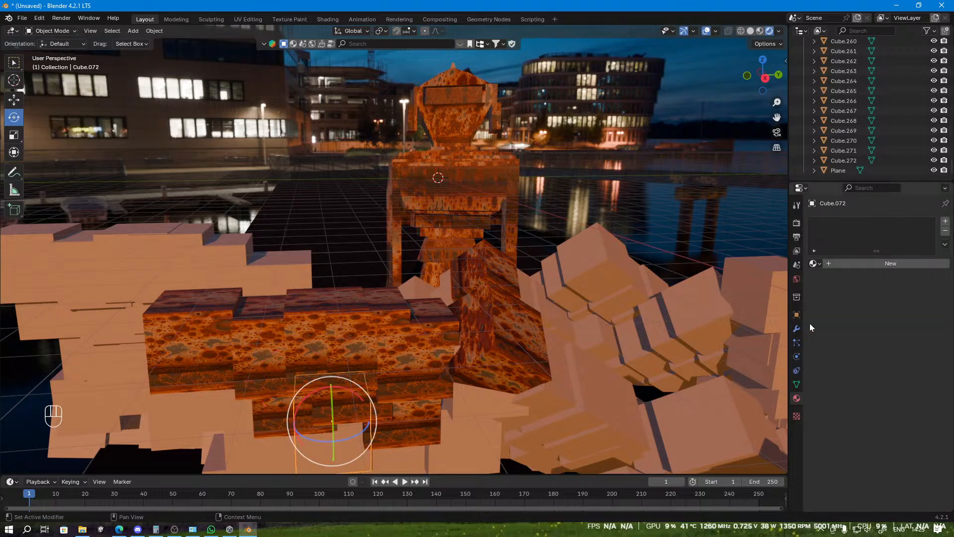
click(813, 263)
click(834, 306)
Step: Assign the ROBOT material to Cube.081 and Cube.082 at the foot of the tilted rusted blocks
click(543, 388)
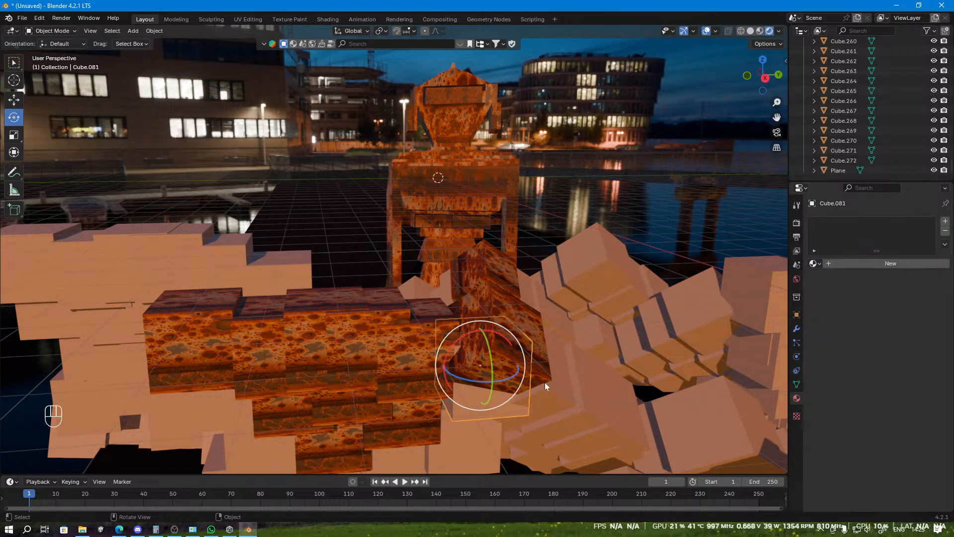
click(813, 264)
click(838, 308)
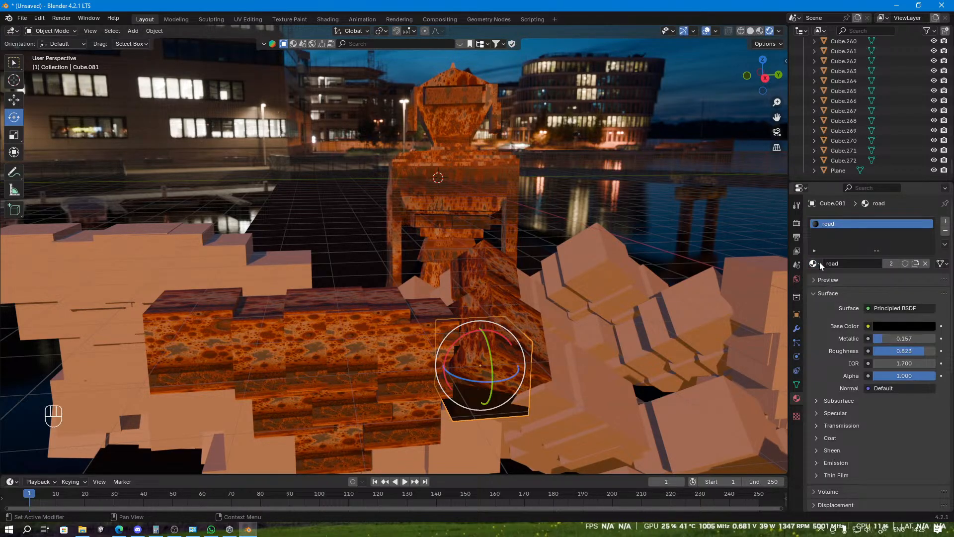
click(813, 264)
click(835, 306)
click(485, 440)
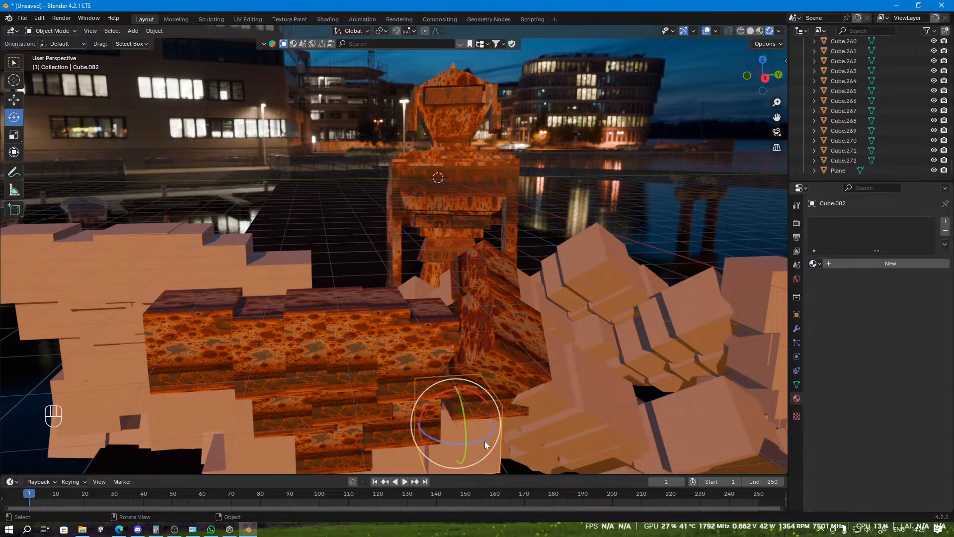
click(813, 264)
click(834, 307)
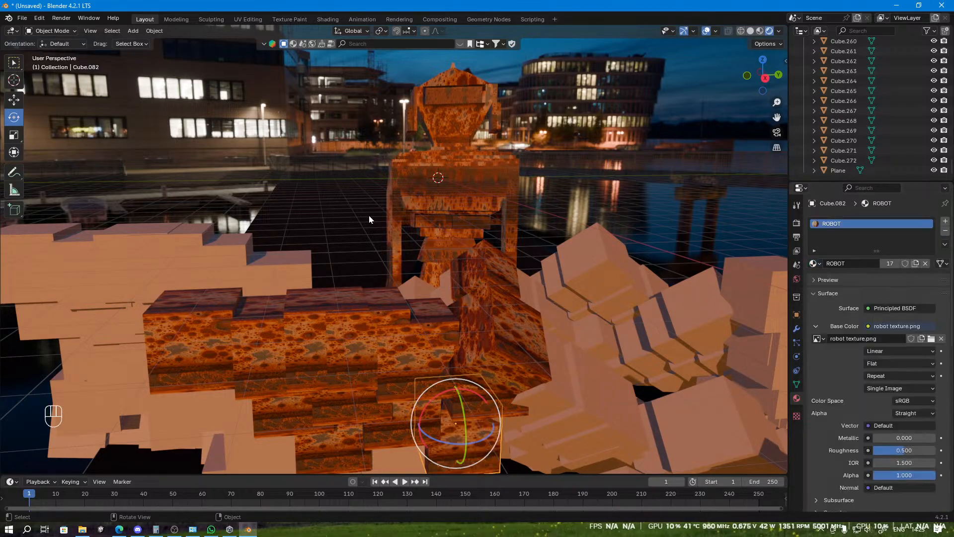
Step: Assign the ROBOT material to Cube.204 and Cube.221 on the side of the rubble pile facing the robot
middle_drag(368, 216, 461, 201)
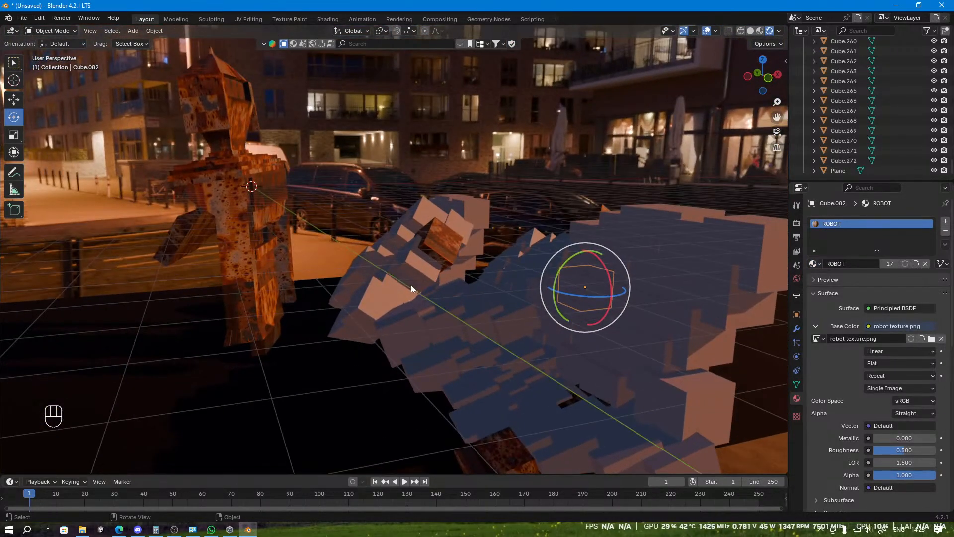
middle_drag(411, 285, 427, 309)
scroll(386, 275, up, 1)
click(417, 348)
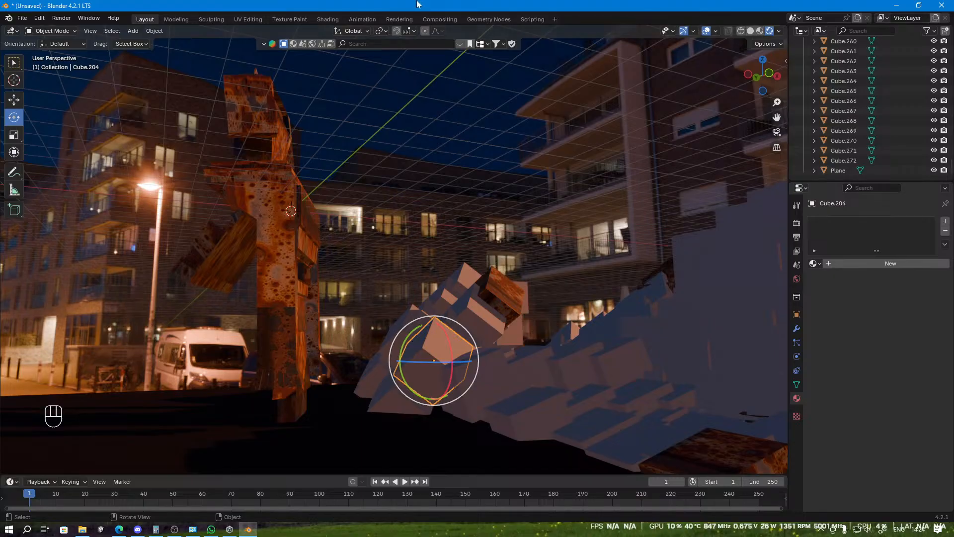
click(818, 265)
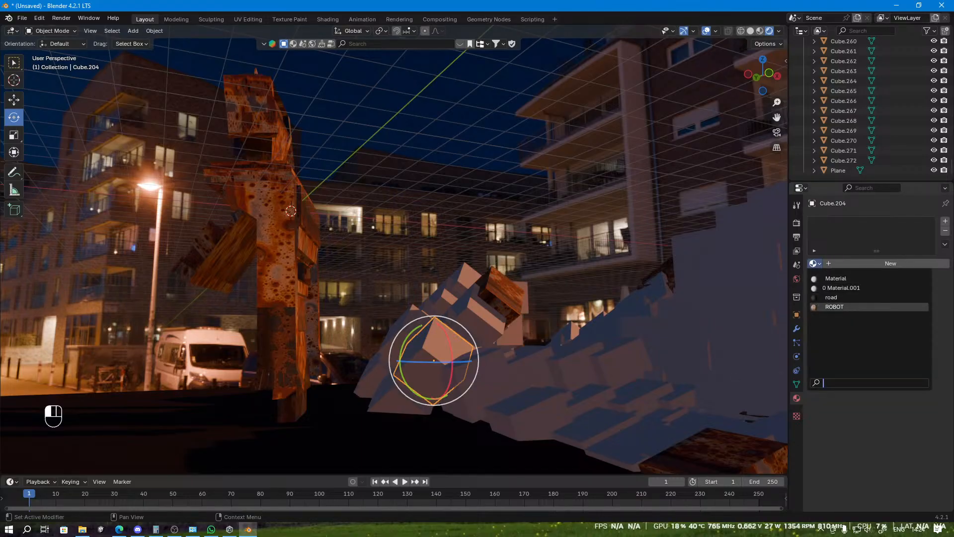
click(845, 306)
click(484, 363)
click(818, 263)
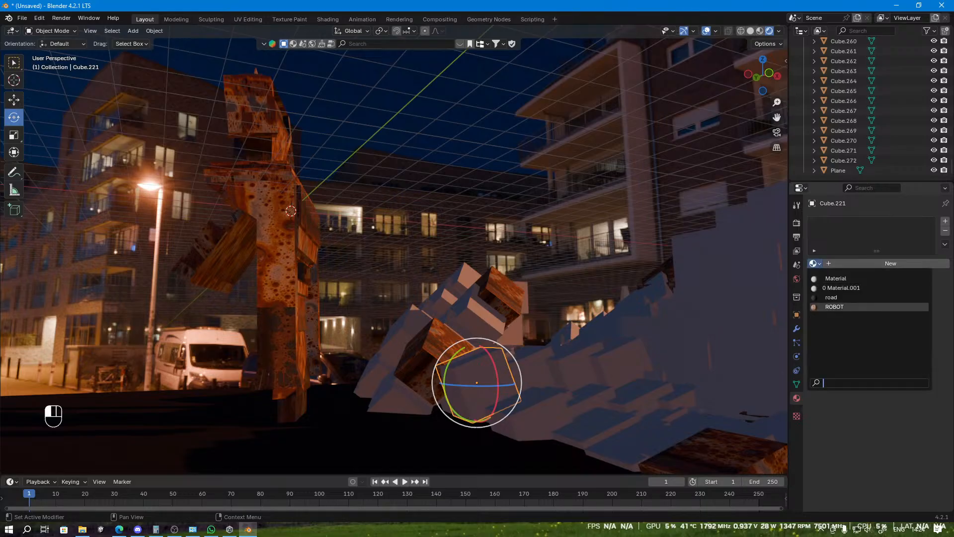
click(844, 307)
Step: Assign the ROBOT material to Cube.213 and Cube.238 along the lower edge of the rubble pile
click(555, 364)
click(818, 263)
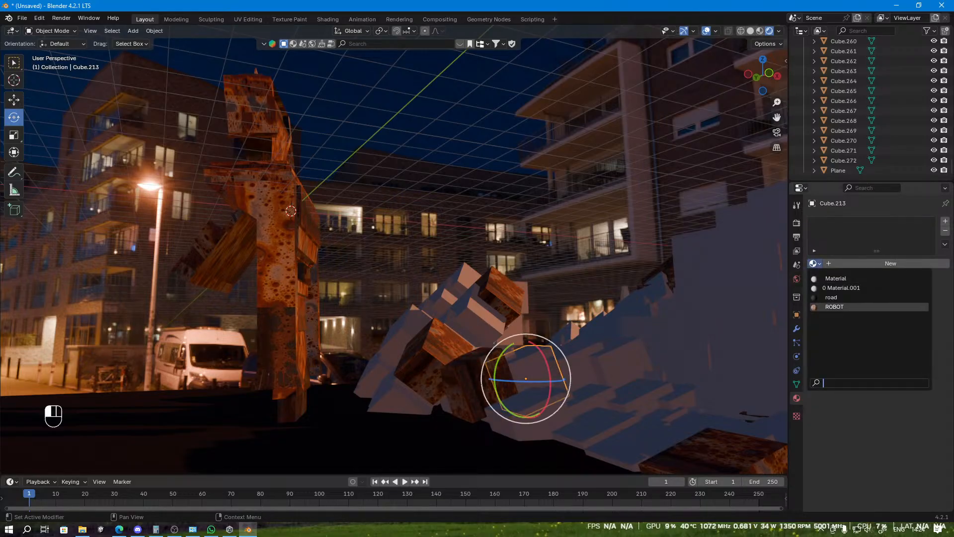
click(845, 307)
click(542, 422)
click(817, 264)
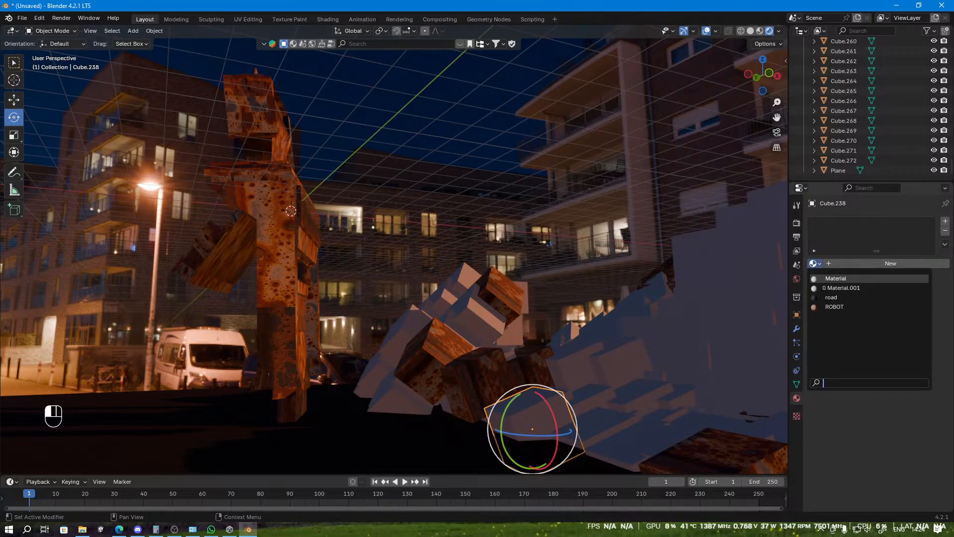
click(845, 306)
Step: Assign the ROBOT material to Cube.255 and Cube.232 beside the rusted blocks at the rubble's base
middle_drag(450, 309, 503, 330)
click(570, 397)
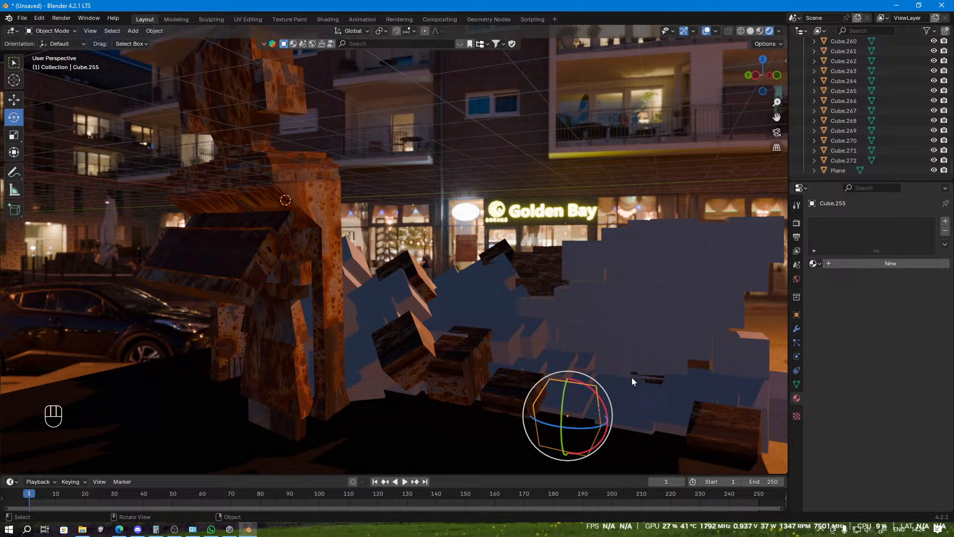
click(818, 264)
click(845, 307)
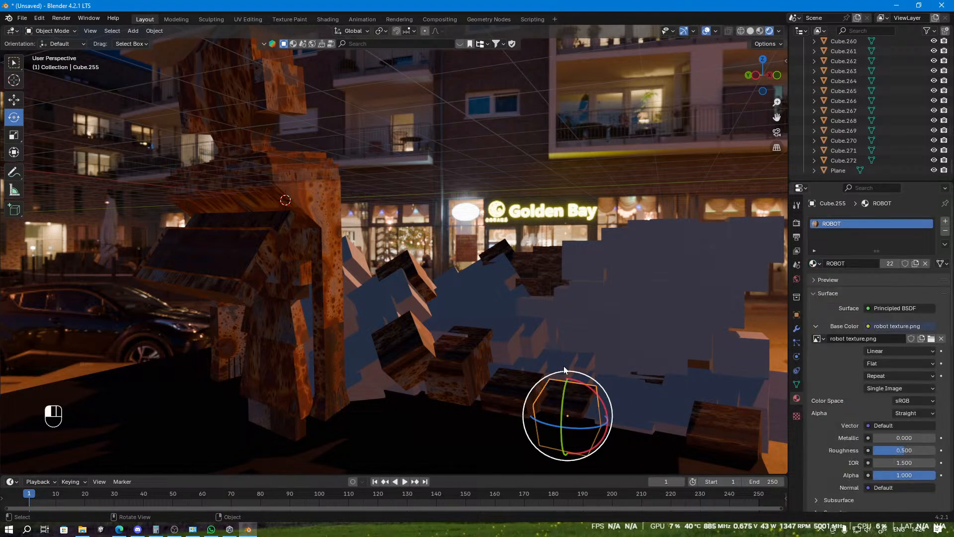
click(560, 372)
click(818, 264)
click(845, 307)
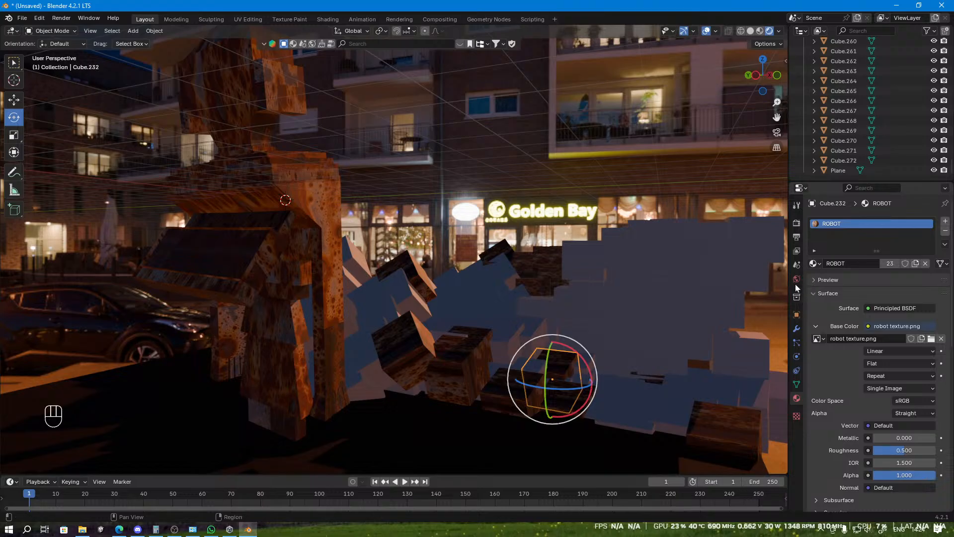
Step: Try to select all rubble cubes from Cube.001 through Cube.272 together with the robot's Cube
scroll(867, 119, up, 20)
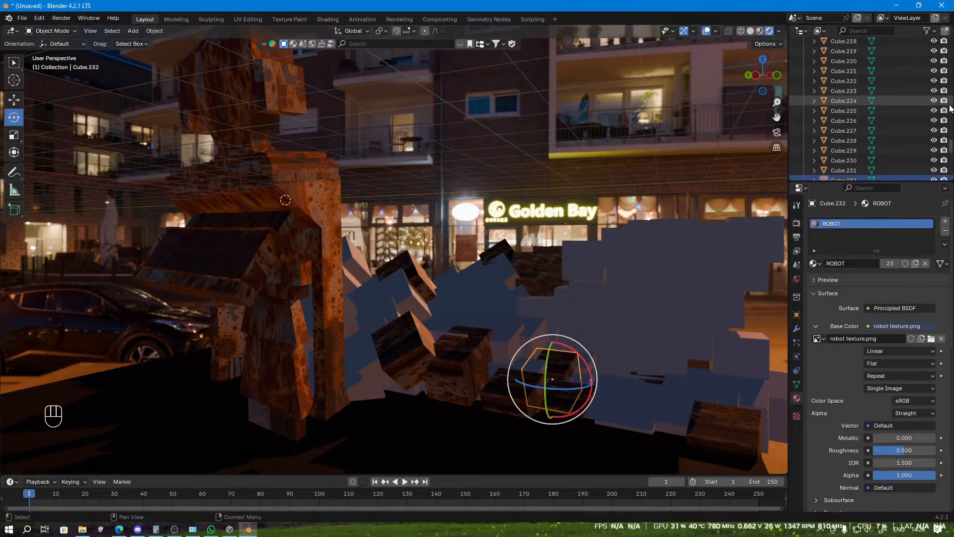
scroll(950, 108, up, 4)
drag(951, 146, 947, 43)
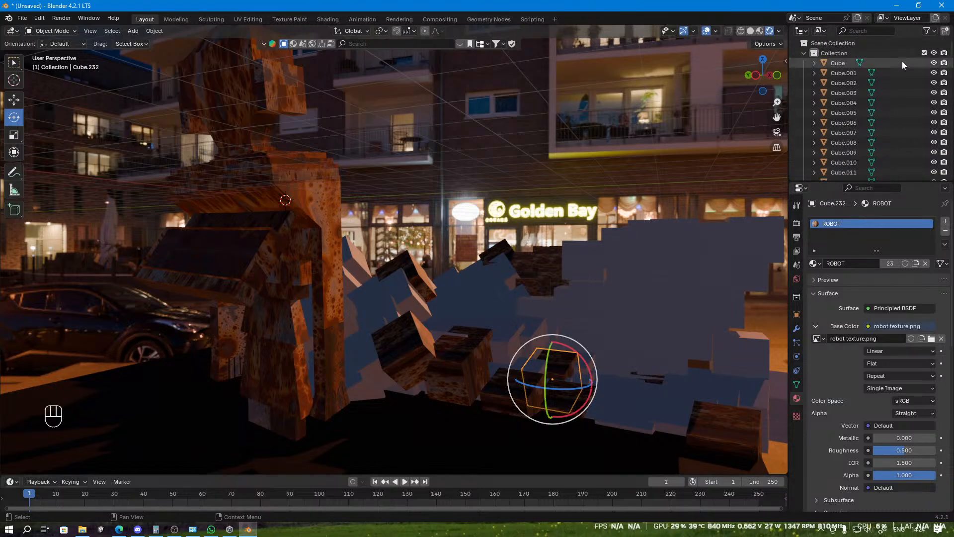
click(840, 63)
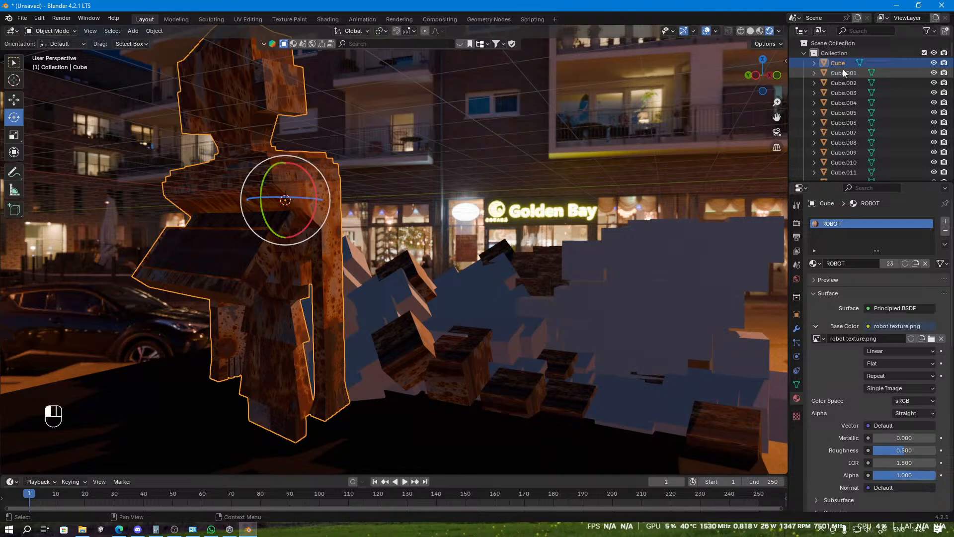
click(843, 71)
click(843, 66)
click(843, 73)
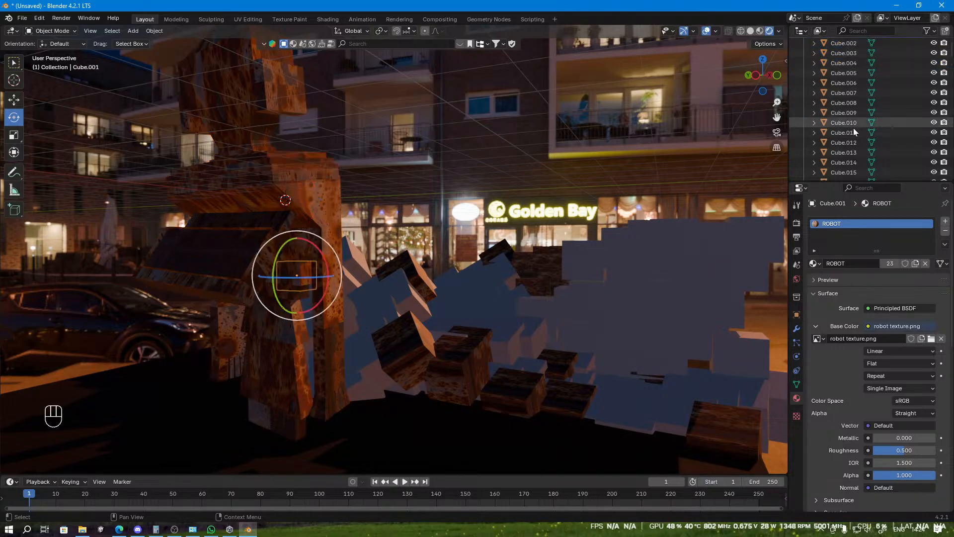
scroll(847, 163, down, 10)
drag(950, 69, 943, 187)
scroll(911, 155, down, 3)
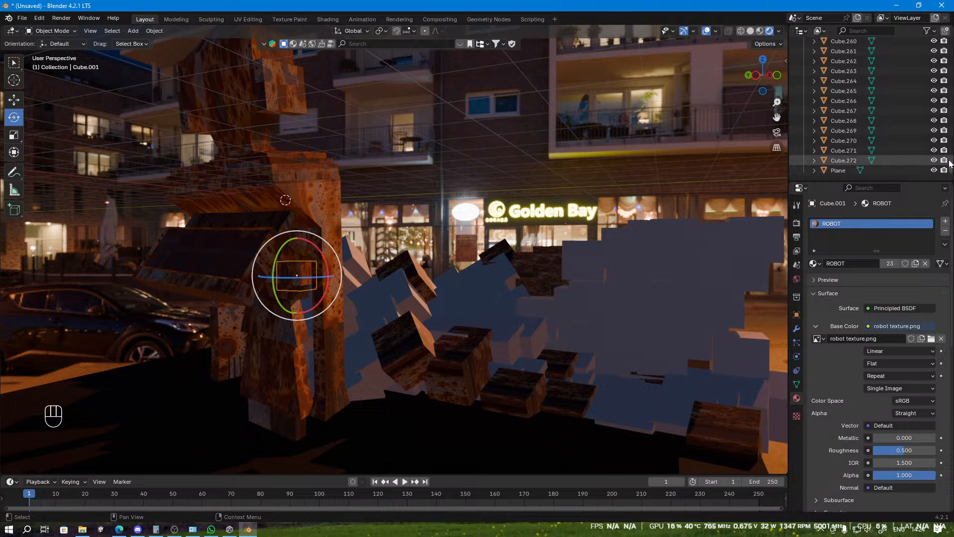
shift+click(842, 157)
scroll(840, 147, up, 12)
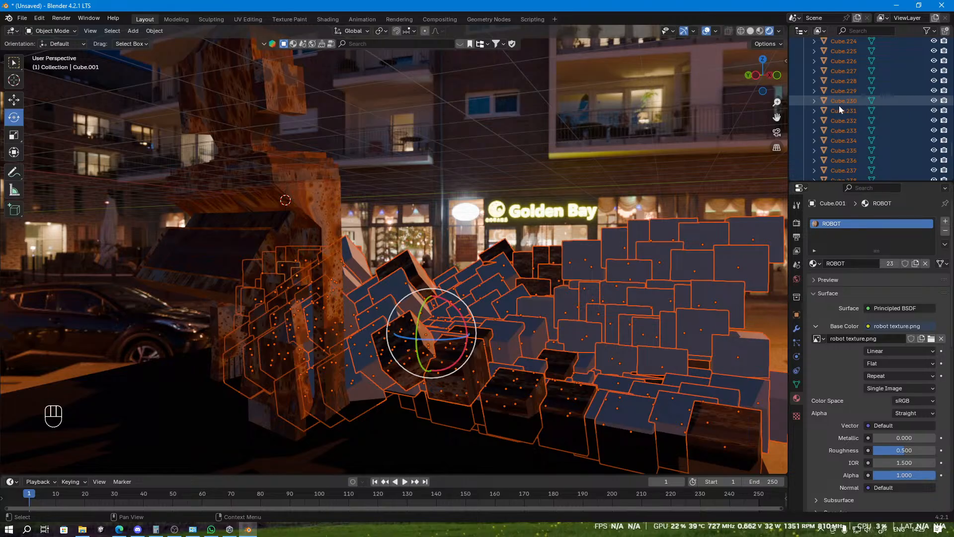
scroll(839, 105, up, 10)
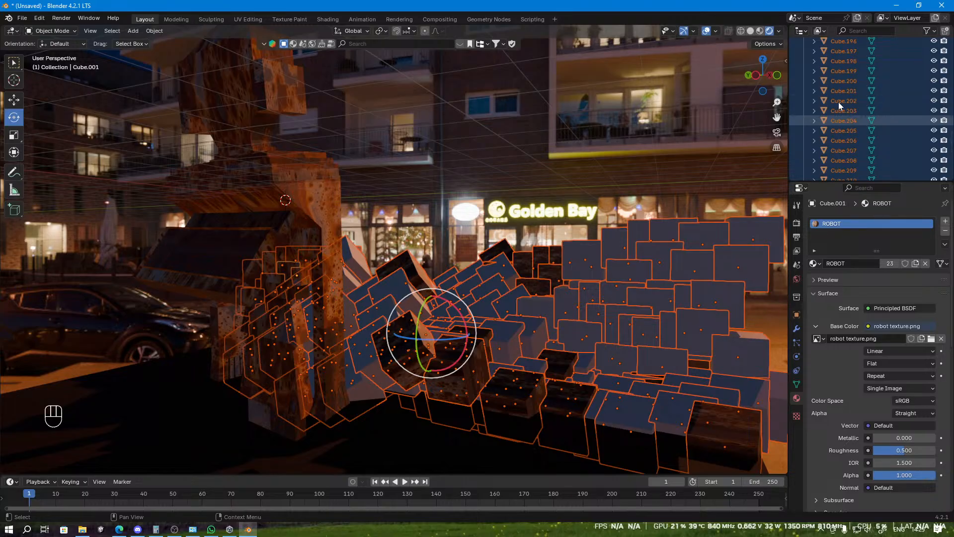
drag(949, 127, 947, 36)
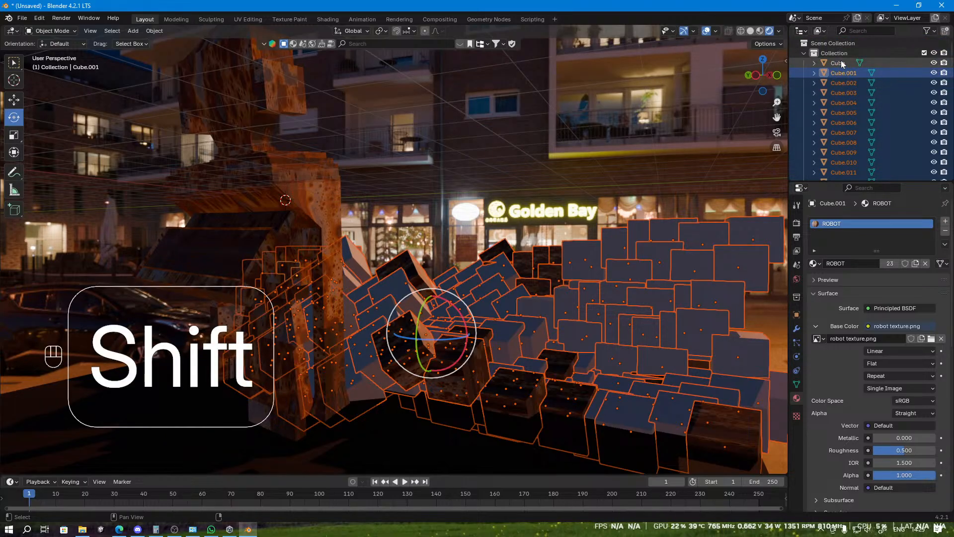
shift+click(841, 62)
click(843, 61)
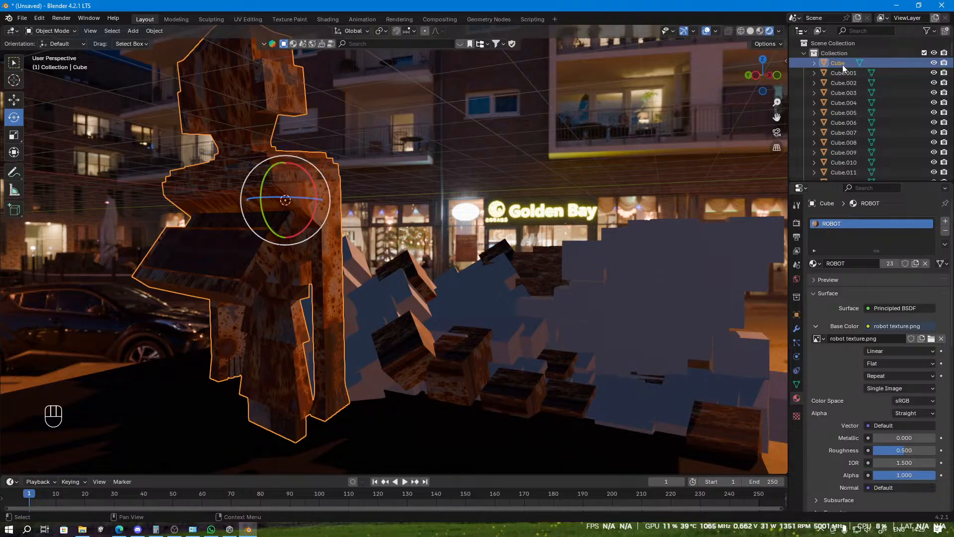
Step: Select Cube.001 together with the robot's Cube, link their materials, and check the untextured Cube.179 on the rubble pile
click(843, 70)
scroll(845, 74, down, 3)
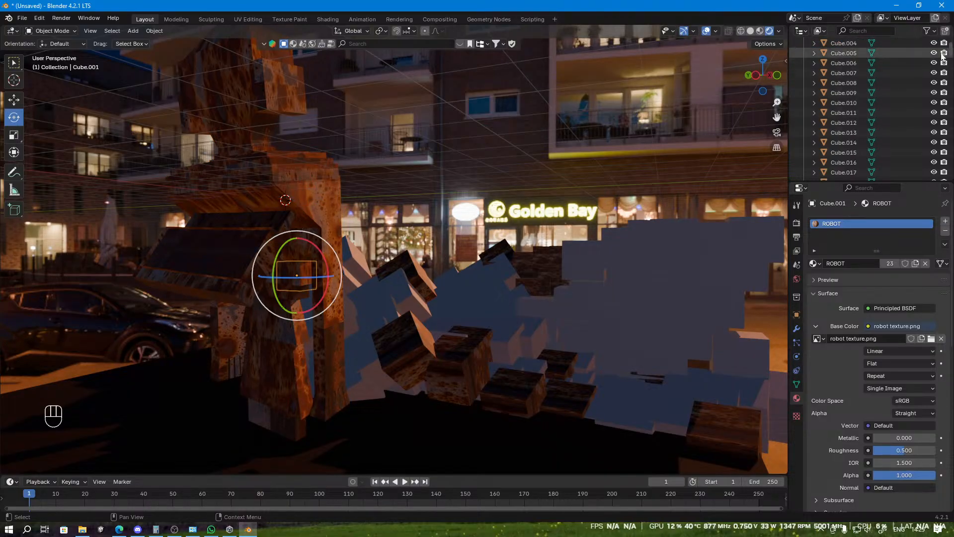
drag(949, 50, 952, 30)
shift+click(861, 162)
shift+click(837, 63)
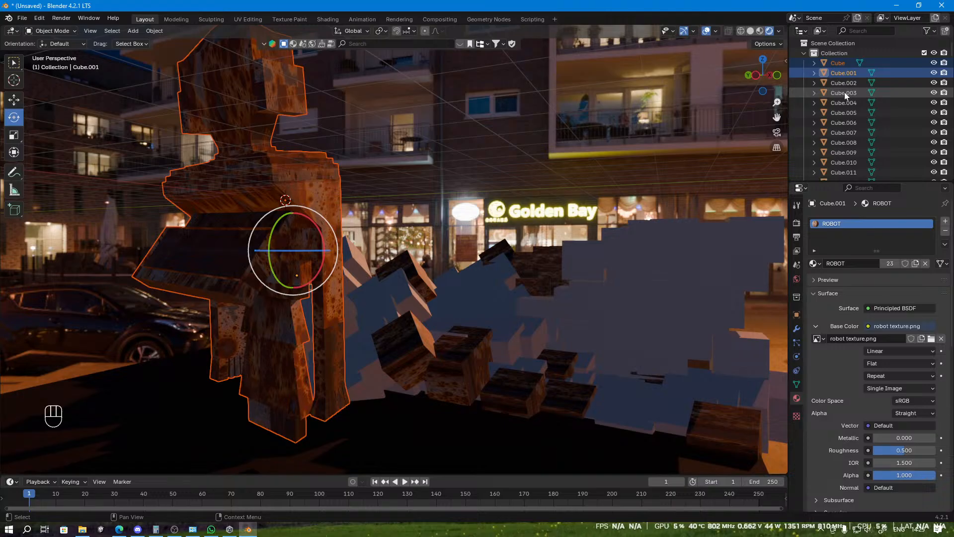
key(ctrl+l)
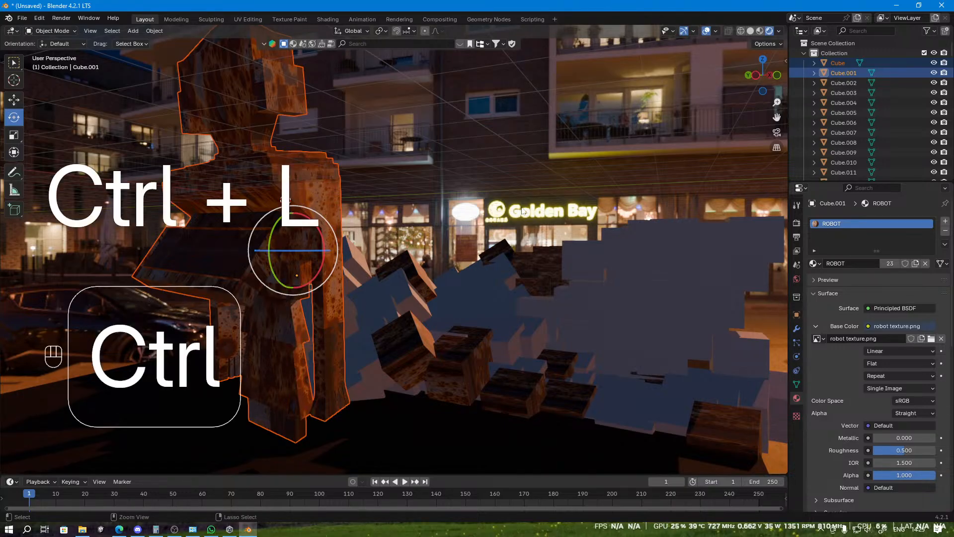
key(ctrl+l)
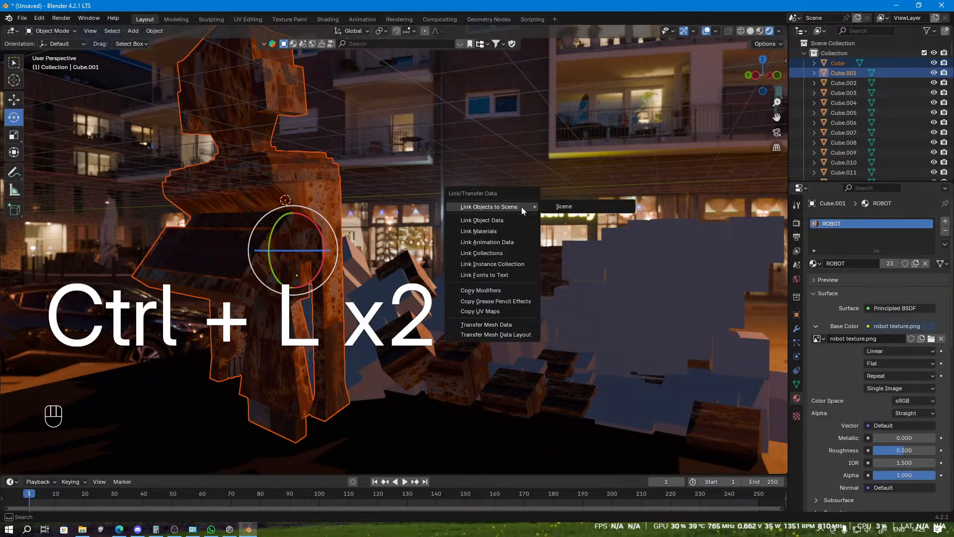
click(512, 231)
middle_drag(563, 252, 526, 293)
scroll(473, 238, down, 3)
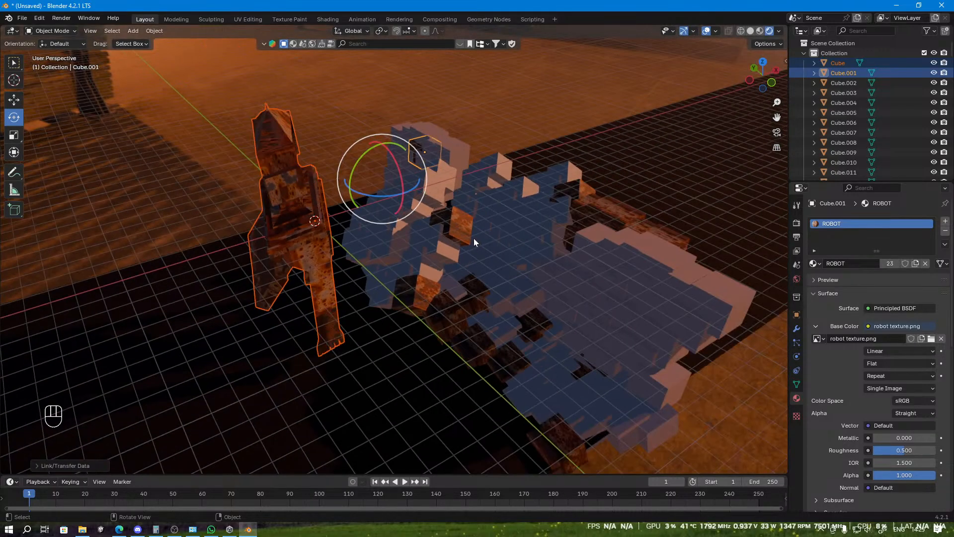
scroll(476, 237, up, 3)
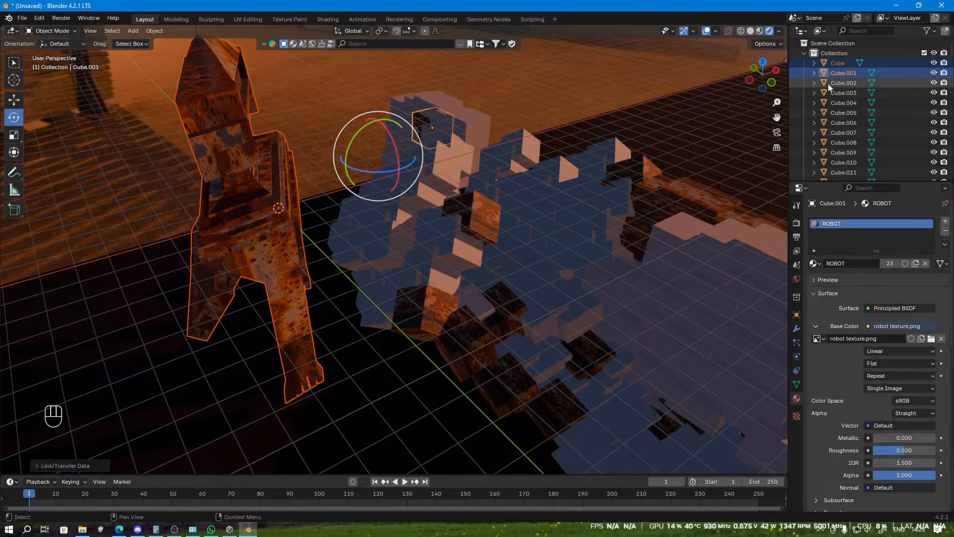
click(398, 201)
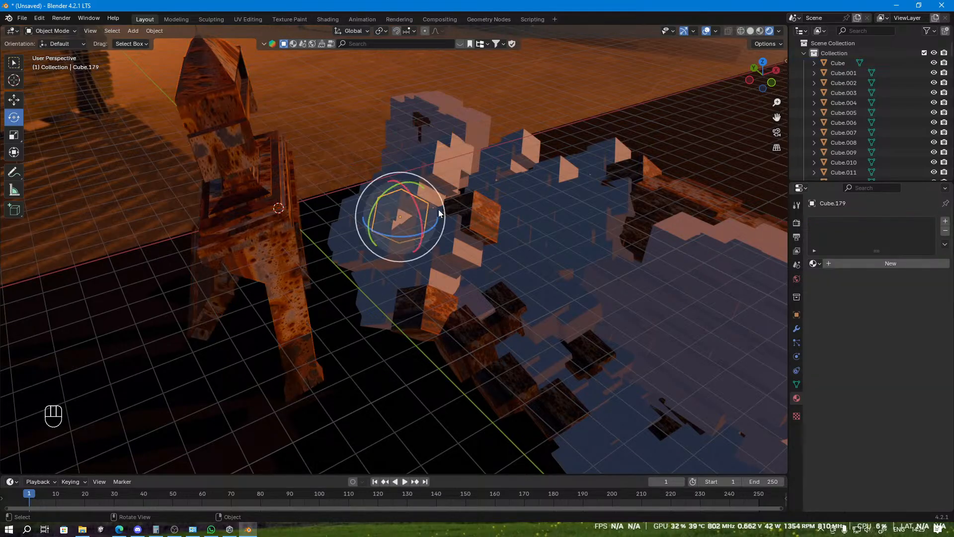
middle_drag(450, 210, 462, 206)
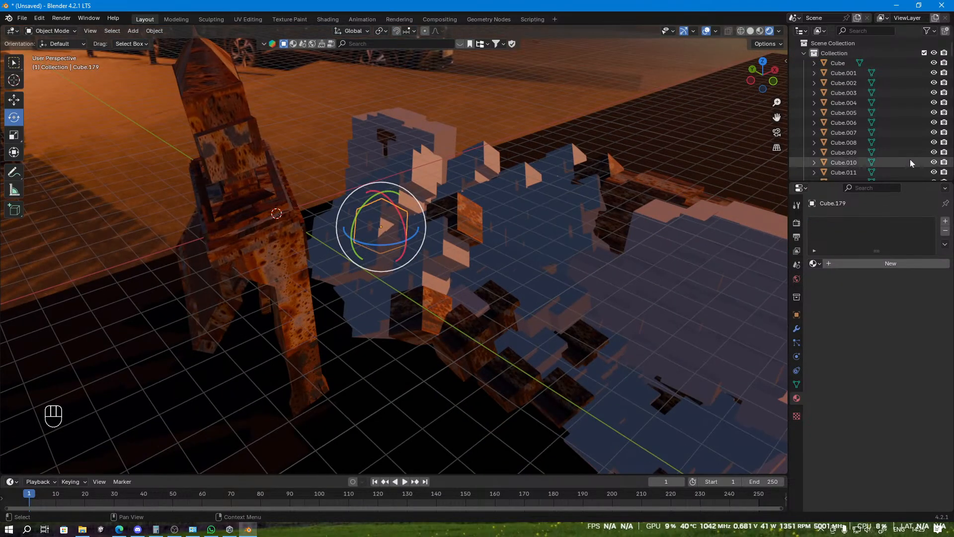
Step: Delete four rust-textured cubes, including Cube.221, at the foot of the rubble pile nearest the robot
click(441, 318)
key(Delete)
click(473, 337)
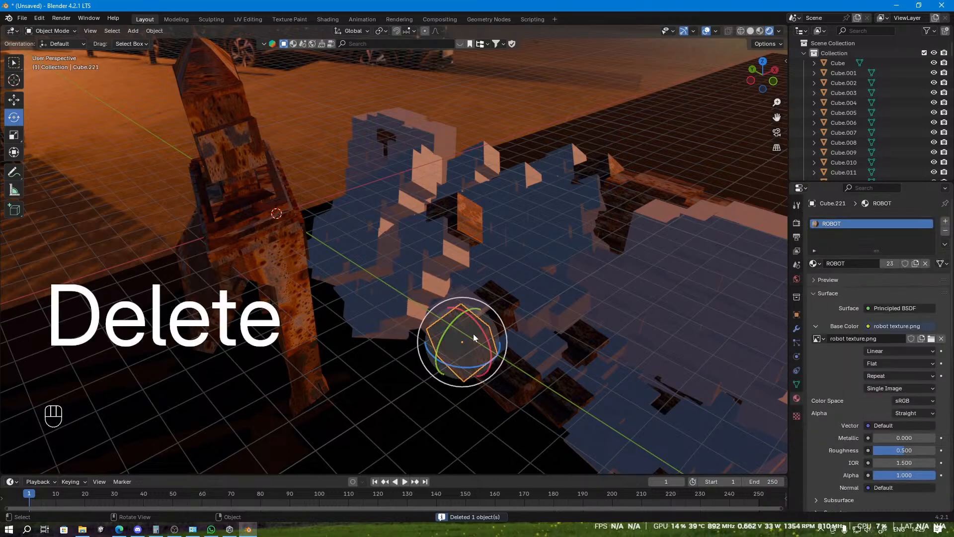
key(Delete)
click(502, 314)
key(Delete)
click(523, 381)
key(Delete)
Step: Delete Cube.238 and three more rust-textured cubes along the lower edge of the rubble pile
click(532, 385)
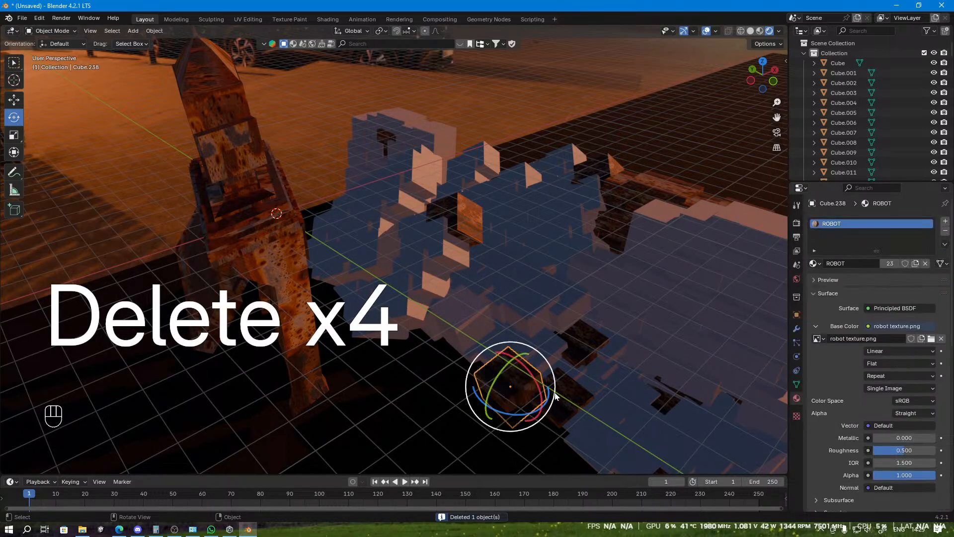
key(Delete)
click(557, 398)
key(Delete)
click(596, 357)
key(Delete)
click(676, 392)
key(Delete)
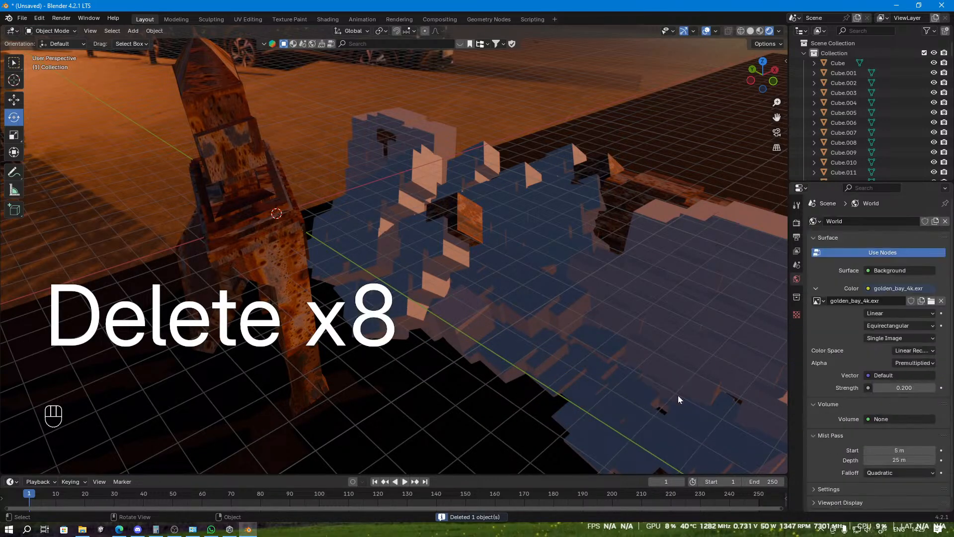
Step: Delete three isolated rust-textured cubes around the rubble, including the tilted one high on the pile and Cube.001
middle_drag(678, 395, 630, 360)
drag(498, 287, 522, 306)
scroll(547, 323, down, 4)
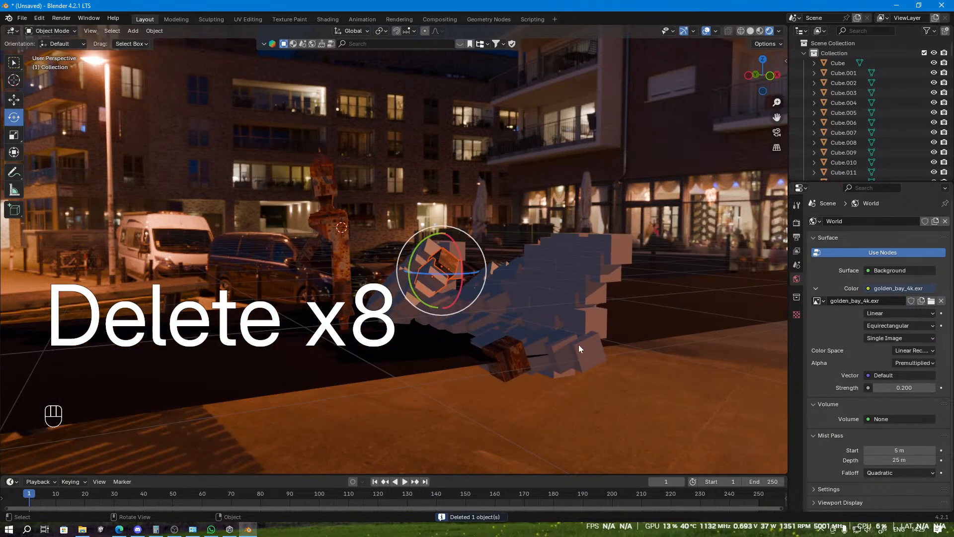
middle_drag(579, 345, 535, 371)
key(Delete)
middle_drag(454, 343, 249, 286)
click(180, 268)
key(Delete)
middle_drag(181, 268, 377, 248)
click(315, 261)
key(Delete)
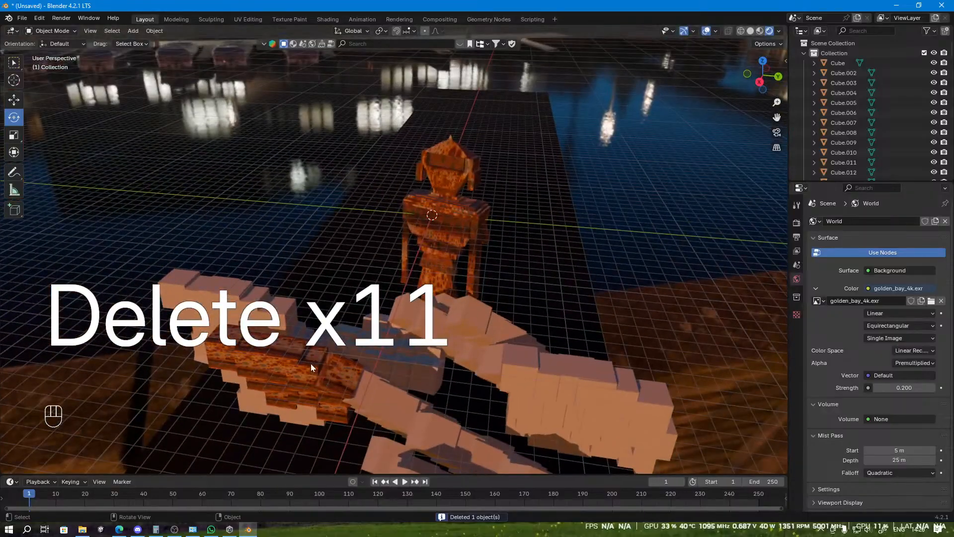
Step: Delete four rust-textured cubes from the upper row of the rusted stack at the rubble's outer end
click(311, 364)
key(Delete)
click(277, 362)
key(Delete)
click(259, 363)
key(Delete)
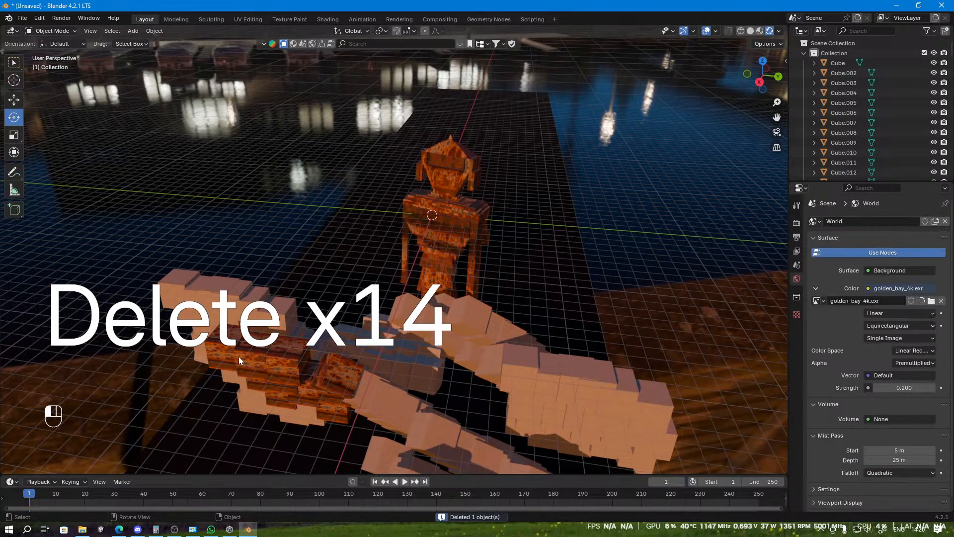
click(239, 357)
key(Delete)
Step: Delete four more cubes from the middle of the rusted stack behind the robot
click(263, 360)
key(Delete)
click(285, 363)
key(Delete)
click(275, 382)
key(Delete)
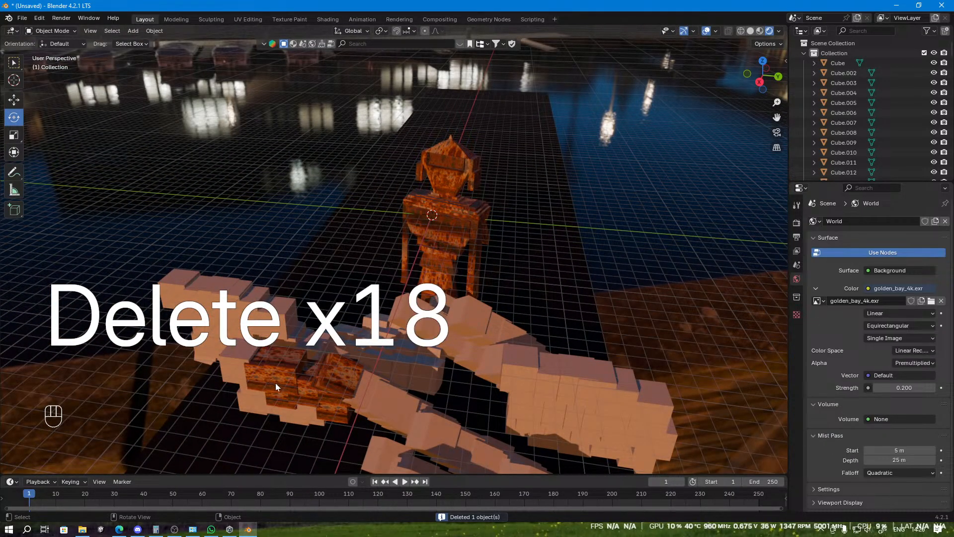
click(286, 382)
key(Delete)
Step: Delete the selected group of rusted cubes together with the road plane, and undo that deletion
click(297, 392)
key(Delete)
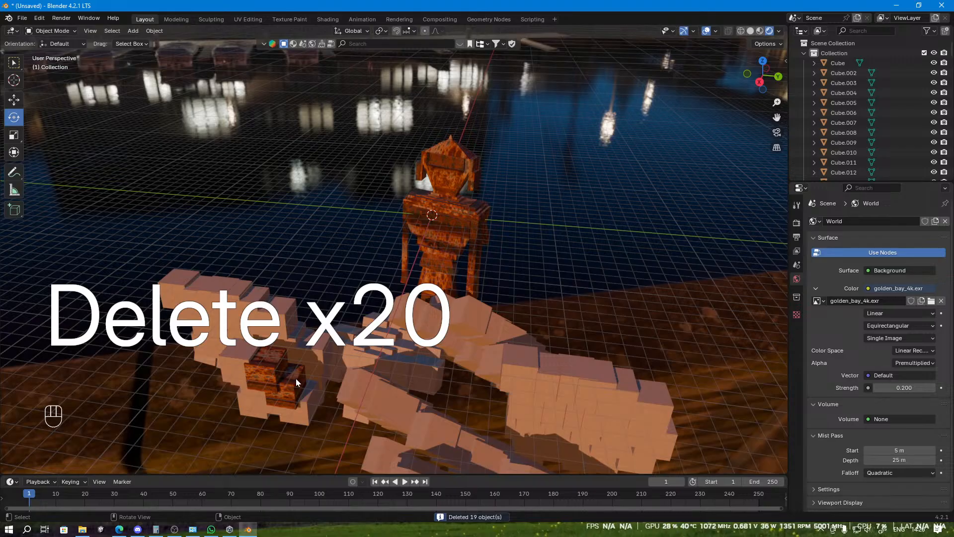
key(ctrl+z)
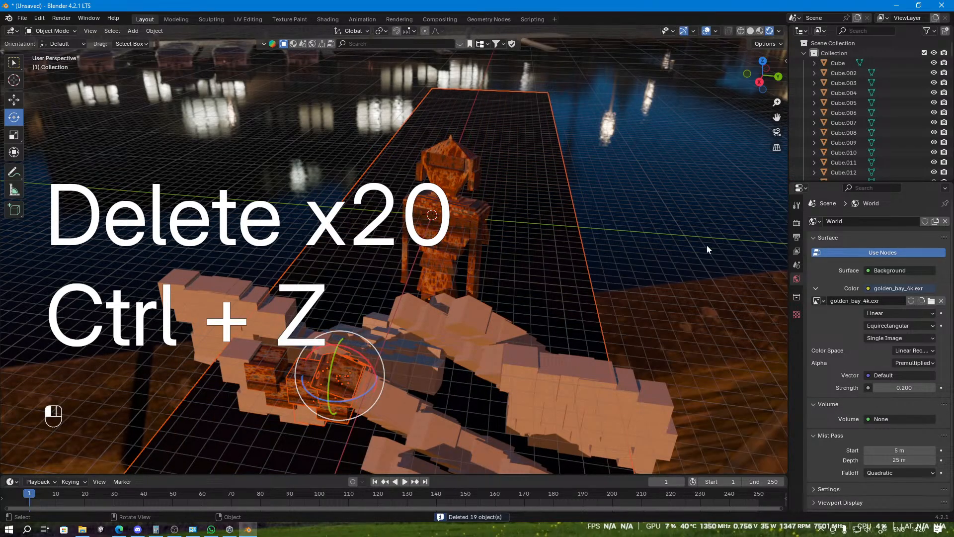
click(307, 443)
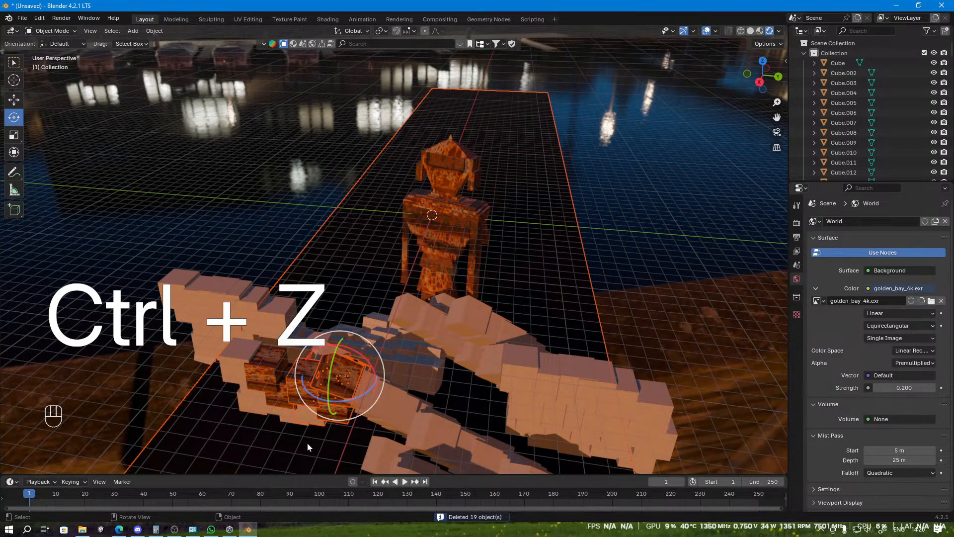
Step: Delete the remaining rust-textured cubes of the stack one by one, keeping the road plane and the untextured rubble
click(333, 386)
key(Delete)
key(Delete)
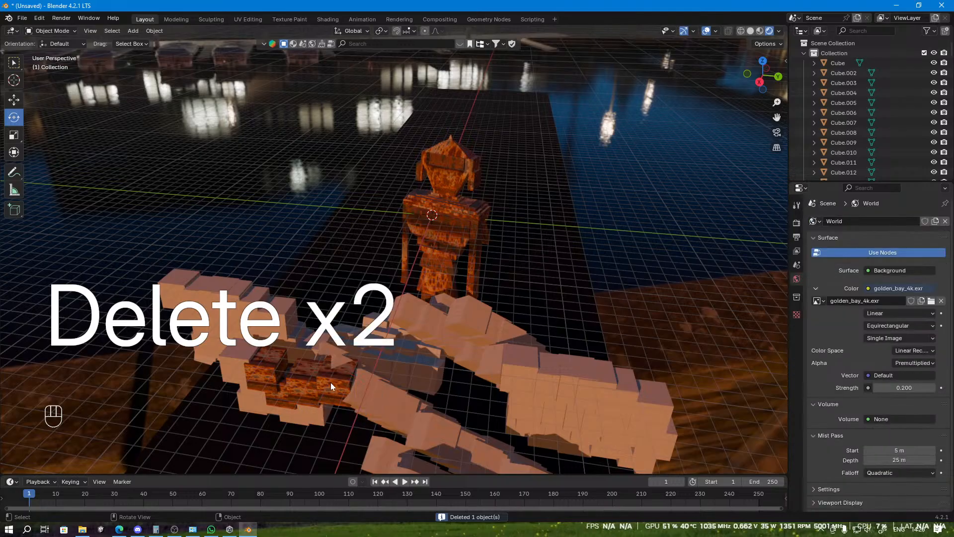
key(Delete)
click(306, 393)
key(Delete)
key(Delete)
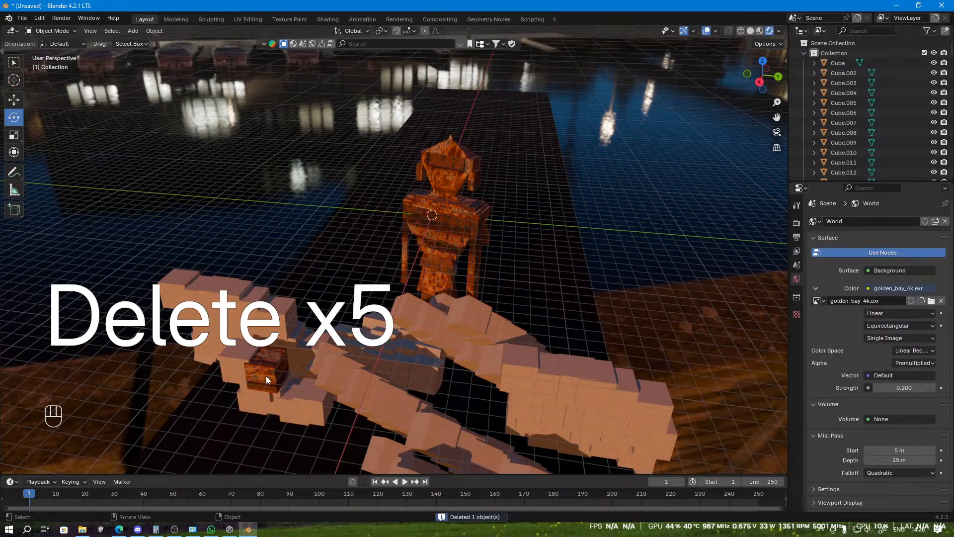
click(267, 375)
key(Delete)
Step: Select the untextured Cube.008 near the outer end of the rubble pile
middle_drag(272, 367, 259, 353)
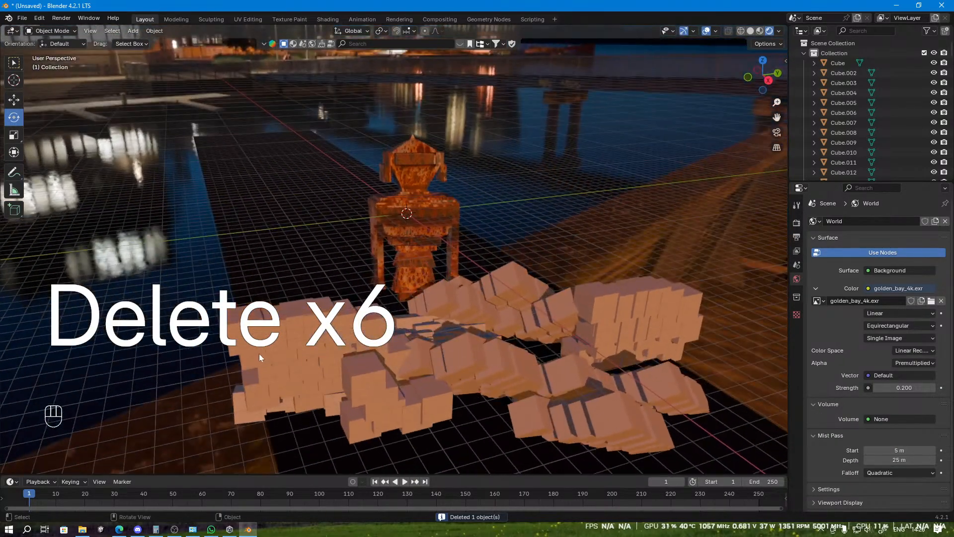
middle_drag(347, 350, 232, 336)
click(140, 303)
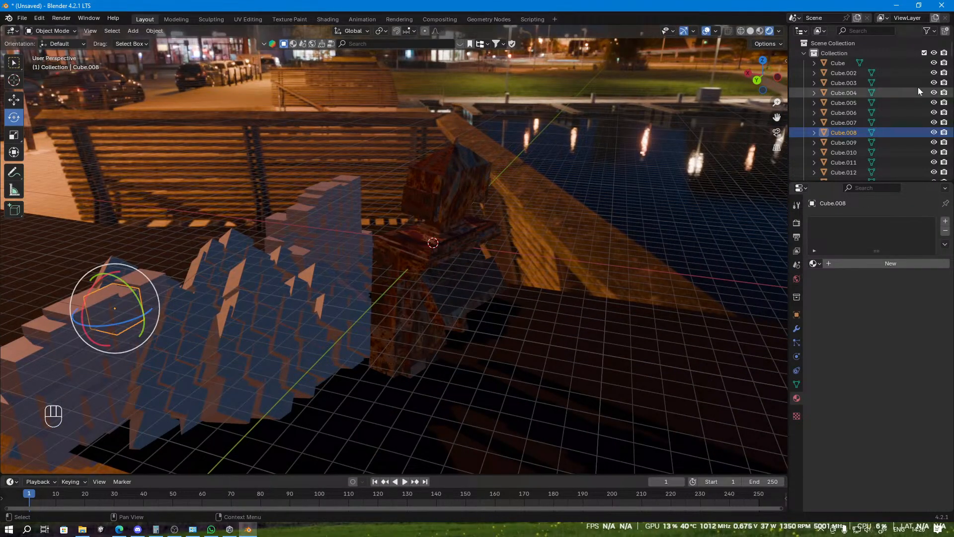
Step: Assign the existing ROBOT material to Cube.002
click(844, 73)
click(814, 264)
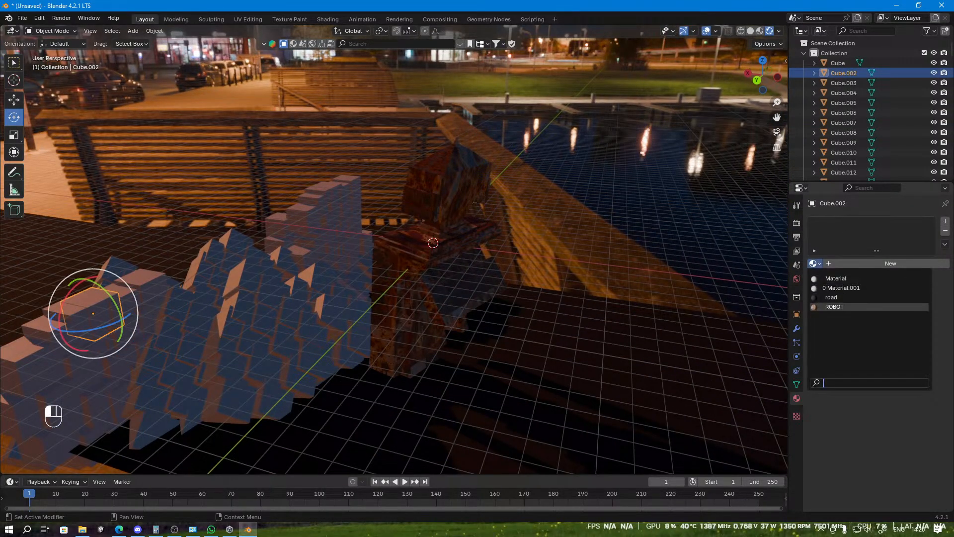
click(840, 298)
middle_drag(383, 282, 642, 175)
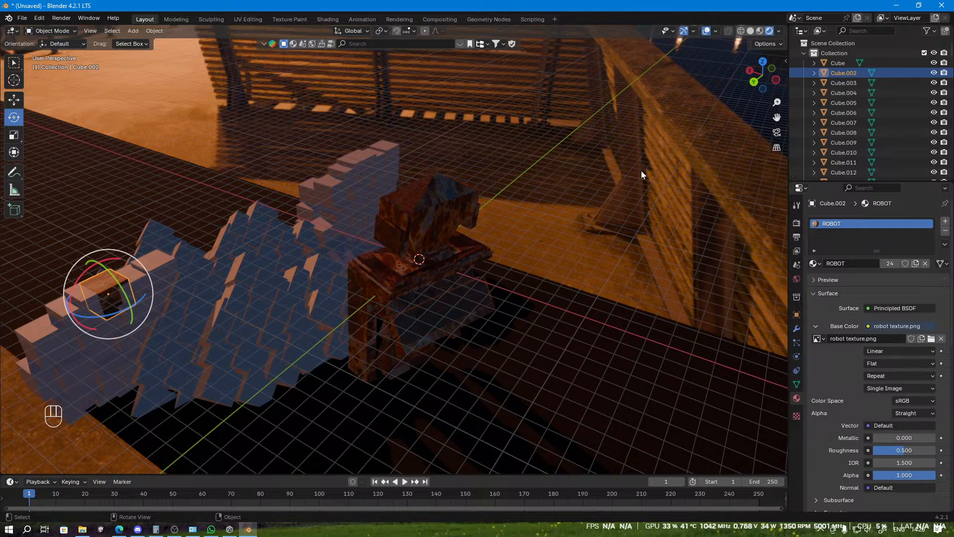
Step: Select every cube in the collection from Cube.003 through the last numbered cube
click(848, 82)
scroll(849, 109, down, 20)
scroll(845, 124, down, 15)
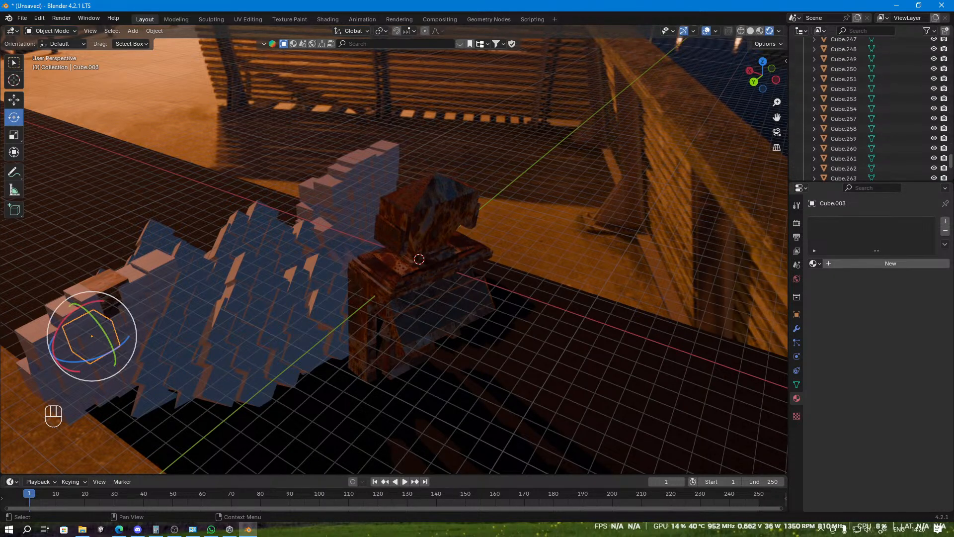
shift+click(841, 161)
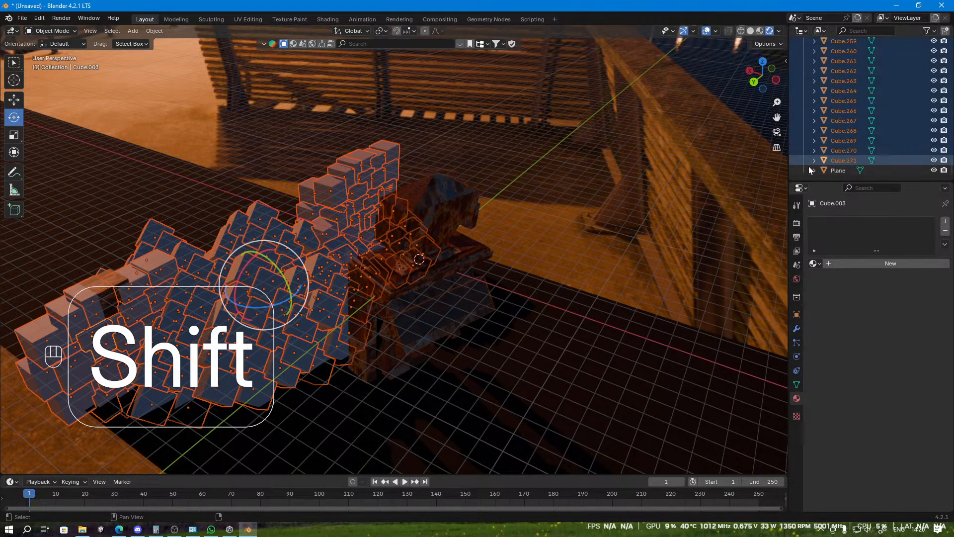
scroll(901, 131, up, 15)
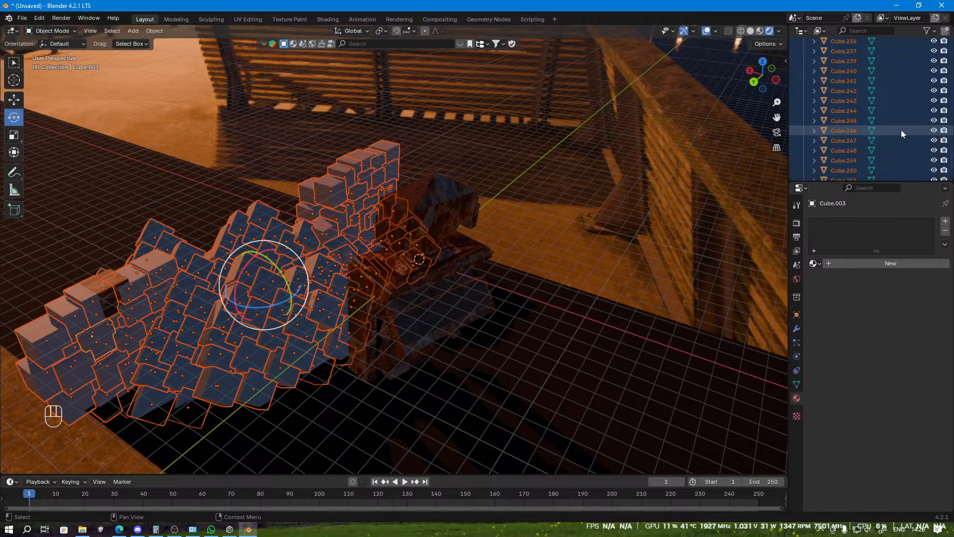
scroll(905, 99, up, 8)
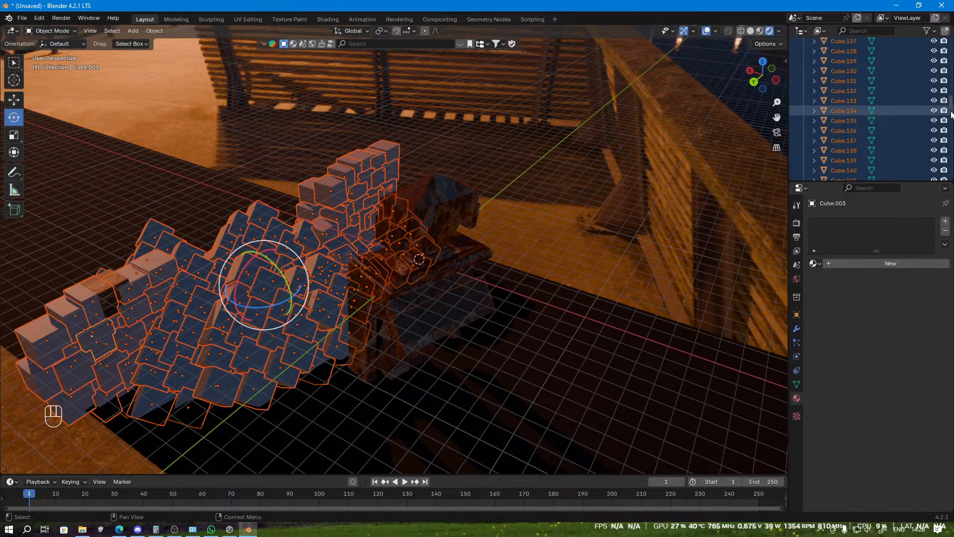
scroll(901, 80, up, 20)
scroll(902, 74, up, 5)
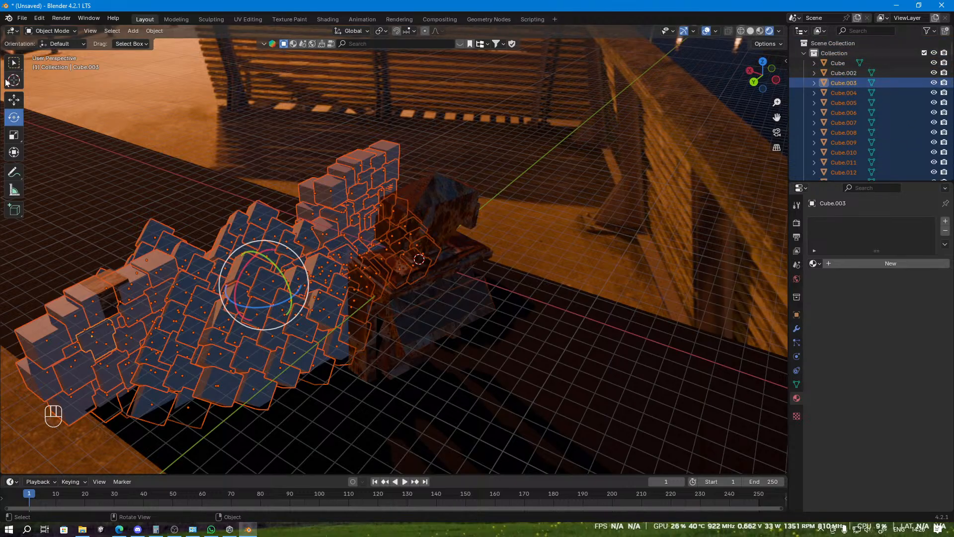
Step: Try to link materials between Cube.002 and Cube.003, with Cube.003 as the active object
shift+click(851, 73)
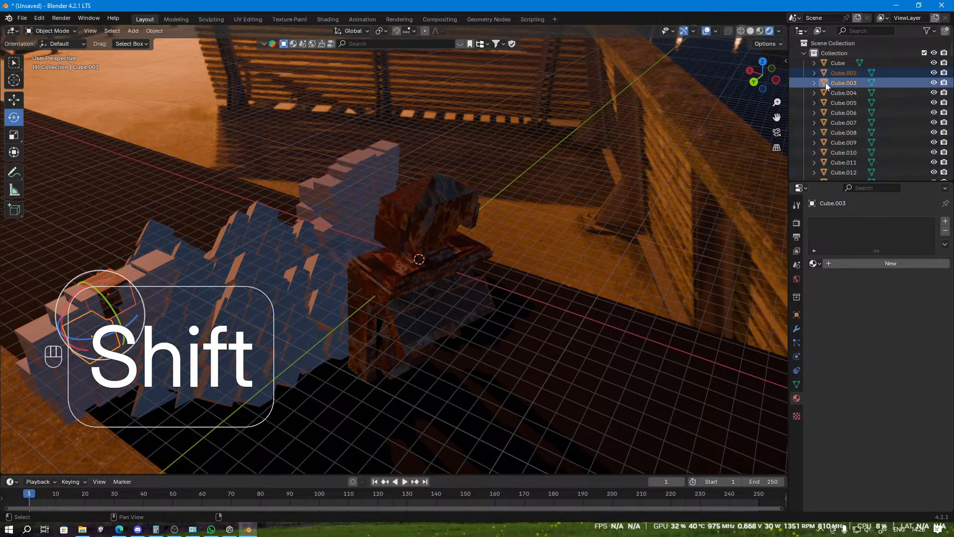
key(ctrl+l)
click(412, 189)
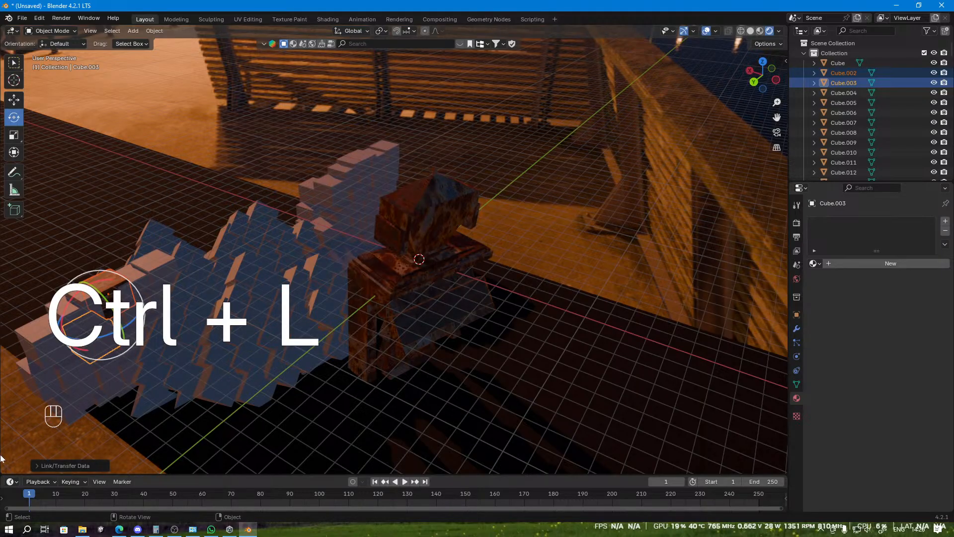
click(43, 466)
scroll(114, 360, up, 3)
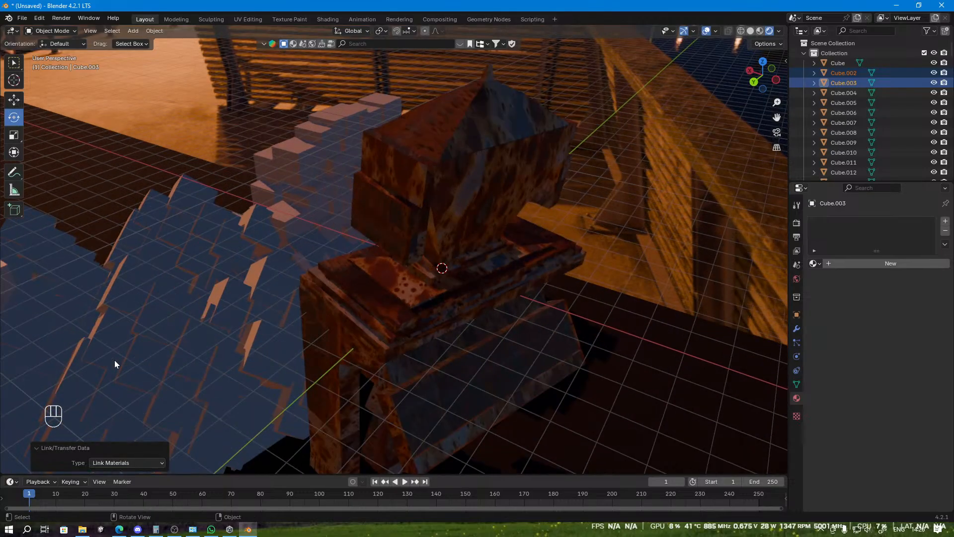
shift+middle_drag(114, 360, 421, 222)
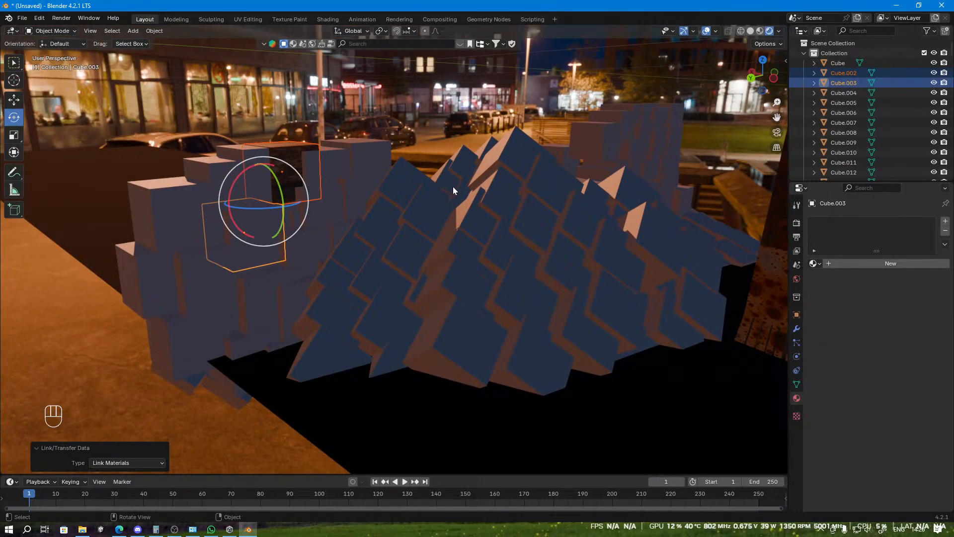
Step: Try to link materials from Cube.003 to Cube.004, Cube.005 and Cube.006
scroll(878, 104, down, 2)
shift+click(823, 93)
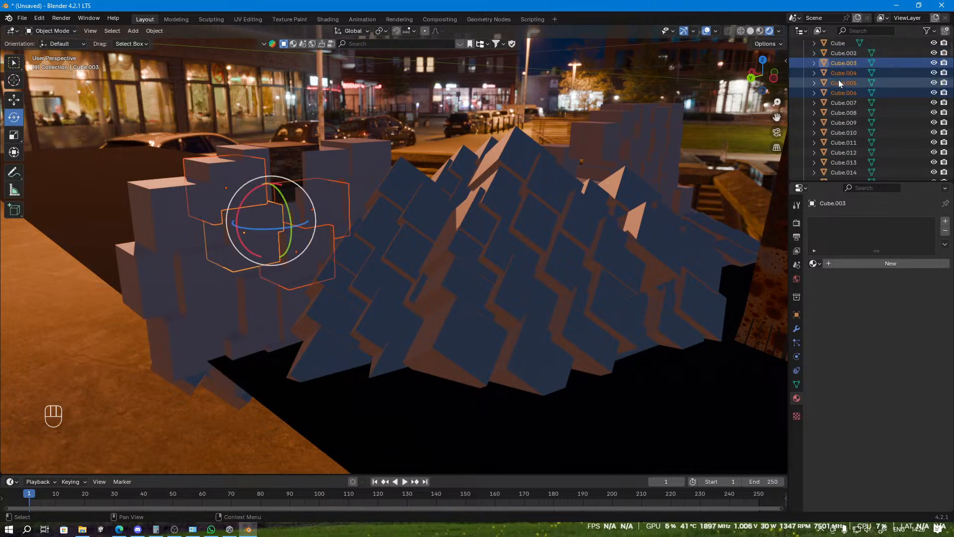
key(ctrl+l)
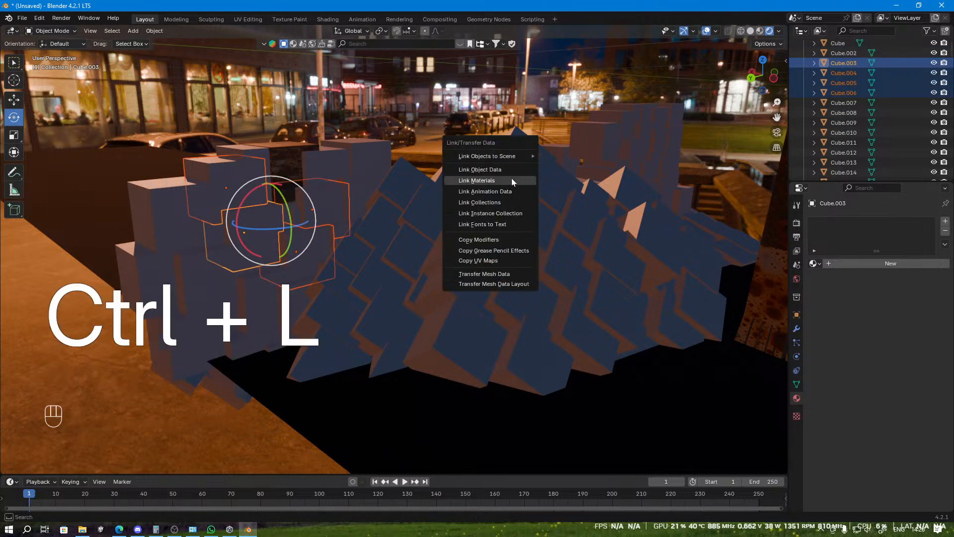
click(512, 178)
Step: Assign the existing ROBOT material individually to Cube.003 and Cube.004
click(842, 56)
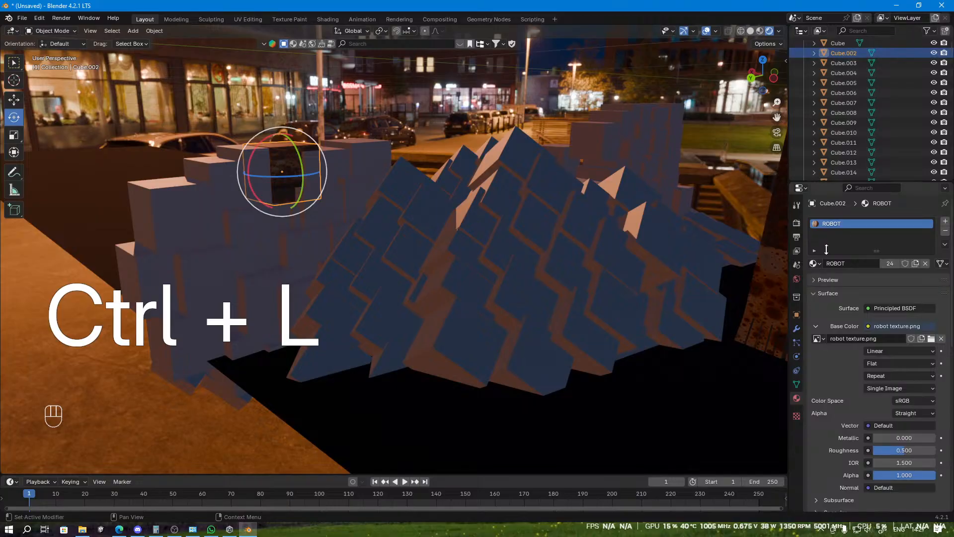
click(861, 64)
click(815, 263)
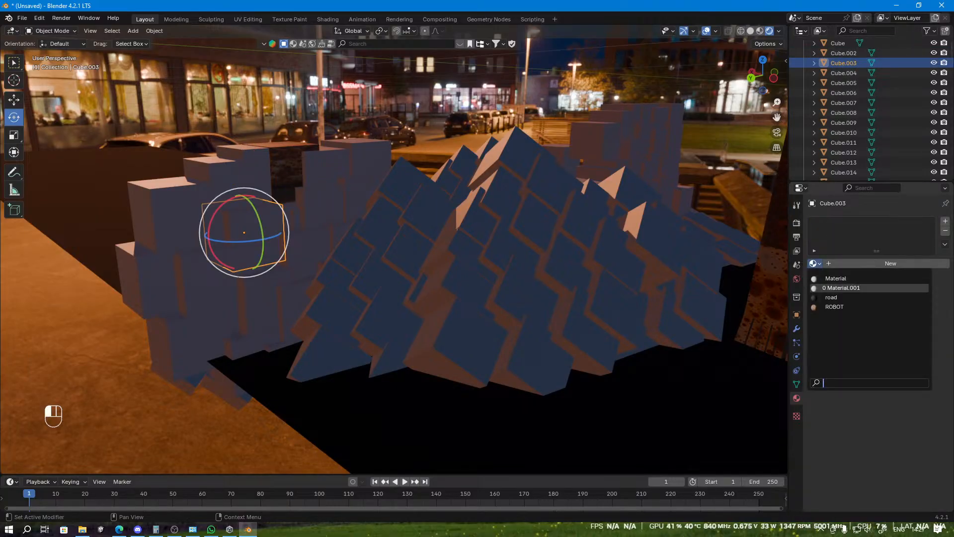
click(844, 306)
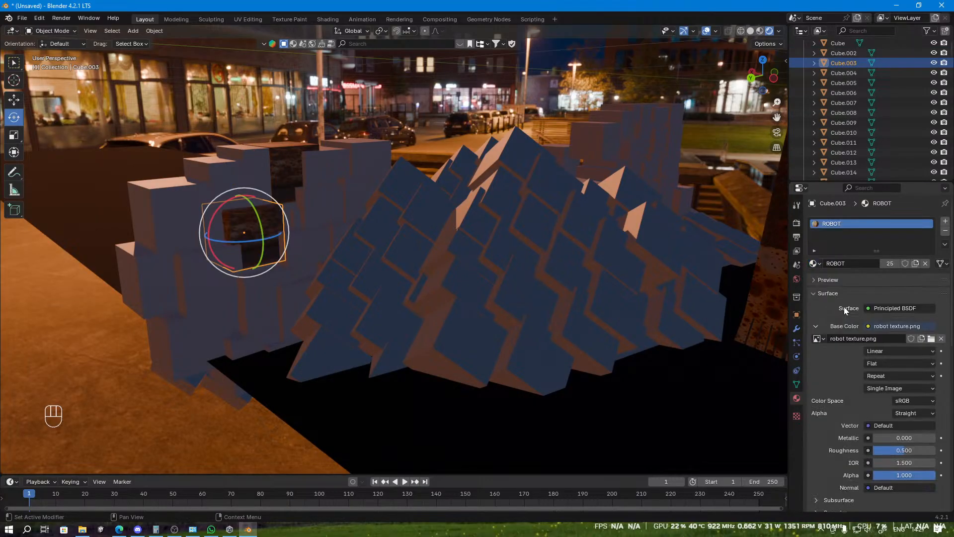
click(845, 73)
click(815, 264)
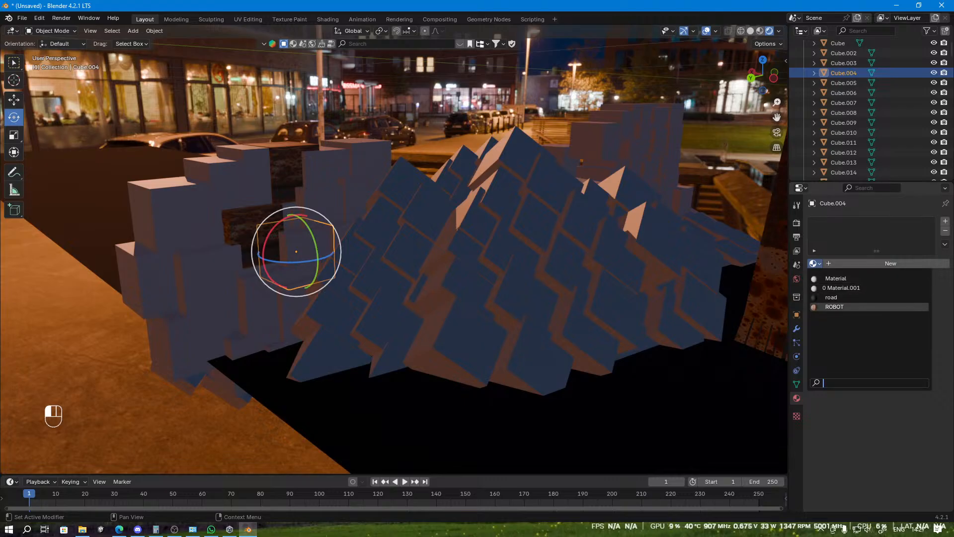
click(845, 307)
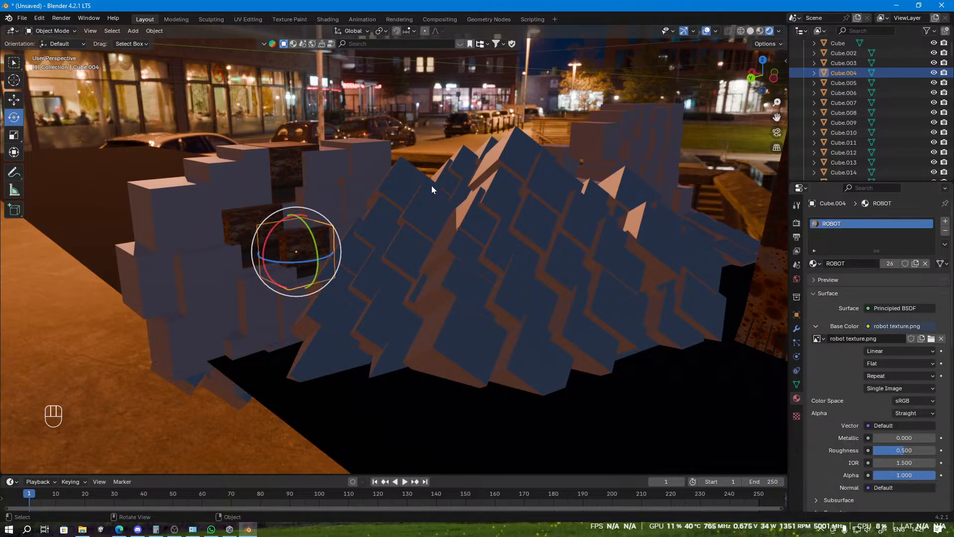
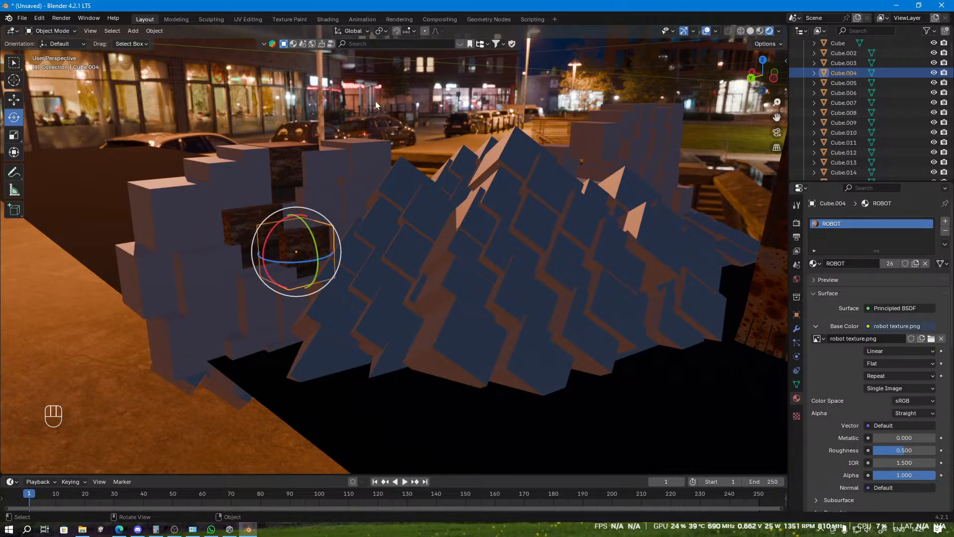
Step: Delete Cube.004 and Cube.003 from the block structure
key(Delete)
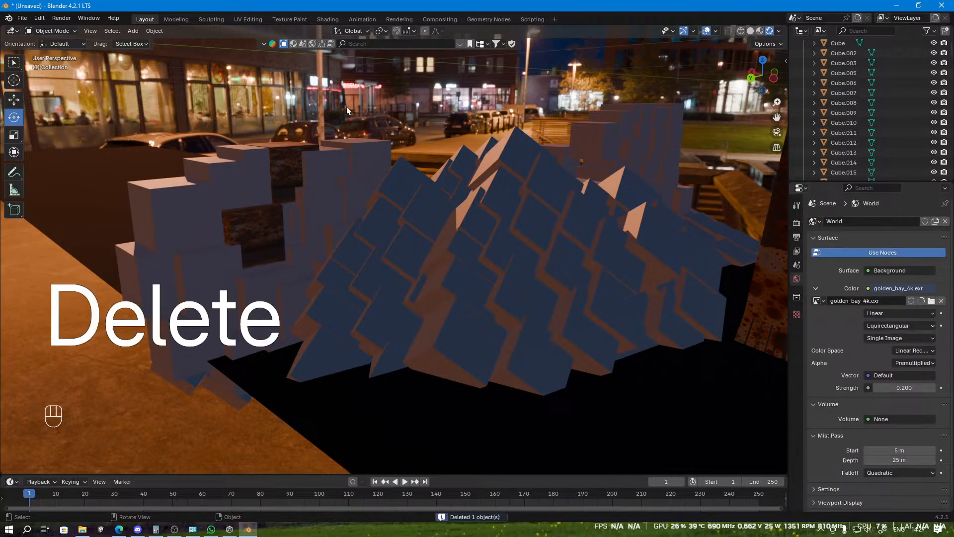
click(253, 241)
key(Delete)
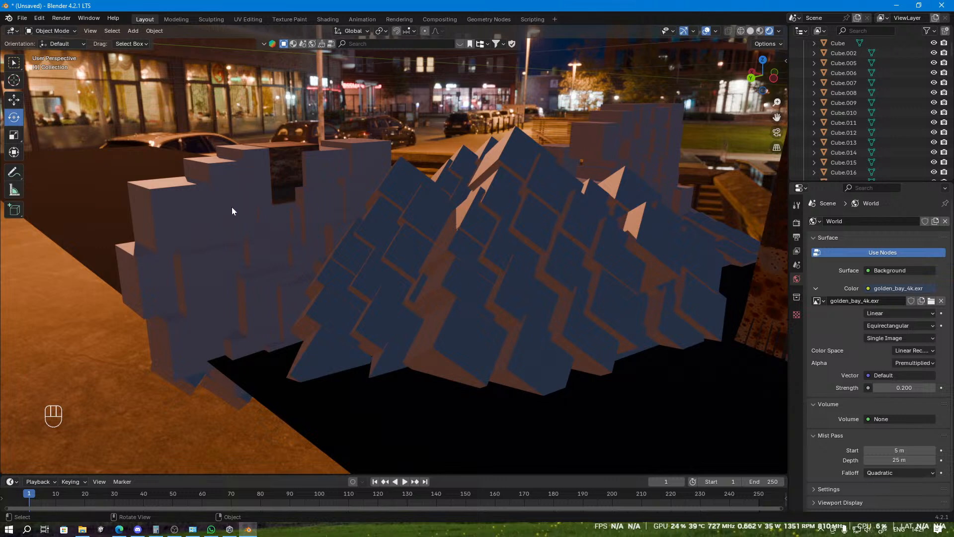
Step: Link the ROBOT material from Cube.002 to the neighbouring cubes, including Cube.006 and Cube.007
click(230, 225)
shift+click(257, 175)
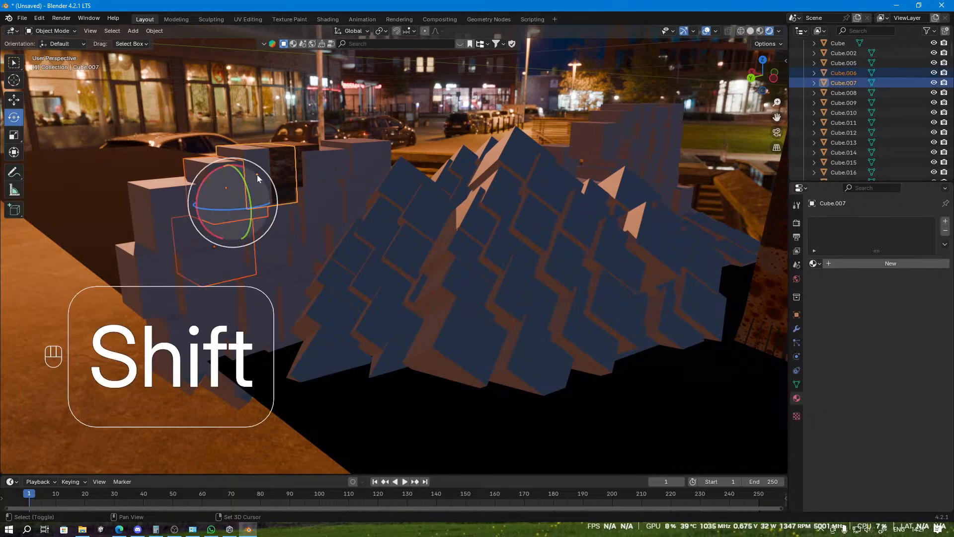
shift+click(303, 148)
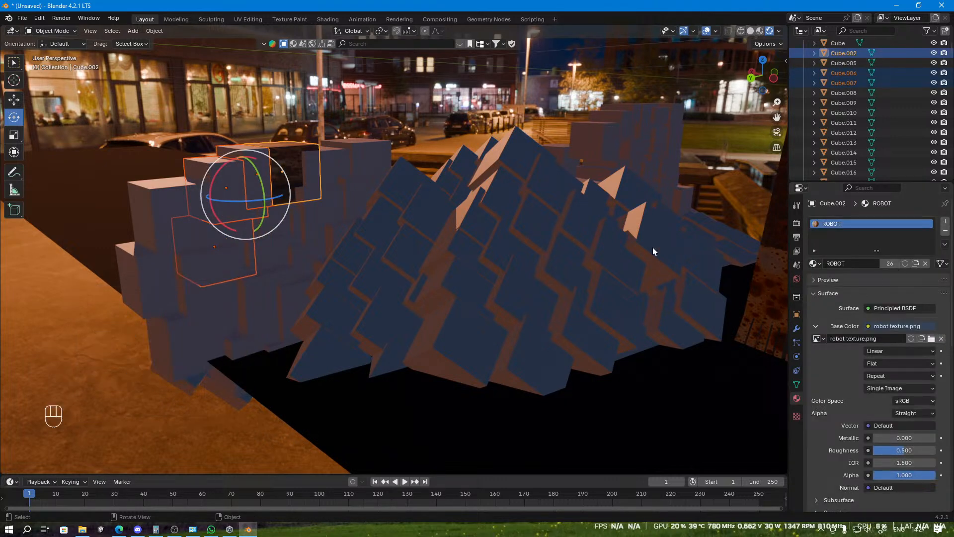
key(ctrl+l)
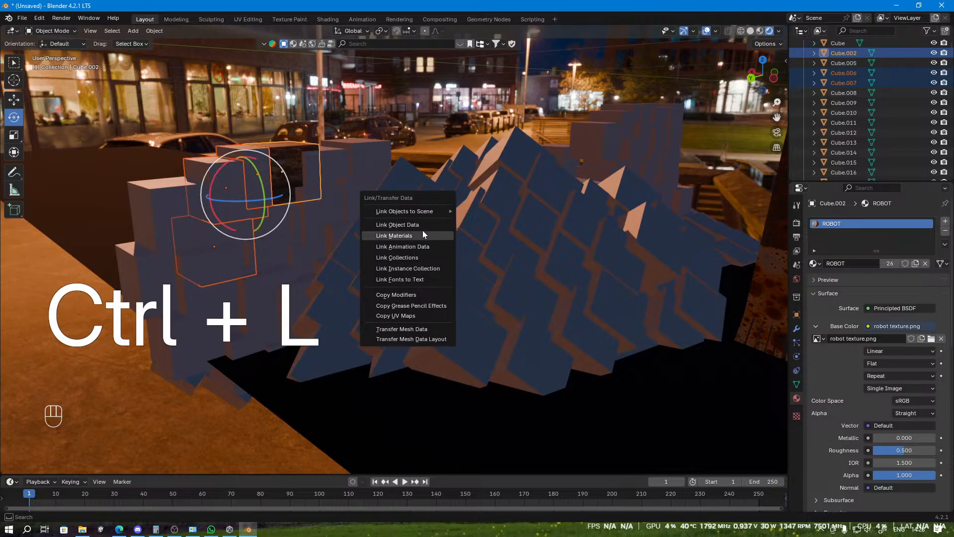
click(423, 236)
middle_drag(226, 237, 342, 241)
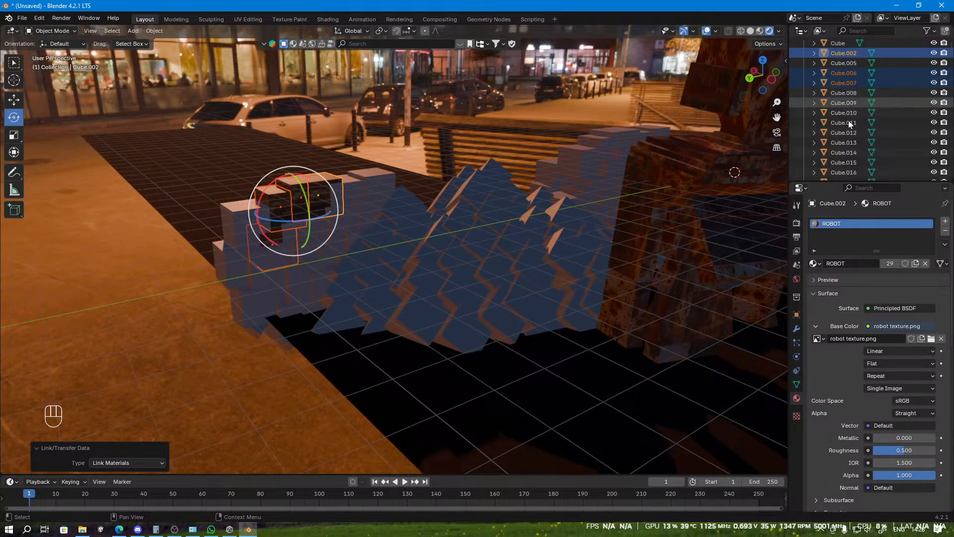
Step: Link the ground plane's road material to all cubes of the block structure, with the plane as the active object
middle_drag(206, 167, 241, 99)
drag(215, 50, 539, 449)
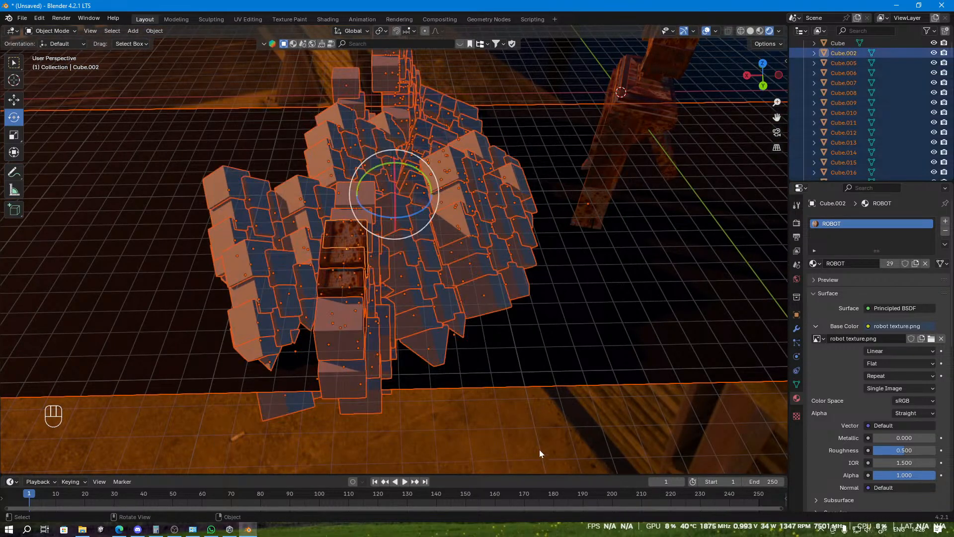
middle_drag(539, 449, 500, 410)
middle_drag(413, 297, 404, 318)
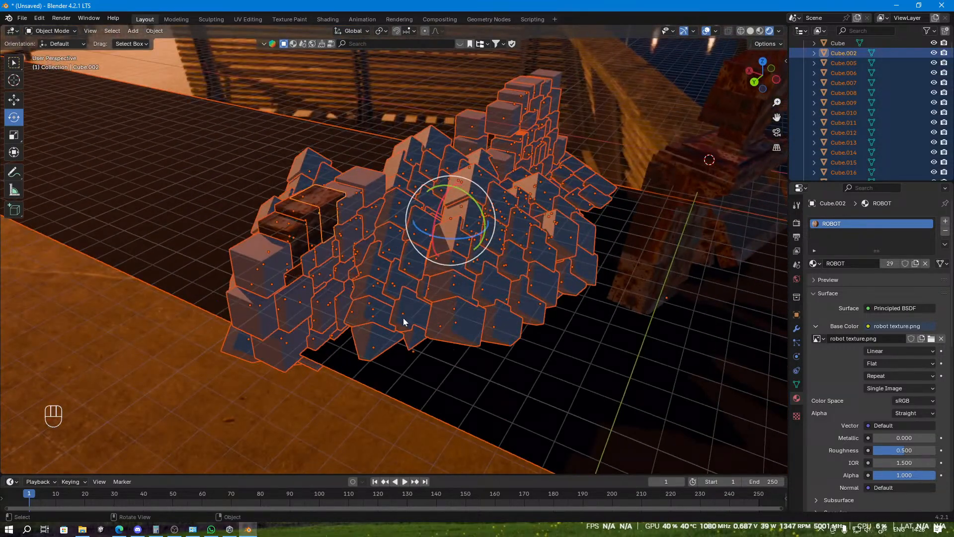
shift+click(524, 395)
key(ctrl+l)
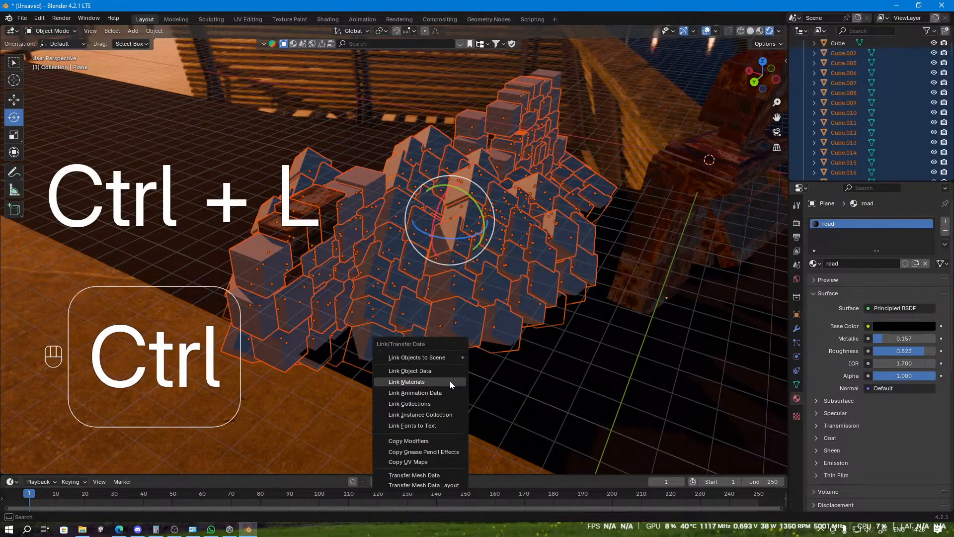
click(446, 380)
Step: Try the ROBOT material on the active plane while the cubes are selected, and set it back to road
middle_drag(606, 311, 550, 273)
click(814, 264)
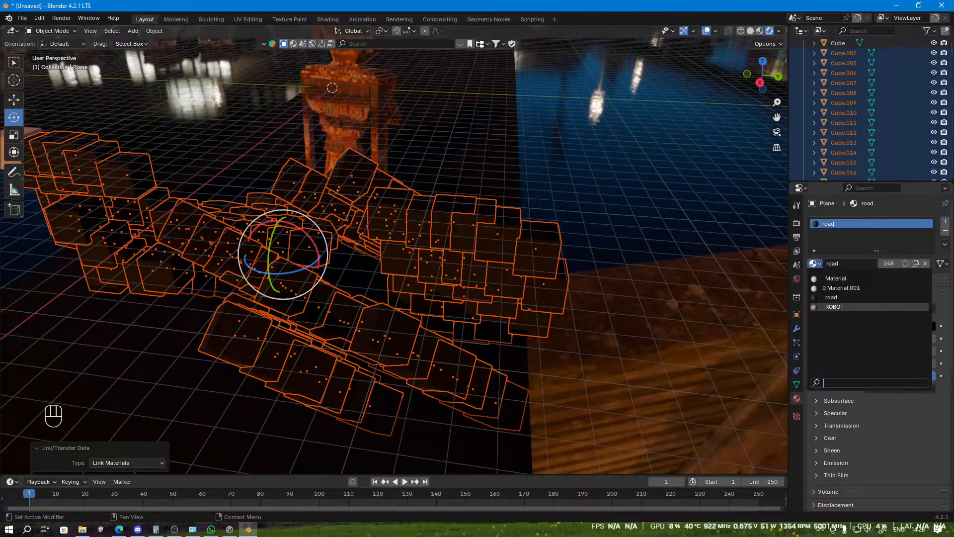
click(835, 307)
middle_drag(675, 314, 557, 311)
click(814, 263)
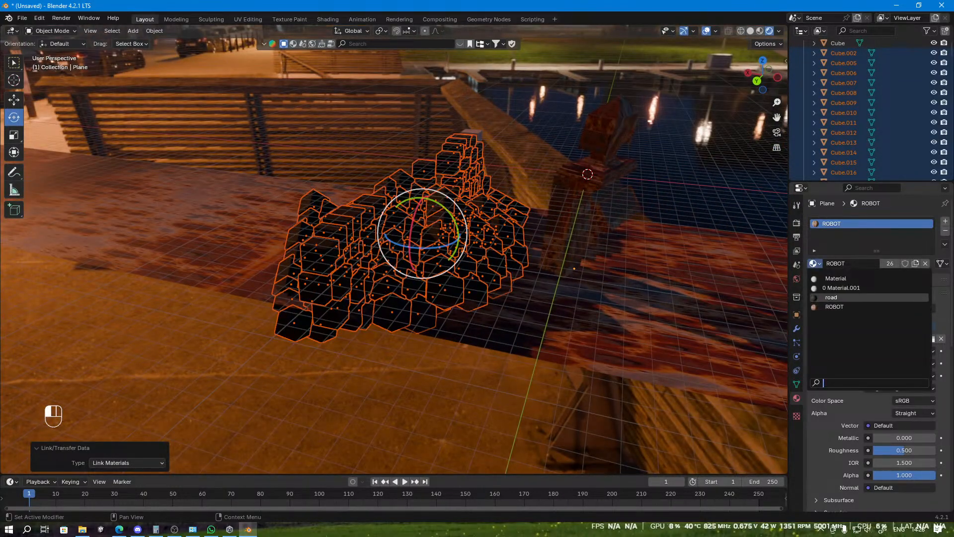
click(835, 297)
Step: Add the robot to the selection, try the ROBOT material on the active plane again, and return it to road
click(588, 341)
drag(274, 49, 516, 407)
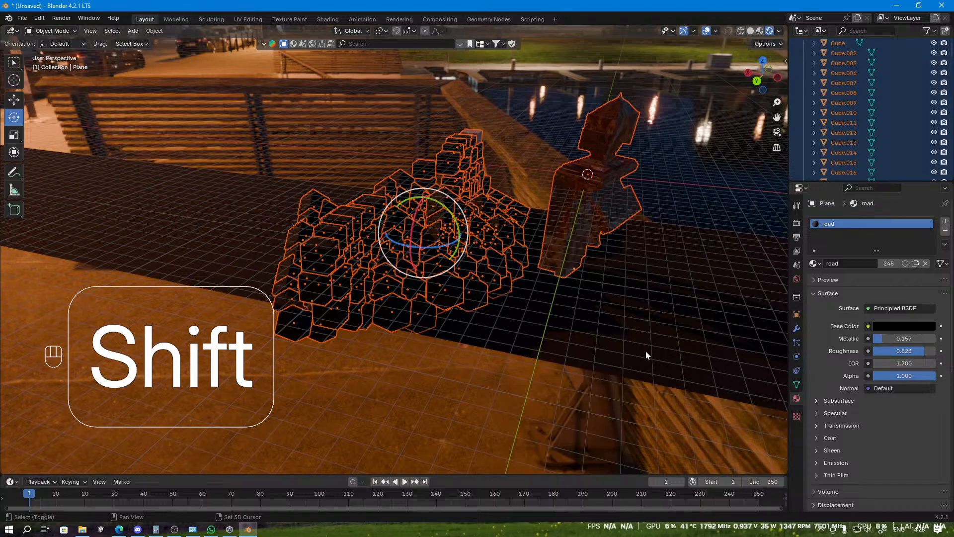
middle_drag(576, 353, 477, 318)
click(815, 263)
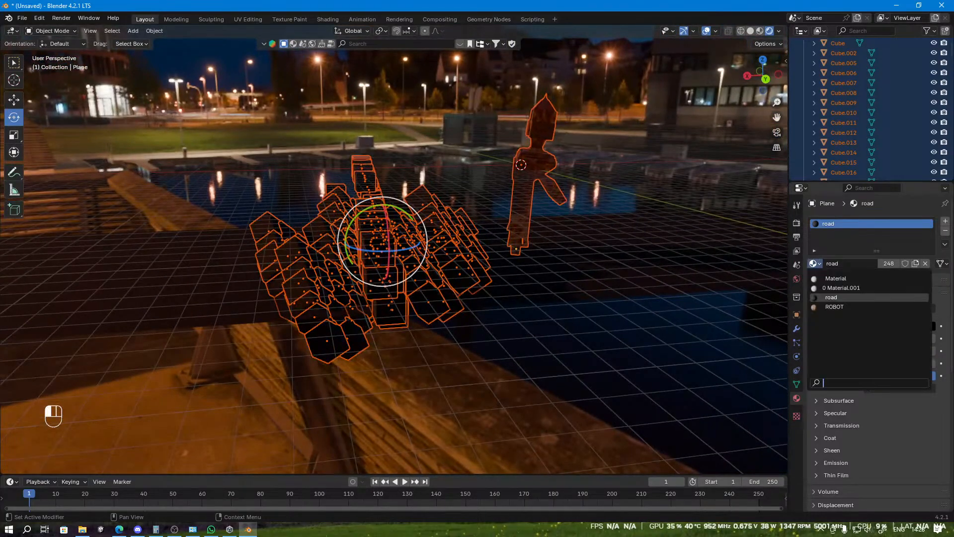
click(835, 307)
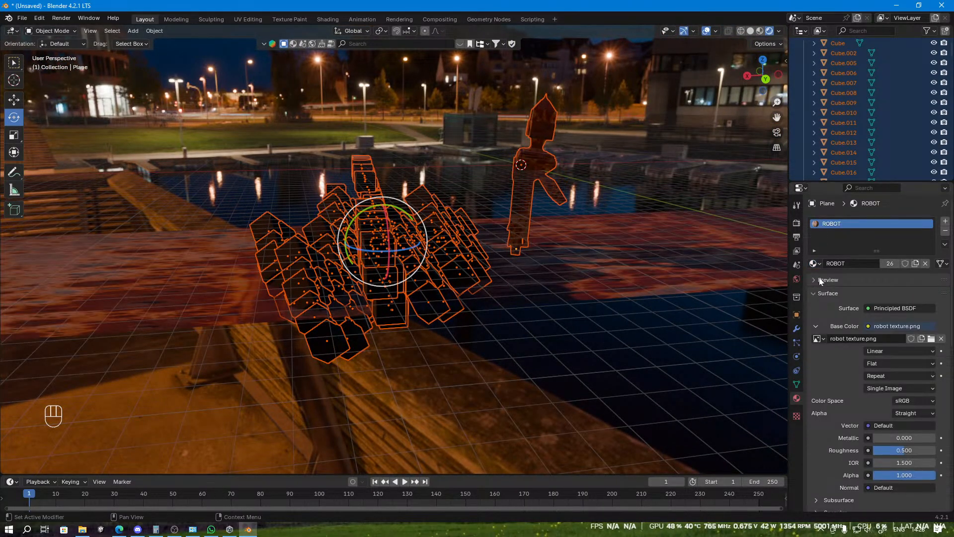
click(815, 264)
click(831, 297)
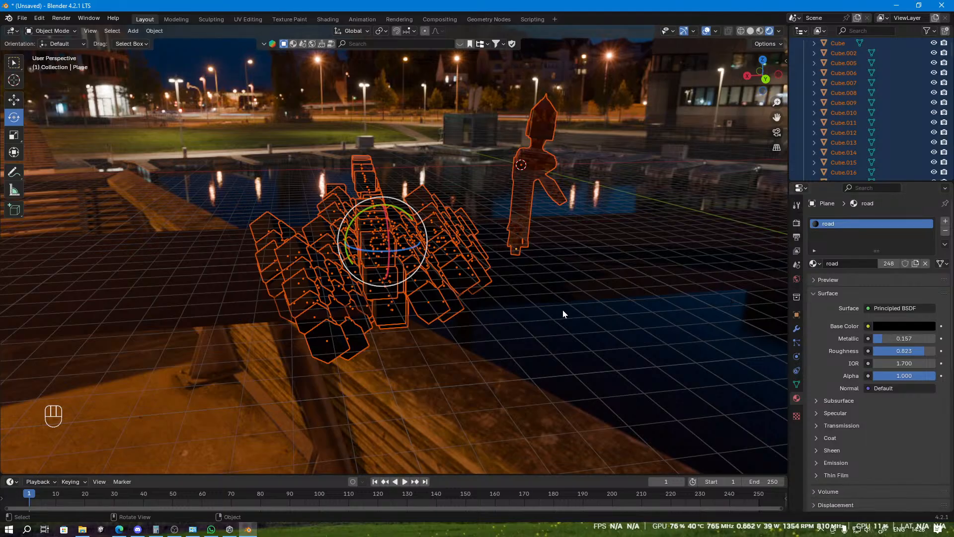
middle_drag(562, 309, 371, 288)
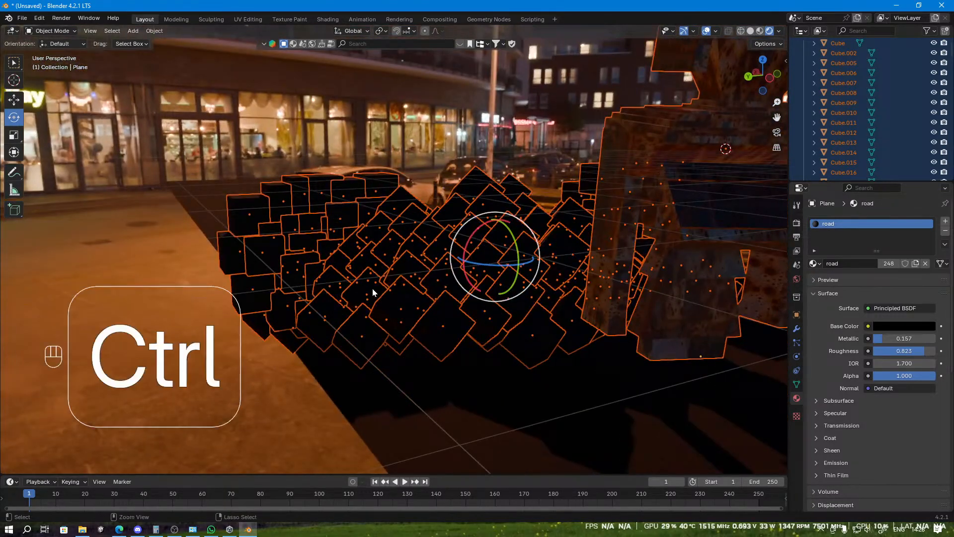
Step: Link the active plane's road material to the selected cubes and clear the selection
key(ctrl+l)
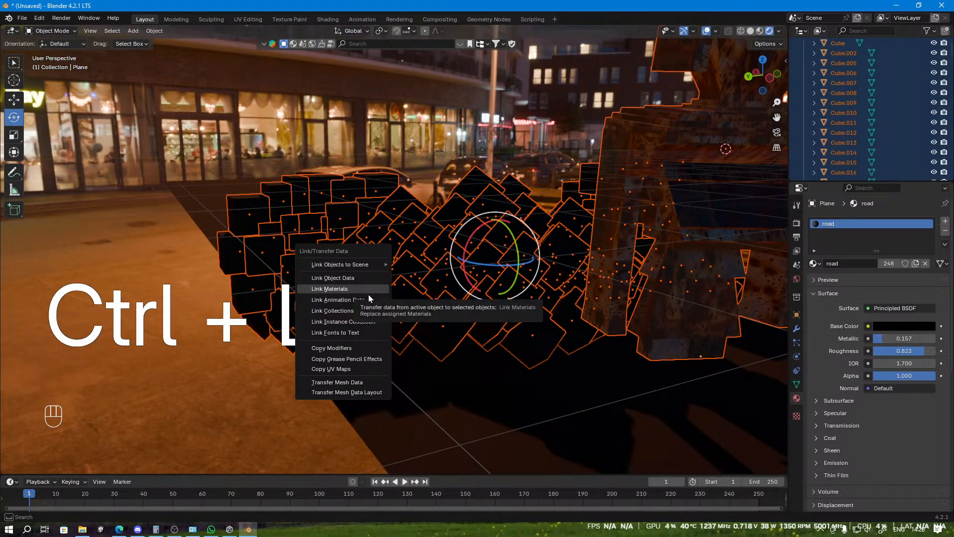
click(302, 291)
key(alt+a)
Step: Select Cube.013 and Cube.007 and assign the ROBOT material with Cube.007 as the active object
click(256, 215)
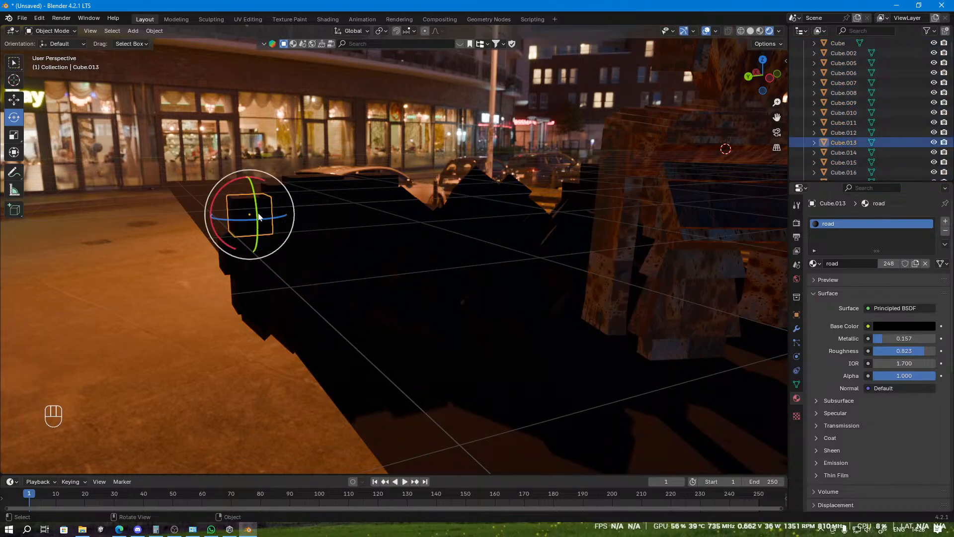
shift+click(303, 204)
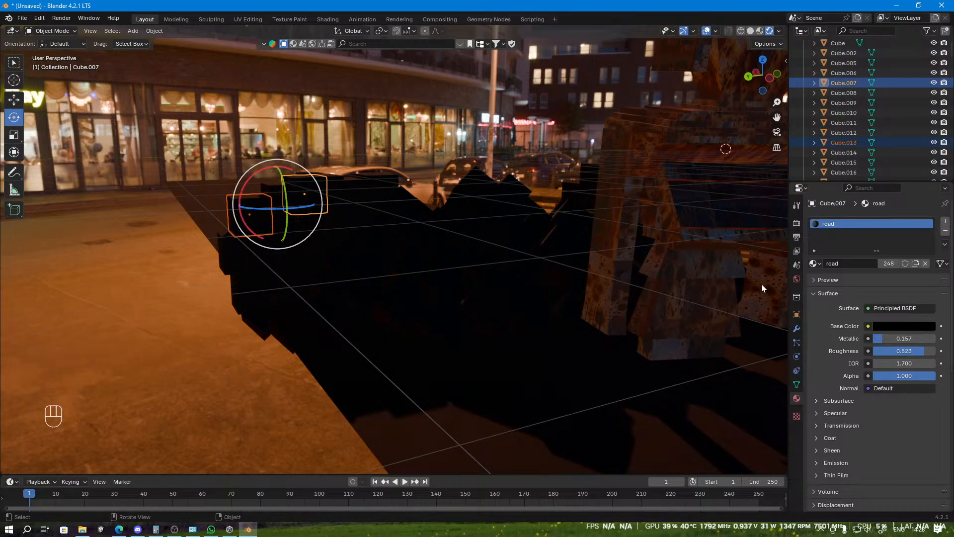
click(813, 263)
click(840, 301)
Step: Assign the ROBOT material to Cube.013 on its own
middle_drag(383, 303, 430, 267)
scroll(351, 234, up, 4)
scroll(467, 307, up, 4)
click(265, 322)
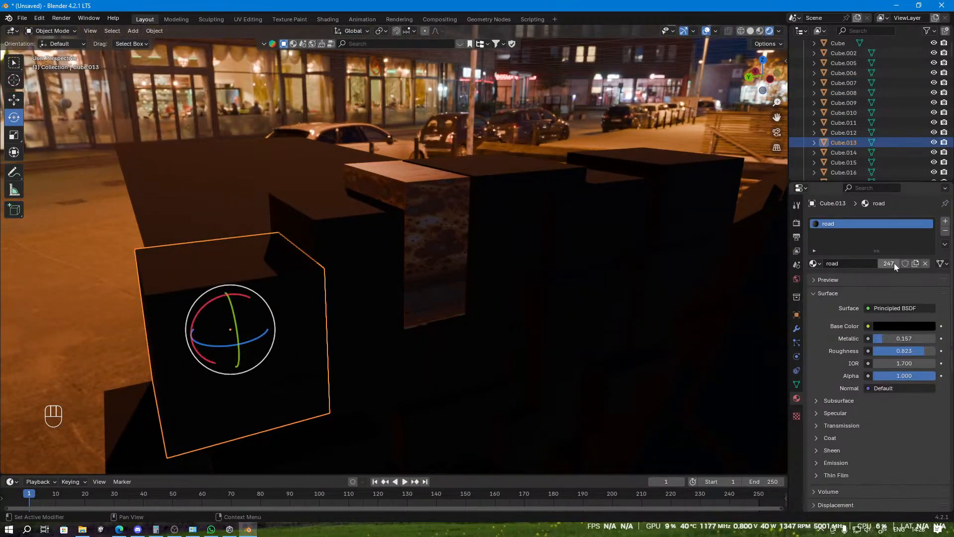
click(813, 264)
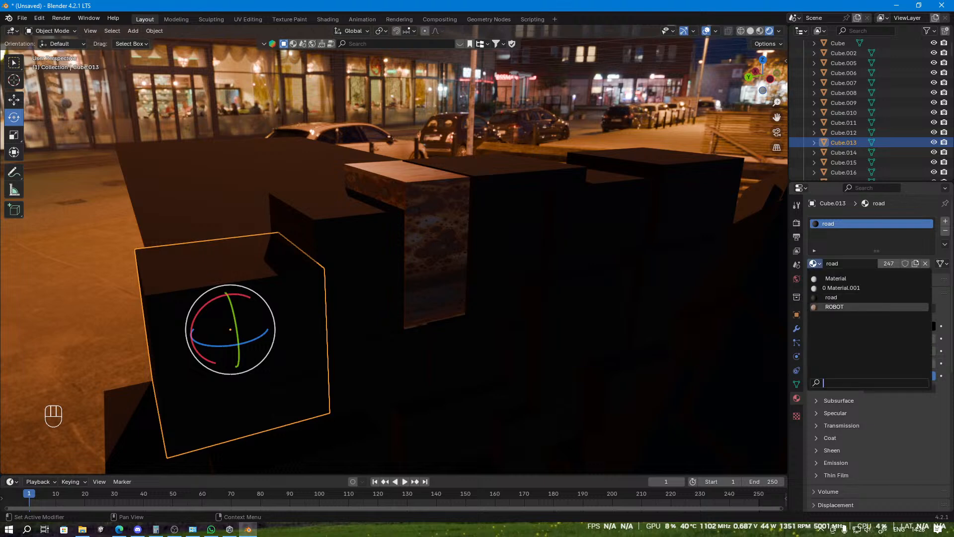
click(834, 307)
Step: Select Cube.002 through Cube.015, assign ROBOT to the active Cube.002, and link its material to the other selected cubes
middle_drag(429, 294, 465, 254)
click(462, 251)
scroll(851, 130, up, 1)
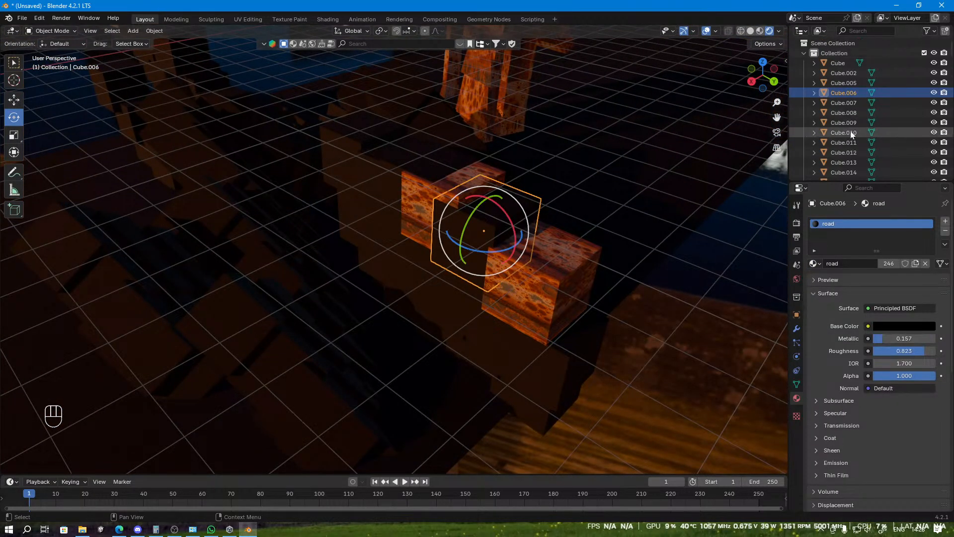
click(845, 73)
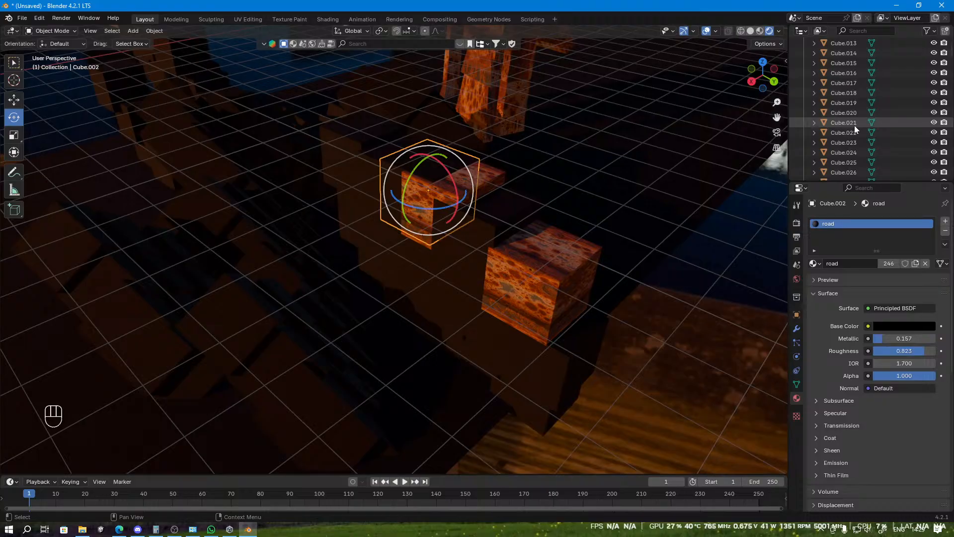
scroll(851, 139, down, 2)
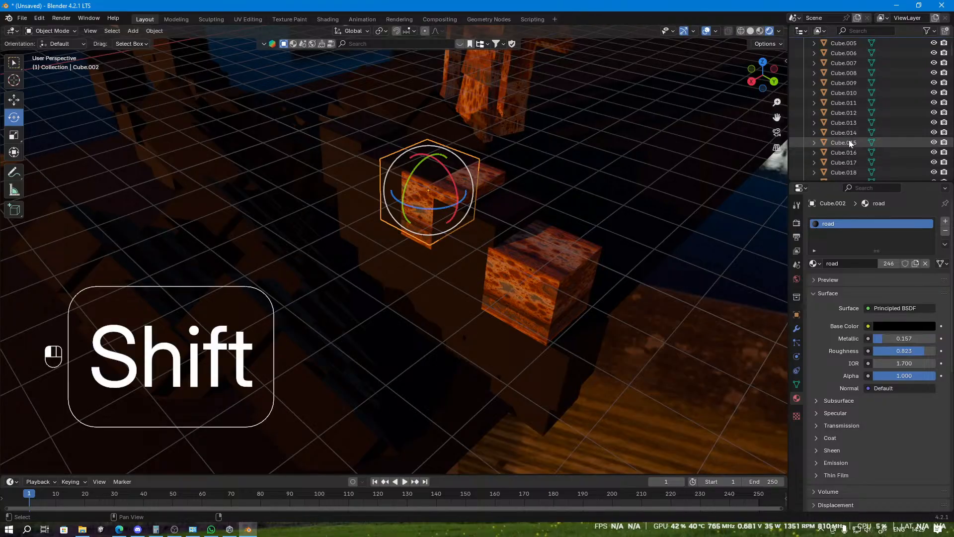
shift+click(848, 140)
scroll(849, 142, up, 2)
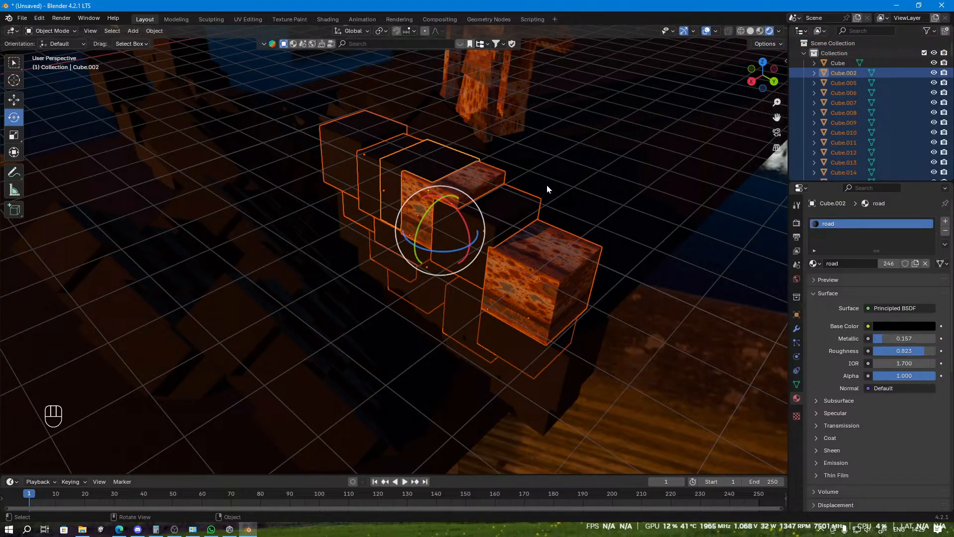
click(814, 264)
click(830, 306)
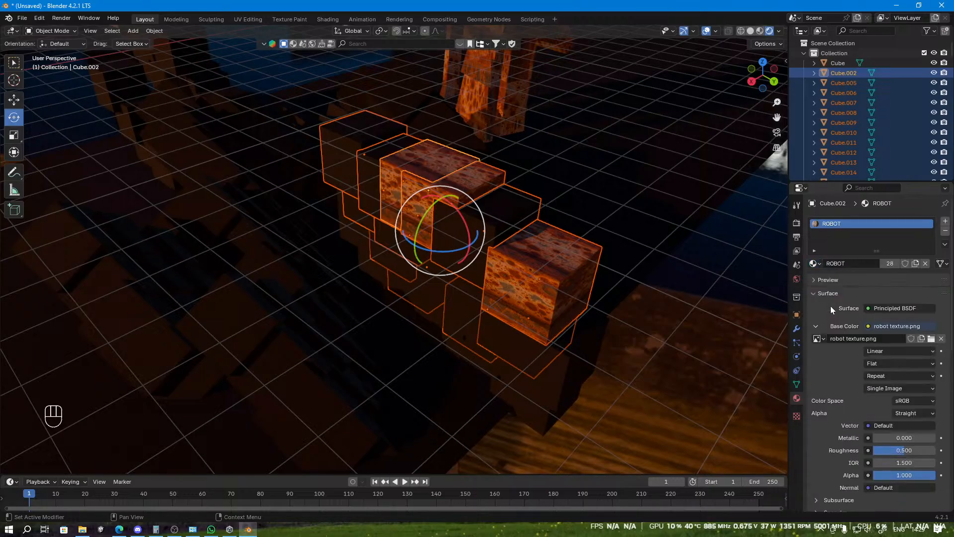
key(ctrl+l)
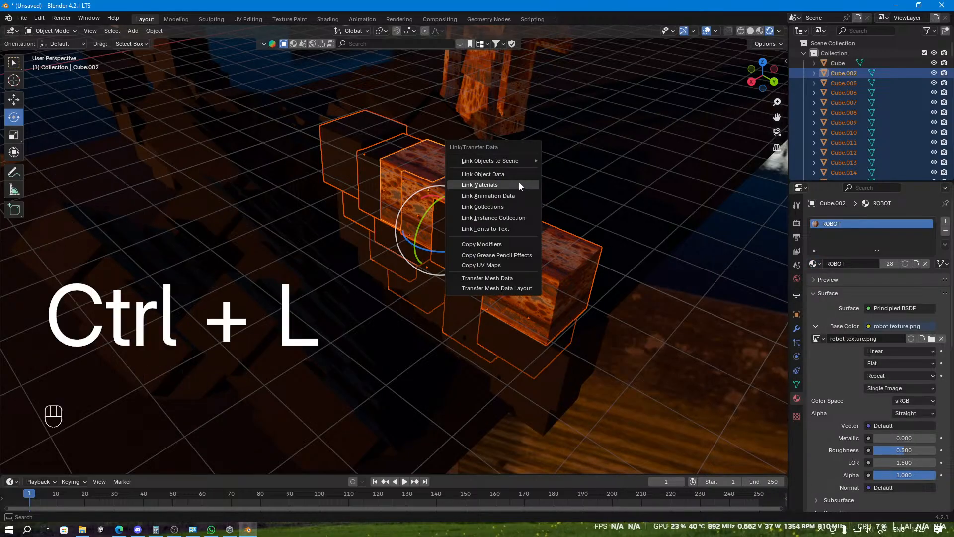
click(520, 186)
middle_drag(470, 301, 621, 249)
scroll(867, 109, down, 4)
scroll(857, 104, up, 1)
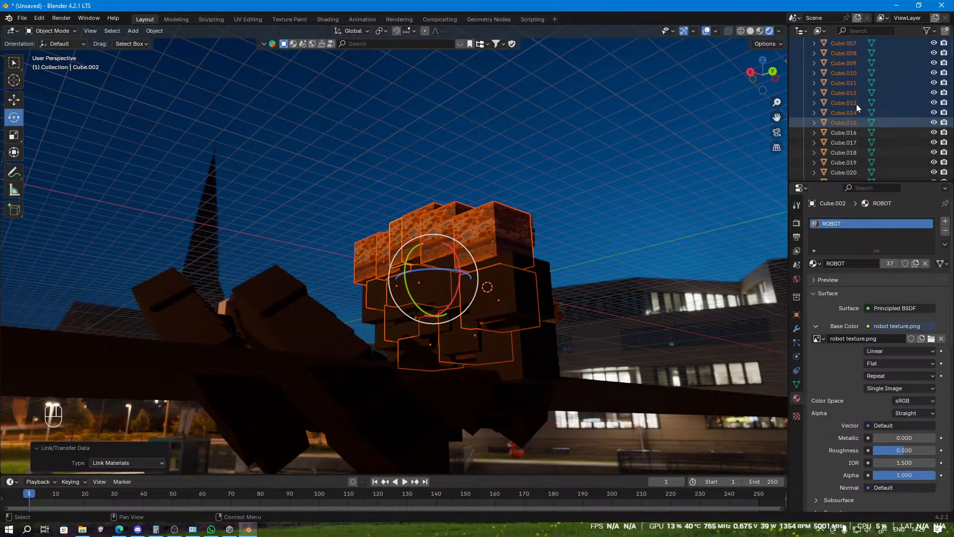
click(853, 133)
scroll(854, 140, down, 2)
scroll(854, 140, down, 3)
shift+click(849, 143)
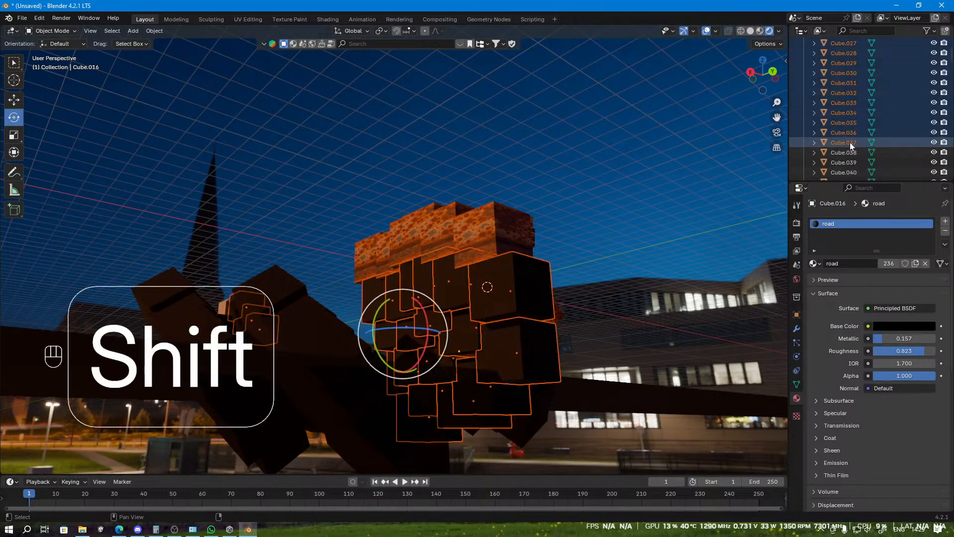
scroll(855, 141, up, 5)
shift+click(855, 142)
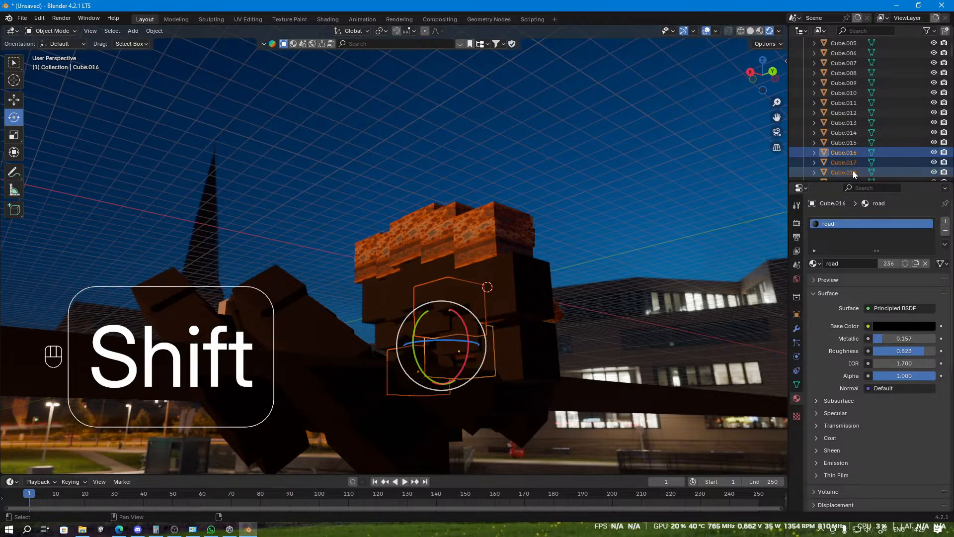
click(851, 143)
scroll(854, 172, down, 2)
shift+click(848, 162)
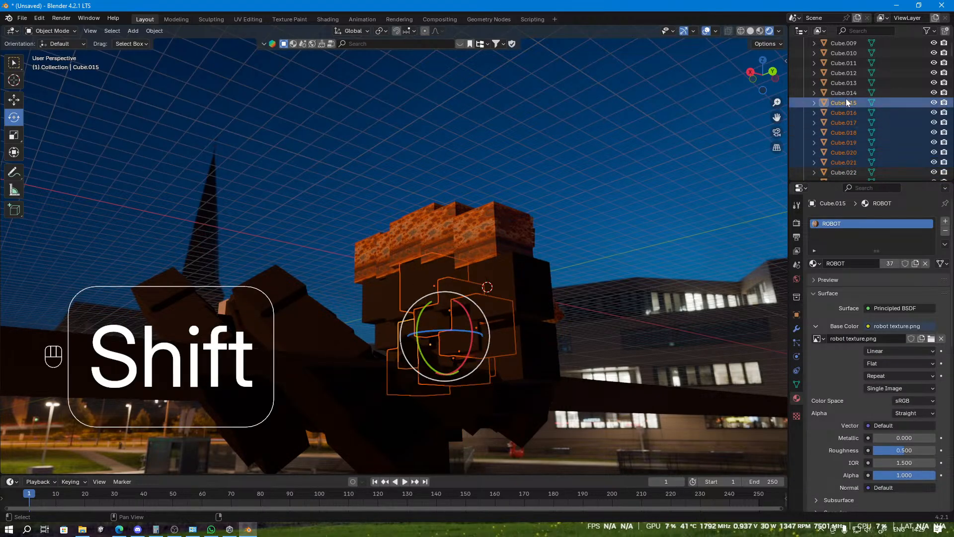
click(847, 114)
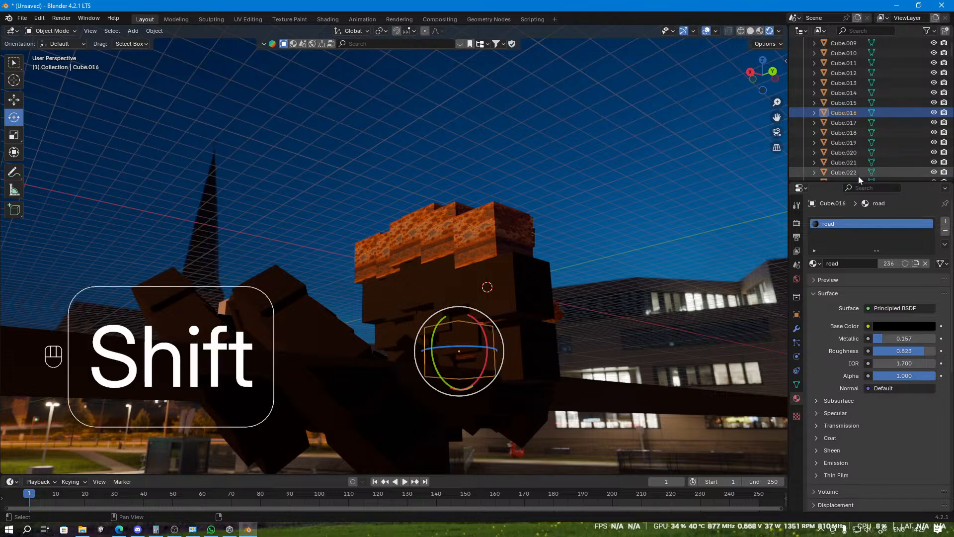
shift+click(849, 102)
Step: Select Cube.015 through Cube.022, make Cube.014 active, and link its ROBOT material to them
click(845, 103)
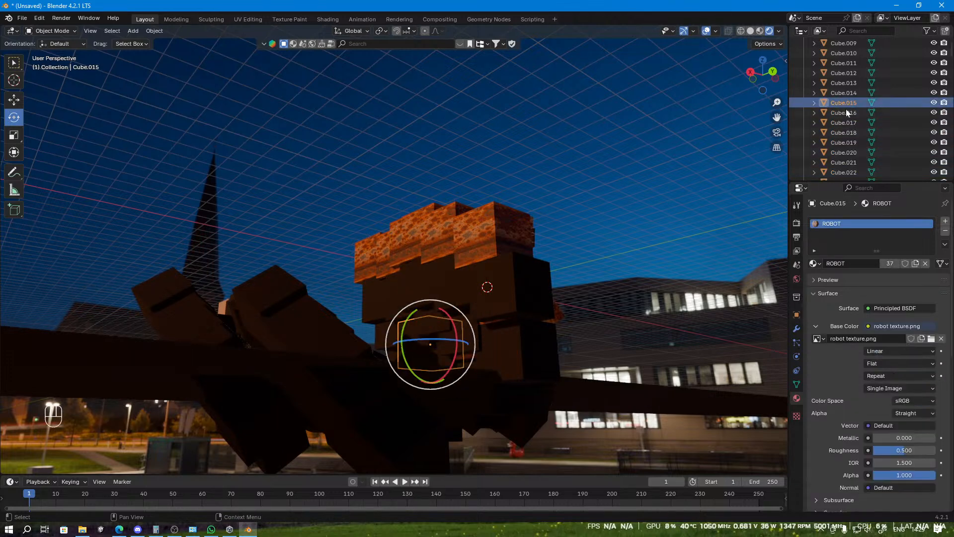
shift+click(851, 172)
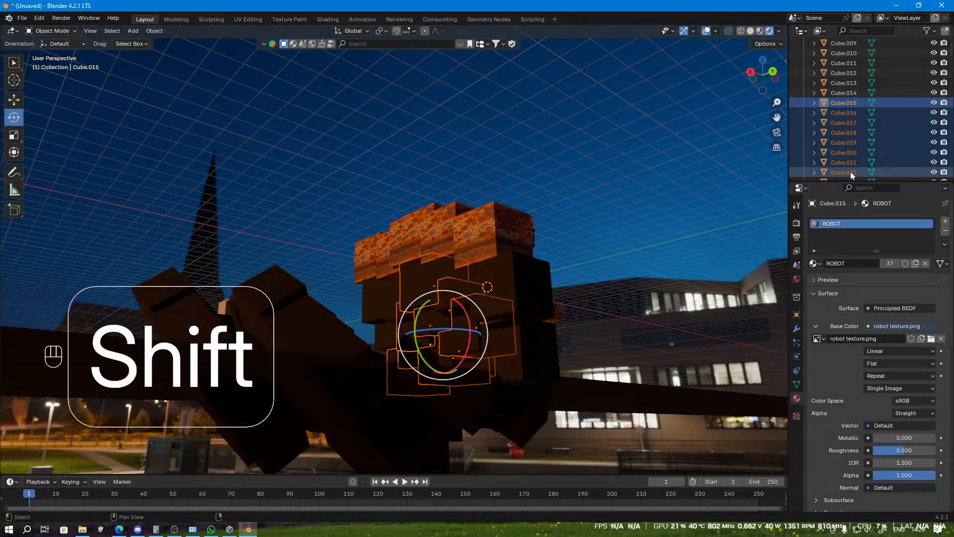
ctrl+click(847, 92)
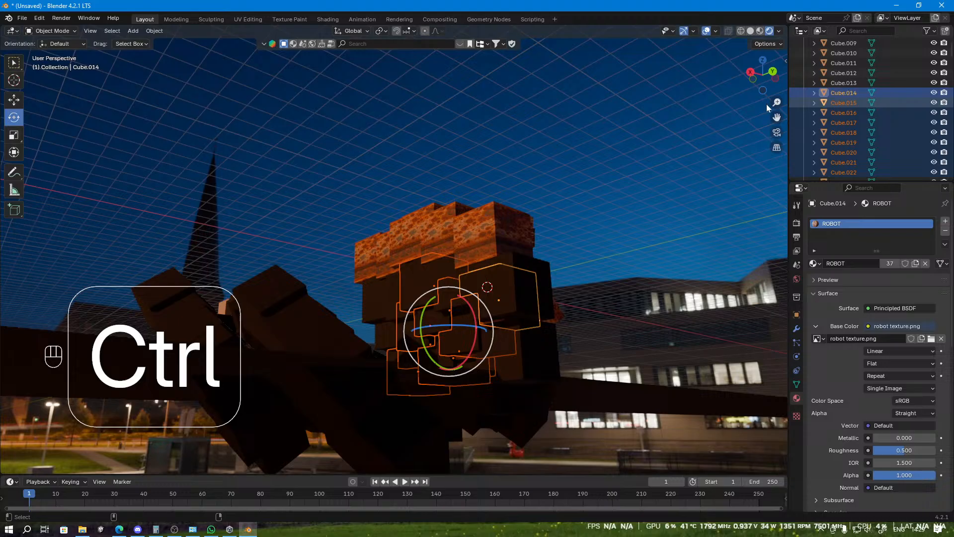
key(ctrl+l)
click(553, 177)
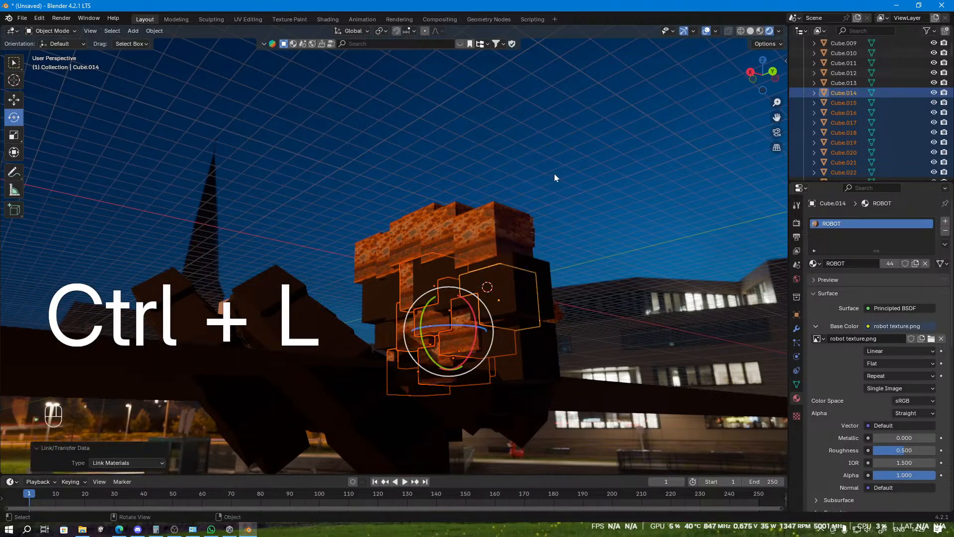
Step: Select all remaining cubes from Cube.023 onward, make Cube.022 active, and link its ROBOT material to them
middle_drag(554, 174, 586, 179)
scroll(835, 142, down, 3)
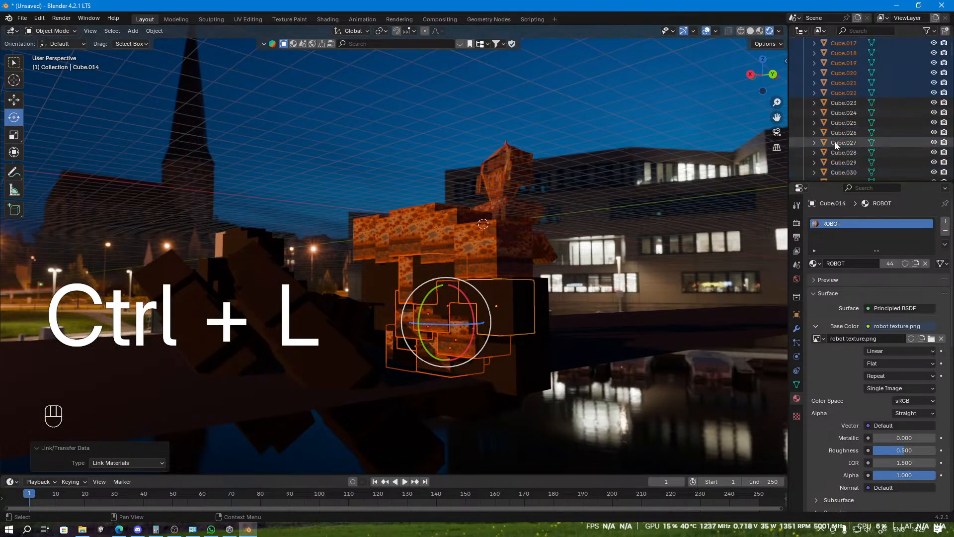
click(845, 106)
scroll(837, 142, down, 5)
scroll(838, 152, down, 20)
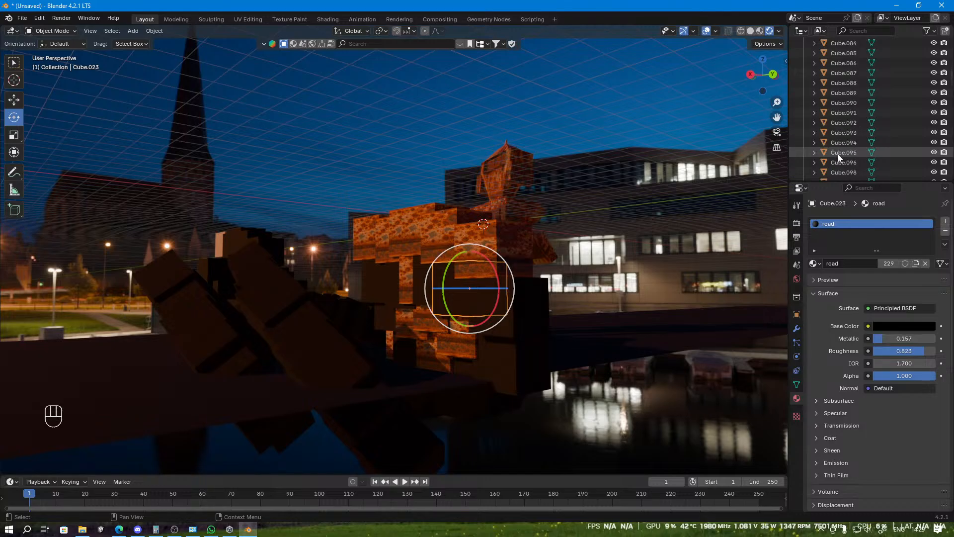
scroll(838, 164, down, 20)
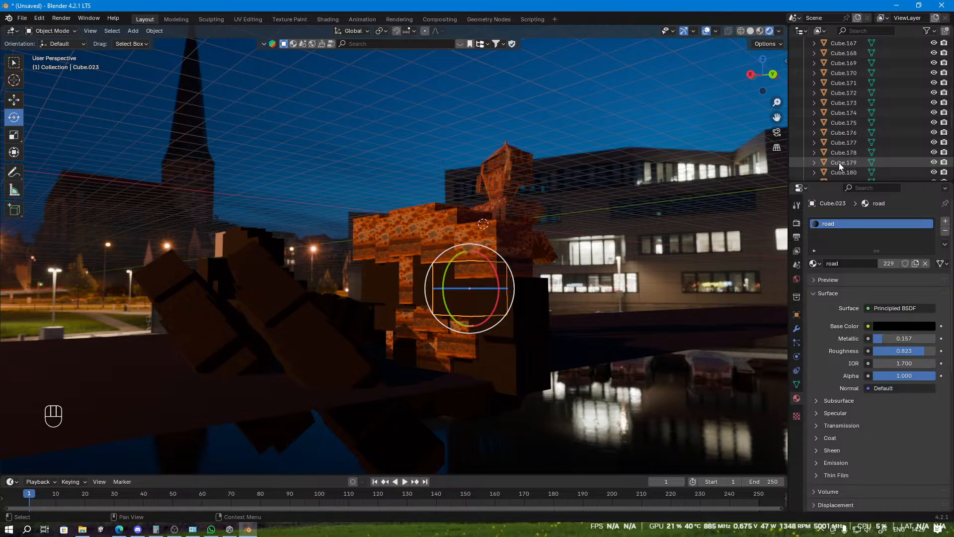
scroll(837, 172, down, 15)
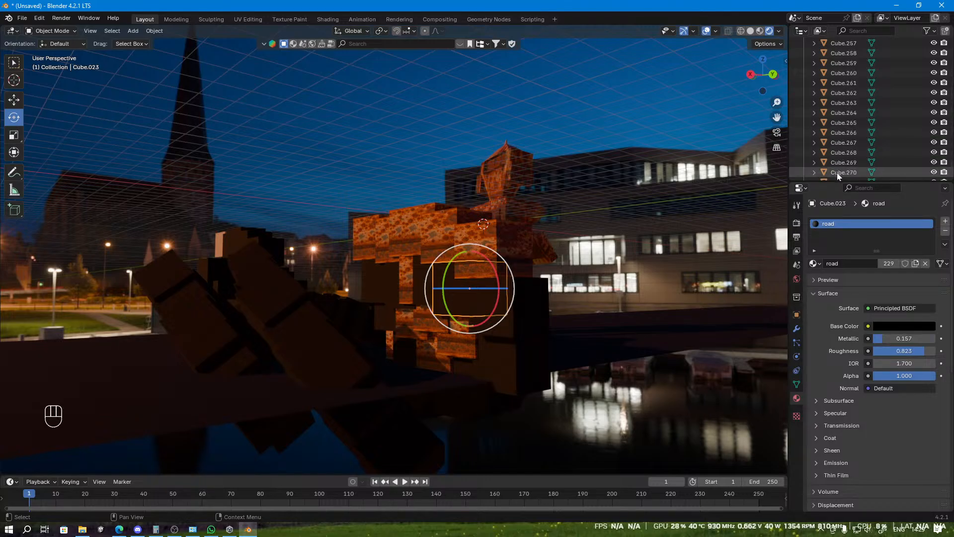
shift+click(842, 160)
scroll(844, 144, up, 20)
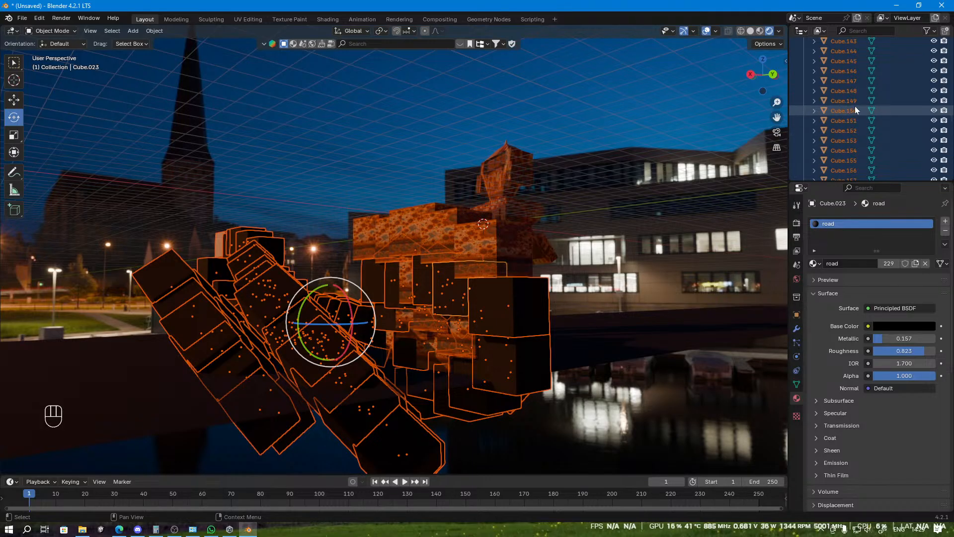
drag(952, 130, 947, 51)
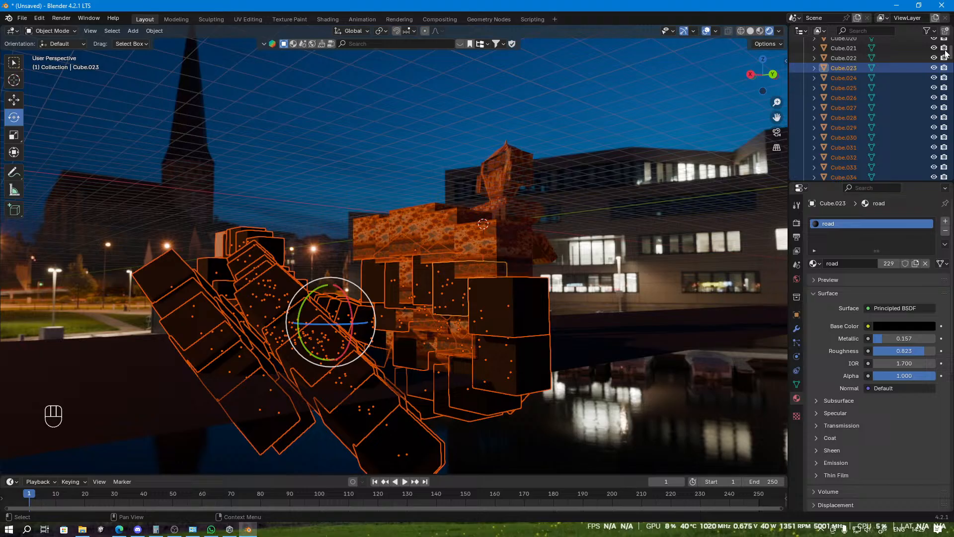
ctrl+click(853, 55)
key(ctrl+l)
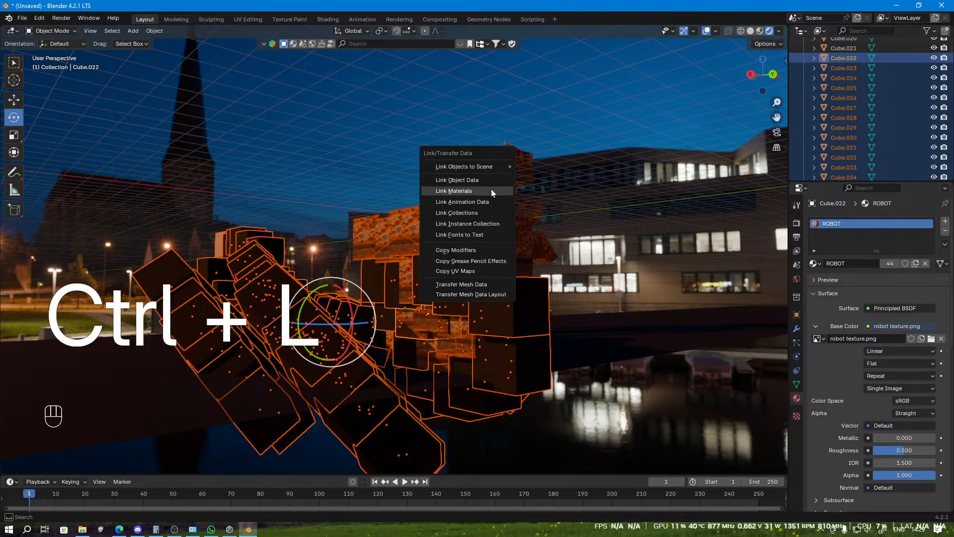
click(491, 188)
Step: Clear the selection and examine the textured block structure and the robot from several sides
mouse_move(548, 172)
middle_down()
mouse_move(483, 176)
mouse_move(514, 131)
mouse_move(573, 182)
mouse_move(556, 163)
middle_up()
scroll(511, 190, down, 2)
click(514, 131)
scroll(556, 163, up, 2)
scroll(502, 241, up, 1)
shift+middle_drag(497, 169, 566, 279)
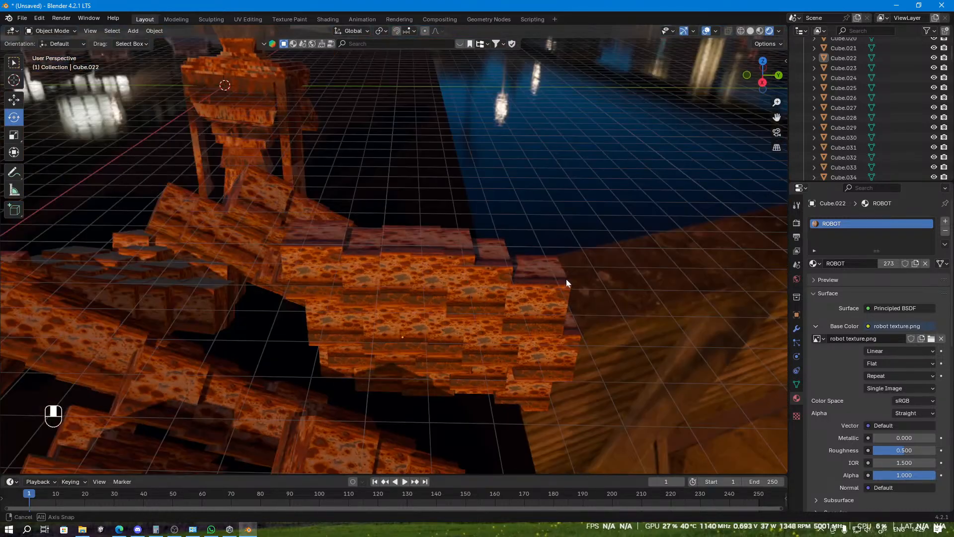
scroll(392, 230, down, 2)
shift+middle_drag(318, 231, 372, 177)
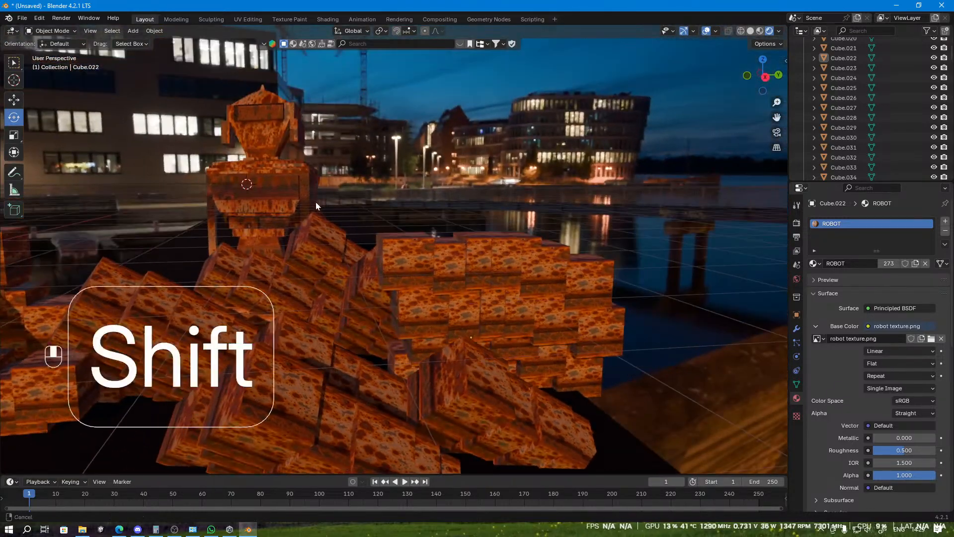
shift+middle_drag(315, 202, 418, 234)
scroll(245, 224, down, 5)
shift+middle_drag(246, 223, 356, 186)
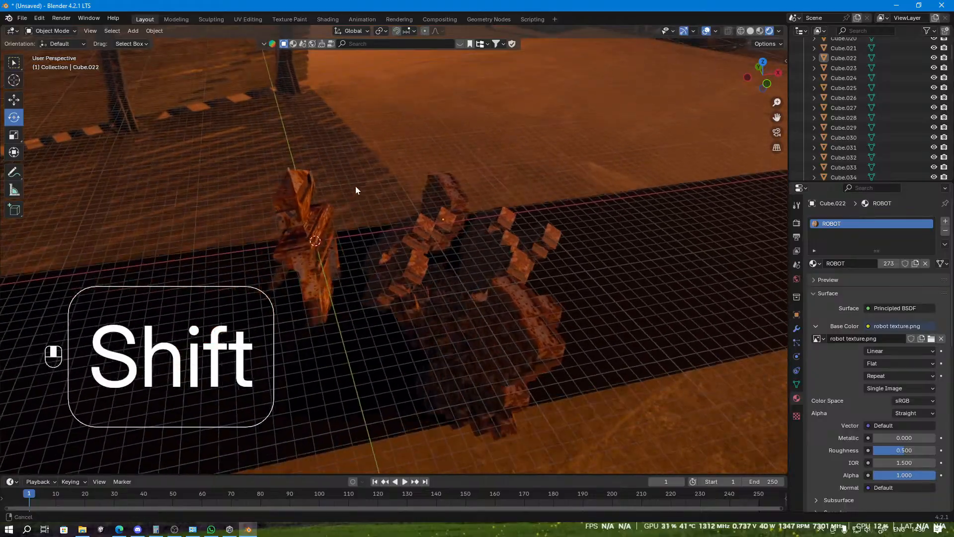
scroll(362, 232, up, 4)
middle_drag(362, 232, 622, 327)
scroll(415, 310, down, 3)
middle_drag(442, 288, 467, 245)
Step: Rotate the robot 53° about the global Z axis
click(508, 225)
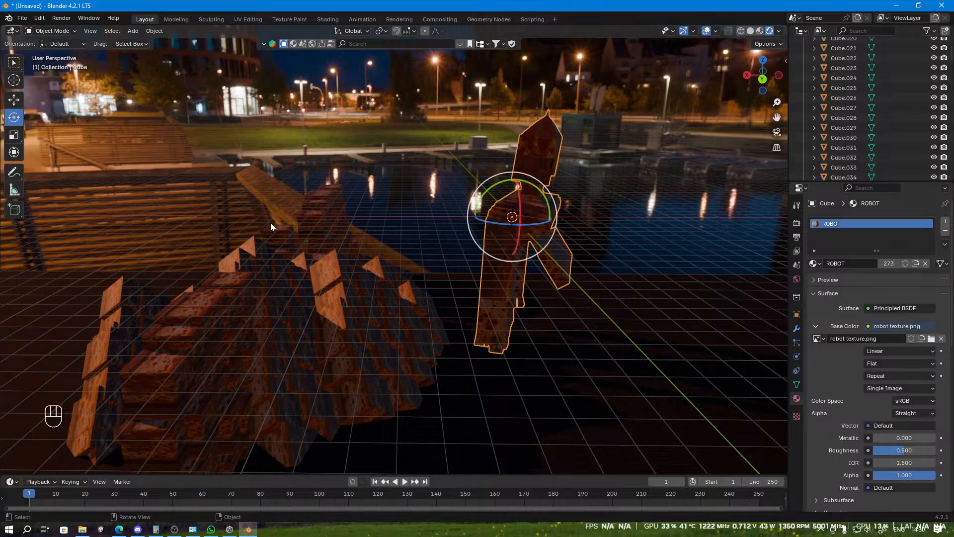
drag(496, 224, 445, 257)
shift+middle_drag(450, 256, 443, 202)
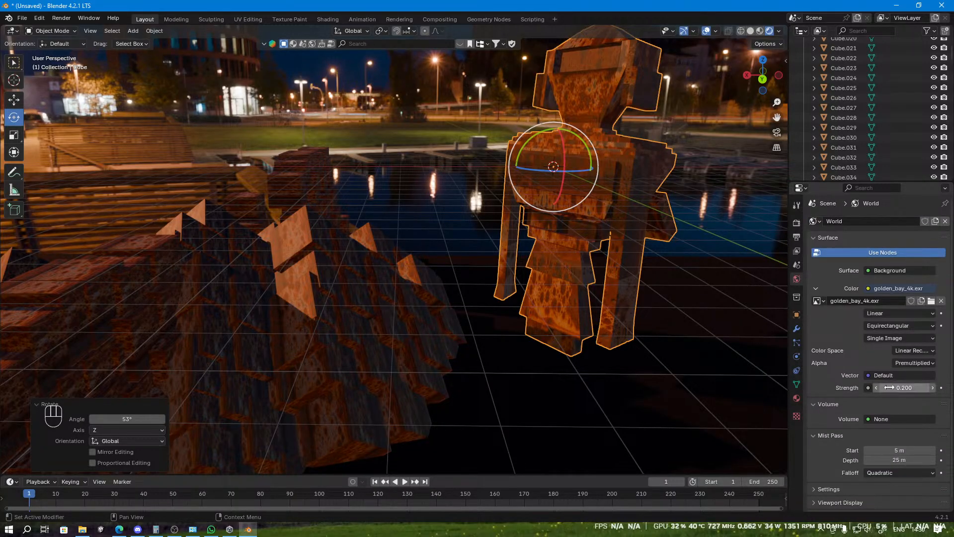
Step: Set the world background strength to 0.100
mouse_move(903, 387)
mouse_down()
mouse_move(925, 387)
mouse_move(901, 387)
mouse_up()
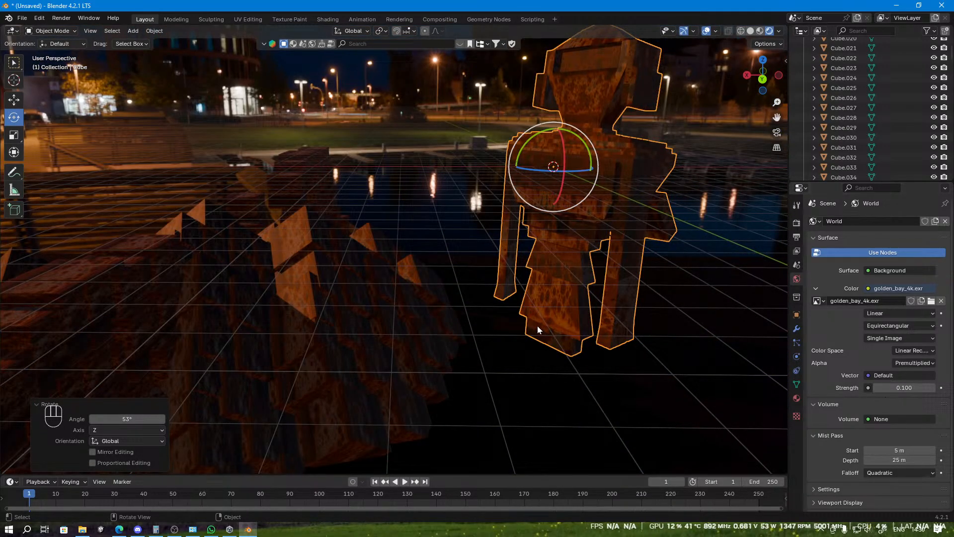
Step: Add a sun light and rotate it about the global Y axis by -46.1°, followed by another rotation of 48.2°
key(shift+a)
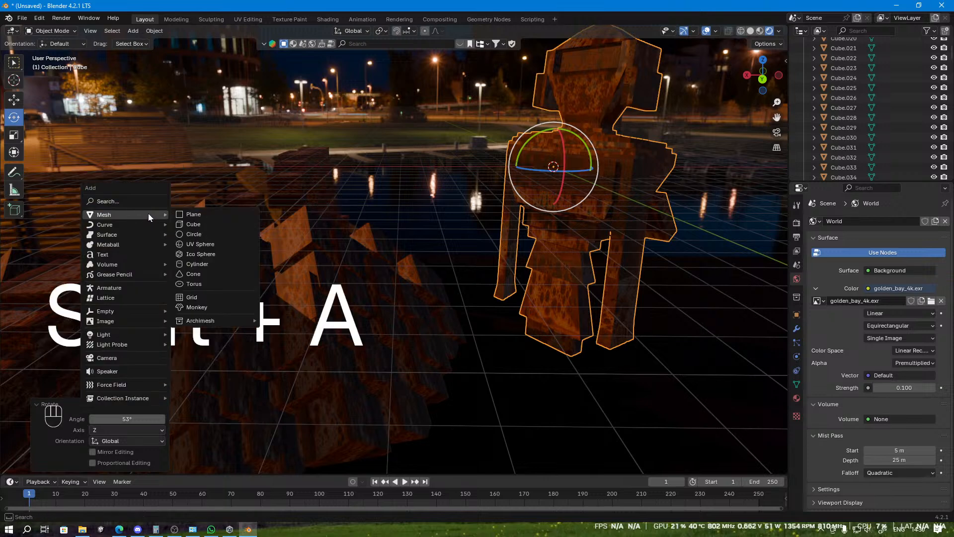
mouse_move(141, 336)
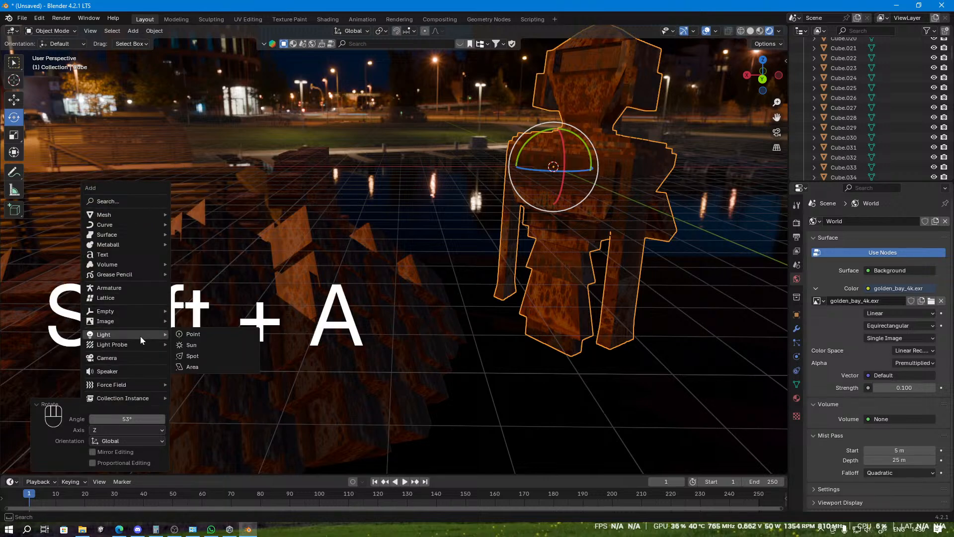
click(208, 343)
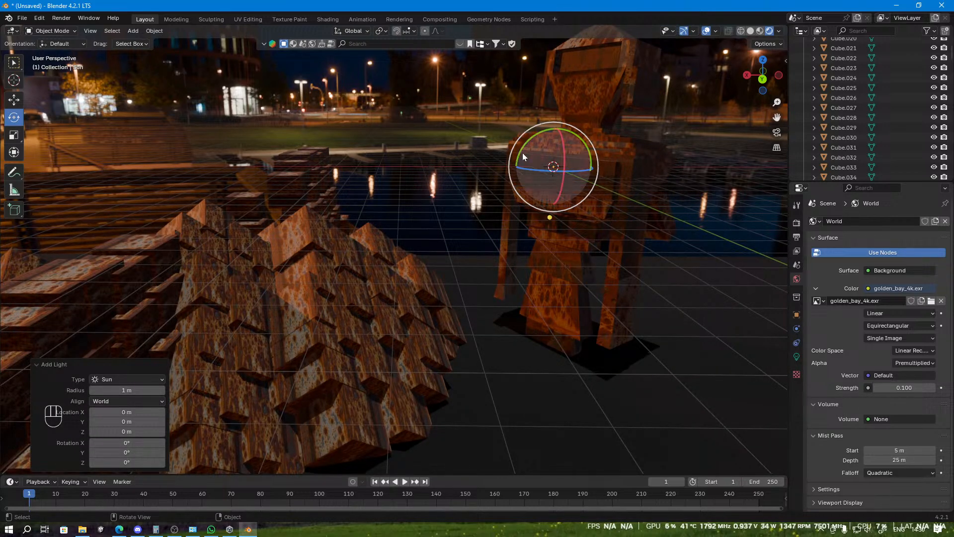
drag(521, 148, 544, 125)
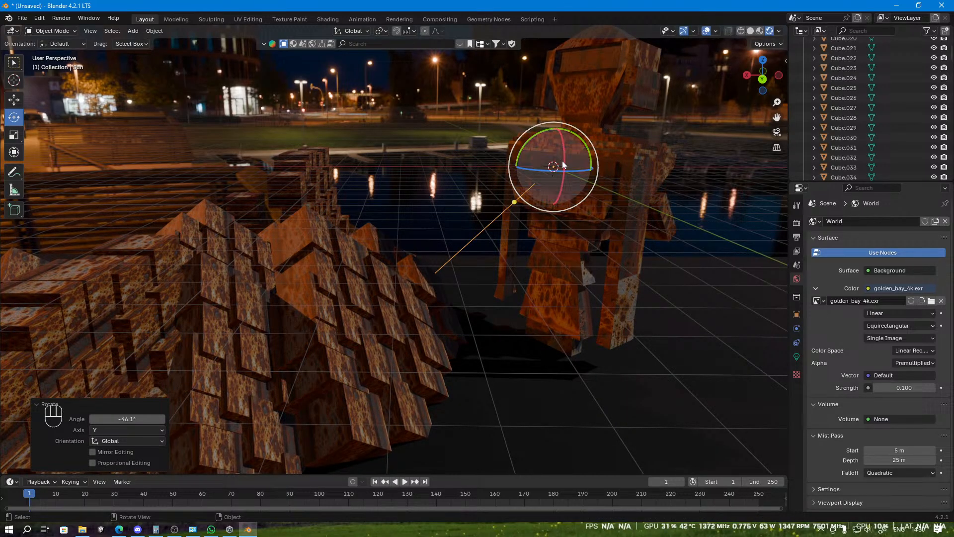
drag(562, 165, 472, 314)
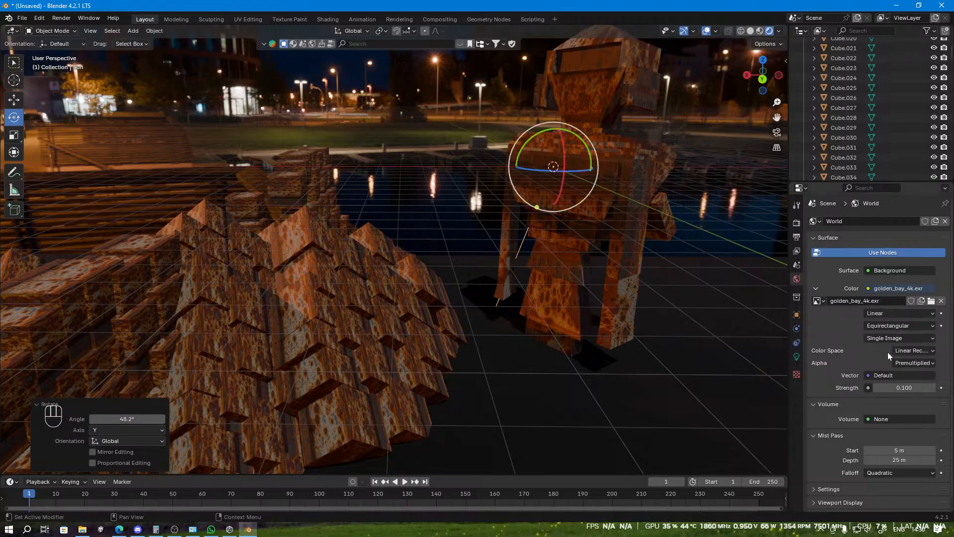
Step: Set the sun light's color to a pale green tint
click(796, 357)
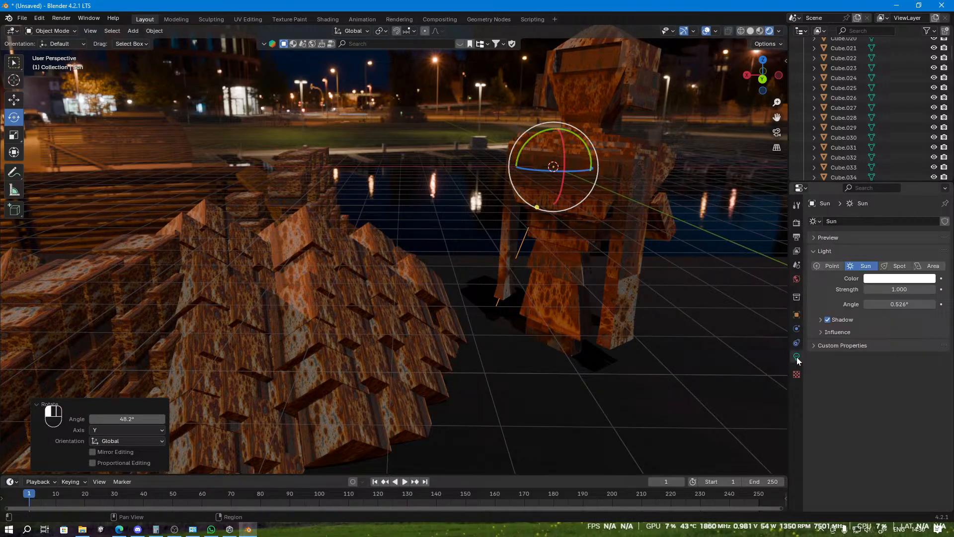
click(904, 283)
mouse_move(870, 188)
mouse_down()
mouse_move(856, 186)
mouse_move(866, 178)
mouse_up()
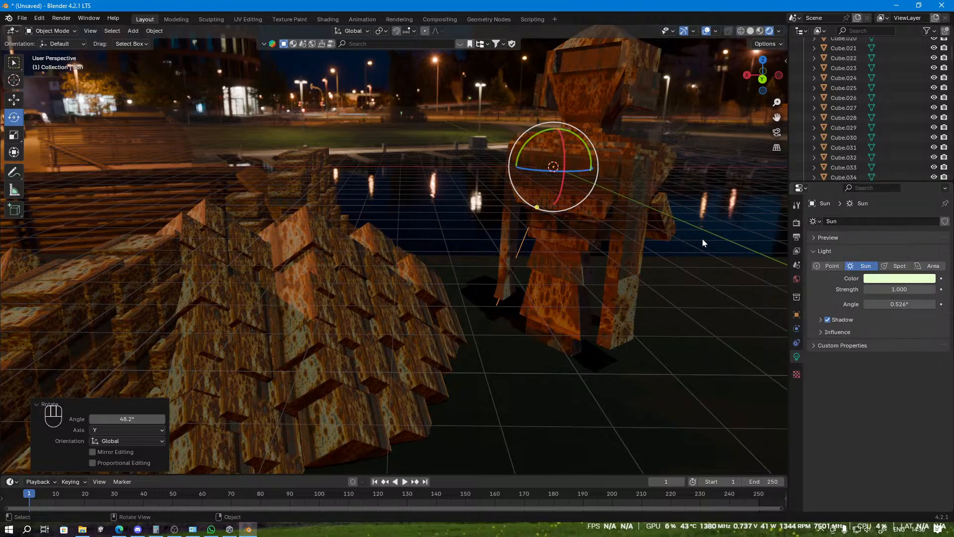
Step: Add a camera and align it to a view framing both the block structure and the robot
middle_drag(661, 254, 658, 251)
key(shift+a)
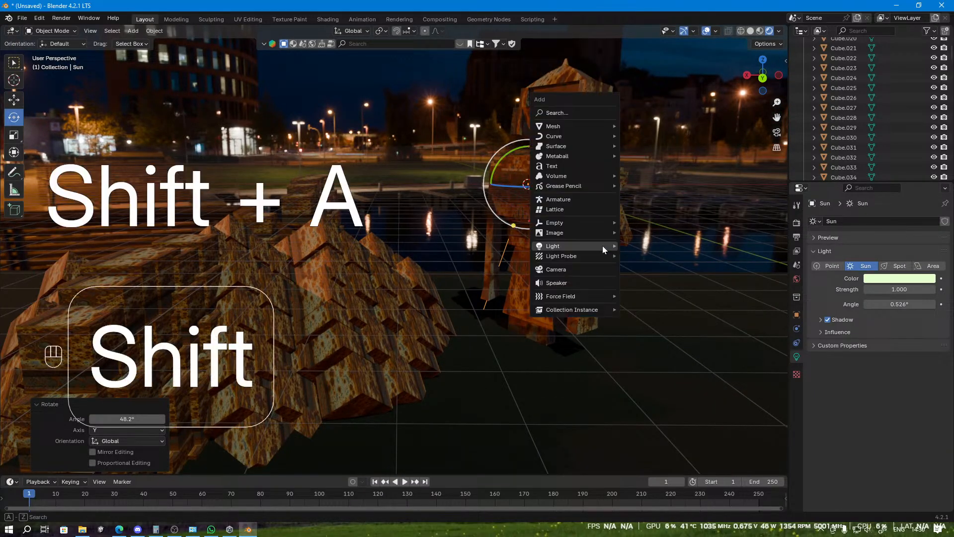
click(588, 270)
scroll(588, 273, down, 3)
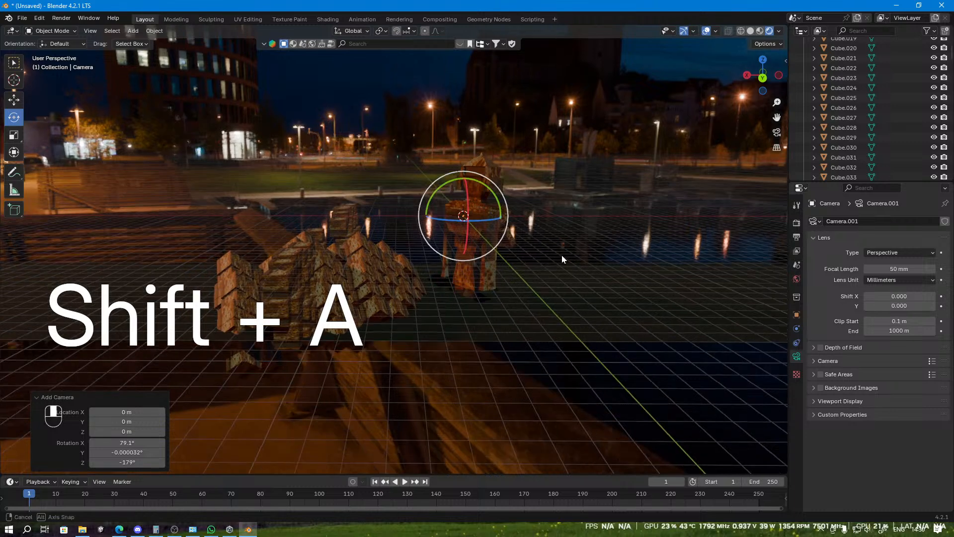
key(ctrl+alt+KP_0)
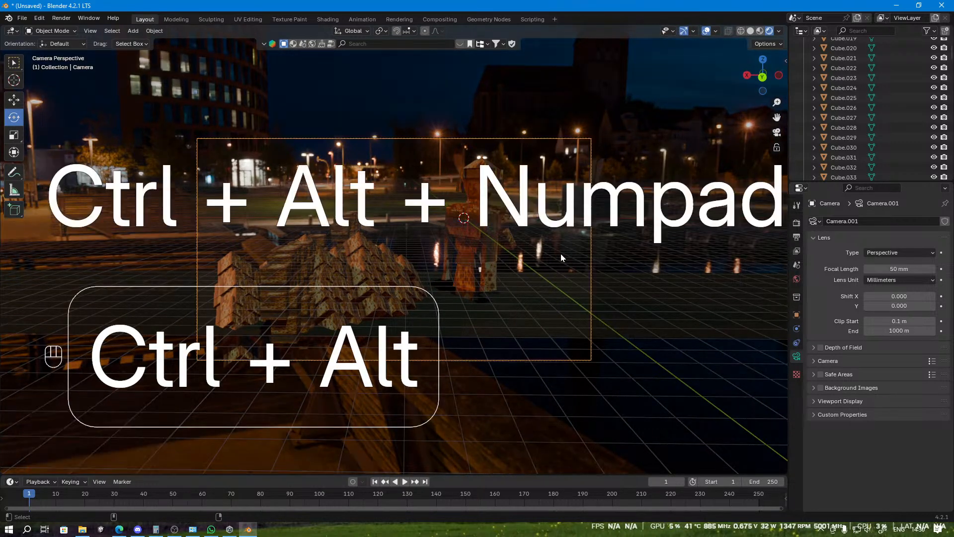
scroll(518, 246, up, 2)
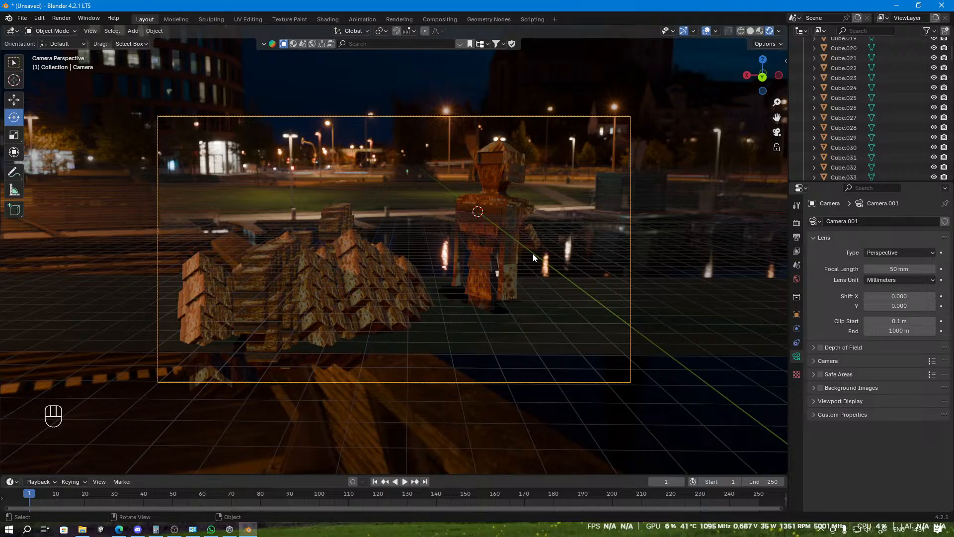
Step: Trackball-rotate the camera by 4.58° and -1.15° to reframe the blocks and robot lower in the shot
key(r)
key(r)
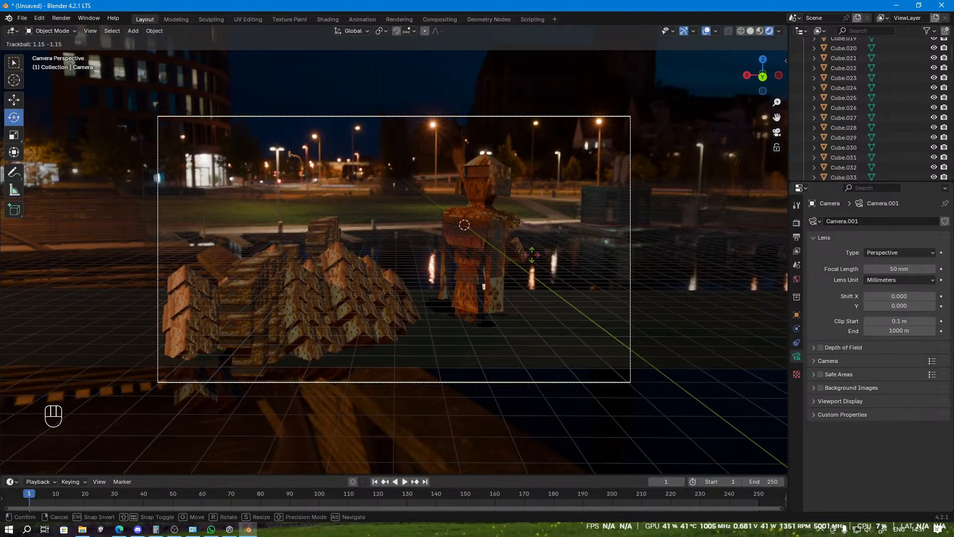
click(532, 258)
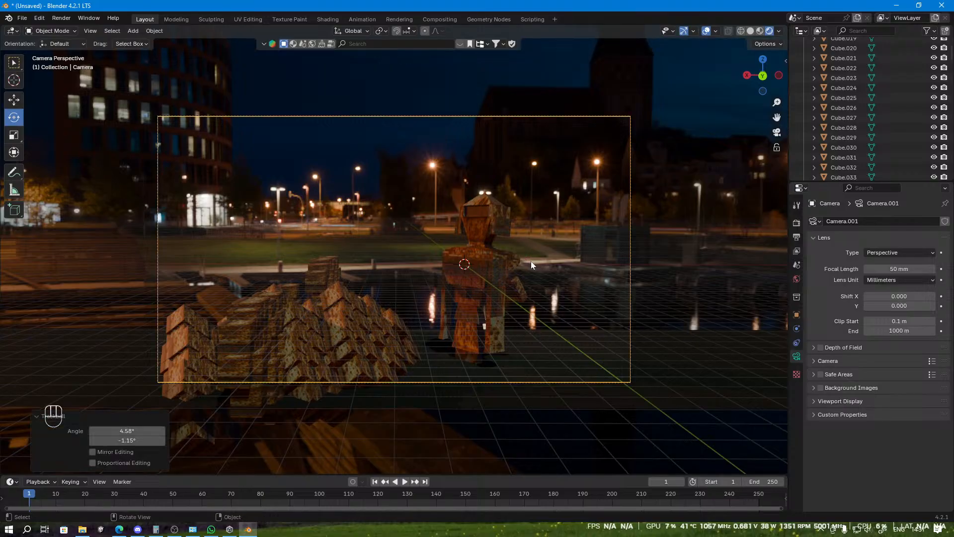
Step: Render a still image of the scene with EEVEE, inspect it, and put the render window away
middle_drag(581, 271, 529, 273)
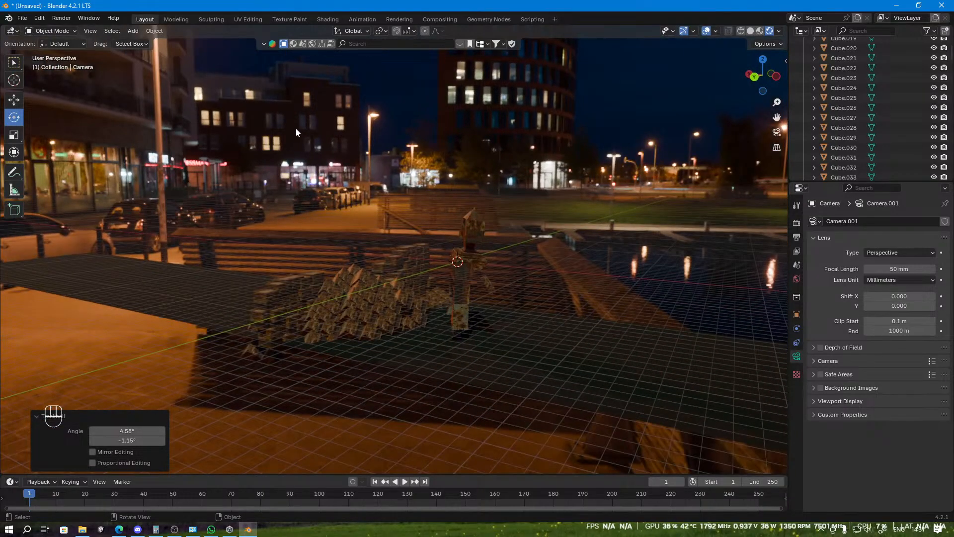
click(64, 18)
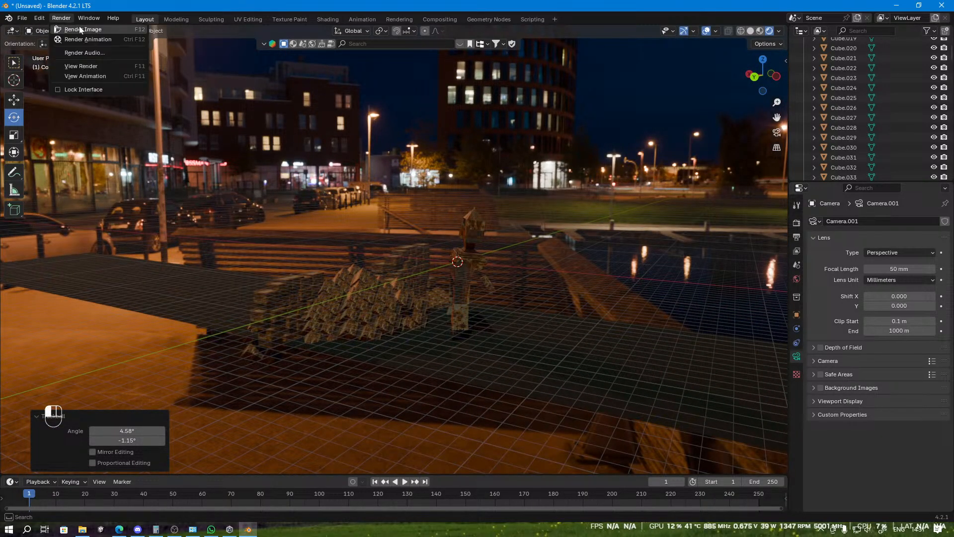
click(95, 31)
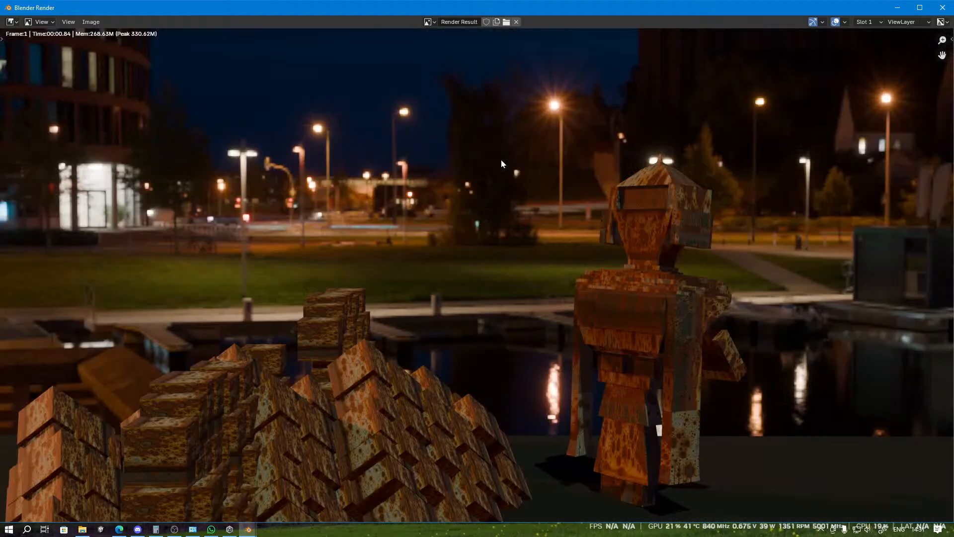
scroll(501, 159, down, 2)
scroll(505, 173, up, 2)
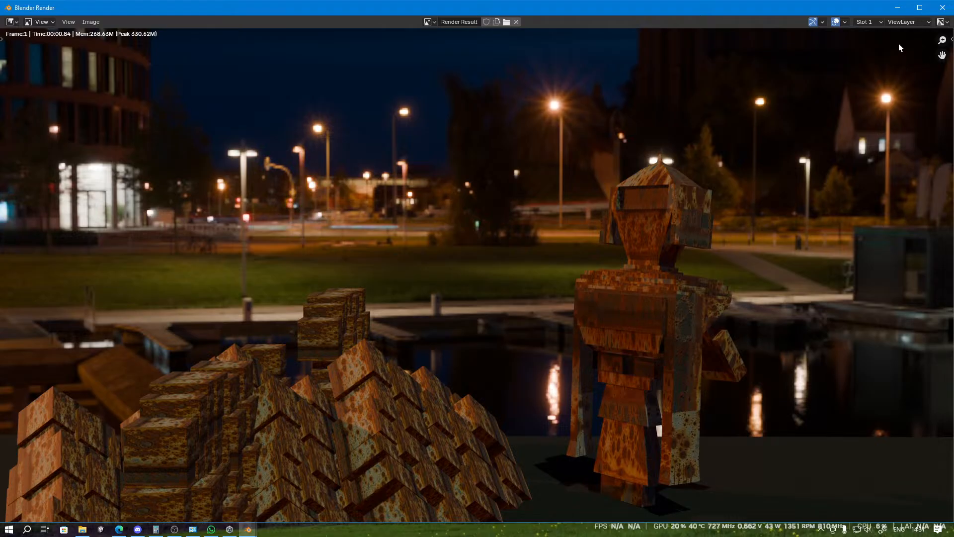
click(904, 10)
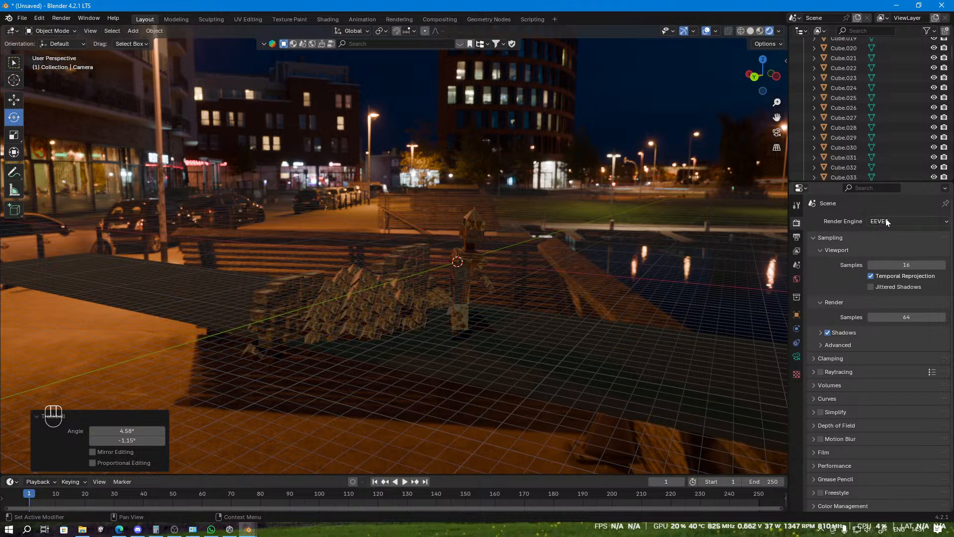
Step: Switch the render engine to Cycles and set its device to GPU Compute
click(887, 222)
click(896, 254)
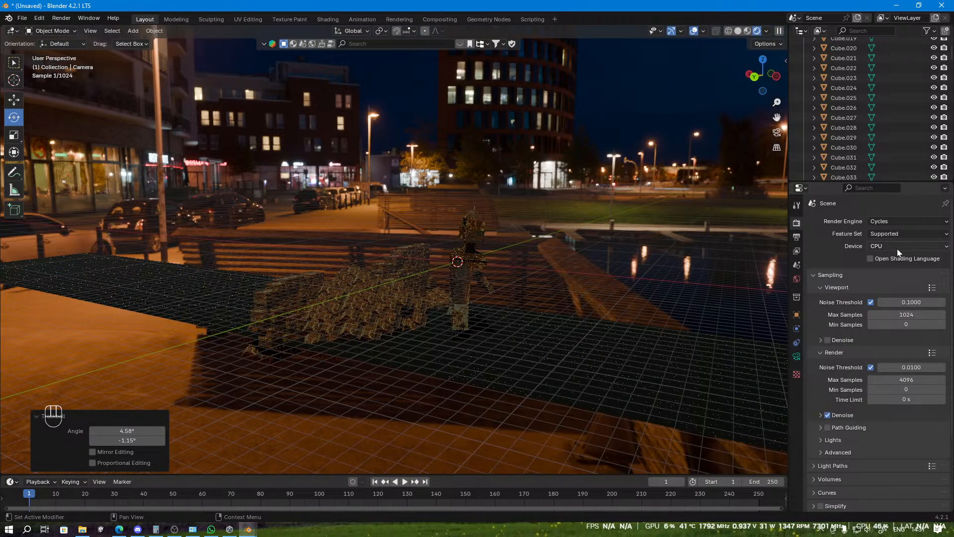
click(896, 247)
click(899, 267)
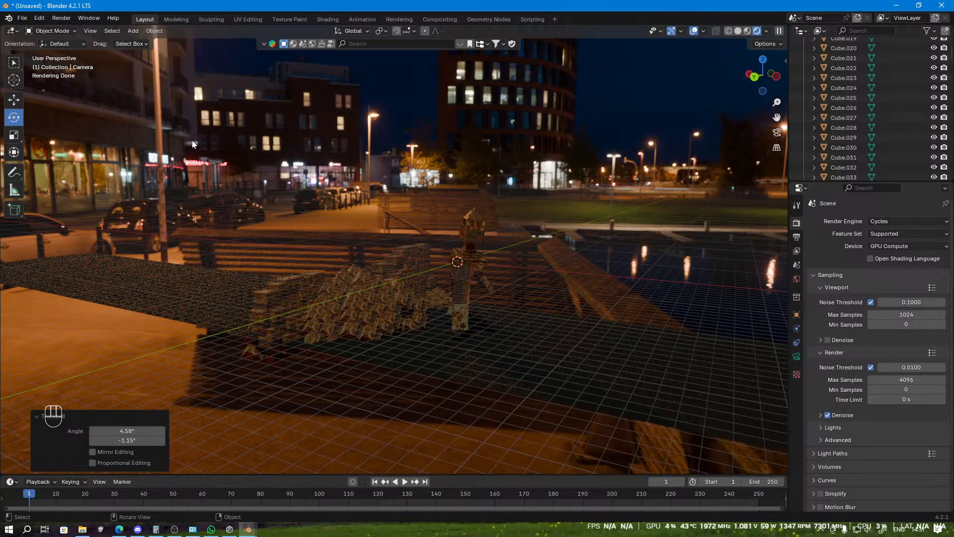
Step: Set the final render's maximum samples to 128
double_click(909, 379)
text(1)
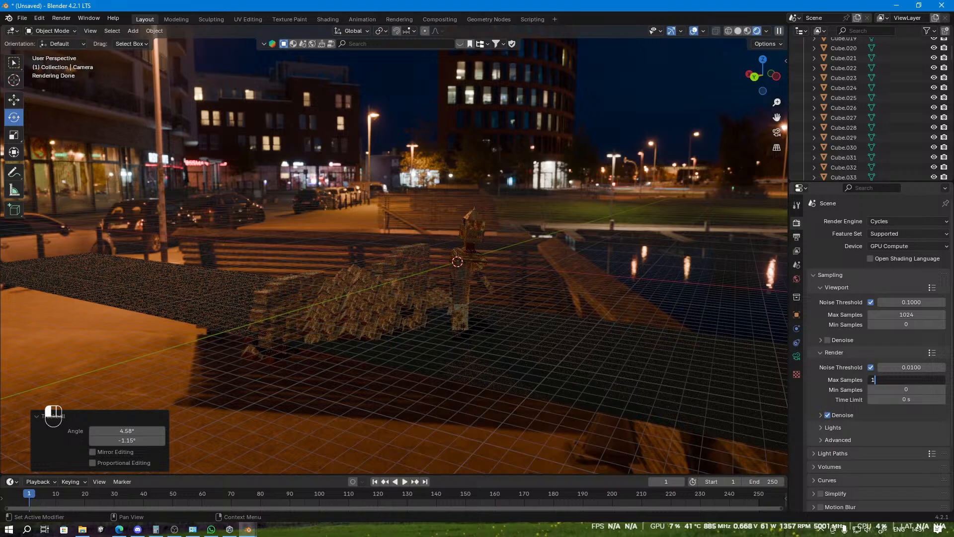
text(28)
key(Return)
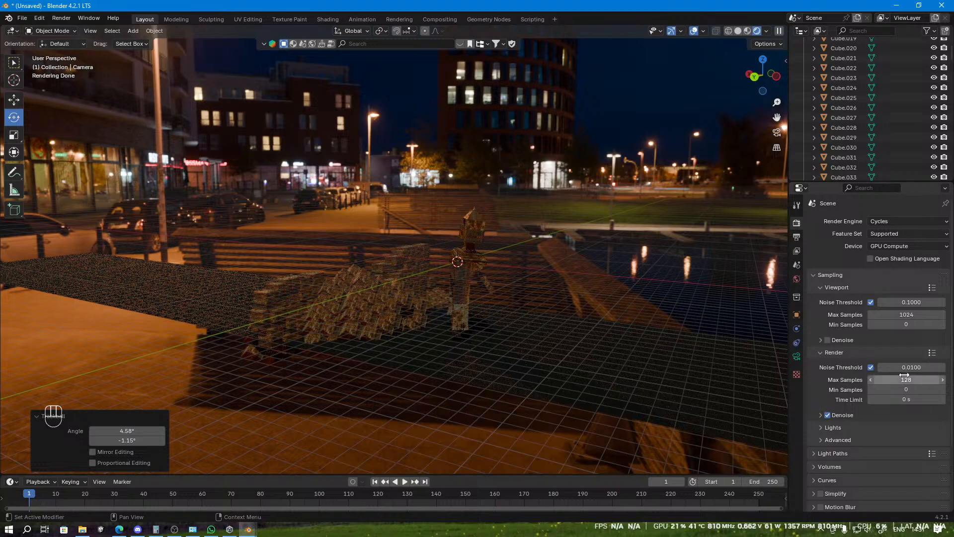
Step: Render the still image with Cycles, examine it up close and as a whole, and put the render window away
click(61, 17)
click(107, 30)
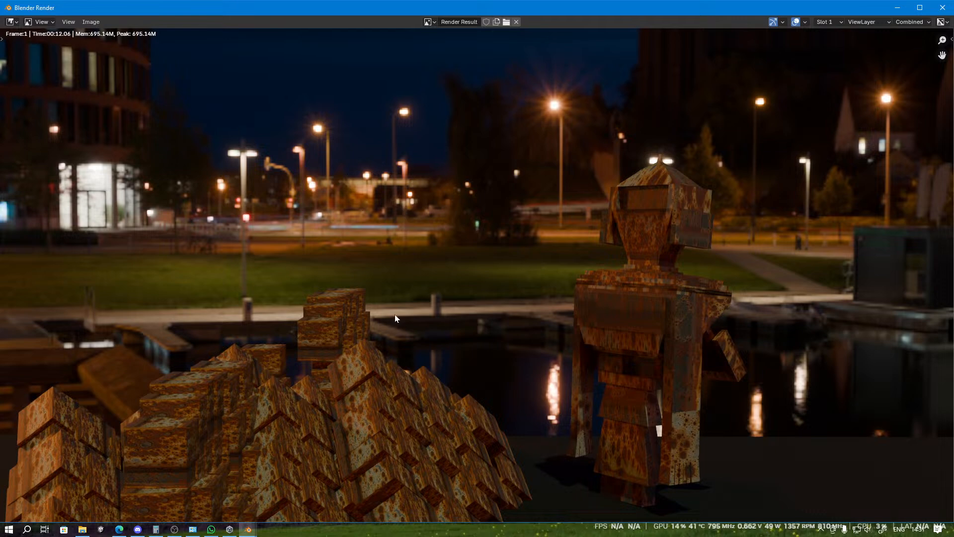
scroll(552, 345, up, 4)
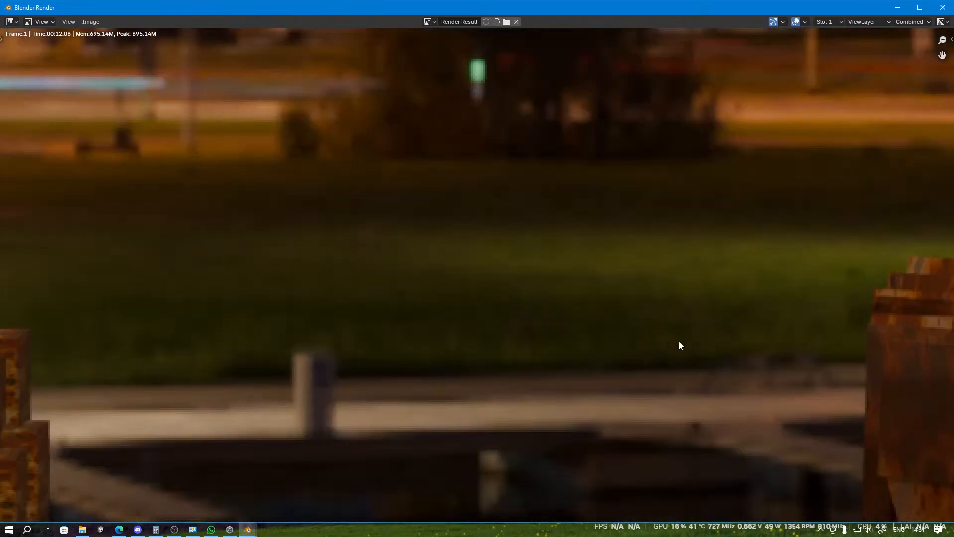
scroll(759, 335, down, 4)
scroll(666, 272, up, 1)
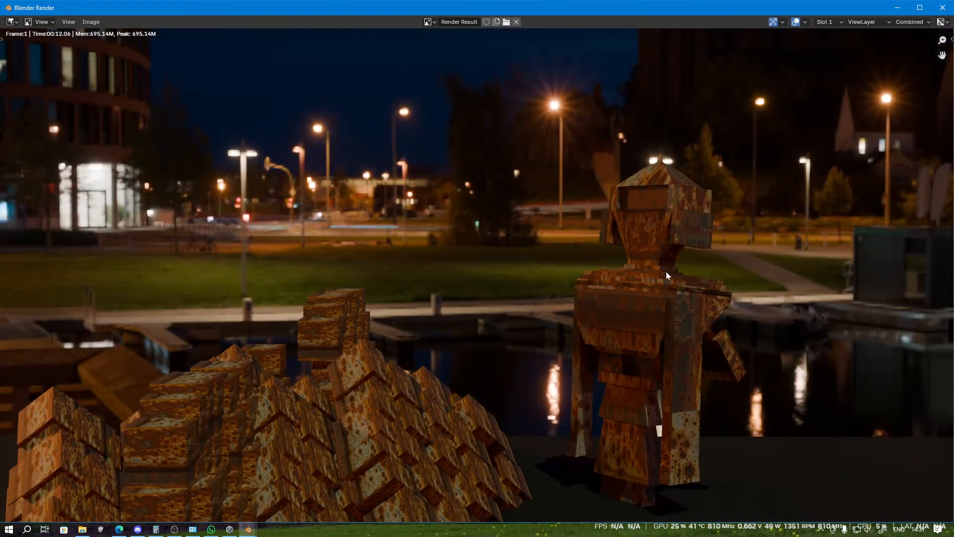
scroll(710, 179, down, 2)
click(896, 7)
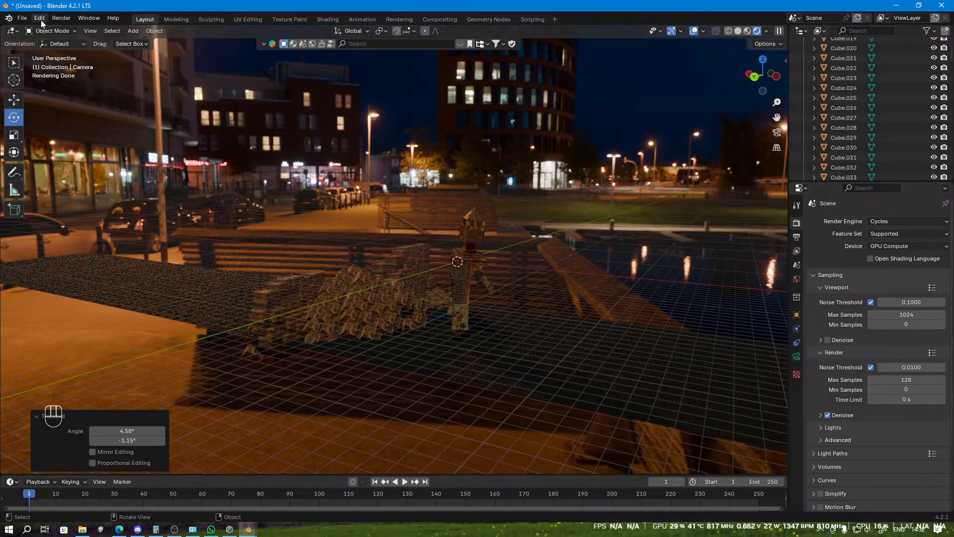
Step: Save the scene as untitled.blend in D:\
click(23, 19)
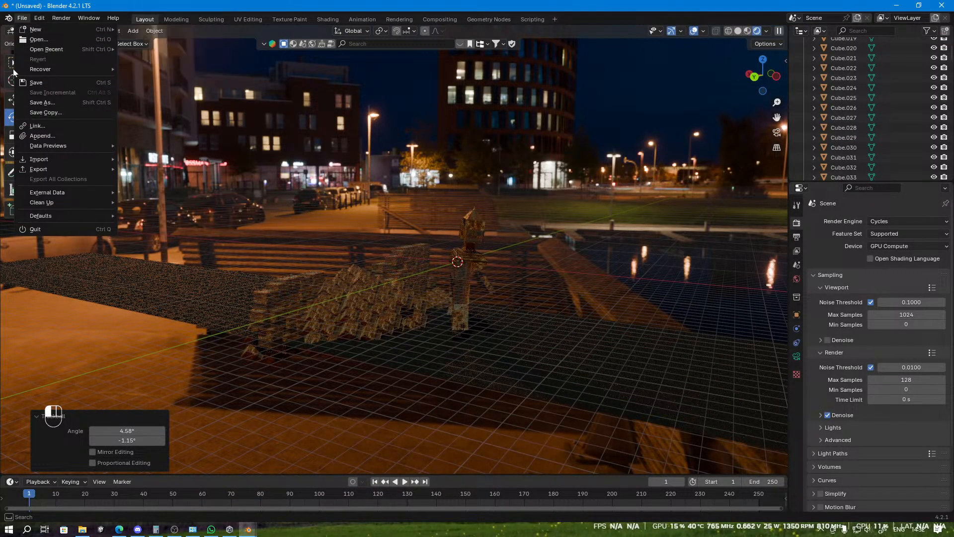
click(88, 82)
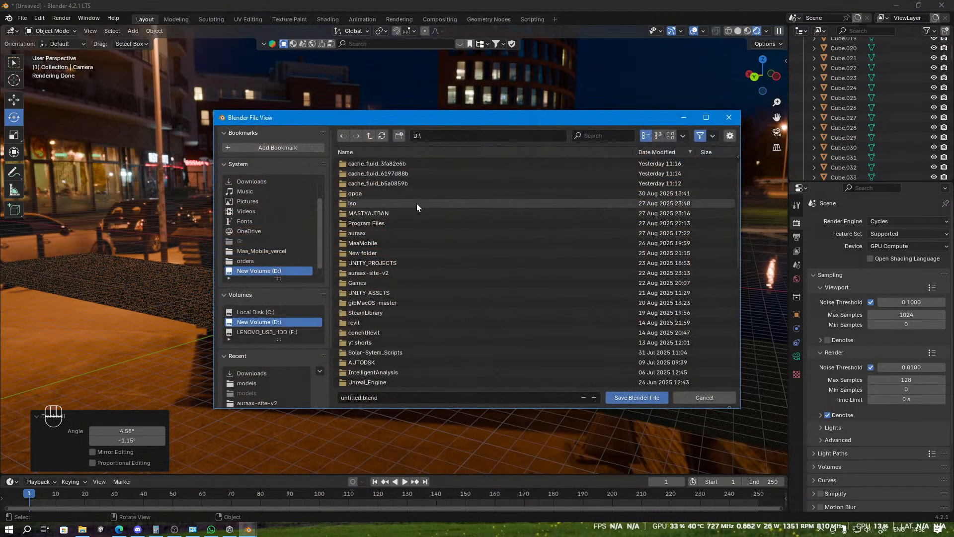
click(637, 398)
Step: Create a new General file and delete all of its default objects
click(22, 19)
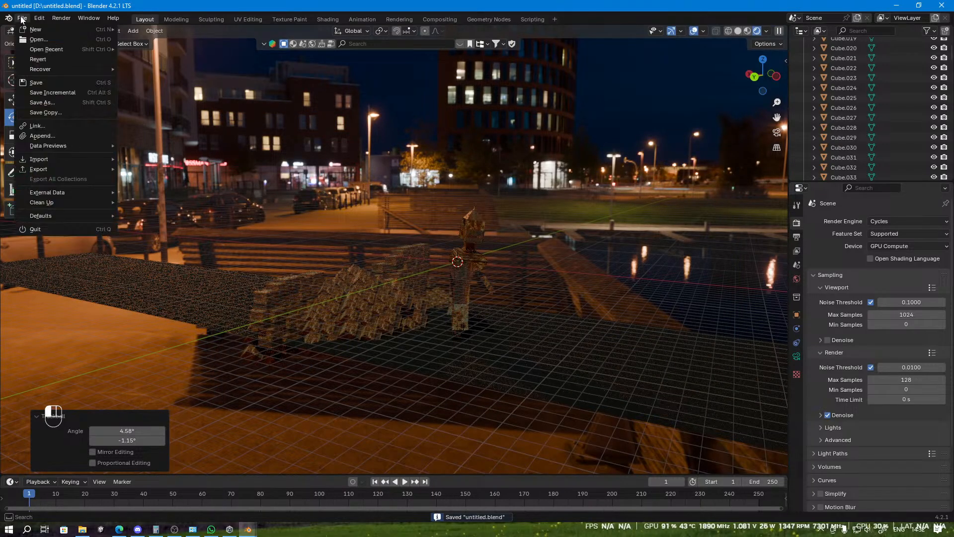
mouse_move(64, 29)
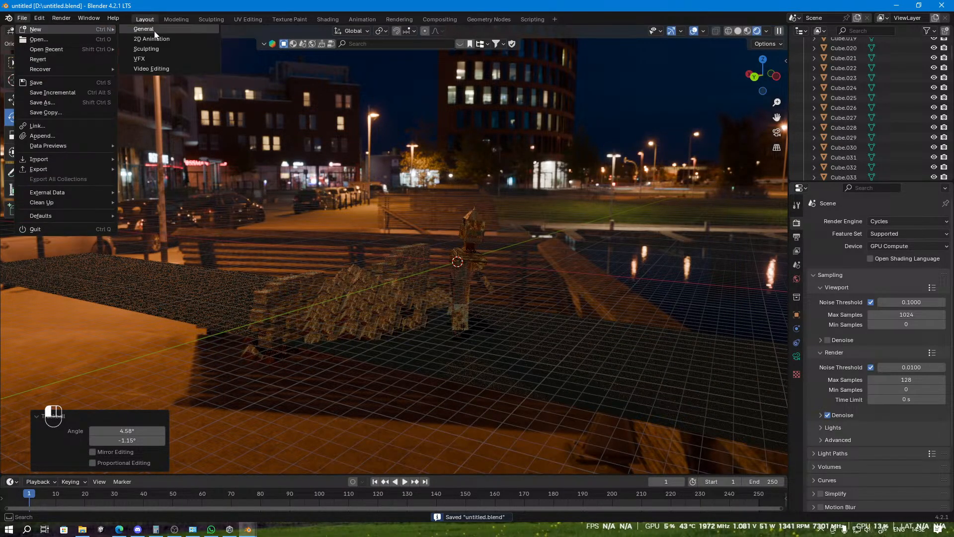
click(154, 31)
key(a)
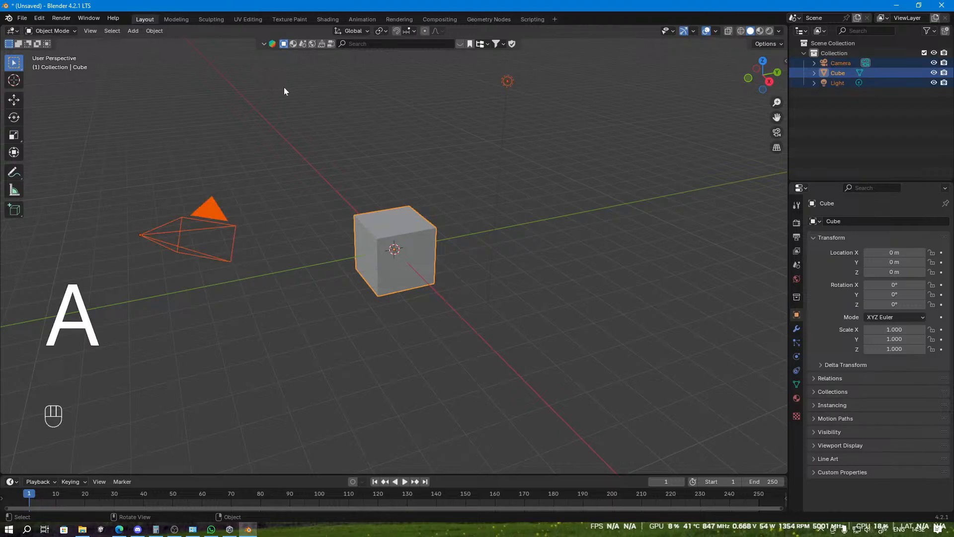
key(x)
click(314, 136)
Step: Add a cube and widen it horizontally to a scale of about 4.89 in X and Y
key(shift+a)
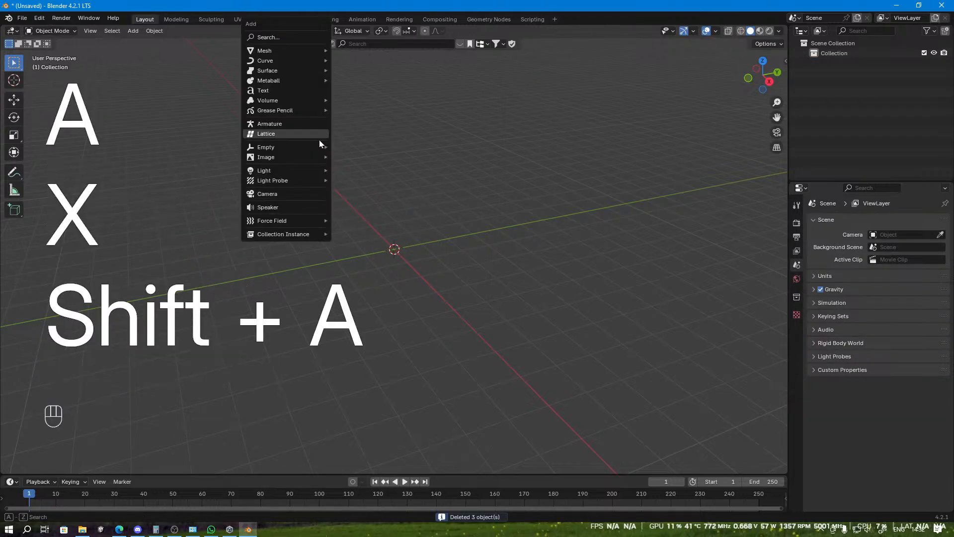
mouse_move(315, 52)
click(368, 58)
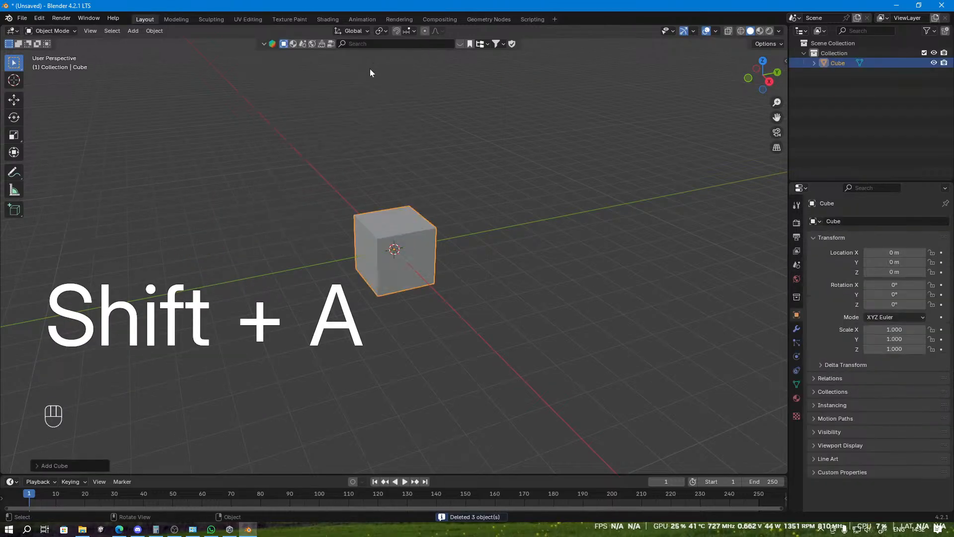
key(s)
right_click(438, 185)
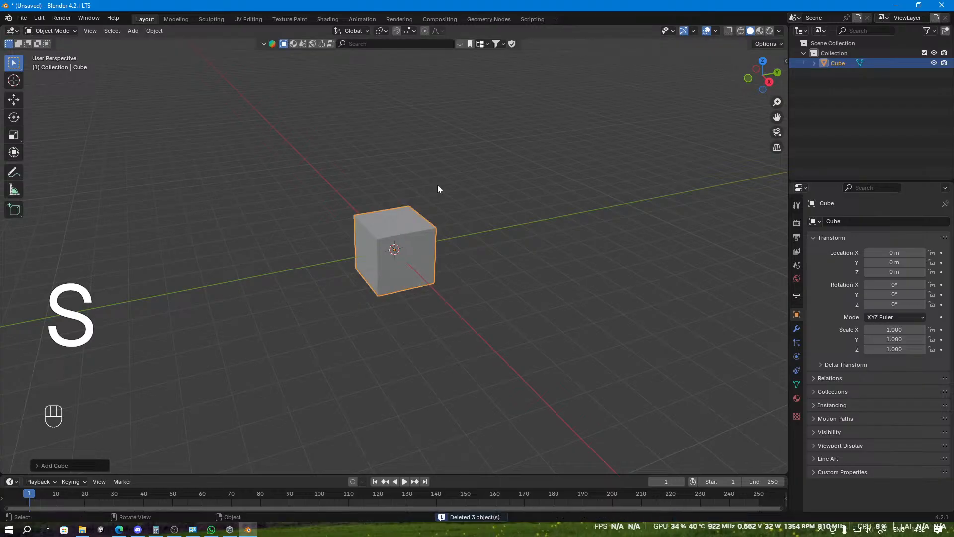
key(s)
key(shift+z)
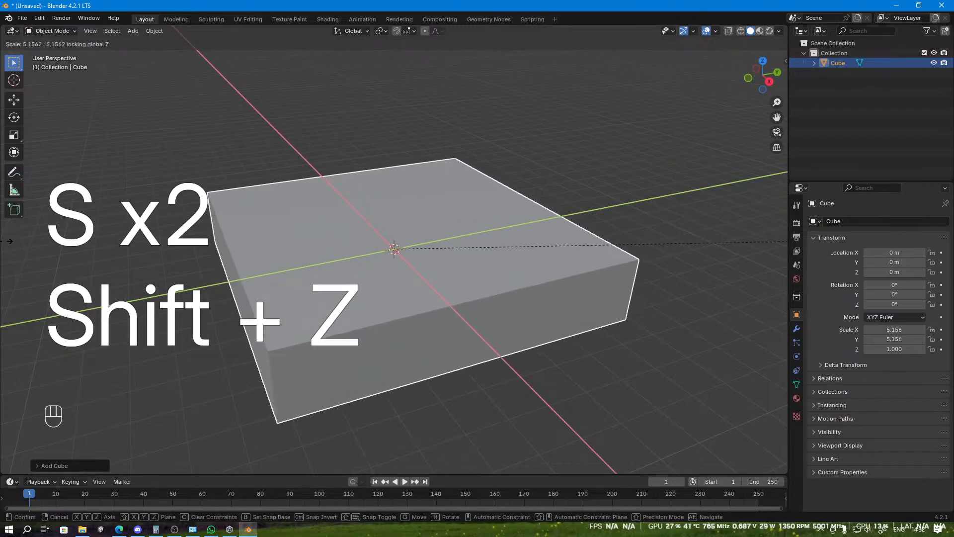
click(733, 222)
middle_drag(733, 222, 736, 217)
Step: Flatten the cube along Z to a scale of about 0.2 to form a thin slab
key(s)
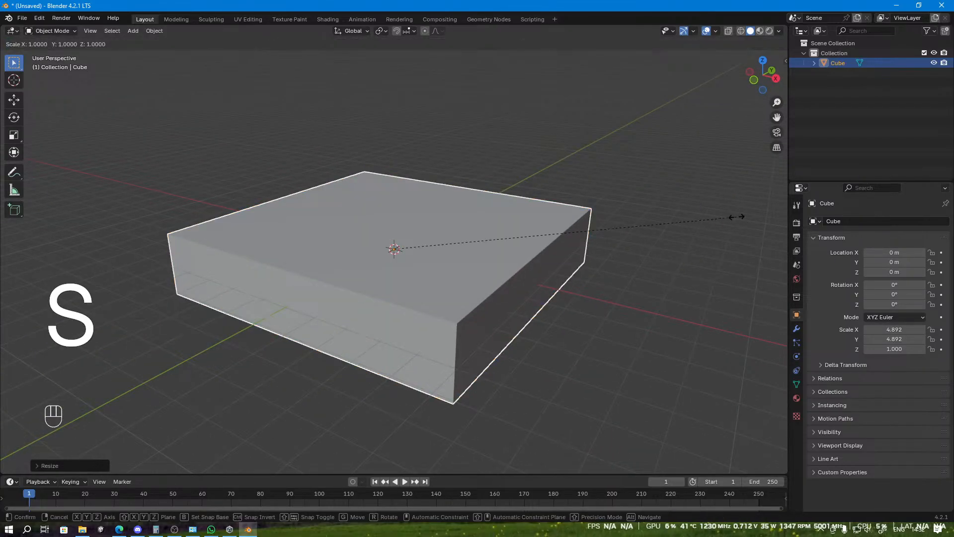
key(z)
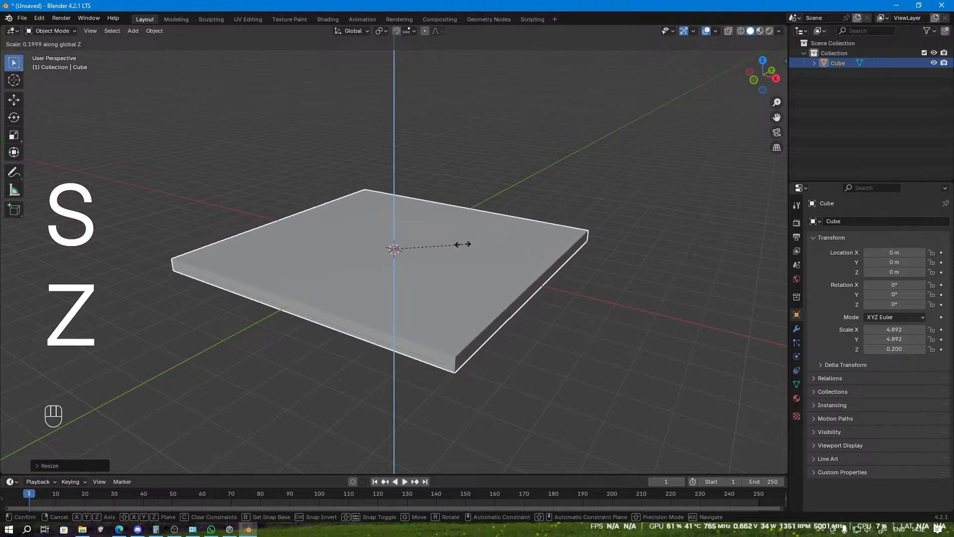
click(461, 245)
middle_drag(503, 227, 478, 218)
Step: Start editing the slab's mesh and cut an edge loop close to its back edge
key(Tab)
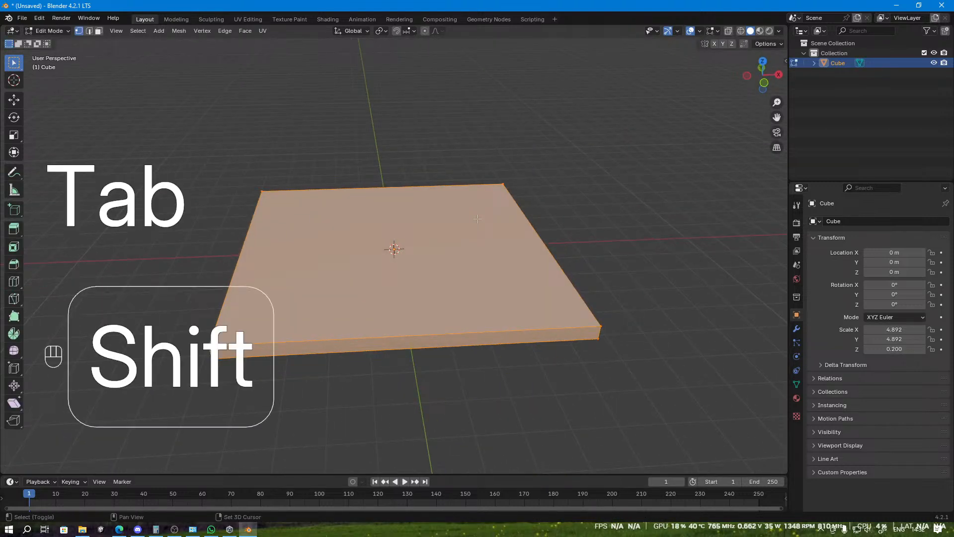
key(ctrl+r)
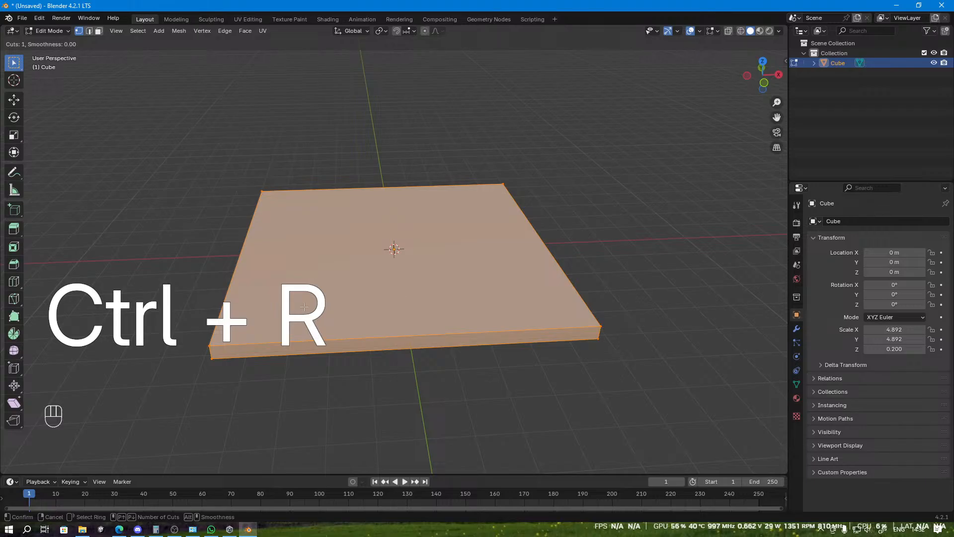
click(538, 233)
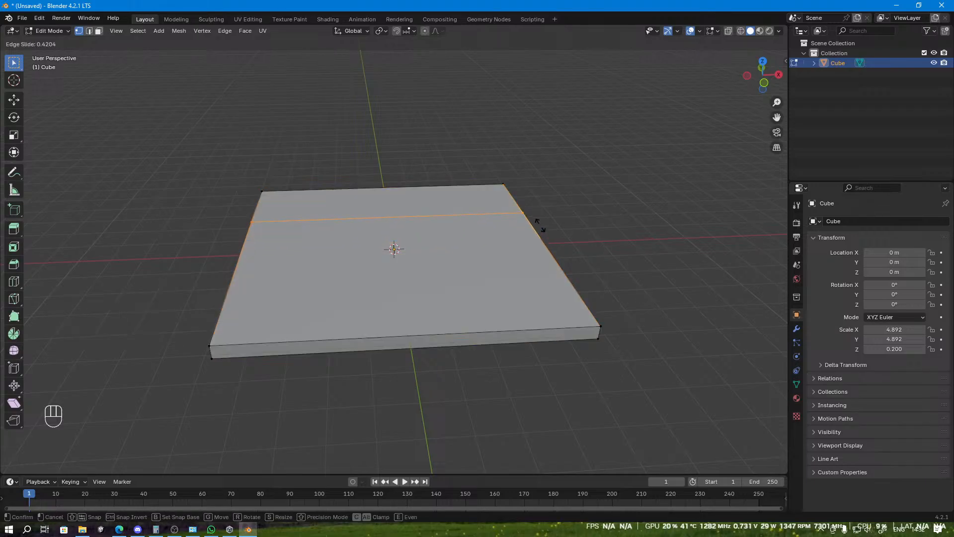
click(538, 185)
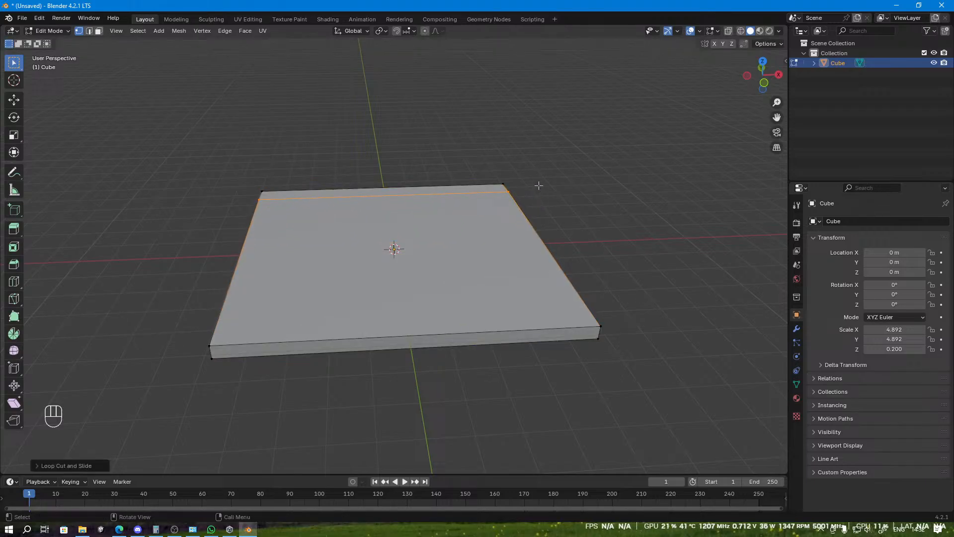
Step: Cut two edge loops running front to back, one close to each side edge of the slab
key(ctrl+r)
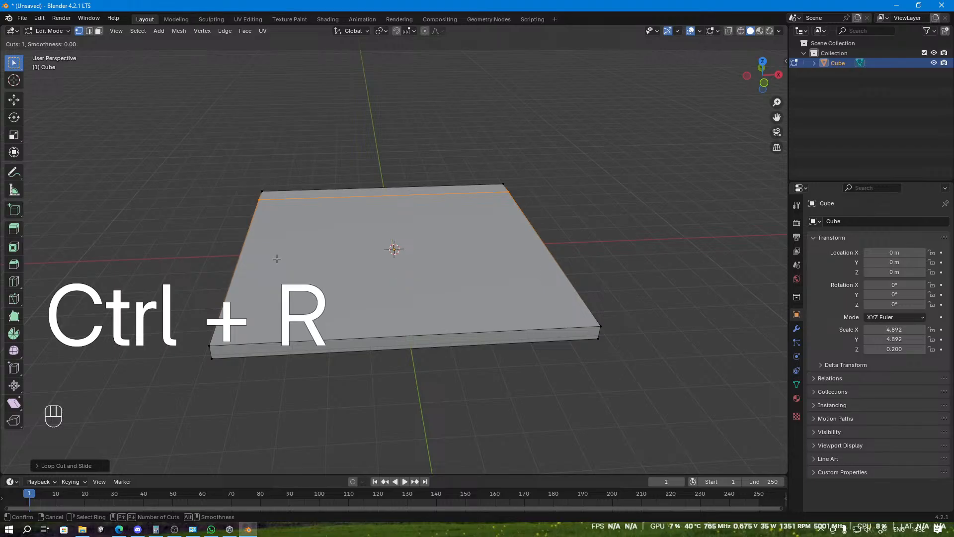
click(280, 199)
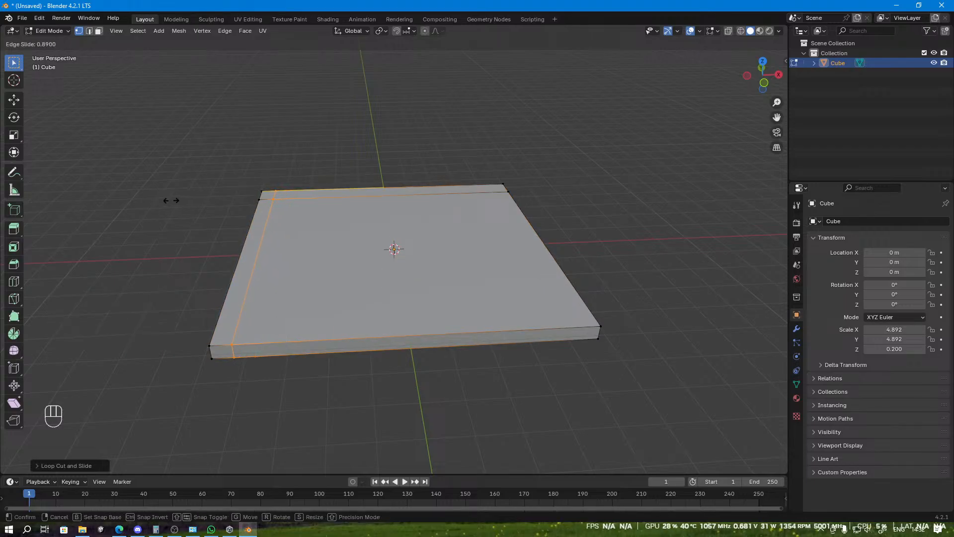
click(171, 200)
key(ctrl+r)
click(394, 198)
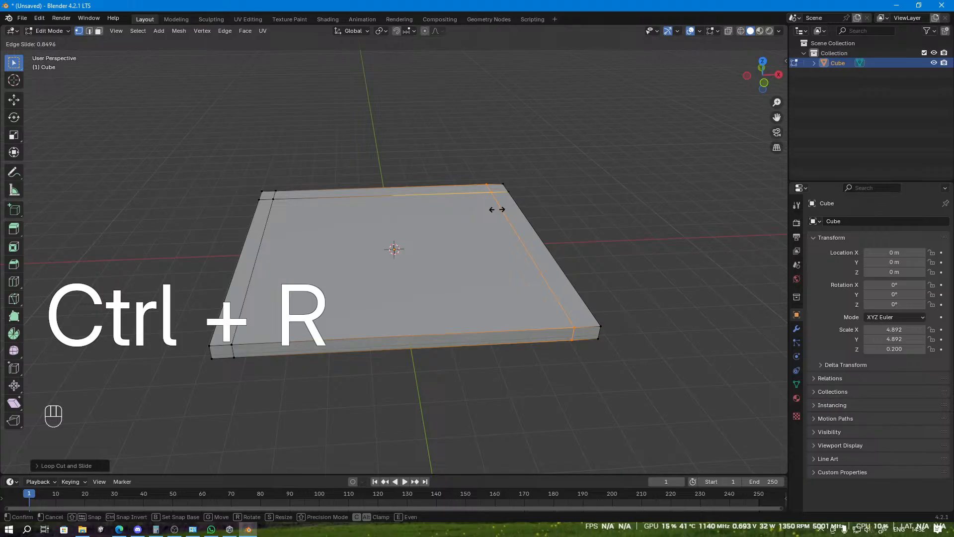
click(499, 211)
Step: Cut an edge loop close to the slab's front edge with an edge slide of about -0.89
middle_drag(571, 185, 573, 198)
key(ctrl+r)
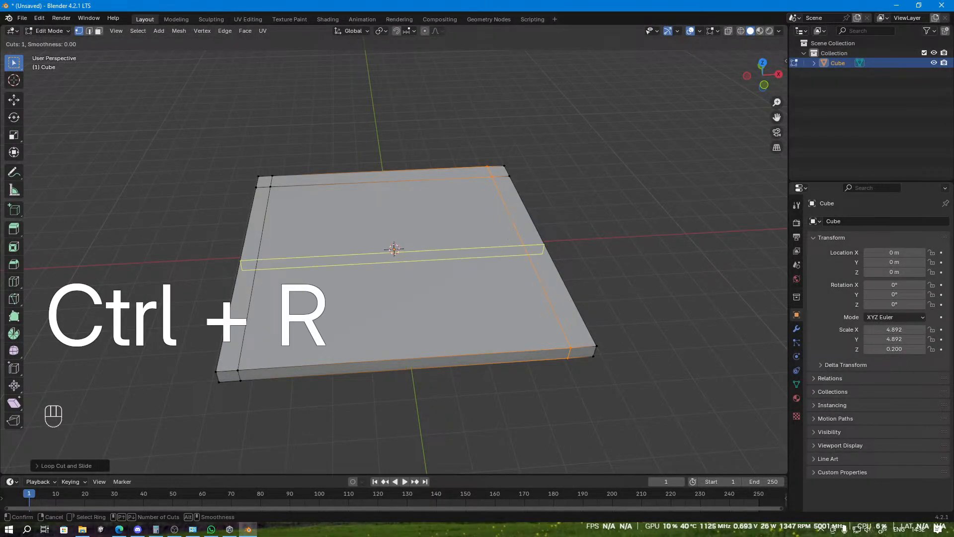
click(510, 231)
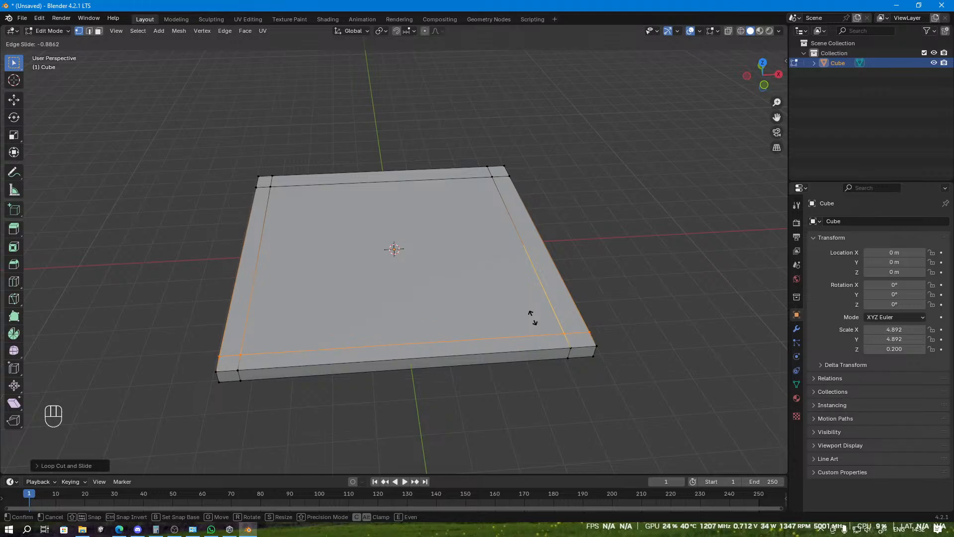
click(532, 319)
middle_drag(666, 271, 636, 275)
Step: Select the narrow border faces along the slab's back and both sides, including the rear corners, and extrude them straight up into walls
key(3)
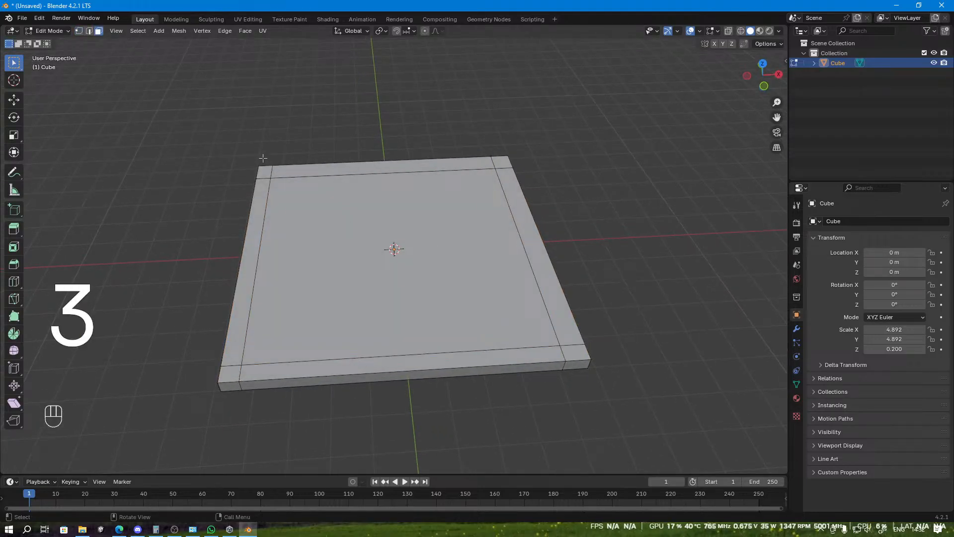
click(237, 335)
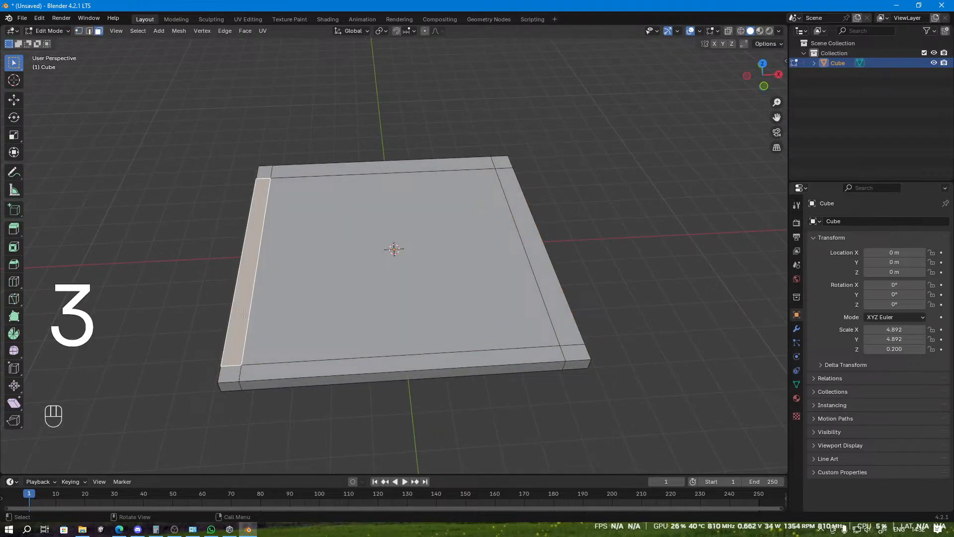
shift+click(411, 165)
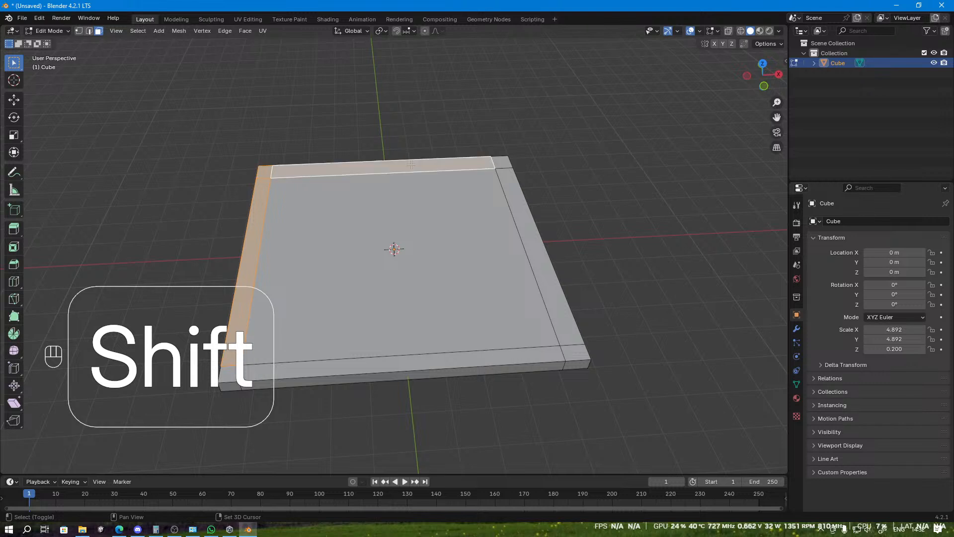
shift+click(524, 236)
key(e)
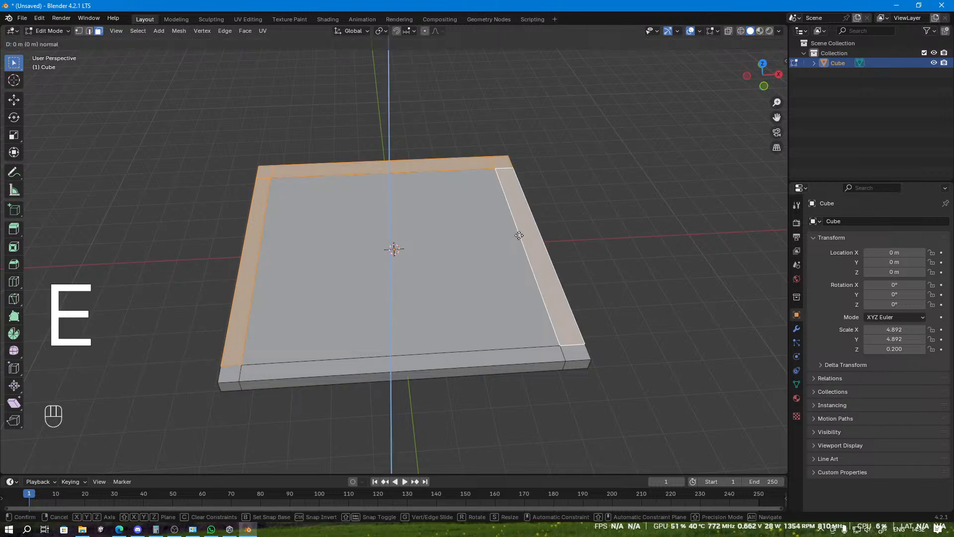
key(z)
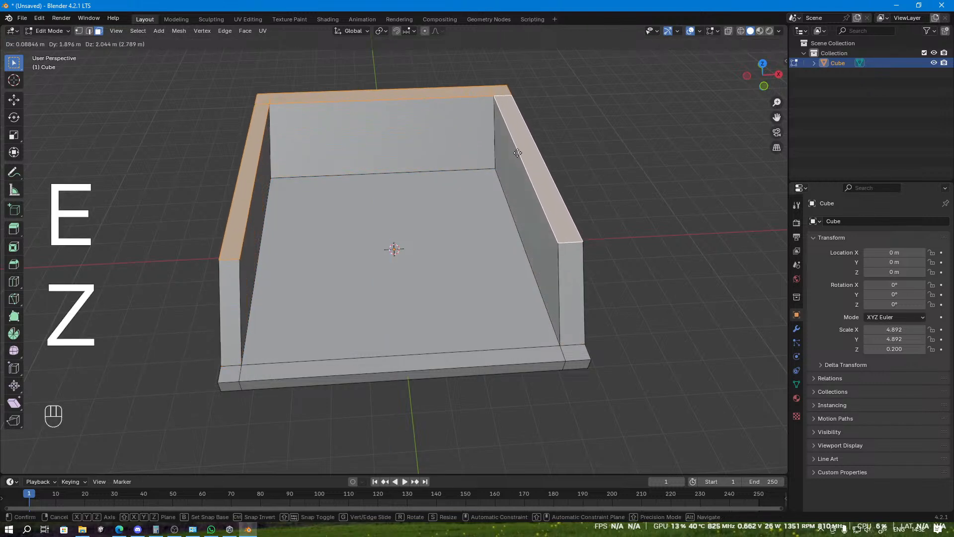
right_click(518, 135)
key(e)
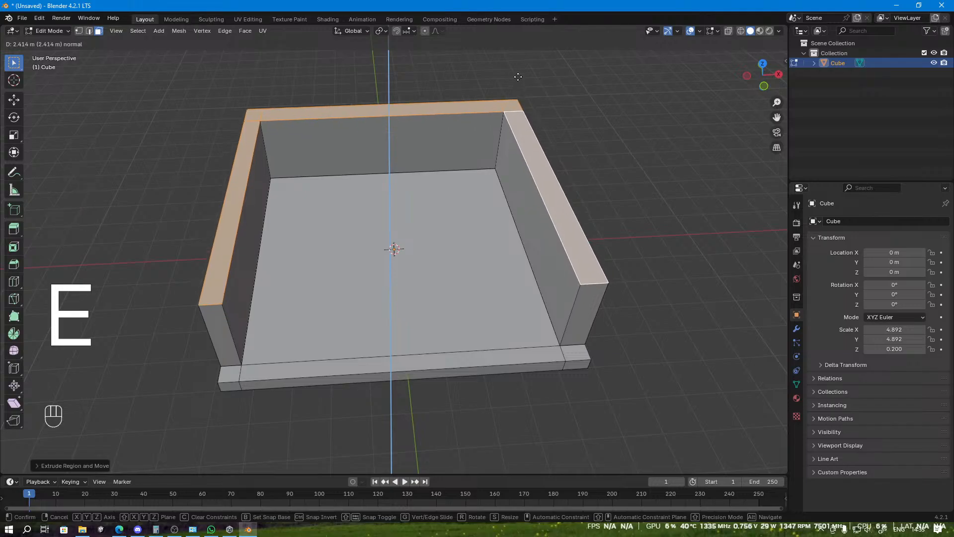
click(528, 34)
Step: Clear the wall-top selection and select only the large inner floor face
middle_drag(537, 99, 392, 268)
key(3)
key(2)
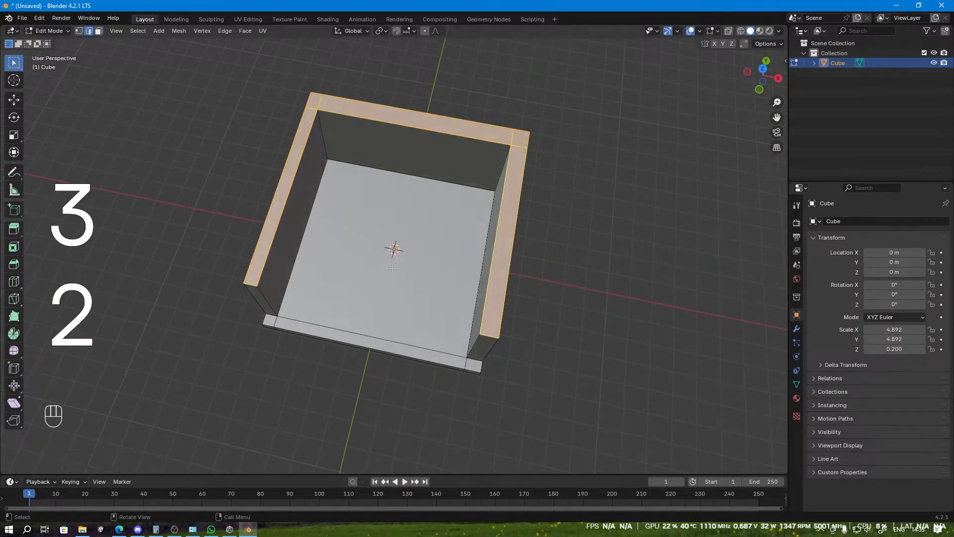
click(384, 283)
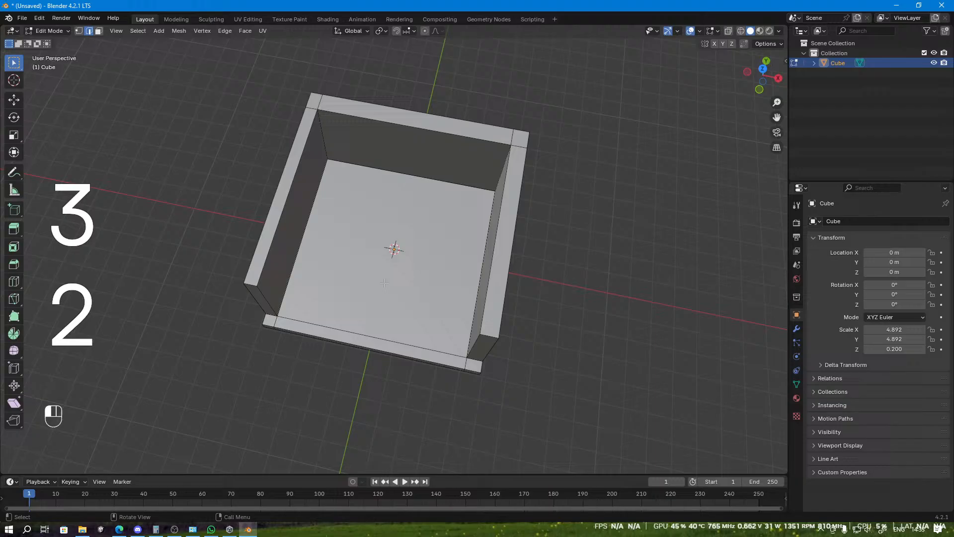
key(3)
click(376, 246)
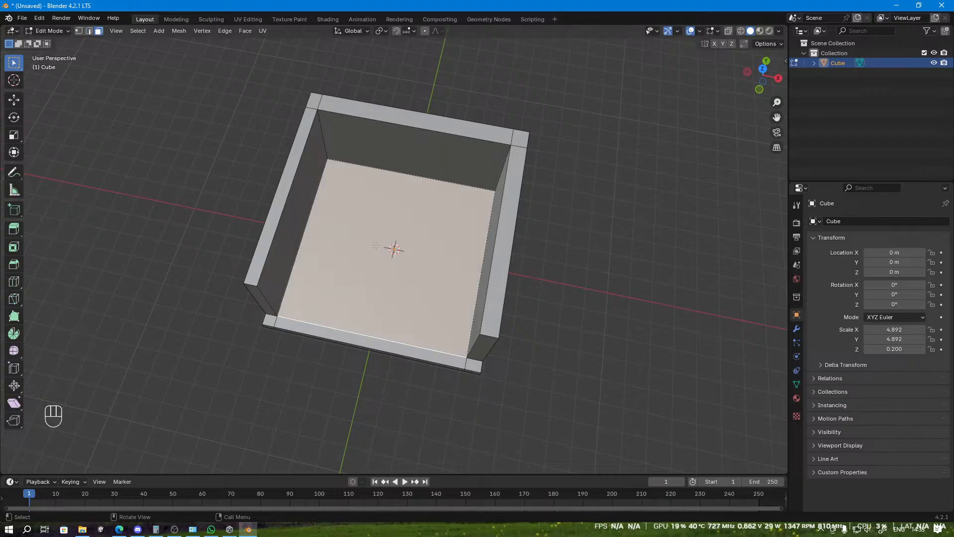
key(ctrl+c)
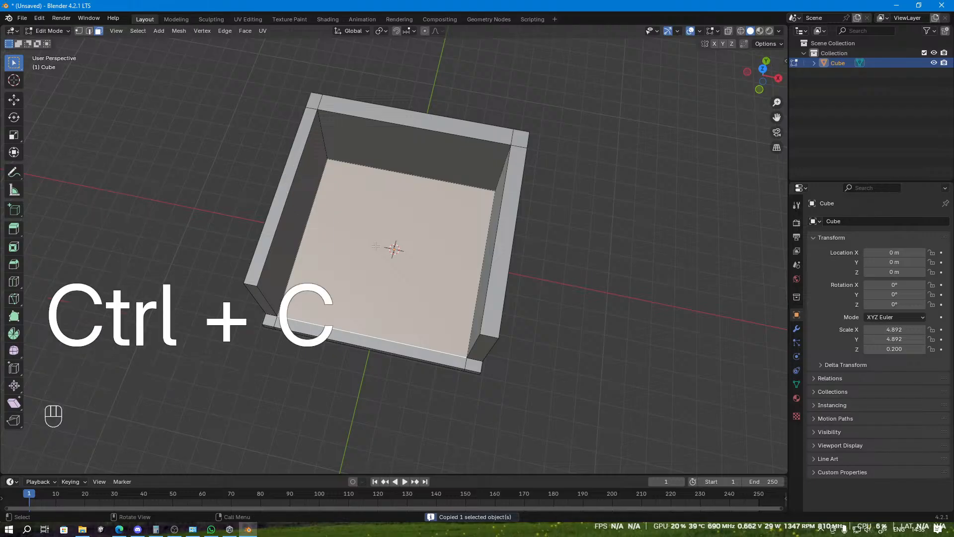
key(ctrl+d)
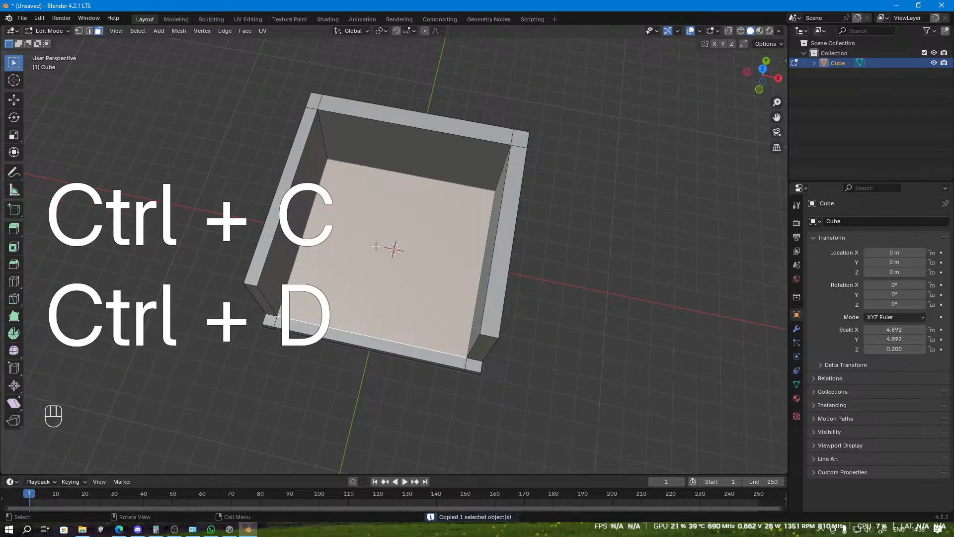
key(z)
key(g)
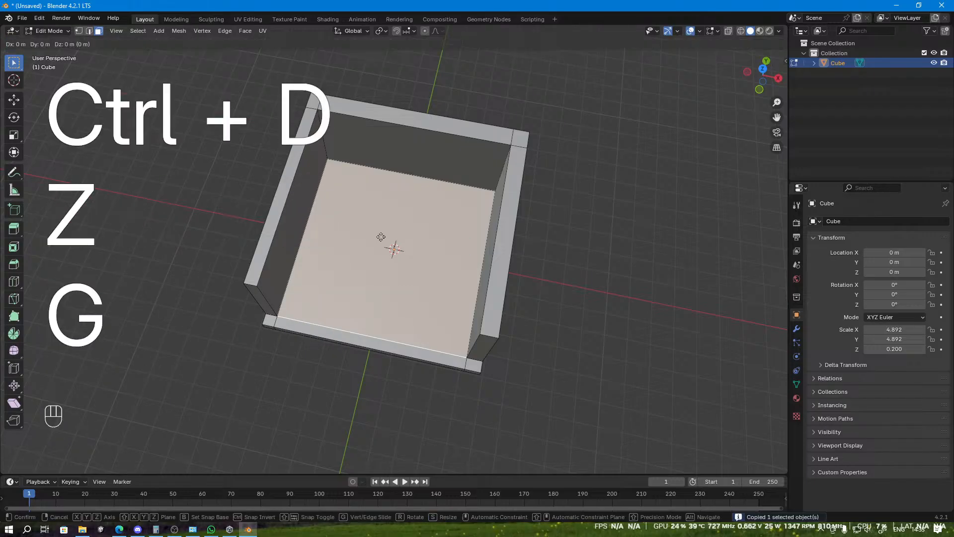
key(z)
right_click(391, 198)
middle_drag(391, 198, 363, 246)
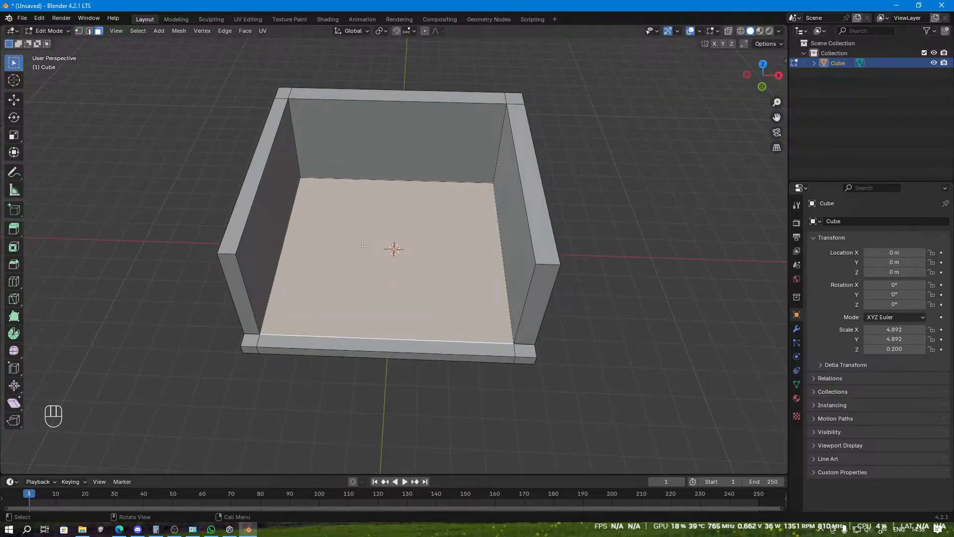
Step: Duplicate the inner floor face and raise the copy about 3.92 m along Z to the wall tops as a roof
key(shift+d)
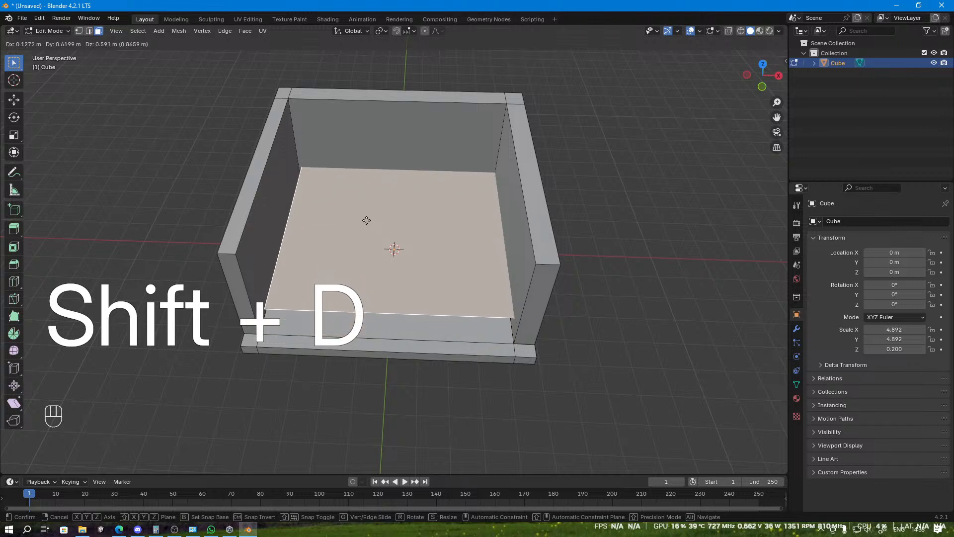
right_click(376, 126)
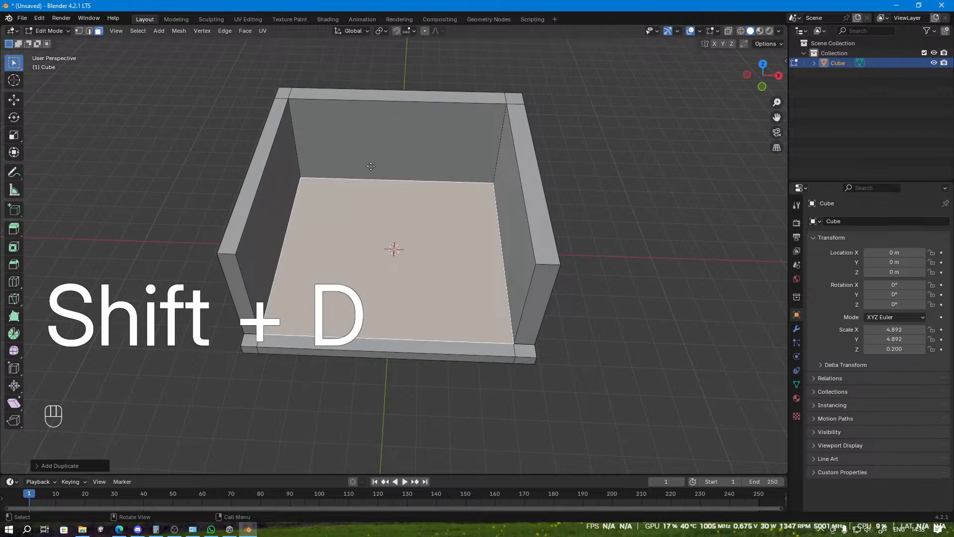
key(g)
key(z)
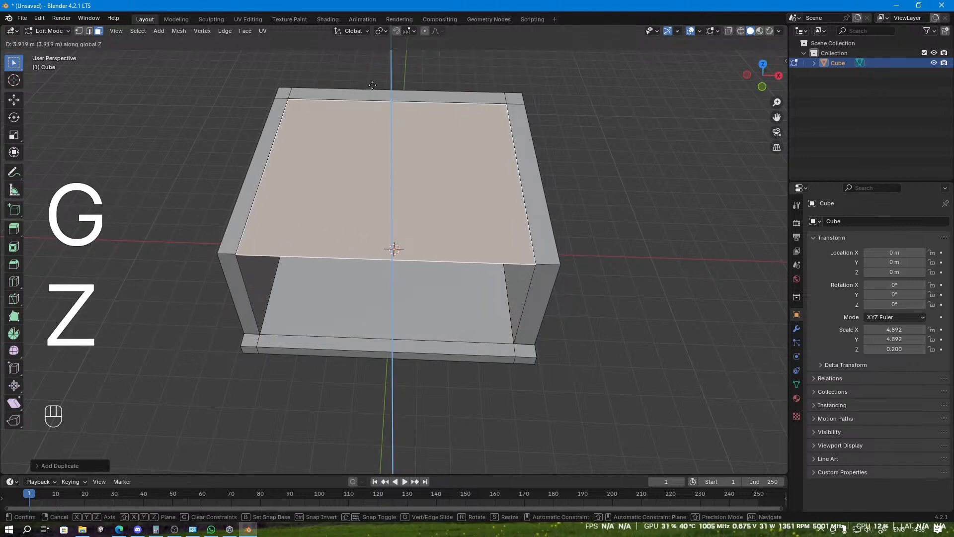
click(372, 84)
Step: Select the slab's two front corner top faces and extrude them upward about 0.65 m
click(558, 228)
middle_drag(558, 228, 433, 207)
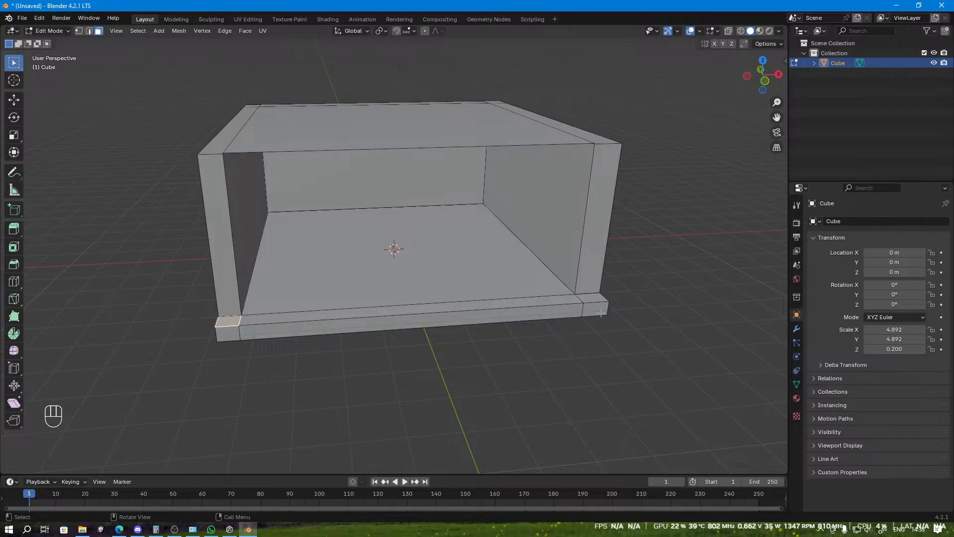
shift+click(592, 298)
key(e)
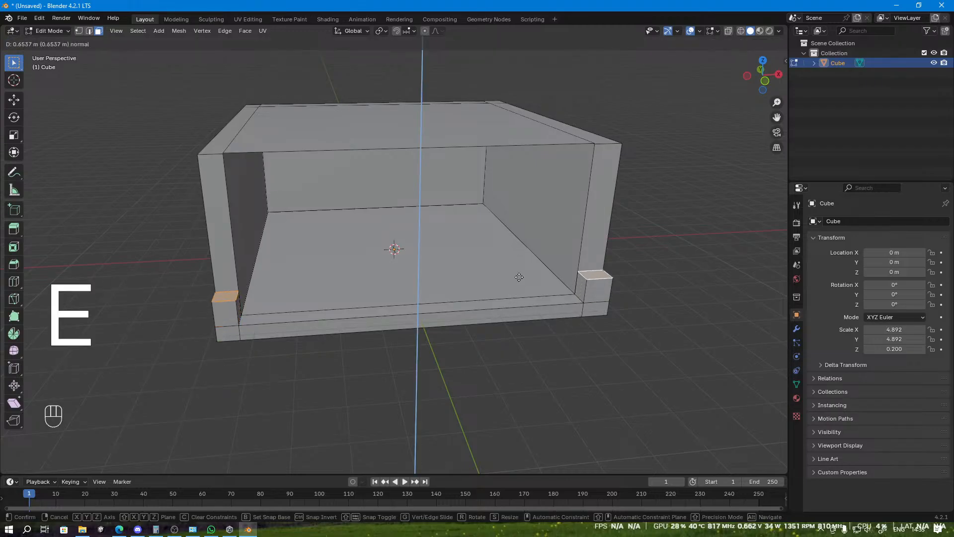
click(518, 275)
Step: Extrude the tops of the two front corner posts upward about another 0.22 m
key(s)
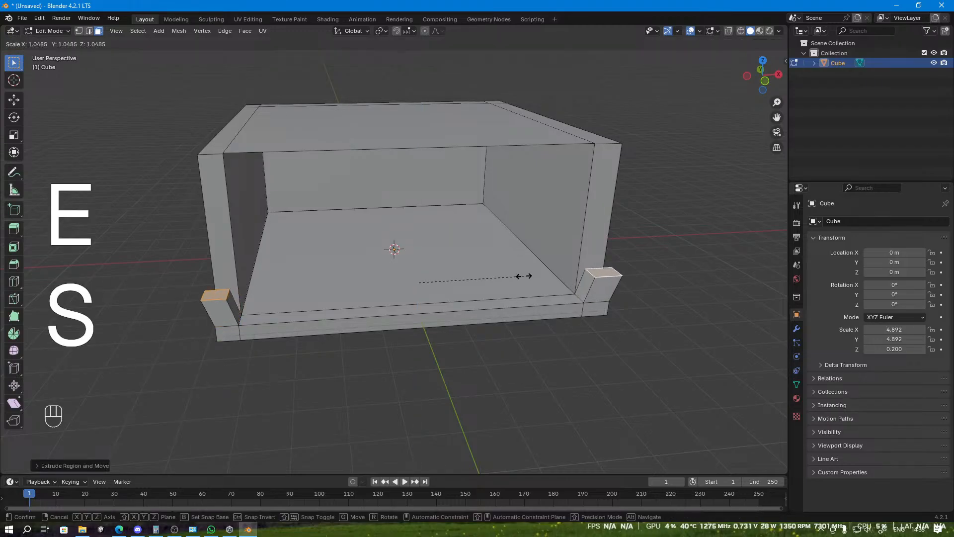
click(522, 276)
key(e)
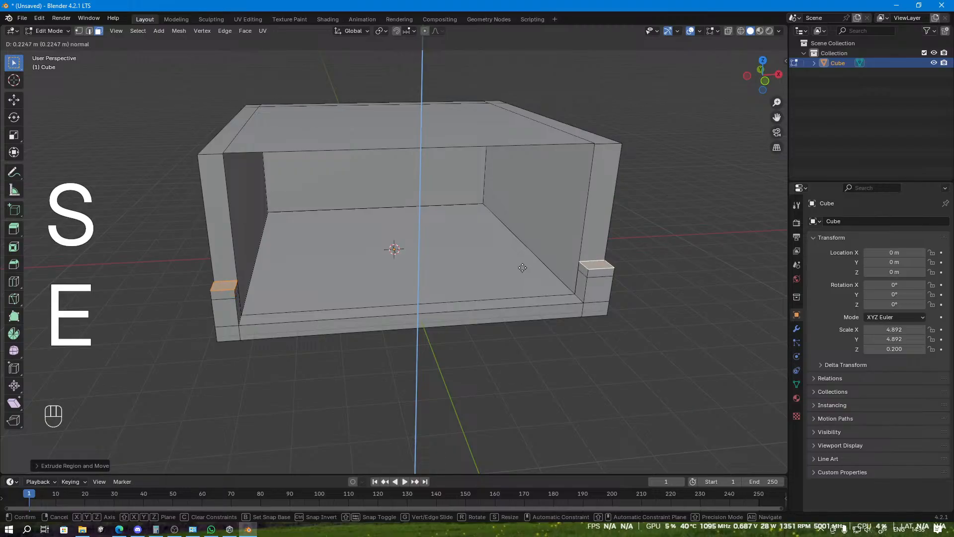
click(521, 270)
key(e)
key(s)
click(517, 266)
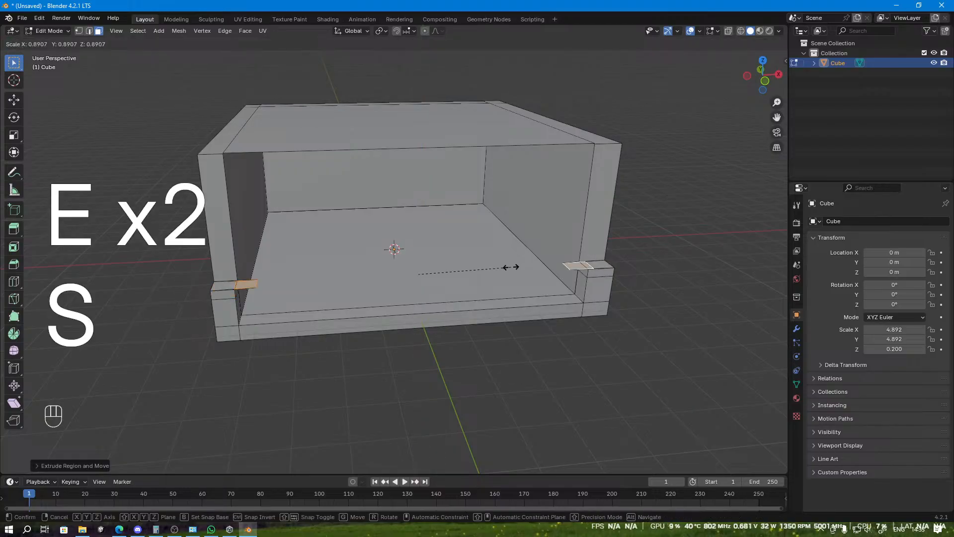
key(e)
key(s)
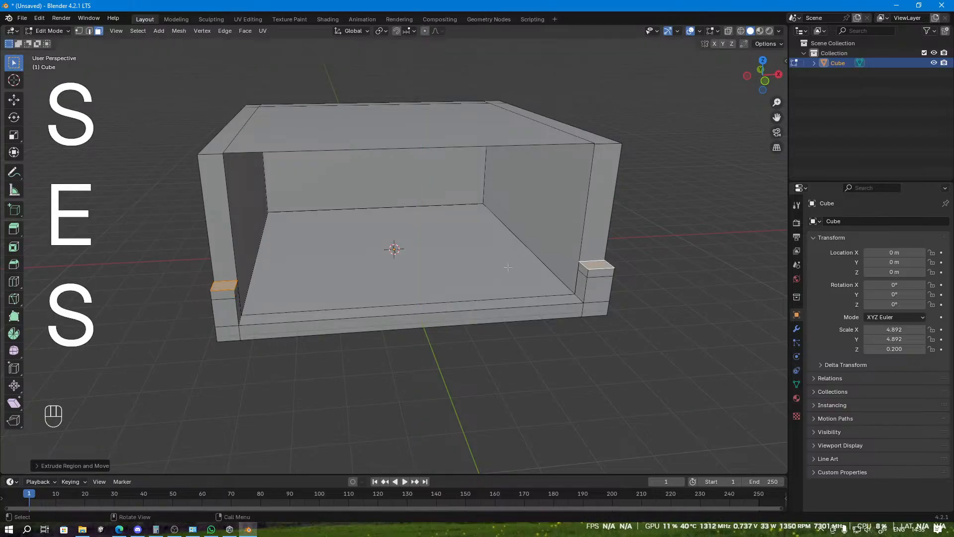
key(s)
click(505, 268)
Step: Extrude and scale both front post tops slightly, and extrude them again by a few centimetres to form a thin ledge
middle_drag(505, 268, 501, 292)
scroll(515, 298, up, 2)
key(e)
key(s)
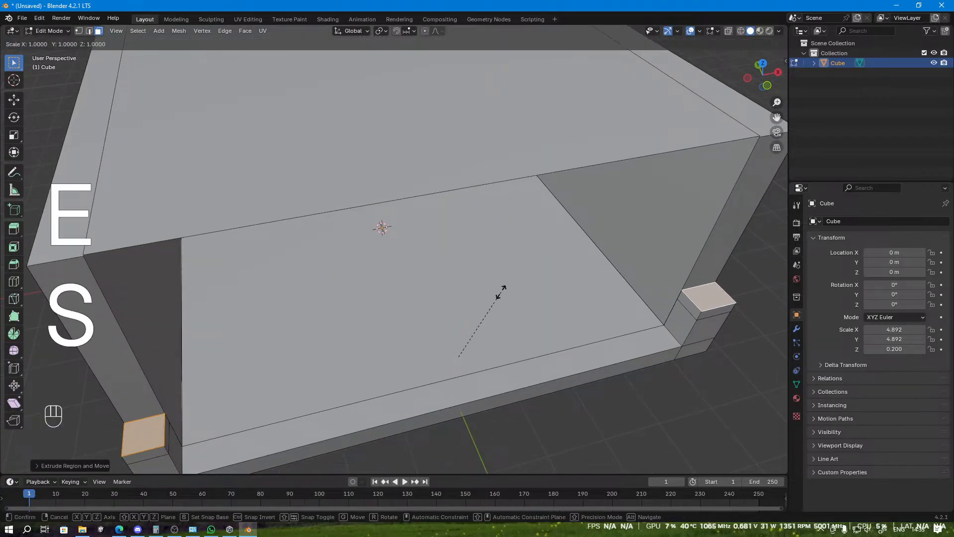
click(499, 294)
key(e)
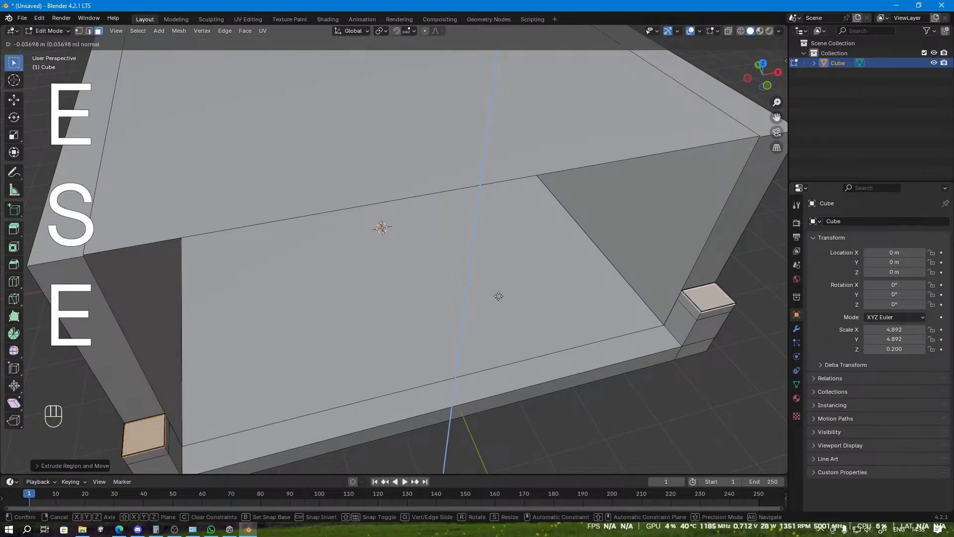
click(498, 293)
Step: Extrude both post tops once more and scale the new faces inward to leave a narrow rim
key(e)
key(s)
click(499, 300)
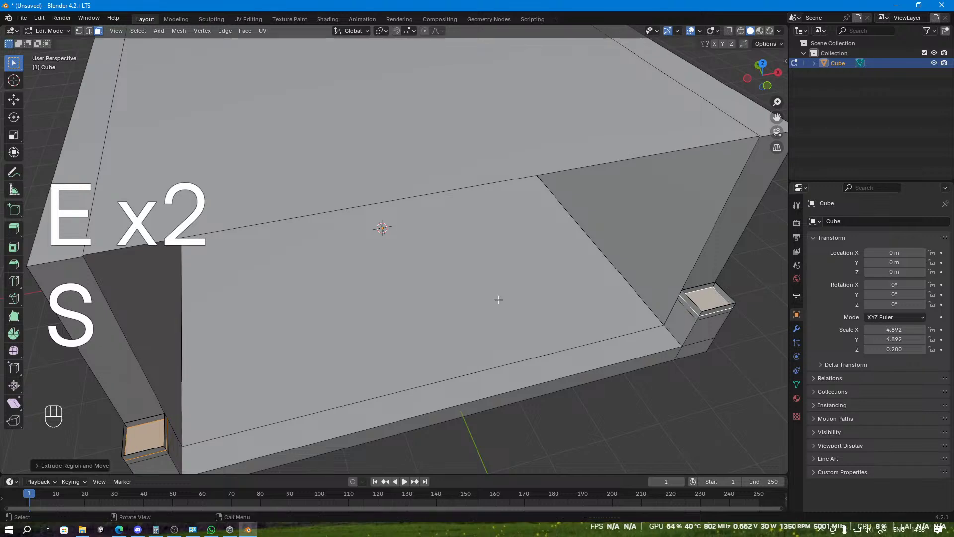
key(s)
click(504, 299)
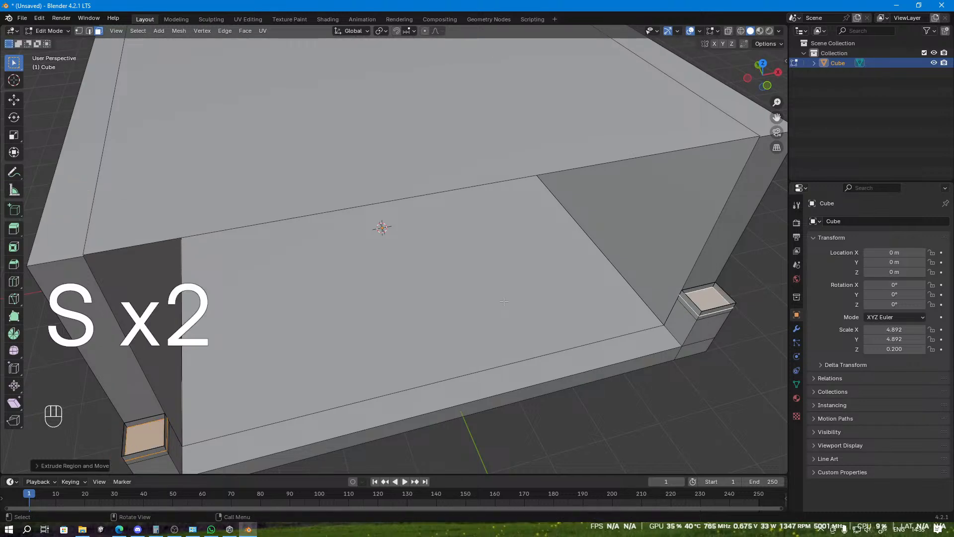
key(e)
right_click(502, 275)
Step: Select the roof face from below, extrude it about 0.11 m to give the roof thickness, and clear the selection
middle_drag(503, 275, 453, 274)
middle_drag(377, 116, 378, 81)
click(378, 81)
key(e)
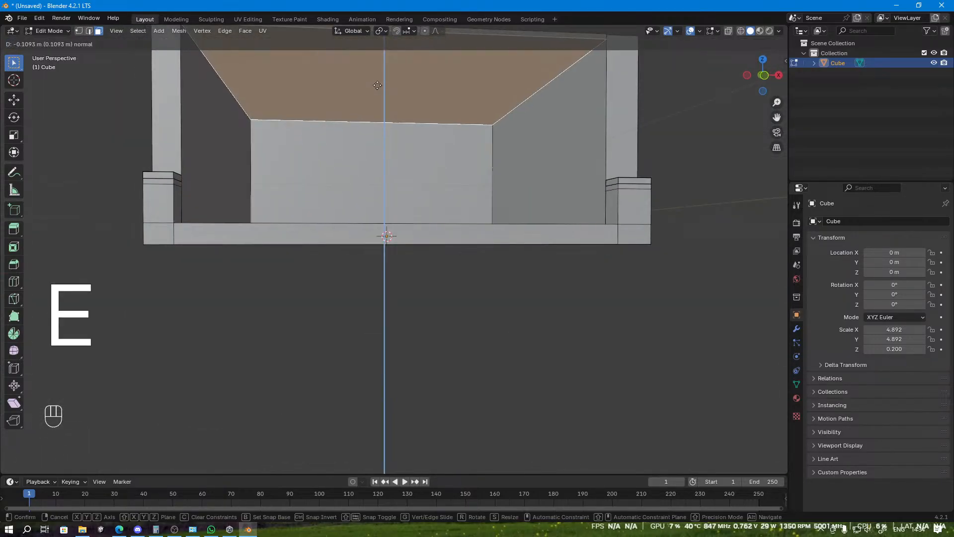
click(377, 86)
click(724, 168)
middle_drag(724, 168, 716, 184)
scroll(624, 195, down, 1)
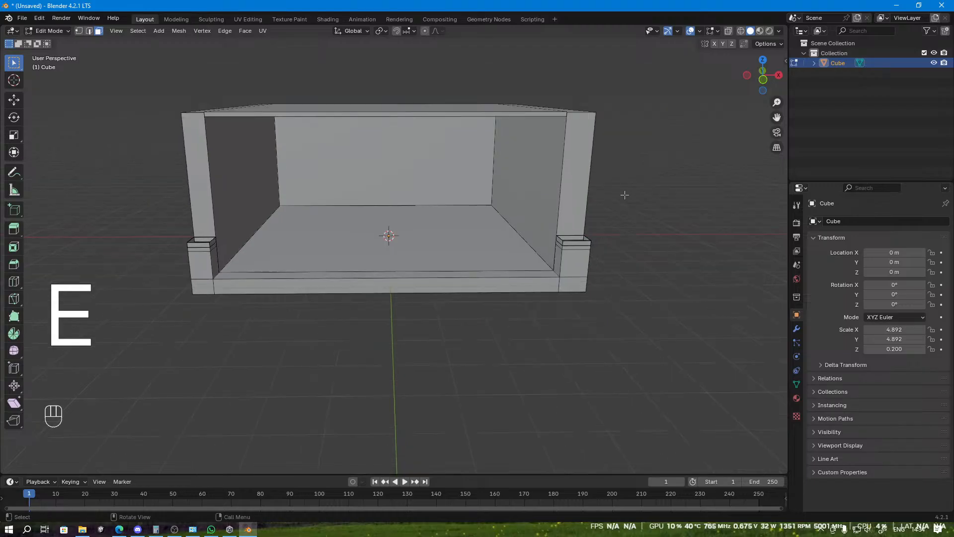
Step: Select the inner face of the back wall and try to add a loop cut across it
scroll(435, 204, up, 2)
middle_drag(336, 171, 332, 279)
scroll(298, 164, up, 1)
scroll(348, 293, up, 2)
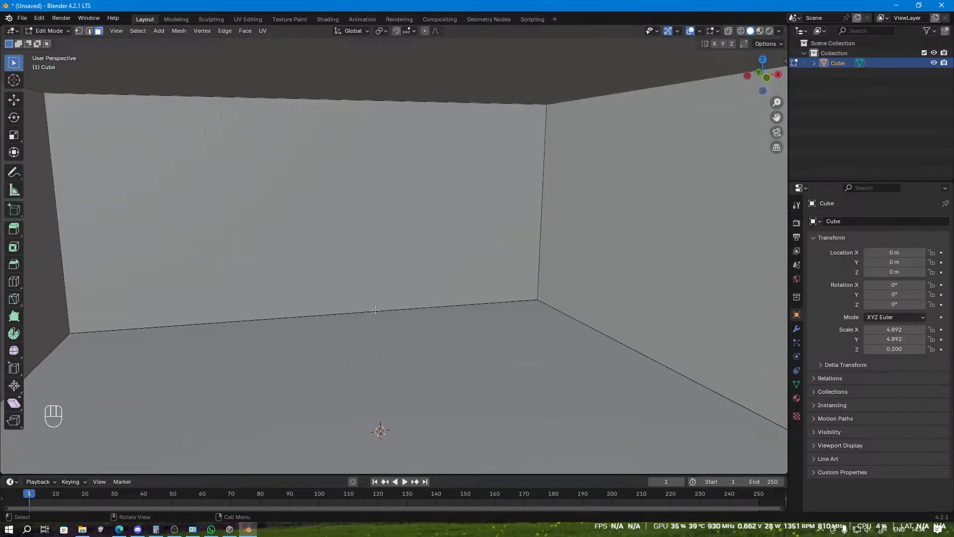
middle_drag(386, 311, 368, 297)
click(369, 297)
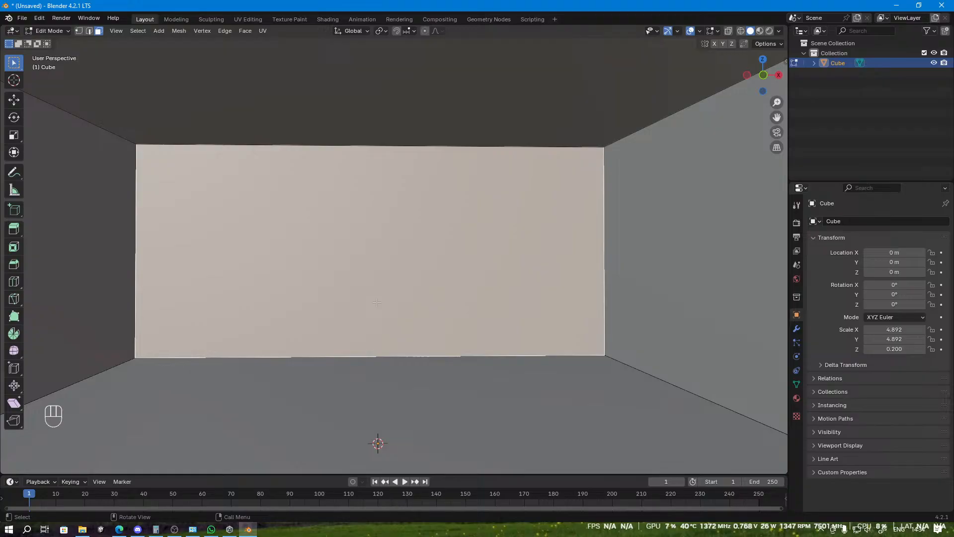
key(Tab)
key(Tab)
key(ctrl+r)
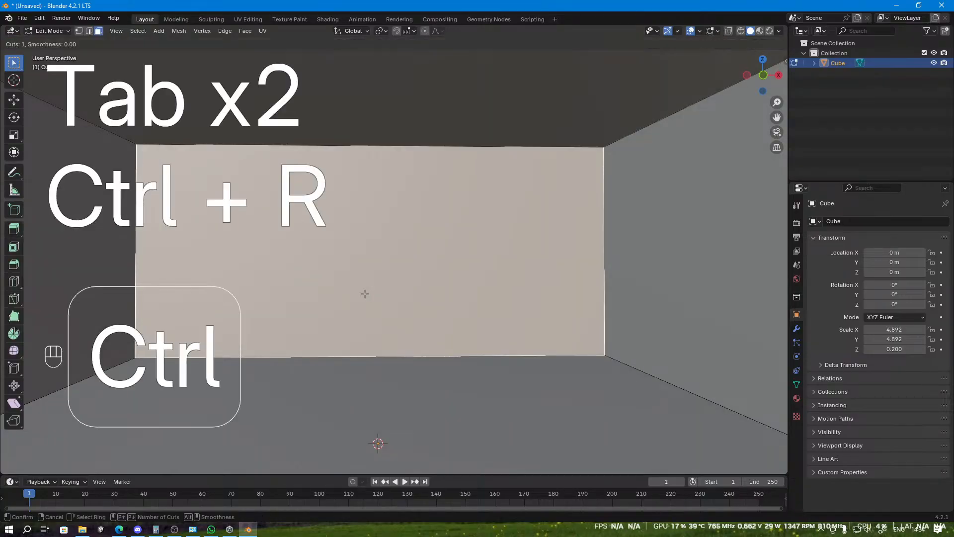
middle_click(361, 261)
right_click(361, 261)
Step: Reselect the back wall face, retry the loop cut on it, and try to connect its vertices
middle_drag(591, 262, 414, 251)
scroll(532, 298, down, 6)
key(Tab)
key(grave)
click(511, 297)
key(Tab)
click(414, 251)
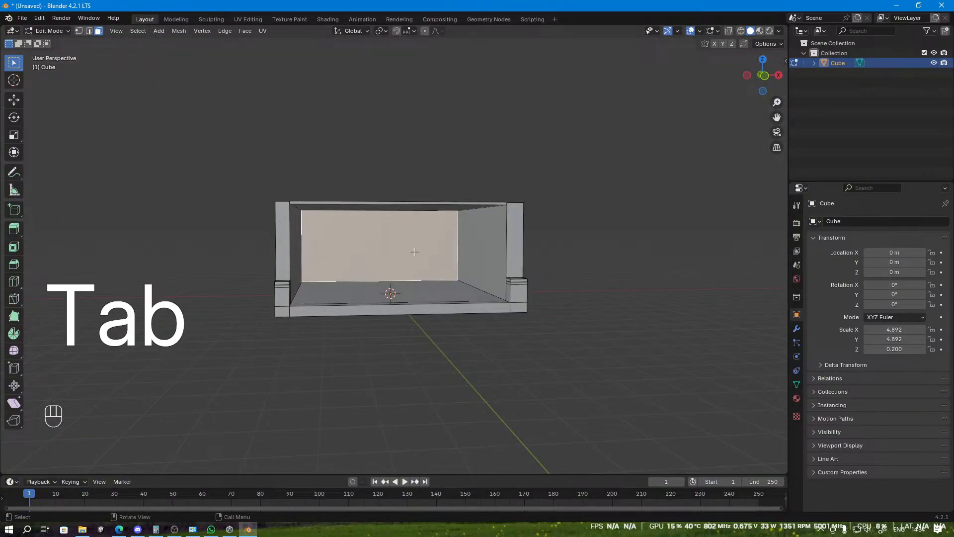
scroll(402, 287, up, 3)
key(ctrl+r)
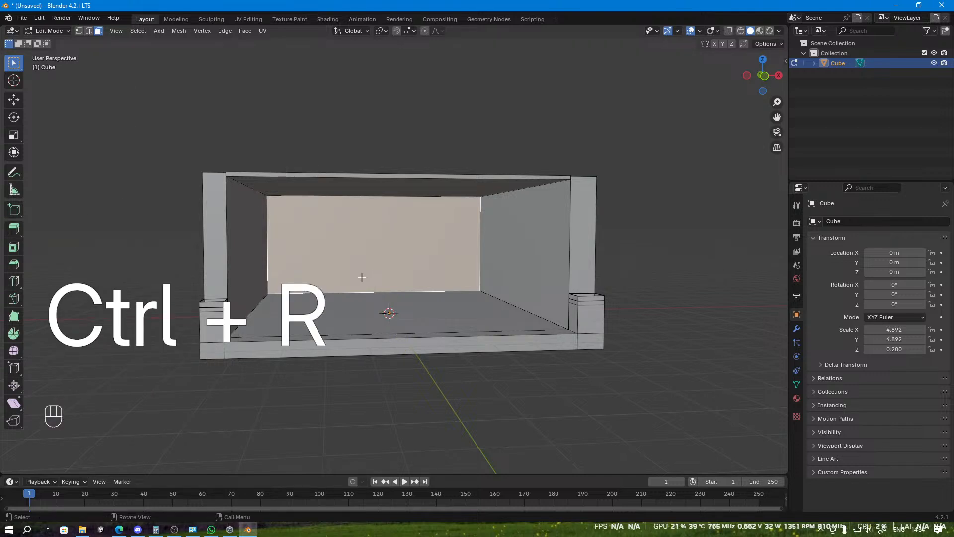
key(j)
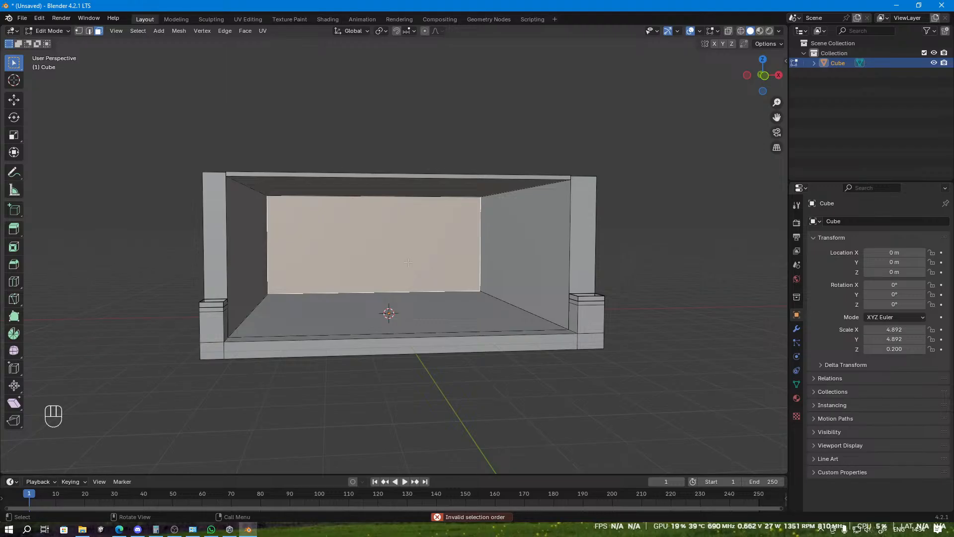
Step: Separate the mesh by loose parts to split off the roof, and select only the main room object
key(p)
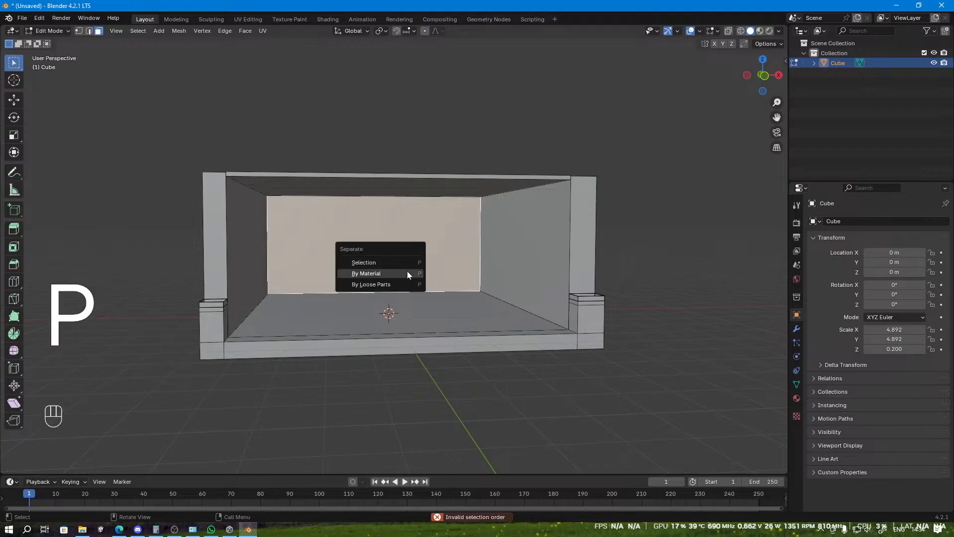
click(405, 281)
click(399, 259)
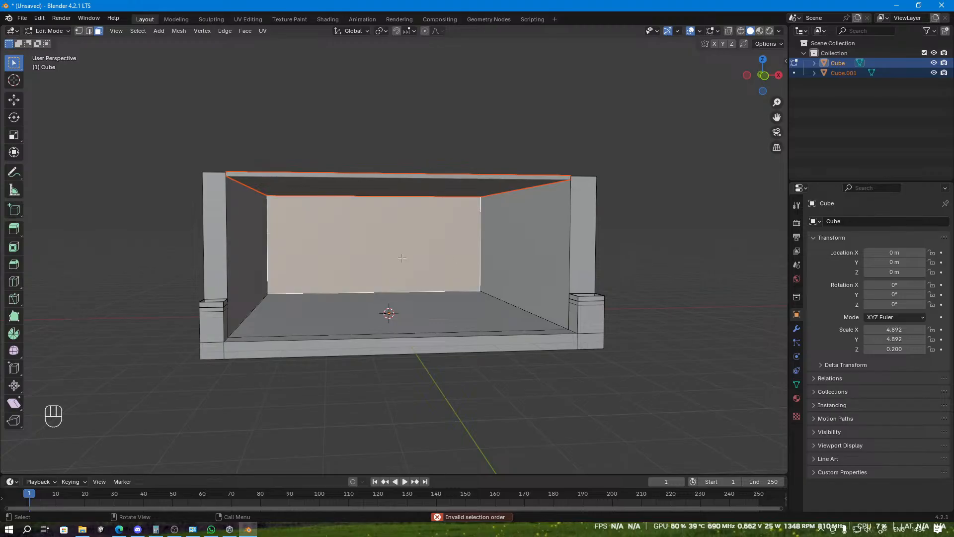
key(Tab)
click(647, 221)
click(397, 252)
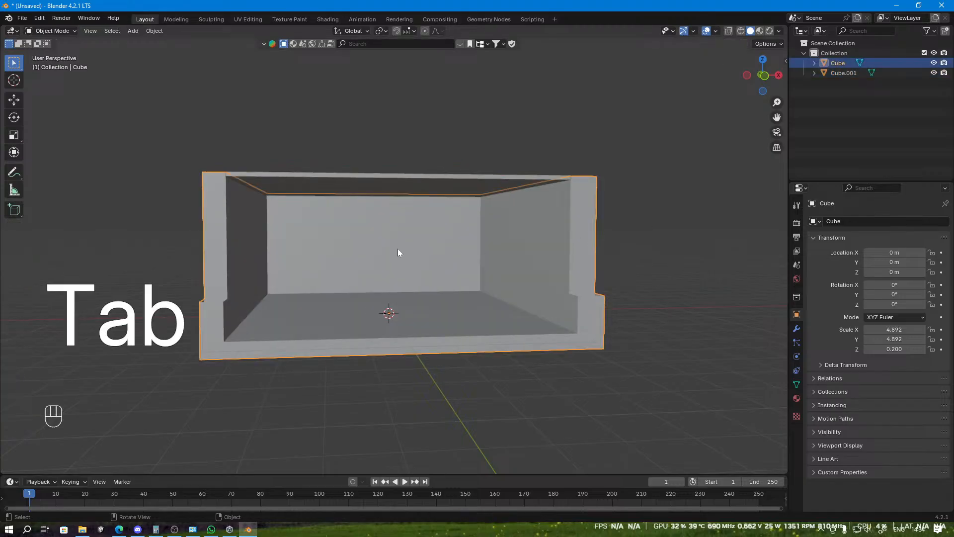
Step: Separate the selected back wall face from the room into its own object
key(Tab)
key(p)
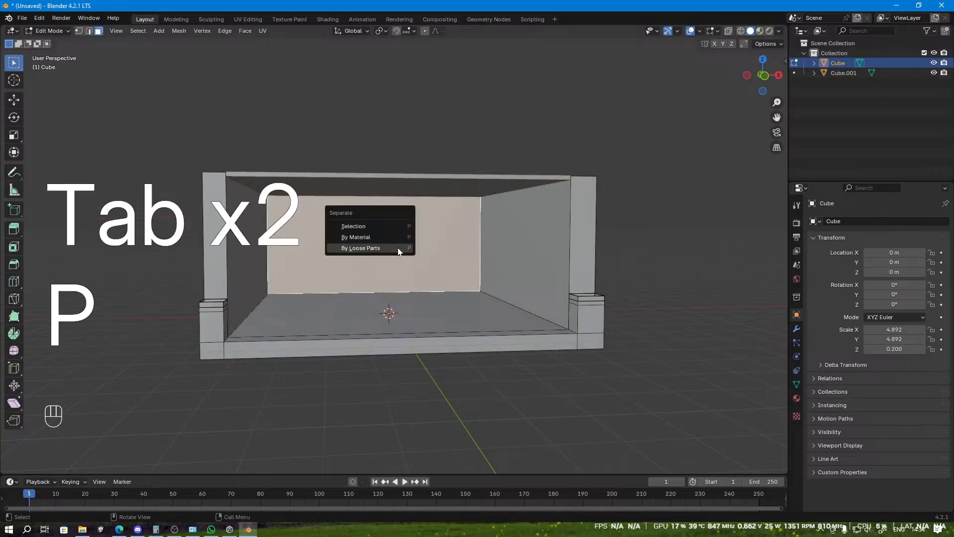
click(389, 225)
key(p)
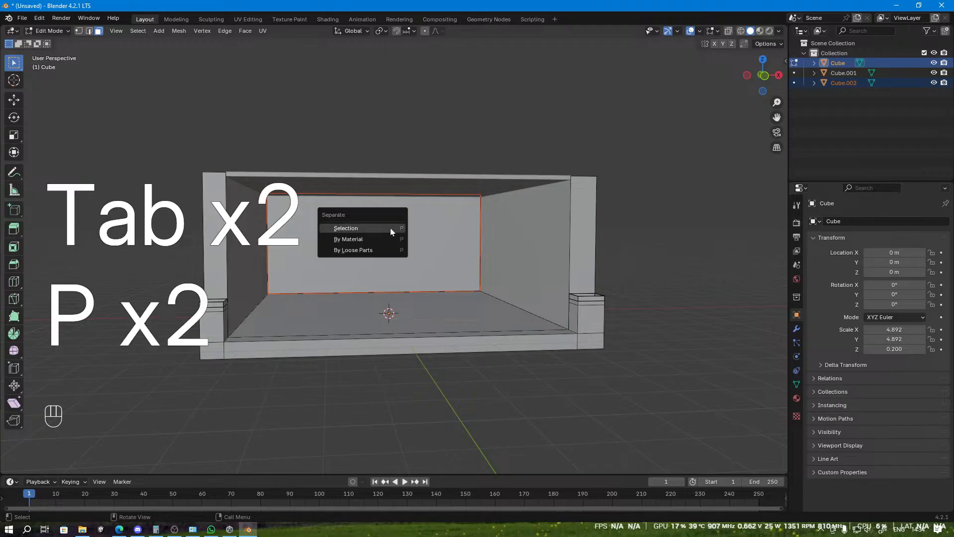
click(394, 250)
Step: Edit the separated back wall and divide it with five evenly spaced vertical loop cuts
key(Tab)
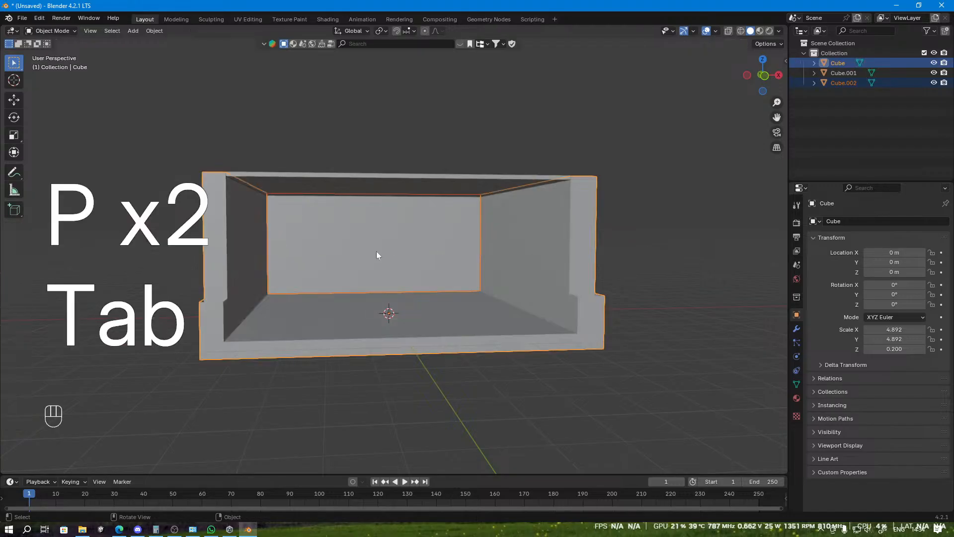
click(377, 252)
key(Tab)
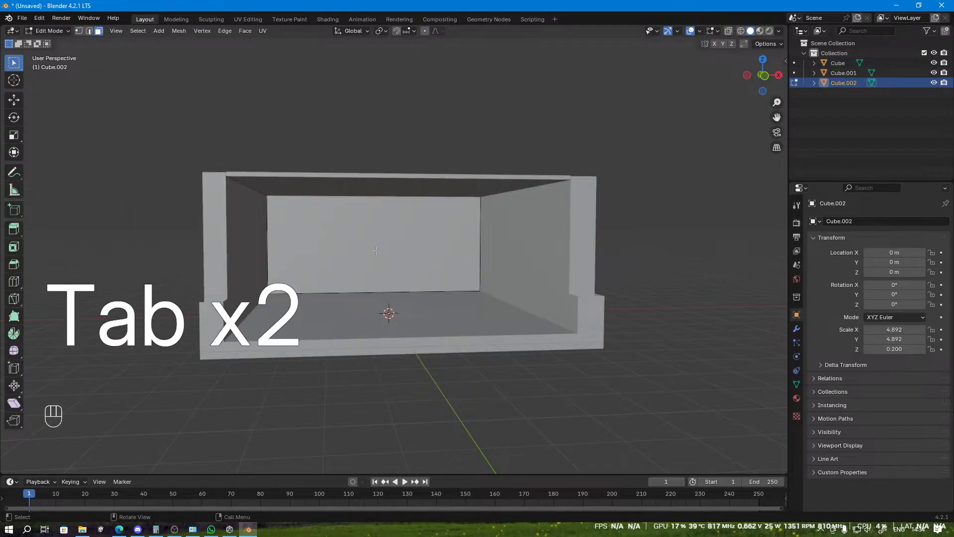
click(376, 250)
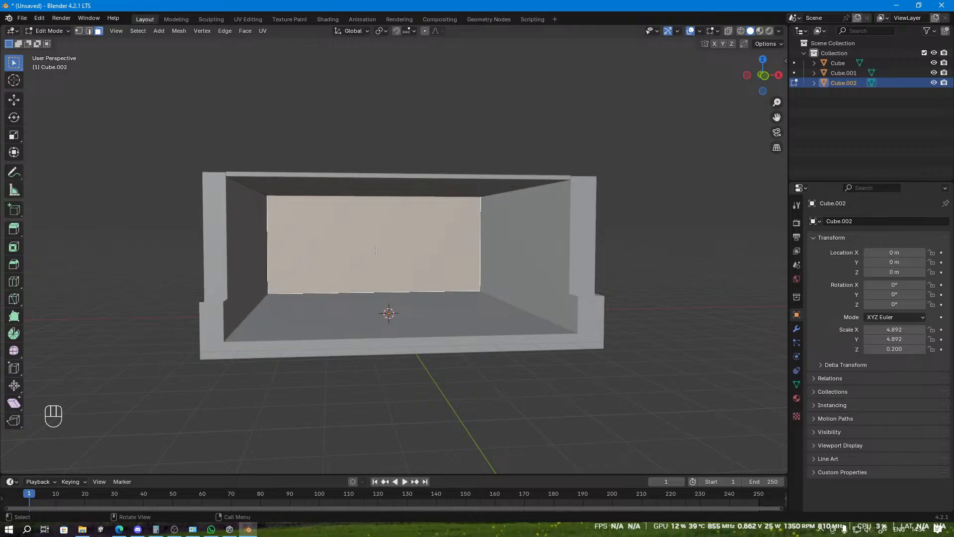
key(ctrl+r)
scroll(376, 251, up, 2)
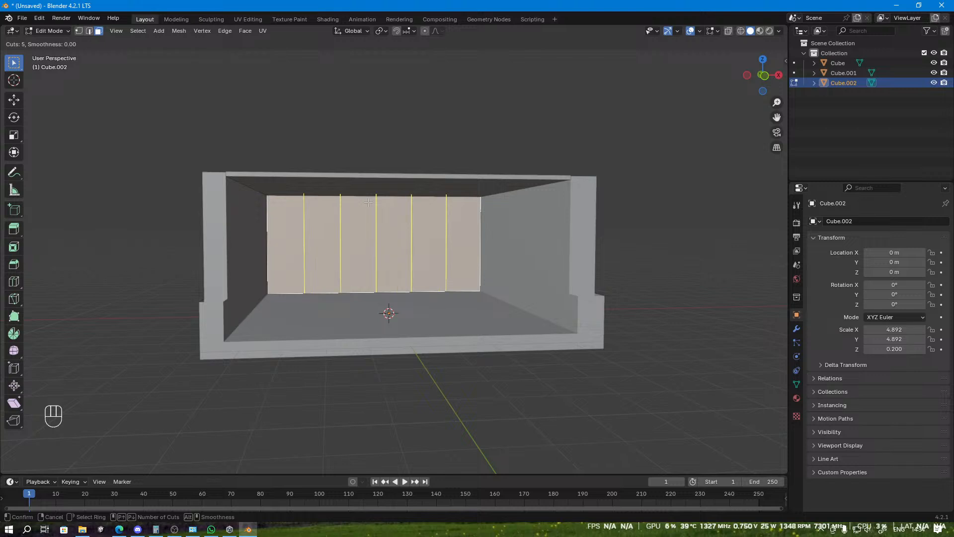
click(368, 202)
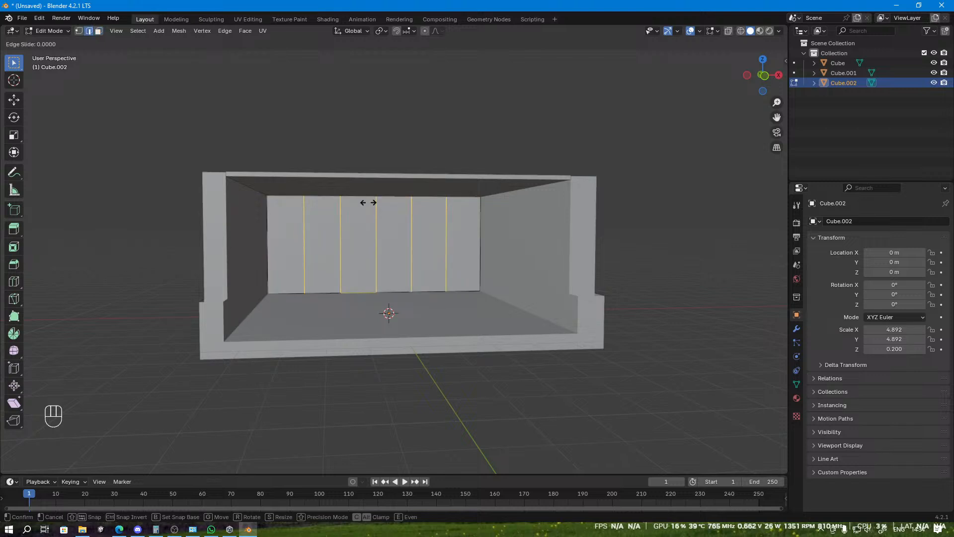
key(ctrl)
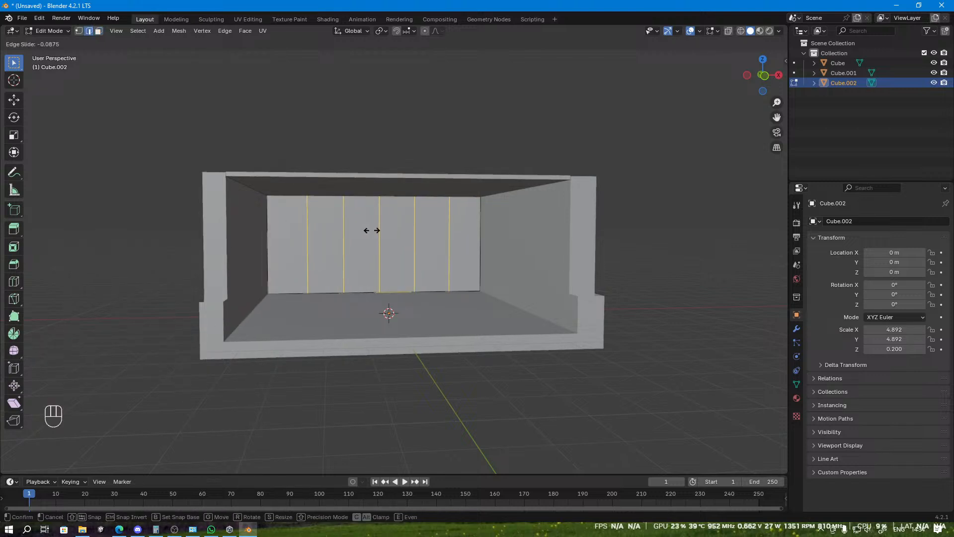
click(371, 230)
Step: Add a second vertical loop cut close beside each of the five existing ones to form narrow strips between the back wall's panels
key(ctrl+r)
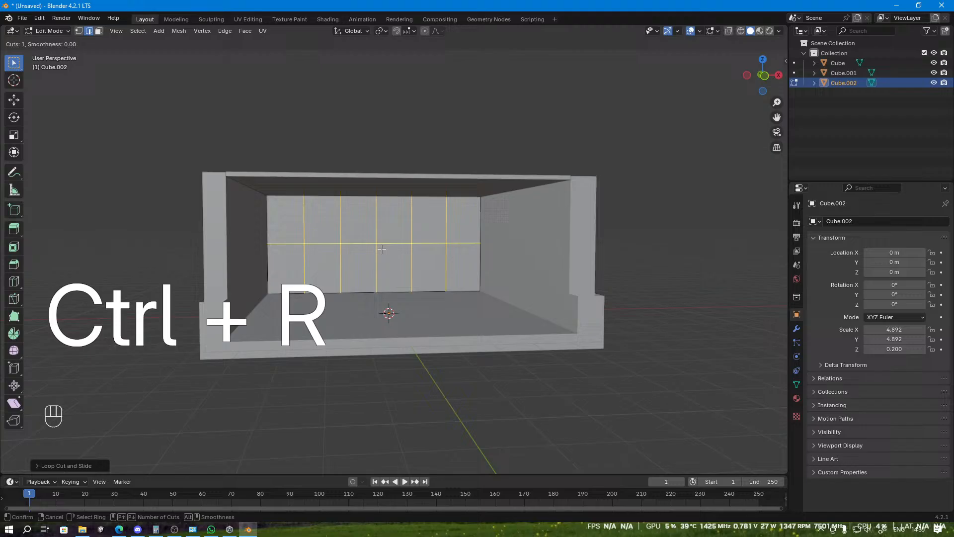
click(332, 198)
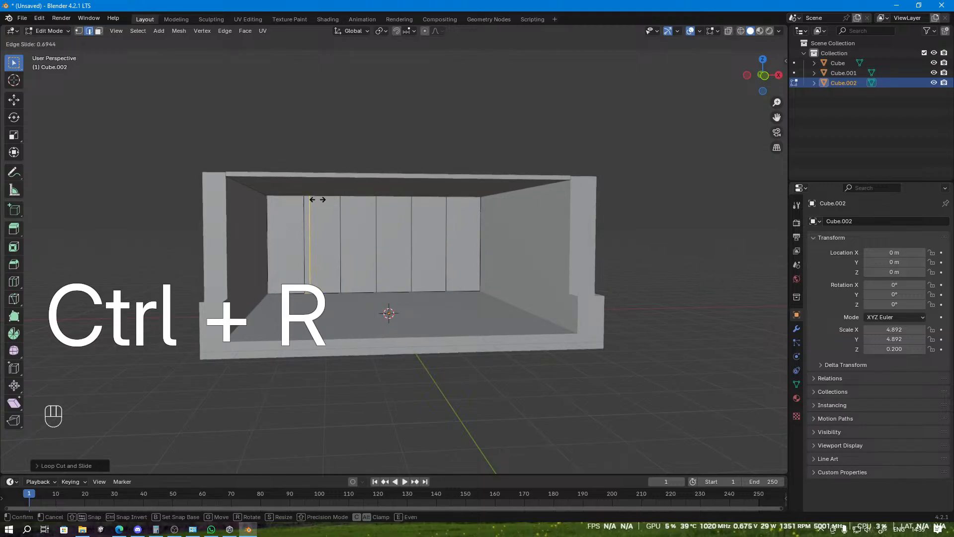
click(316, 199)
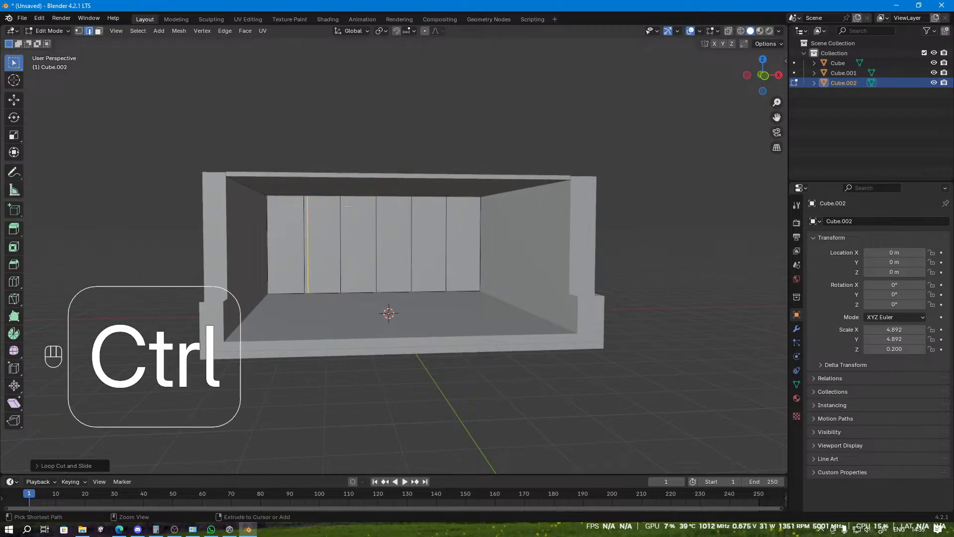
key(ctrl+r)
click(359, 192)
click(345, 190)
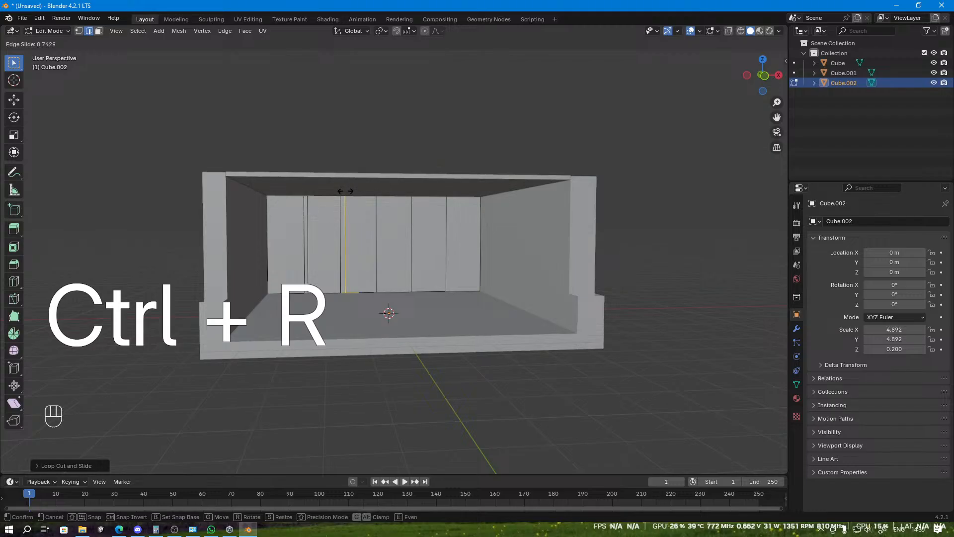
key(ctrl+r)
click(385, 192)
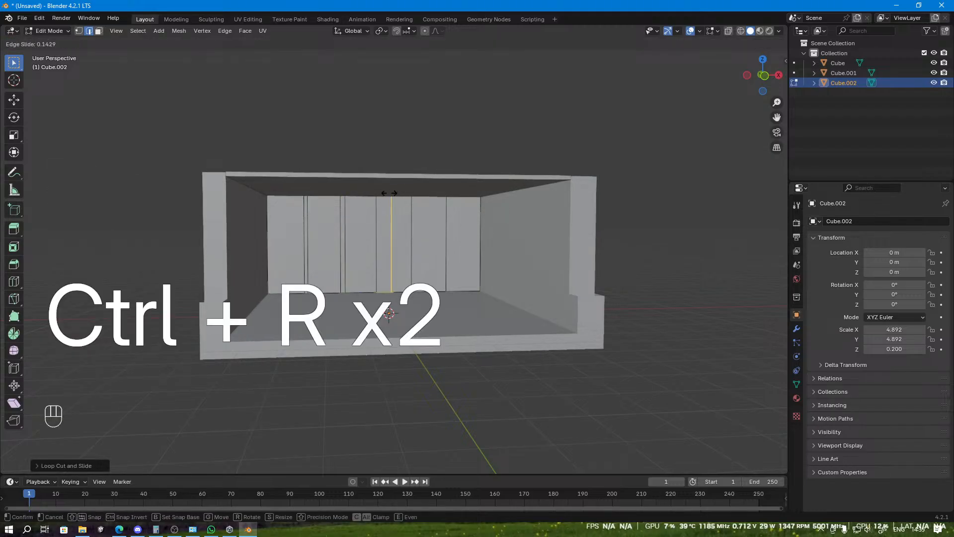
click(381, 191)
key(ctrl+r)
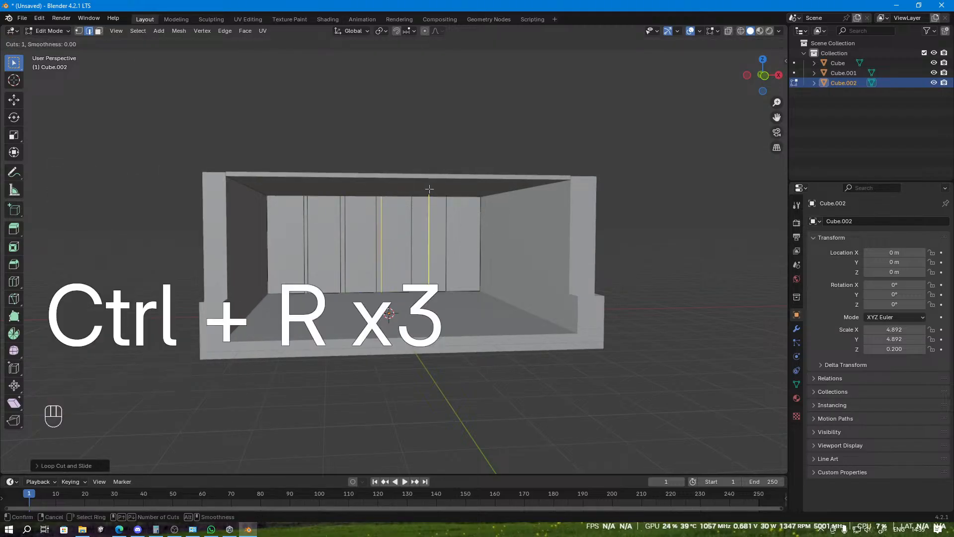
click(427, 191)
click(412, 191)
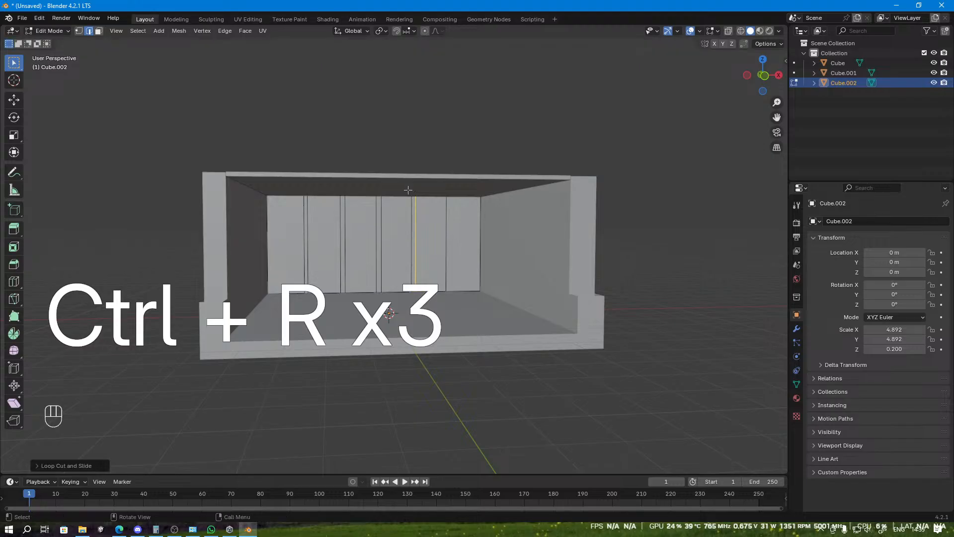
key(ctrl+r)
click(455, 190)
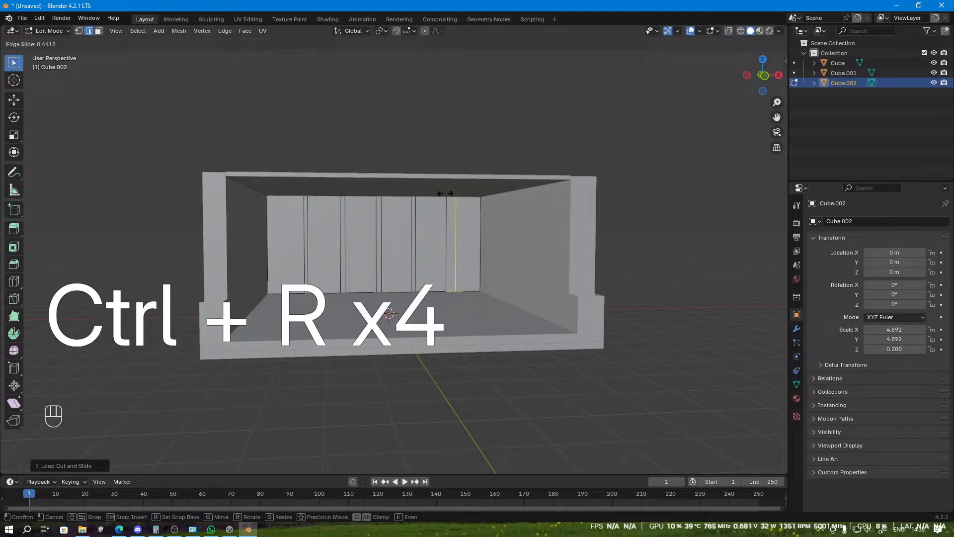
click(440, 192)
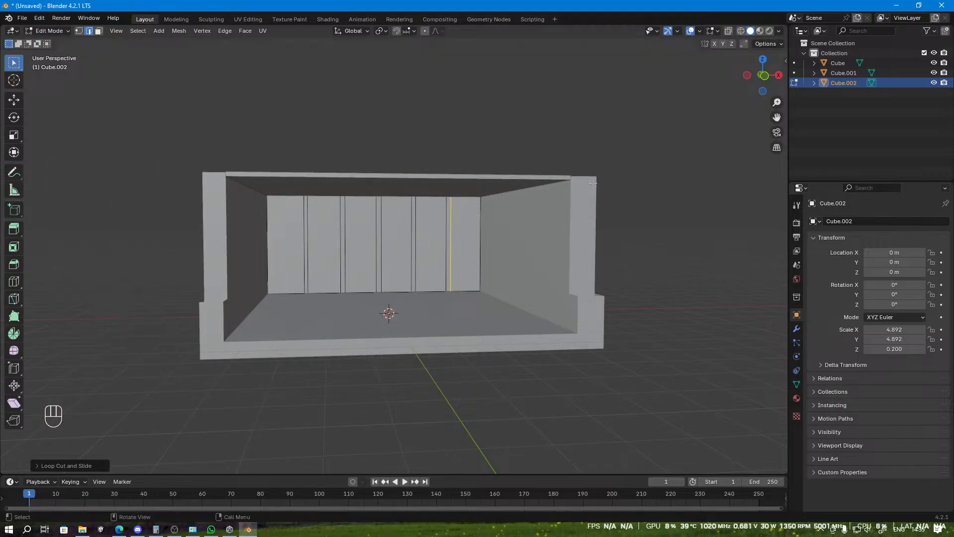
Step: Add two horizontal loop cuts to the back wall, one just below its upper edge and one just above its lower edge
key(ctrl+r)
click(321, 219)
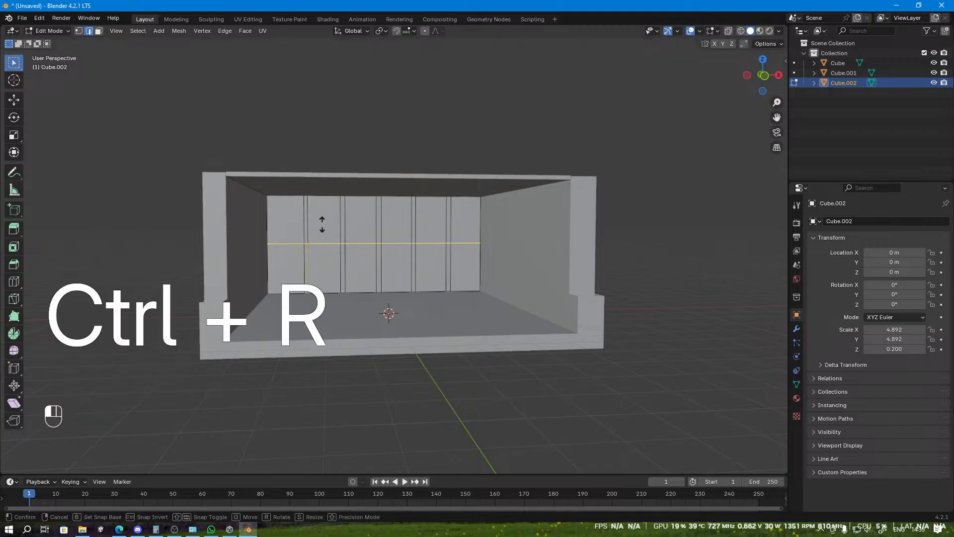
click(333, 179)
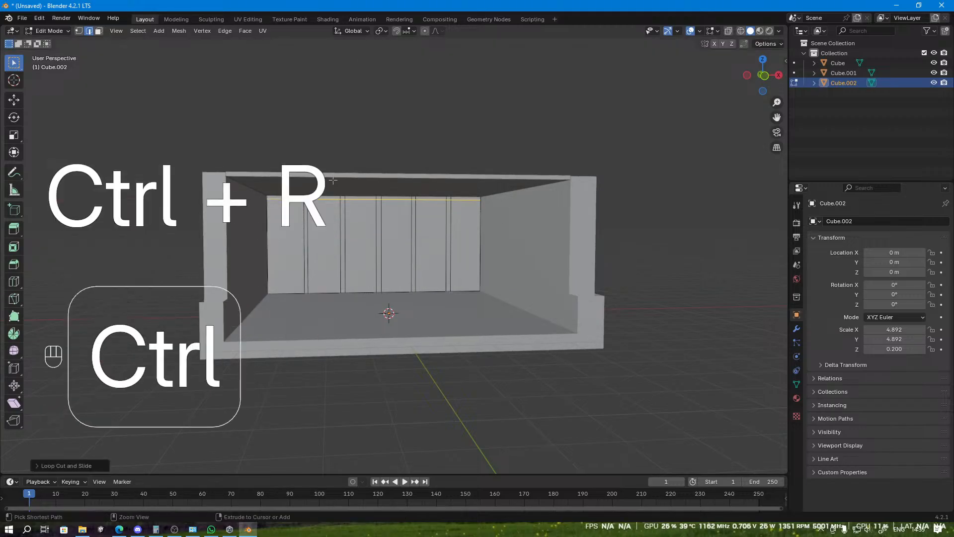
key(ctrl+r)
click(321, 224)
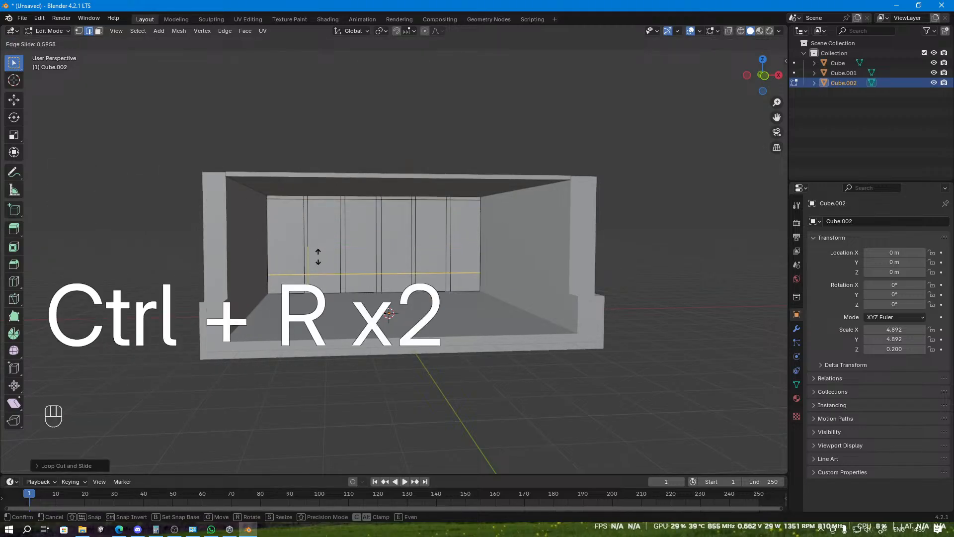
click(316, 271)
click(663, 224)
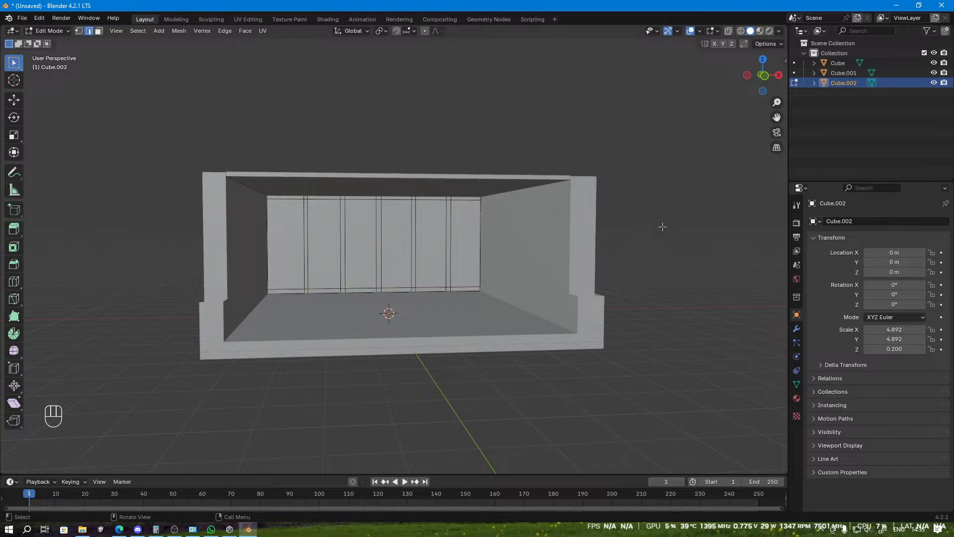
Step: Select the six large panel faces of the back wall together in face select mode
scroll(265, 264, up, 5)
click(166, 269)
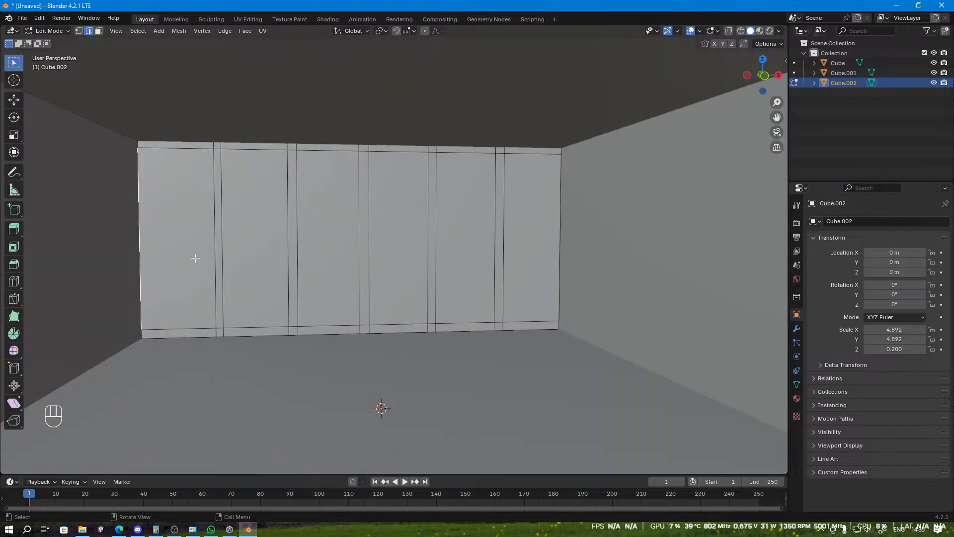
key(3)
click(183, 252)
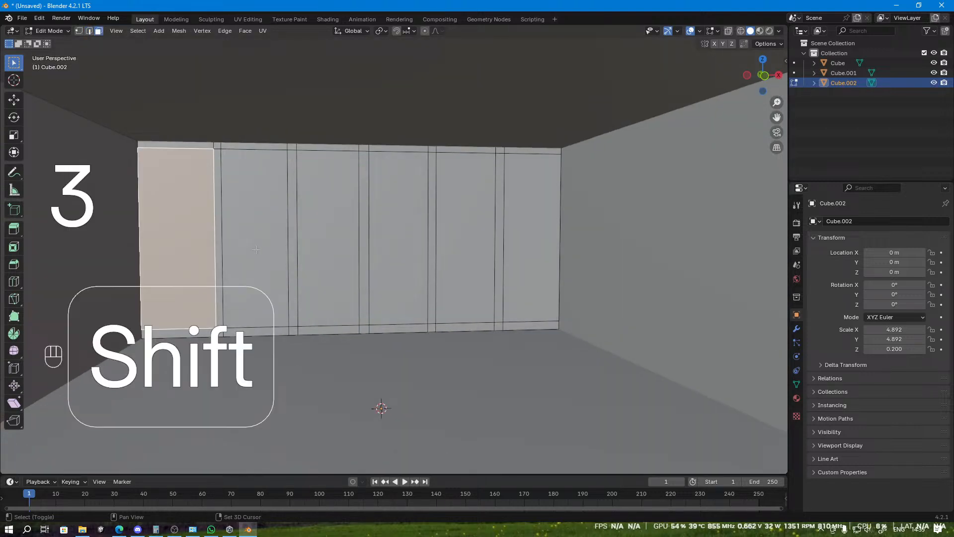
click(253, 245)
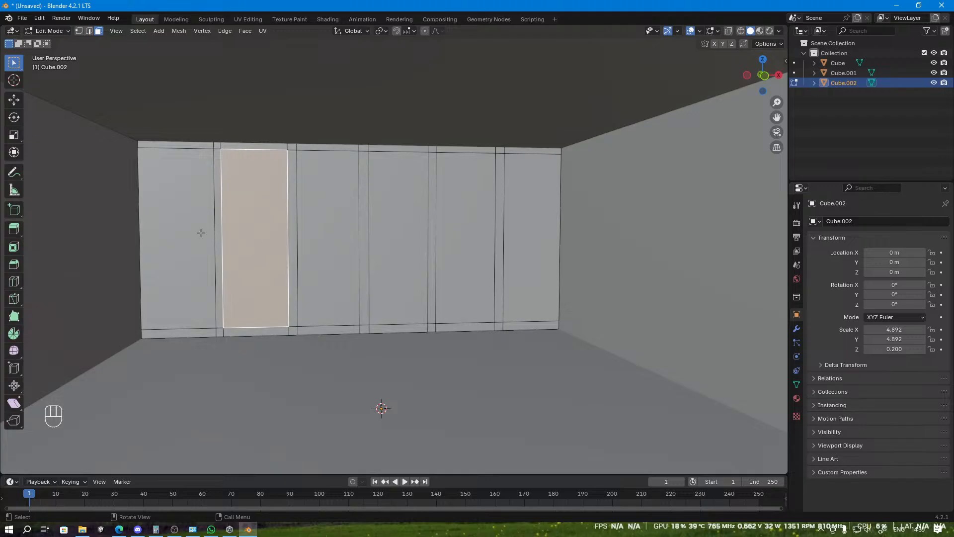
click(187, 225)
shift+click(254, 236)
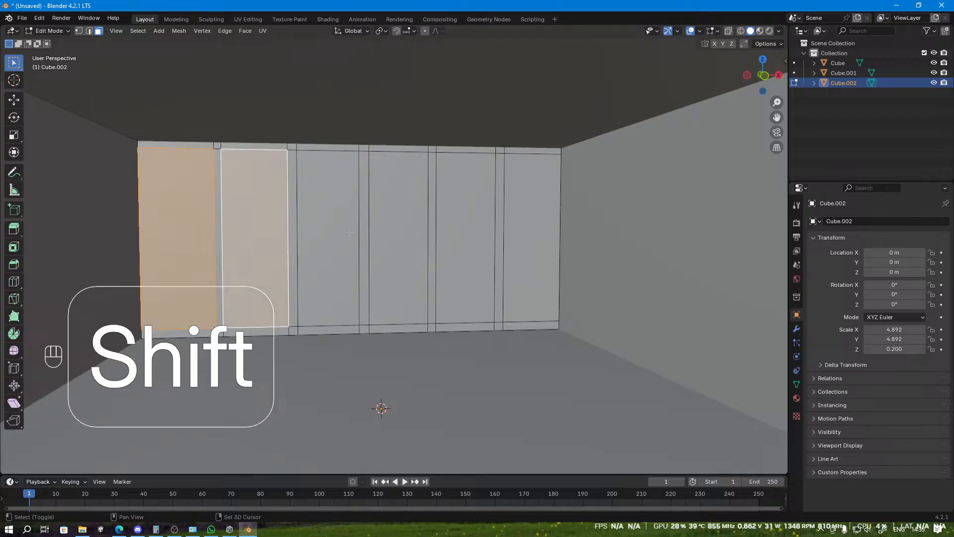
shift+click(328, 235)
shift+click(399, 233)
shift+click(466, 232)
shift+click(522, 231)
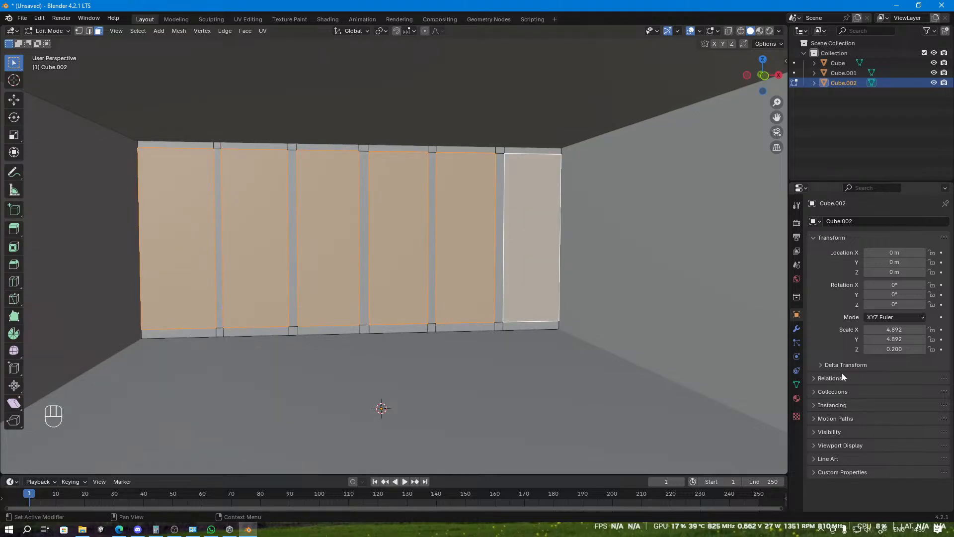
Step: Create a new material on the back wall, assign it to the selected panels and name it GLASS
click(797, 399)
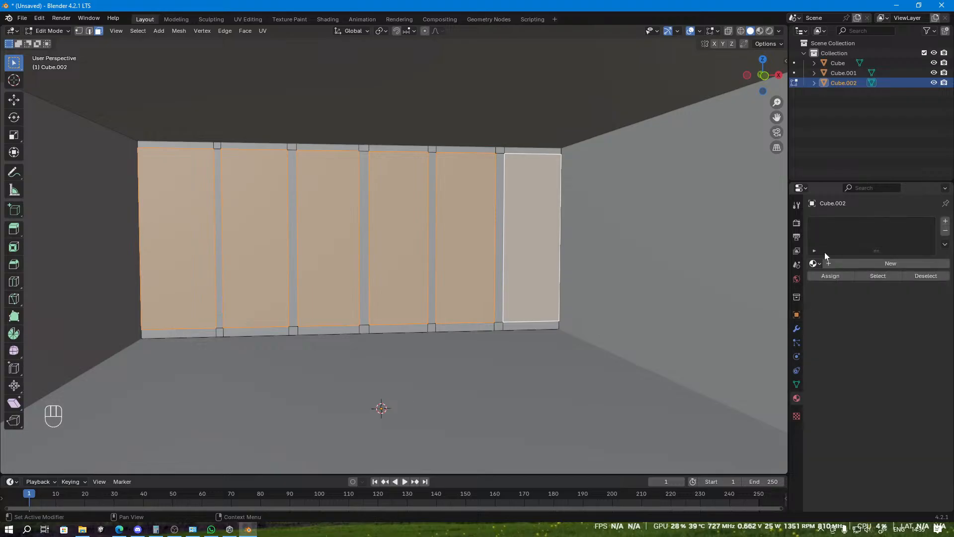
click(840, 265)
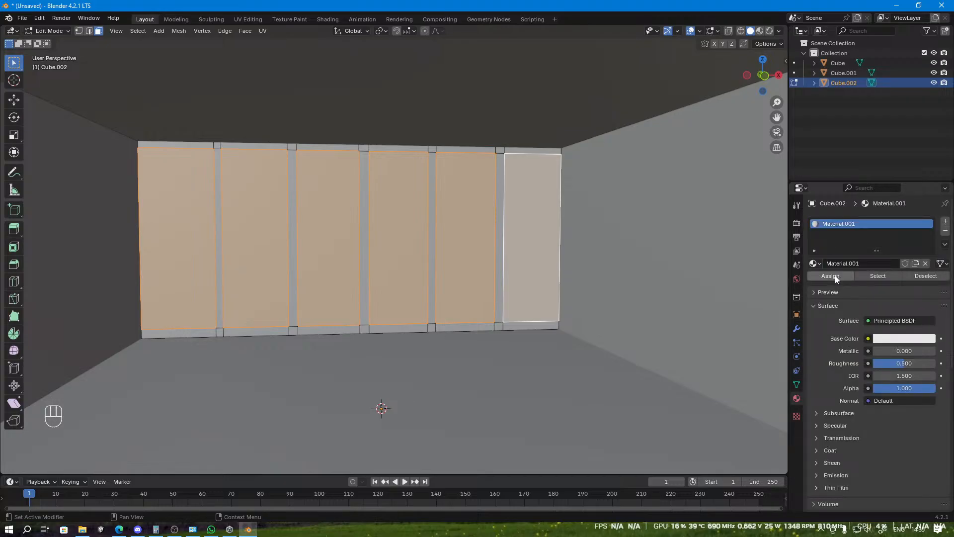
click(835, 276)
click(882, 337)
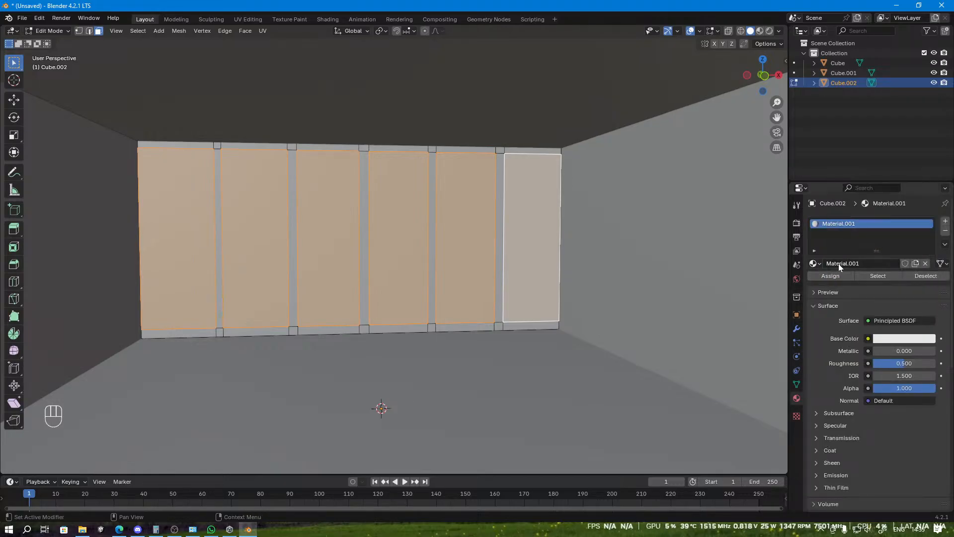
click(840, 264)
text(GLASS)
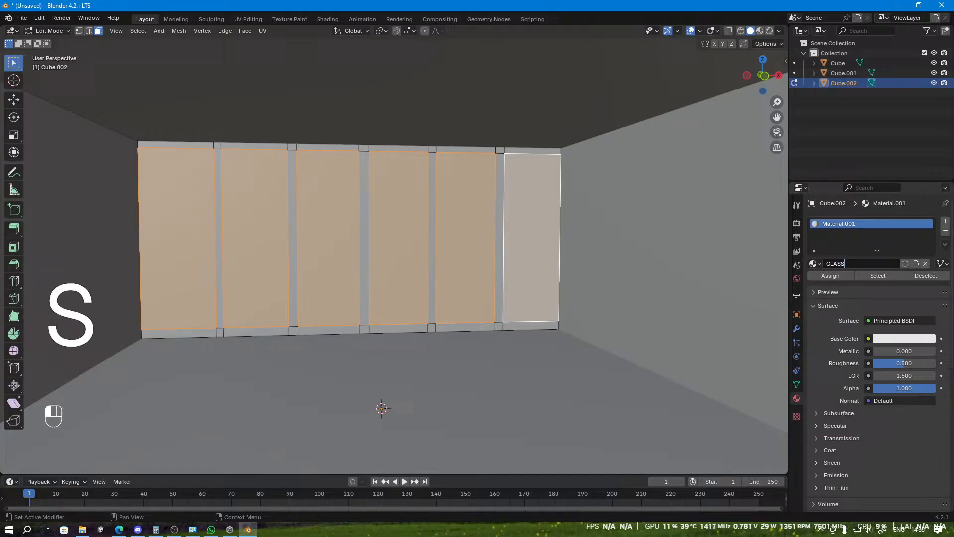
key(Return)
Step: Set the GLASS base color to light blue with hue 0.531 and saturation 0.516, and switch the viewport to material preview
click(890, 339)
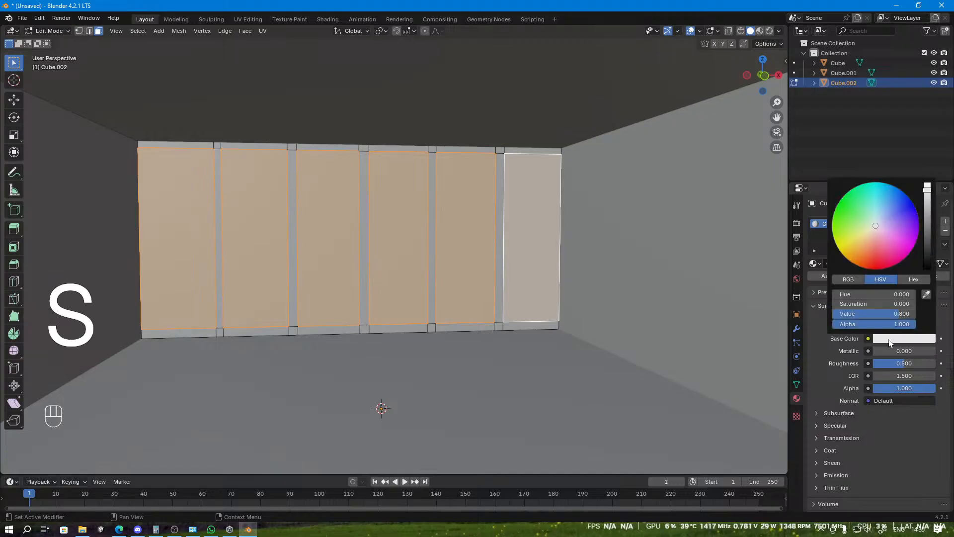
drag(876, 227, 880, 208)
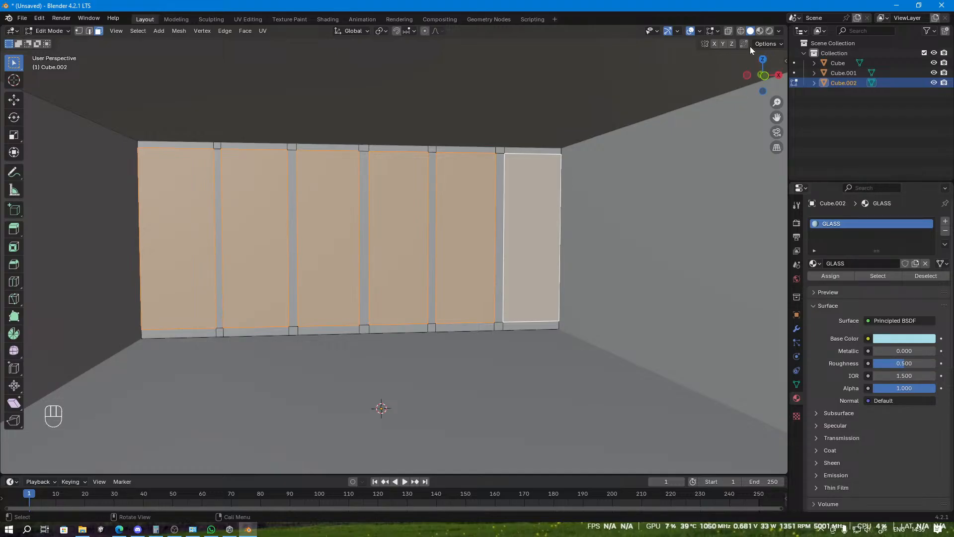
click(760, 31)
scroll(489, 238, up, 3)
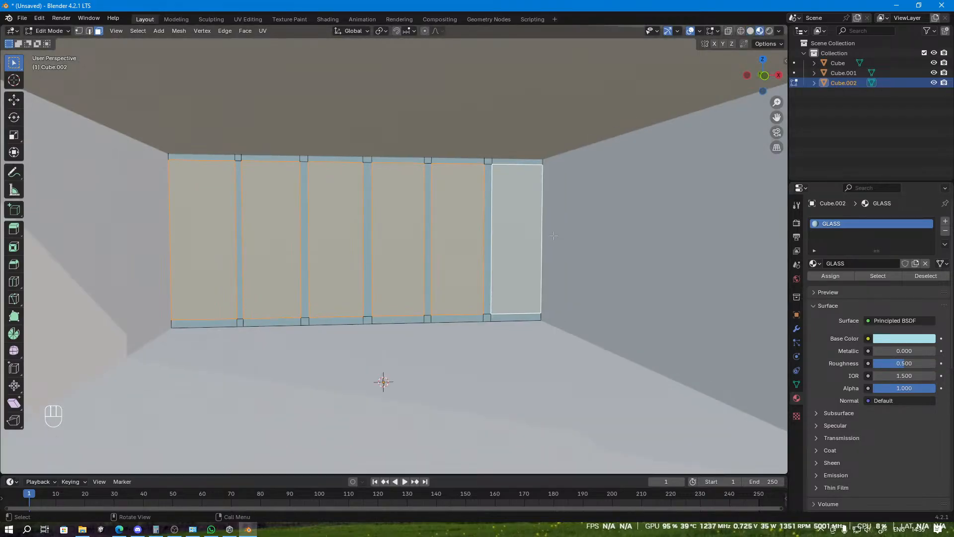
scroll(484, 238, up, 1)
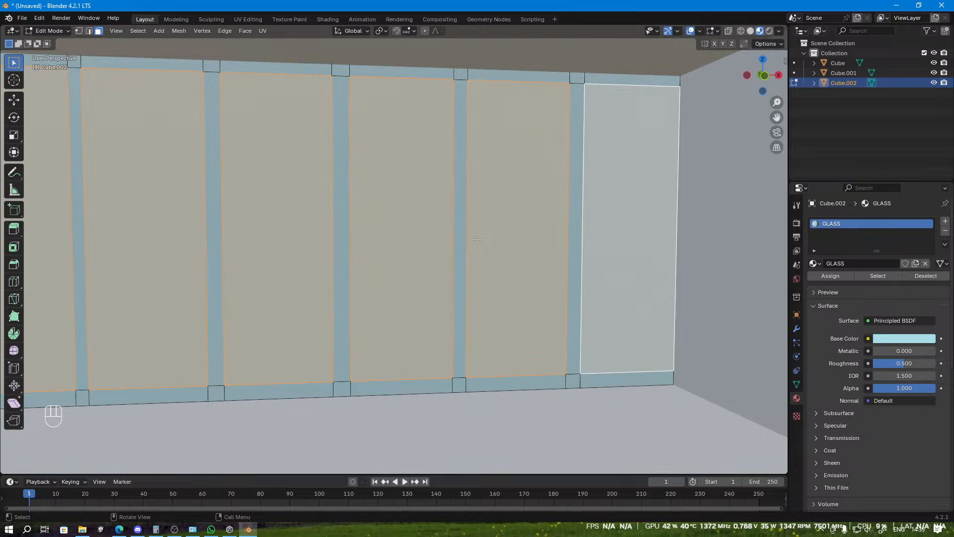
scroll(477, 239, down, 1)
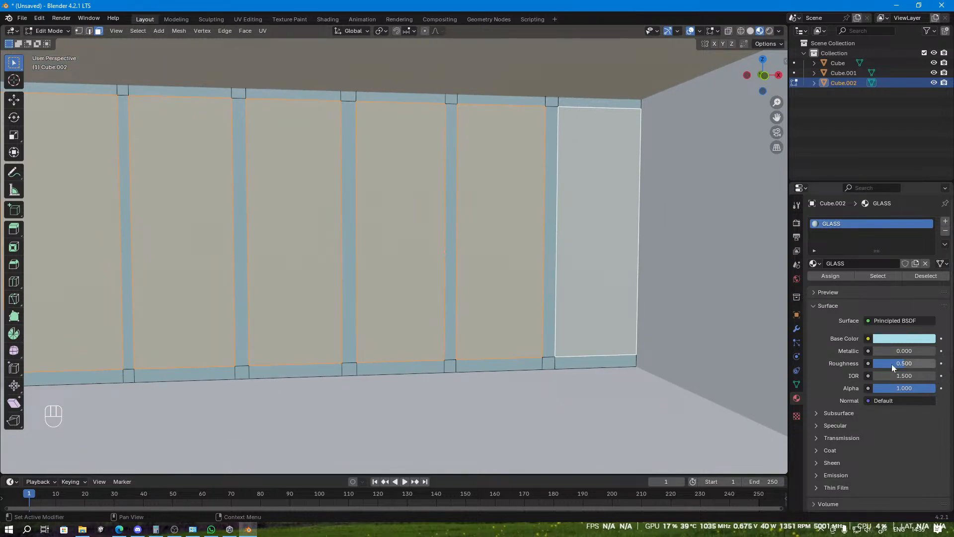
Step: Set the GLASS material's IOR to 1.3, roughness to 0.224 and metallic to 0.457
mouse_move(886, 376)
mouse_down()
mouse_move(929, 376)
mouse_move(876, 376)
mouse_move(929, 376)
mouse_move(893, 375)
mouse_up()
click(903, 376)
text(1.3)
key(Return)
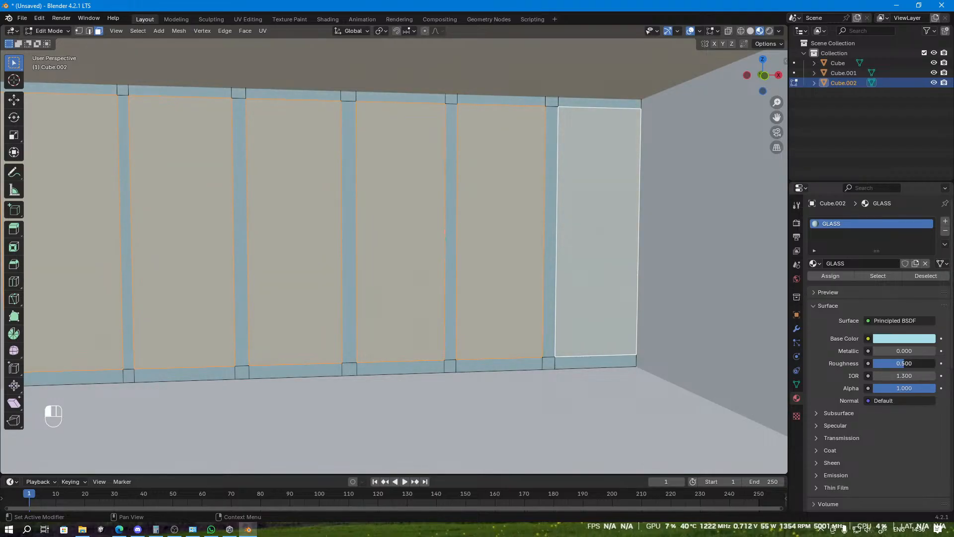
mouse_move(931, 364)
mouse_down()
mouse_move(883, 363)
mouse_move(889, 351)
mouse_move(951, 351)
mouse_move(900, 351)
mouse_up()
Step: Change the GLASS material's base color to fully saturated red and deselect the panel faces
click(904, 339)
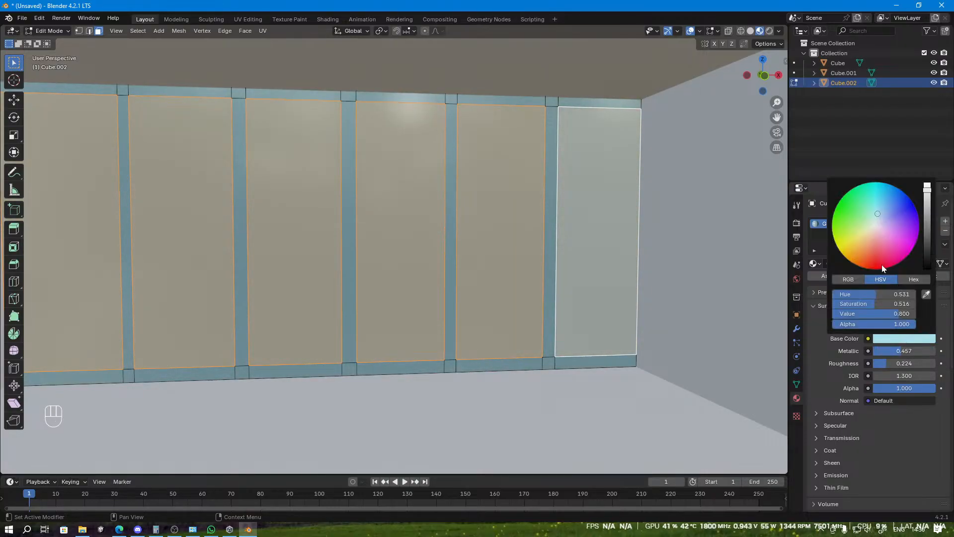
click(874, 269)
scroll(379, 441, down, 5)
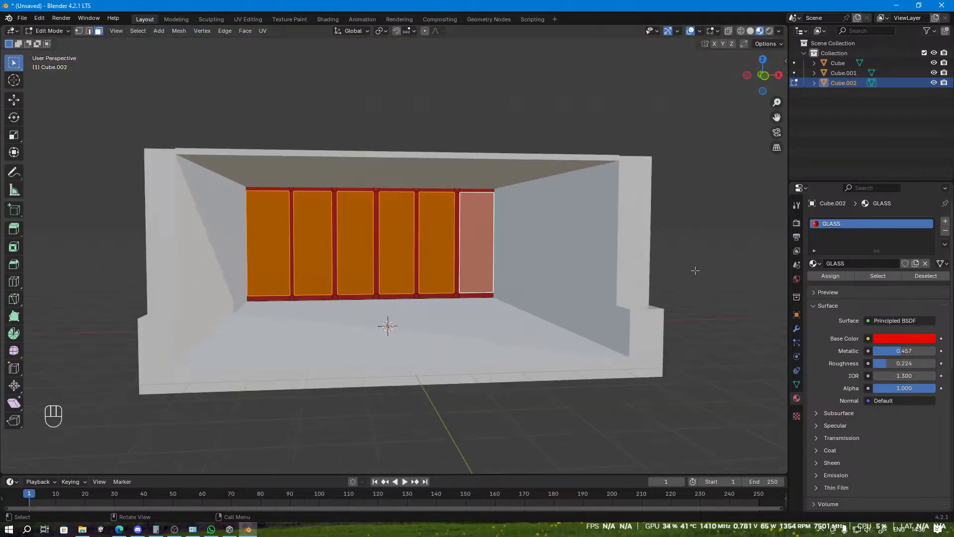
click(385, 326)
Step: Reselect the back wall's six large panel faces and try to remove the GLASS material slot
scroll(397, 308, up, 6)
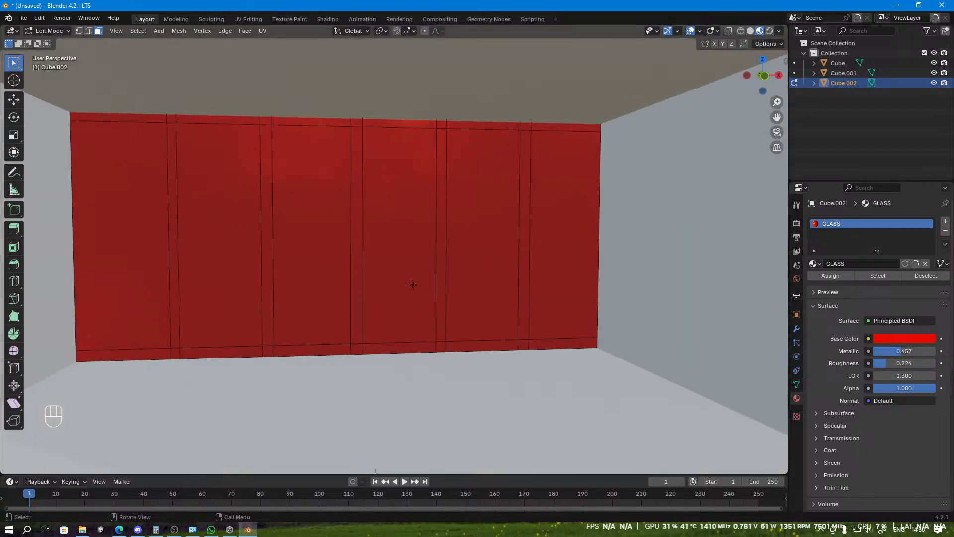
click(127, 124)
click(154, 118)
click(144, 165)
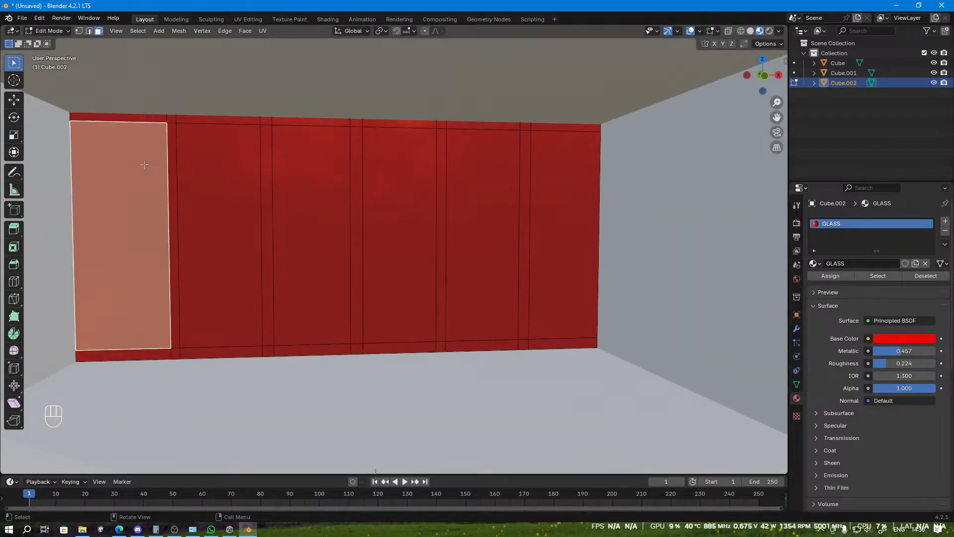
shift+click(234, 196)
shift+click(311, 200)
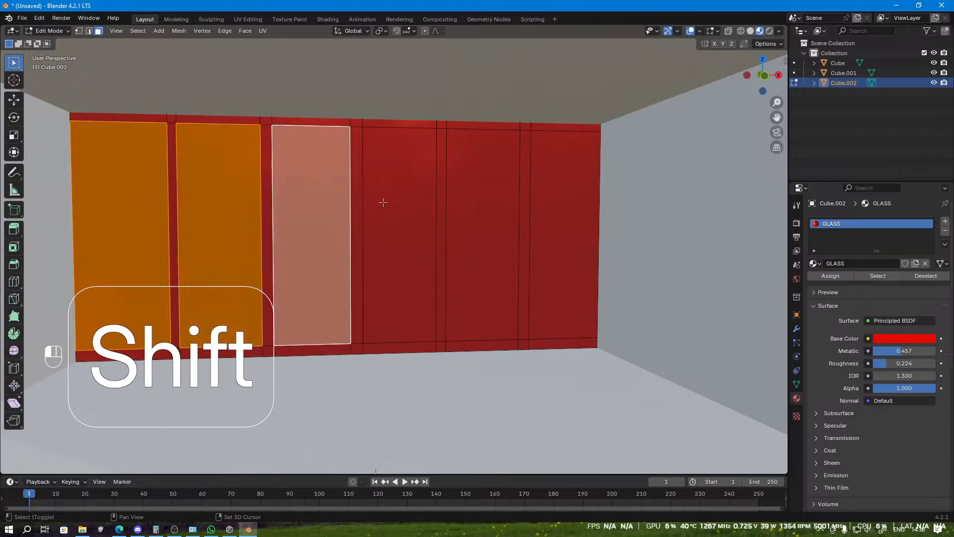
shift+click(383, 202)
shift+click(479, 205)
shift+click(588, 207)
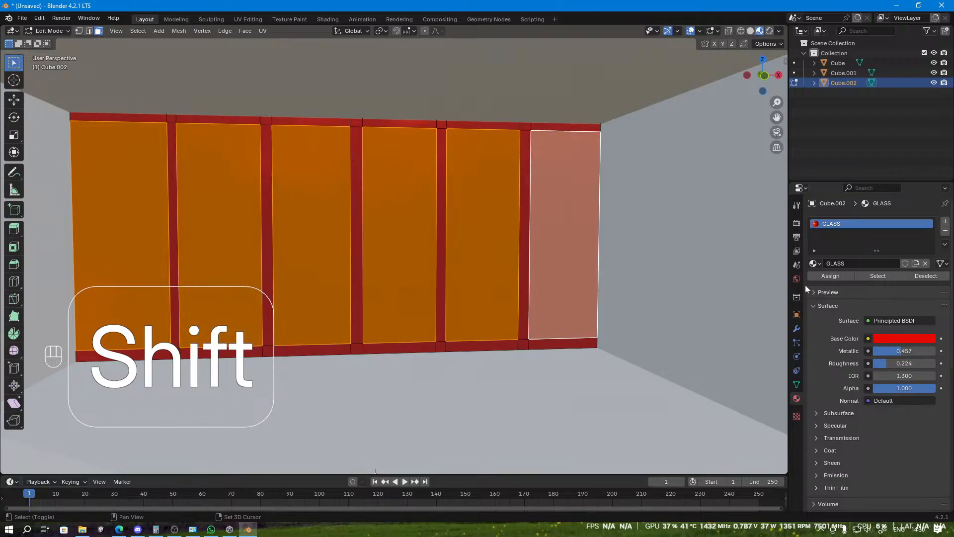
click(946, 232)
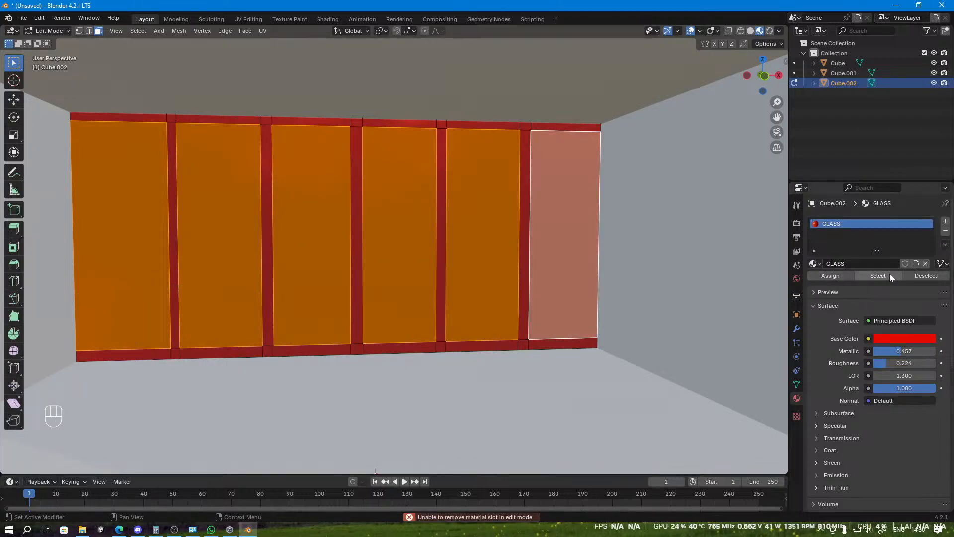
Step: Add a second material slot to the back wall object and create a new material in it named GLASS
click(946, 222)
click(857, 281)
double_click(859, 283)
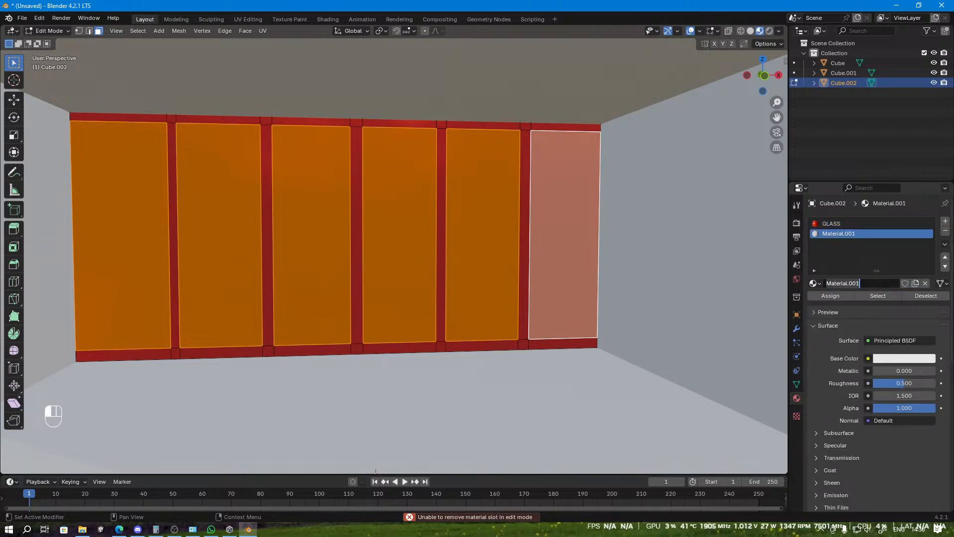
text(GL)
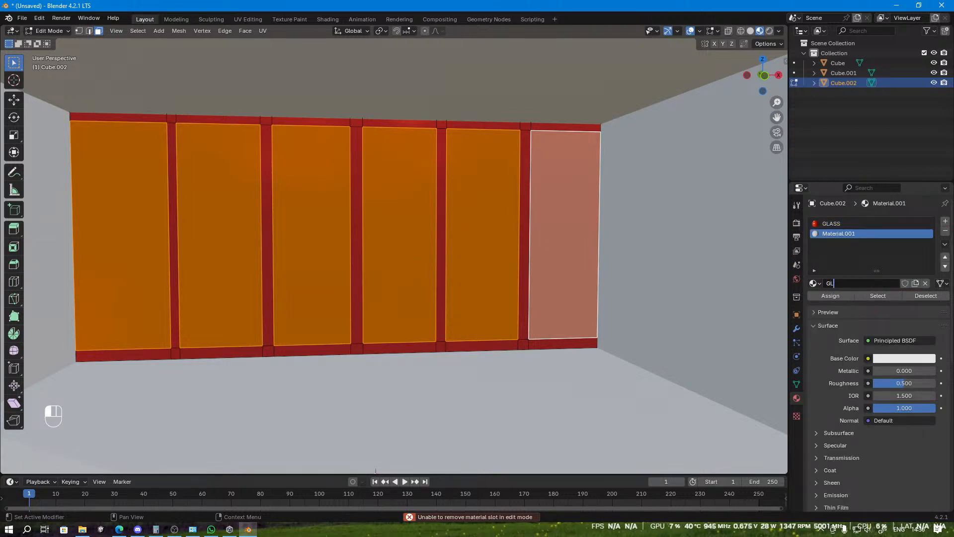
text(ASS)
key(Return)
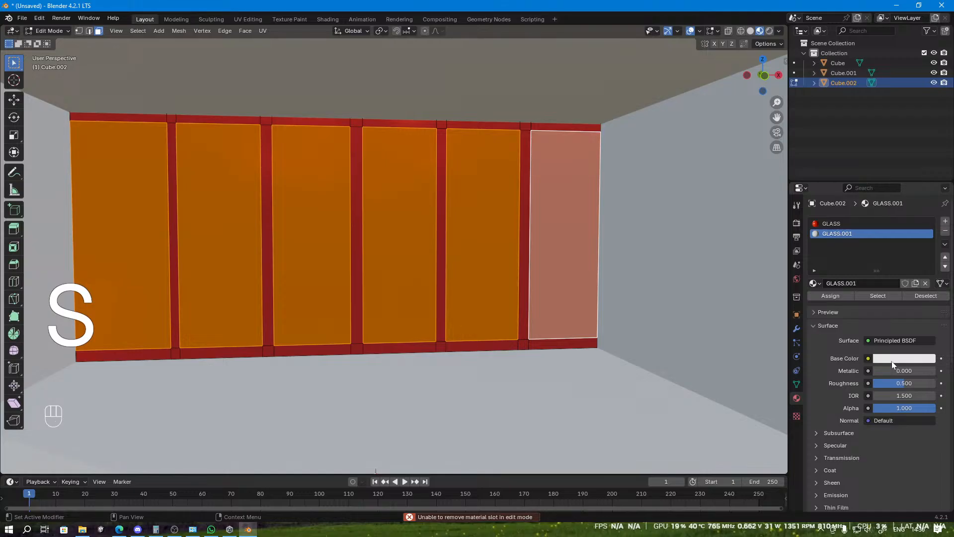
Step: Give the new glass material a light blue base color and assign it to the six selected panel faces
click(892, 360)
drag(874, 252, 884, 235)
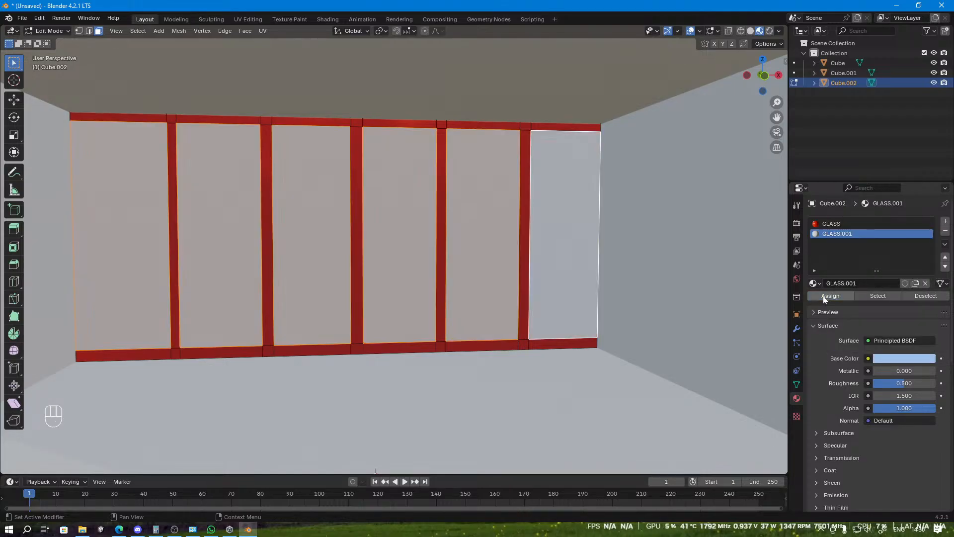
scroll(488, 252, down, 6)
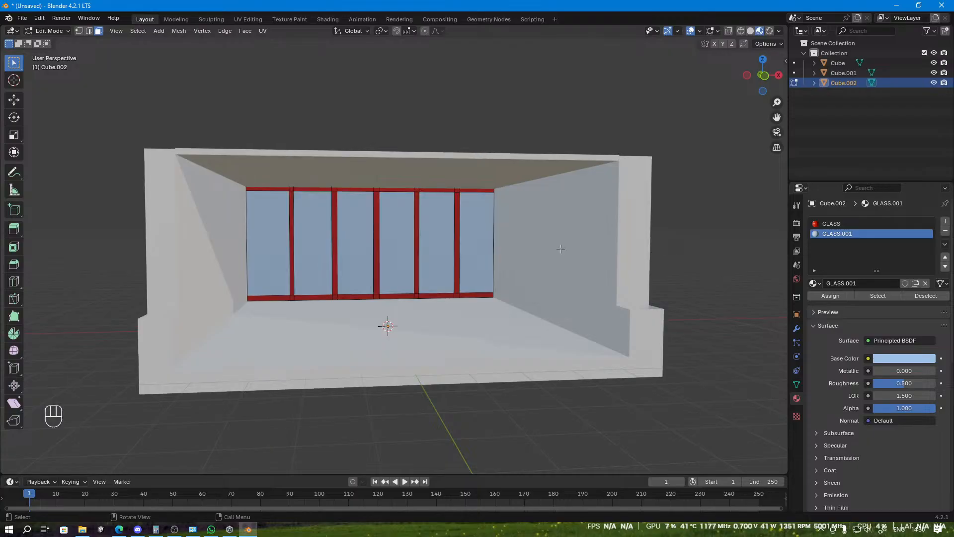
scroll(323, 257, up, 4)
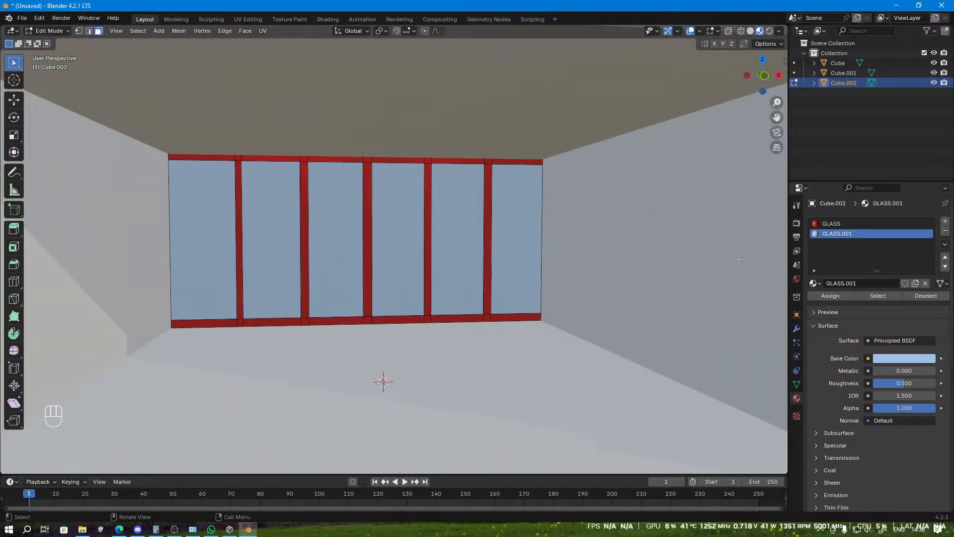
Step: Change the original GLASS material used by the window frames to near-white, with saturation 0.080 and value 1.000
click(845, 223)
click(901, 358)
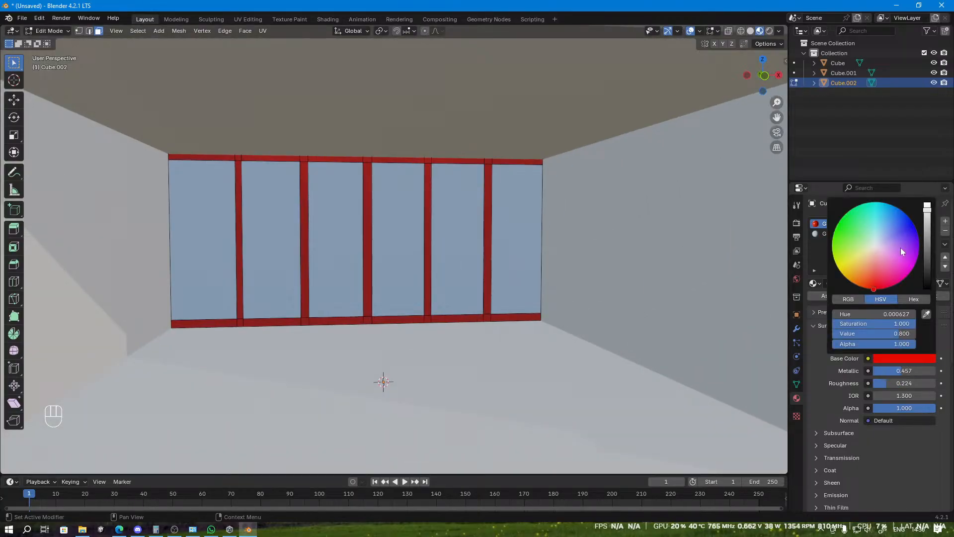
drag(928, 239, 927, 203)
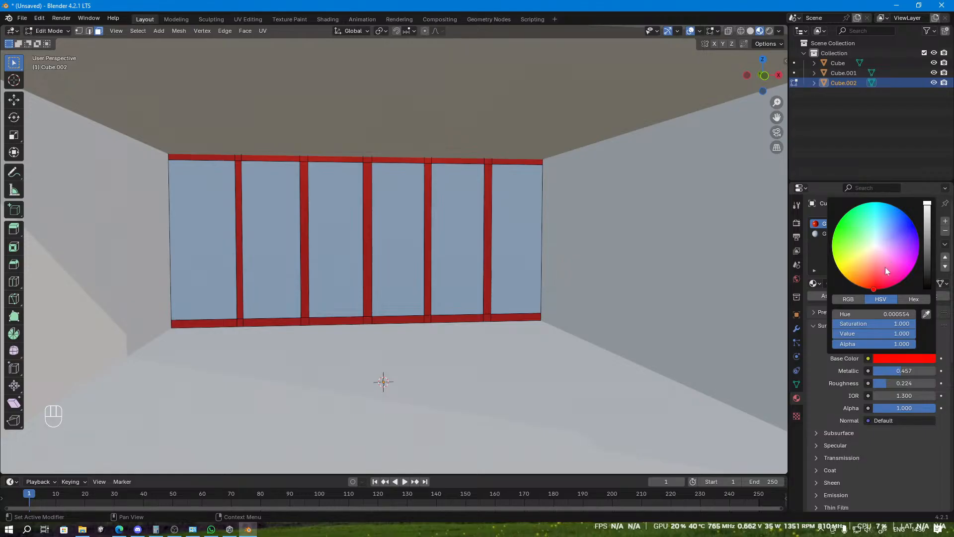
click(875, 247)
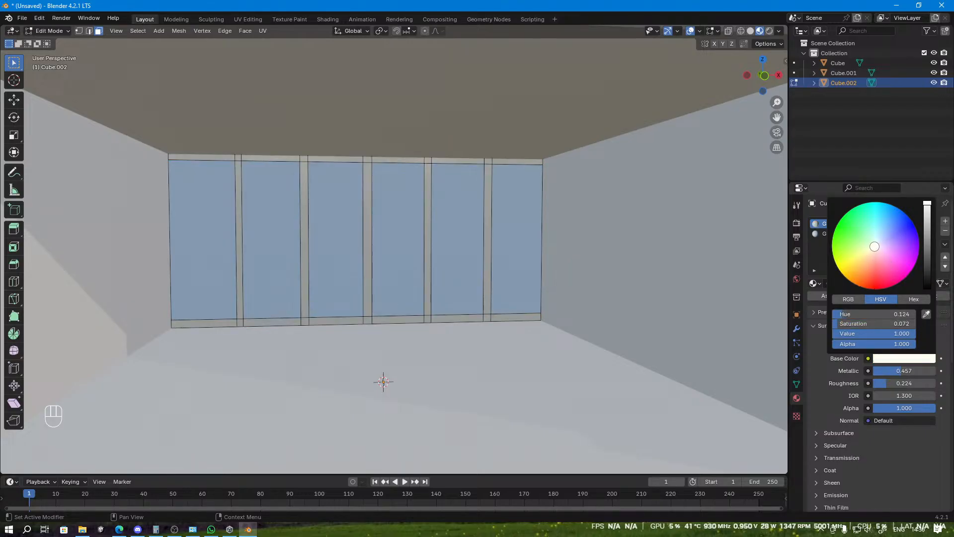
click(875, 248)
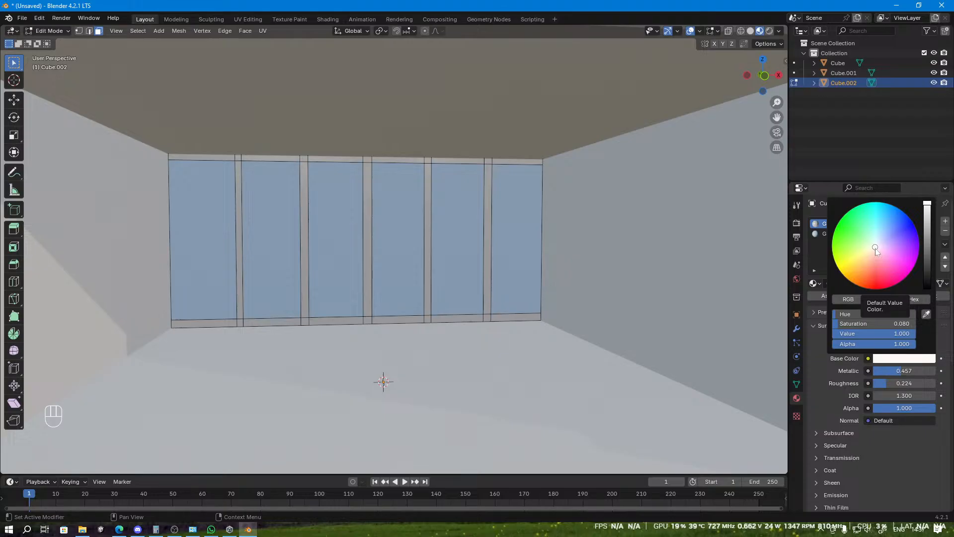
scroll(264, 199, down, 5)
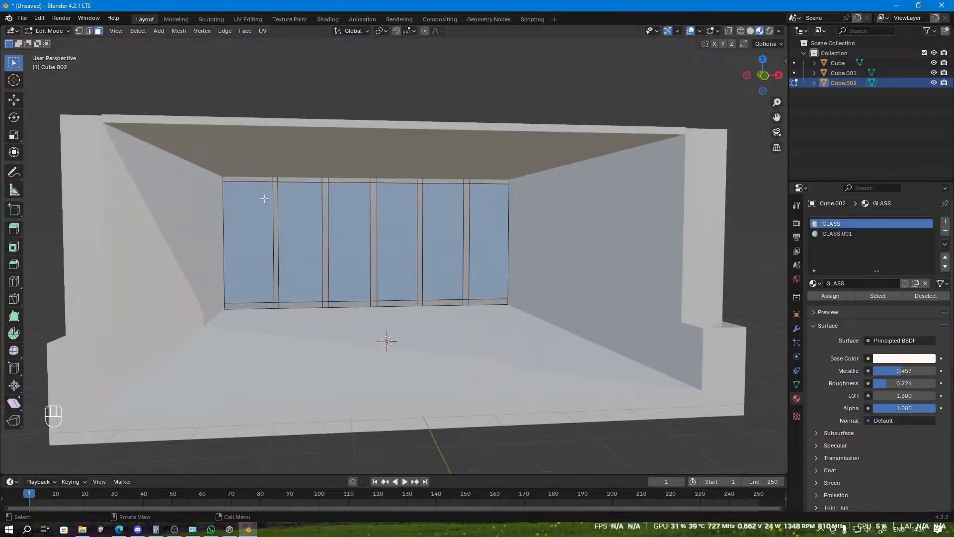
scroll(264, 198, up, 1)
scroll(265, 198, down, 1)
middle_drag(445, 222, 431, 228)
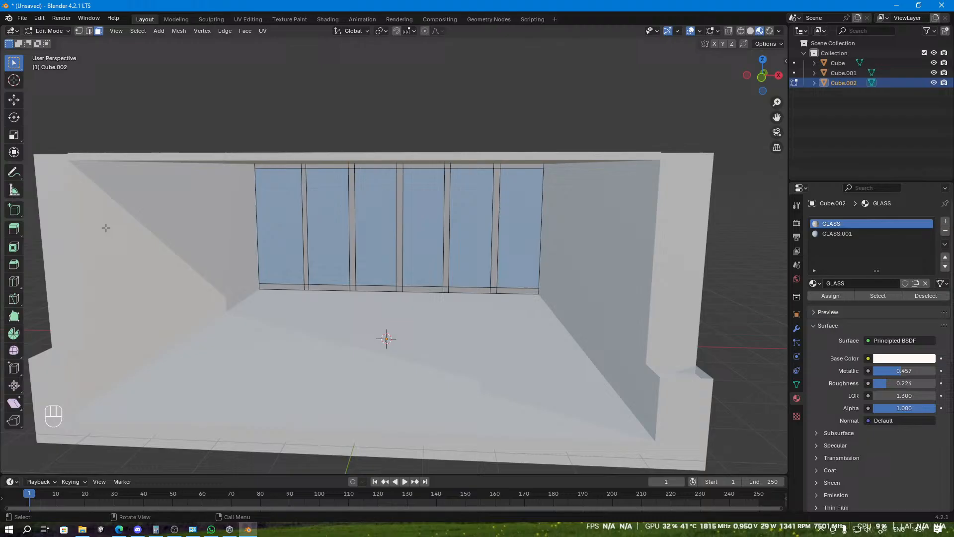
Step: Edit the room object, select its two inner side wall faces, and create a new material named wall
key(Tab)
click(174, 237)
key(Tab)
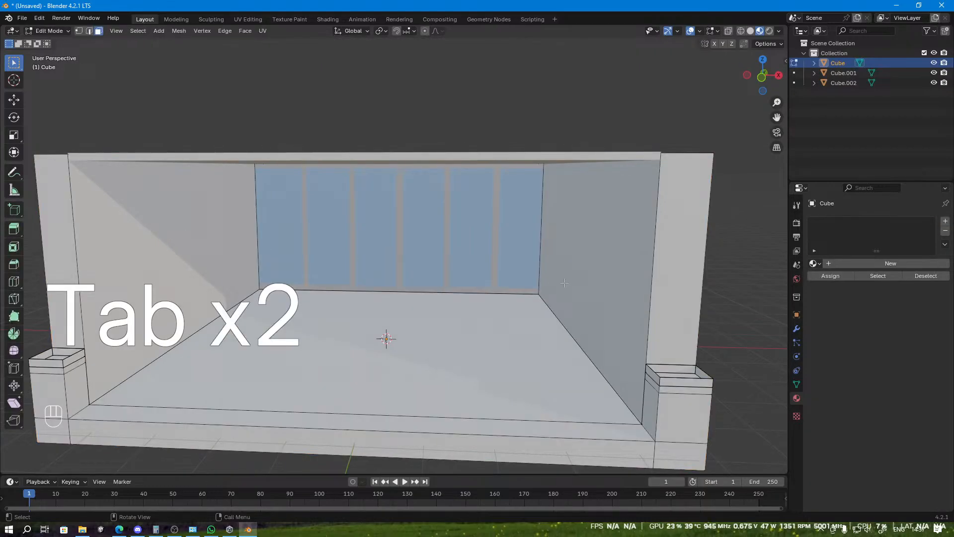
key(3)
click(148, 256)
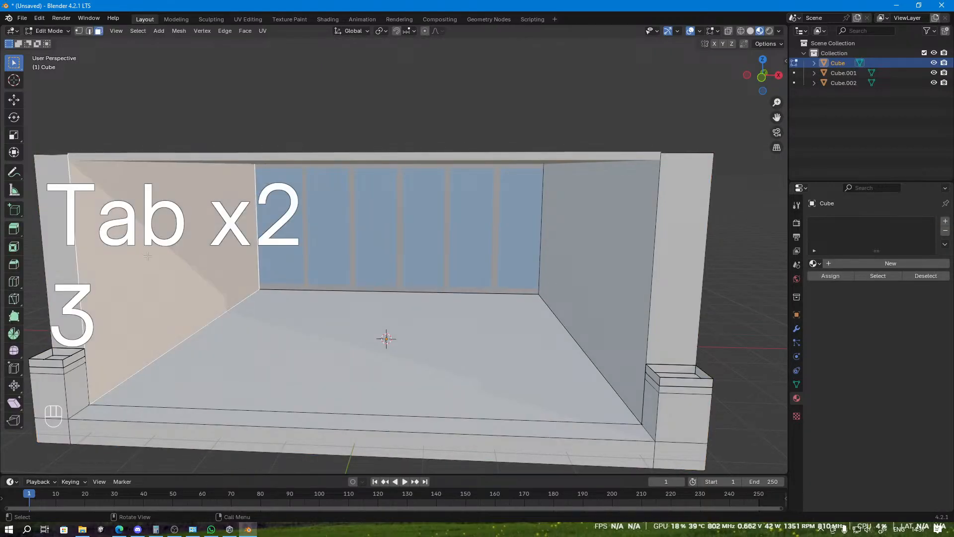
click(646, 342)
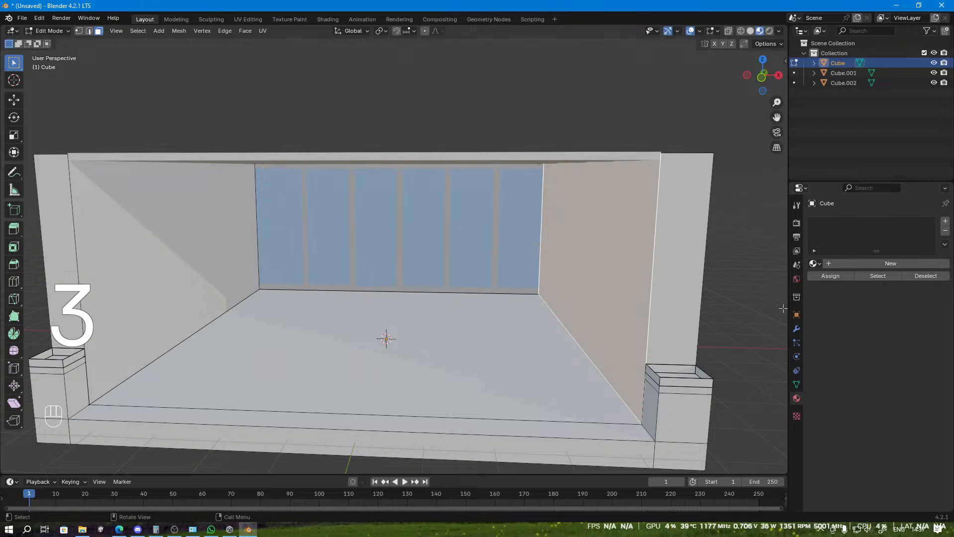
shift+click(165, 274)
click(813, 263)
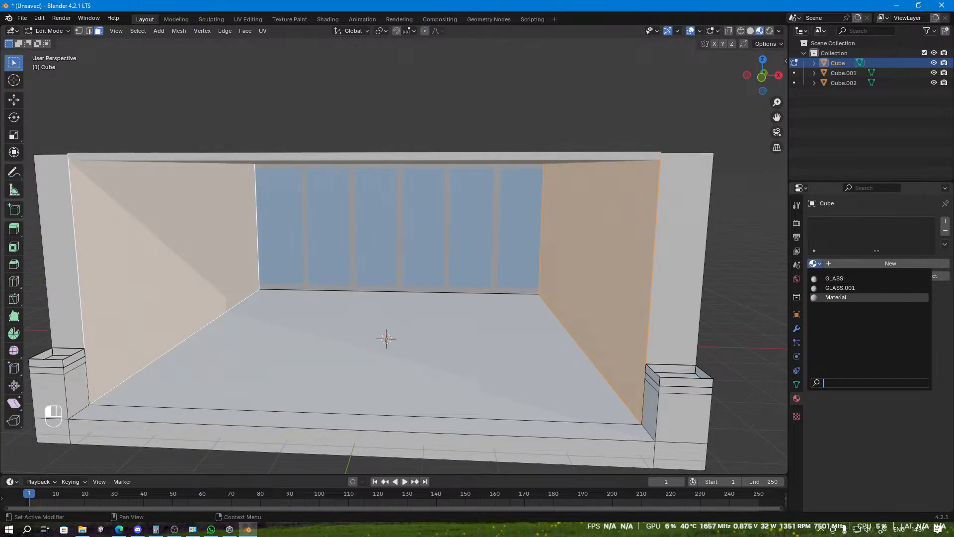
click(887, 264)
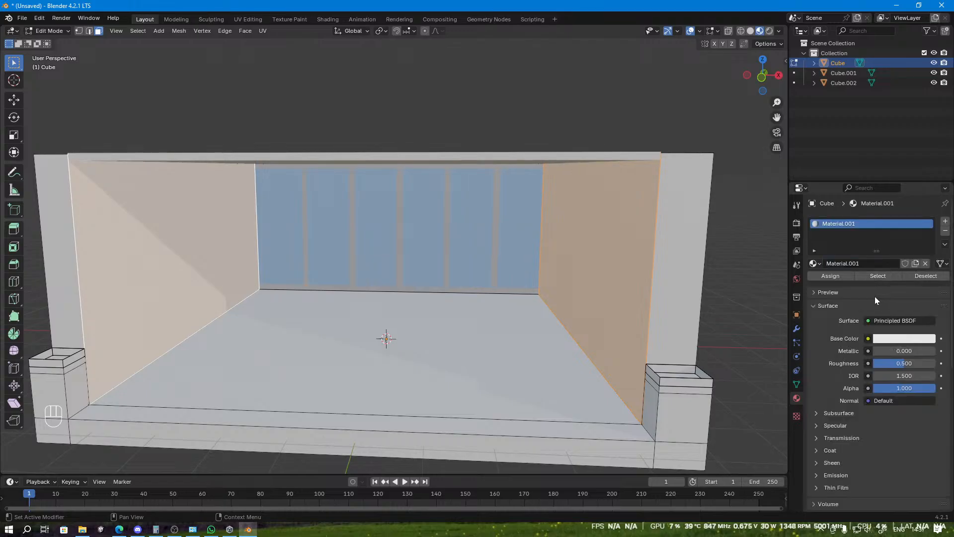
text(wall)
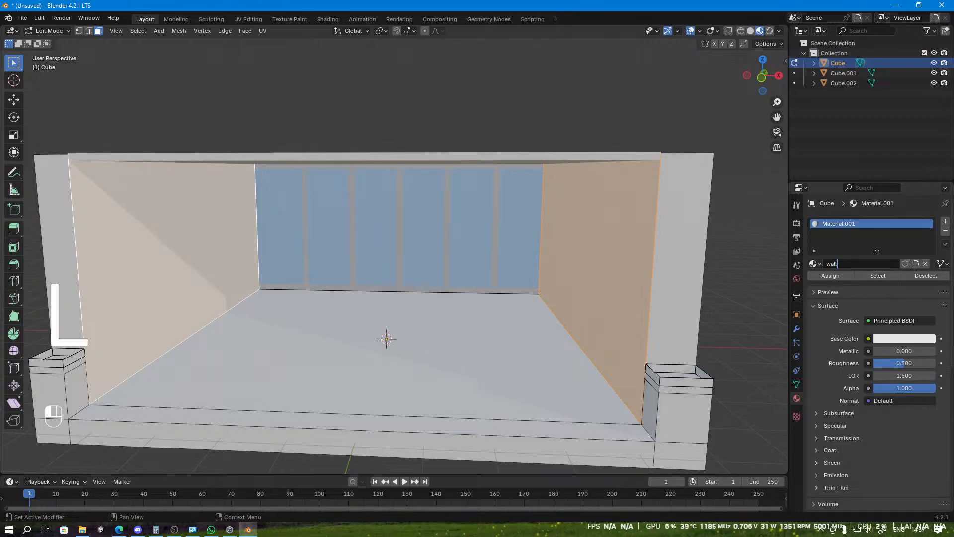
key(Return)
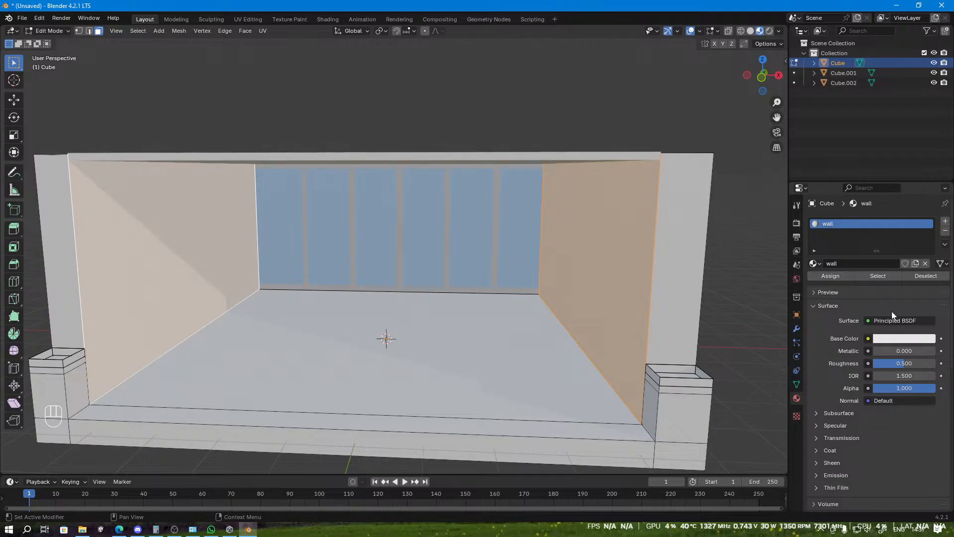
Step: Try base colors on the wall material, ending with pink at hue 0.930 and saturation 0.959
click(905, 341)
click(905, 248)
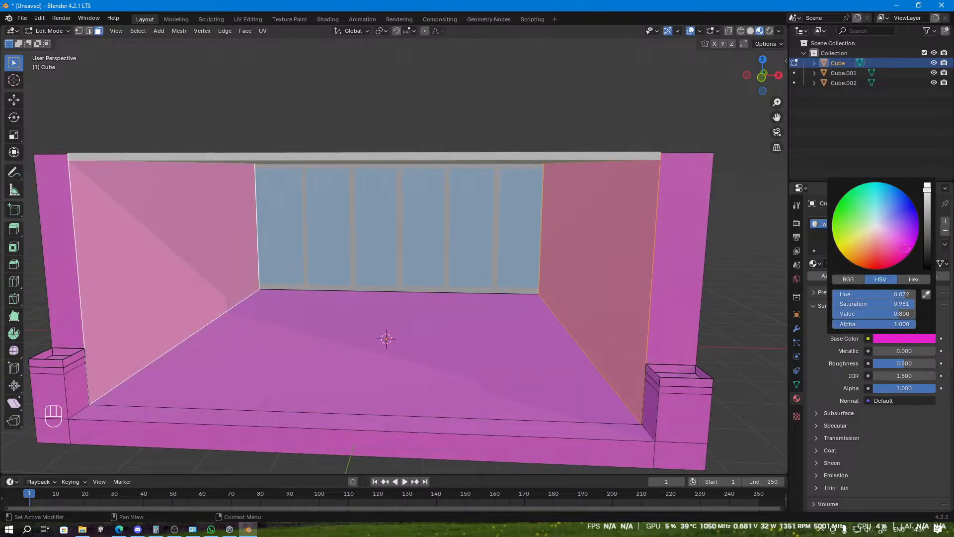
click(868, 246)
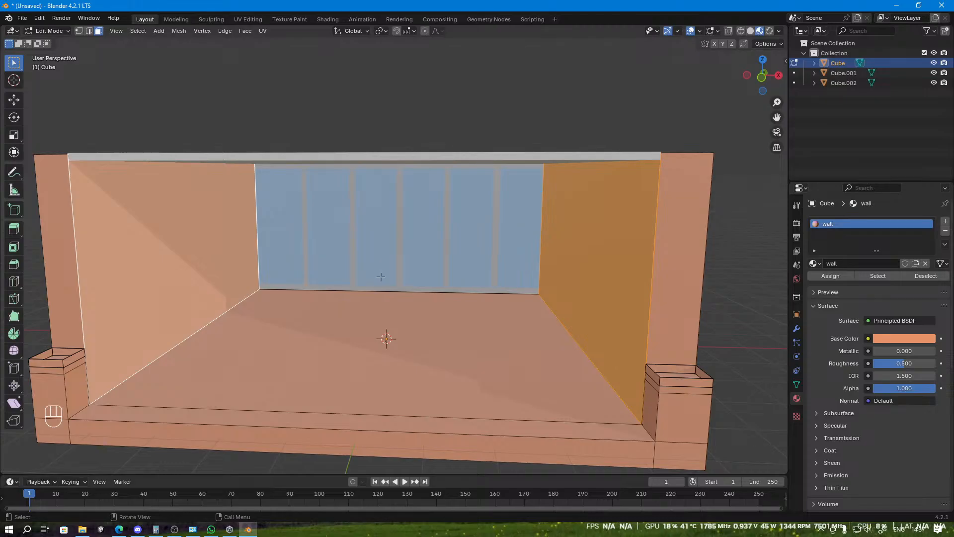
key(p)
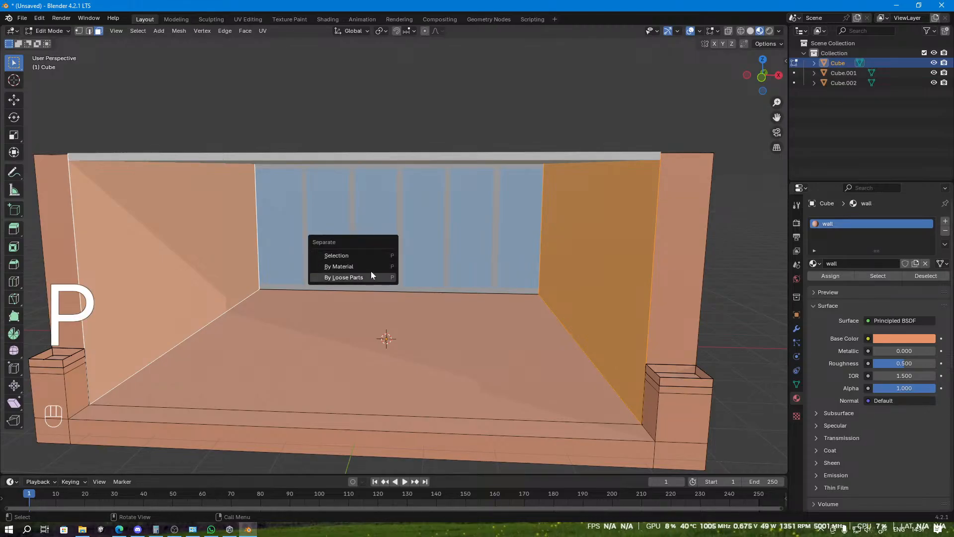
click(902, 338)
click(896, 254)
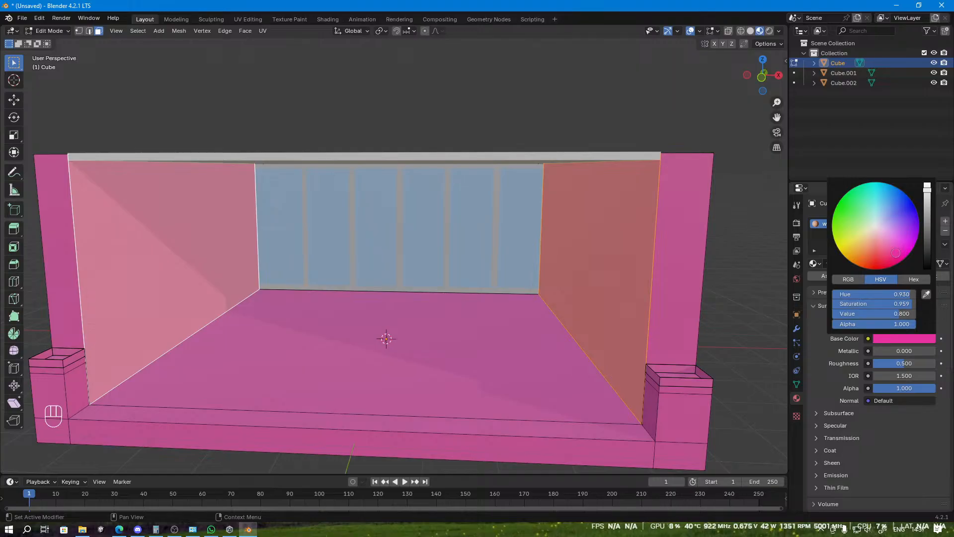
Step: Add a second material named wall2 to the room object and assign it to the two selected side wall faces
click(945, 220)
click(872, 224)
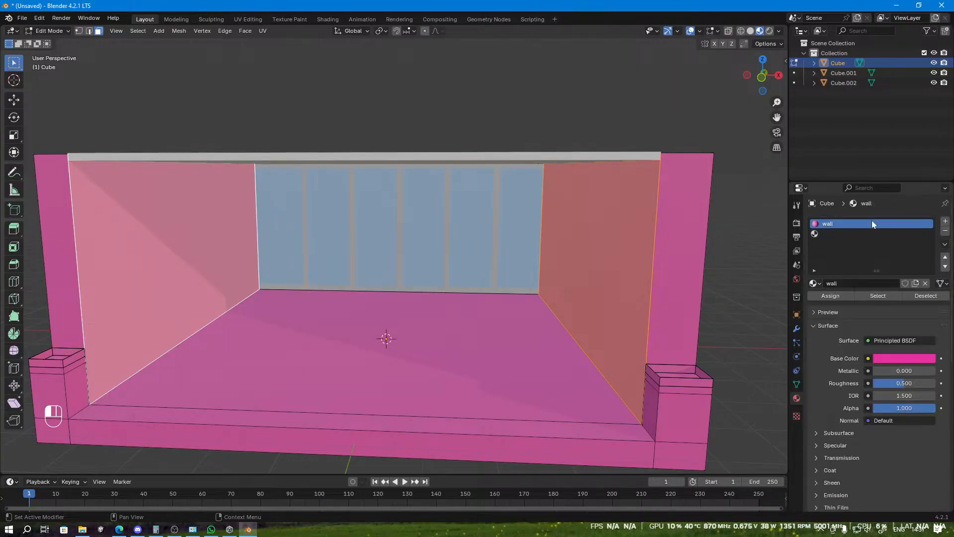
click(861, 235)
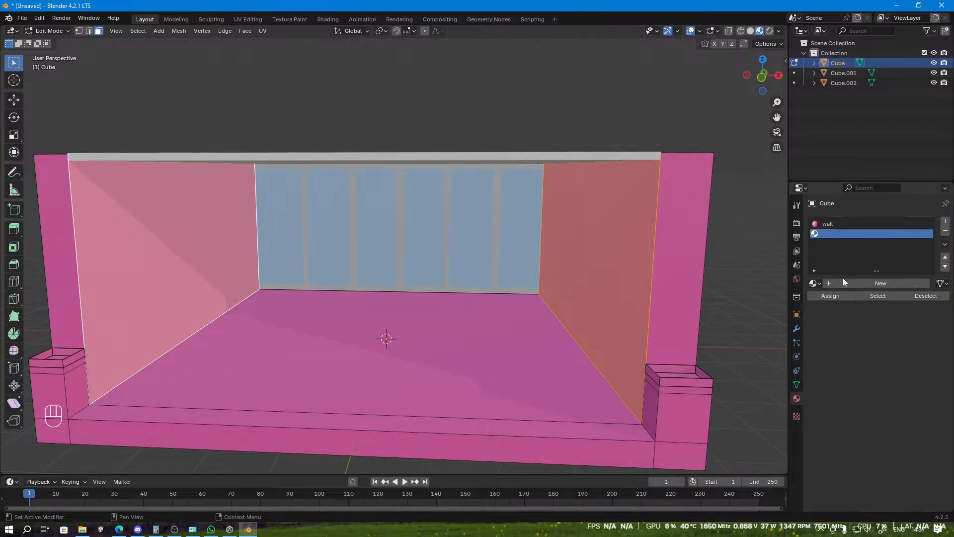
click(837, 282)
double_click(860, 283)
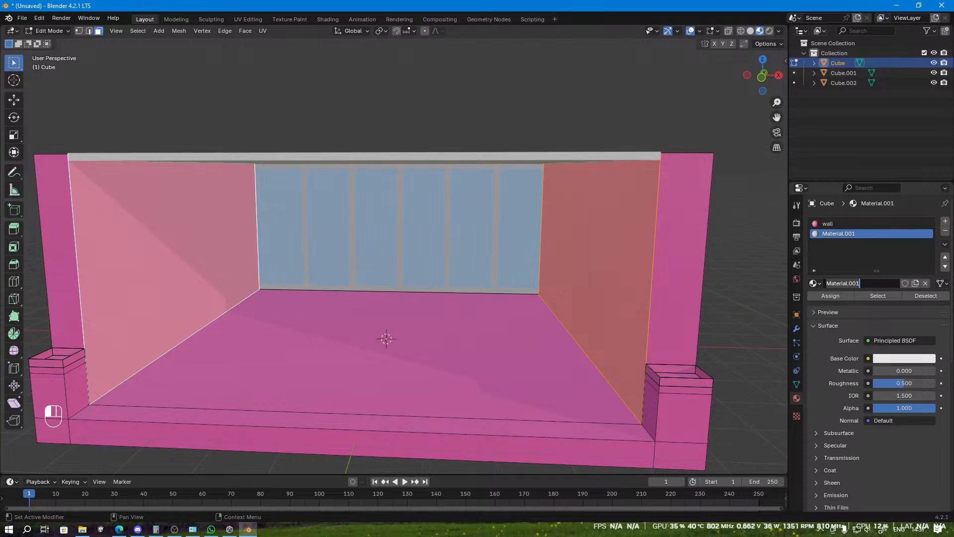
text(wall2)
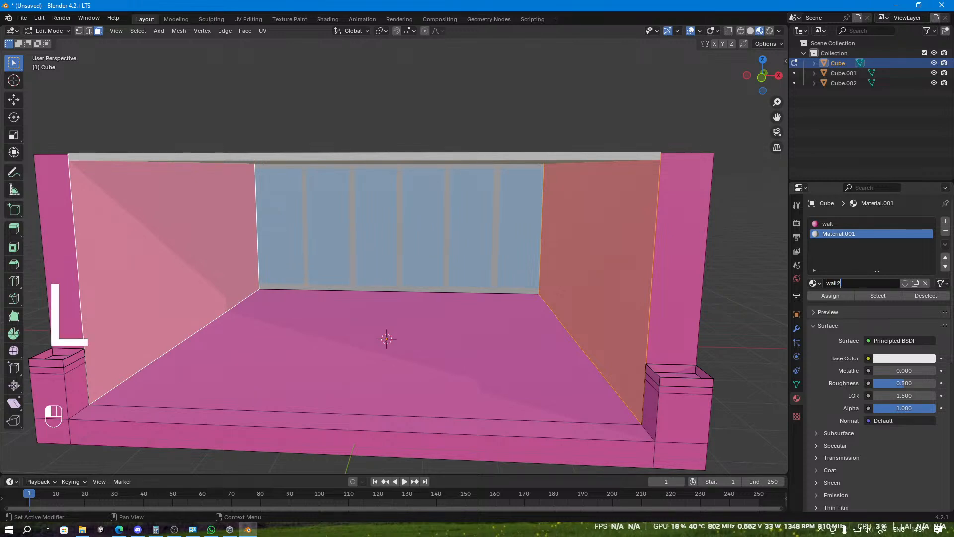
click(836, 297)
click(836, 297)
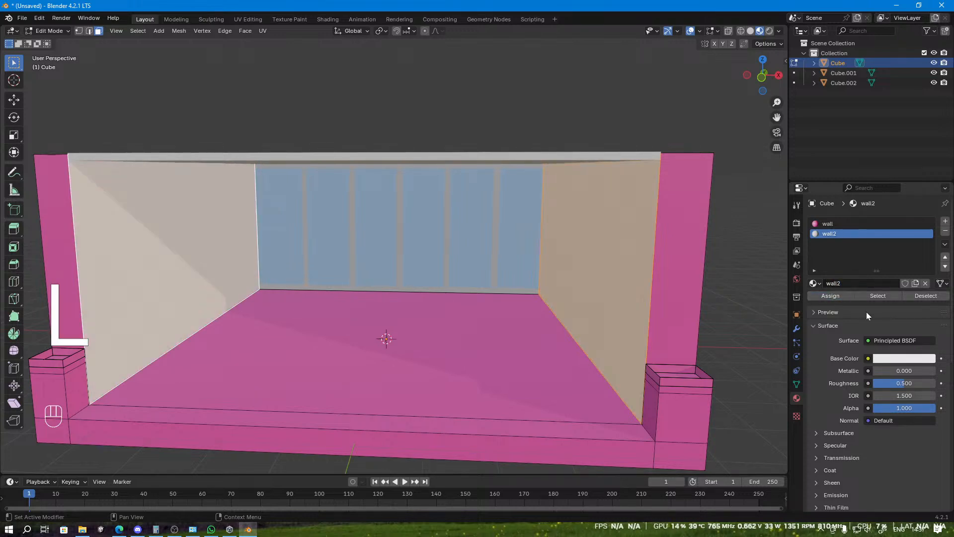
Step: Select the floor face, rename its material to floor, and set its base color to pale yellow with hue 0.138 and saturation 0.615
scroll(375, 293, down, 2)
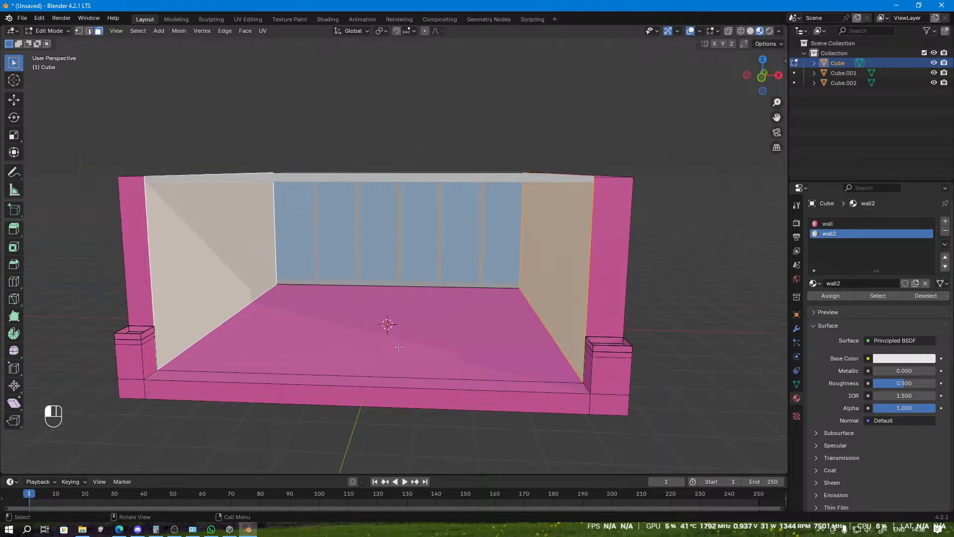
click(378, 308)
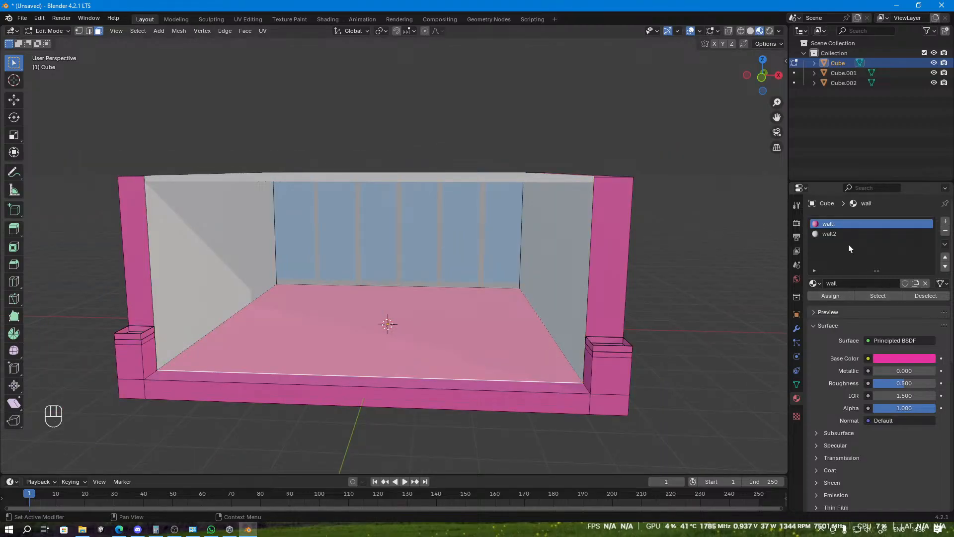
click(857, 283)
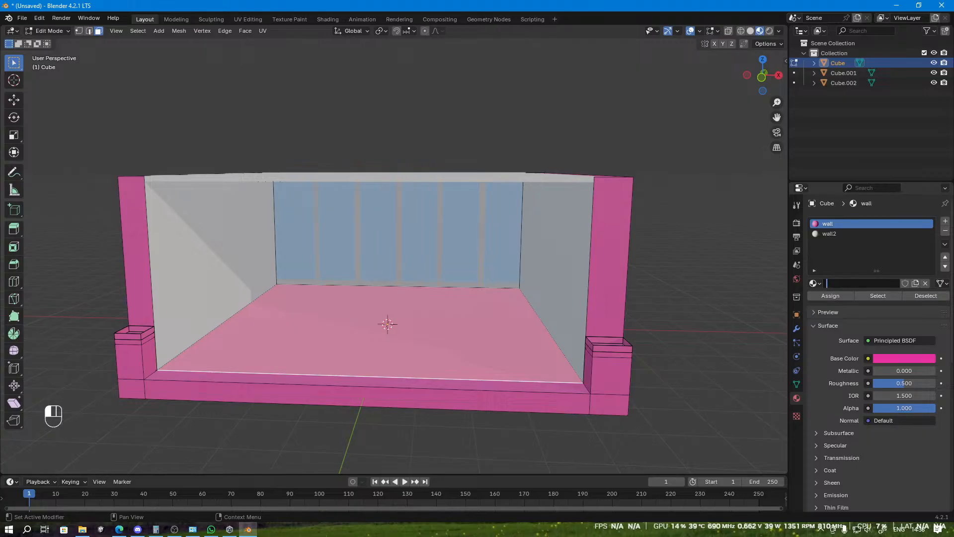
text(floor)
click(888, 359)
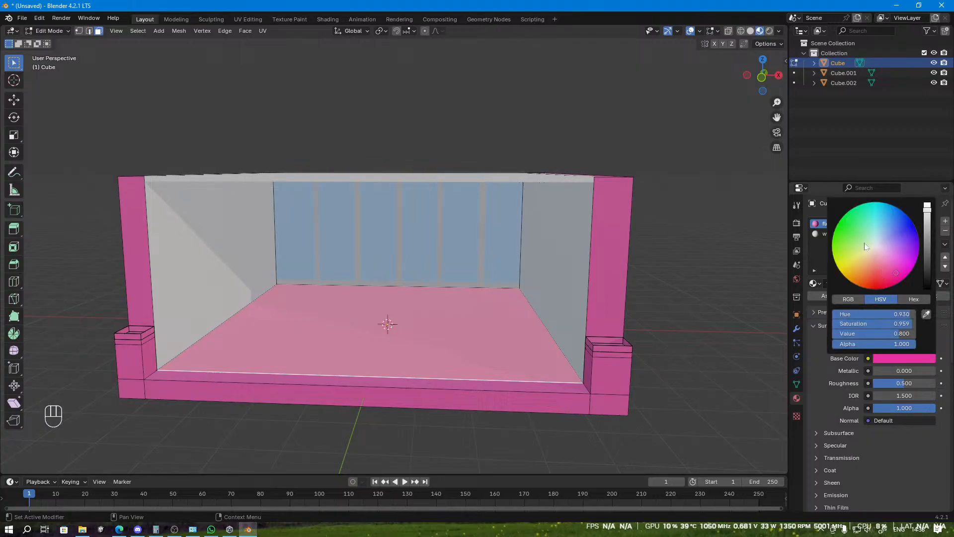
drag(867, 247, 864, 256)
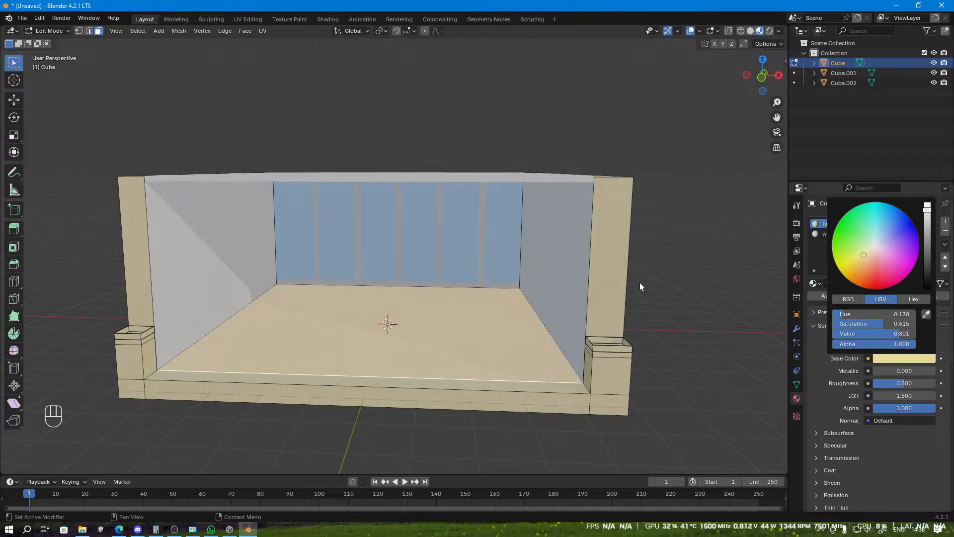
middle_drag(711, 288, 428, 278)
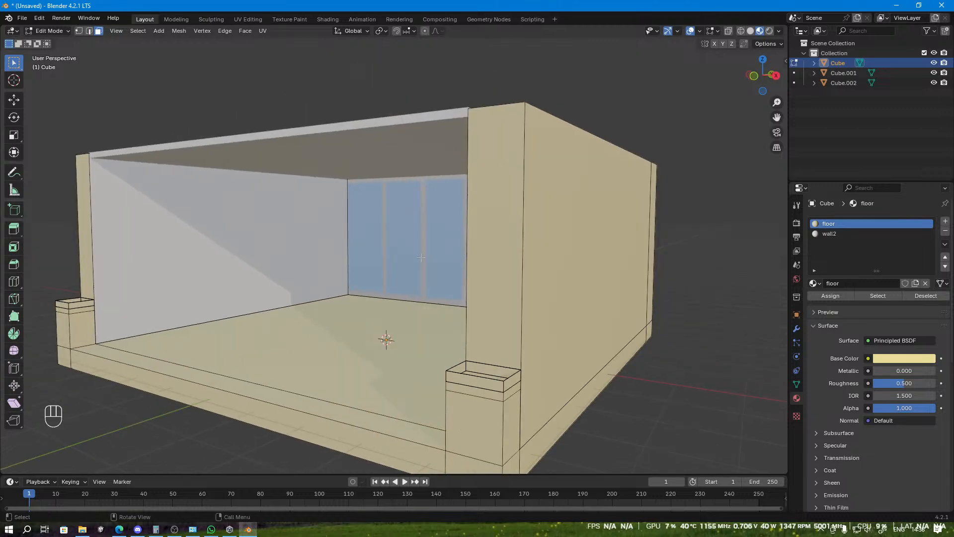
Step: Switch to the Edge browser and search the web for "gamer room" in a new tab
click(119, 529)
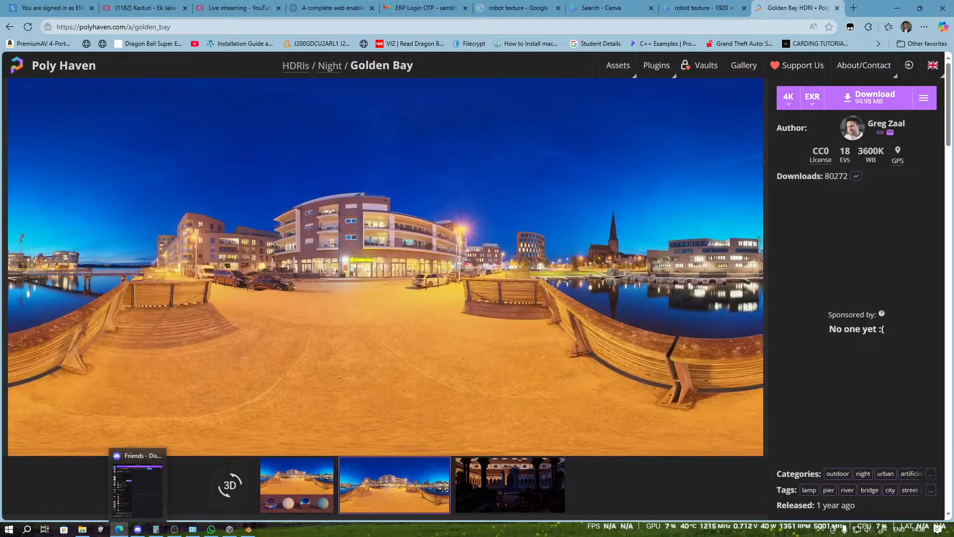
click(851, 10)
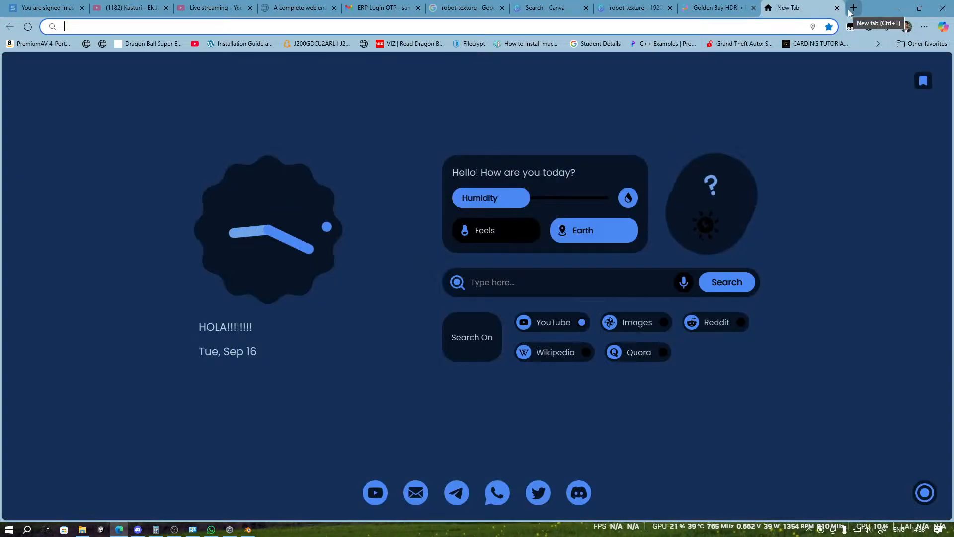
text(wal)
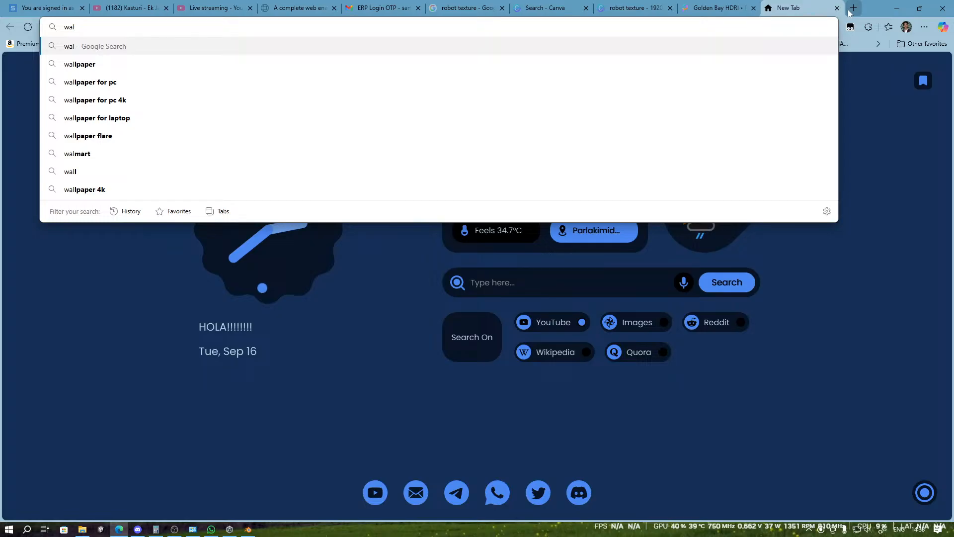
key(BackSpace)
key(BackSpace)
key(BackSpace)
text(ga)
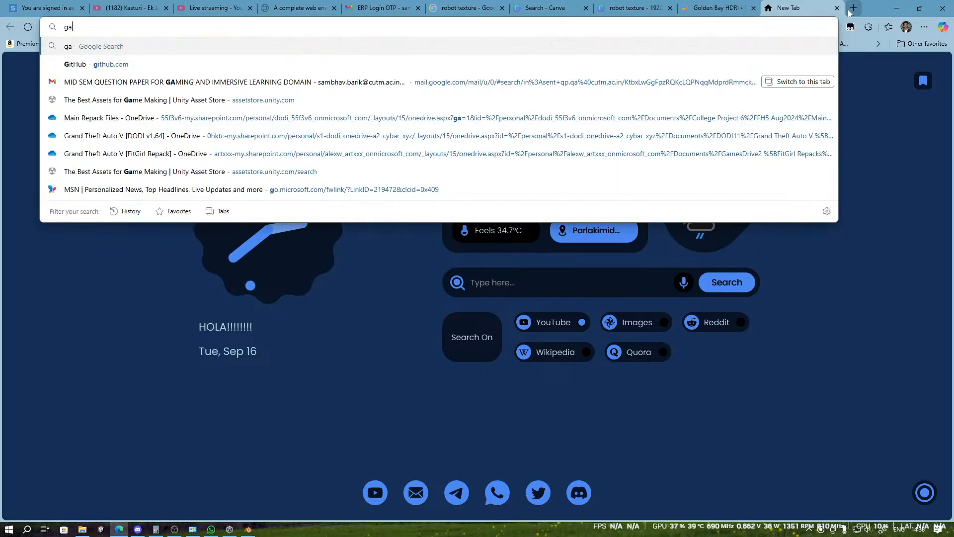
text(mer ro)
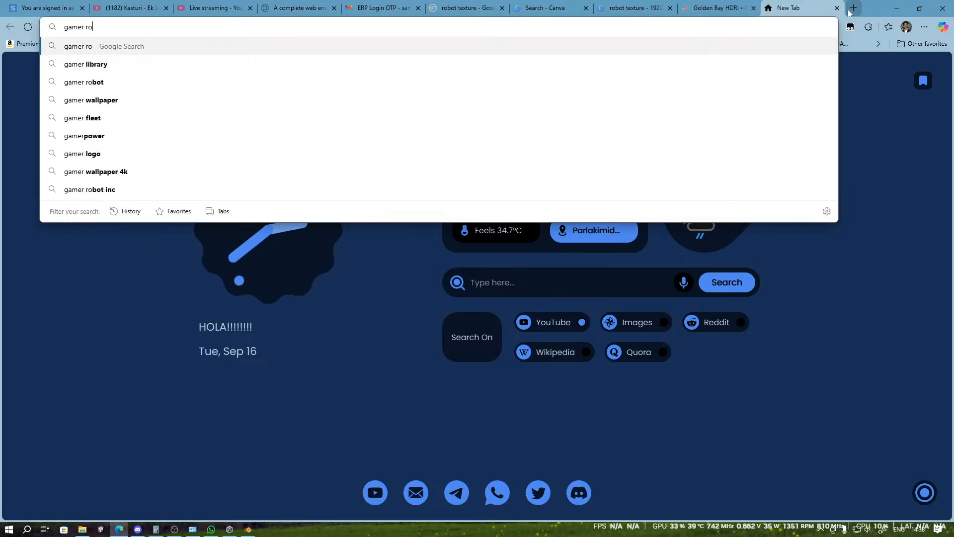
text(om)
key(Return)
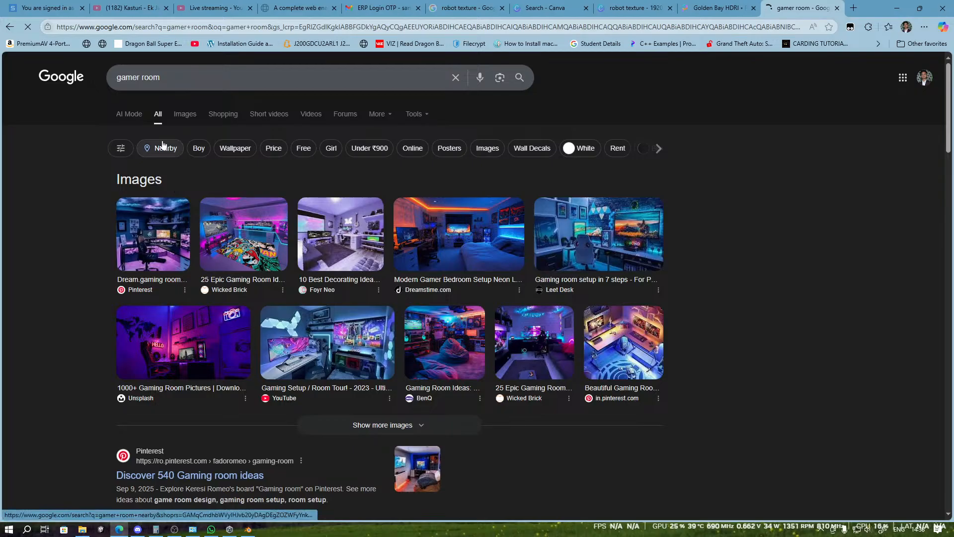
Step: Examine the image and web results for gamer room designs as wall and lighting references
click(180, 119)
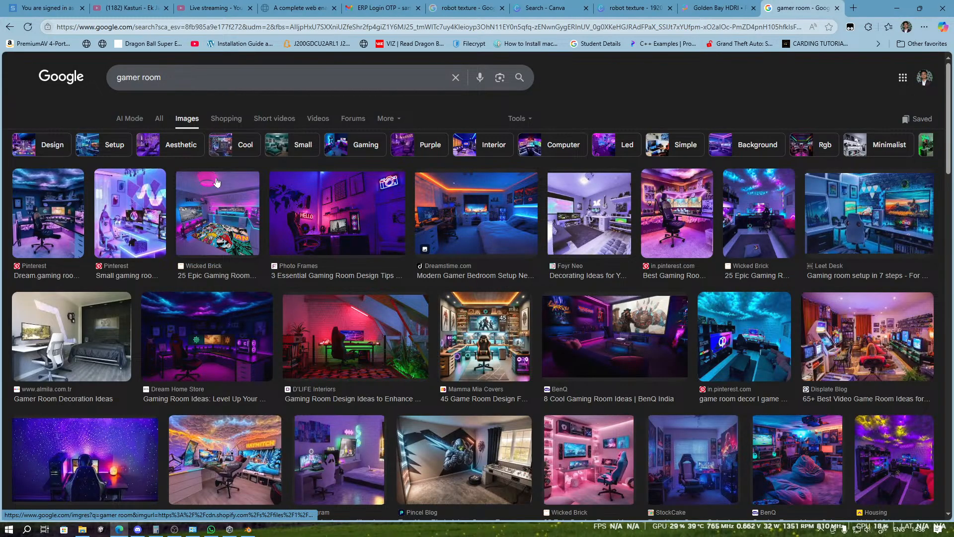
scroll(164, 327, down, 2)
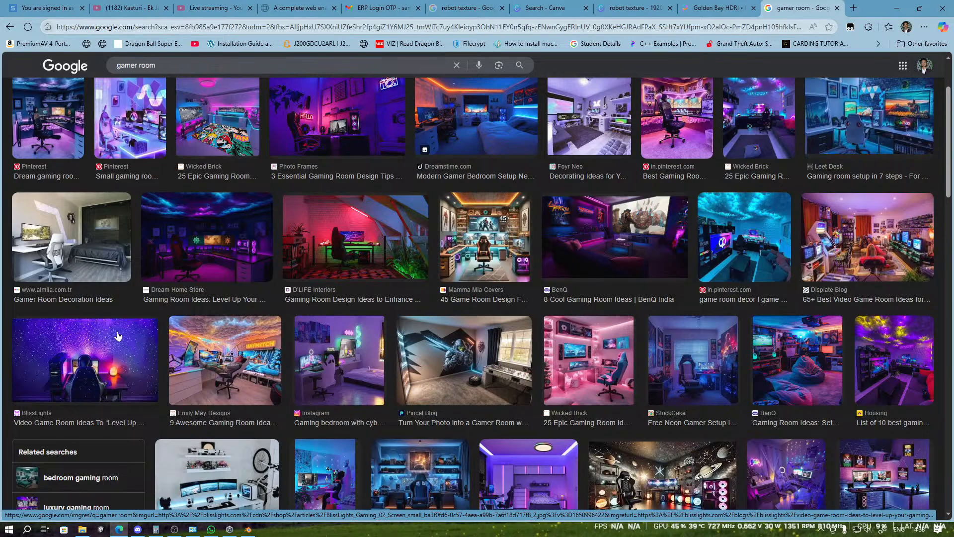
scroll(118, 336, down, 2)
scroll(118, 330, up, 4)
click(162, 122)
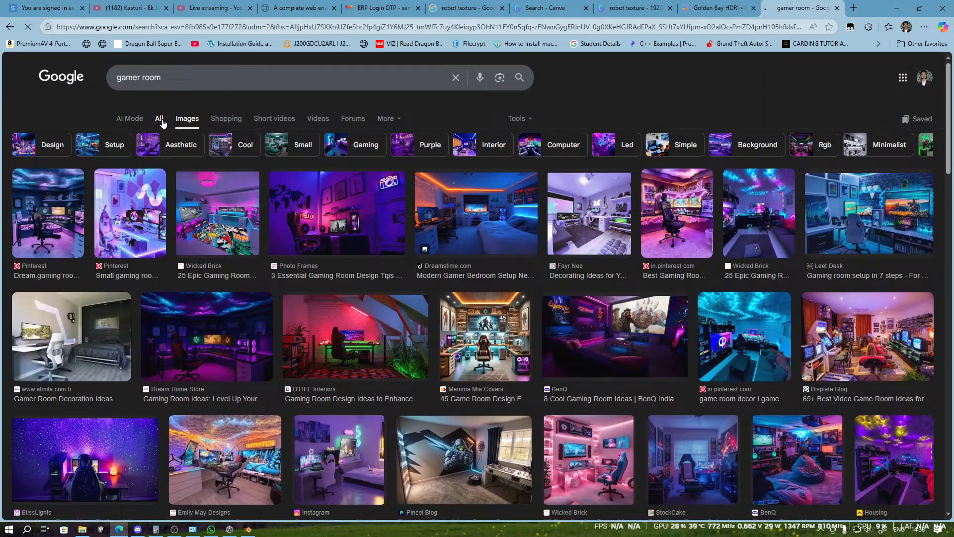
scroll(200, 189, down, 3)
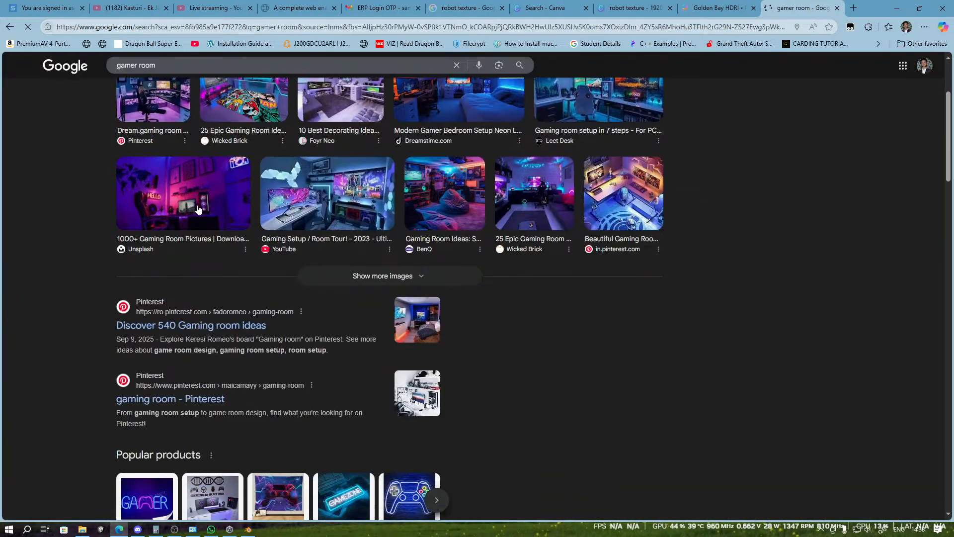
scroll(194, 208, down, 4)
scroll(189, 149, up, 6)
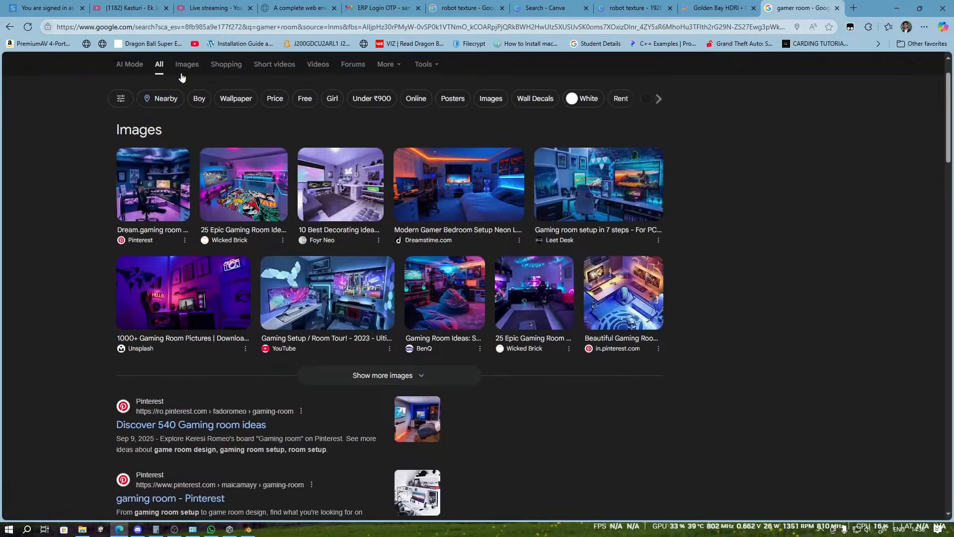
scroll(184, 73, down, 1)
scroll(184, 74, up, 2)
Step: Replace the search query with "stars and striptes texture" and run the search
text(/)
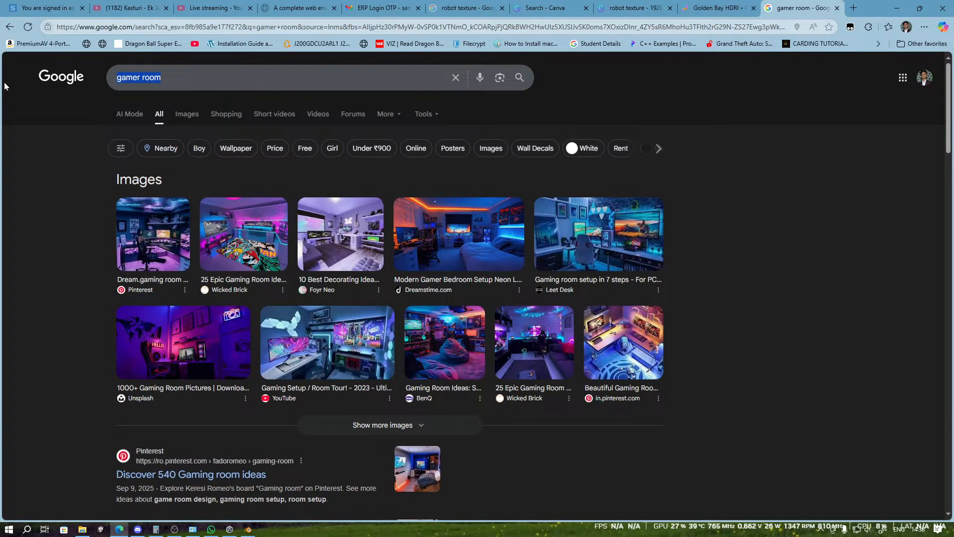
text(stars)
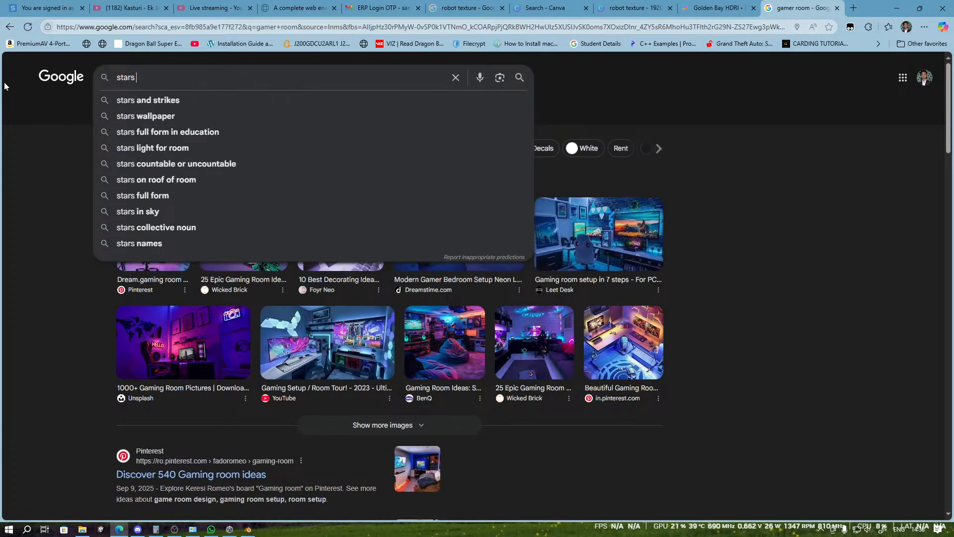
text( and stri)
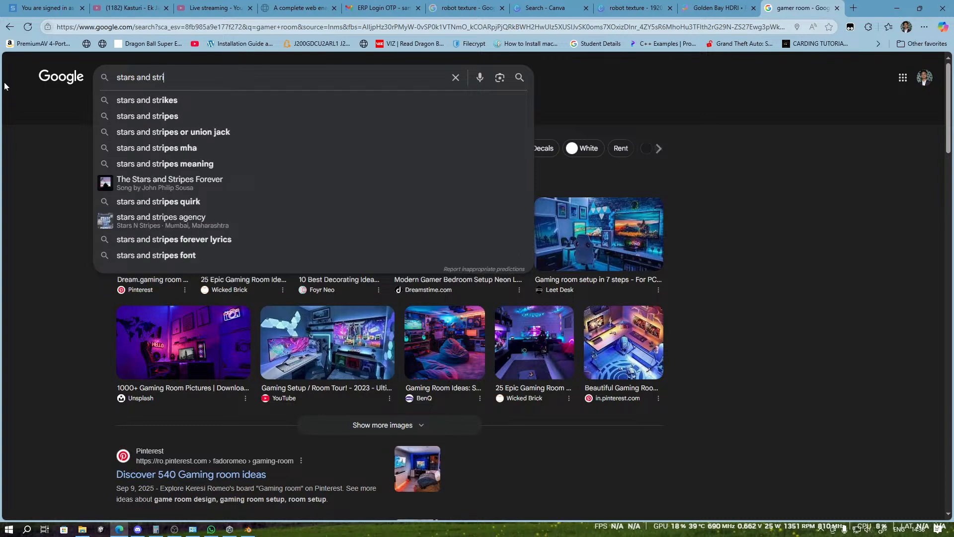
text(pes tec)
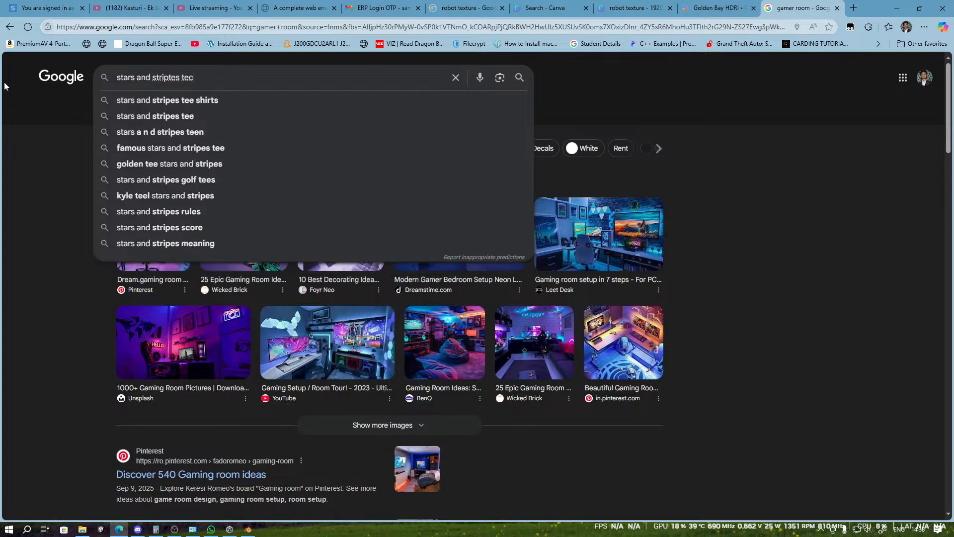
text(ture)
key(Return)
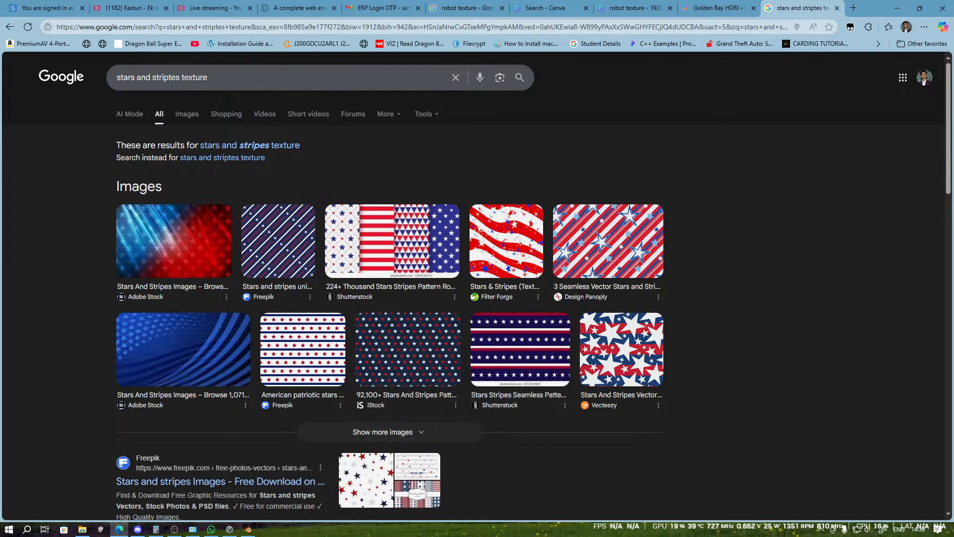
Step: Browse Adobe Stock's Stars And Stripes Images page for a suitable texture, and return to the search results
scroll(115, 196, down, 5)
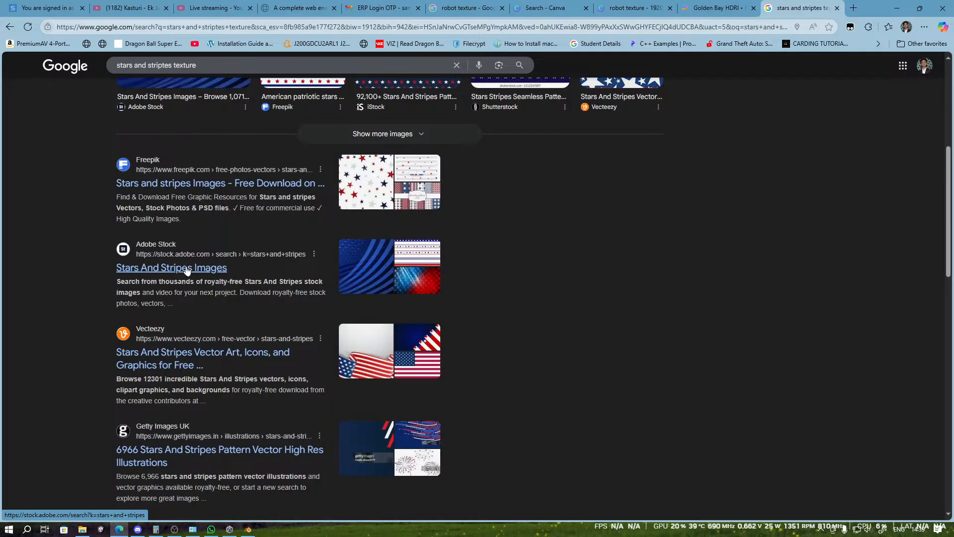
click(186, 271)
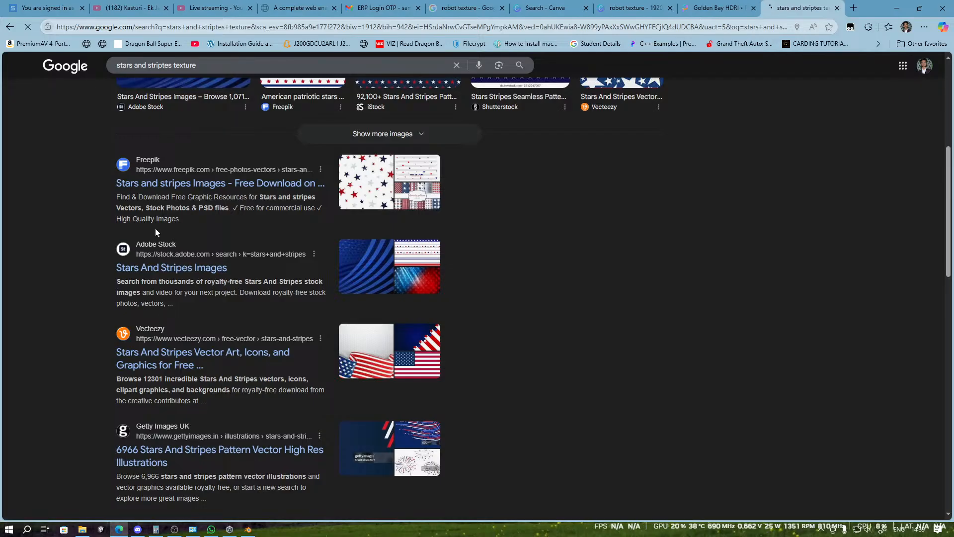
scroll(155, 227, up, 4)
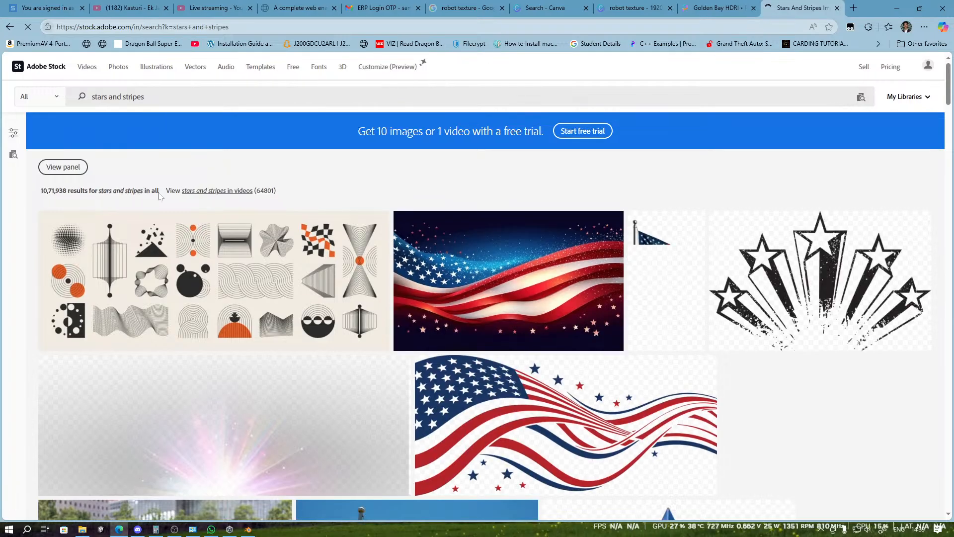
scroll(158, 201, down, 5)
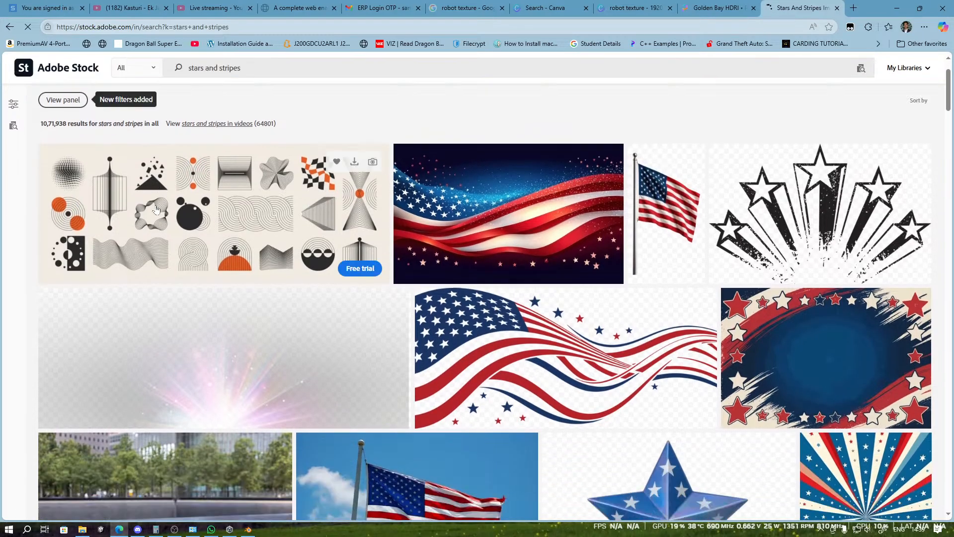
scroll(155, 218, down, 13)
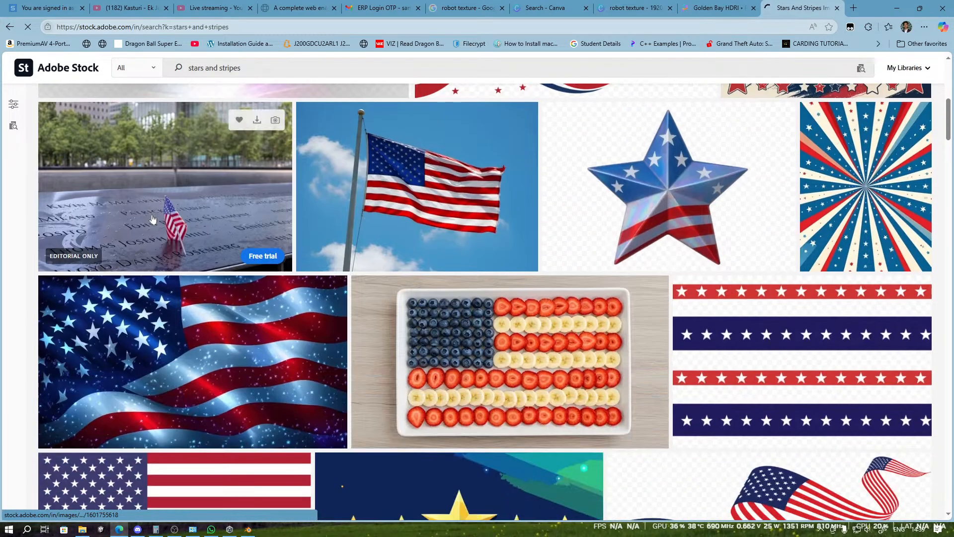
scroll(152, 223, down, 10)
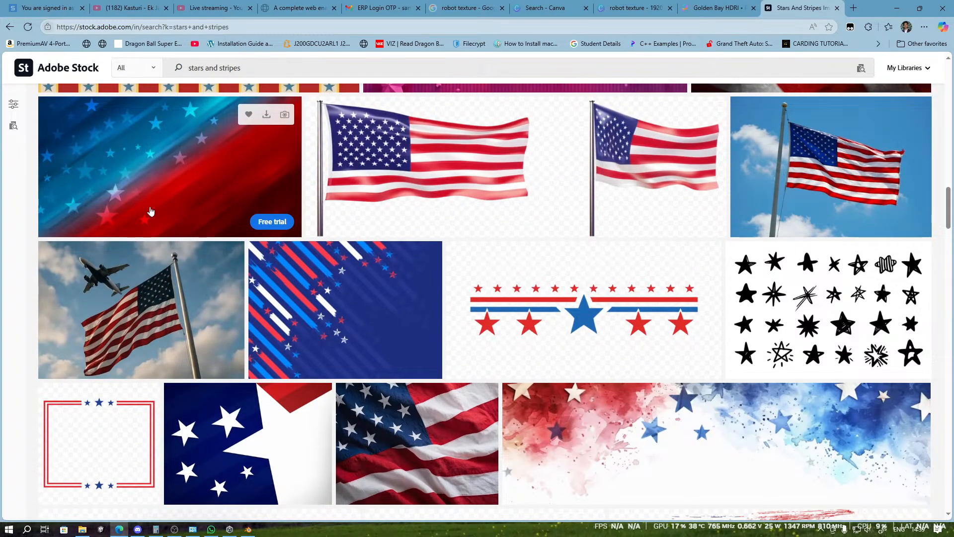
click(9, 28)
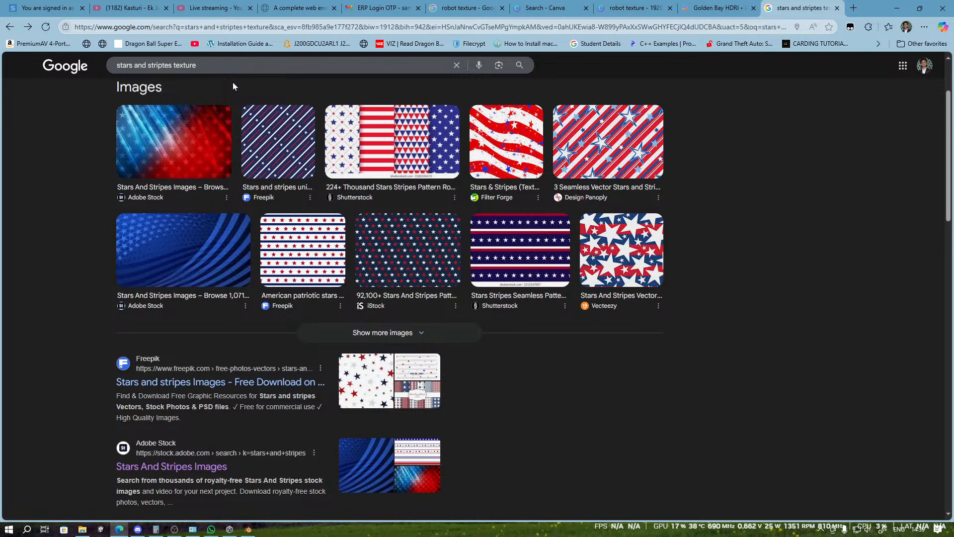
Step: Shorten the search query to "stars and striptes" and show its image results
double_click(185, 65)
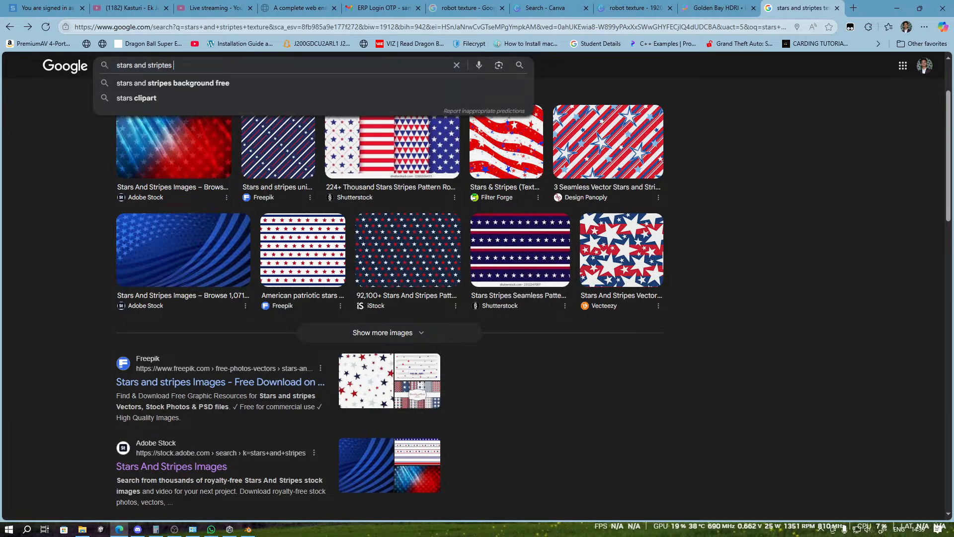
key(Return)
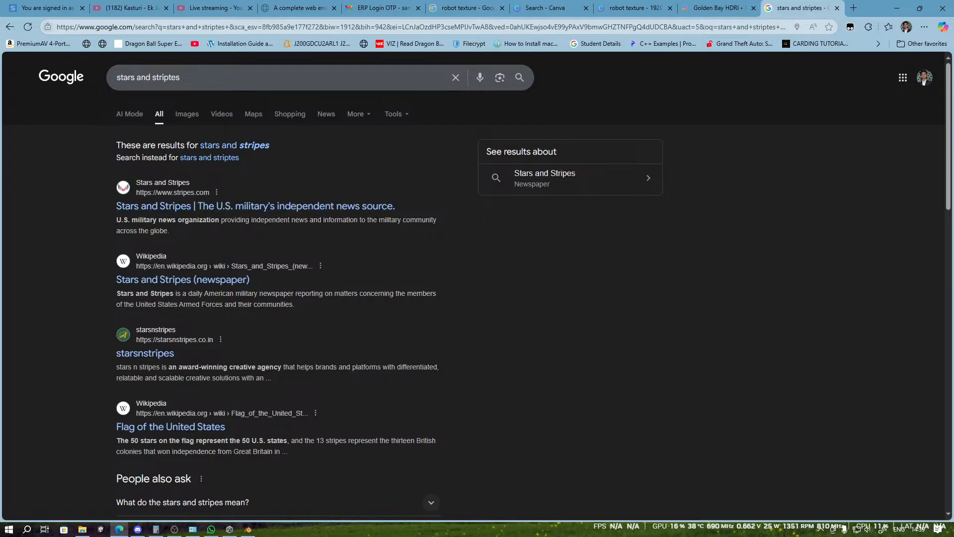
click(185, 115)
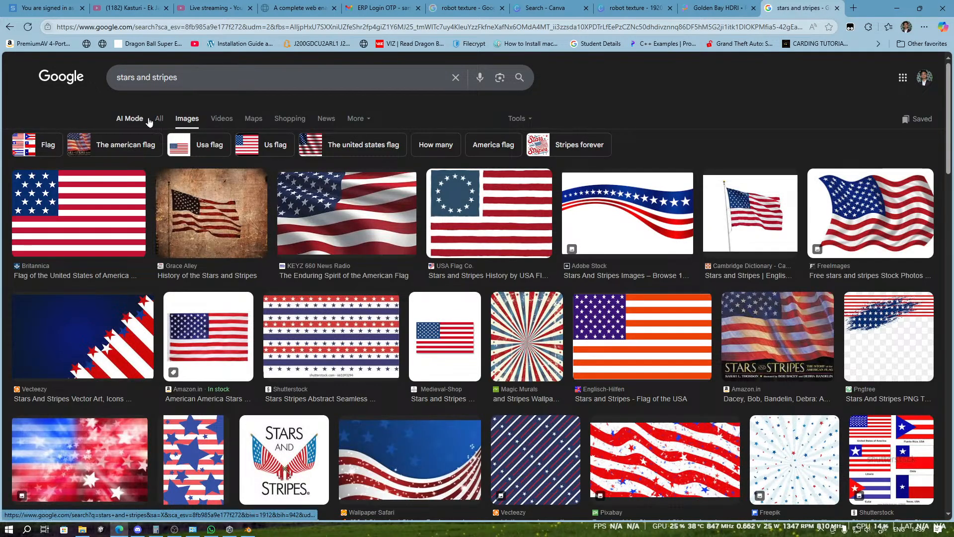
Step: Change the search query to "stars texture" and show its image results
click(158, 119)
mouse_move(169, 79)
mouse_down()
mouse_move(178, 77)
mouse_move(152, 77)
mouse_up()
key(BackSpace)
key(BackSpace)
key(BackSpace)
key(BackSpace)
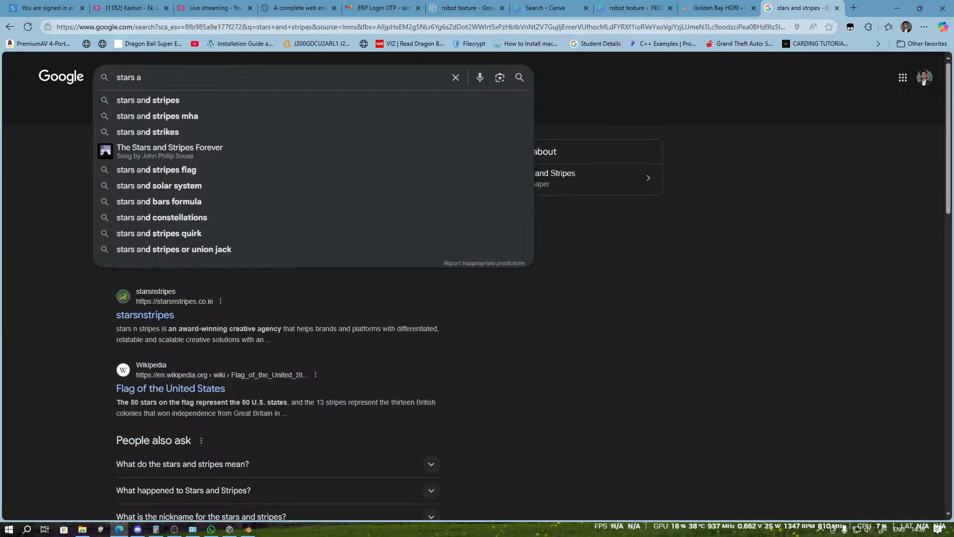
key(BackSpace)
text(texture)
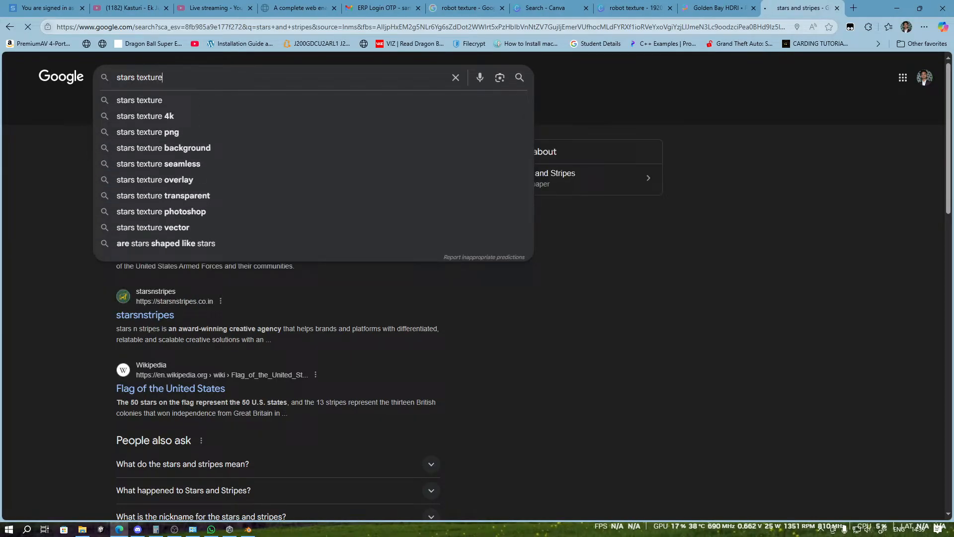
key(Return)
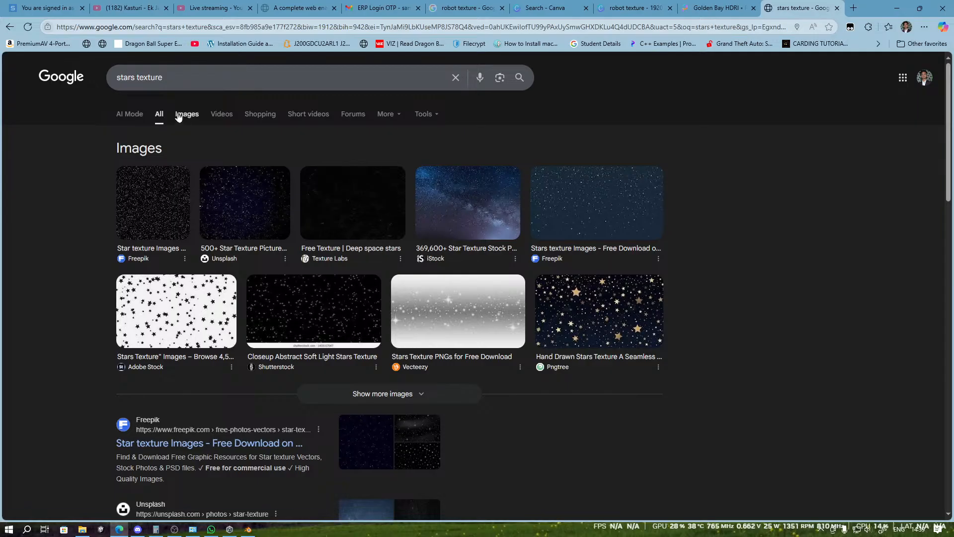
click(180, 115)
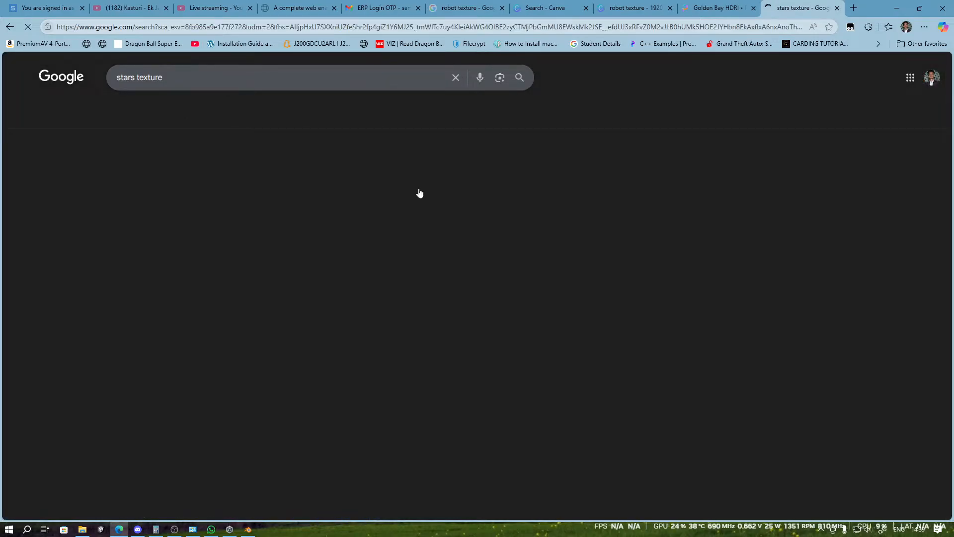
Step: Find the purple-blue Textures4Photoshop starfield image among the results and save it as images.jpeg in Downloads
scroll(412, 196, down, 4)
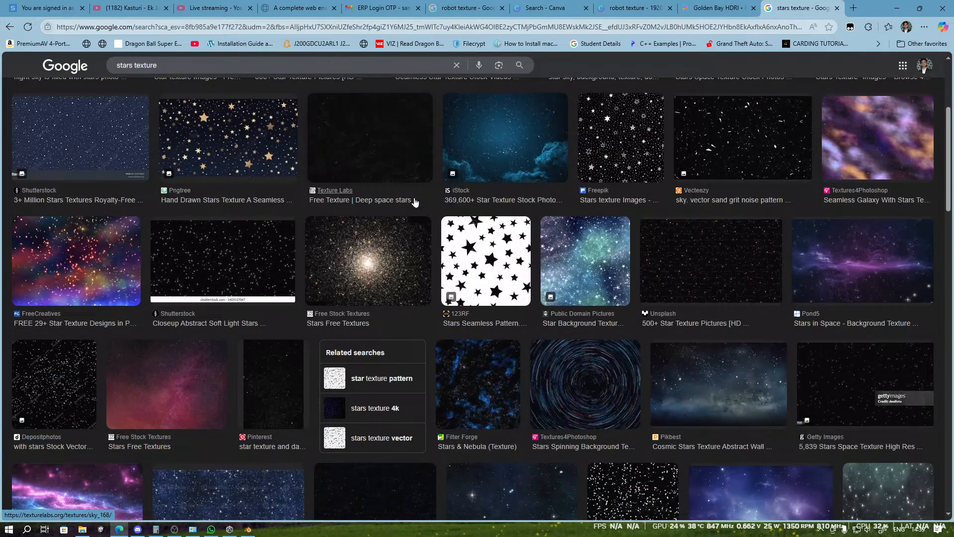
click(859, 268)
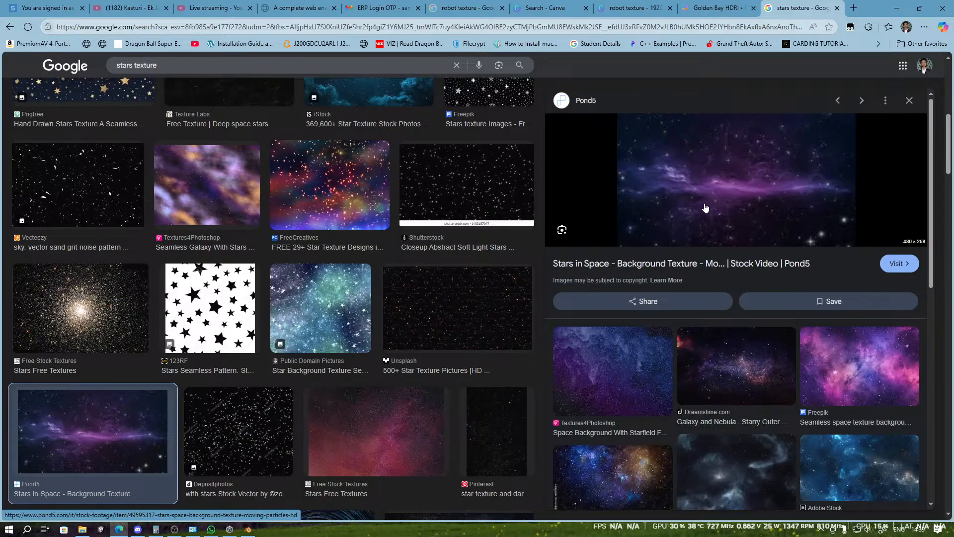
click(614, 338)
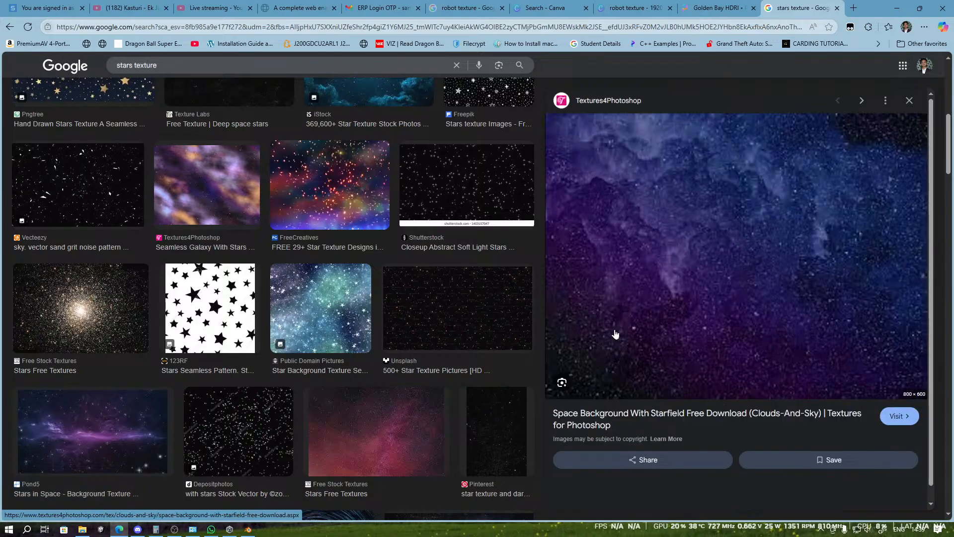
right_click(690, 228)
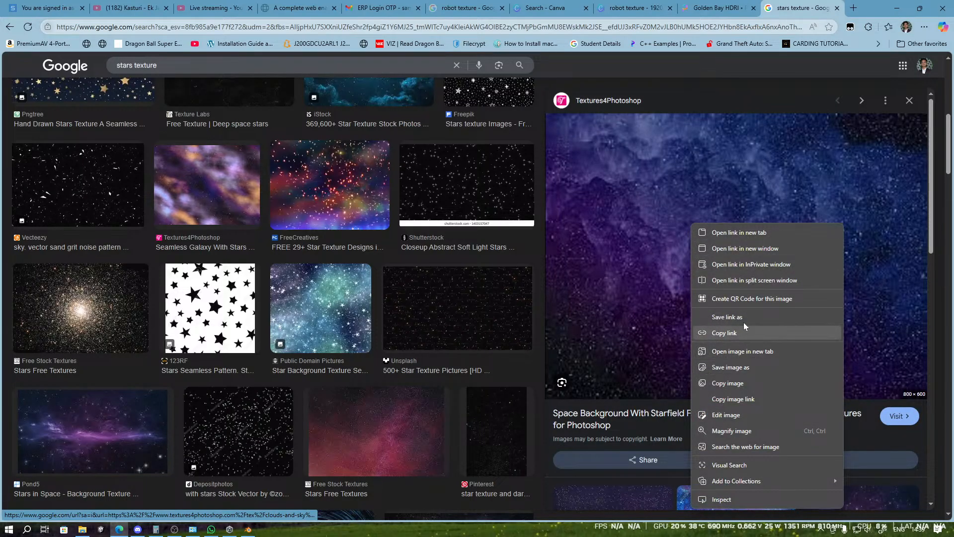
click(731, 367)
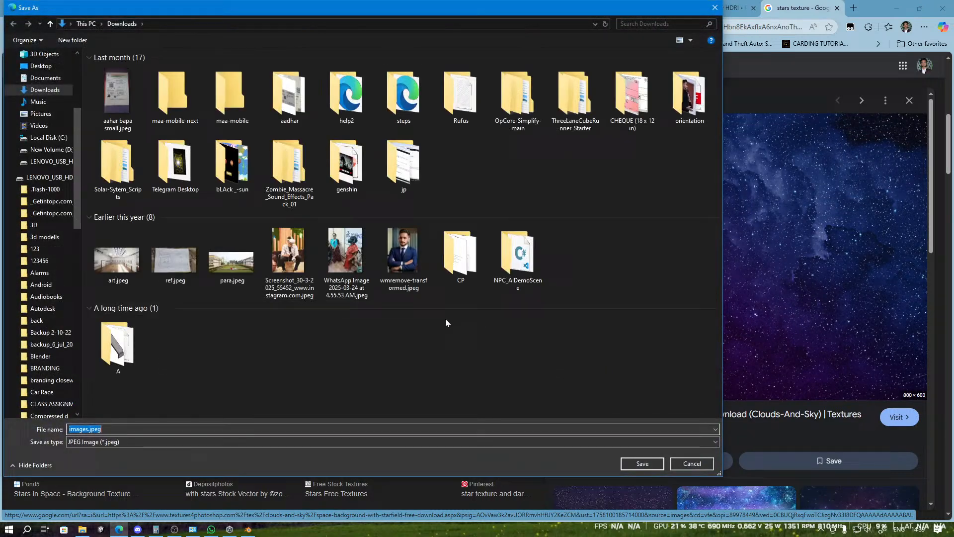
click(642, 463)
Step: Switch to Blender and load images.jpeg from Downloads as an image texture for the base color of the inner side wall's wall2 material
click(248, 529)
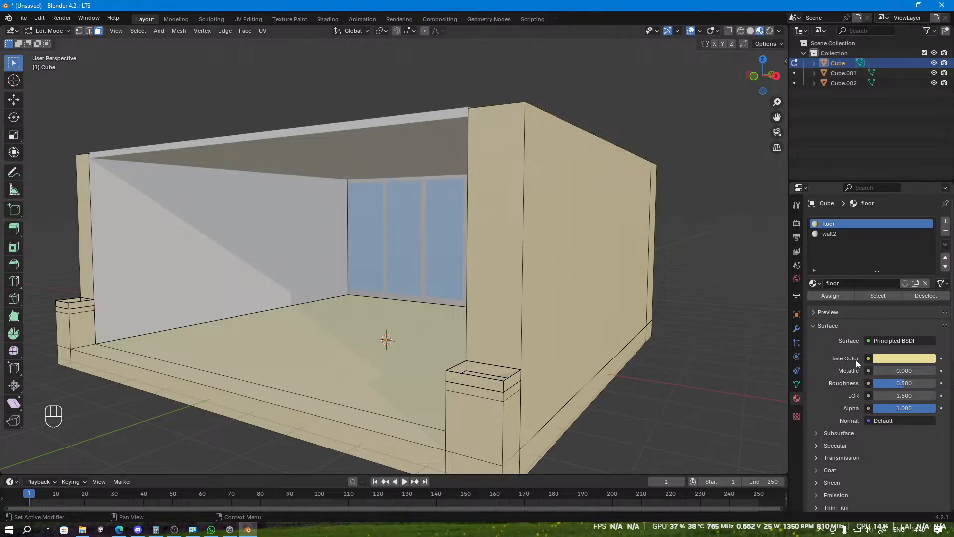
click(242, 242)
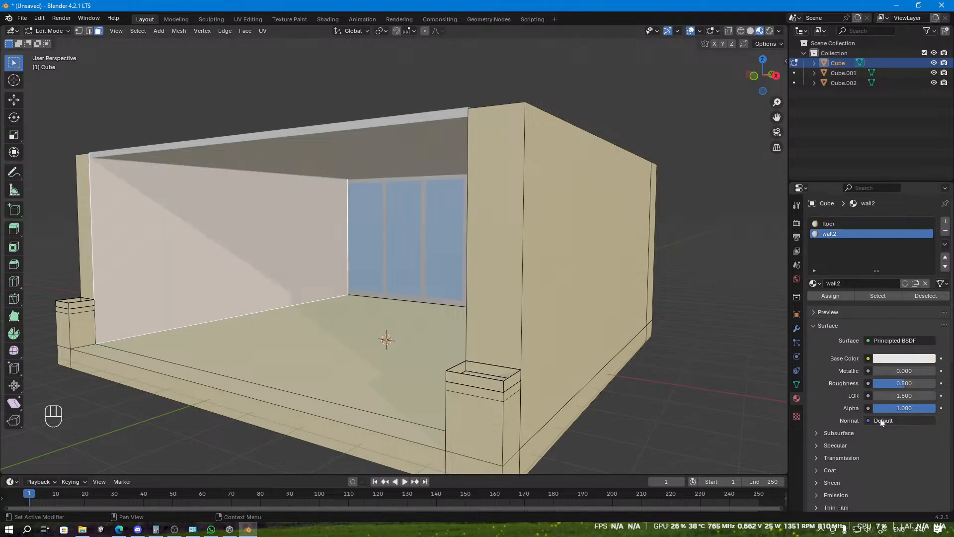
click(869, 359)
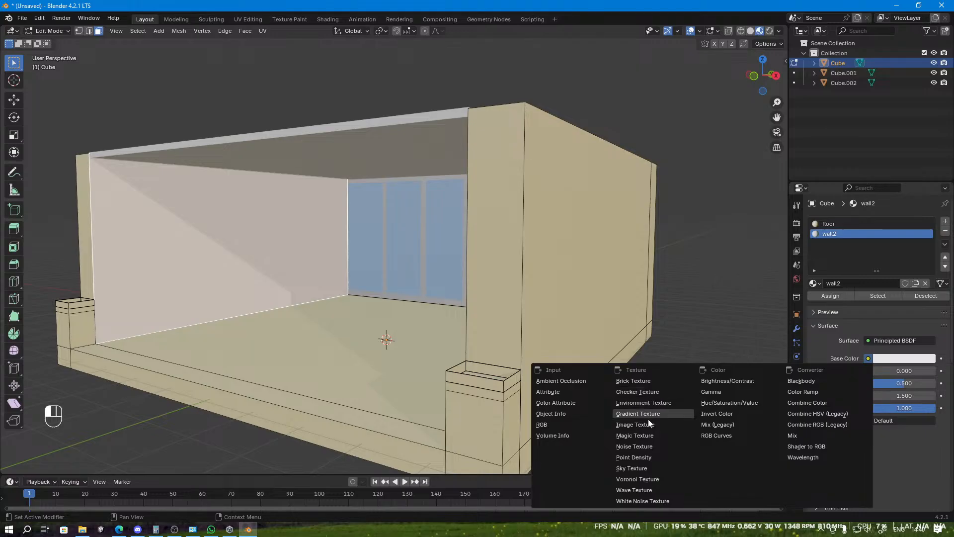
click(678, 424)
click(909, 372)
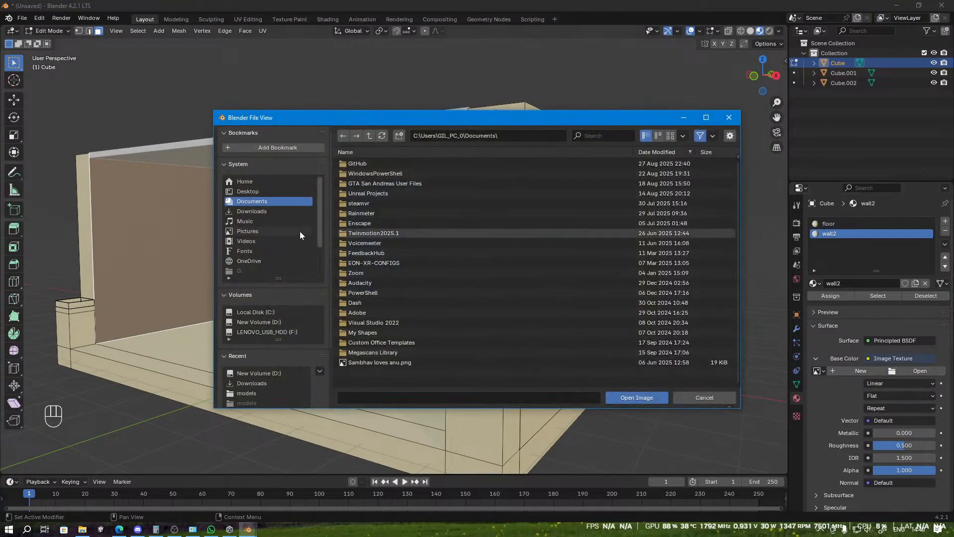
click(286, 212)
double_click(392, 353)
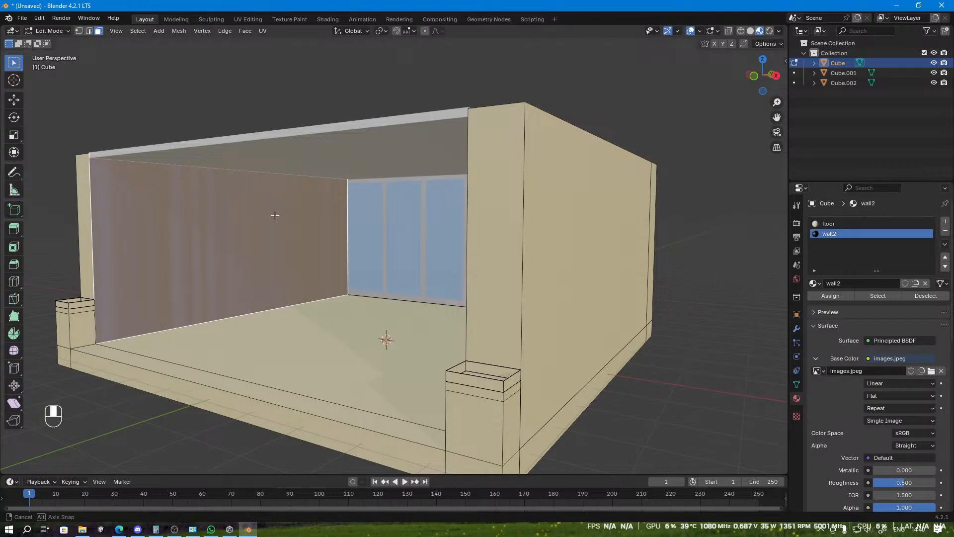
Step: In the UV Editing workspace, select the inner side wall's UVs and enlarge them over the starfield image
middle_drag(250, 208, 267, 235)
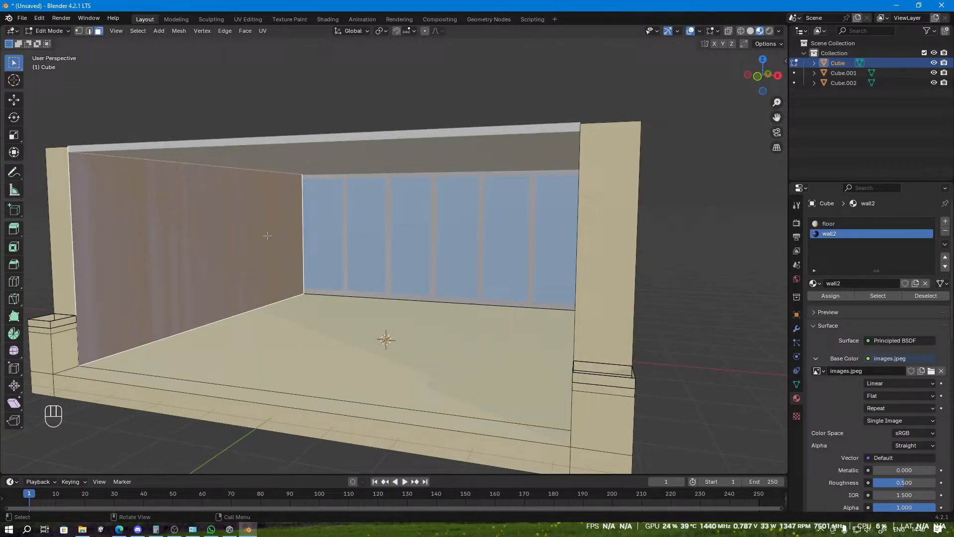
click(246, 19)
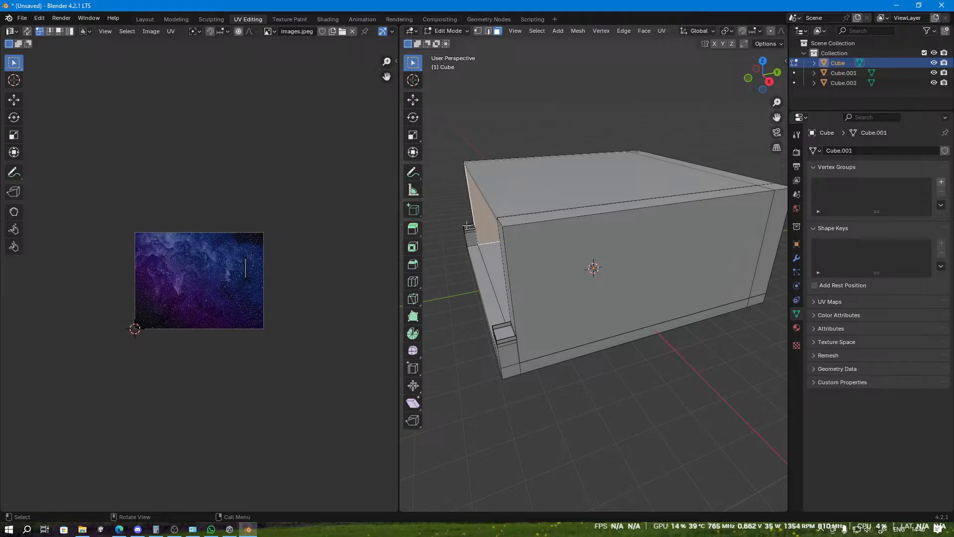
middle_drag(467, 226, 515, 220)
middle_drag(528, 277, 502, 279)
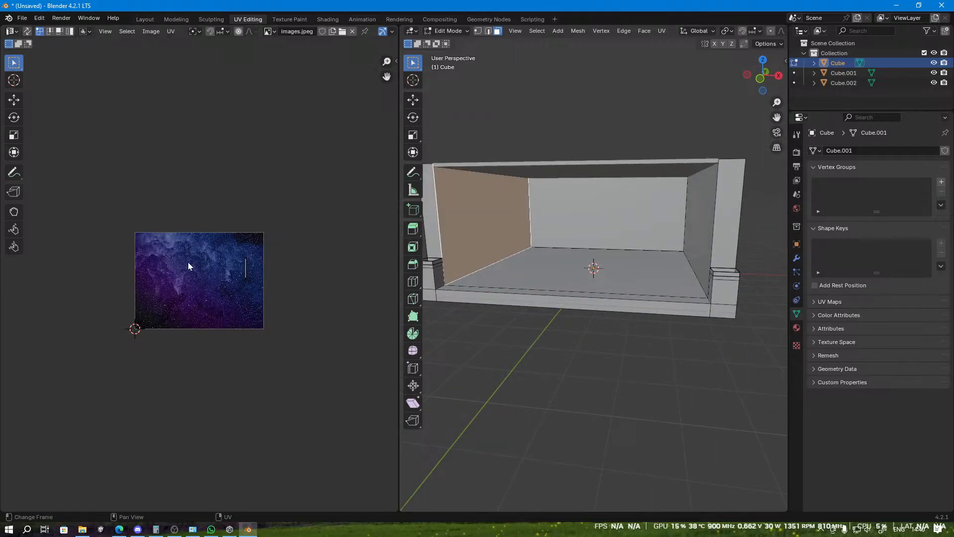
drag(166, 196, 329, 334)
key(s)
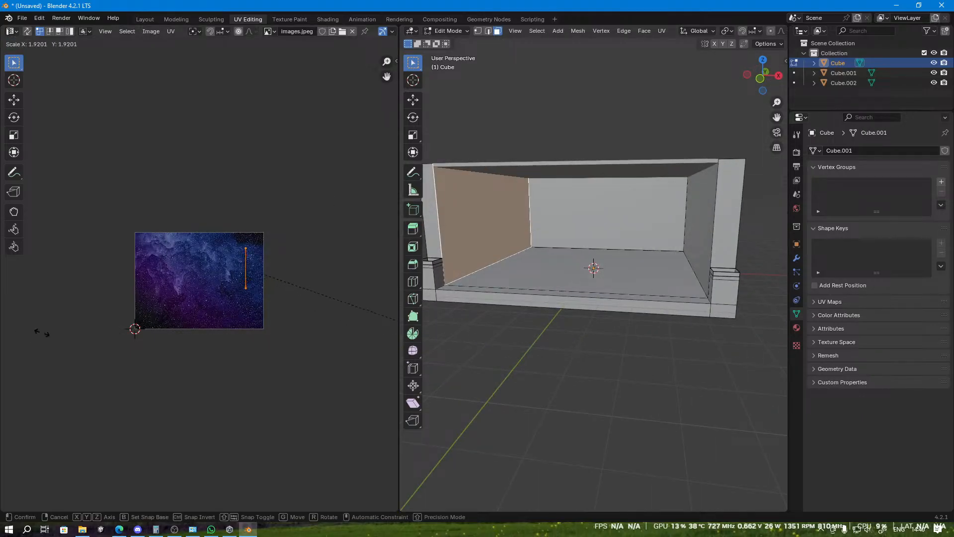
click(273, 323)
Step: Move the wall's UVs further inside the starfield image and scale them down to about 0.64
scroll(250, 311, up, 5)
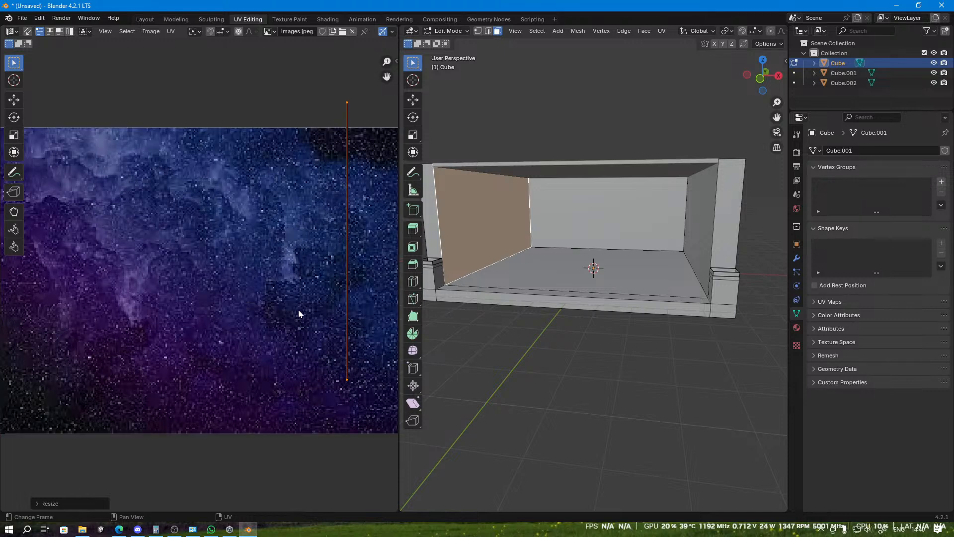
click(14, 100)
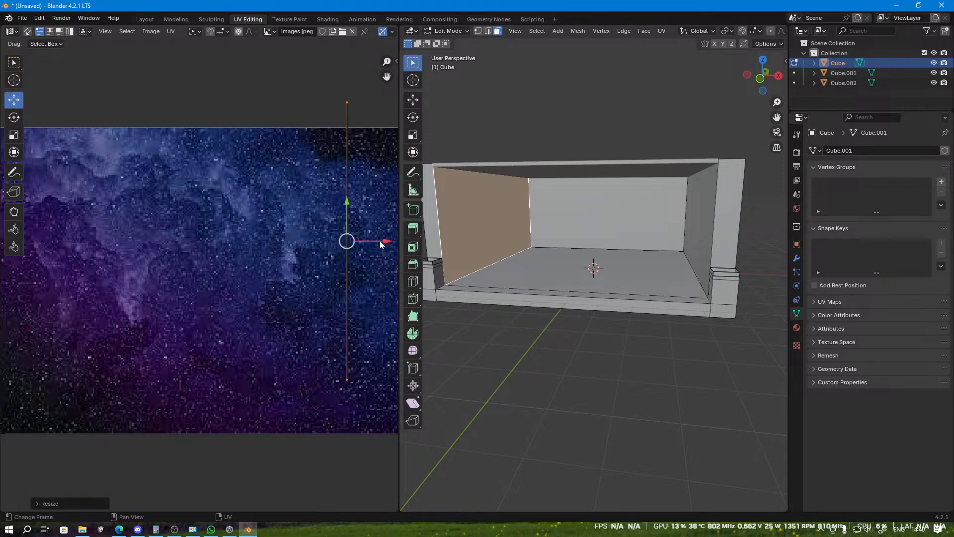
drag(380, 243, 322, 243)
drag(292, 210, 292, 246)
key(s)
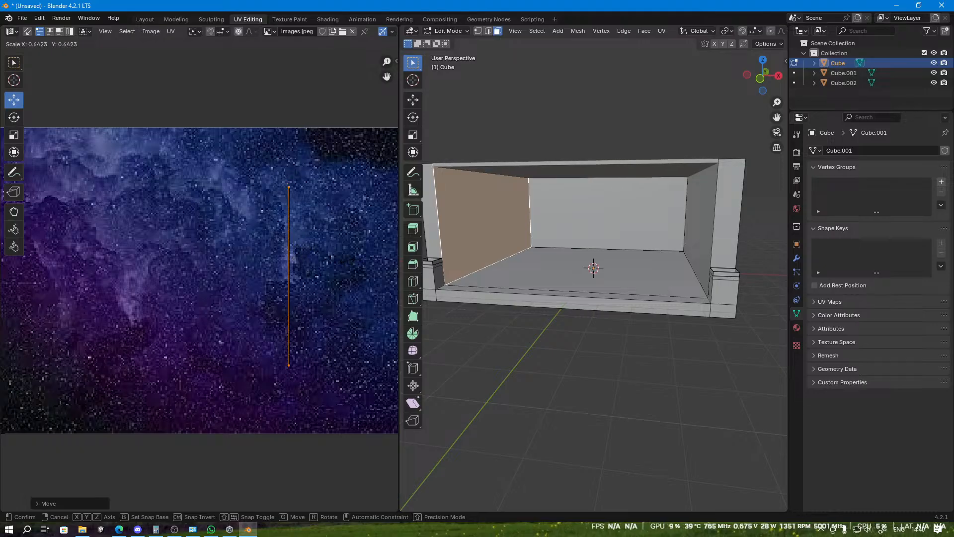
click(349, 264)
Step: Switch the 3D viewport to material preview shading to show the texture on the side wall
middle_drag(584, 291, 601, 280)
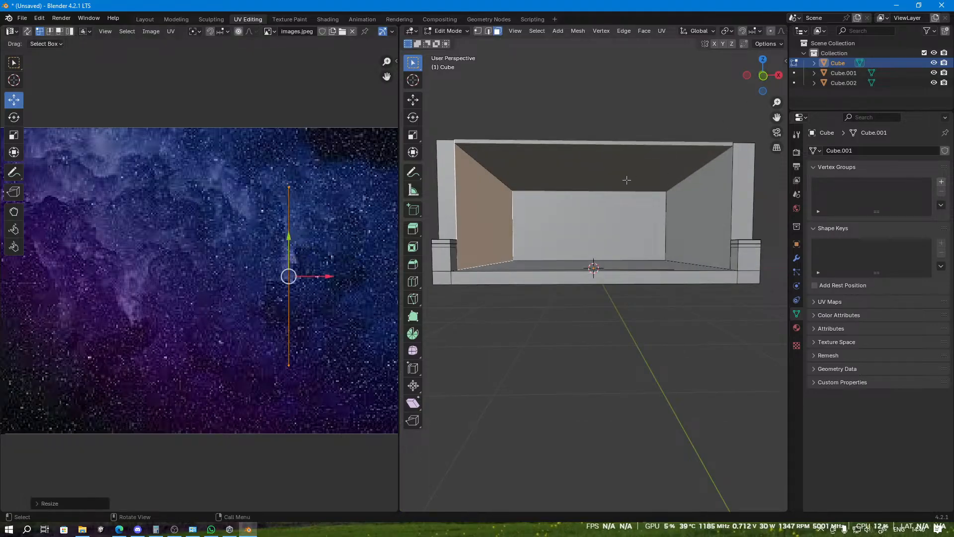
key(z)
click(644, 250)
middle_drag(645, 245, 616, 247)
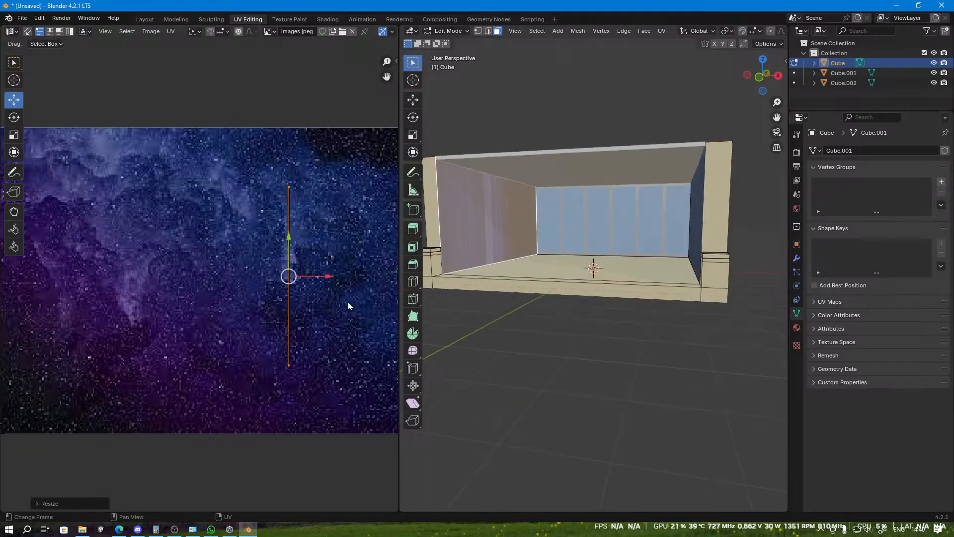
Step: Scale the side wall's UVs down to about 0.51 on the starfield image
click(9, 133)
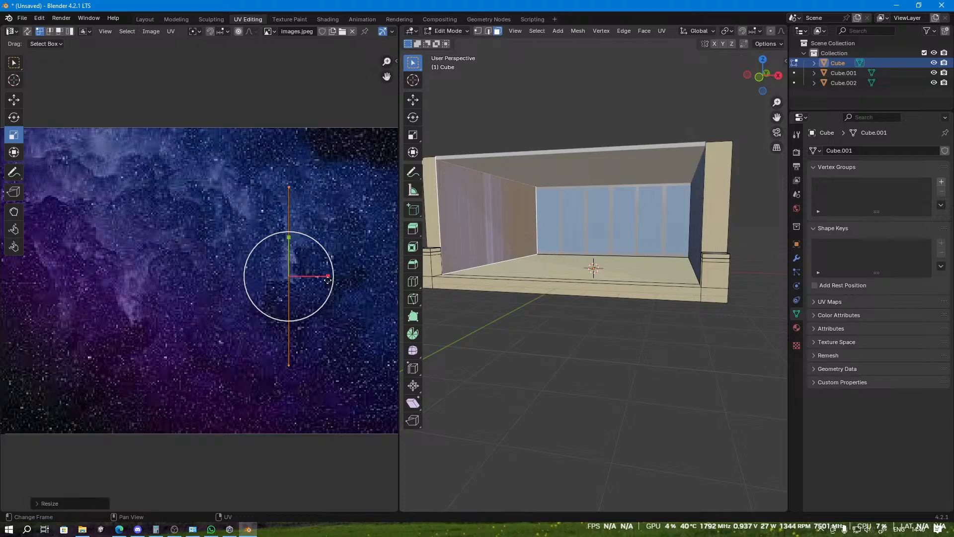
drag(330, 276, 382, 282)
key(s)
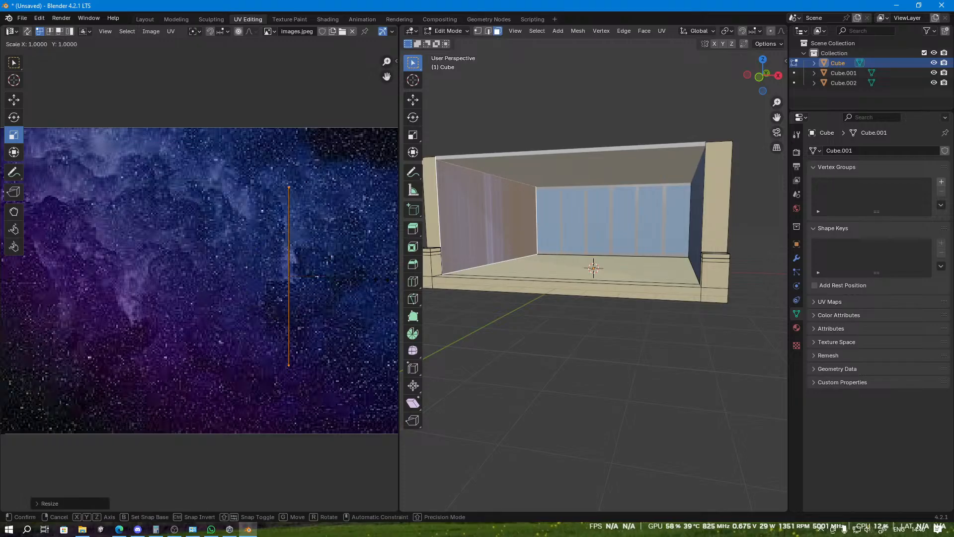
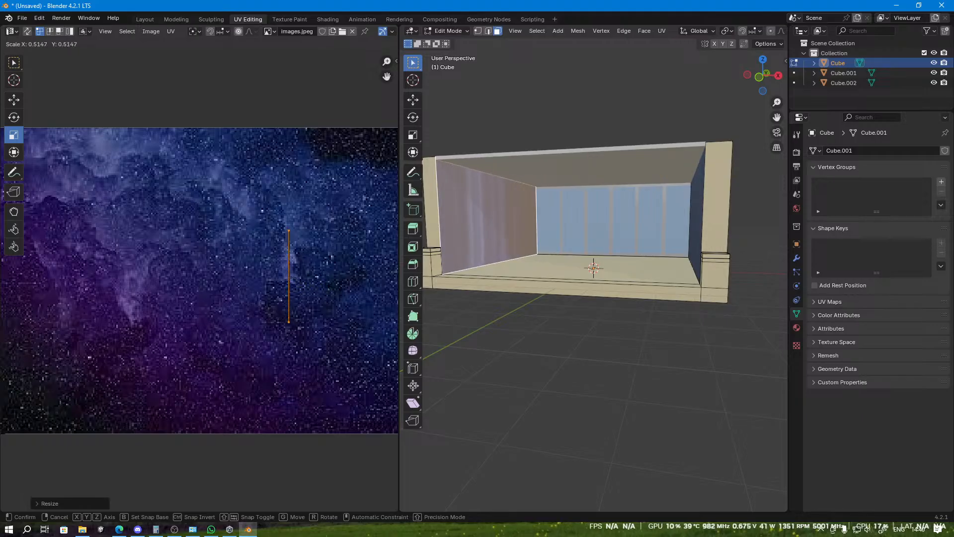
click(338, 291)
Step: Select both inner side walls and shrink the second wall's UVs over the starfield image
middle_drag(571, 326, 528, 340)
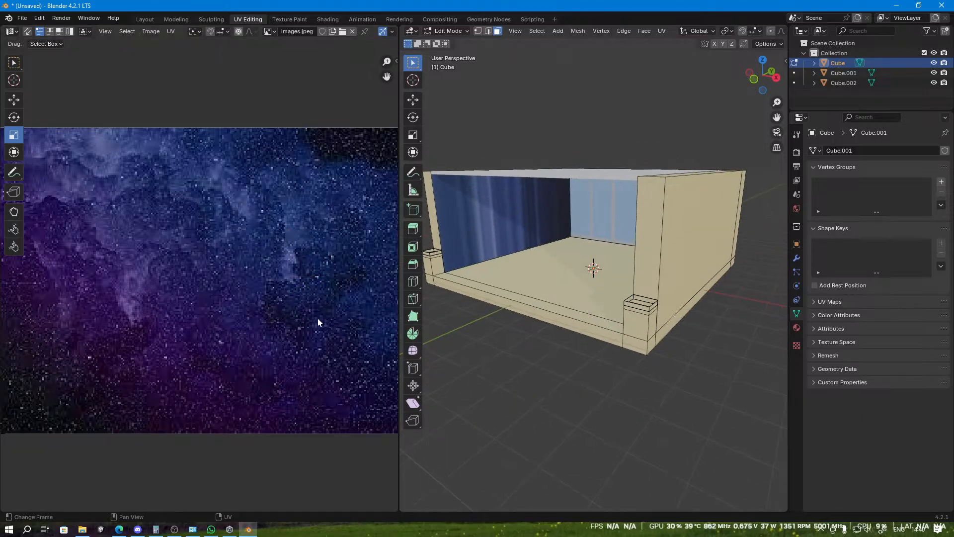
click(471, 222)
middle_drag(472, 222, 557, 227)
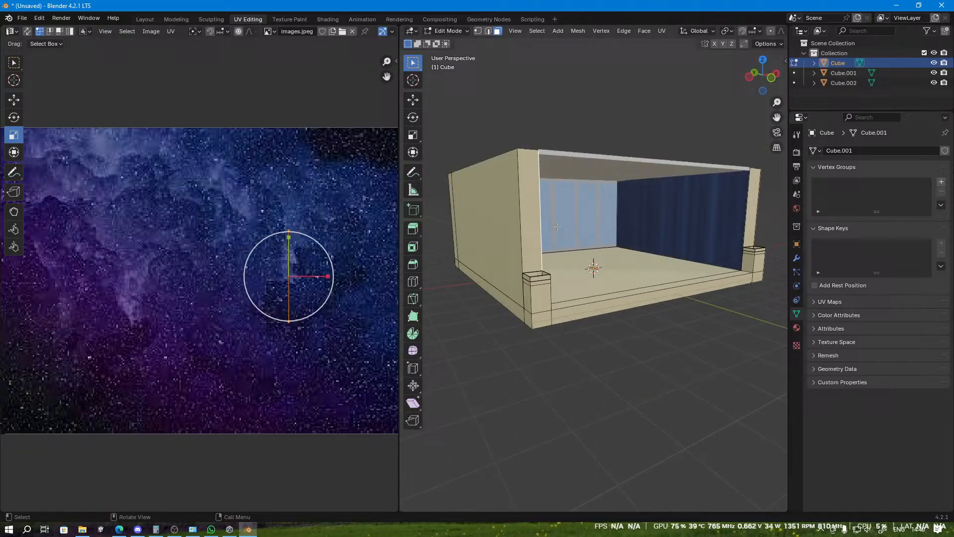
shift+click(703, 226)
drag(220, 169, 287, 299)
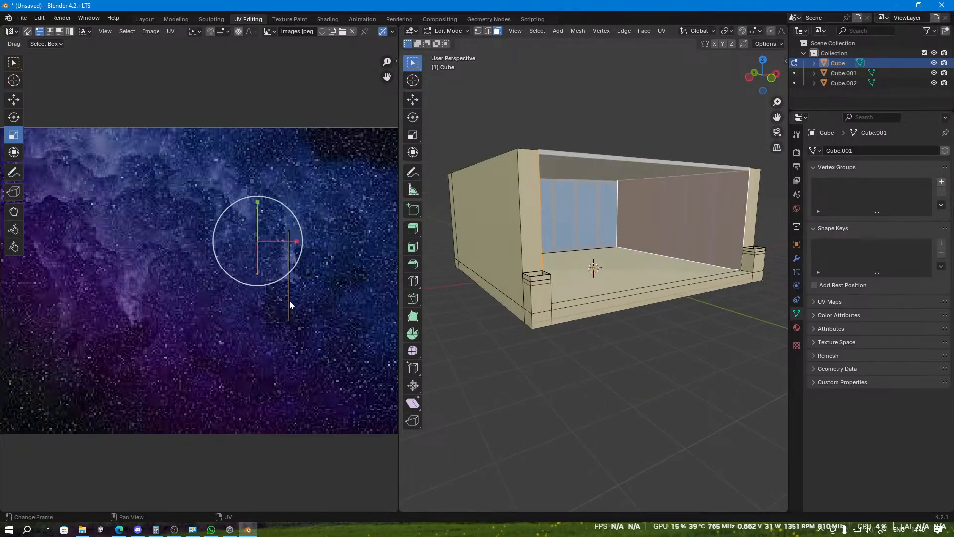
key(s)
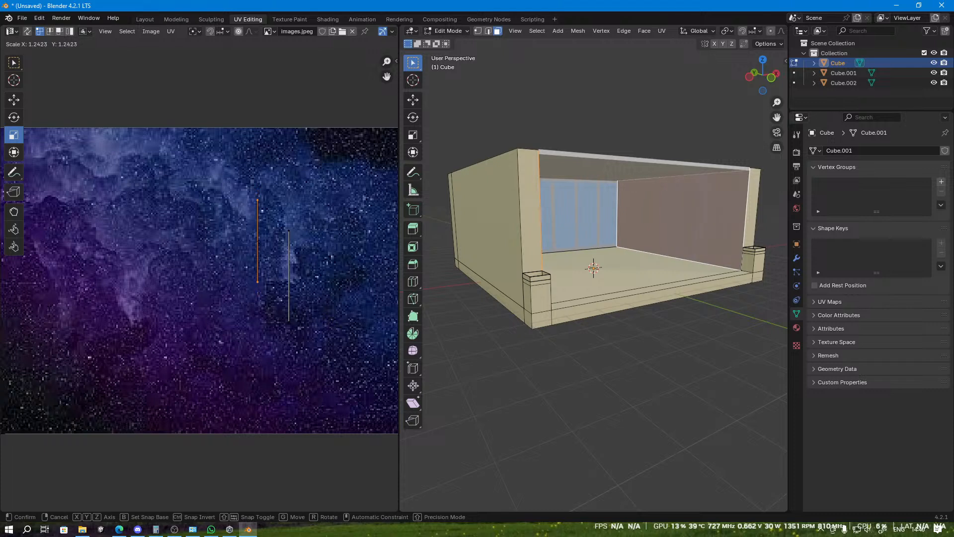
click(243, 279)
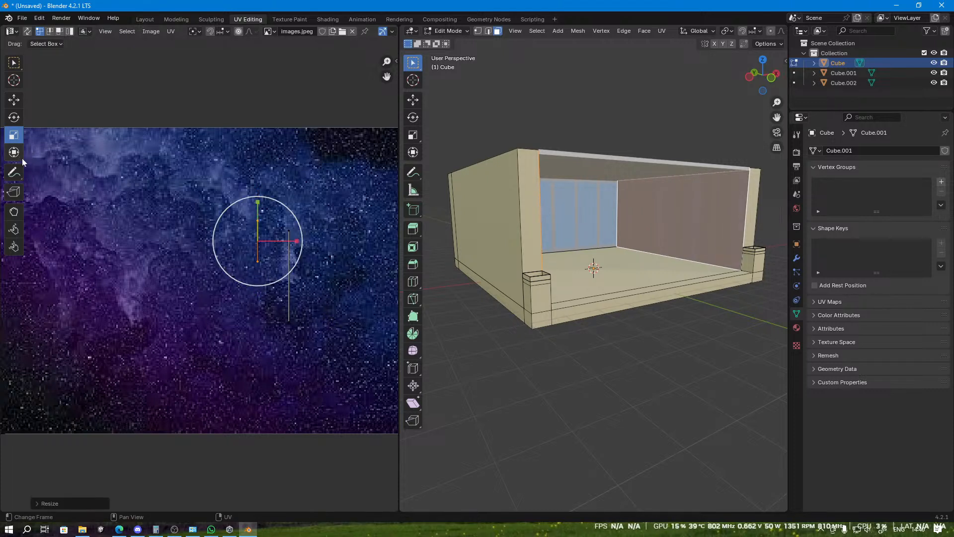
Step: Return to the Layout workspace, select the window object at the back wall, and make its GLASS.001 material active
middle_drag(694, 358, 646, 328)
scroll(572, 231, up, 3)
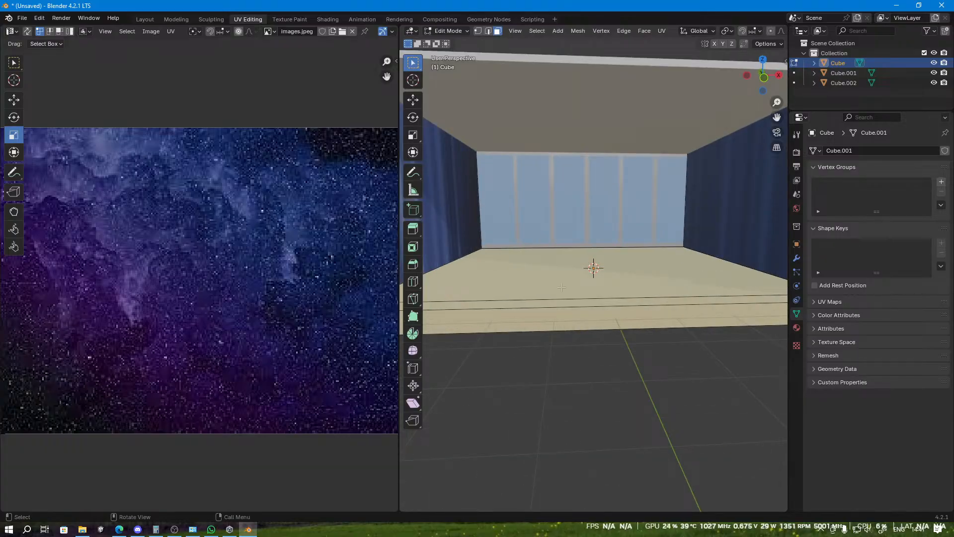
scroll(561, 287, down, 3)
middle_drag(562, 287, 451, 252)
click(147, 19)
click(450, 254)
key(KP_Decimal)
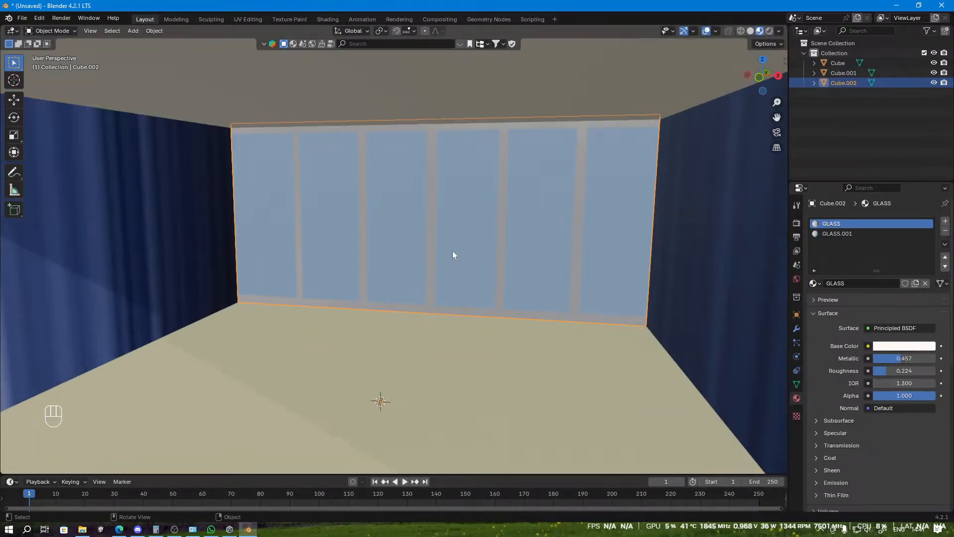
click(865, 234)
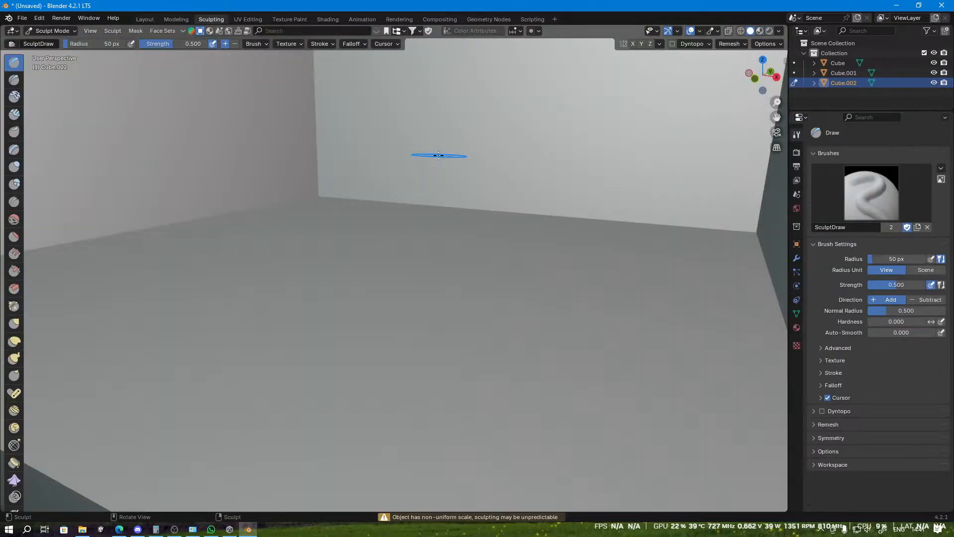
Step: Inspect the window and its GLASS.001 nodes in the Shading workspace, and return to the Layout workspace
scroll(373, 169, down, 4)
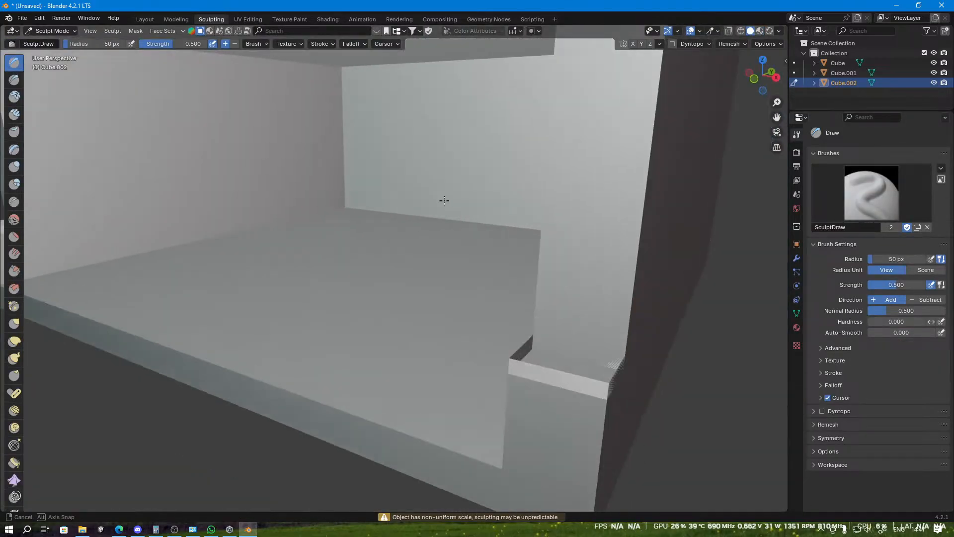
middle_drag(443, 200, 492, 187)
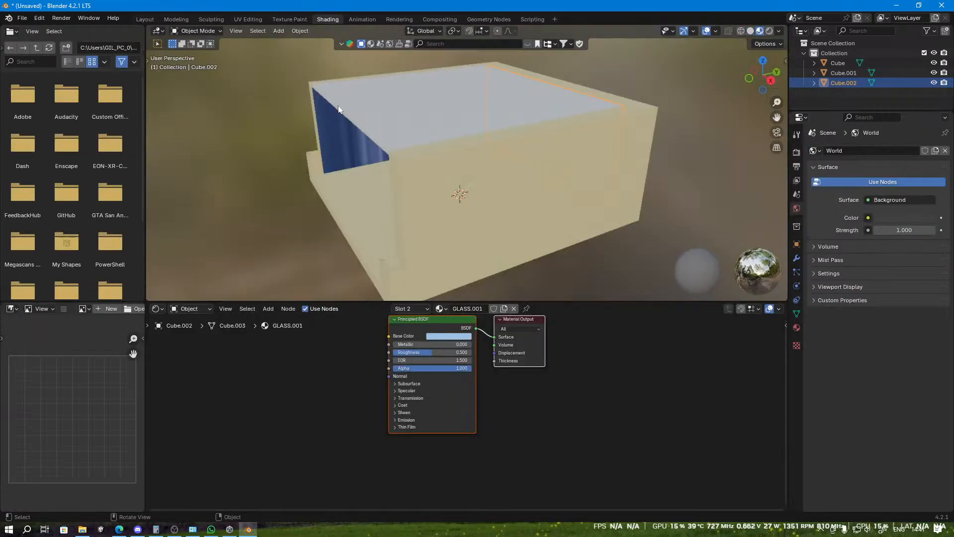
middle_drag(326, 79, 449, 90)
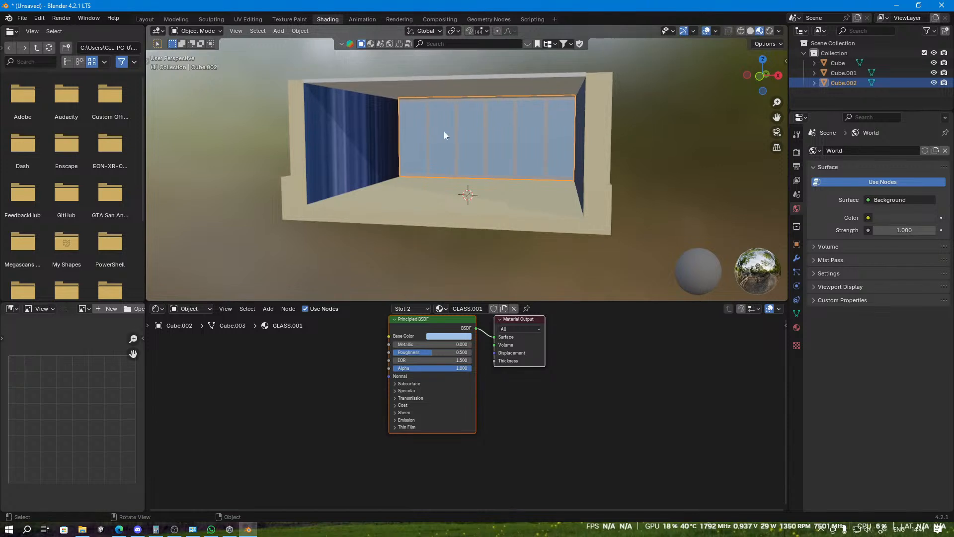
scroll(443, 131, up, 3)
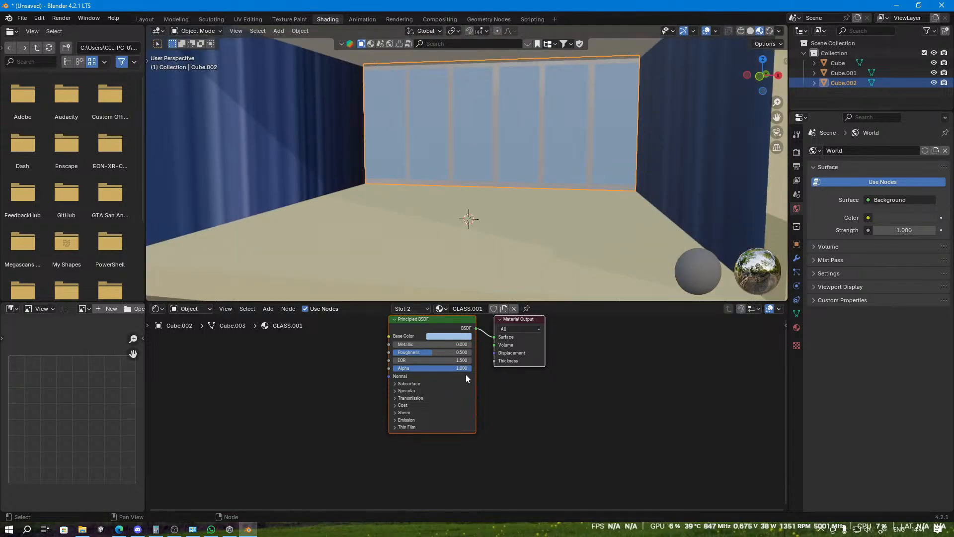
click(150, 19)
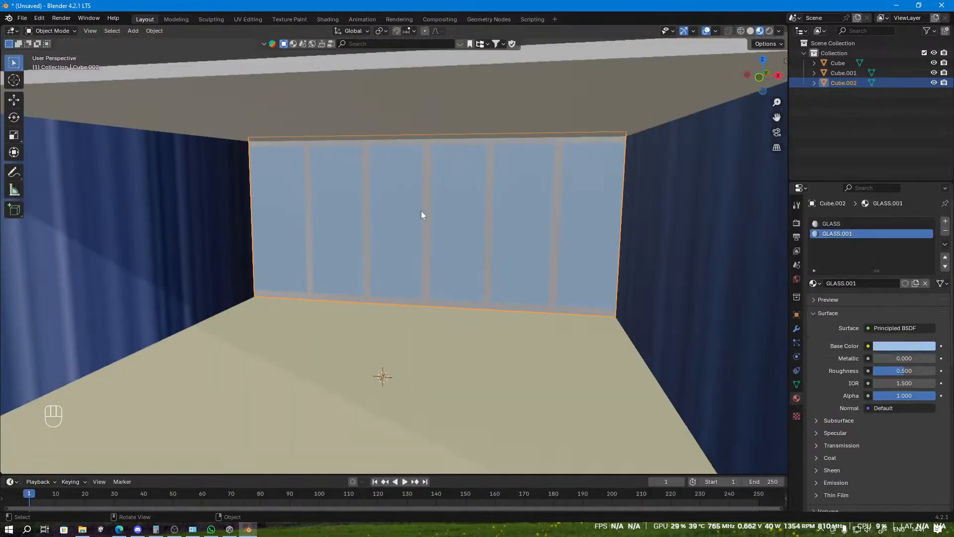
Step: Add a point light inside the room, rotate it, and switch the viewport to rendered shading
scroll(422, 215, down, 5)
key(shift+a)
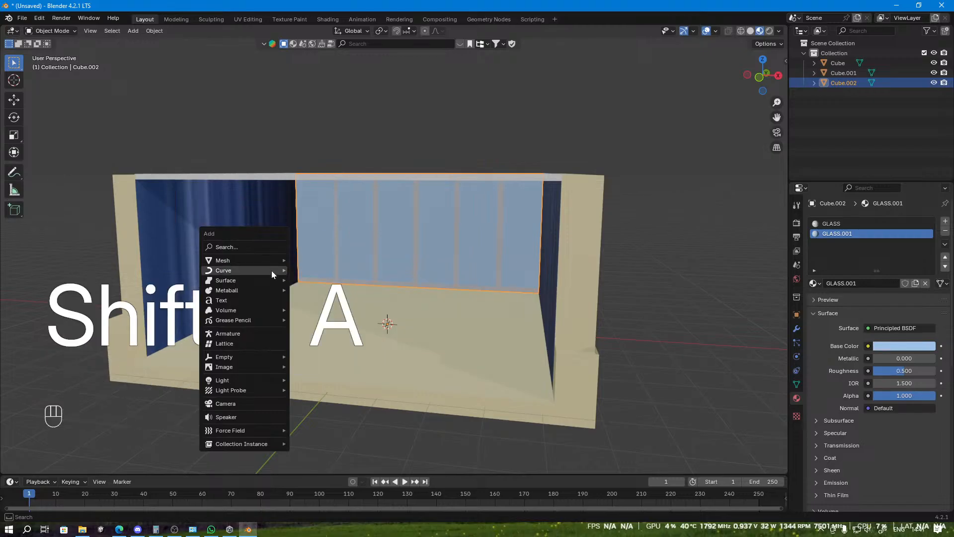
mouse_move(255, 379)
click(356, 377)
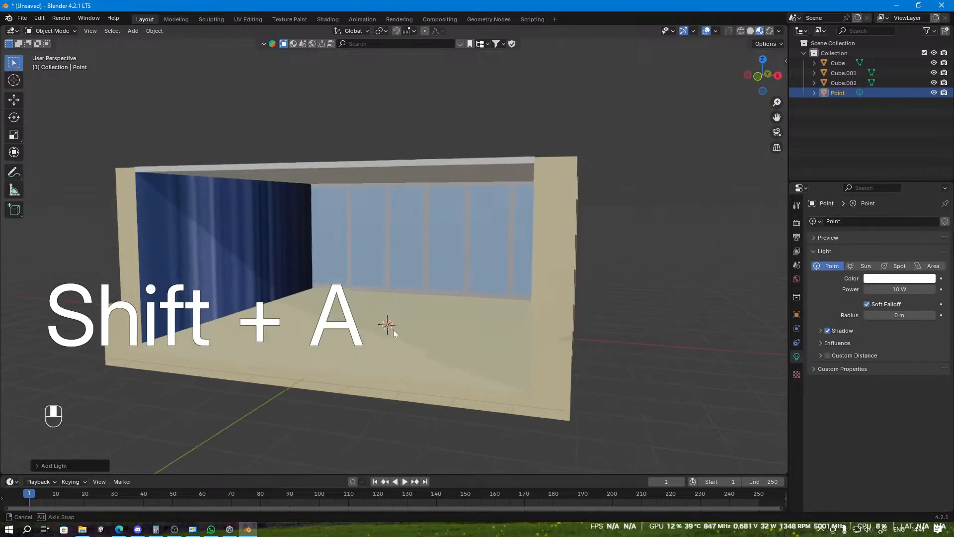
middle_drag(393, 330, 398, 326)
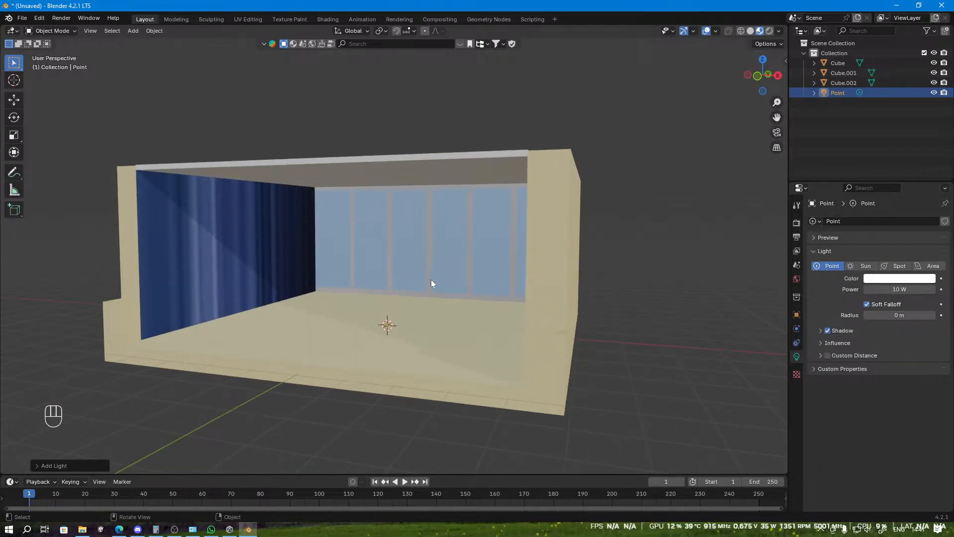
key(r)
click(744, 254)
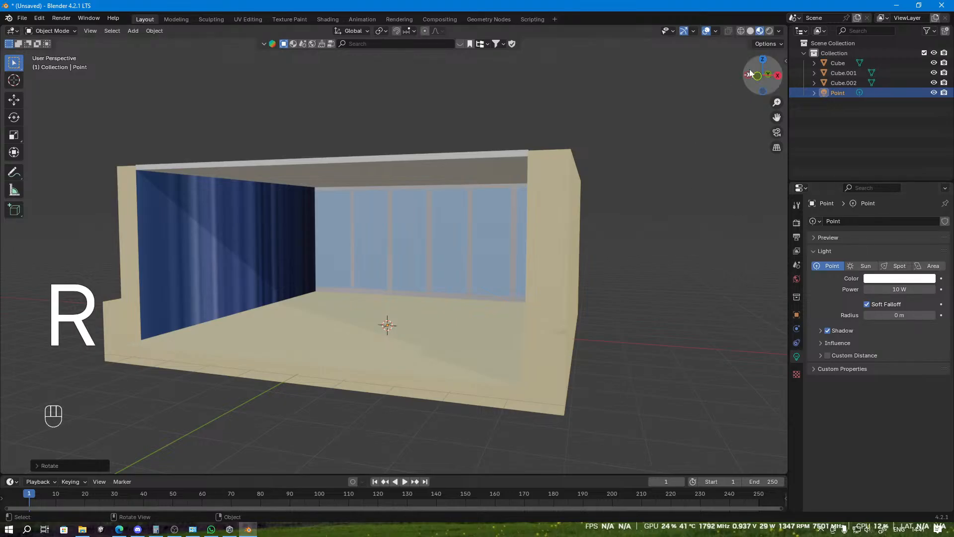
click(768, 31)
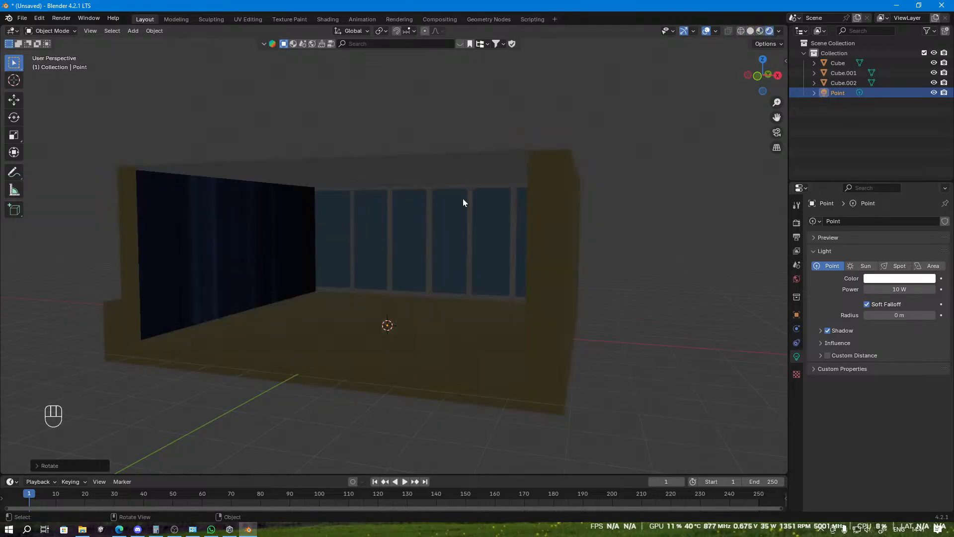
Step: Raise the point light along Z to about mid-height of the room and set its power to about 1495 W
scroll(356, 256, down, 3)
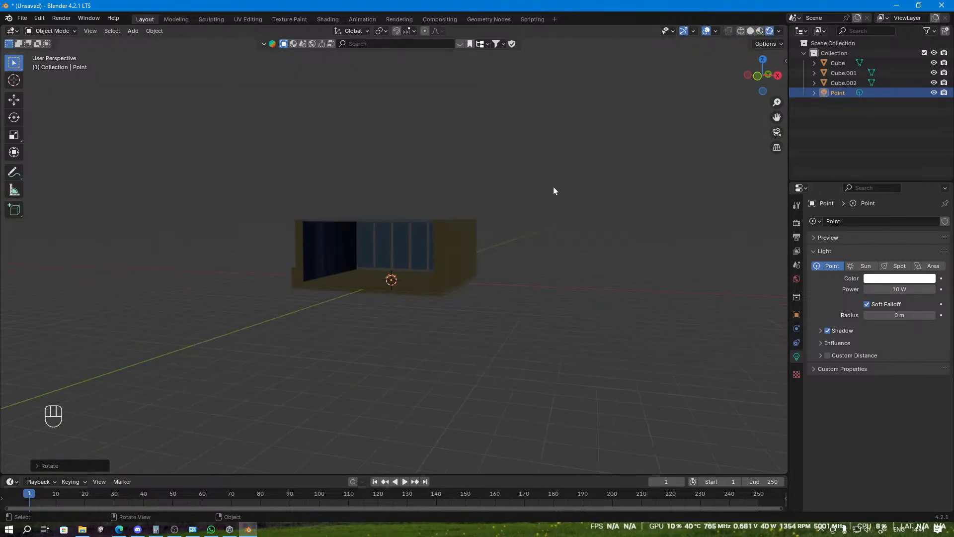
scroll(243, 261, up, 3)
middle_drag(295, 294, 338, 292)
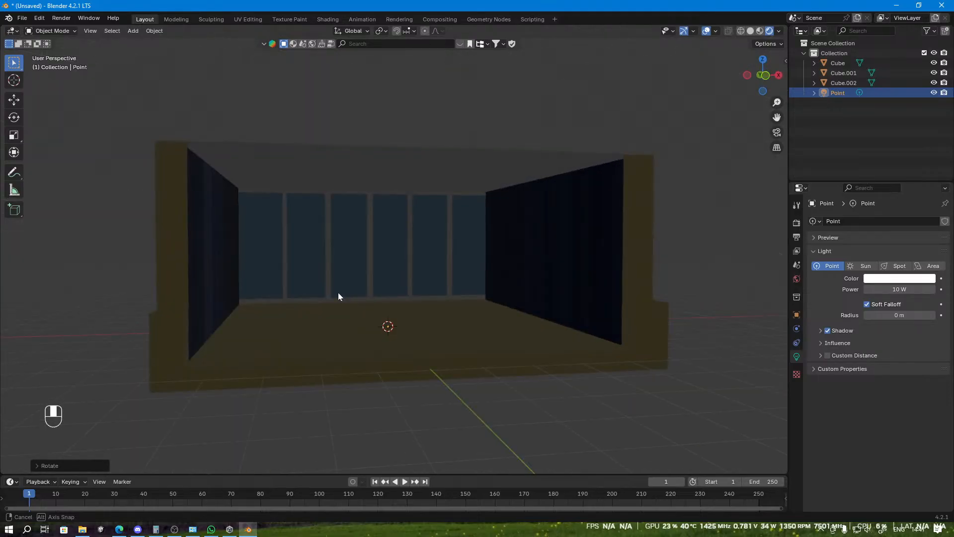
key(g)
key(z)
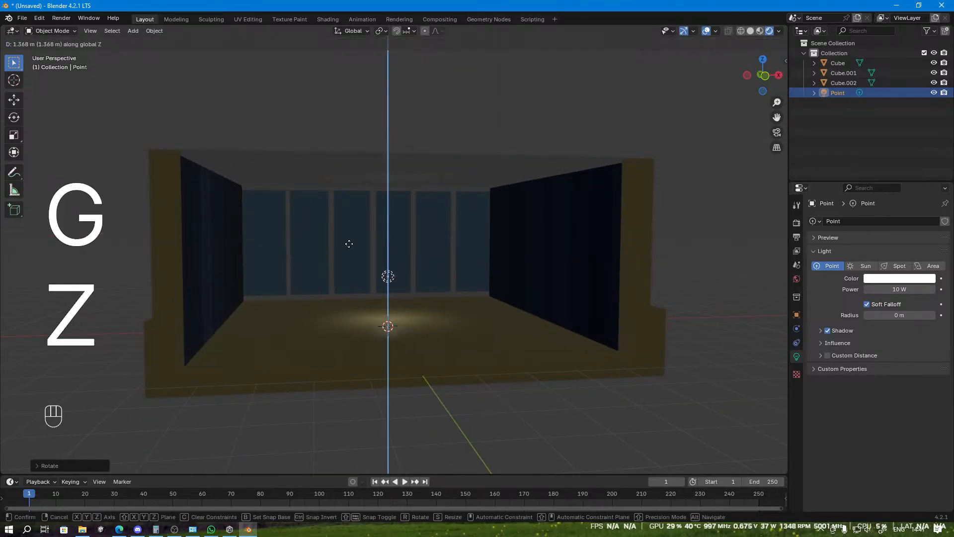
click(374, 246)
drag(893, 289, 953, 288)
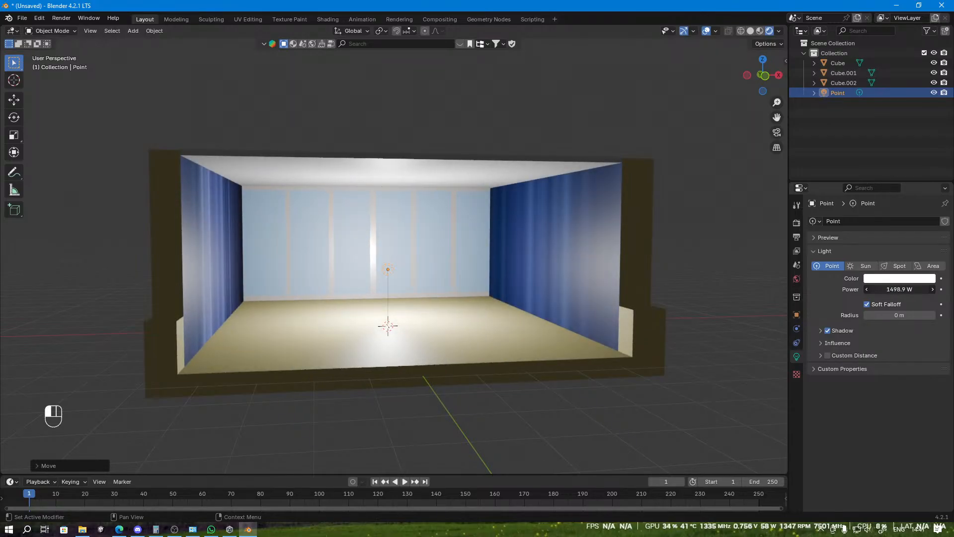
Step: Add a sun light to the scene and rotate it slightly from the front view of the room
key(shift+a)
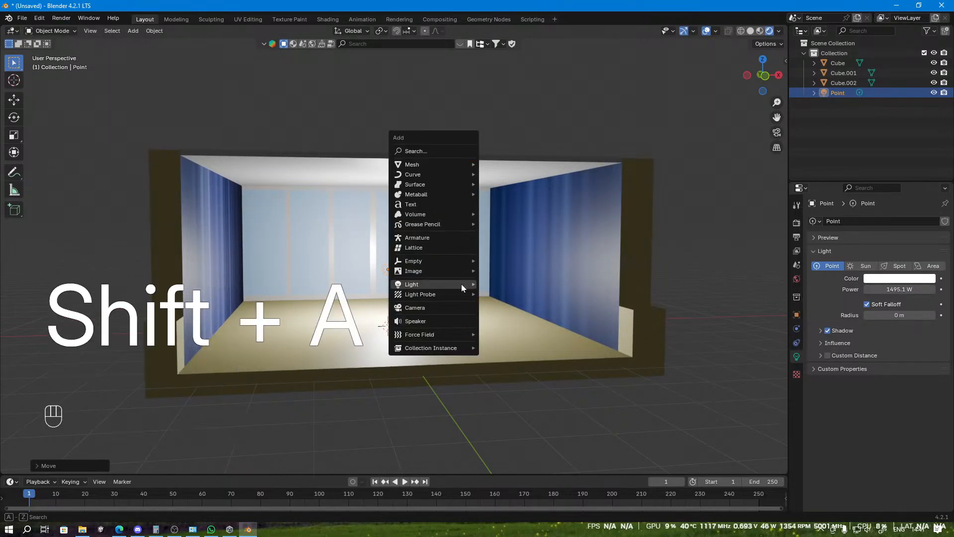
mouse_move(434, 285)
click(517, 294)
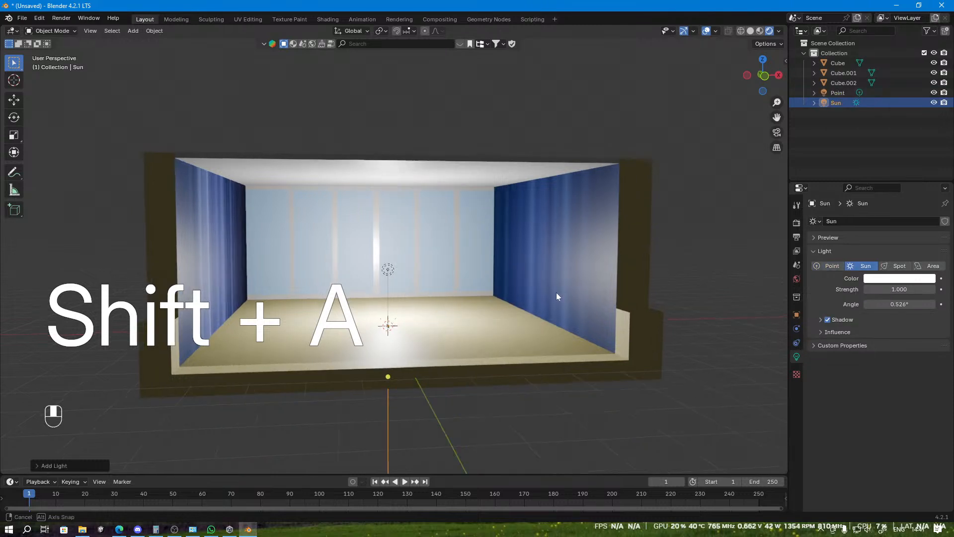
key(r)
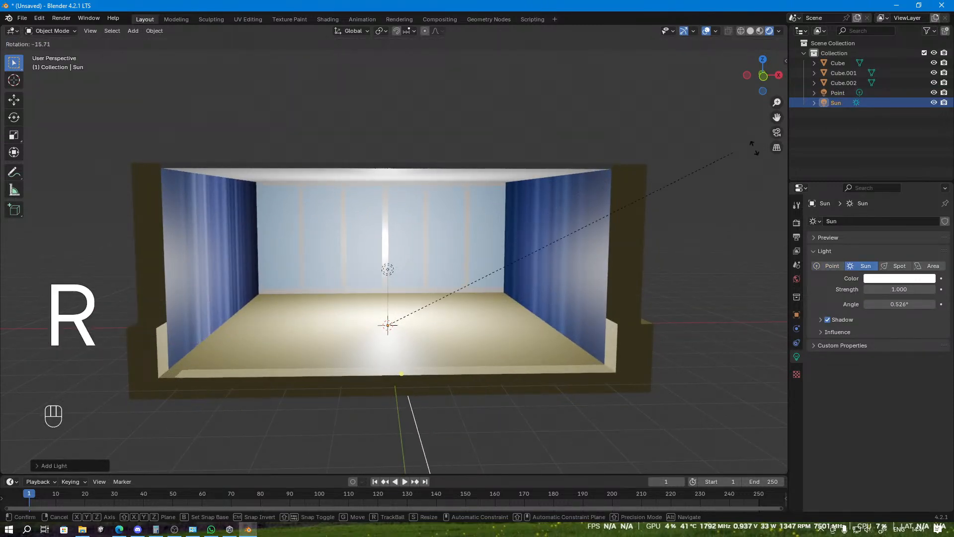
click(560, 277)
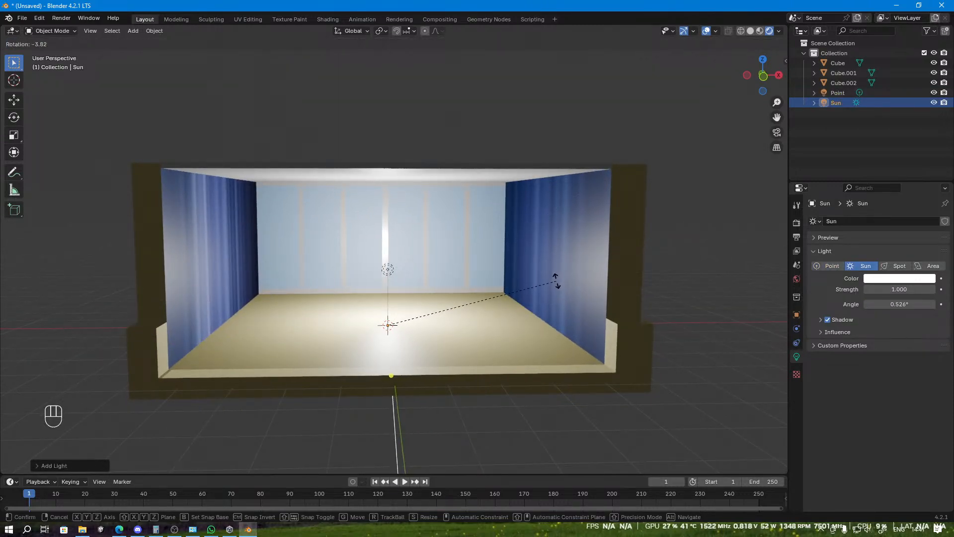
Step: Tilt the sun light further with the Rotate tool so its rays fall at a slant
scroll(603, 255, down, 2)
middle_drag(603, 255, 499, 312)
click(13, 117)
drag(421, 268, 435, 315)
middle_drag(602, 297, 551, 292)
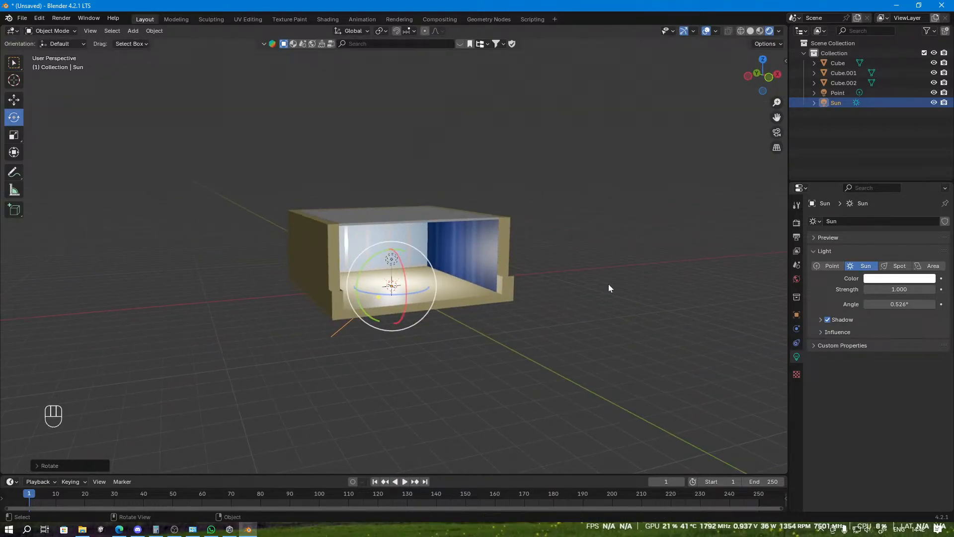
middle_drag(609, 284, 552, 266)
Step: Add a camera and align it to a closer view of the room interior
key(shift+a)
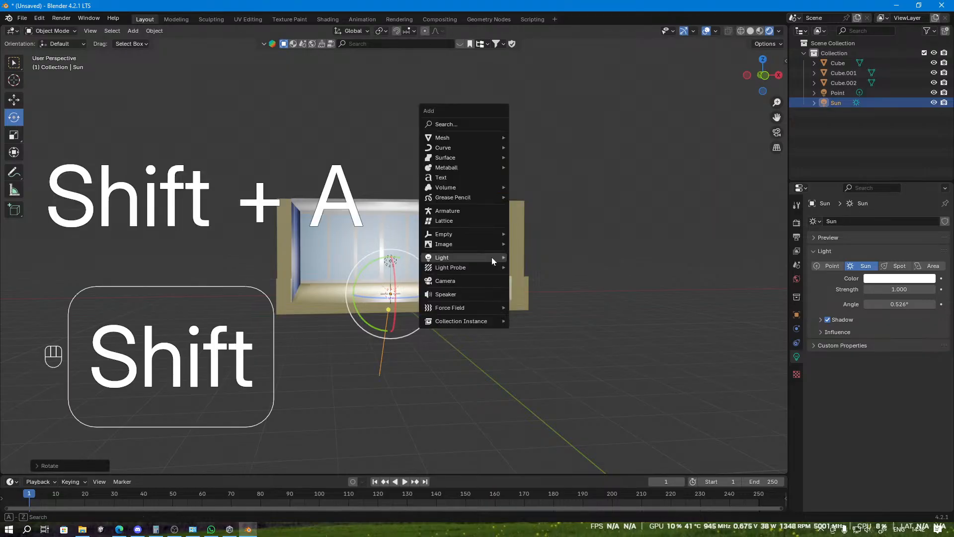
click(473, 286)
key(ctrl+alt+KP_0)
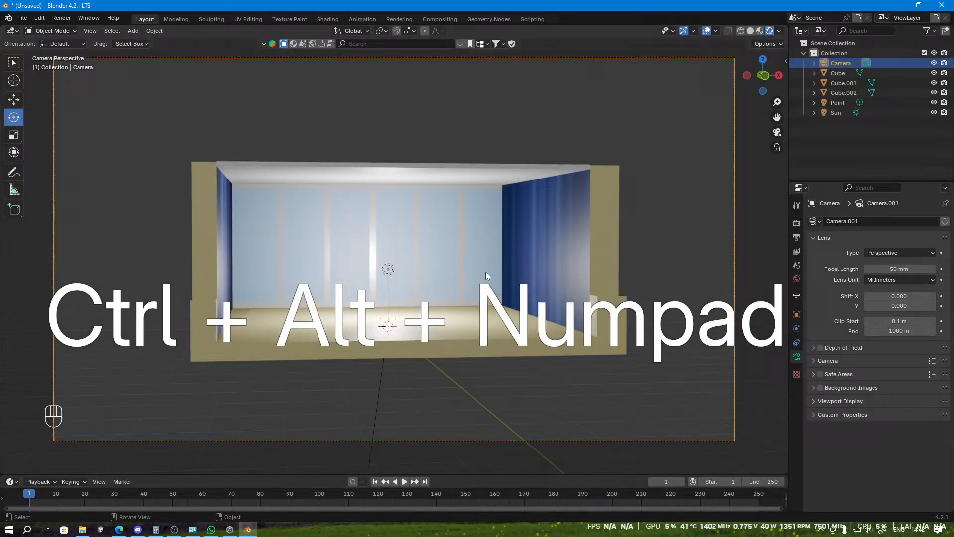
middle_drag(485, 273, 457, 276)
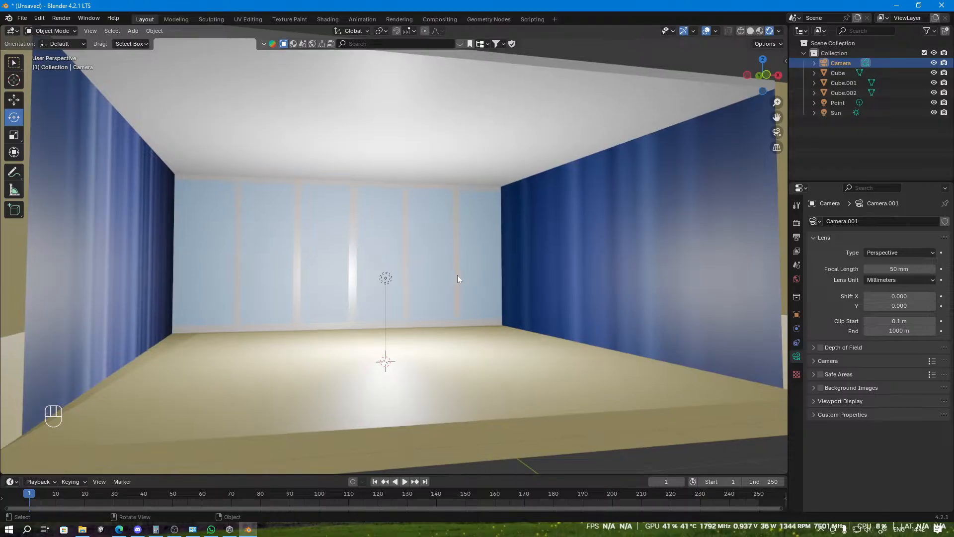
key(ctrl+alt+KP_0)
scroll(458, 263, down, 3)
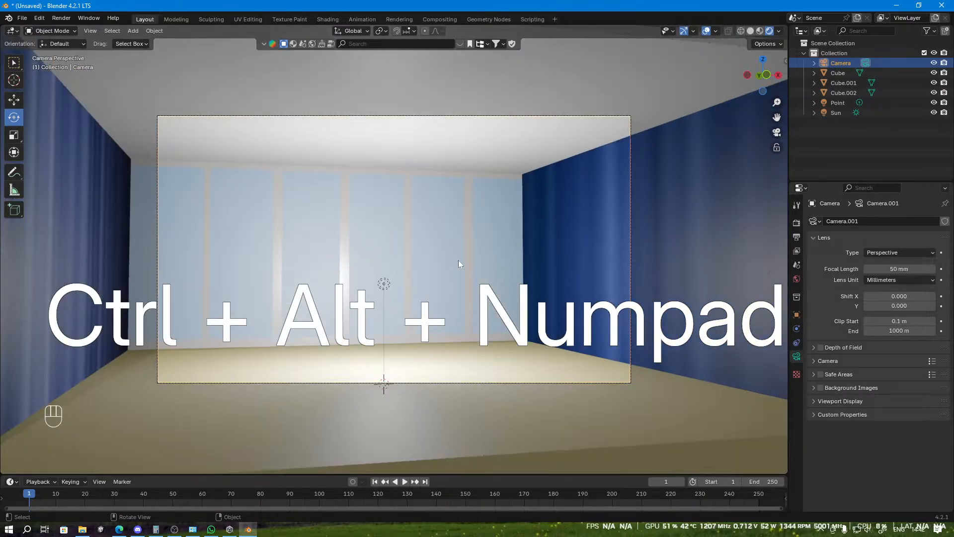
Step: Lower the camera slightly along Z and move it back along Y to frame more of the room
key(g)
key(z)
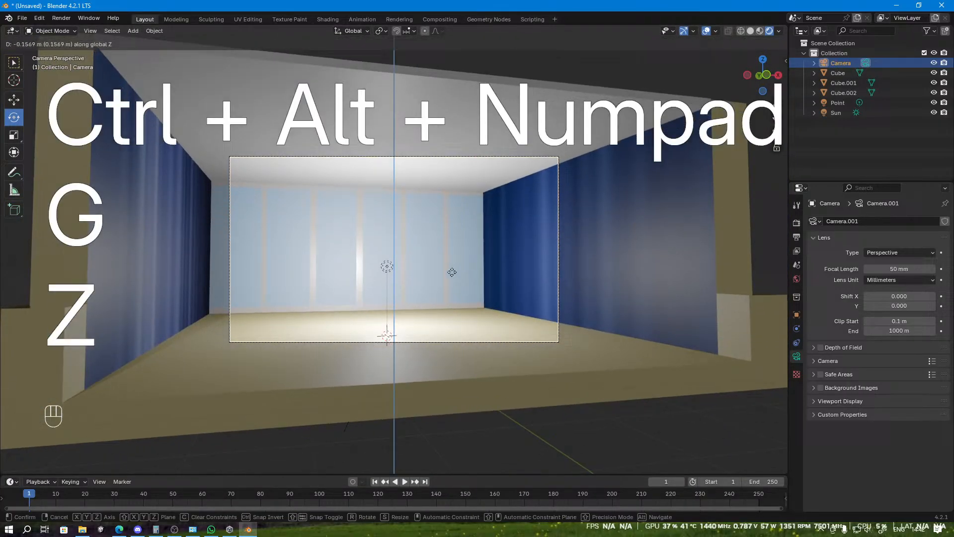
click(452, 270)
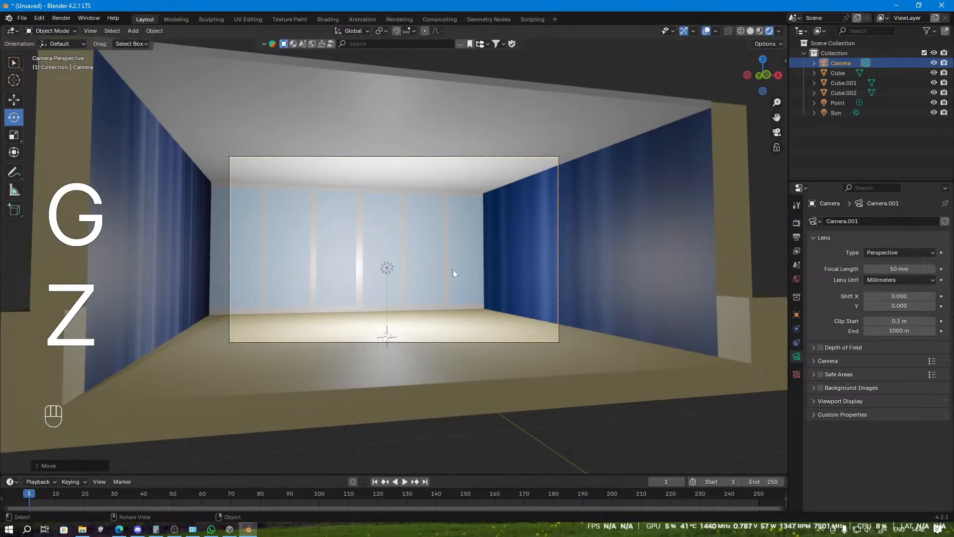
key(g)
key(y)
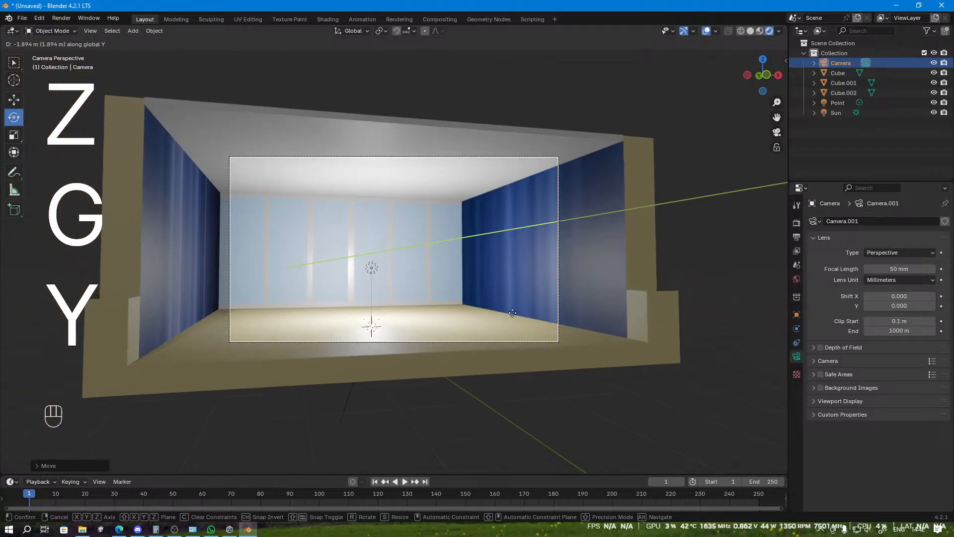
click(650, 336)
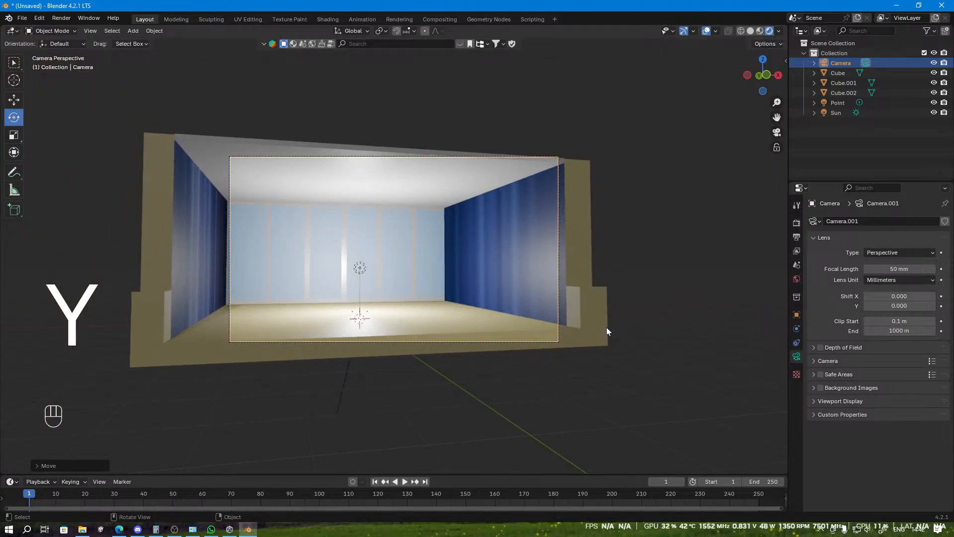
click(569, 301)
Step: Render a still image from the camera, check the result, and close the render window
click(61, 18)
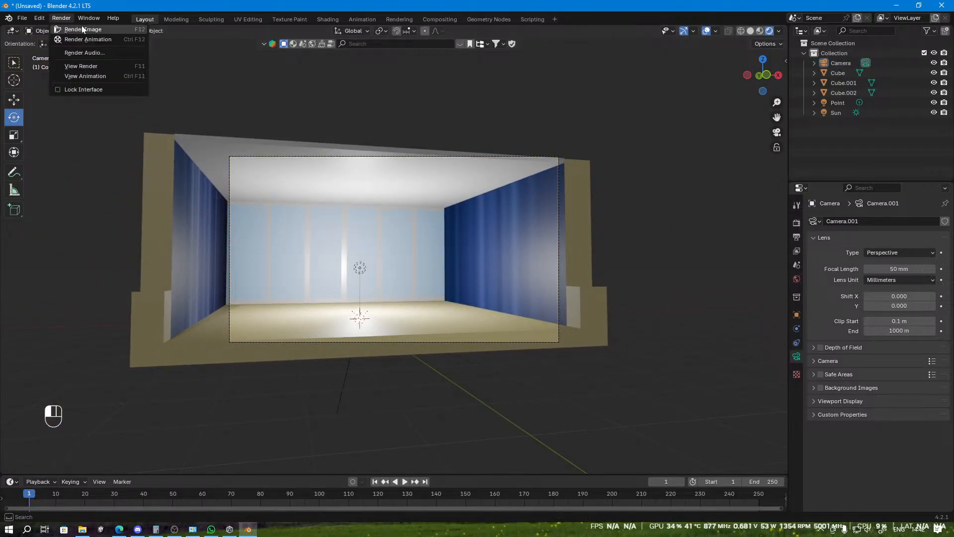
click(74, 30)
scroll(353, 171, down, 2)
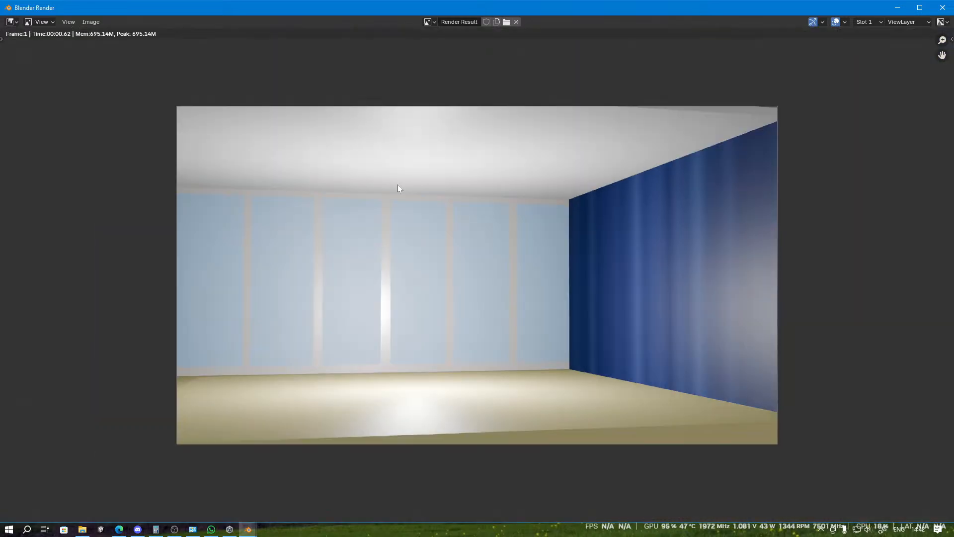
click(943, 8)
Step: Set the render engine to Cycles with GPU Compute as the device, and start a render
click(796, 223)
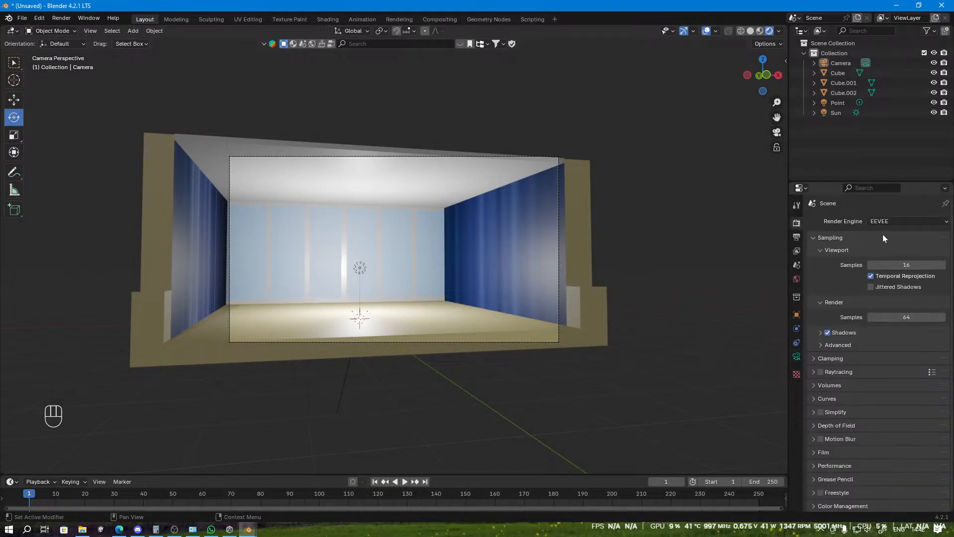
click(900, 221)
click(898, 254)
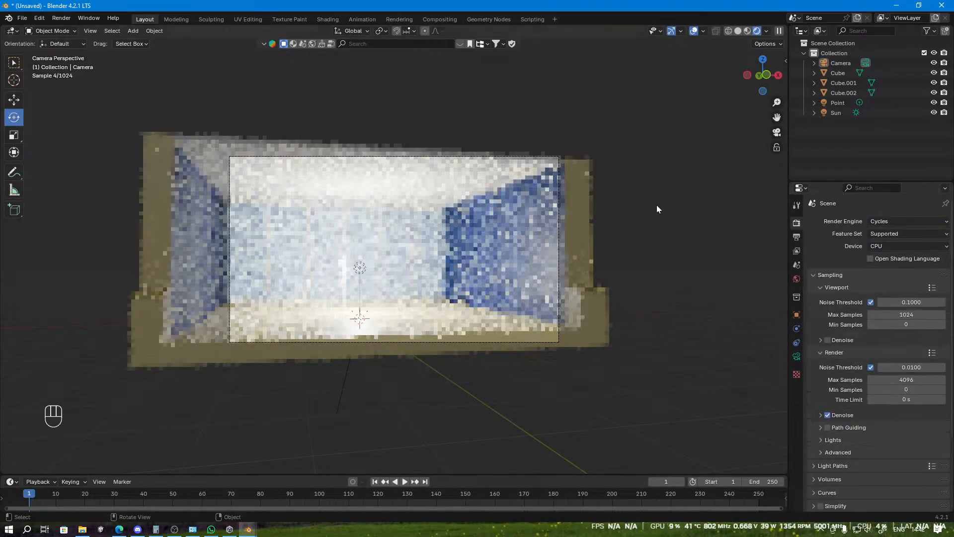
click(894, 247)
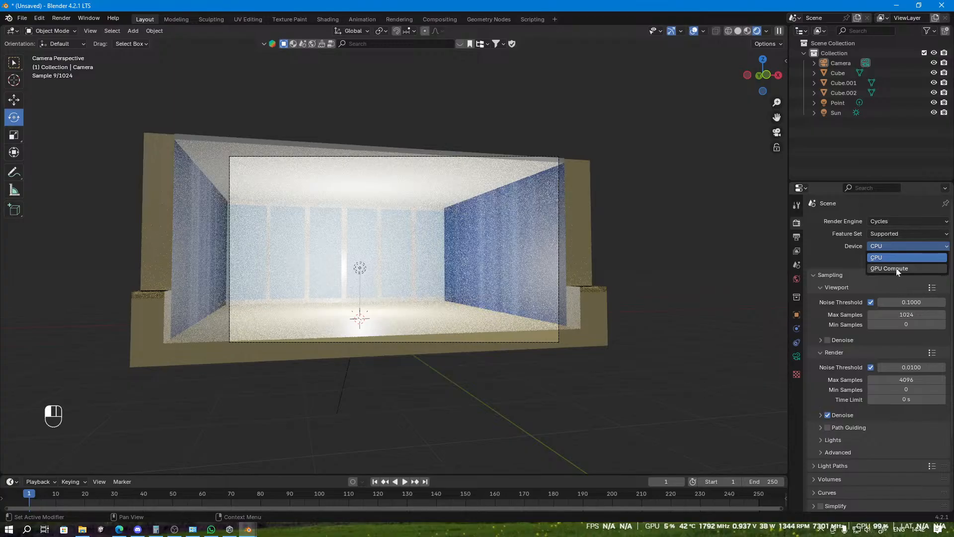
click(896, 267)
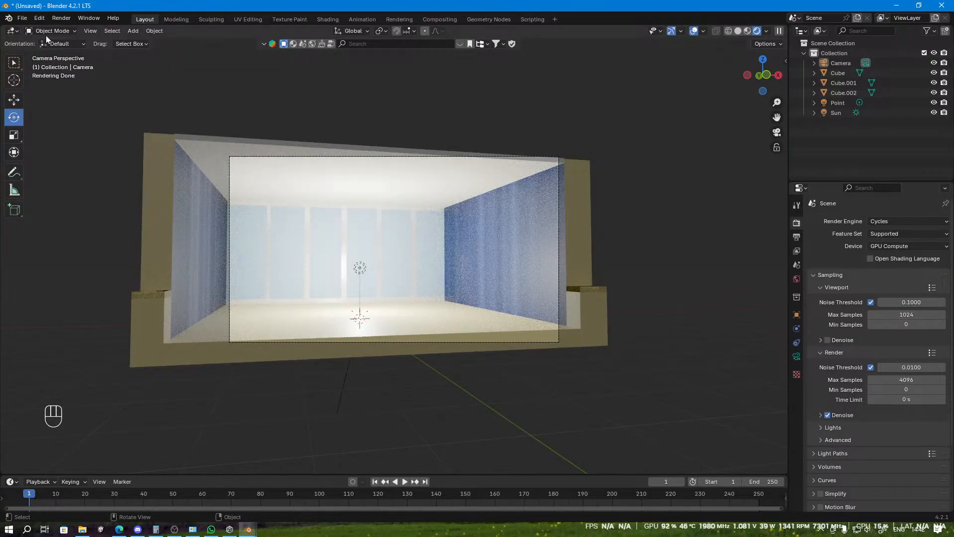
click(54, 20)
click(111, 41)
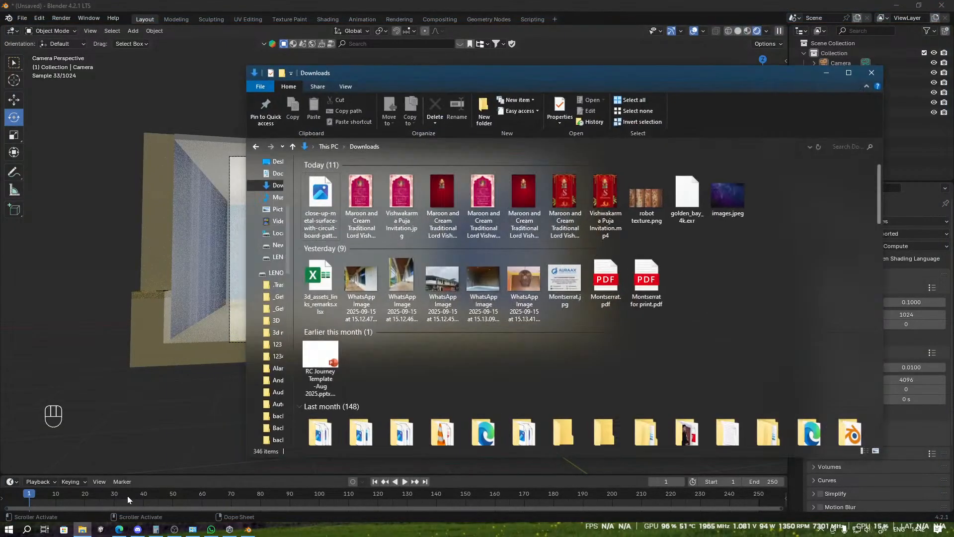
Step: Browse to New Volume (D:) in File Explorer and open room.blend in Blender
click(278, 244)
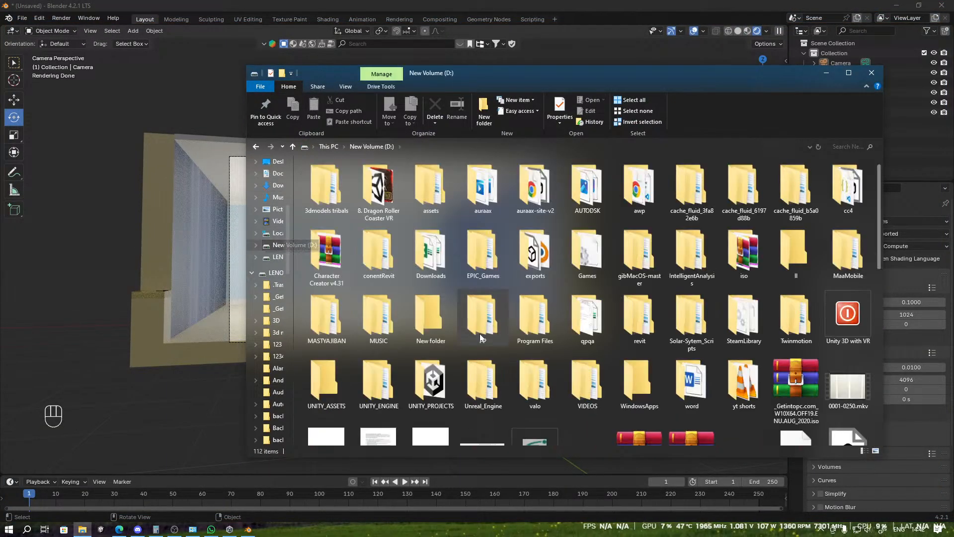
scroll(479, 333, down, 10)
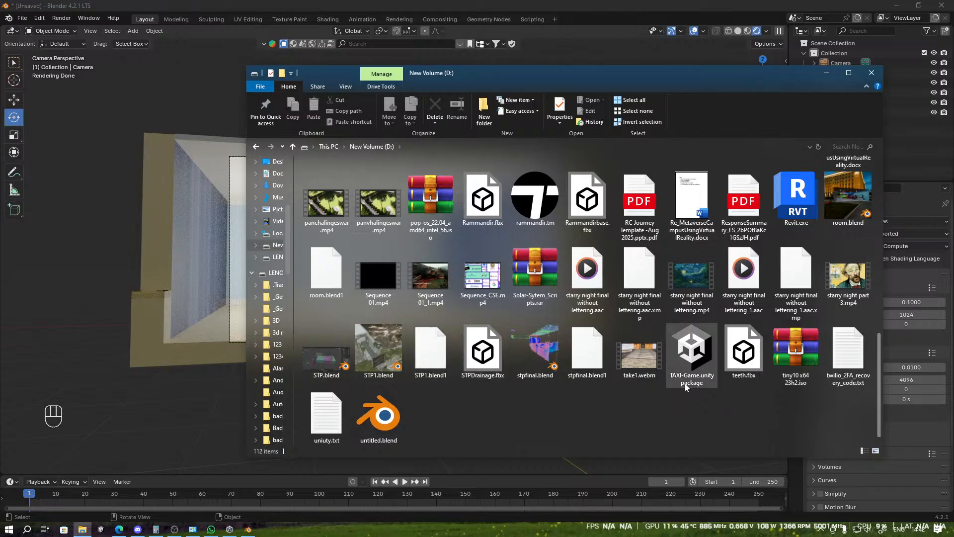
scroll(736, 393, up, 3)
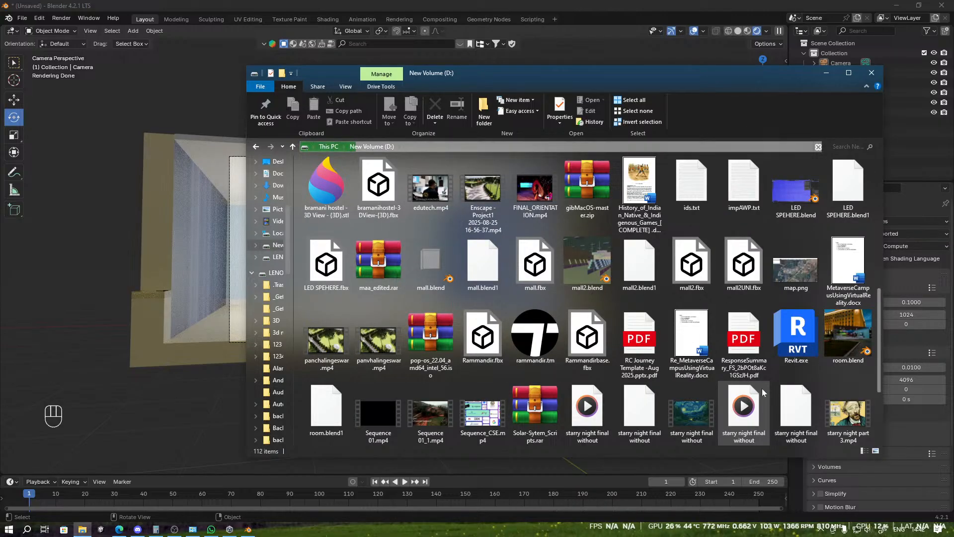
double_click(838, 354)
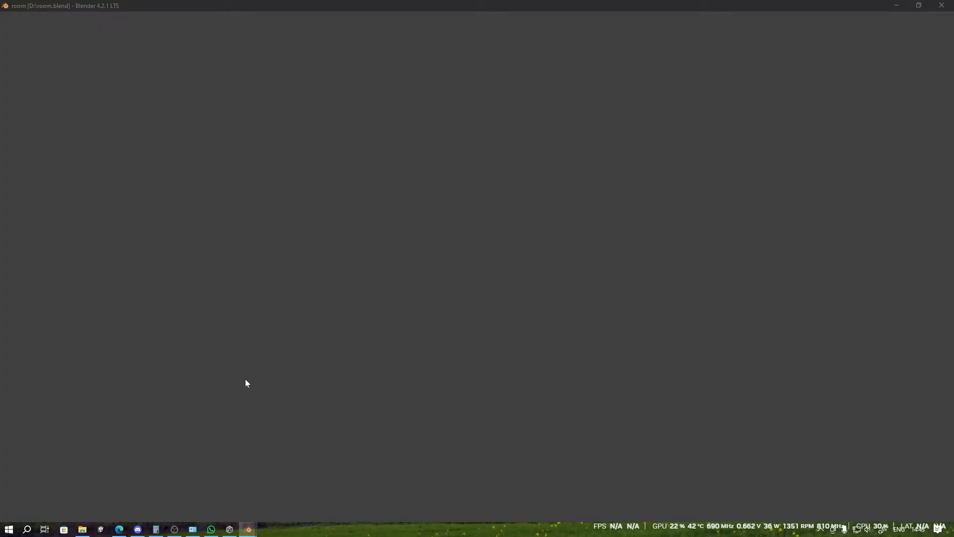
click(120, 529)
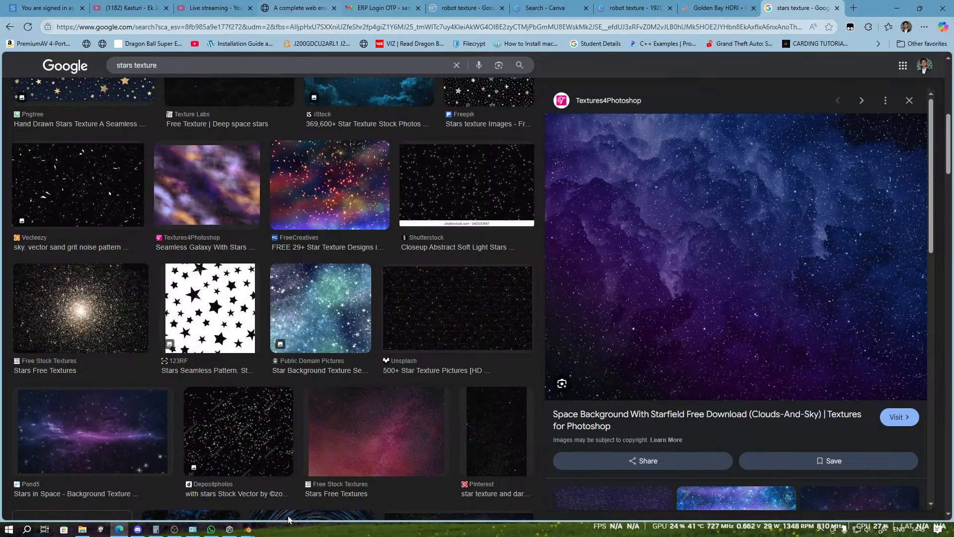
mouse_move(248, 529)
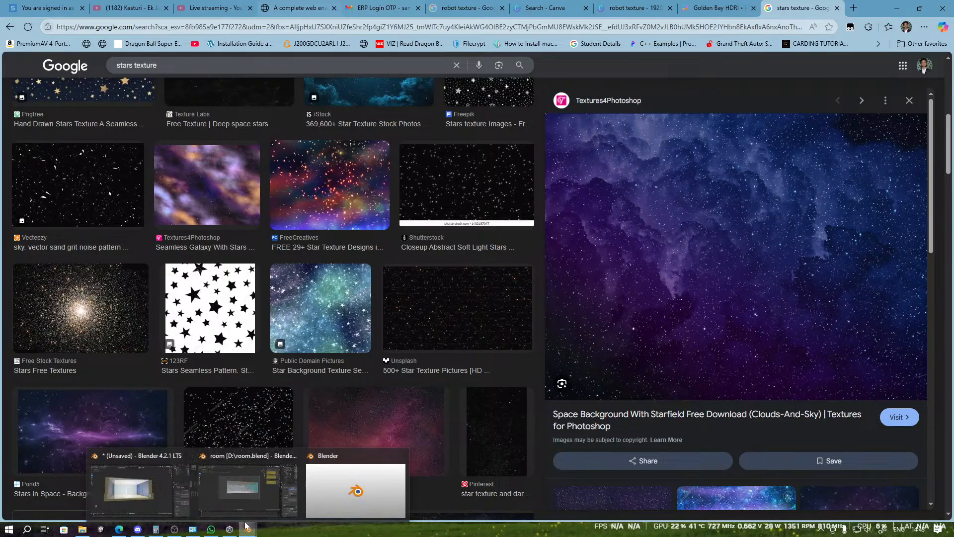
mouse_move(342, 493)
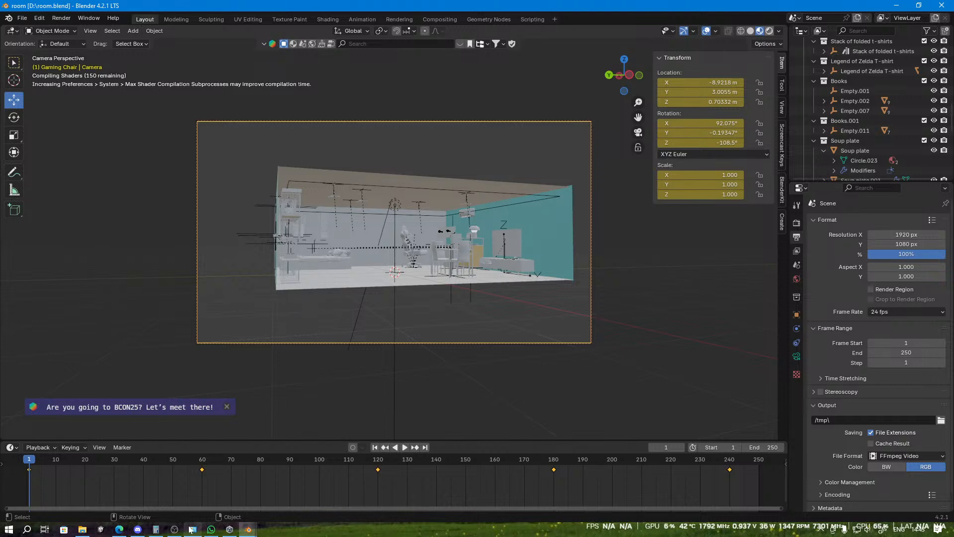
Step: Switch to the browser, find the CUTM iCloudEMS login page, and log in with the saved credentials
click(123, 531)
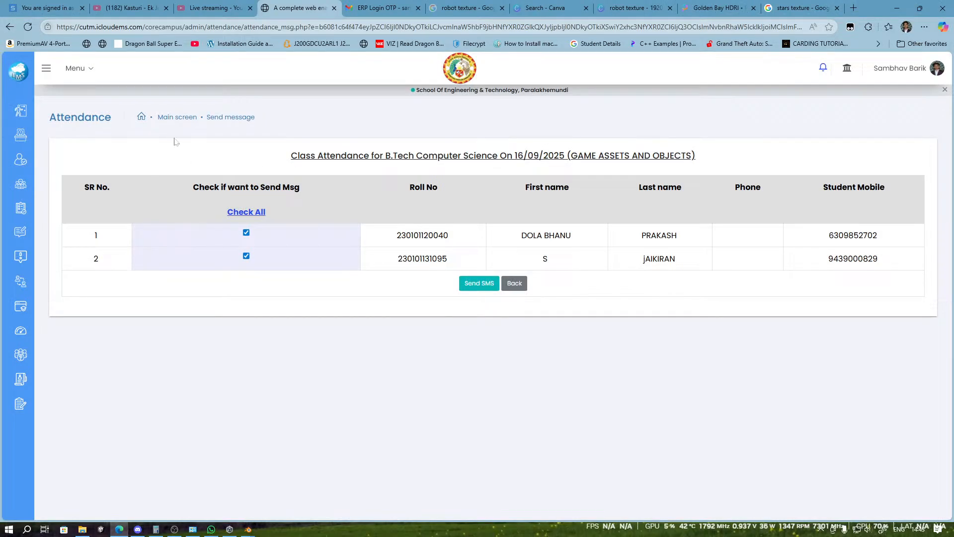
mouse_move(22, 132)
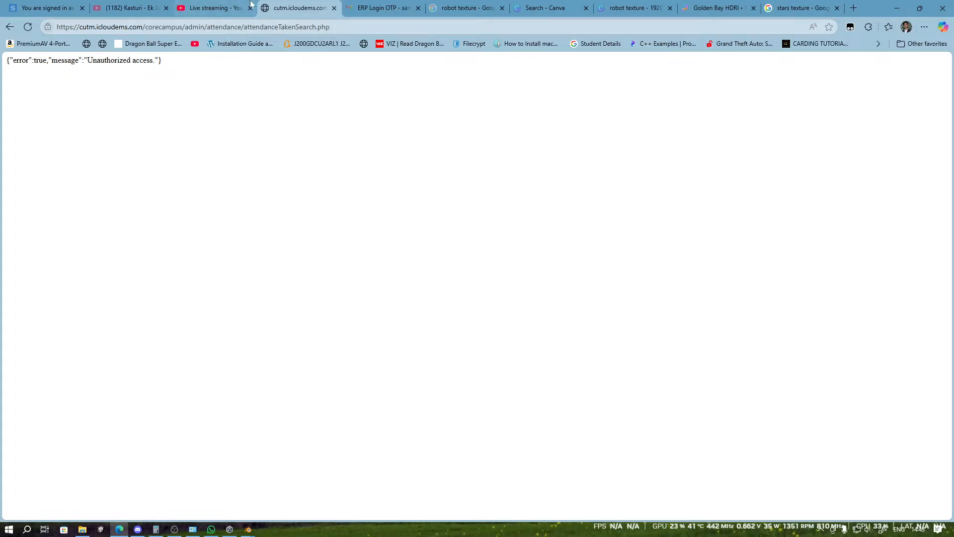
click(194, 26)
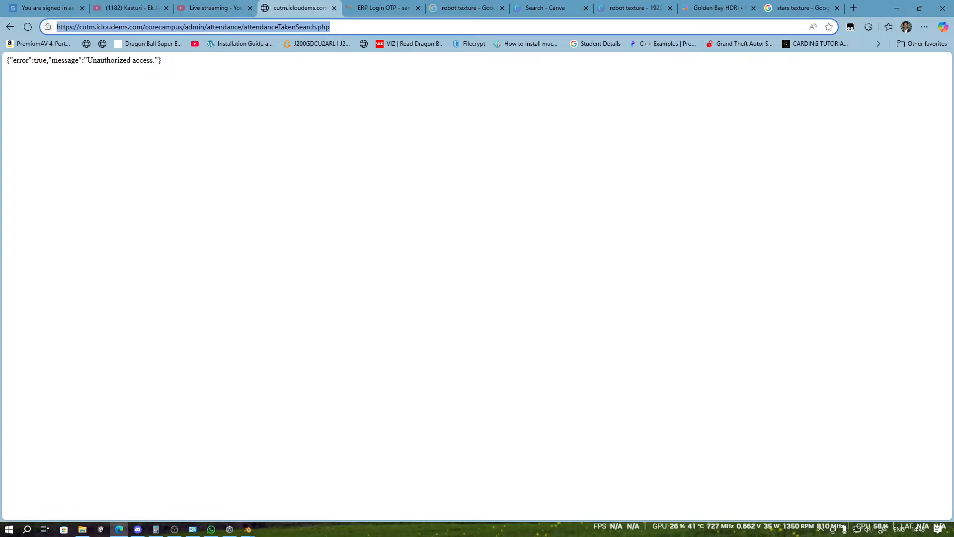
text(cutm)
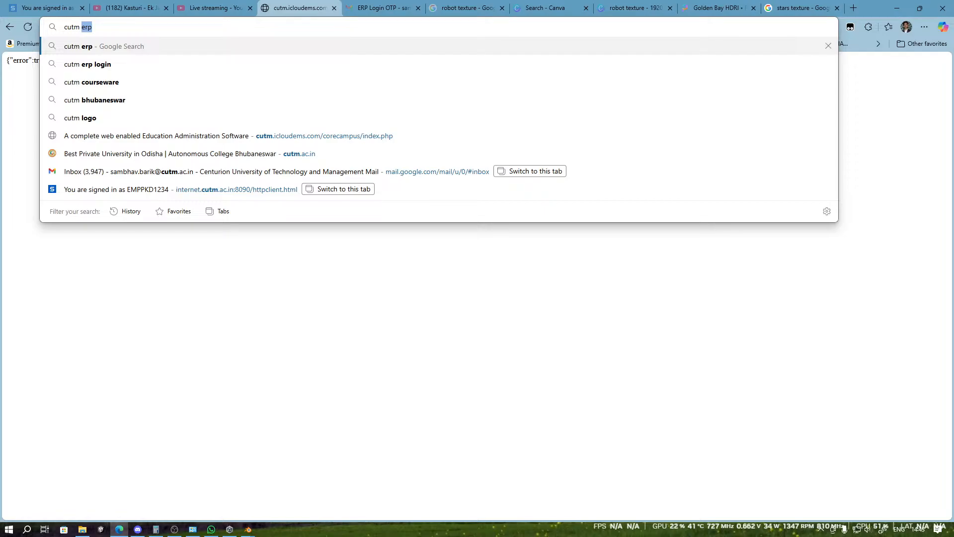
key(Return)
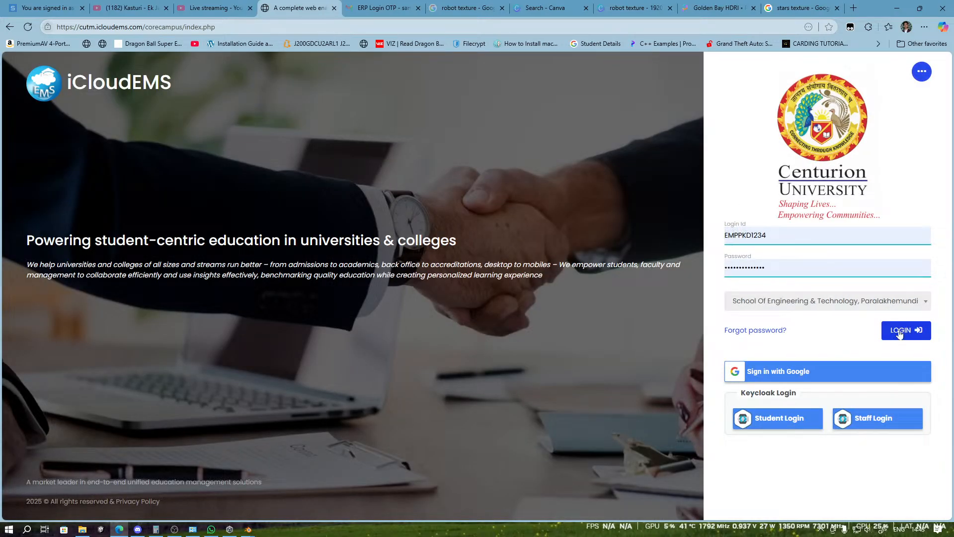
click(900, 332)
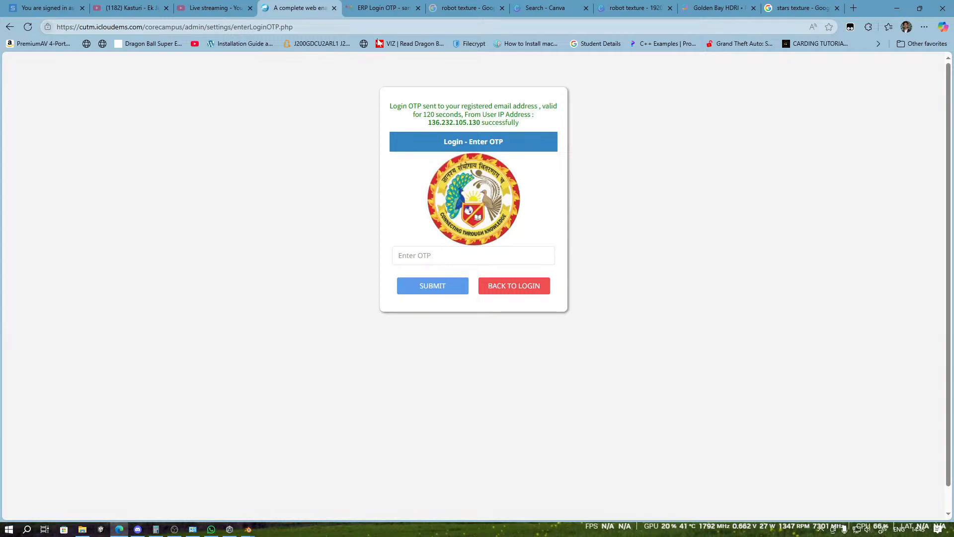
Step: Check the loading room scene in Blender, then copy the verification code from the newest ERP Login OTP email in Gmail
click(381, 8)
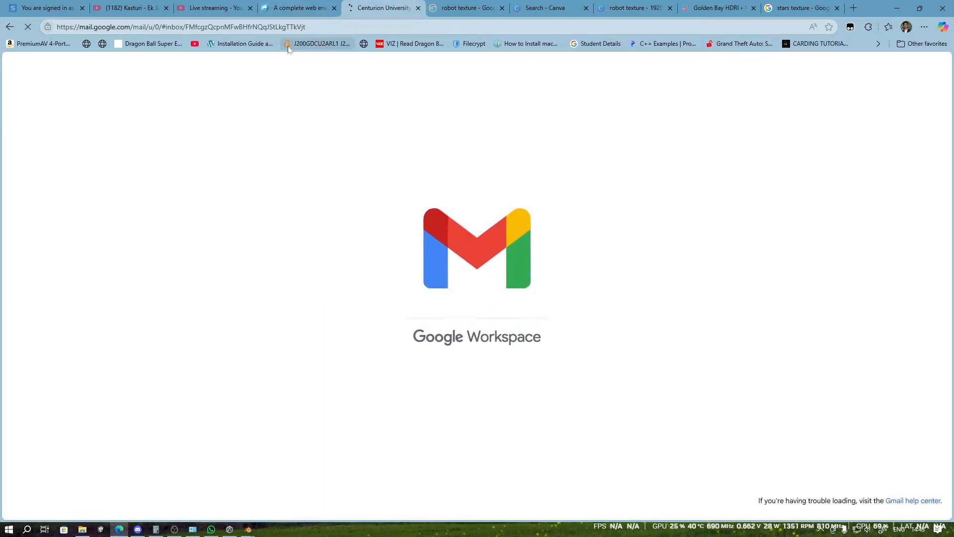
mouse_move(246, 528)
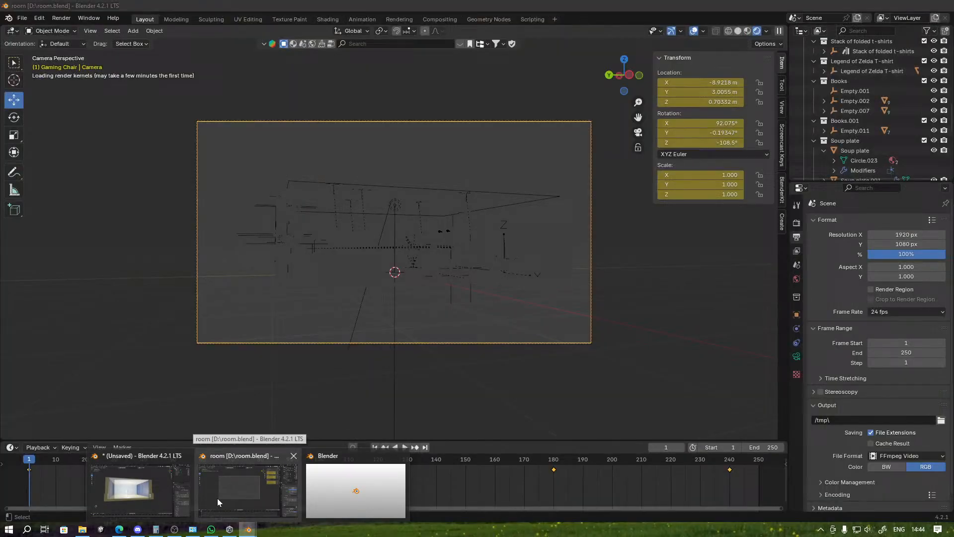
click(218, 498)
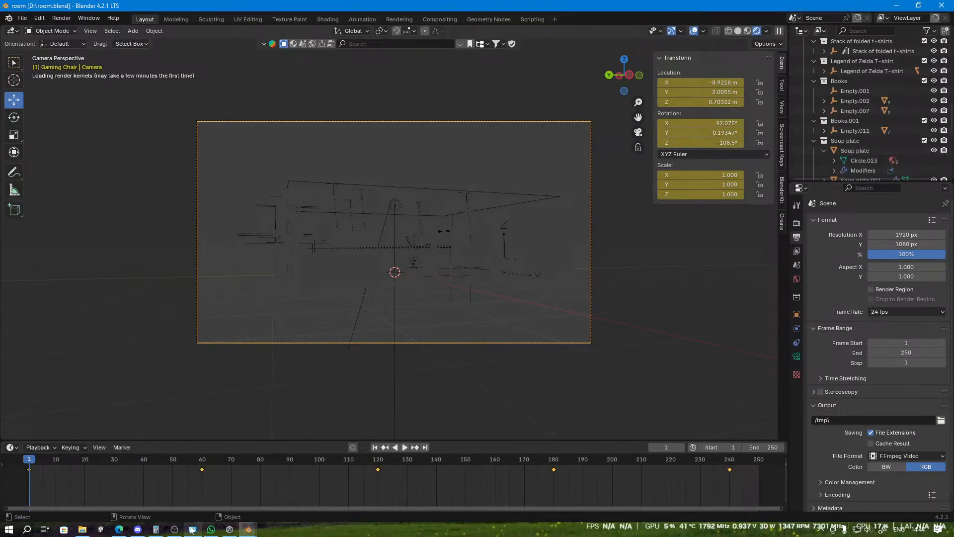
click(119, 529)
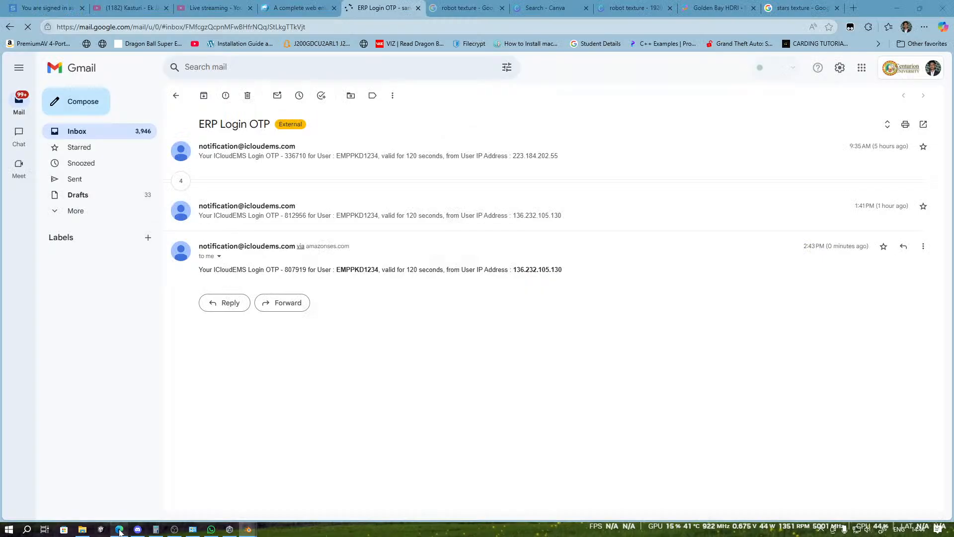
double_click(296, 270)
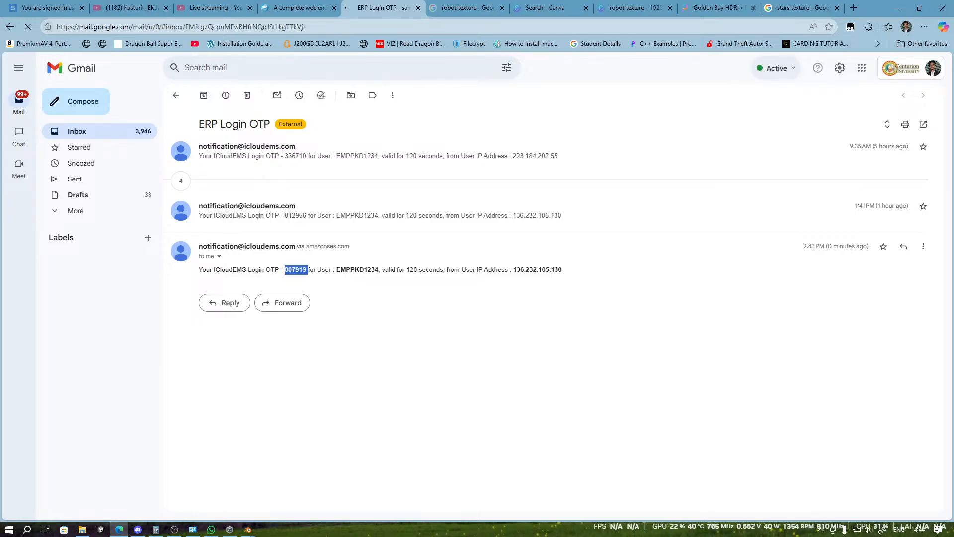
right_click(288, 268)
click(306, 282)
Step: Paste the emailed code into the iCloudEMS login OTP field and submit it
click(297, 8)
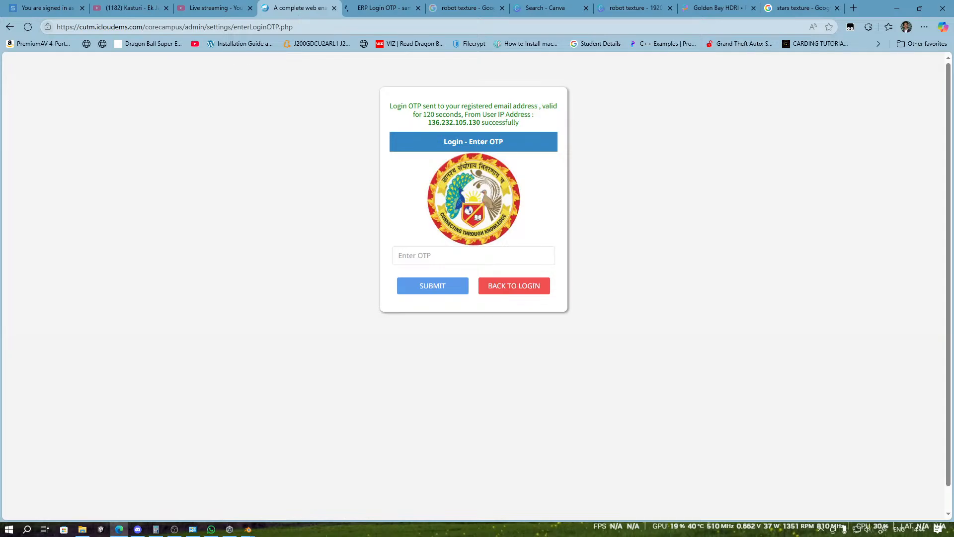
right_click(441, 253)
click(484, 327)
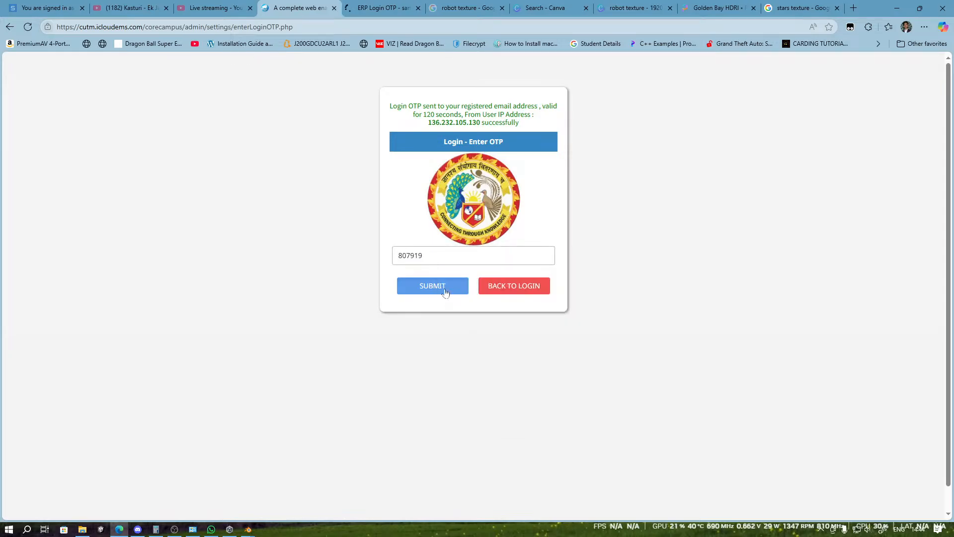
click(444, 288)
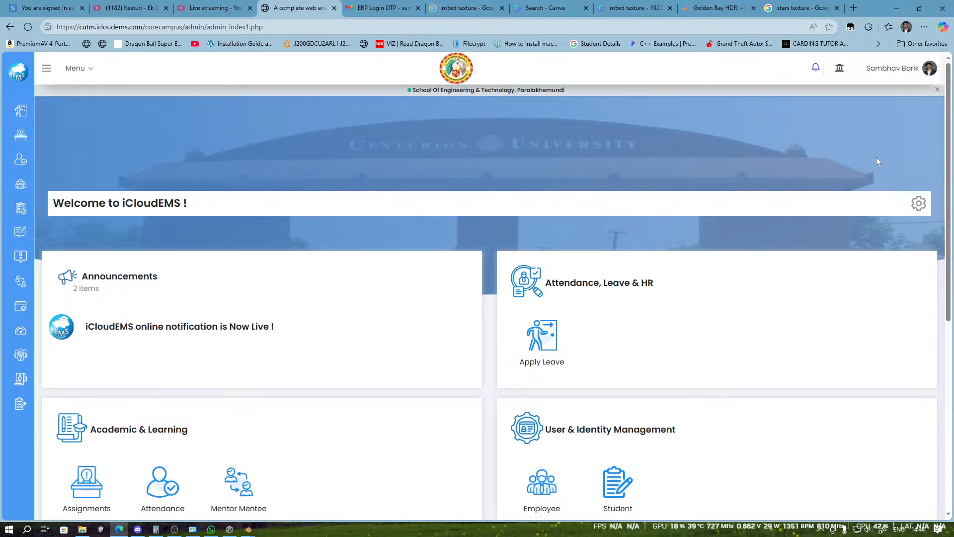
Step: Try to open the Attendance module under Academic & Learning on the iCloudEMS dashboard
scroll(876, 160, down, 1)
scroll(876, 161, down, 6)
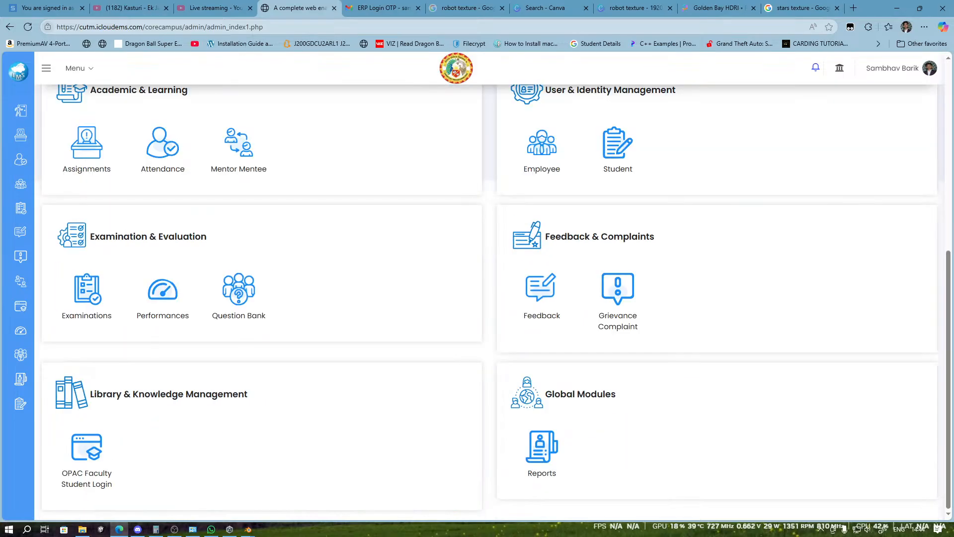
click(164, 151)
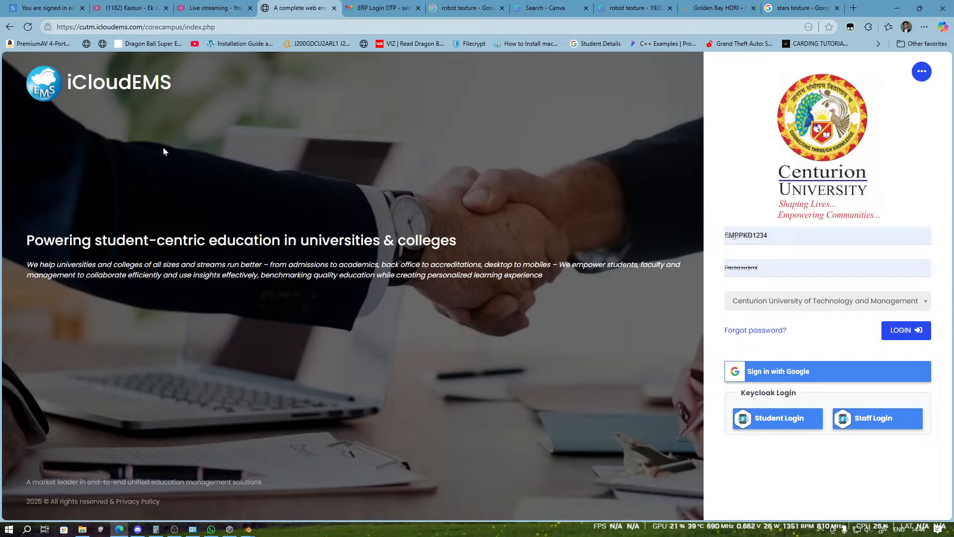
Step: Log in to iCloudEMS again, refresh the Gmail inbox, and copy the new verification code from the latest ERP Login OTP email
click(752, 177)
click(911, 333)
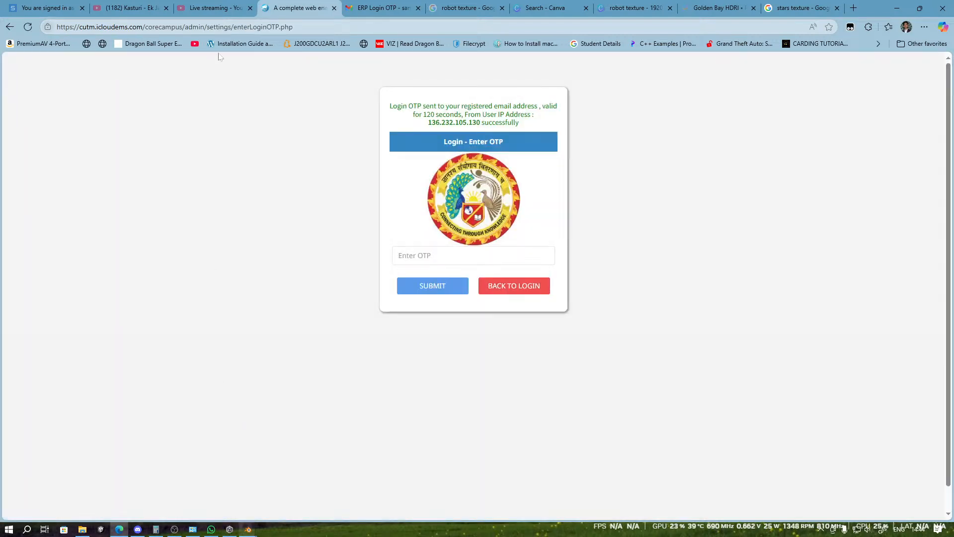
click(366, 8)
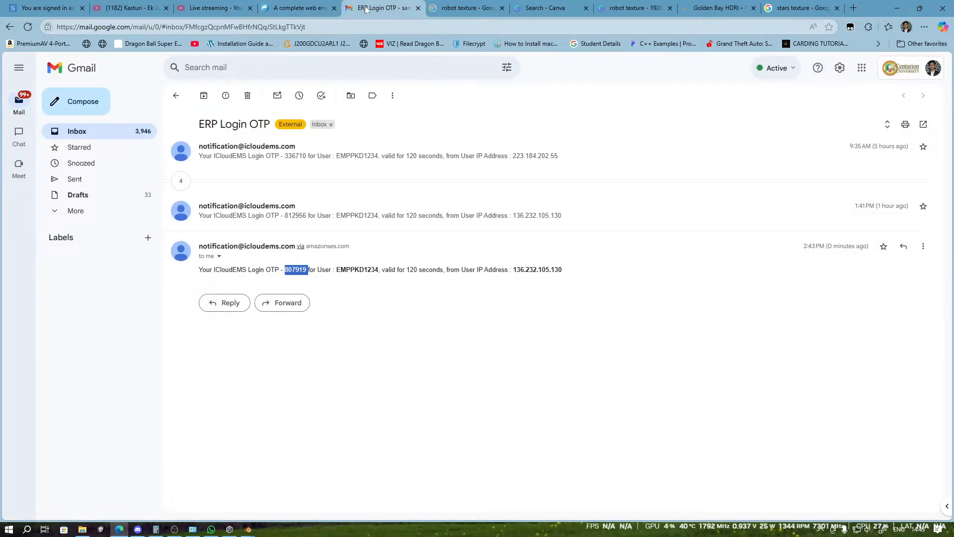
click(176, 95)
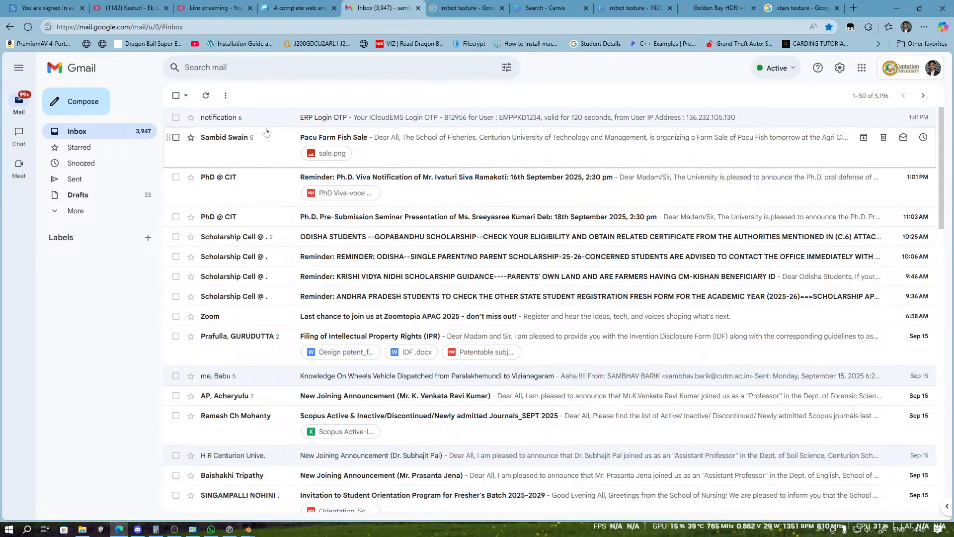
click(206, 95)
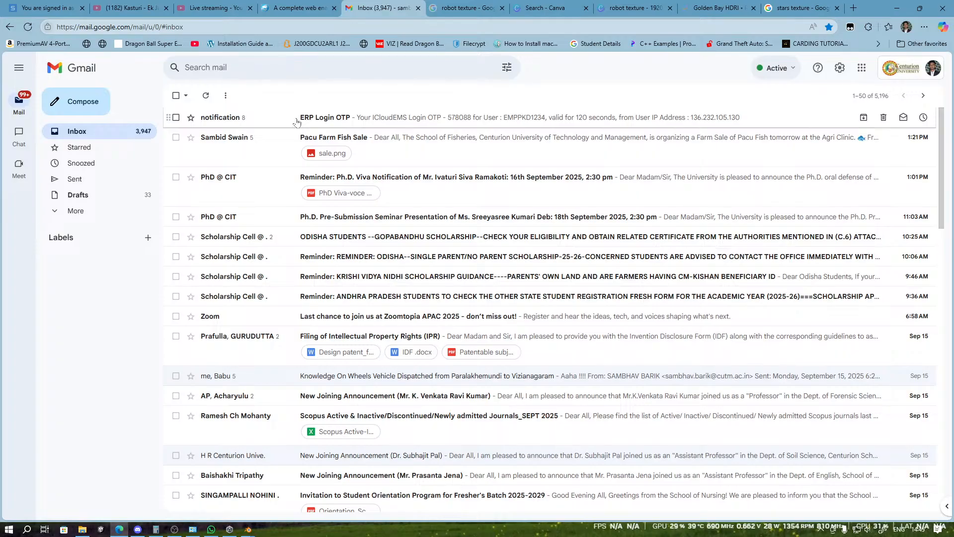
click(299, 126)
double_click(296, 269)
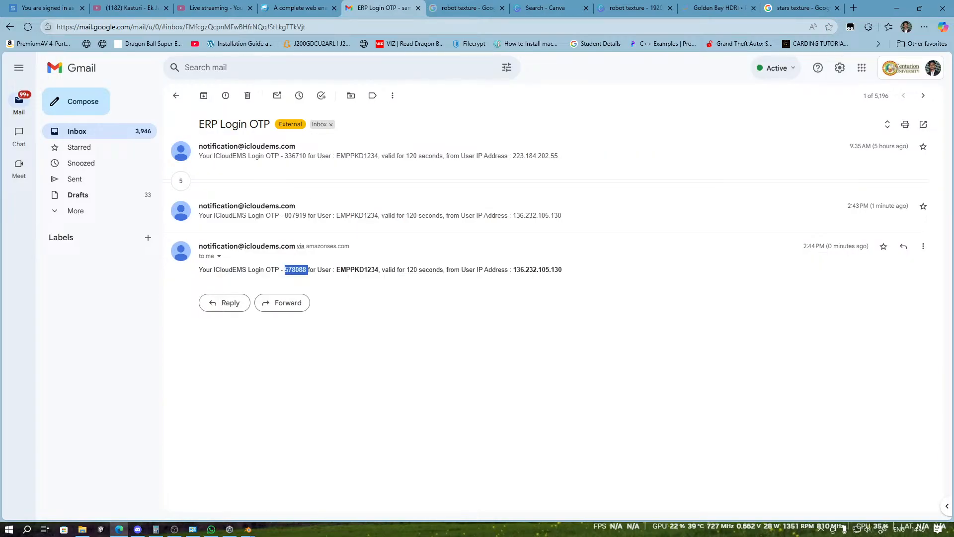
right_click(310, 274)
click(320, 278)
Step: Paste the new verification code into the OTP field and submit it to finish the second login
click(298, 8)
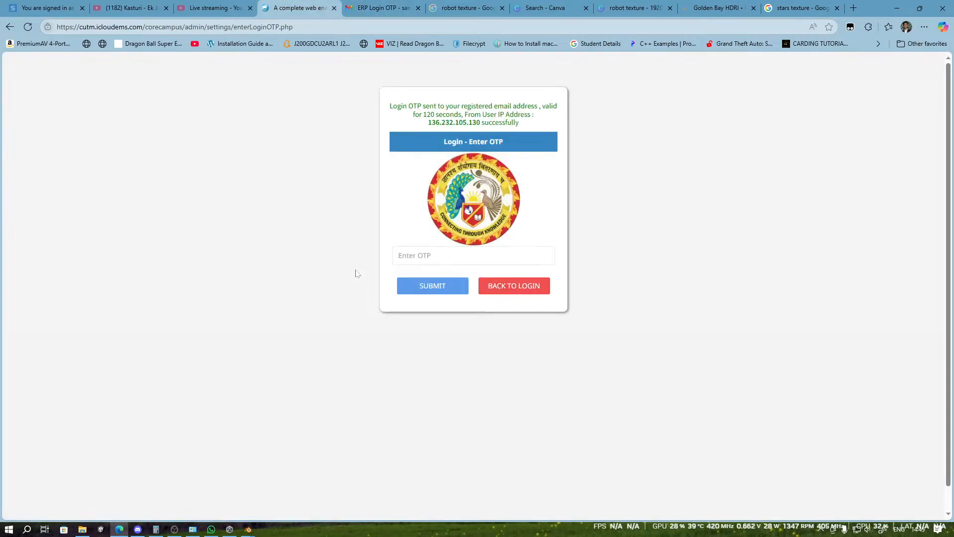
right_click(401, 257)
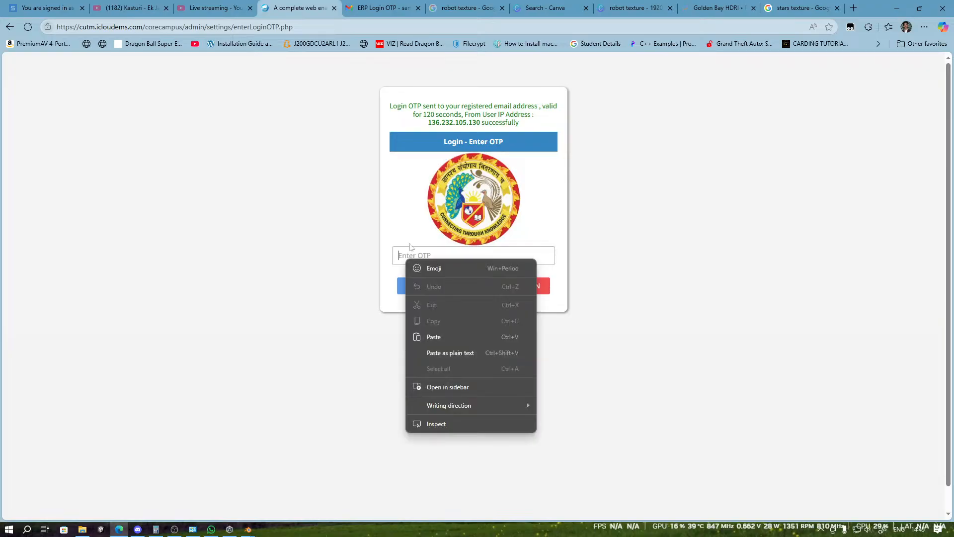
click(441, 334)
click(427, 293)
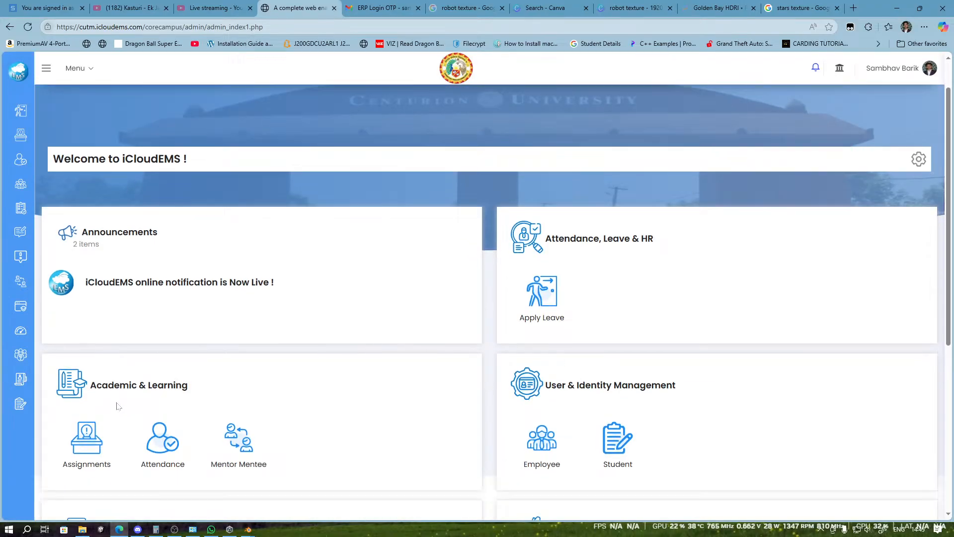
Step: Open the Attendance module and start taking attendance for the Tuesday 16 CUGI1084 class at 14:30–15:30
scroll(271, 365, down, 2)
click(270, 365)
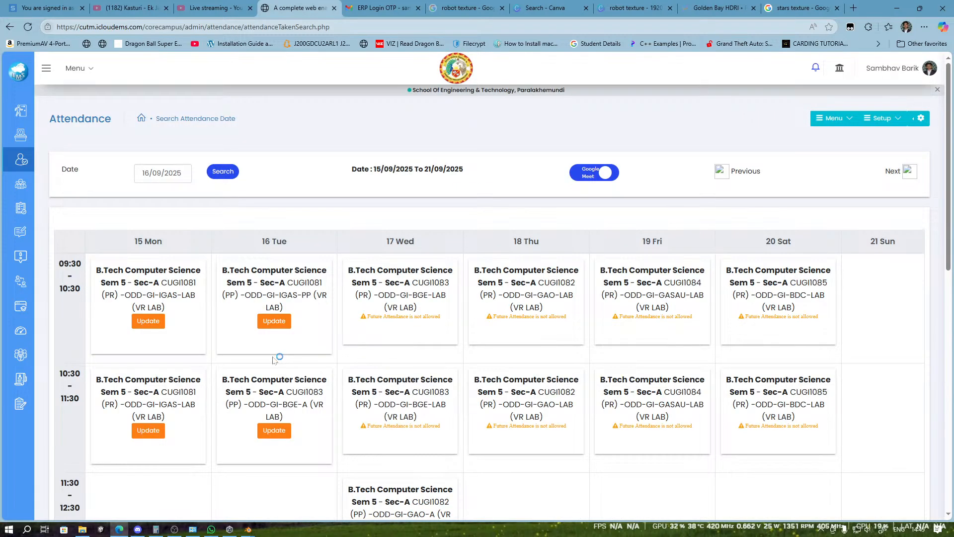
scroll(278, 357, down, 4)
scroll(284, 354, down, 5)
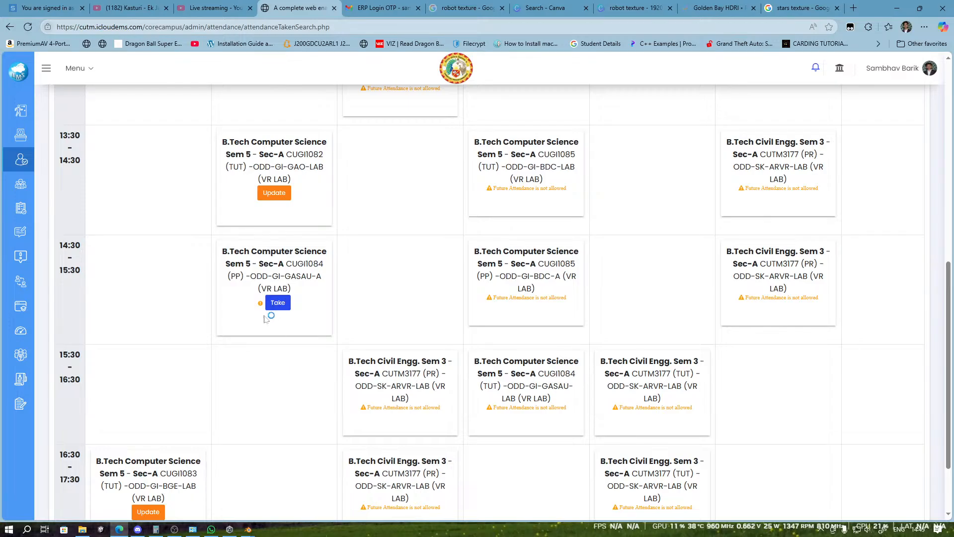
click(274, 305)
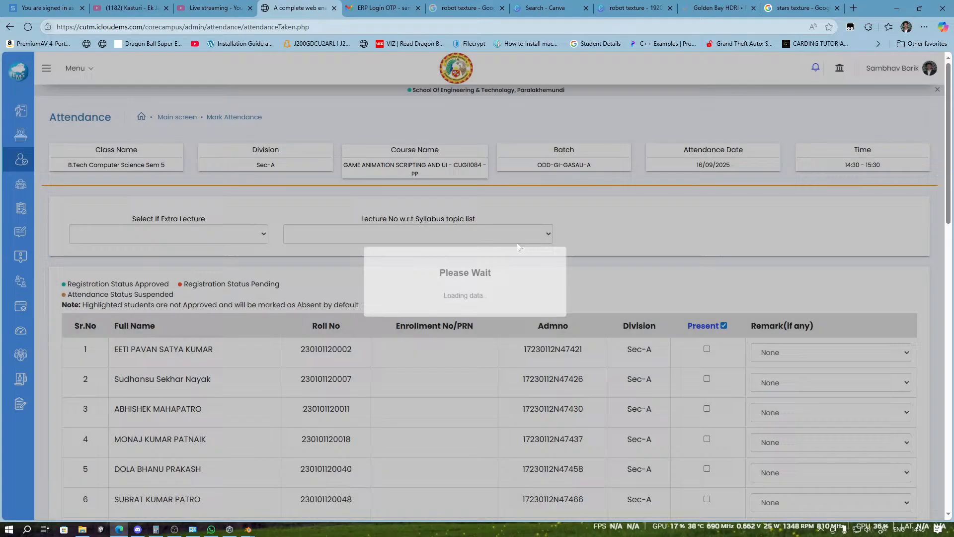
Step: Set the lecture topic to "4: Animation Creation and Controlling" and try to generate an attendance QR code for the class
click(517, 238)
click(456, 320)
scroll(473, 333, down, 3)
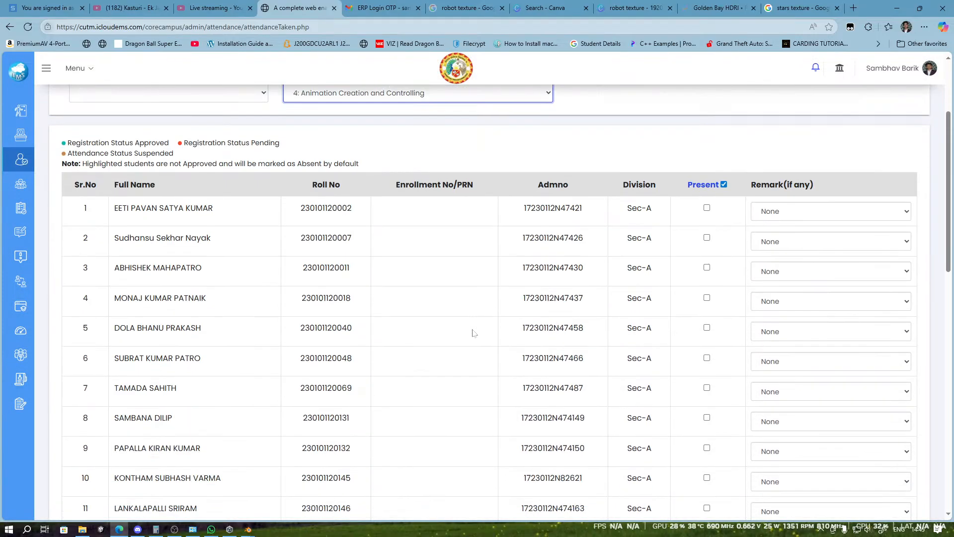
scroll(473, 333, down, 12)
click(489, 454)
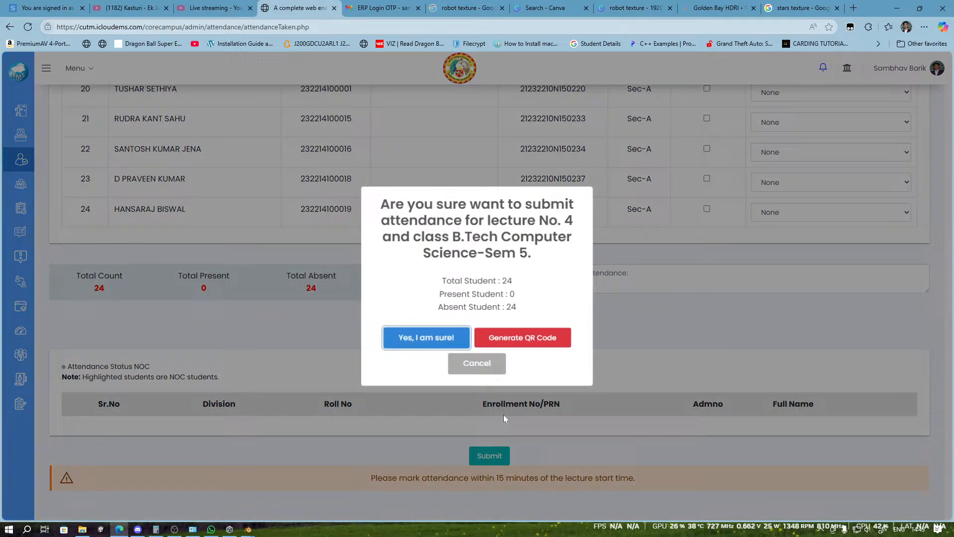
click(522, 336)
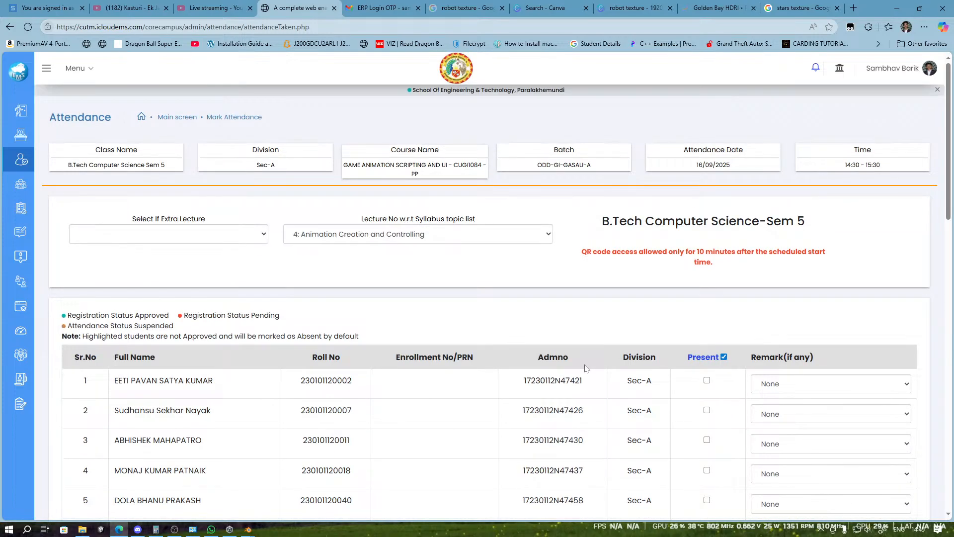
Step: Mark all students in the class as present, then submit and confirm the attendance
click(724, 357)
click(724, 357)
scroll(719, 359, down, 3)
scroll(718, 359, down, 10)
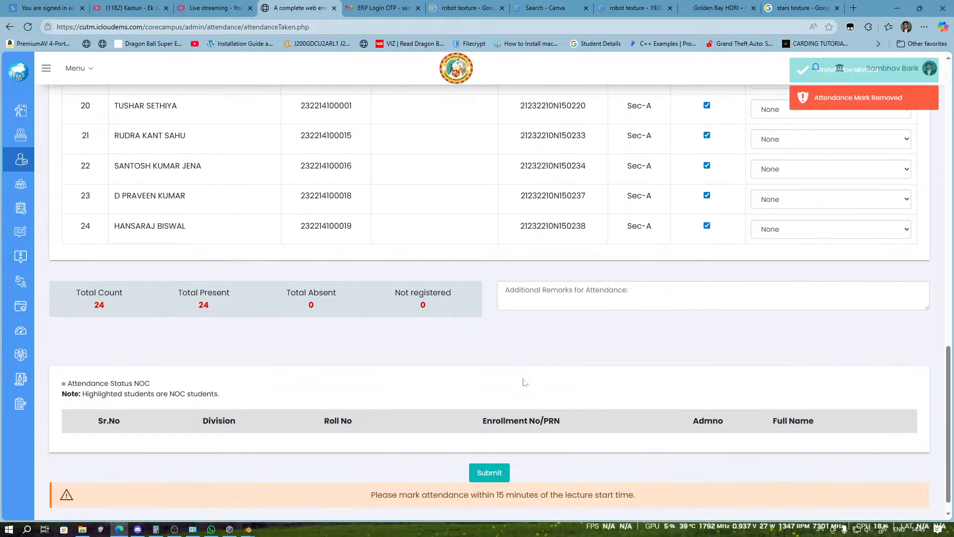
click(489, 472)
click(428, 334)
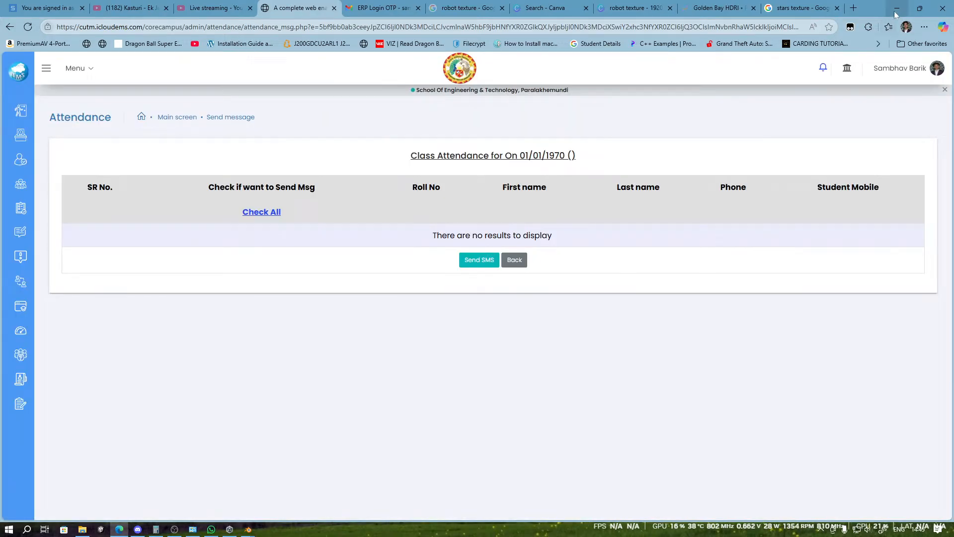
Step: Return to room.blend in Blender and leave the camera view to orbit around the room
click(897, 8)
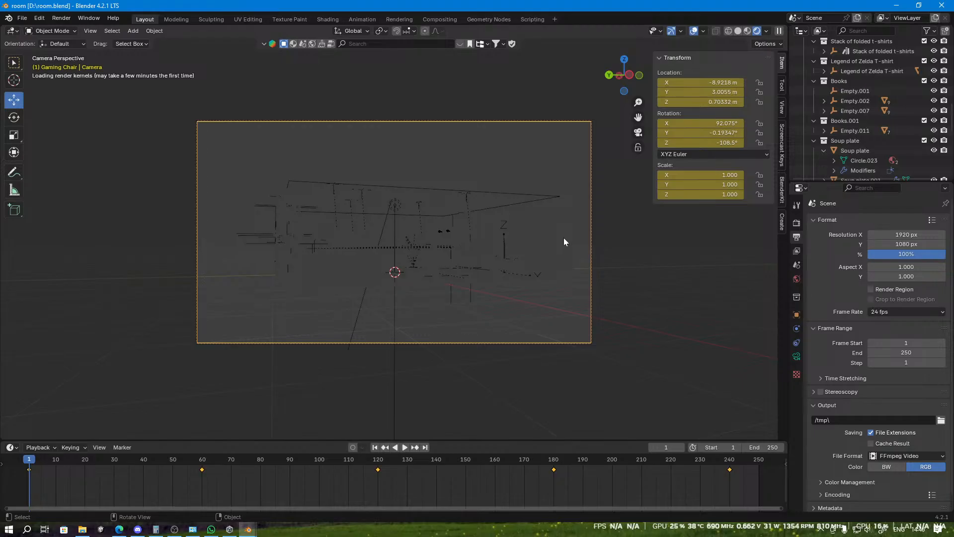
key(KP_0)
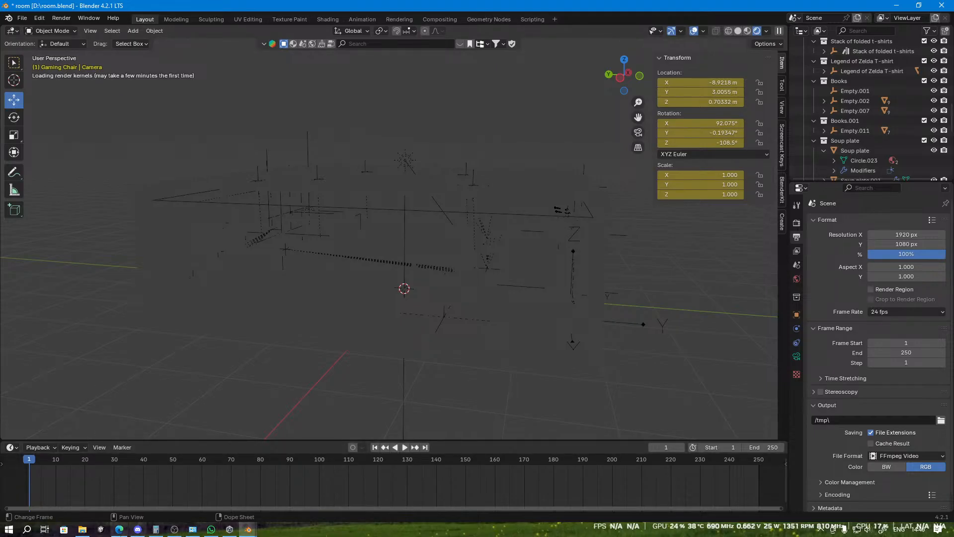
Step: Switch back to the browser and show the YouTube Studio live streaming page
click(120, 531)
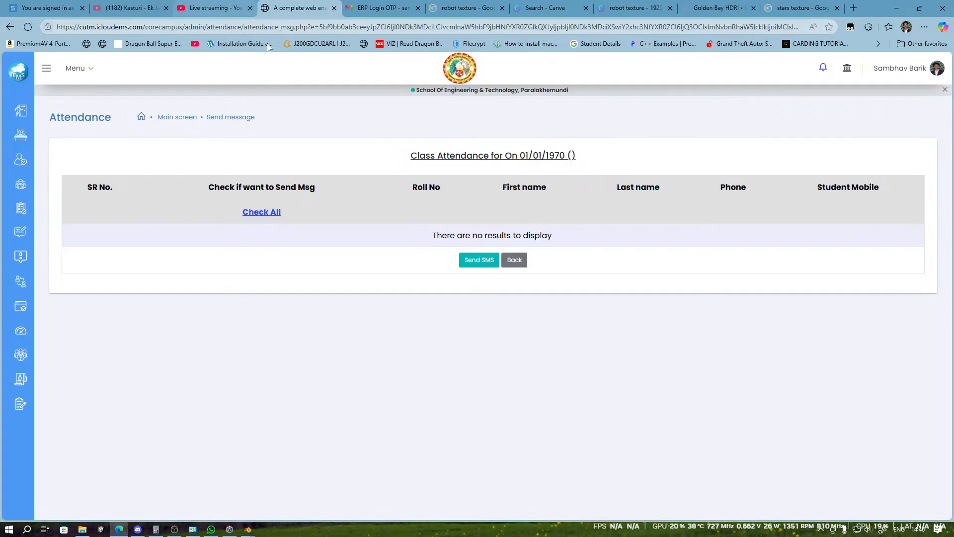
key(ctrl+shift+Tab)
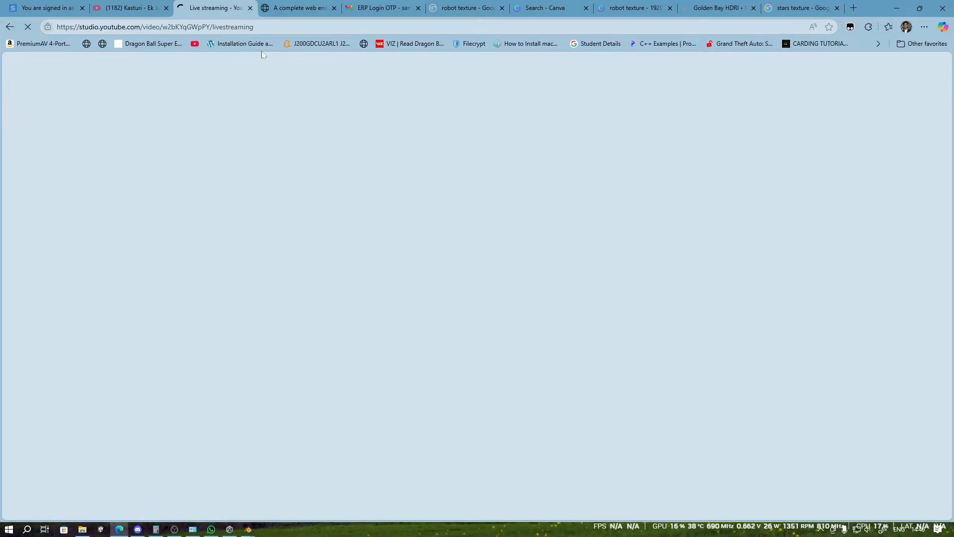